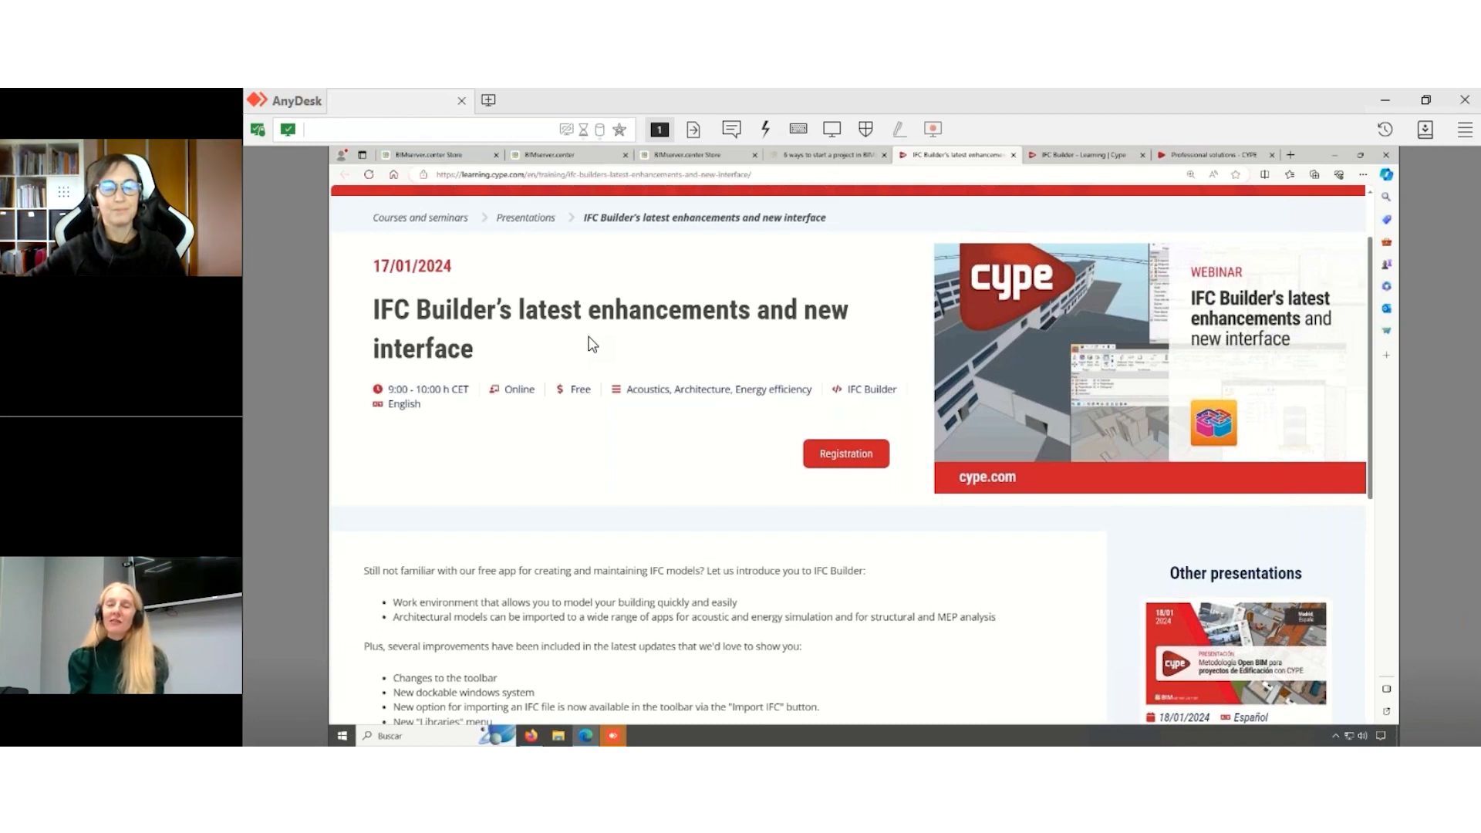
- Switch to Firefox, search Google for "bimserver.center" and open the site's English home page
{"action": "scroll", "coordinate": [591, 344], "scroll_direction": "down", "scroll_amount": 1}
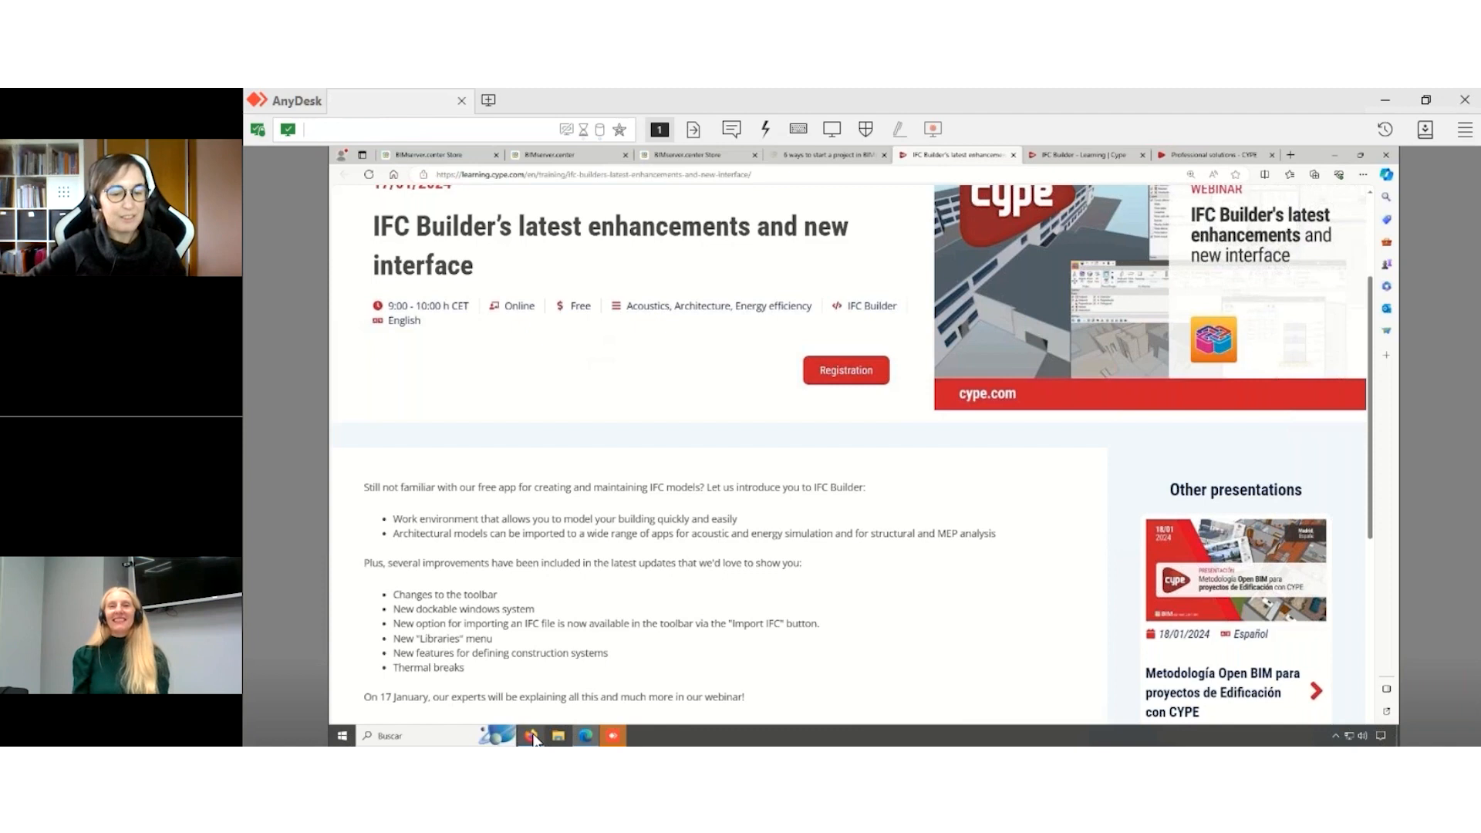
{"action": "mouse_move", "coordinate": [534, 737]}
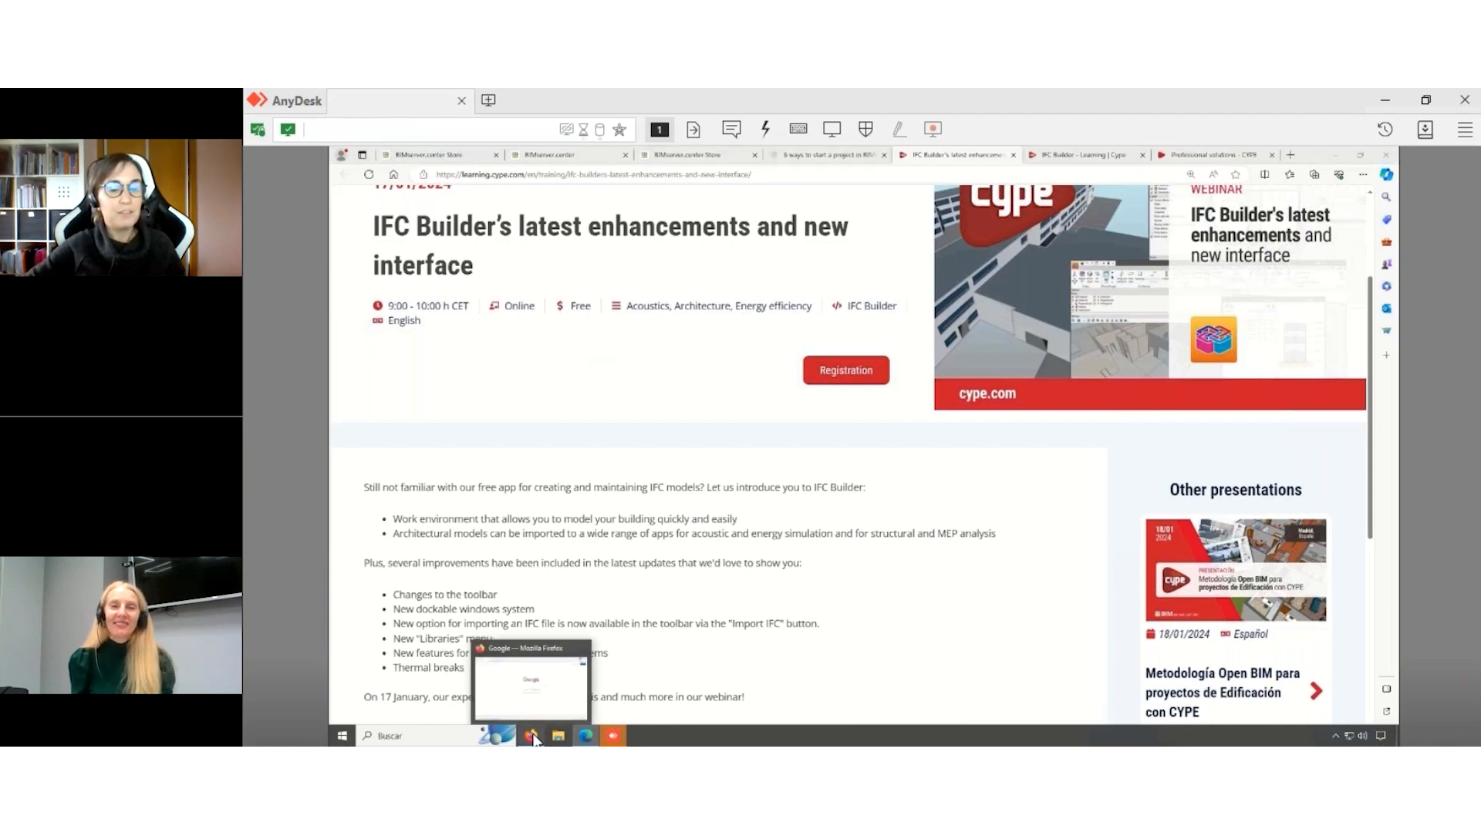
{"action": "left_click", "coordinate": [533, 736]}
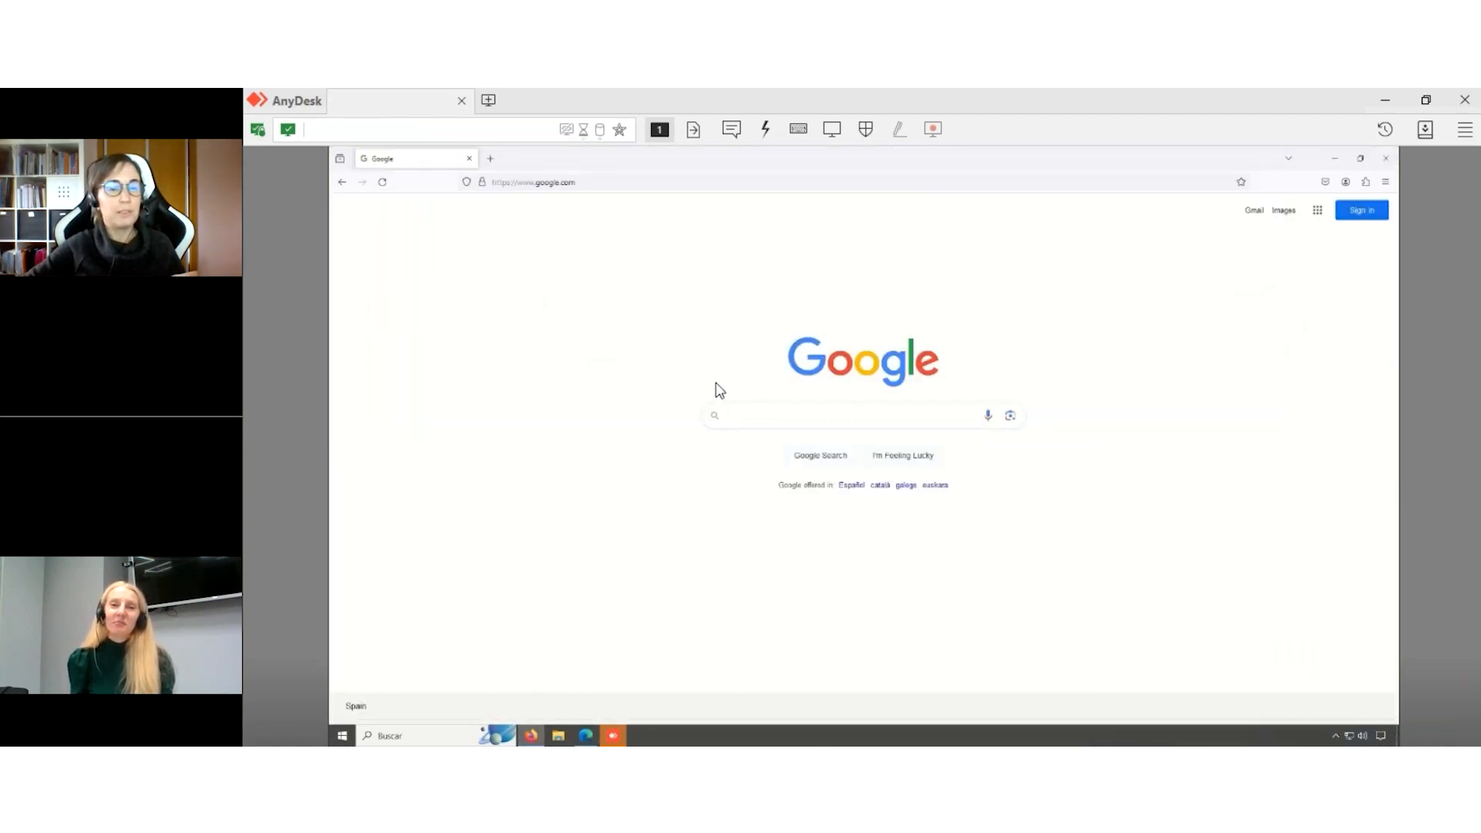
{"action": "left_click", "coordinate": [756, 417]}
{"action": "type", "text": "bimserver.center"}
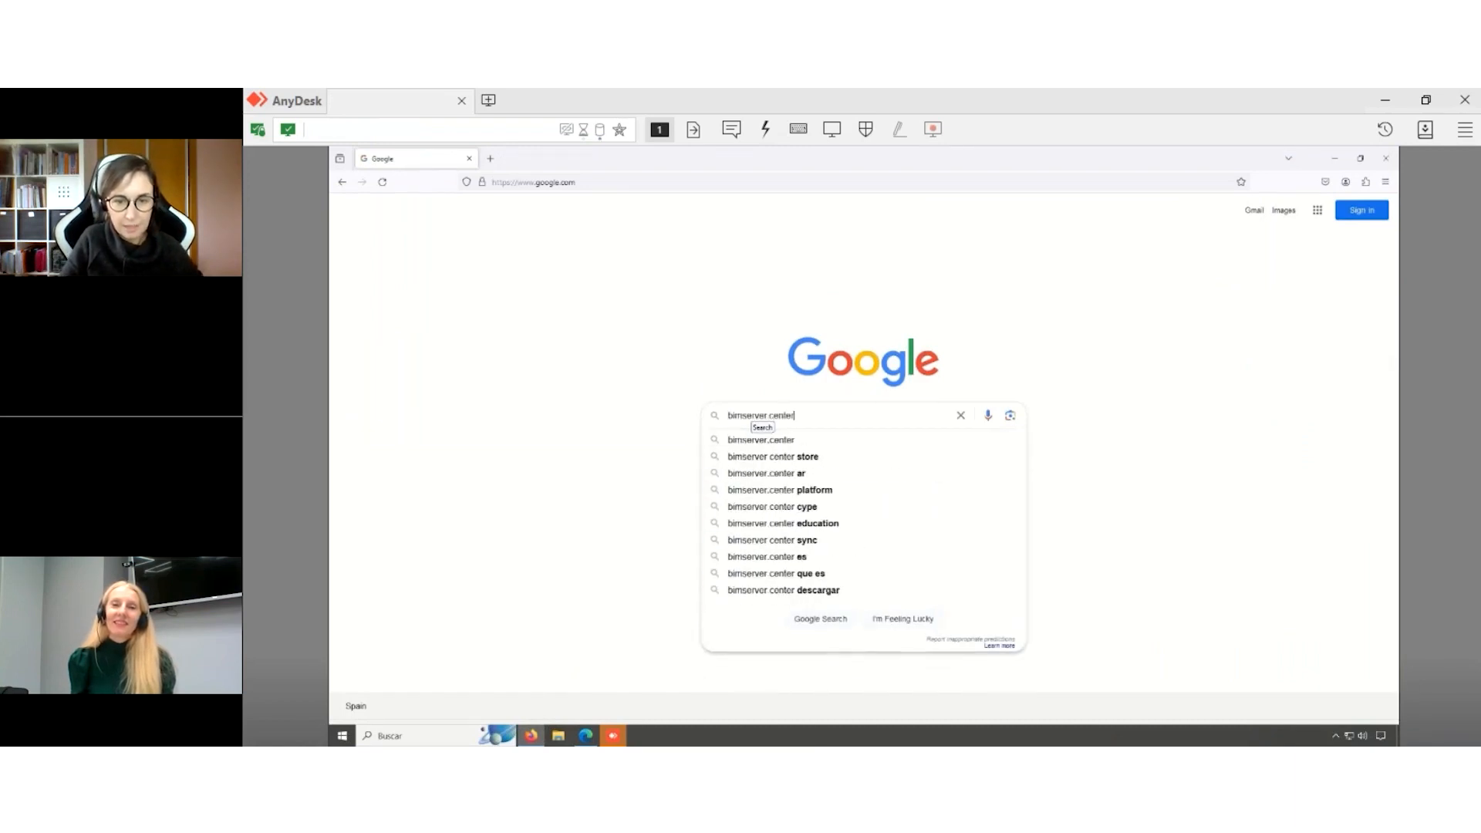
{"action": "key", "text": "Return"}
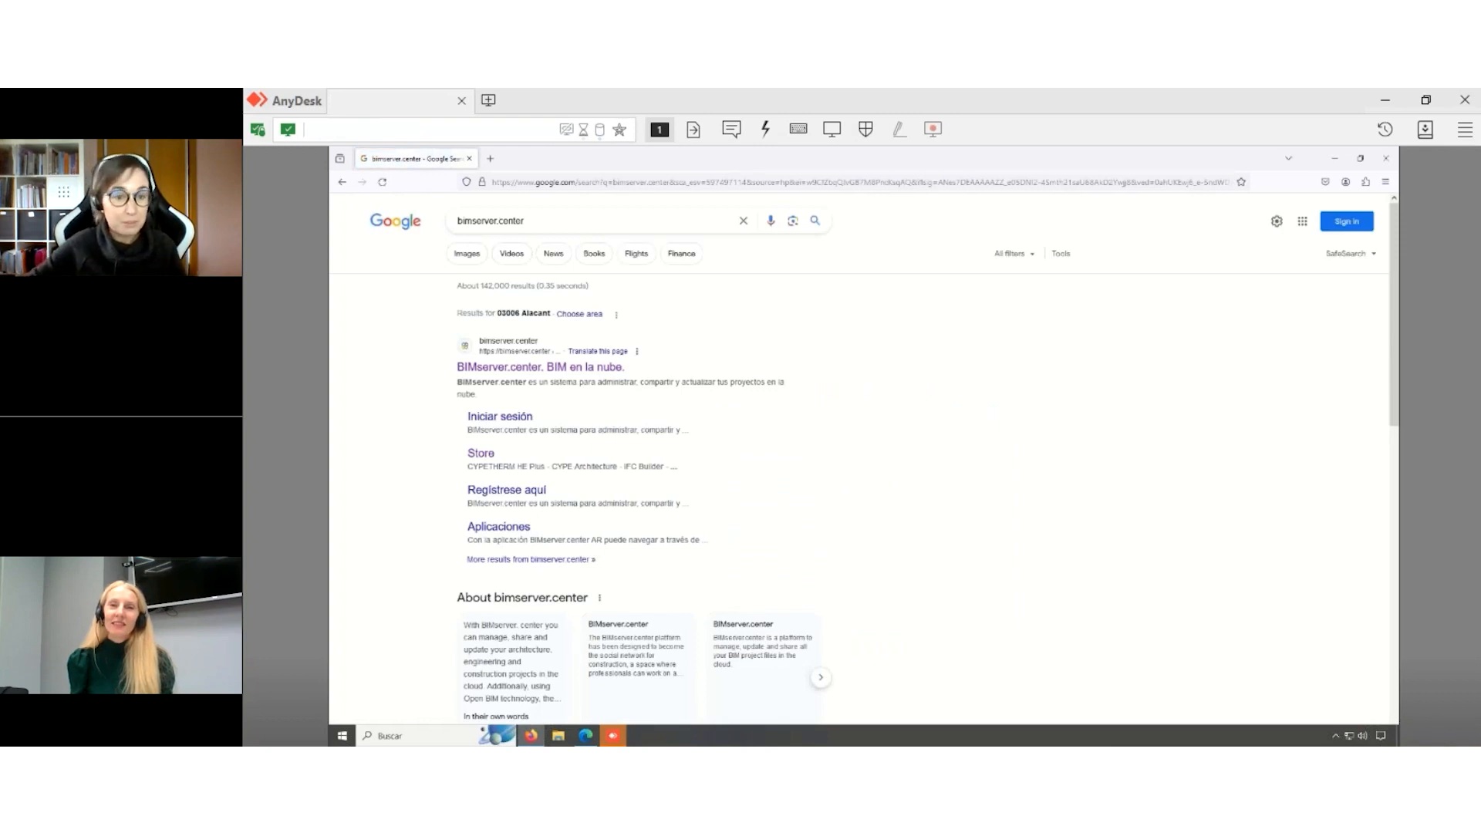
{"action": "scroll", "coordinate": [563, 540], "scroll_direction": "down", "scroll_amount": 5}
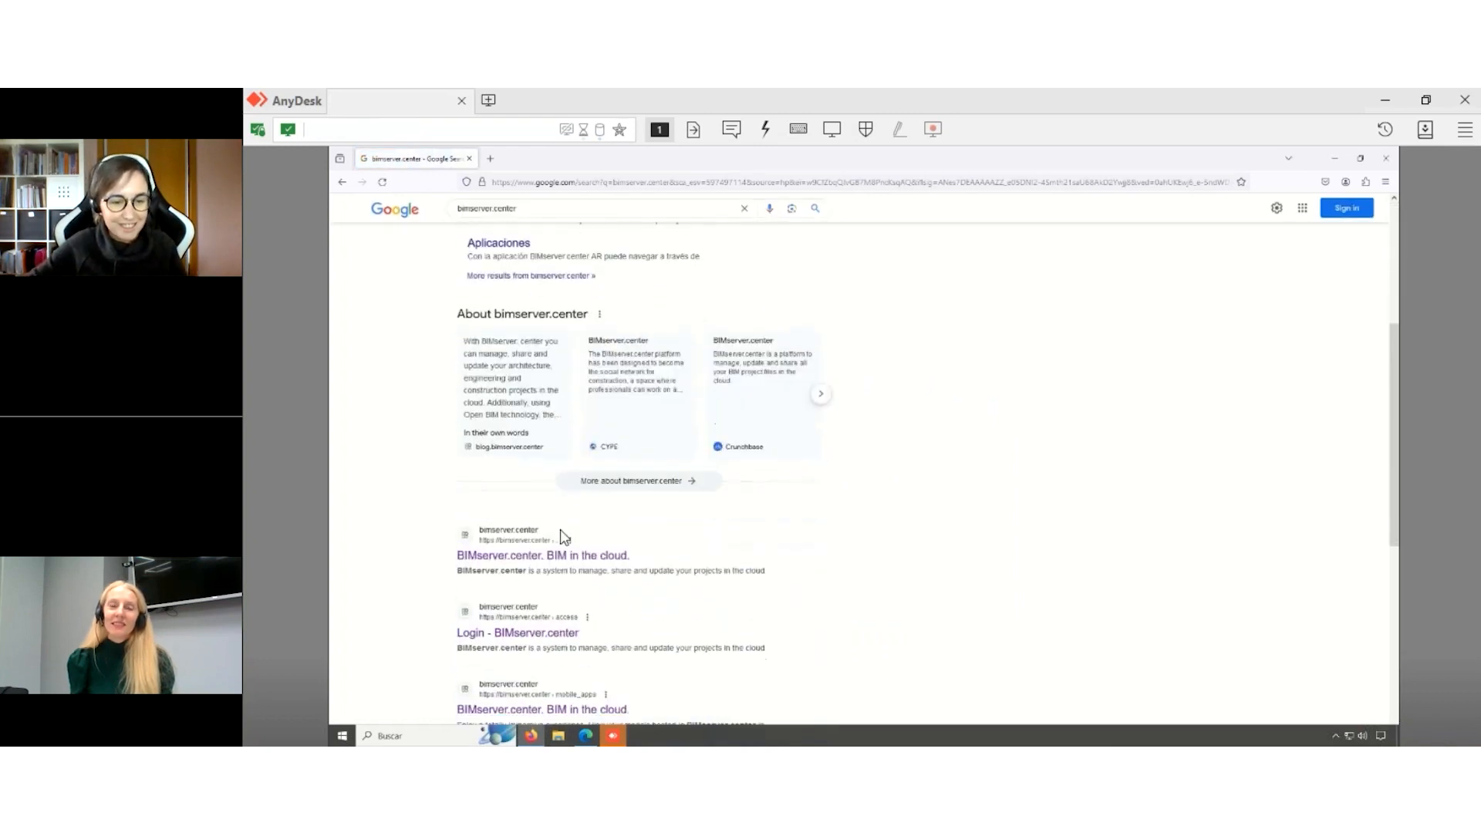
{"action": "left_click", "coordinate": [563, 560]}
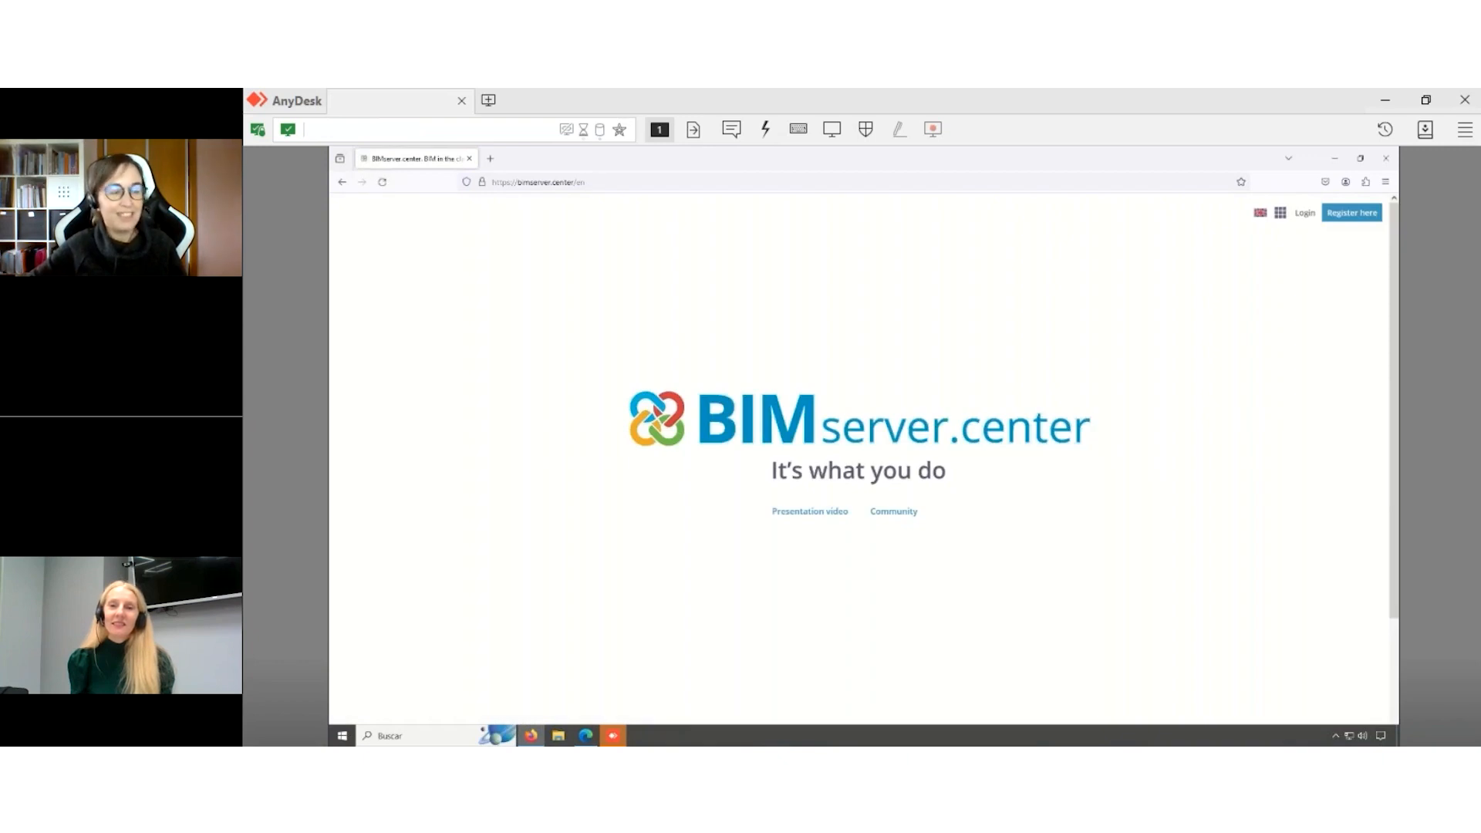
- View the account registration form reached from IFC Builder's download page in the BIMserver.center Store, then close the browser window
{"action": "left_click", "coordinate": [1278, 215]}
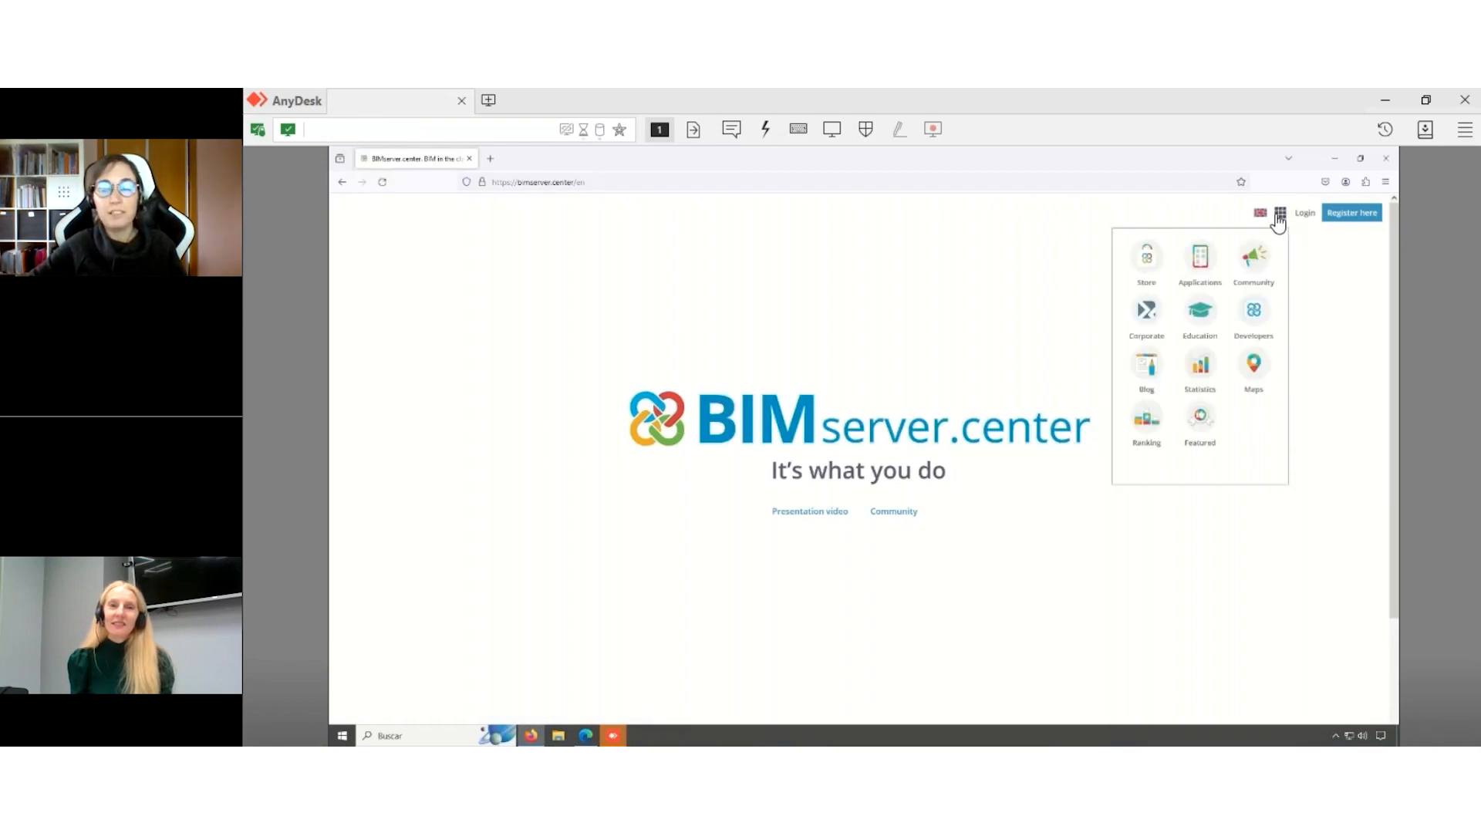
{"action": "left_click", "coordinate": [1149, 269]}
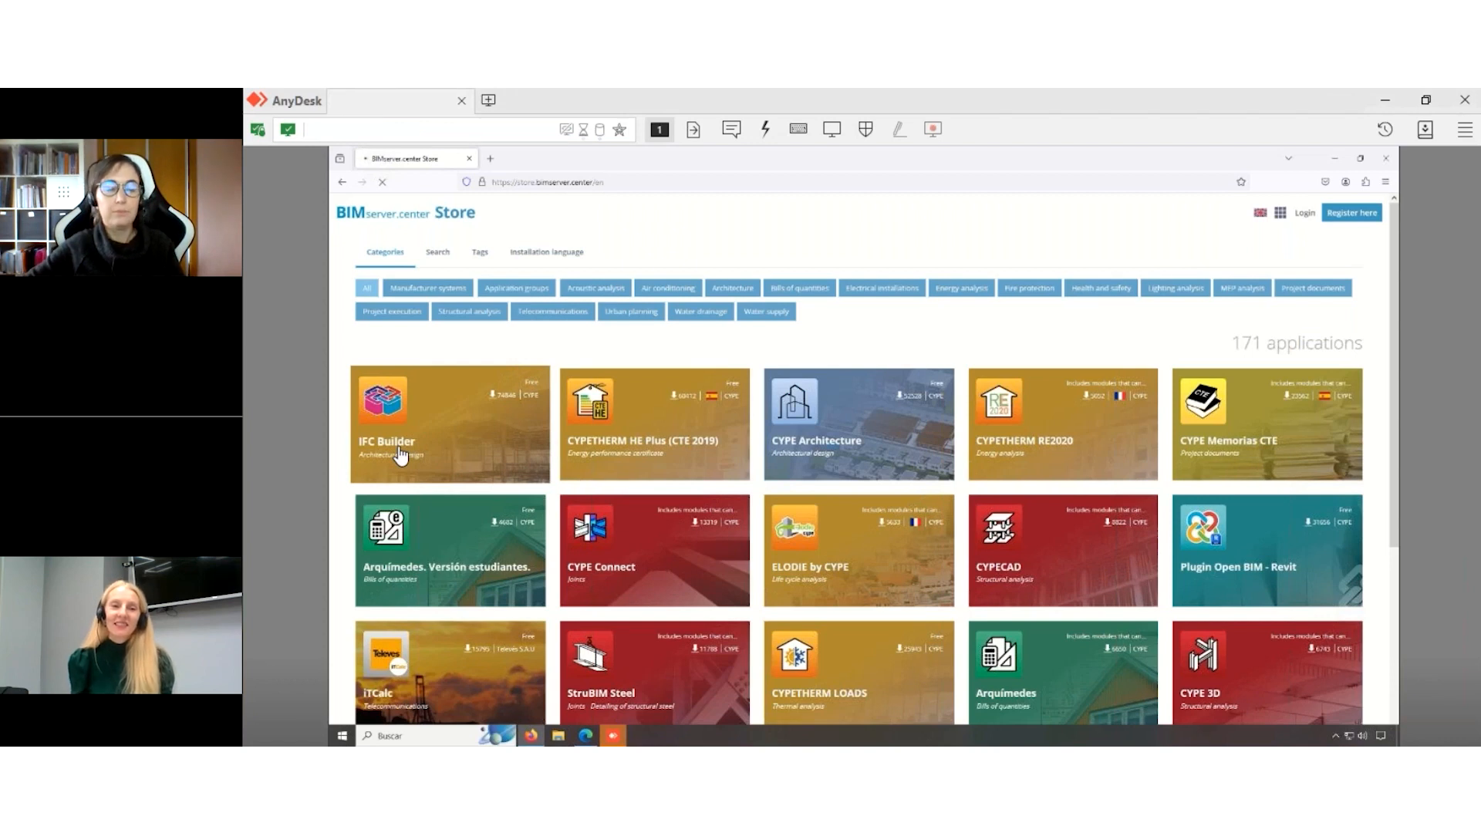
{"action": "left_click", "coordinate": [400, 455]}
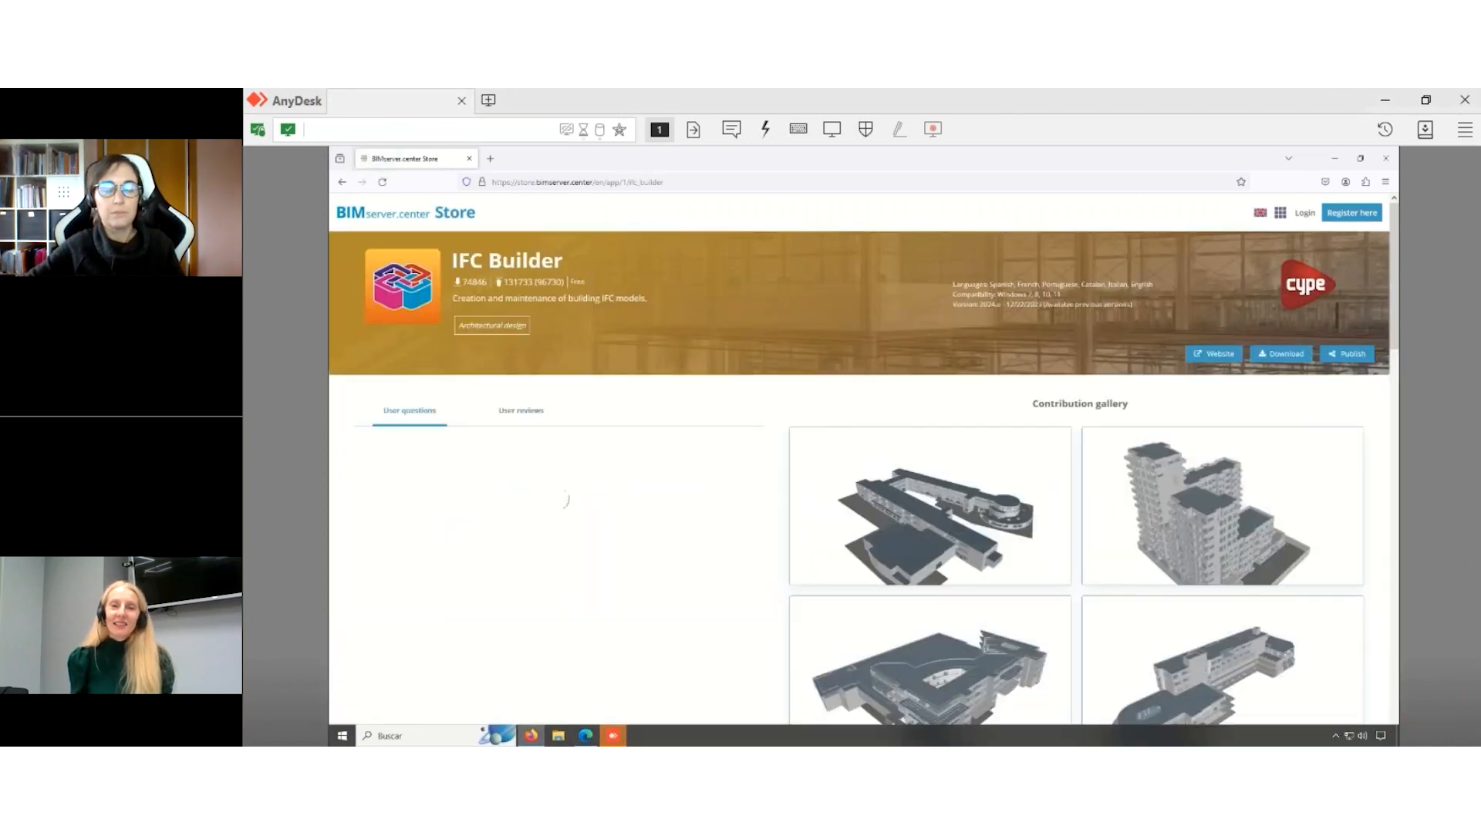
{"action": "left_click", "coordinate": [1285, 356]}
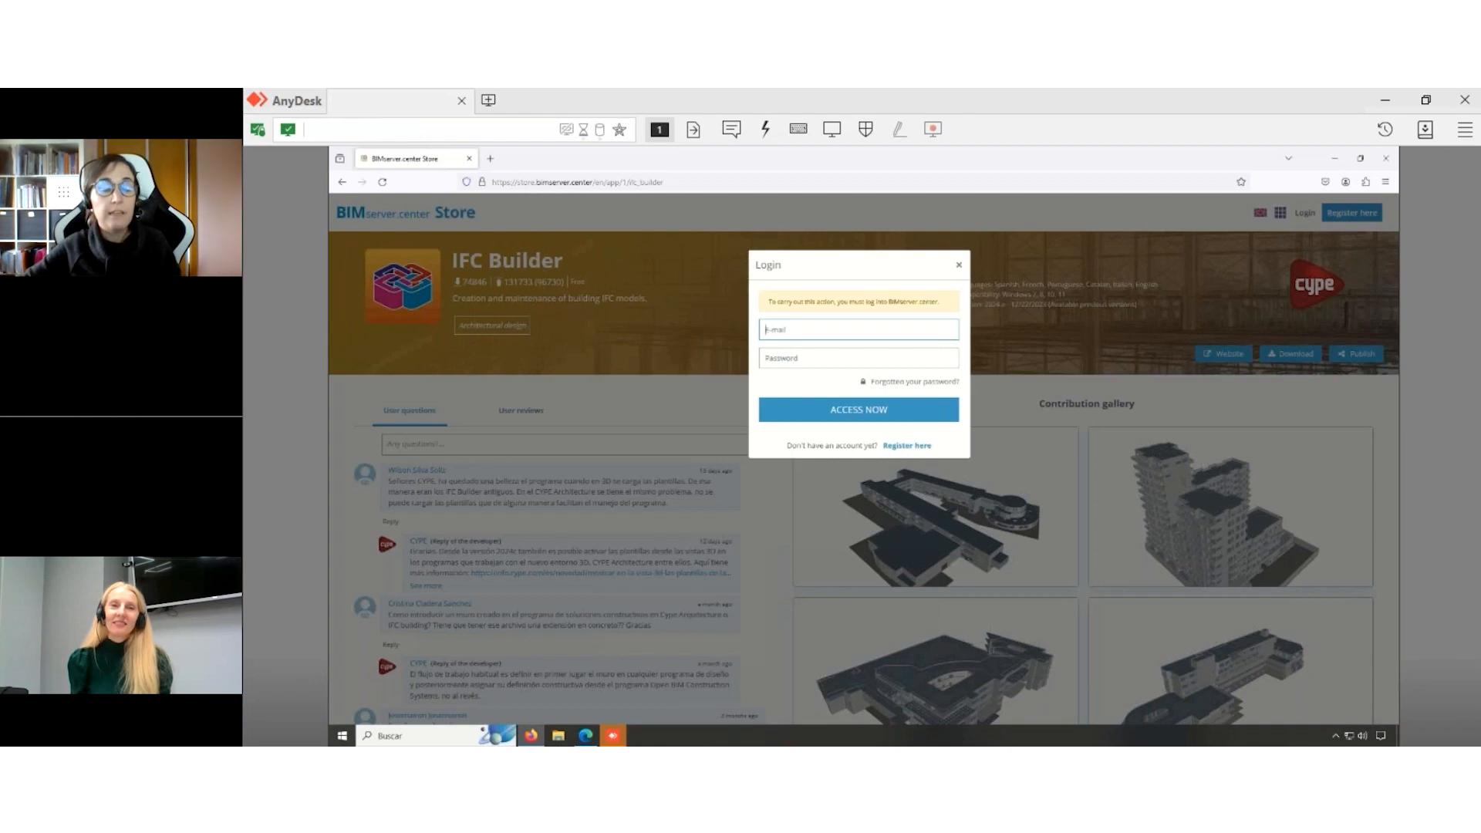
{"action": "left_click", "coordinate": [906, 447]}
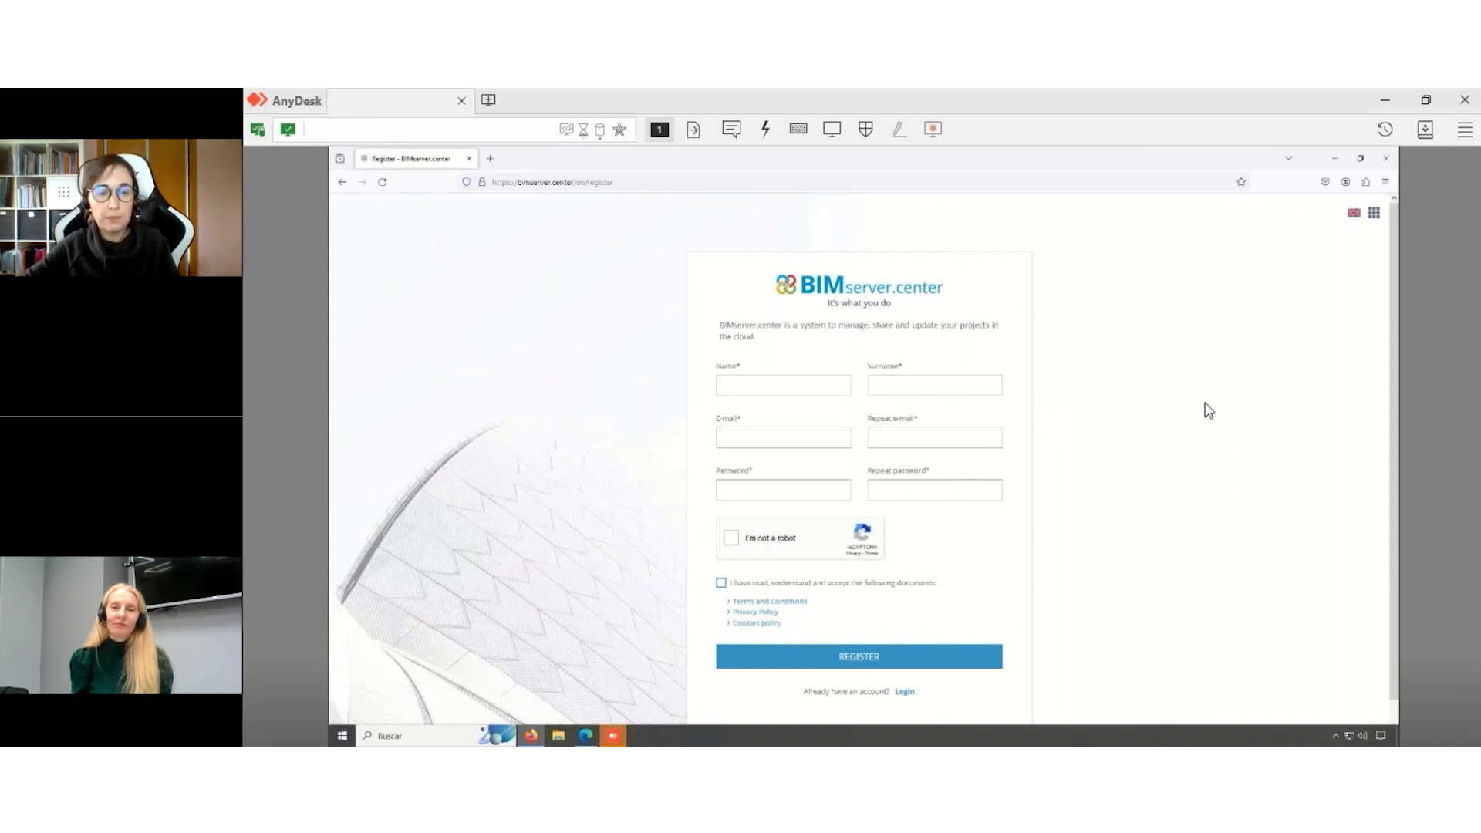
{"action": "left_click", "coordinate": [1386, 163]}
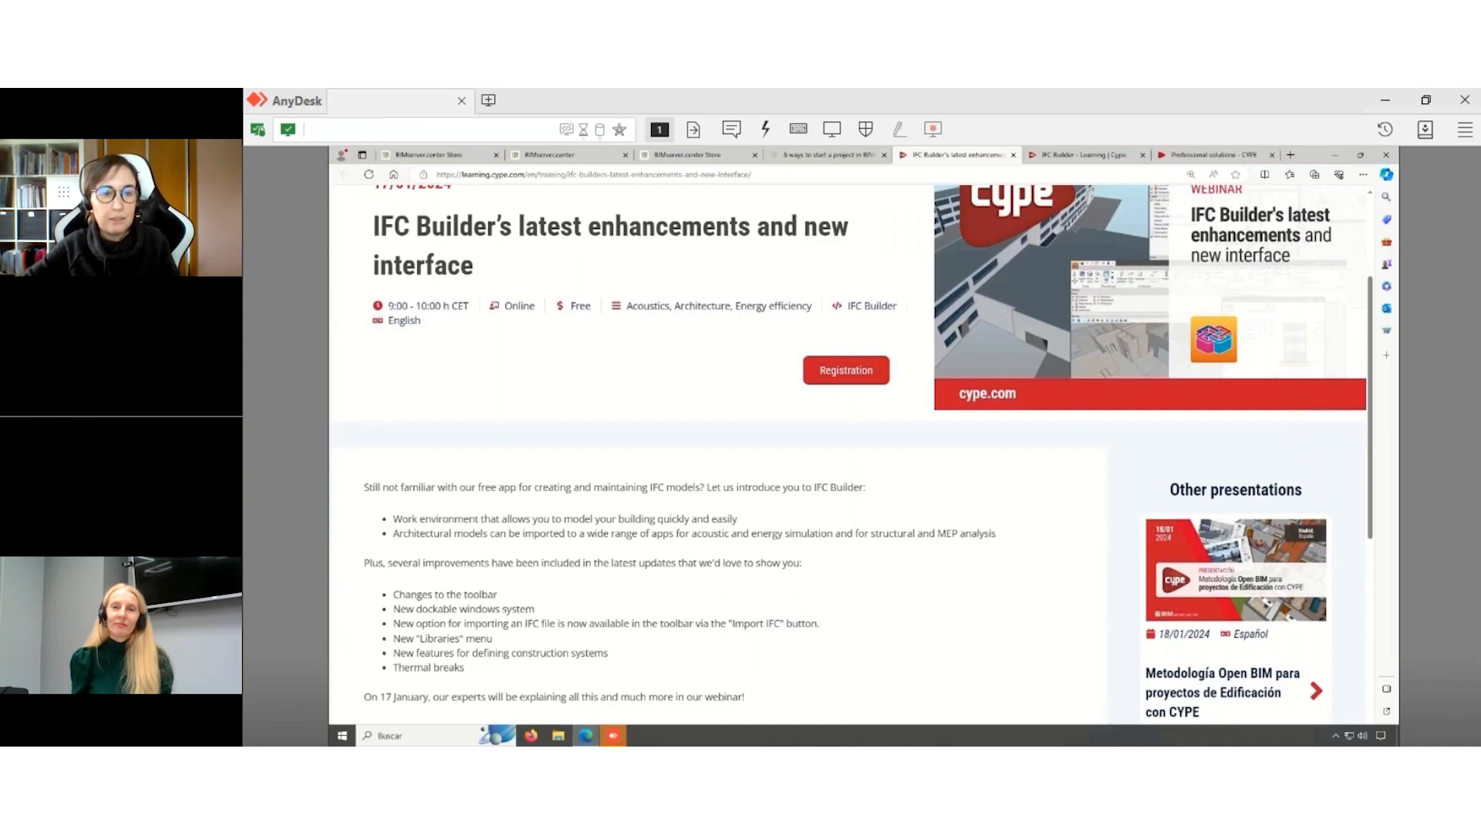
- Download IFC Builder version 2024.e from its page in the signed-in BIMserver.center Store
{"action": "left_click", "coordinate": [438, 155]}
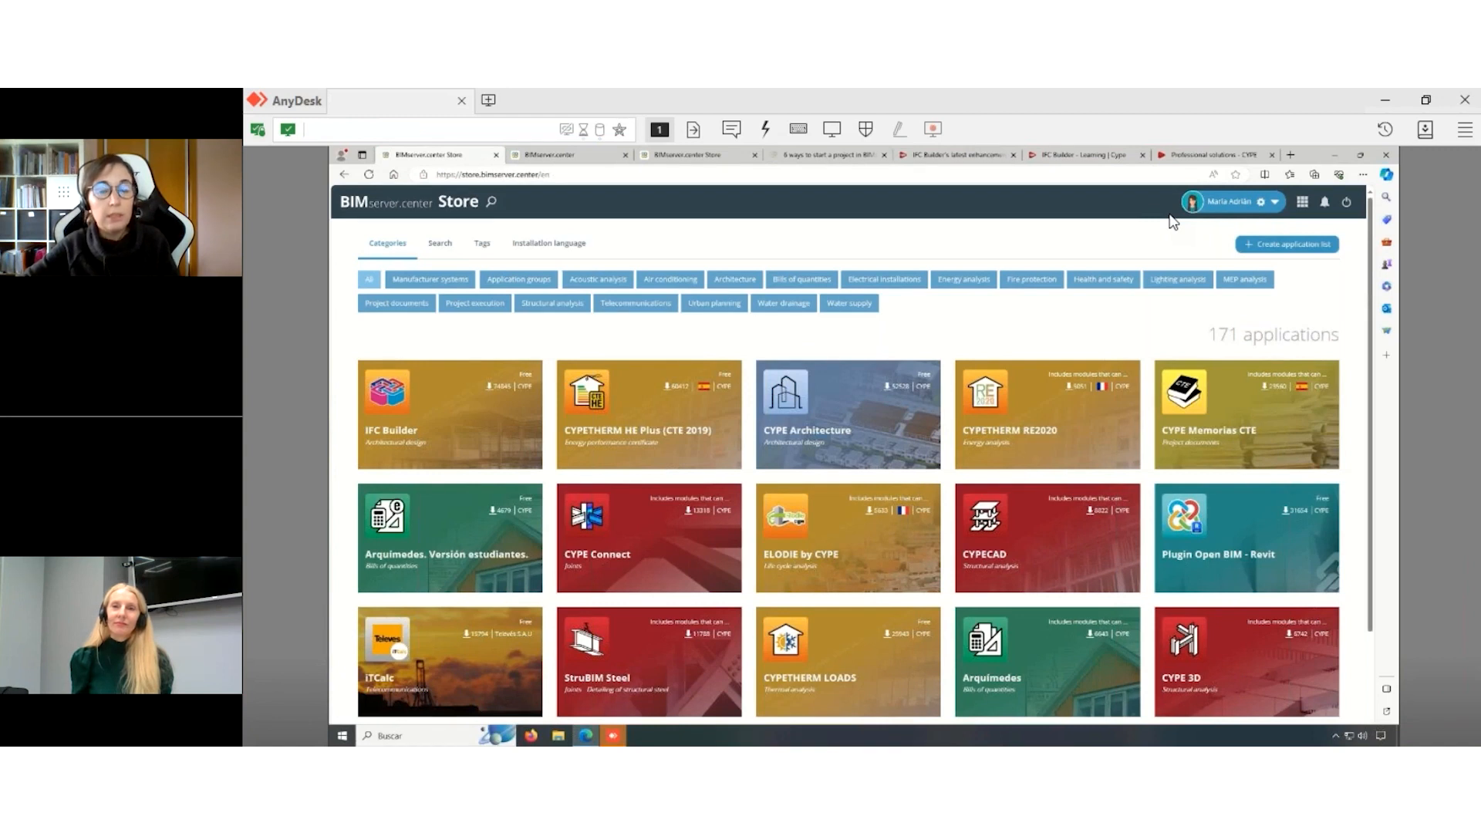
{"action": "left_click", "coordinate": [1300, 204]}
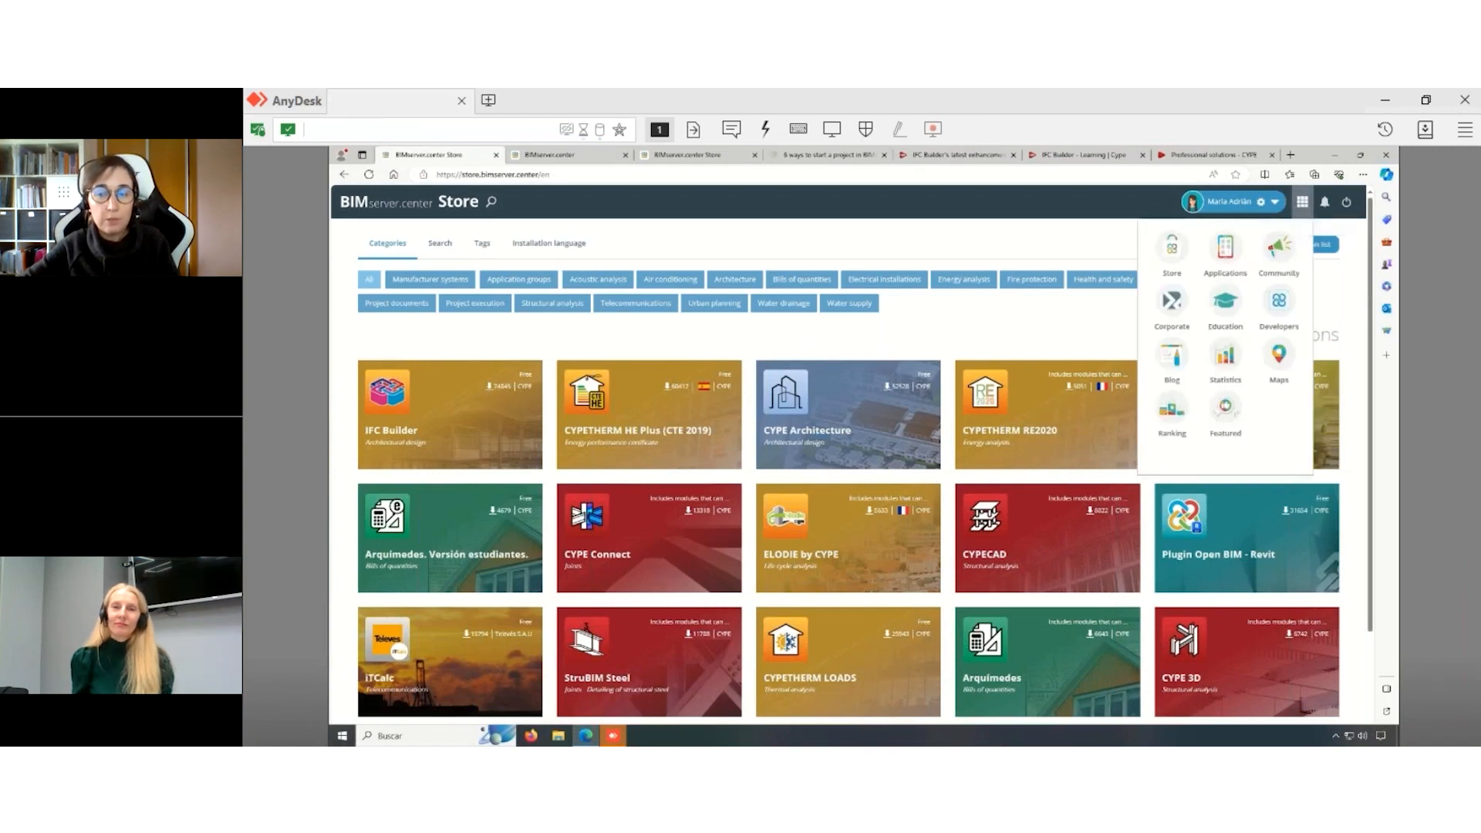
{"action": "left_click", "coordinate": [1177, 245]}
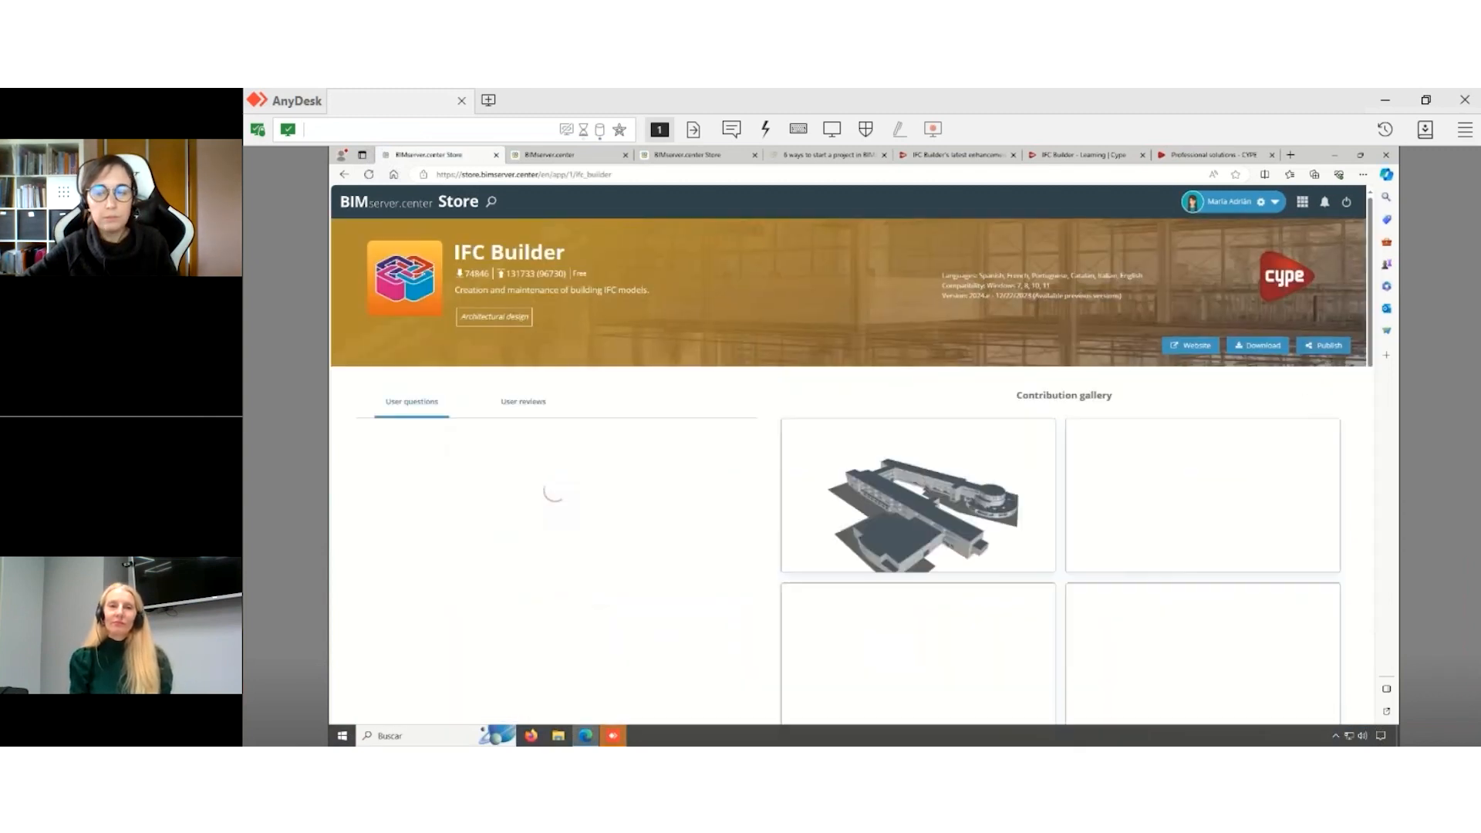
{"action": "left_click", "coordinate": [1249, 346]}
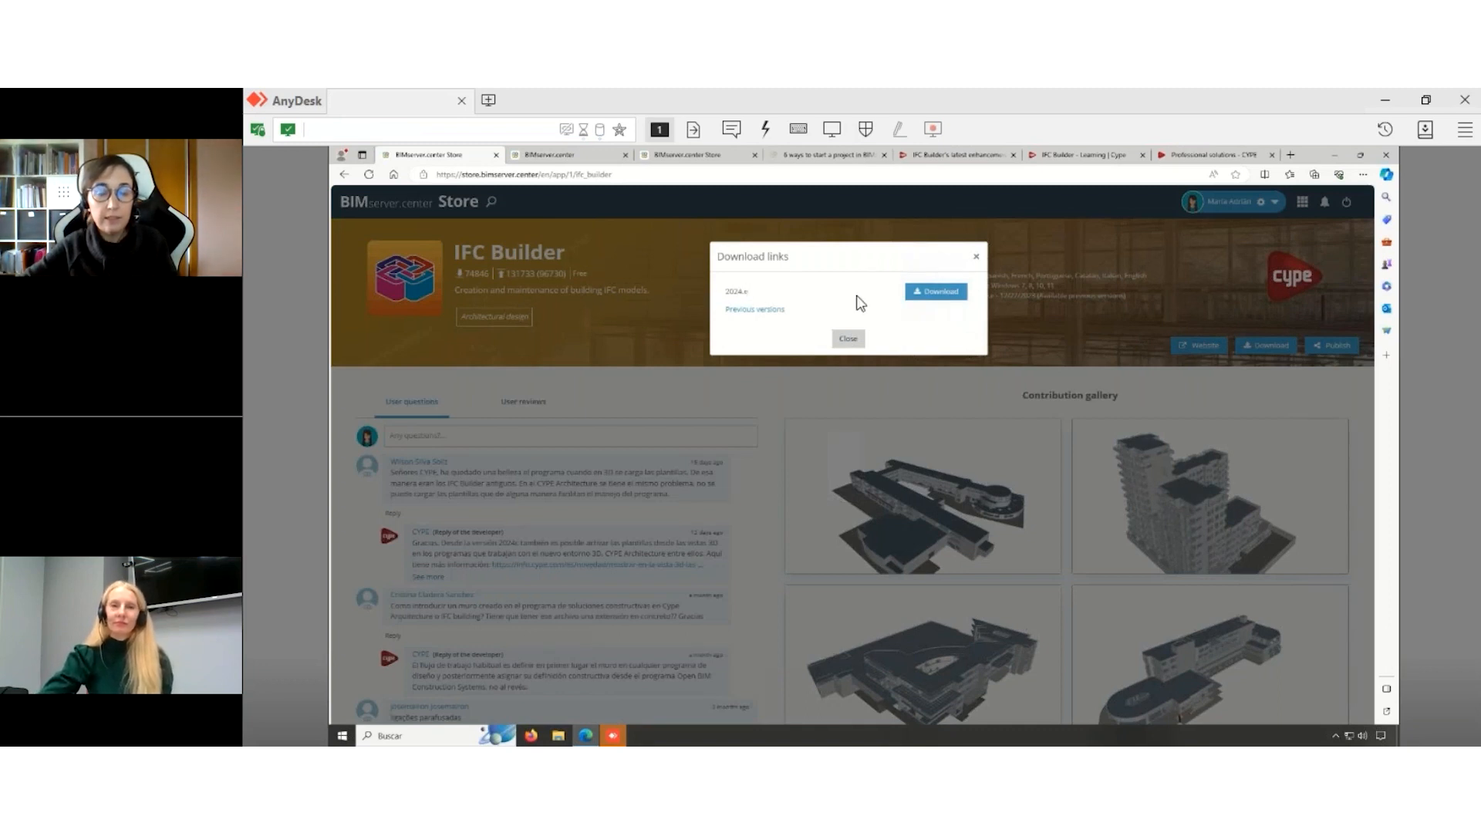
{"action": "left_click", "coordinate": [950, 297]}
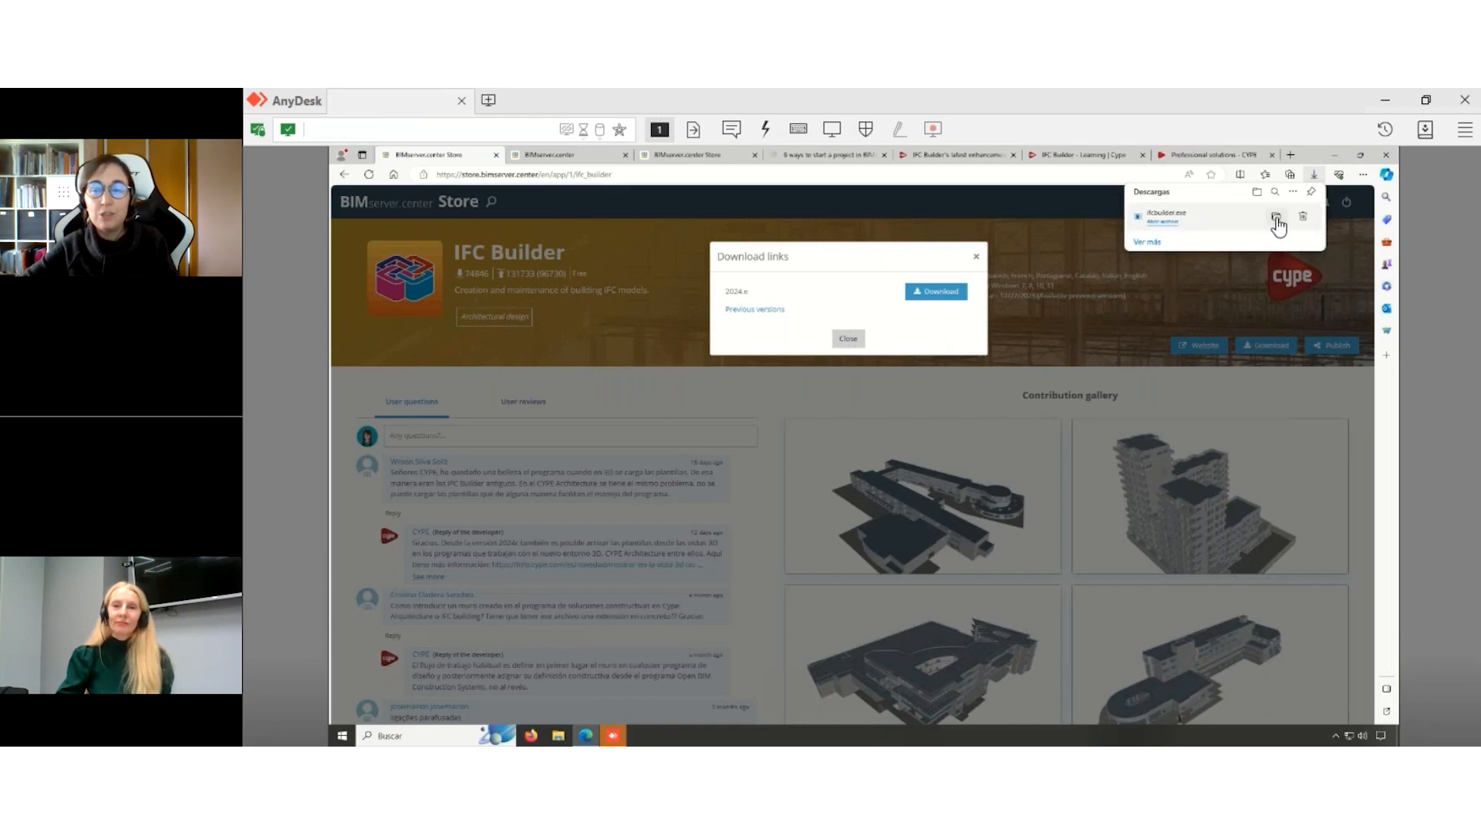
- Run ifcbuilder.exe with permission to make changes, choose the English installation and start downloading the program
{"action": "left_click", "coordinate": [1170, 222]}
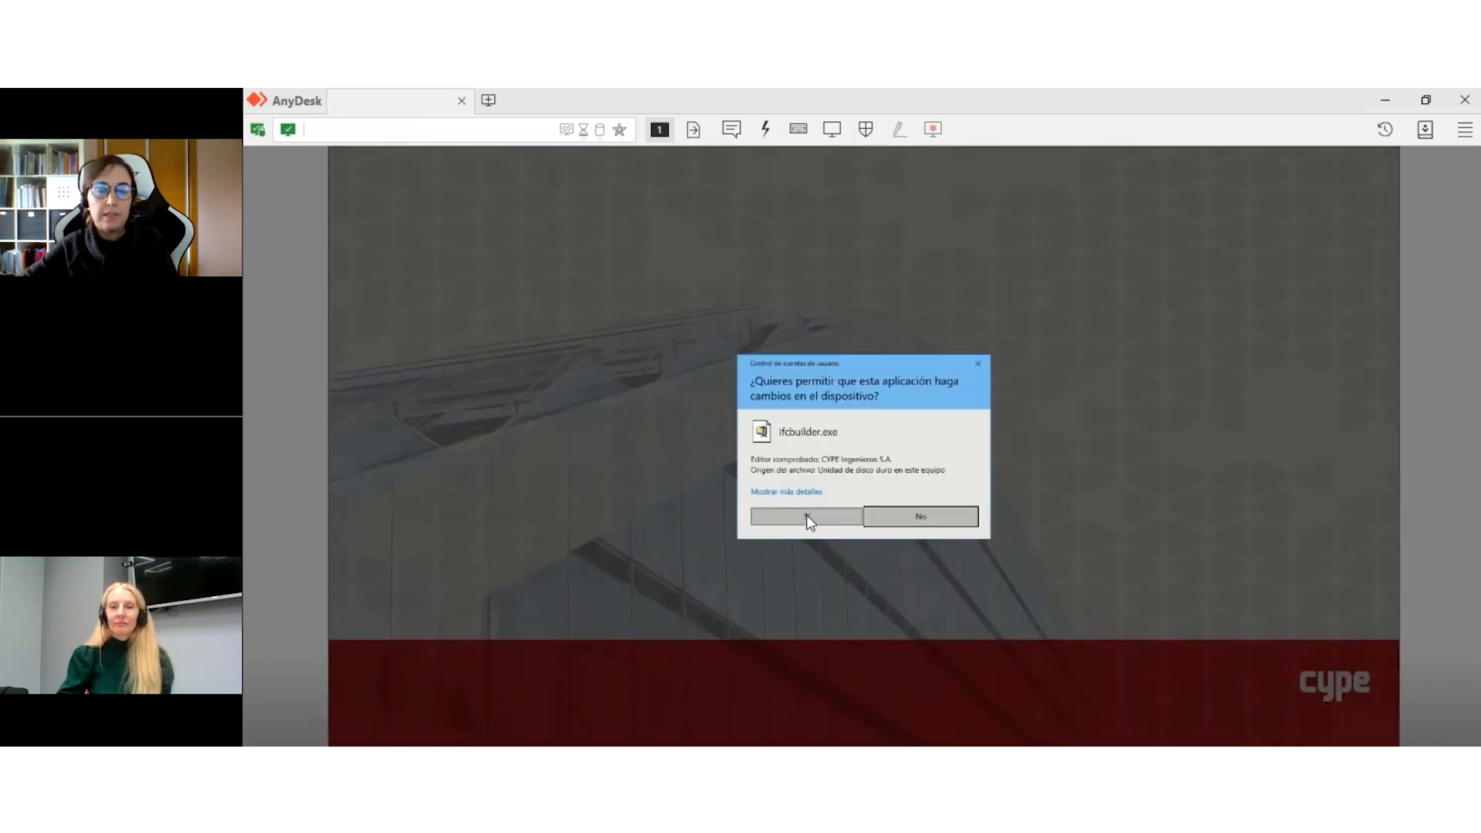
{"action": "left_click", "coordinate": [807, 517]}
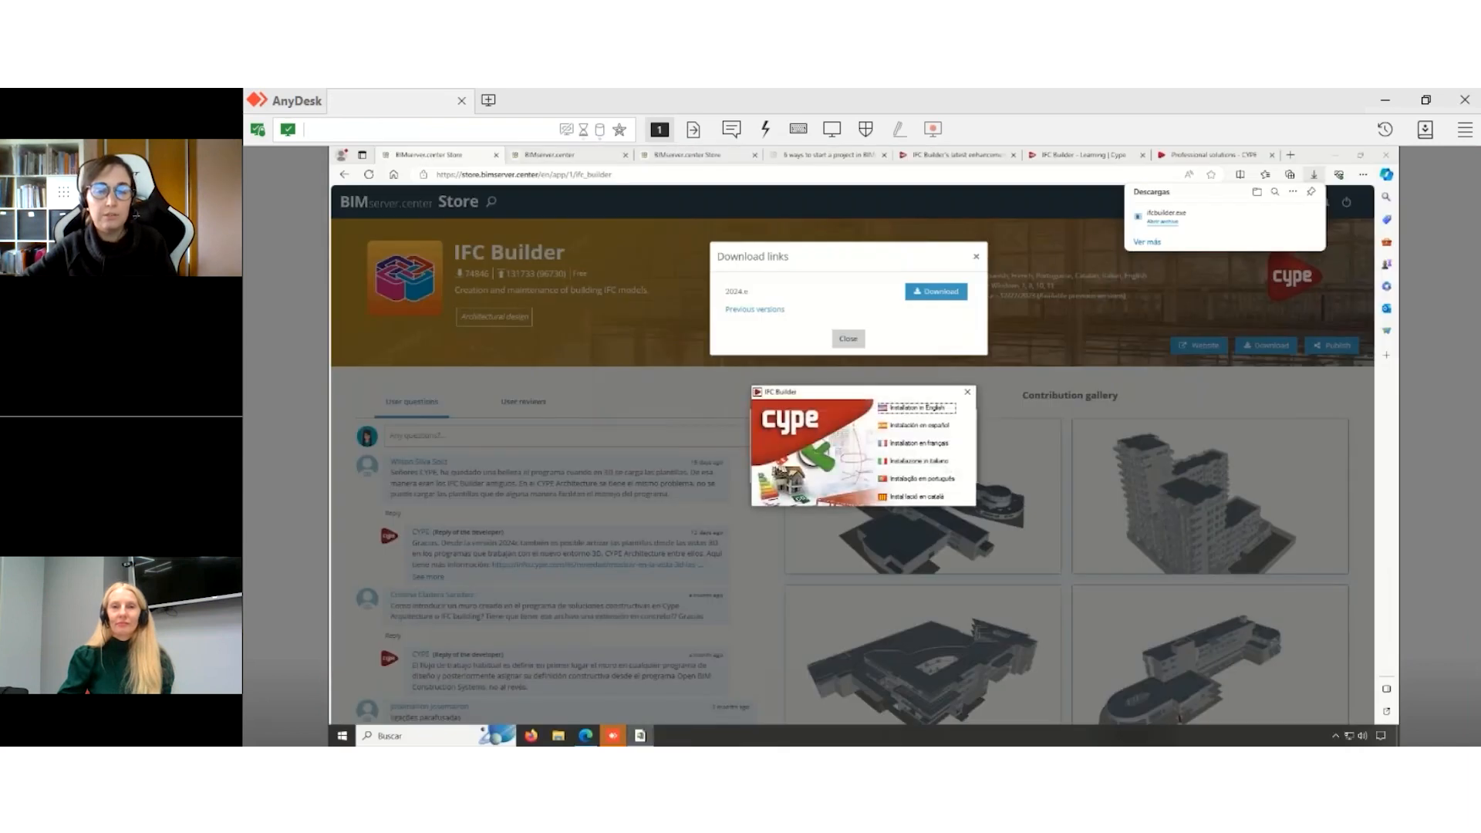
{"action": "left_click", "coordinate": [913, 409]}
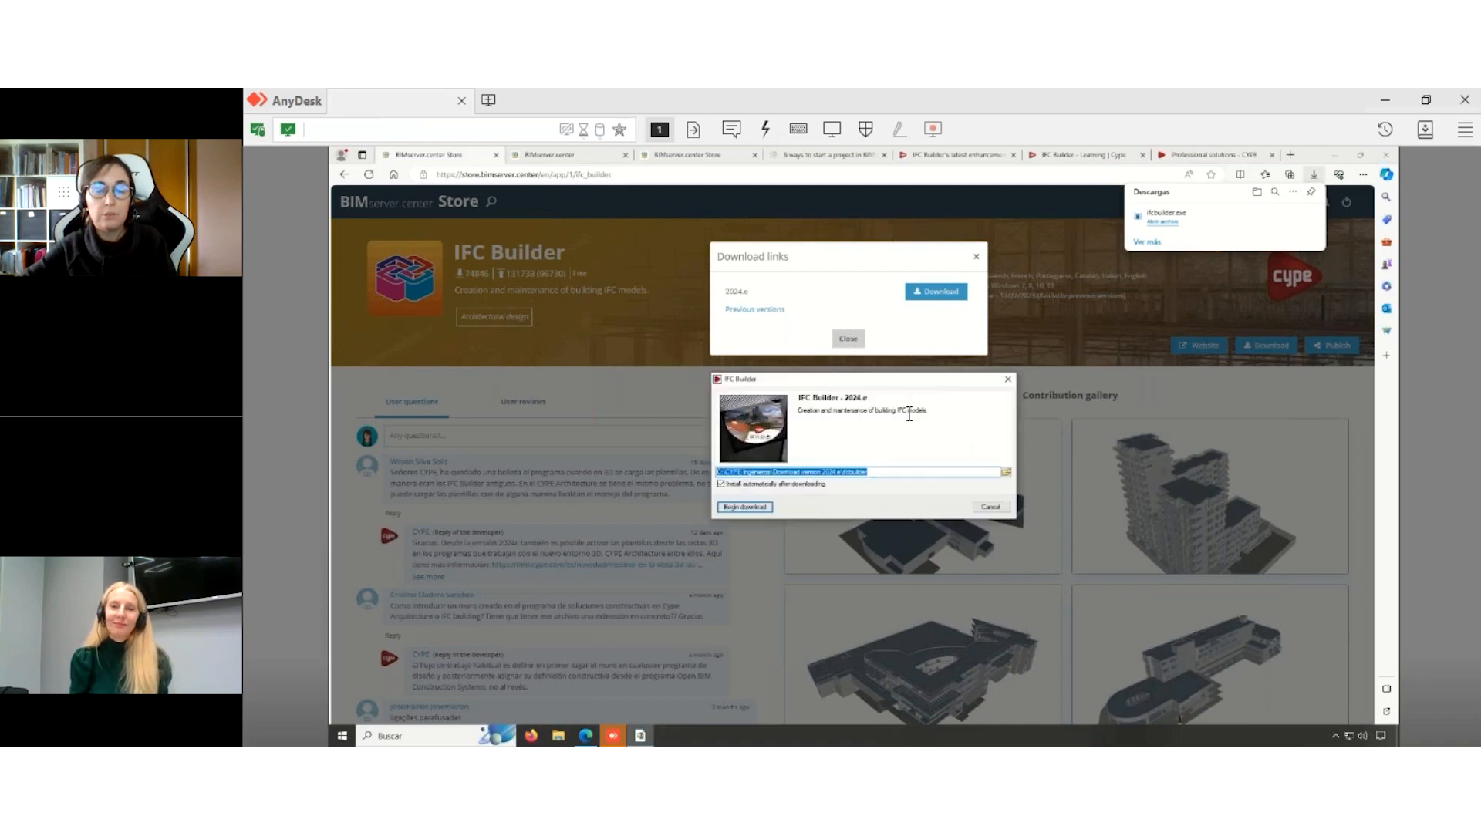
{"action": "left_click", "coordinate": [744, 506]}
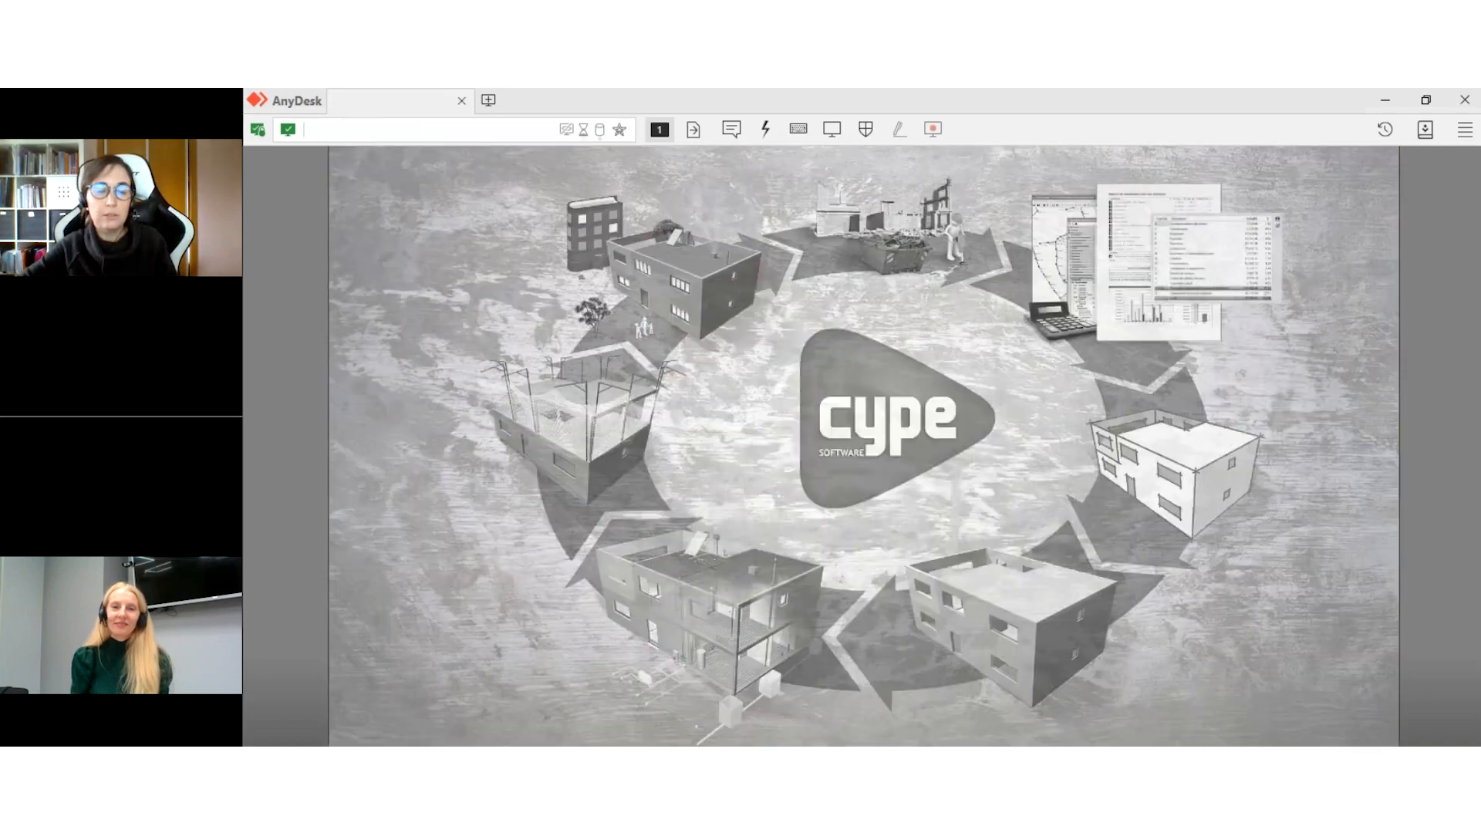
- Accept the licence contract and the responsibility clause, and finish installing IFC Builder 2024.e with the default drive and shortcuts
{"action": "left_click", "coordinate": [742, 579]}
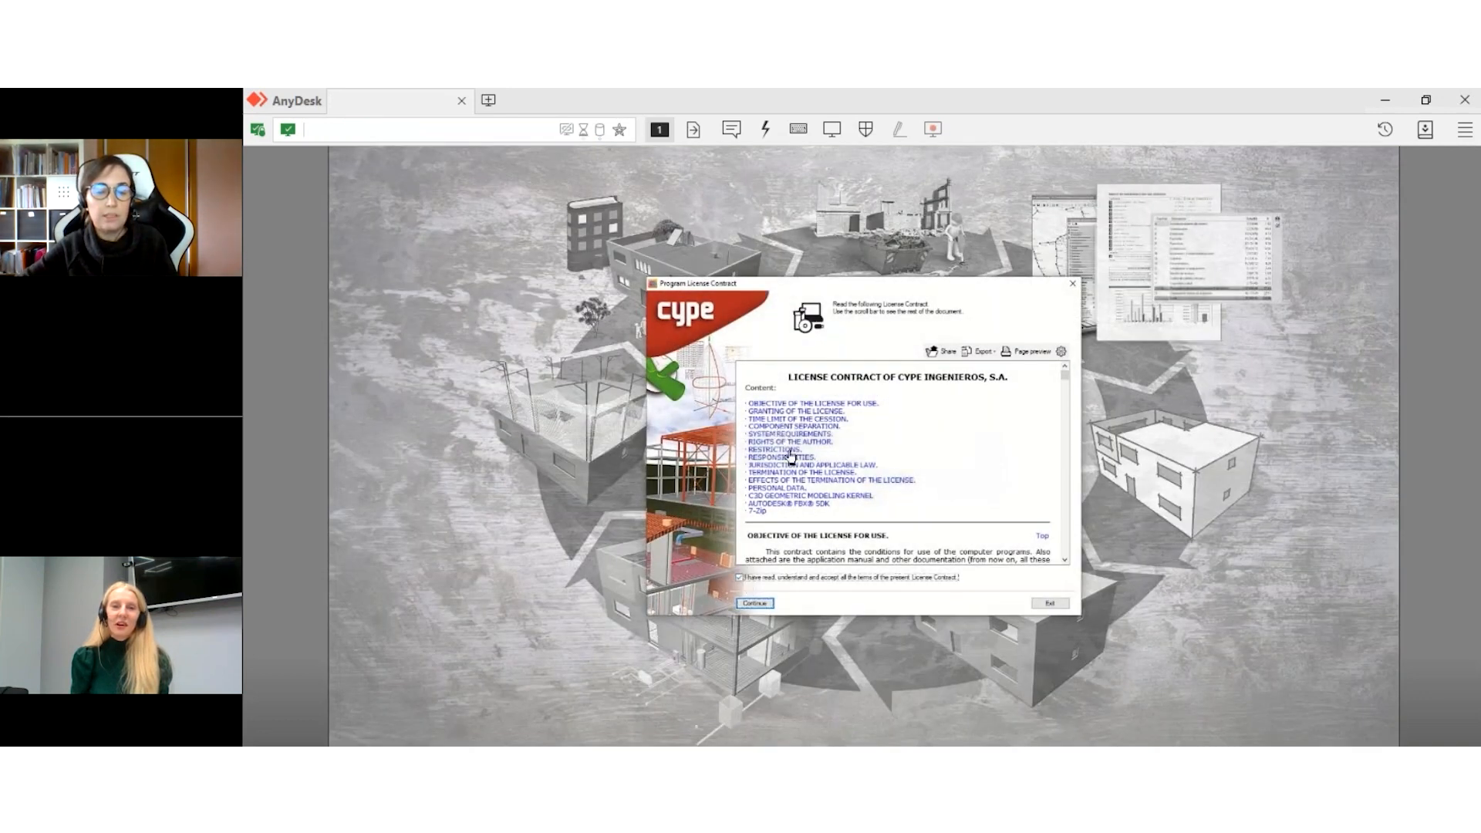
{"action": "left_click", "coordinate": [748, 608]}
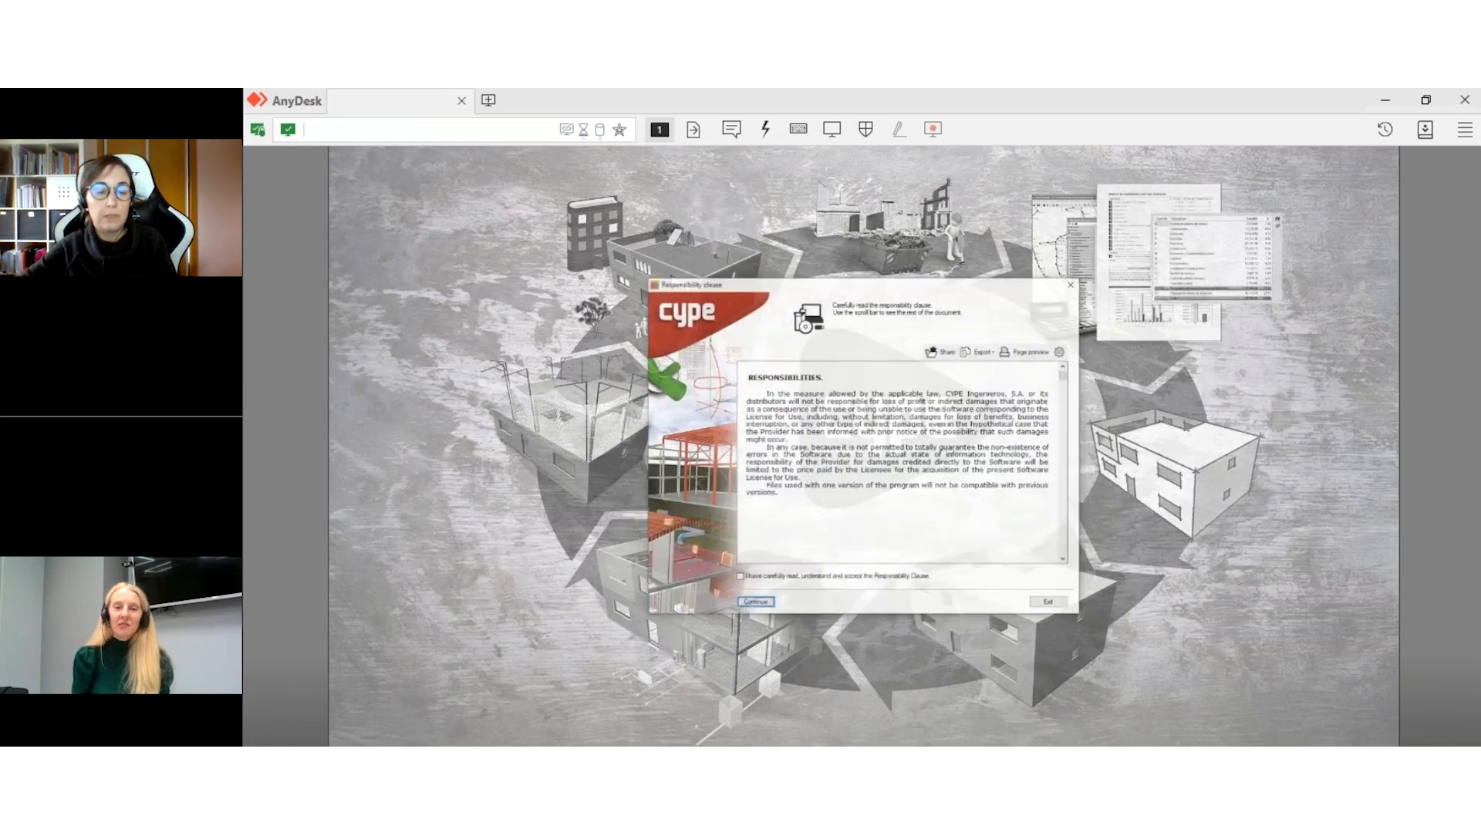
{"action": "left_click", "coordinate": [742, 577]}
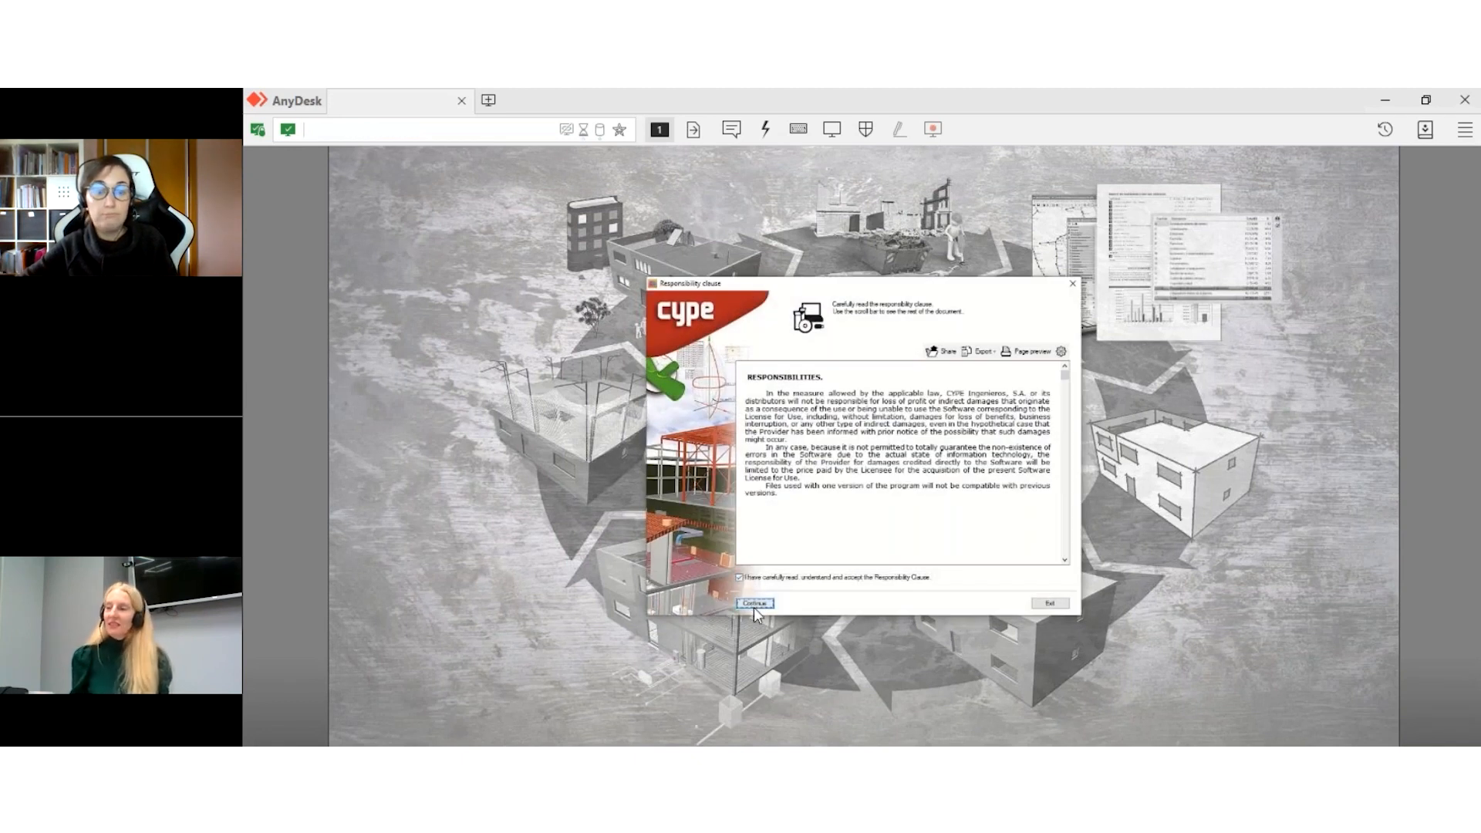
{"action": "left_click", "coordinate": [752, 606]}
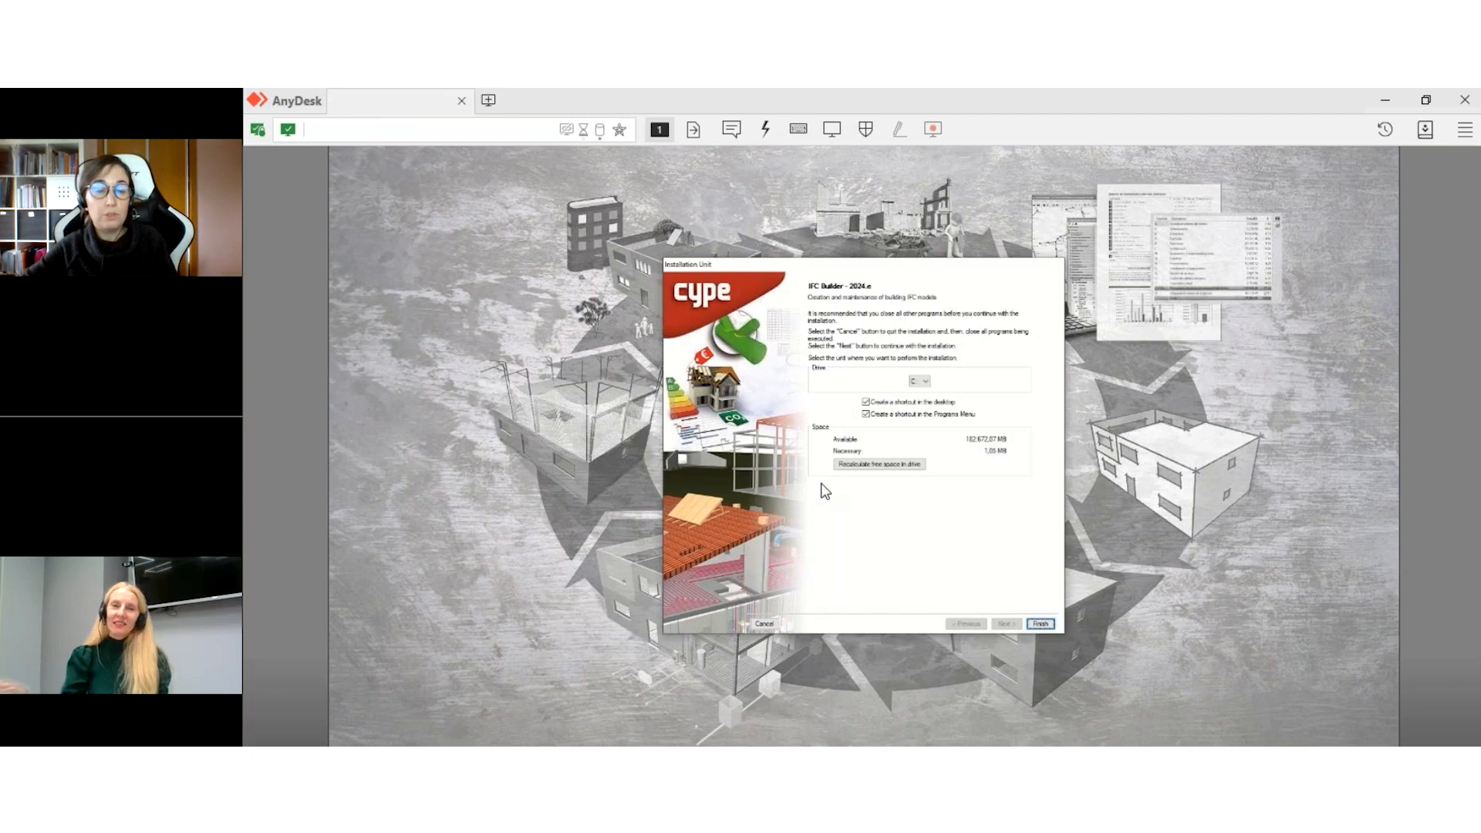
{"action": "left_click", "coordinate": [1045, 624]}
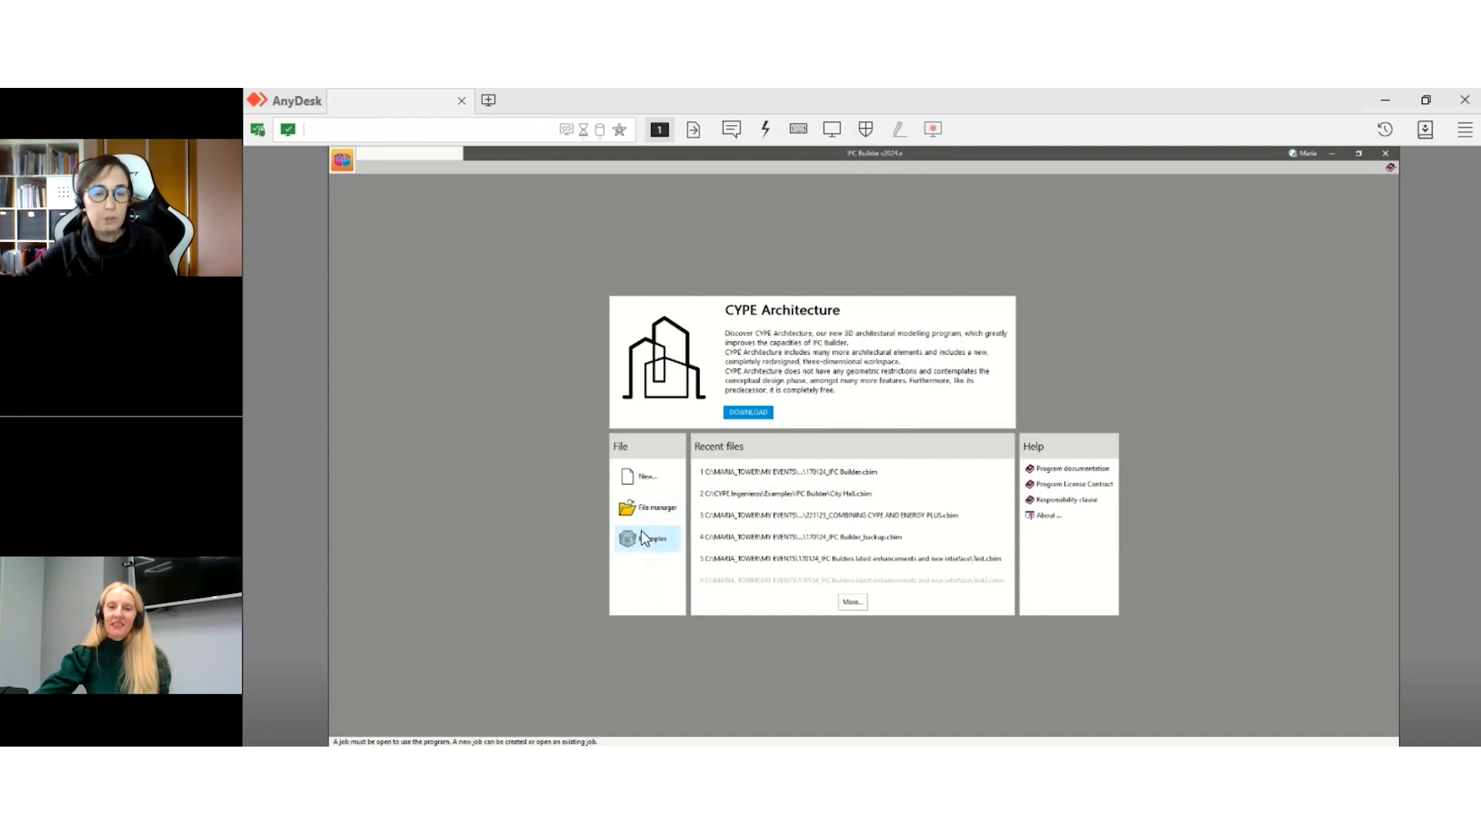
- Open the recent IFC Builder project 170124_IFC Builder.cbim
{"action": "left_click", "coordinate": [784, 472]}
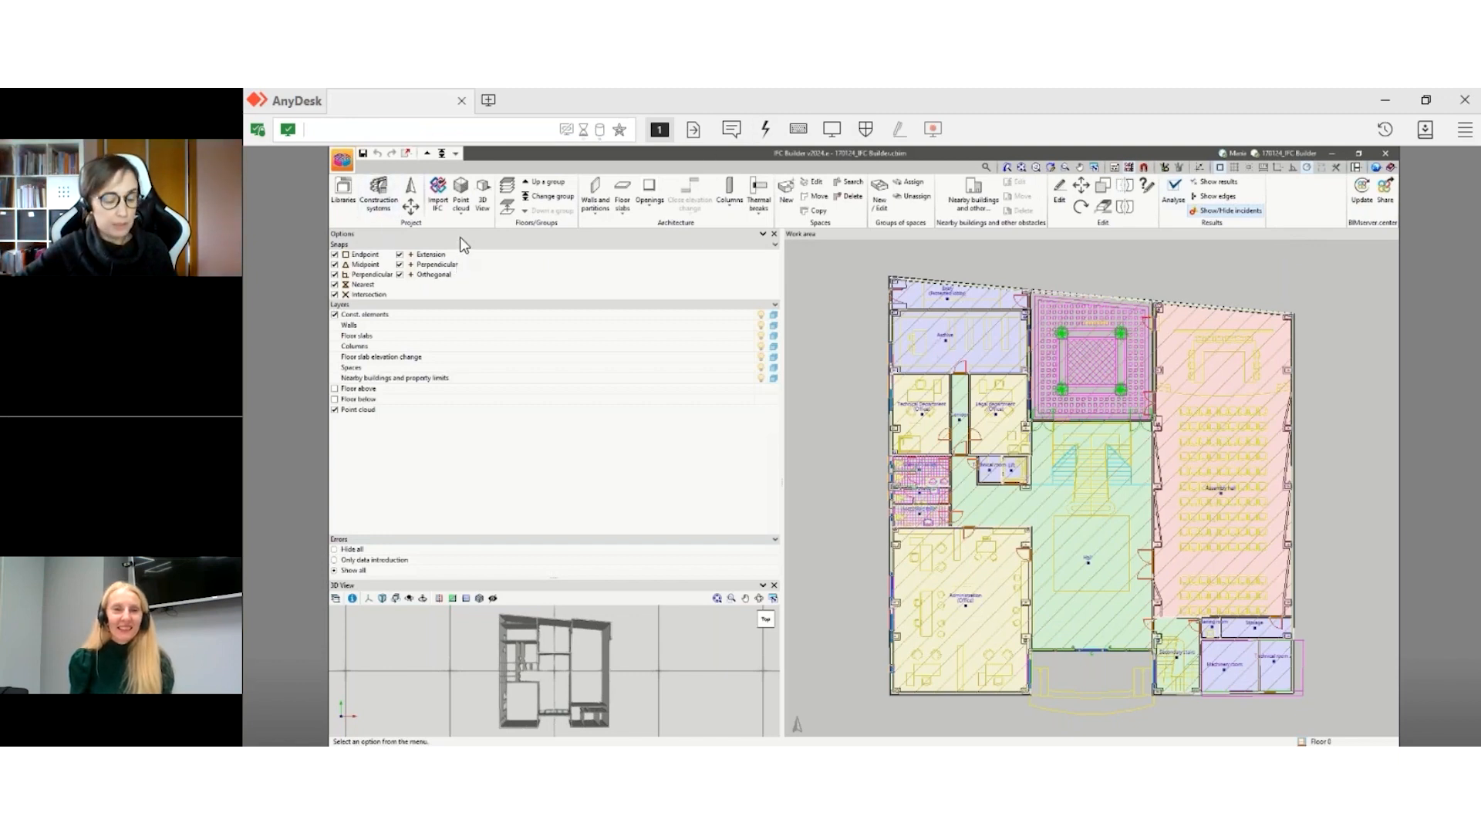
- Examine the tools available for point clouds, walls and partitions, floor slabs, columns and thermal breaks
{"action": "left_click", "coordinate": [461, 194]}
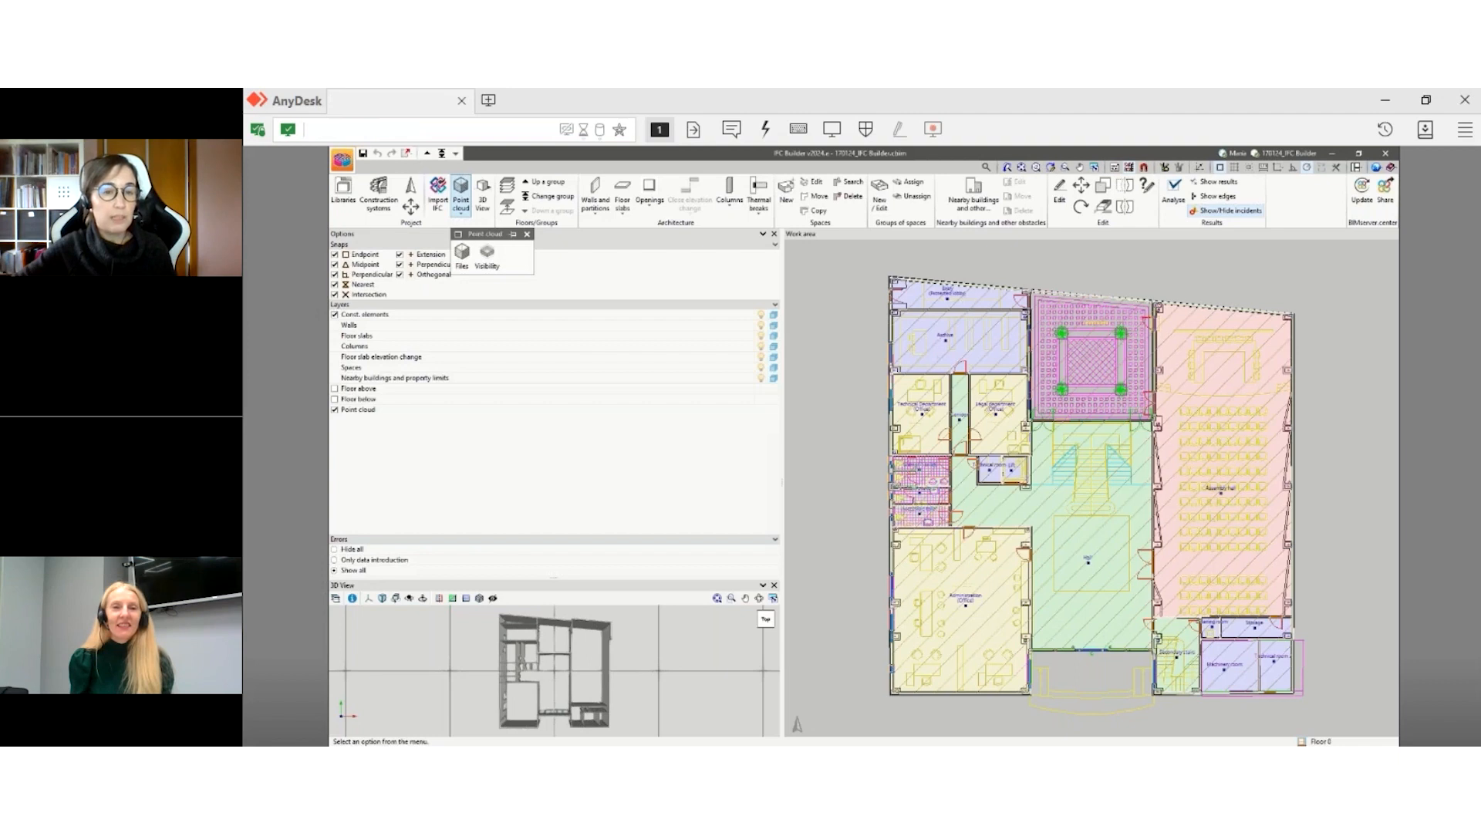
{"action": "left_click", "coordinate": [461, 194]}
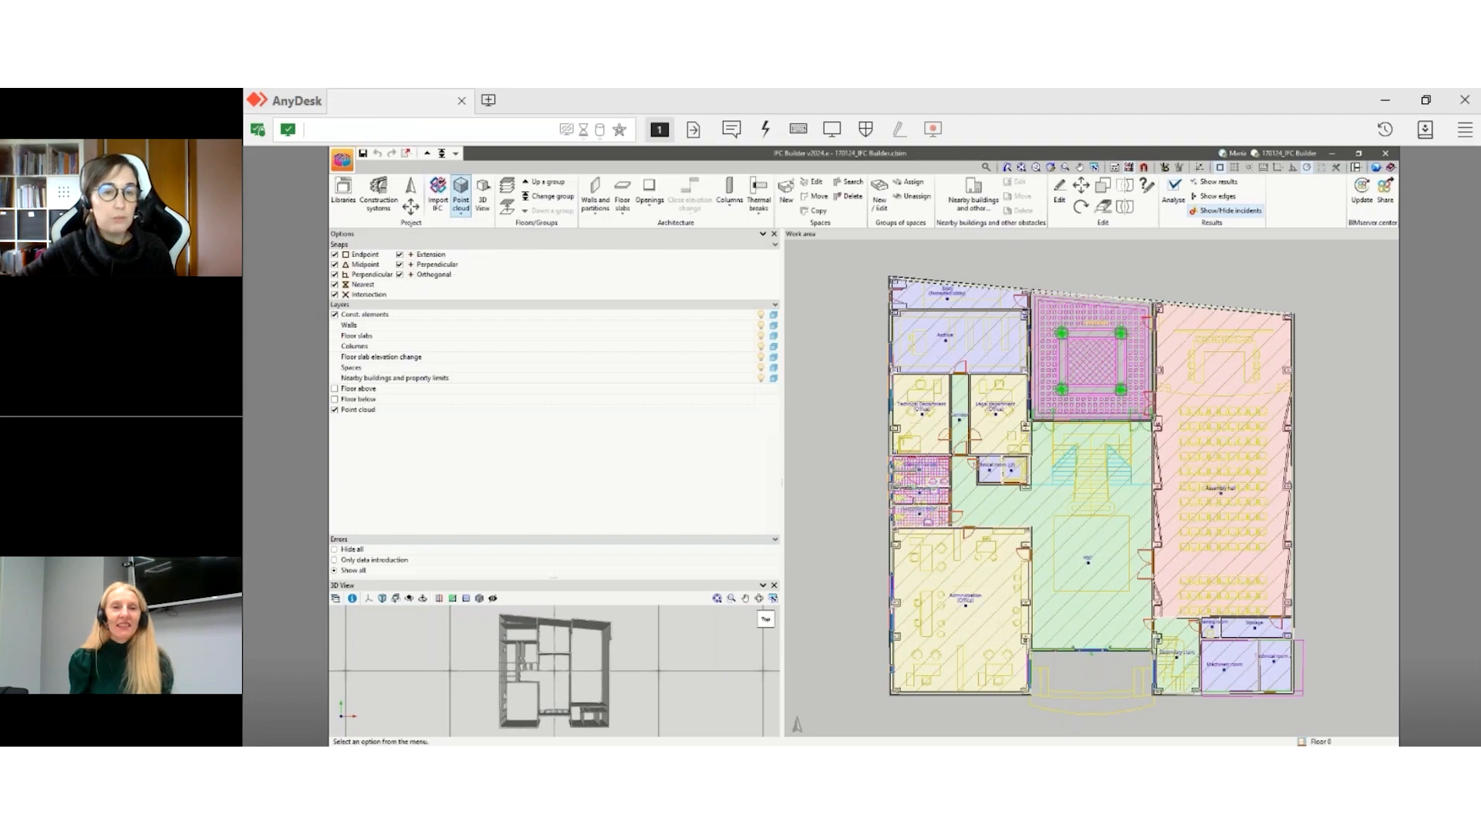
{"action": "left_click", "coordinate": [594, 218]}
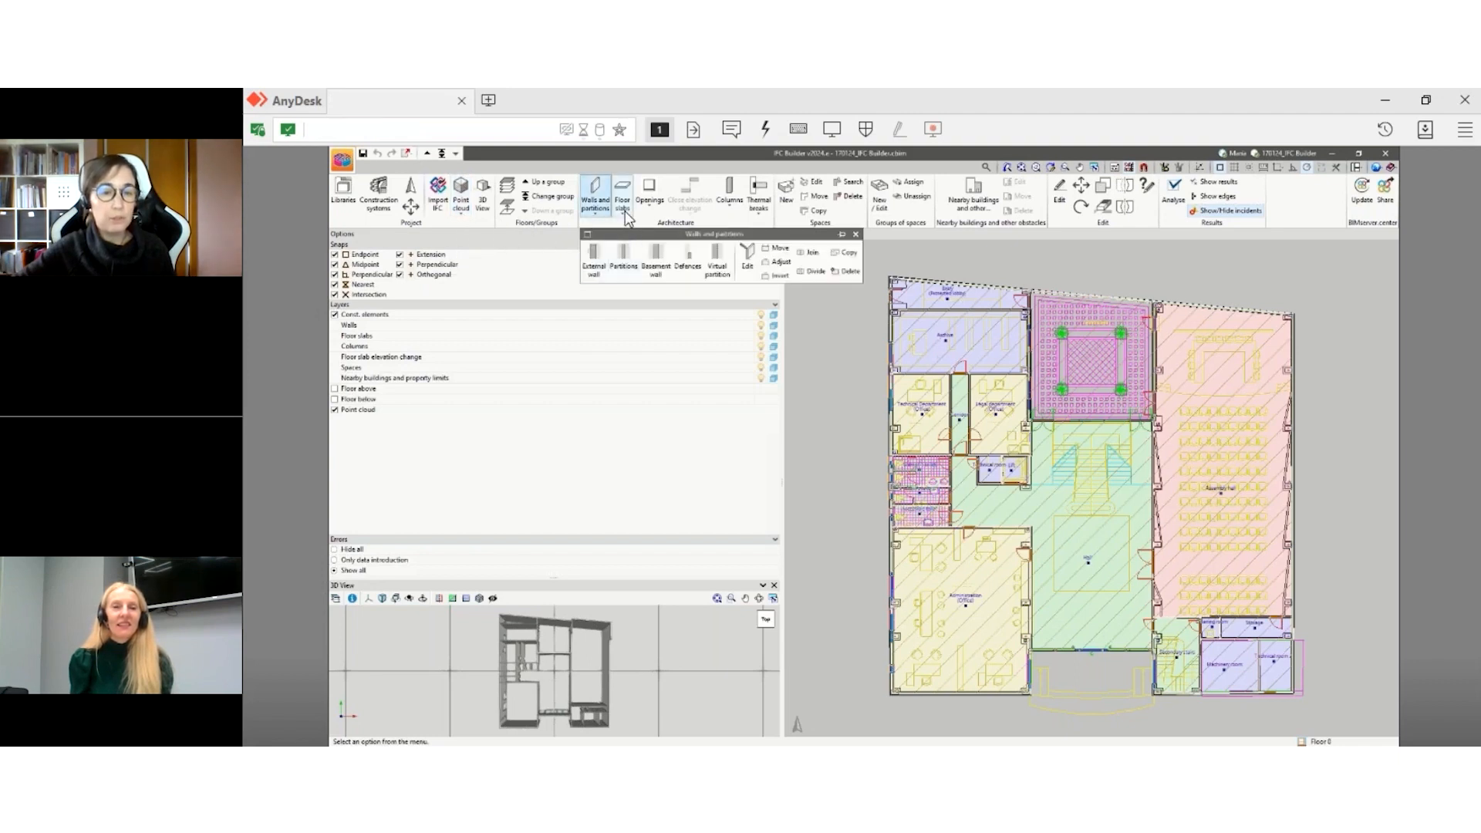
{"action": "left_click", "coordinate": [623, 206]}
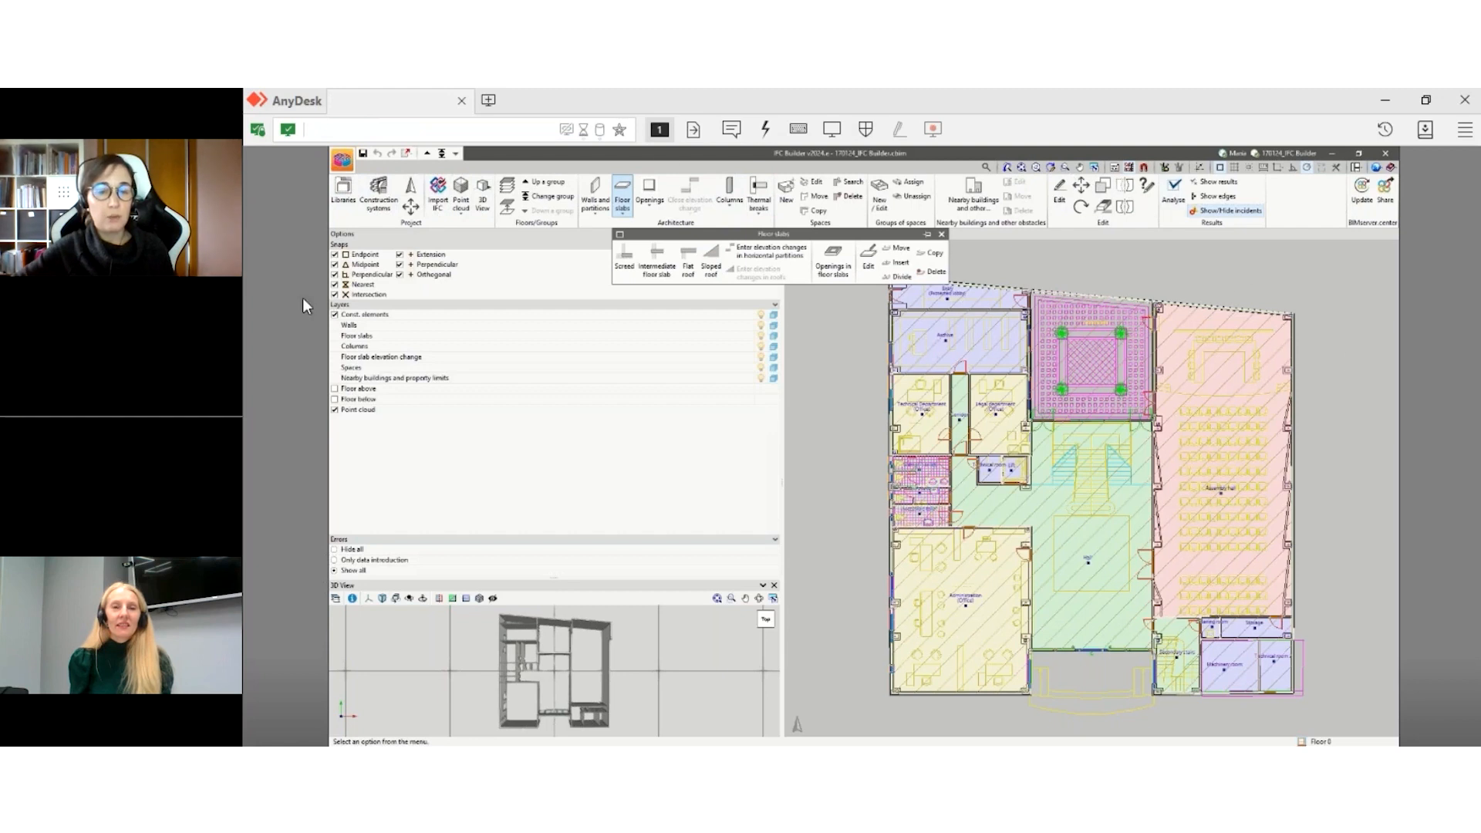
{"action": "left_click", "coordinate": [941, 234]}
{"action": "left_click", "coordinate": [731, 199]}
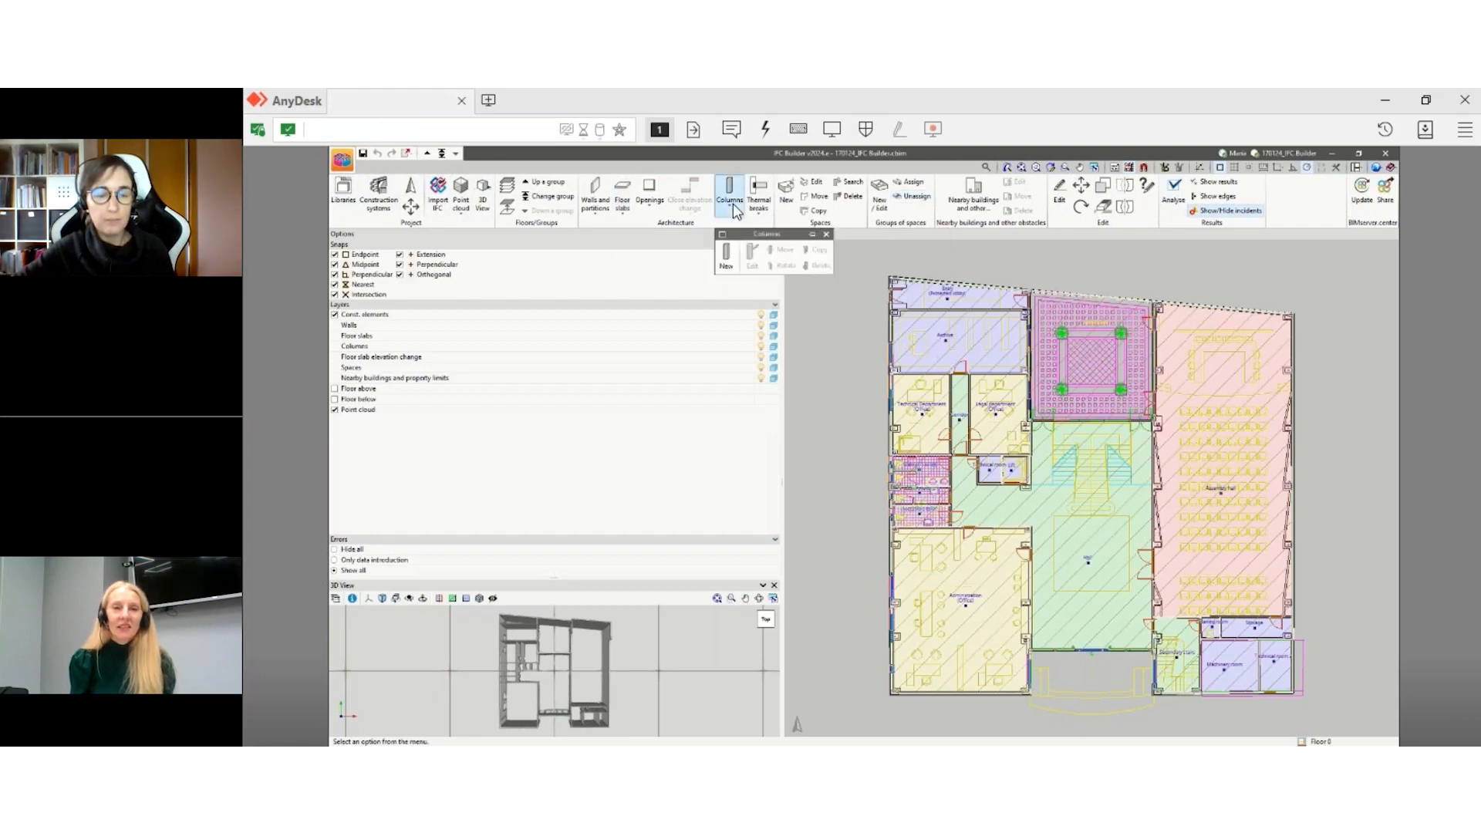
{"action": "left_click", "coordinate": [733, 202]}
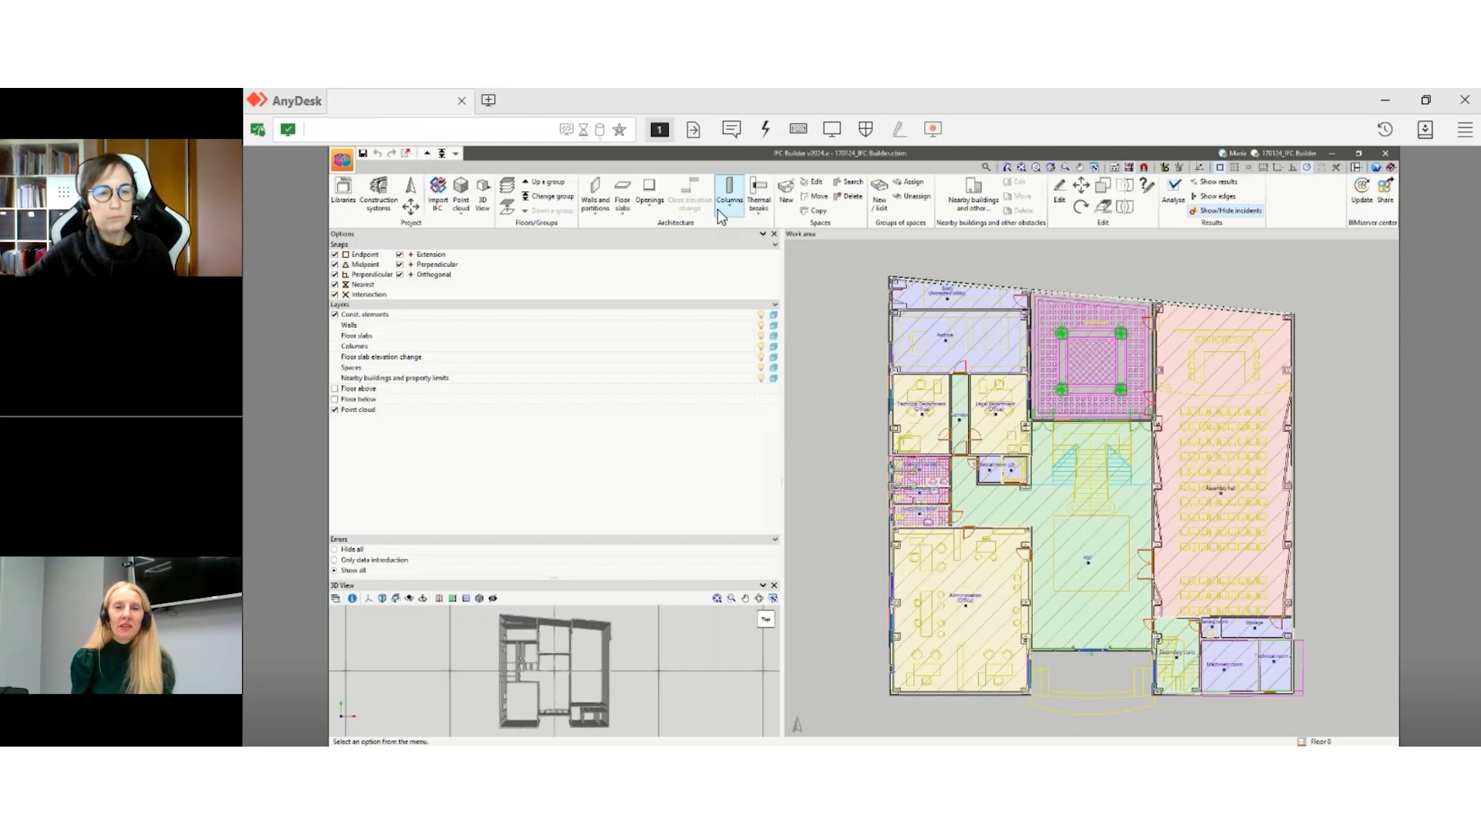
{"action": "left_click", "coordinate": [759, 219]}
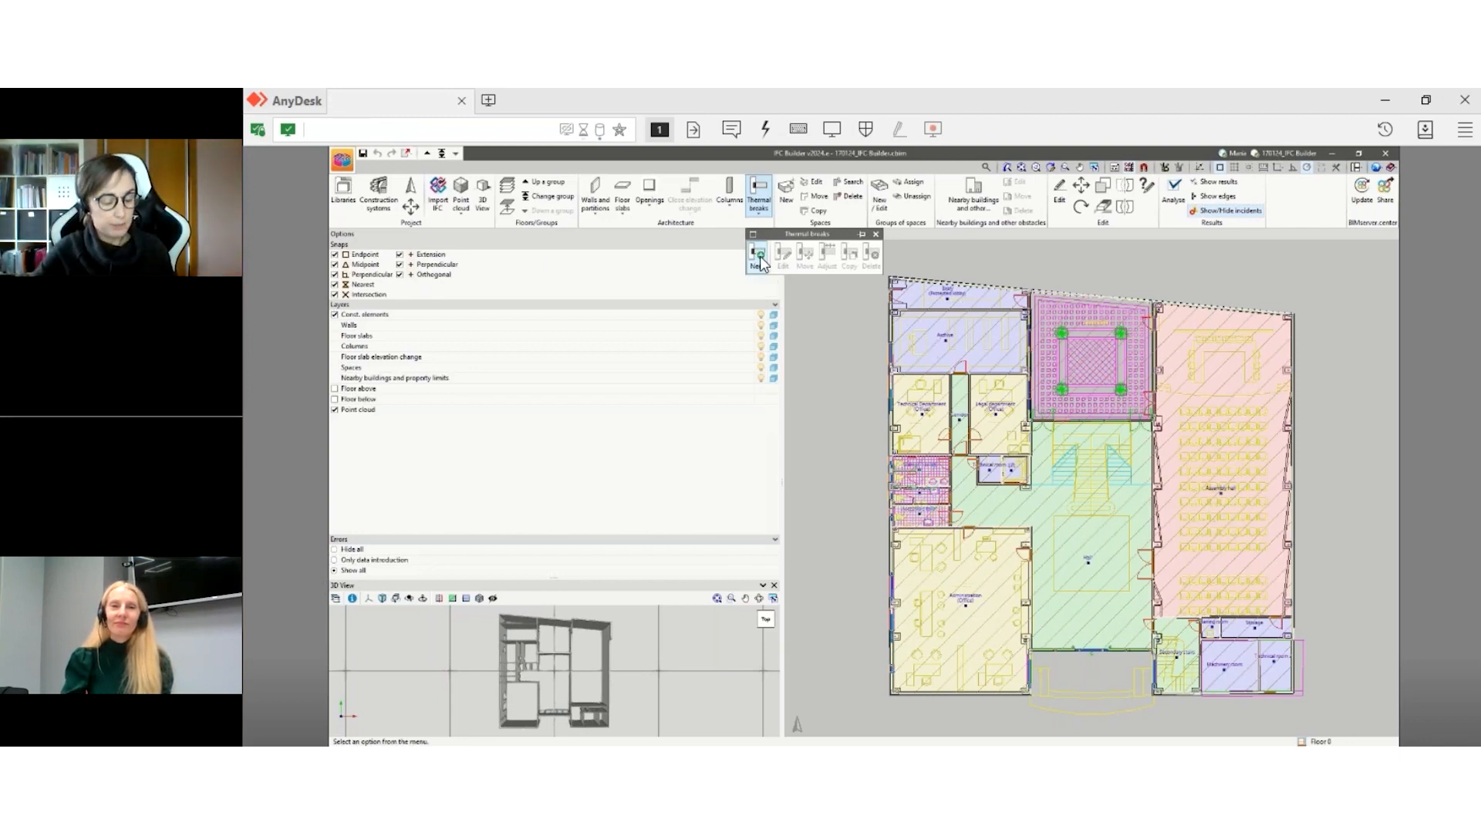
- Examine the automatic CAD/BIM model import for the current project as far as choosing the IFC file, and leave it without importing
{"action": "left_click", "coordinate": [875, 235]}
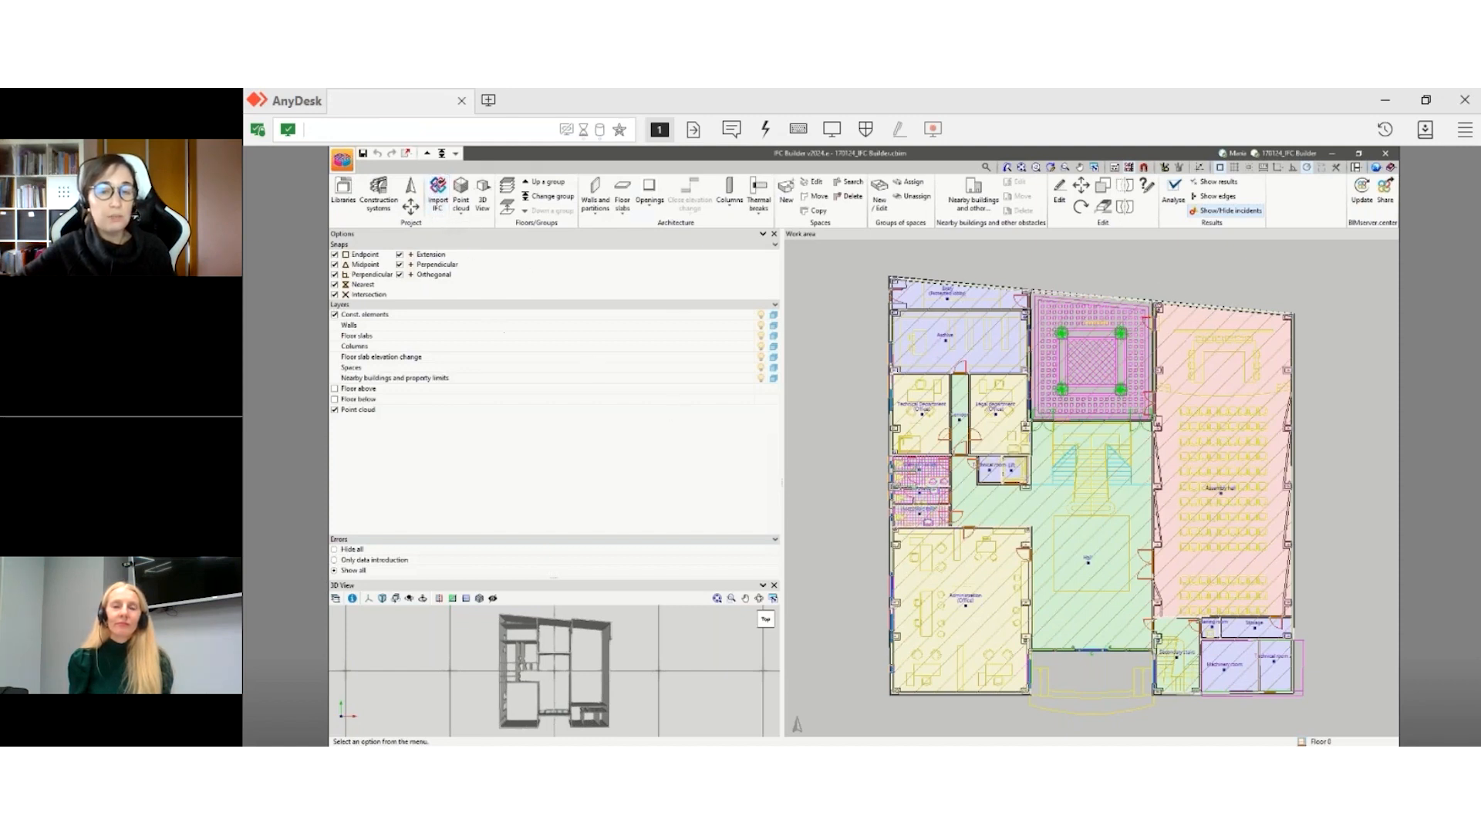
{"action": "scroll", "coordinate": [1185, 408], "scroll_direction": "up", "scroll_amount": 2}
{"action": "scroll", "coordinate": [1185, 408], "scroll_direction": "down", "scroll_amount": 2}
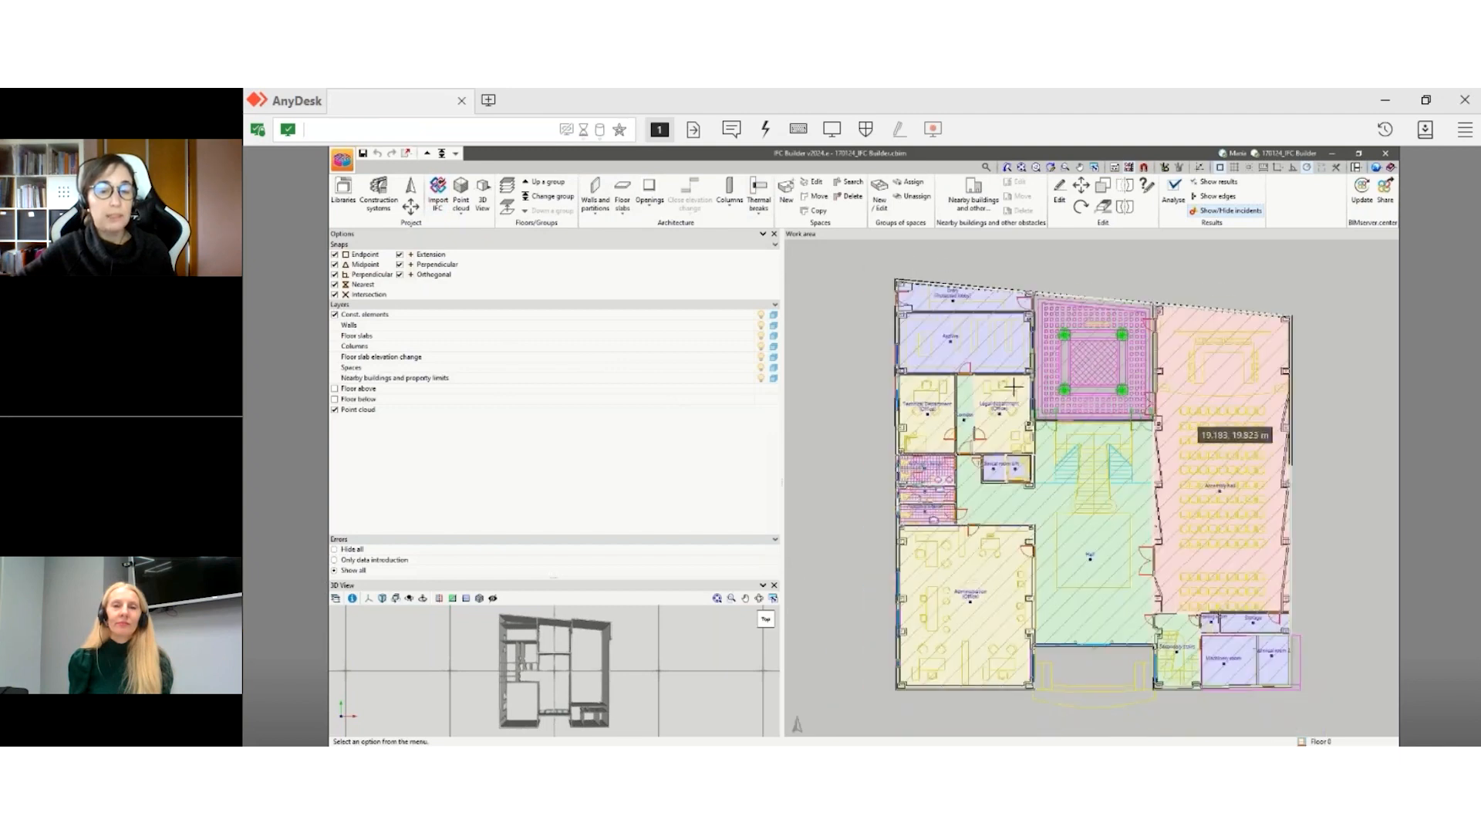
{"action": "left_click", "coordinate": [437, 206]}
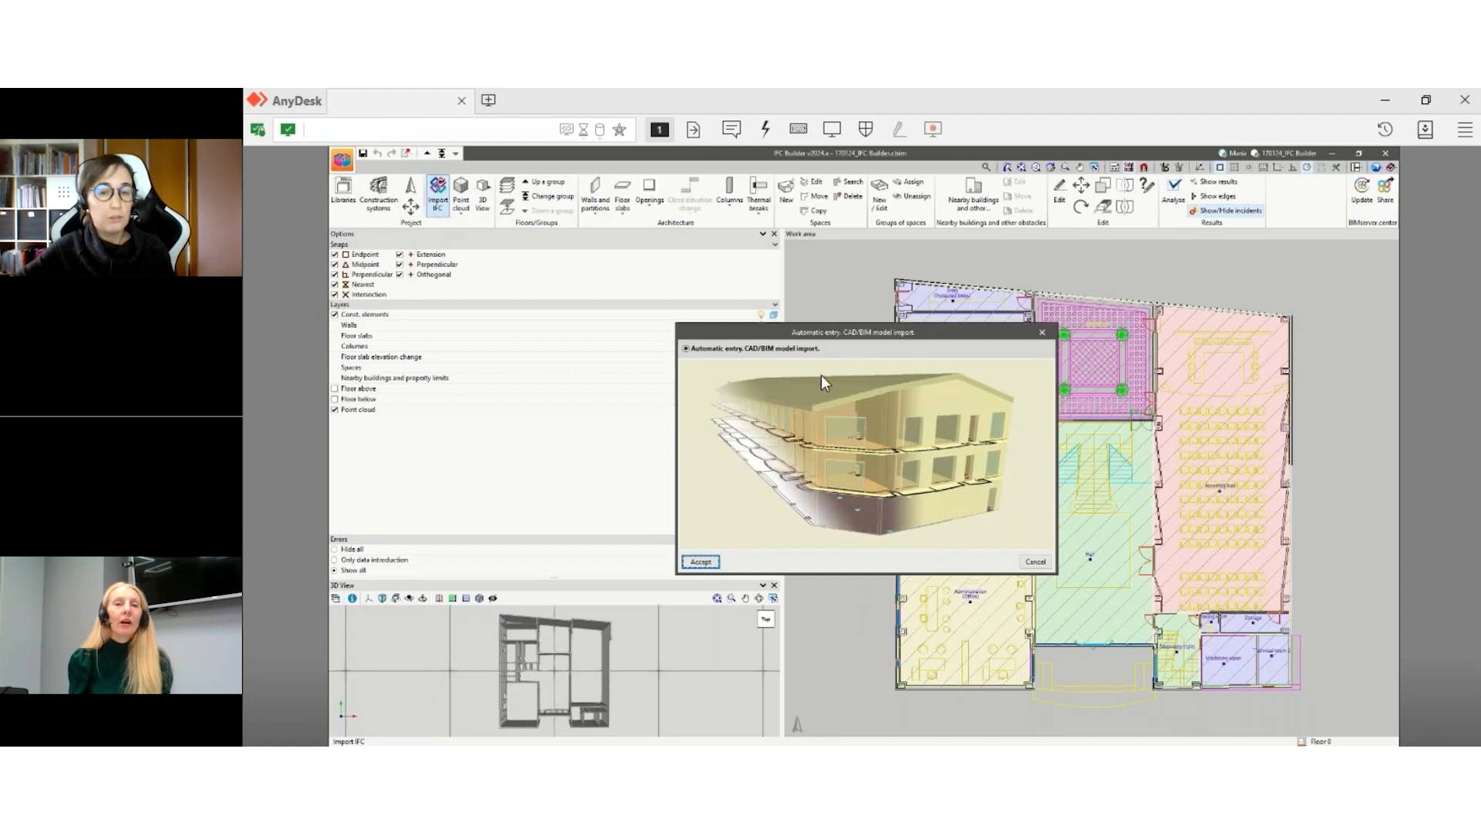
{"action": "left_click_drag", "start_coordinate": [805, 332], "coordinate": [714, 284]}
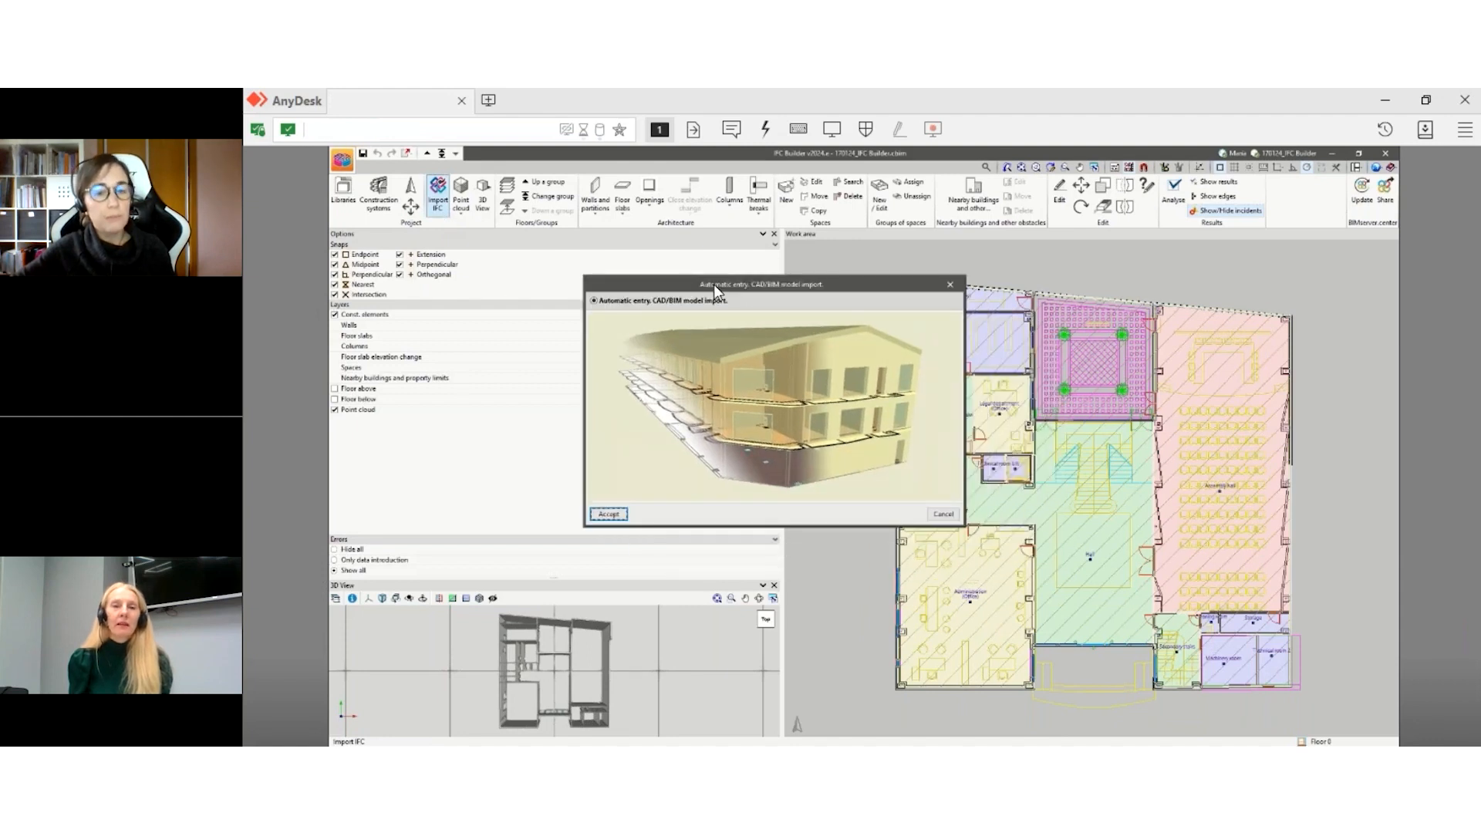
{"action": "left_click", "coordinate": [622, 512]}
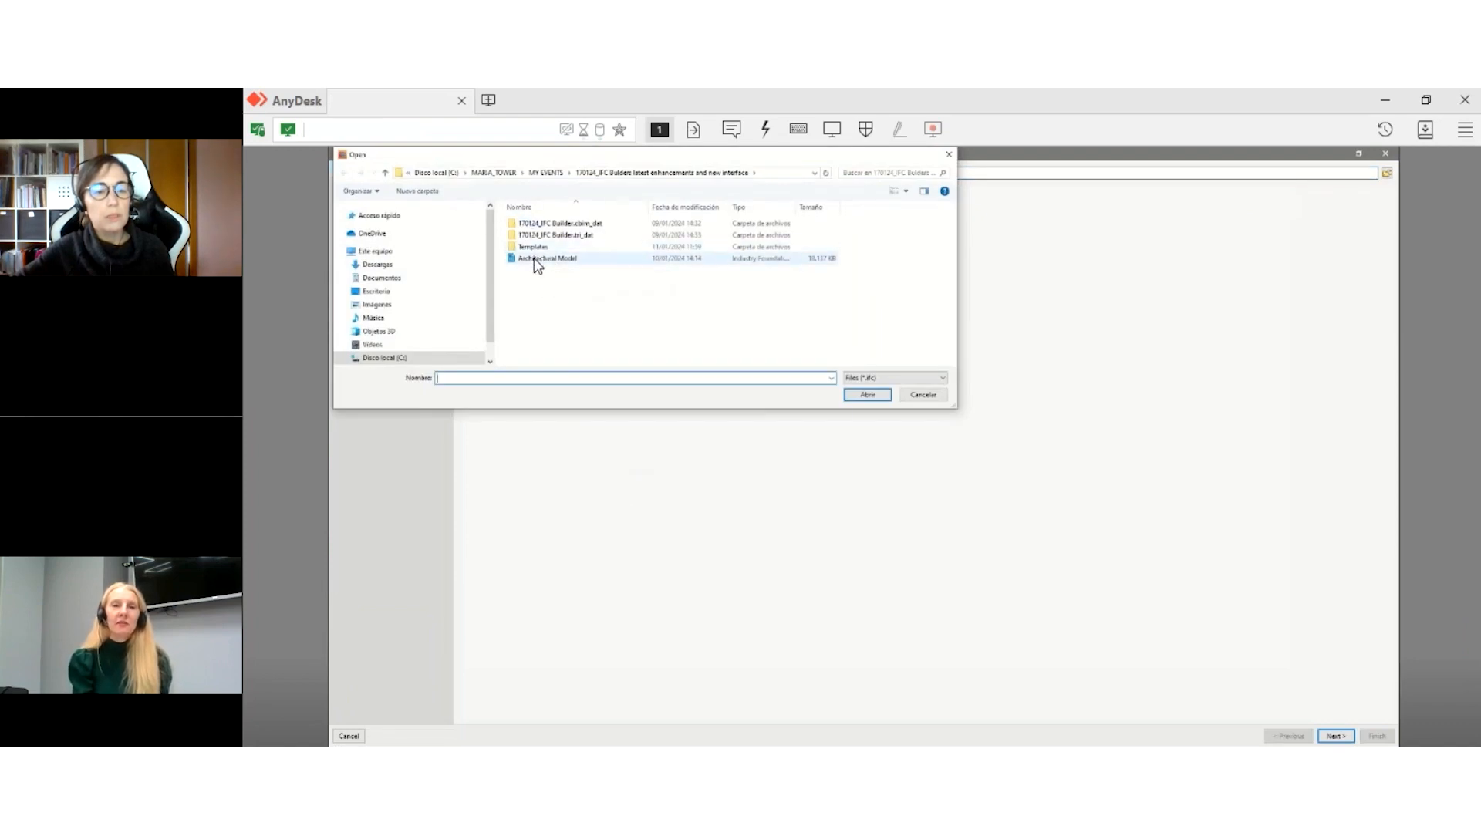
{"action": "left_click", "coordinate": [923, 396]}
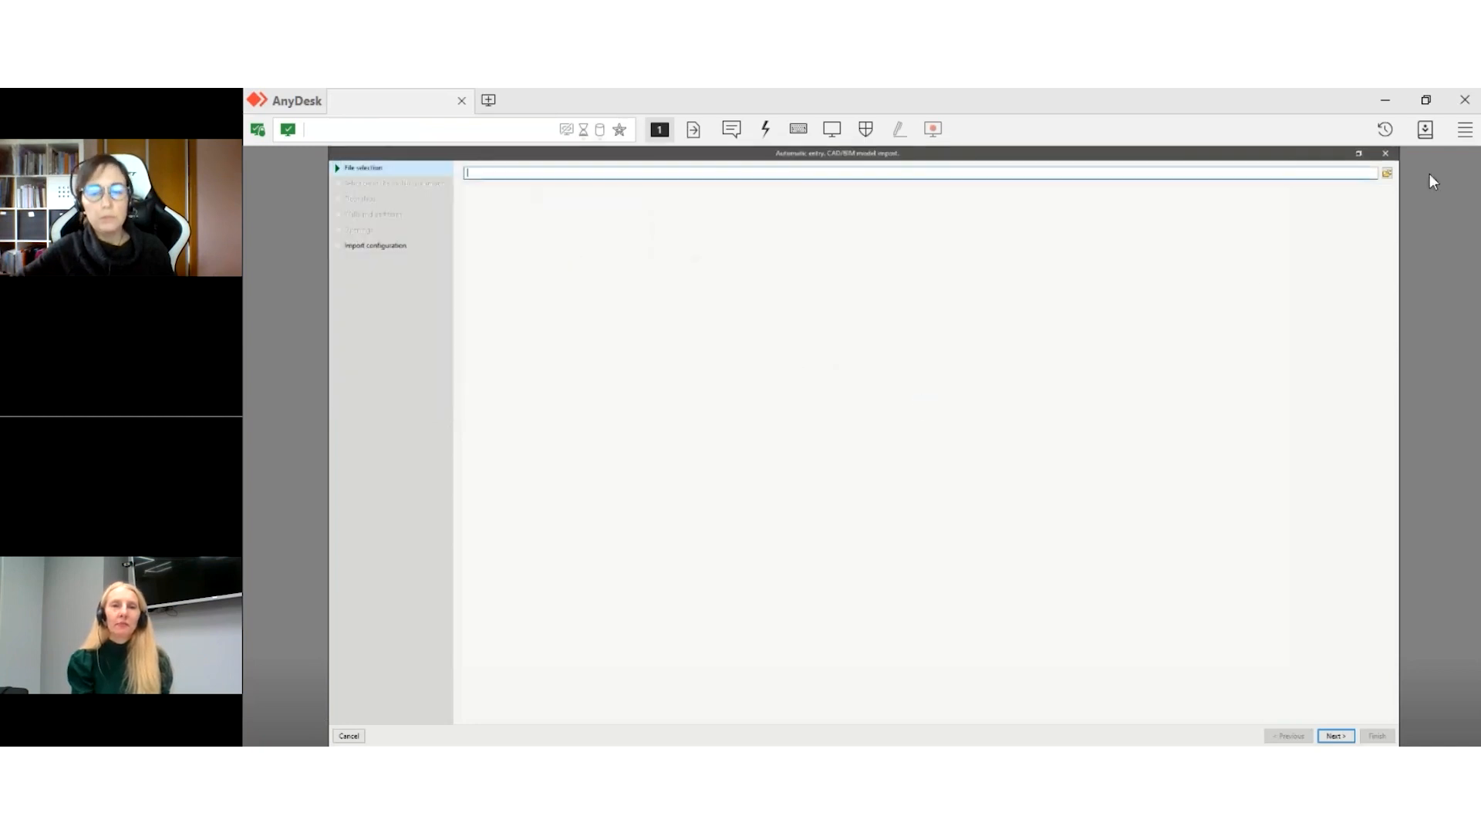
{"action": "left_click", "coordinate": [1386, 154]}
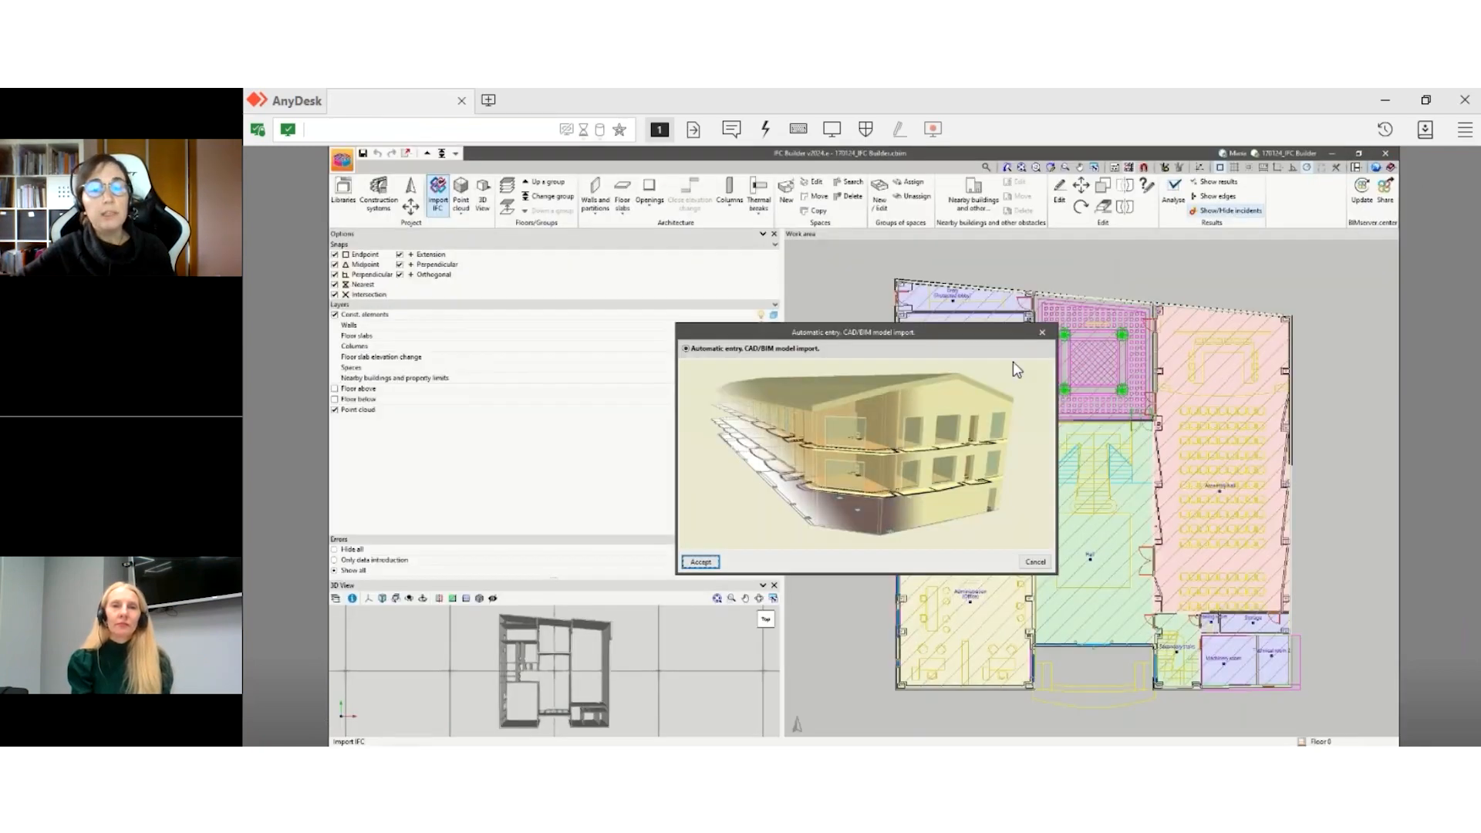
{"action": "left_click", "coordinate": [1042, 334]}
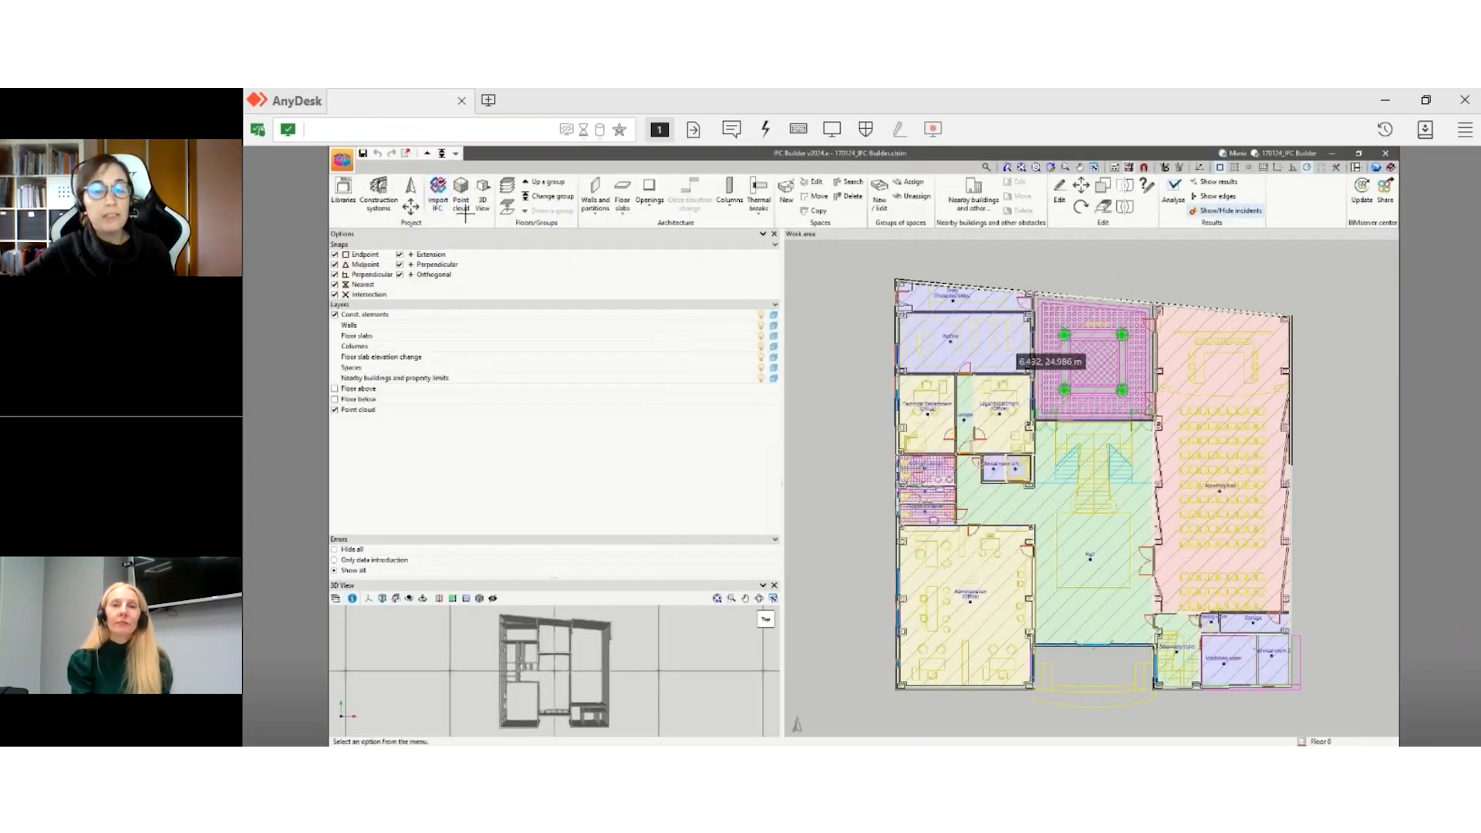
- Examine the automatic CAD/BIM model import option offered when creating a new job, and cancel the job creation
{"action": "left_click", "coordinate": [342, 160]}
{"action": "left_click", "coordinate": [355, 187]}
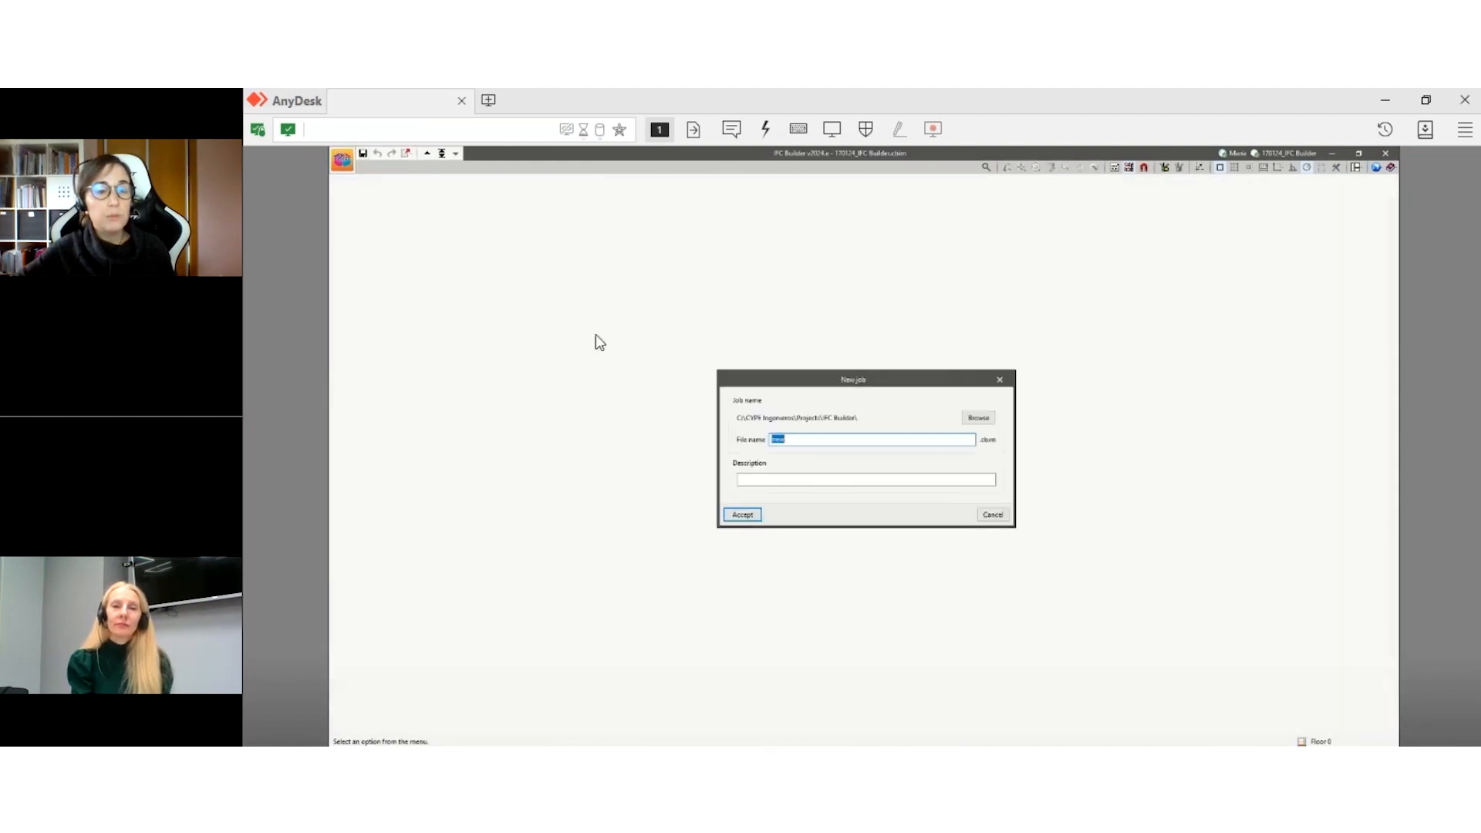
{"action": "left_click", "coordinate": [742, 515]}
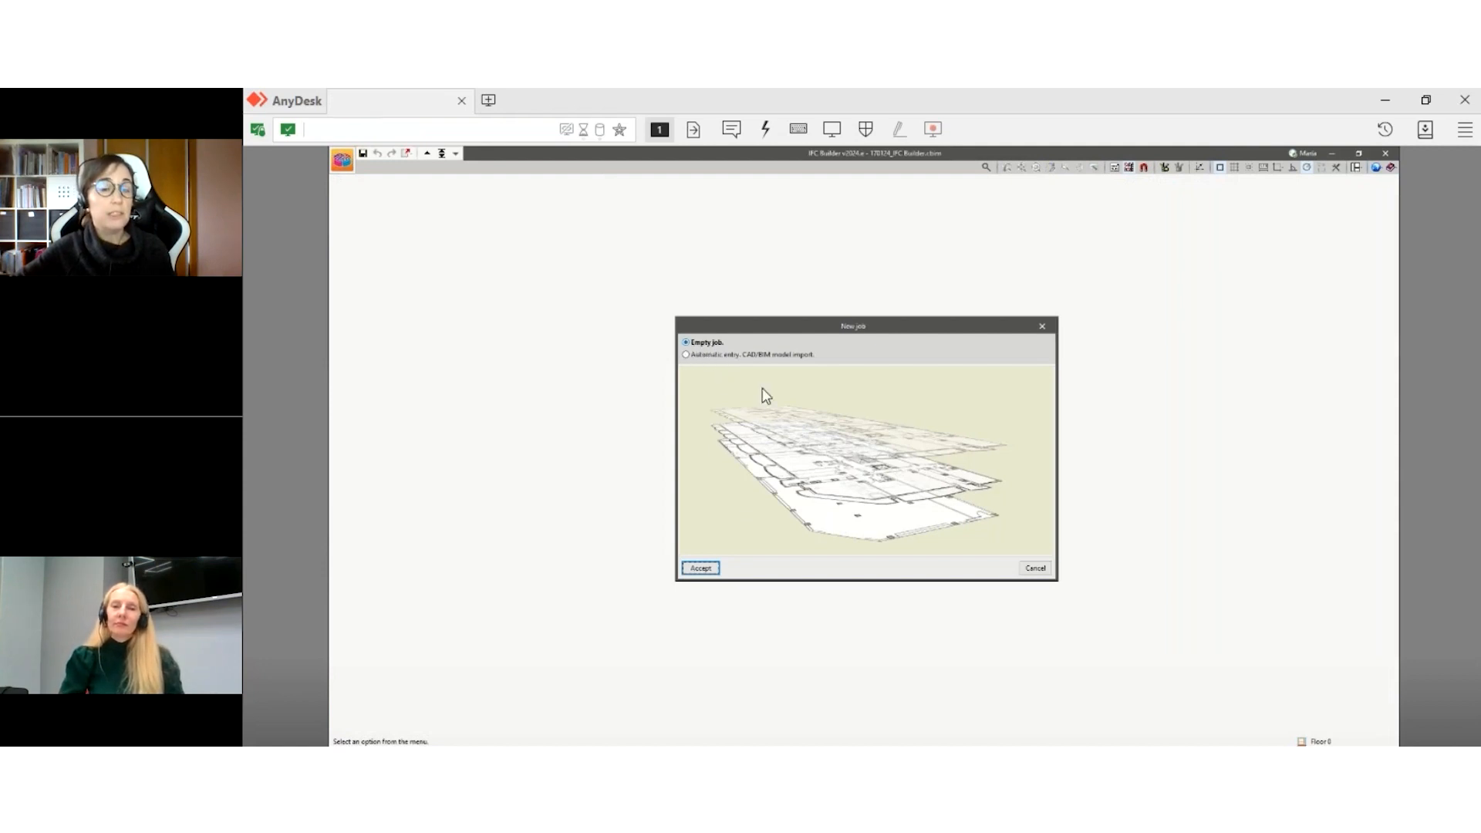
{"action": "left_click", "coordinate": [709, 354]}
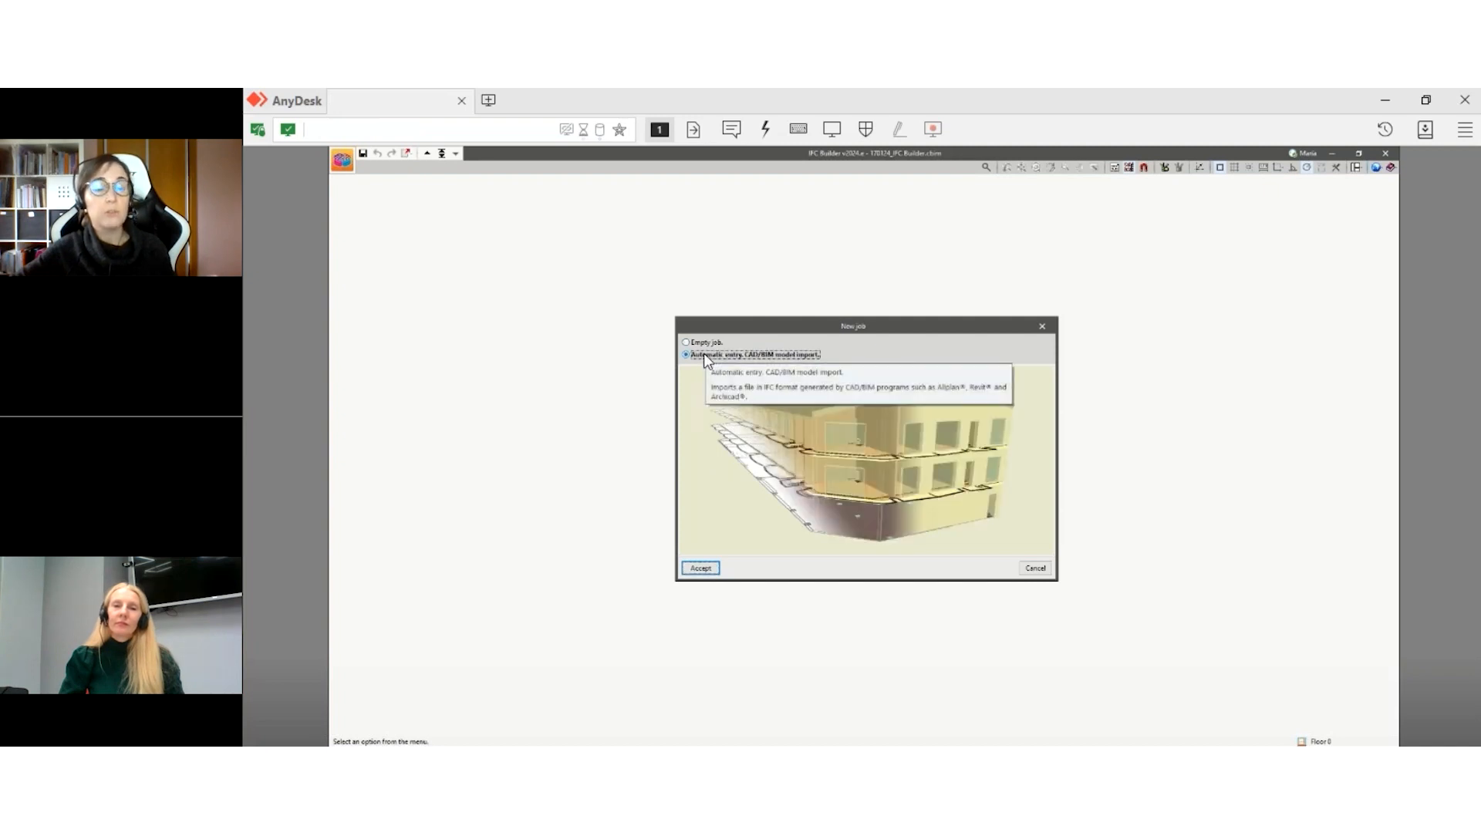
{"action": "left_click", "coordinate": [710, 569]}
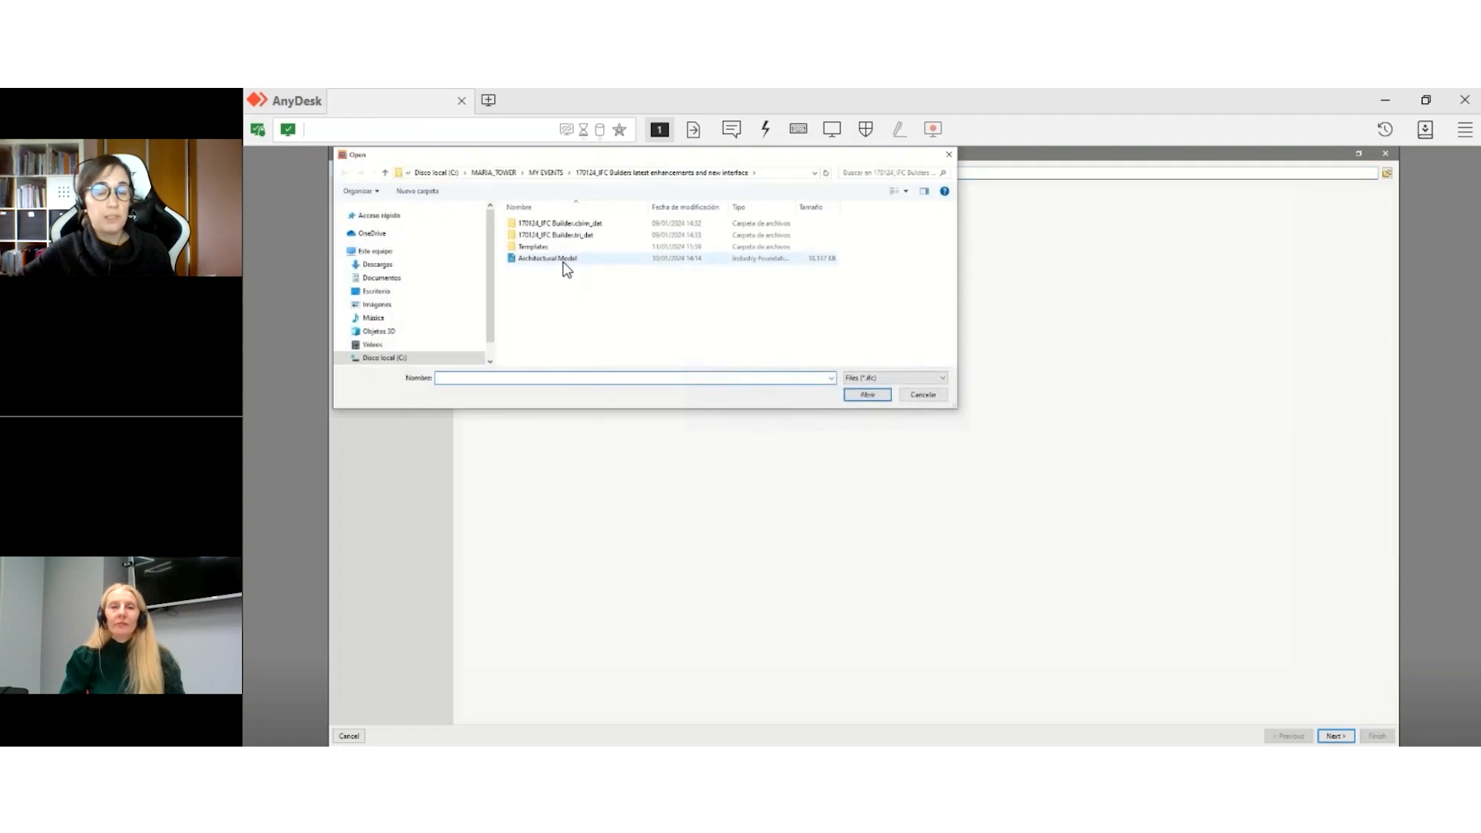
{"action": "left_click", "coordinate": [933, 395]}
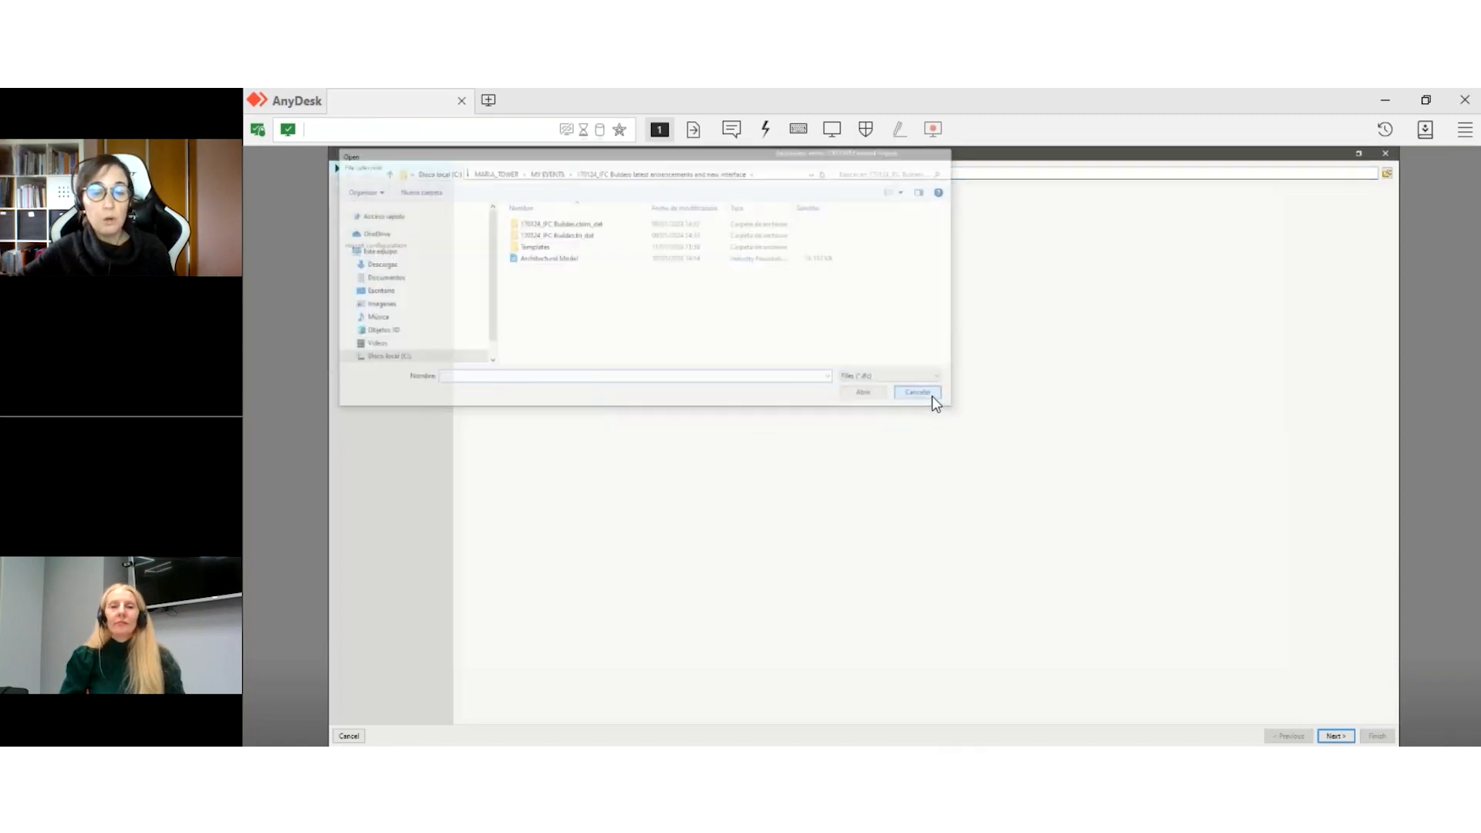
{"action": "left_click", "coordinate": [349, 736]}
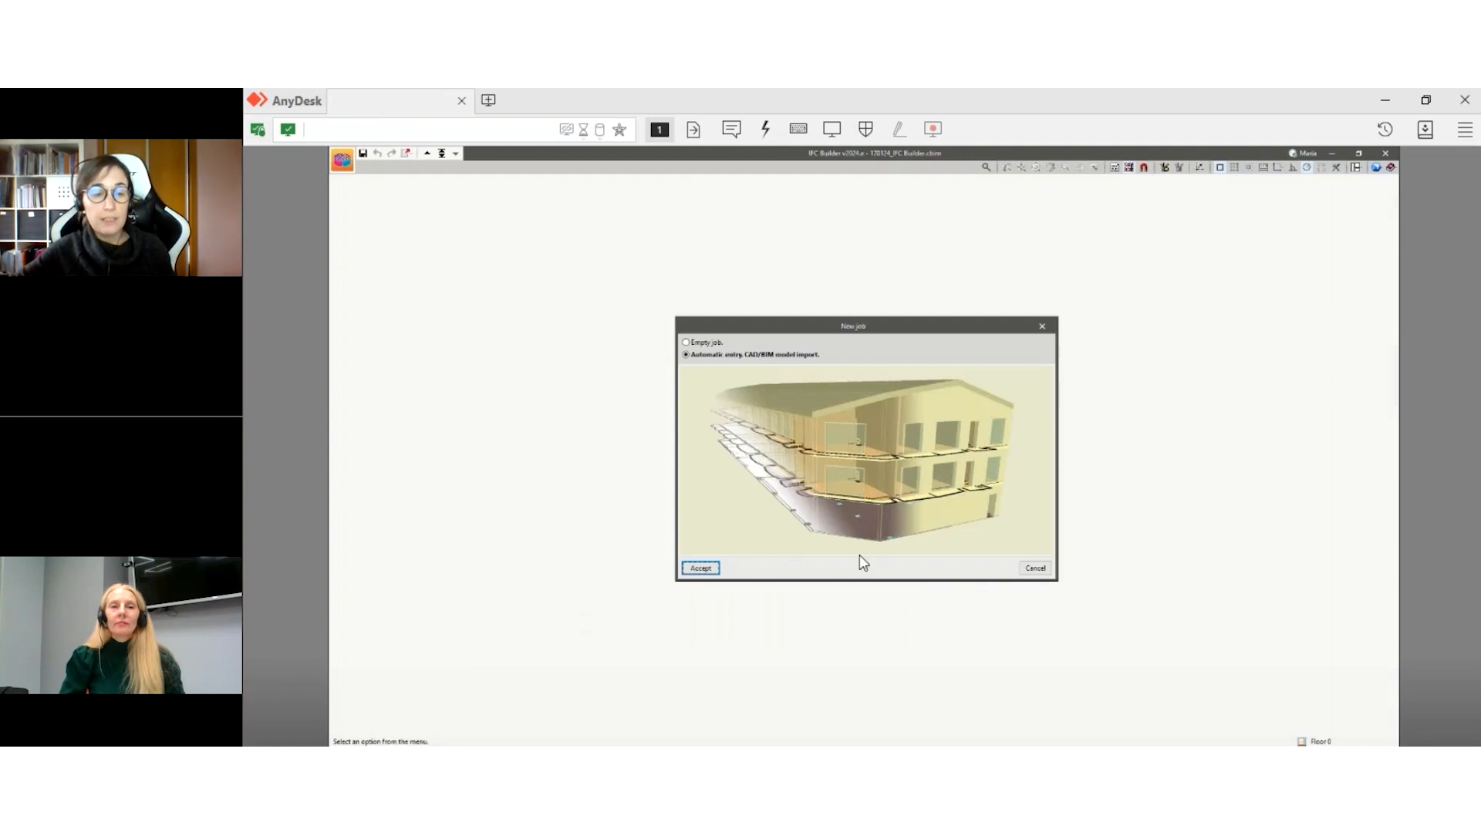
{"action": "left_click", "coordinate": [1033, 570]}
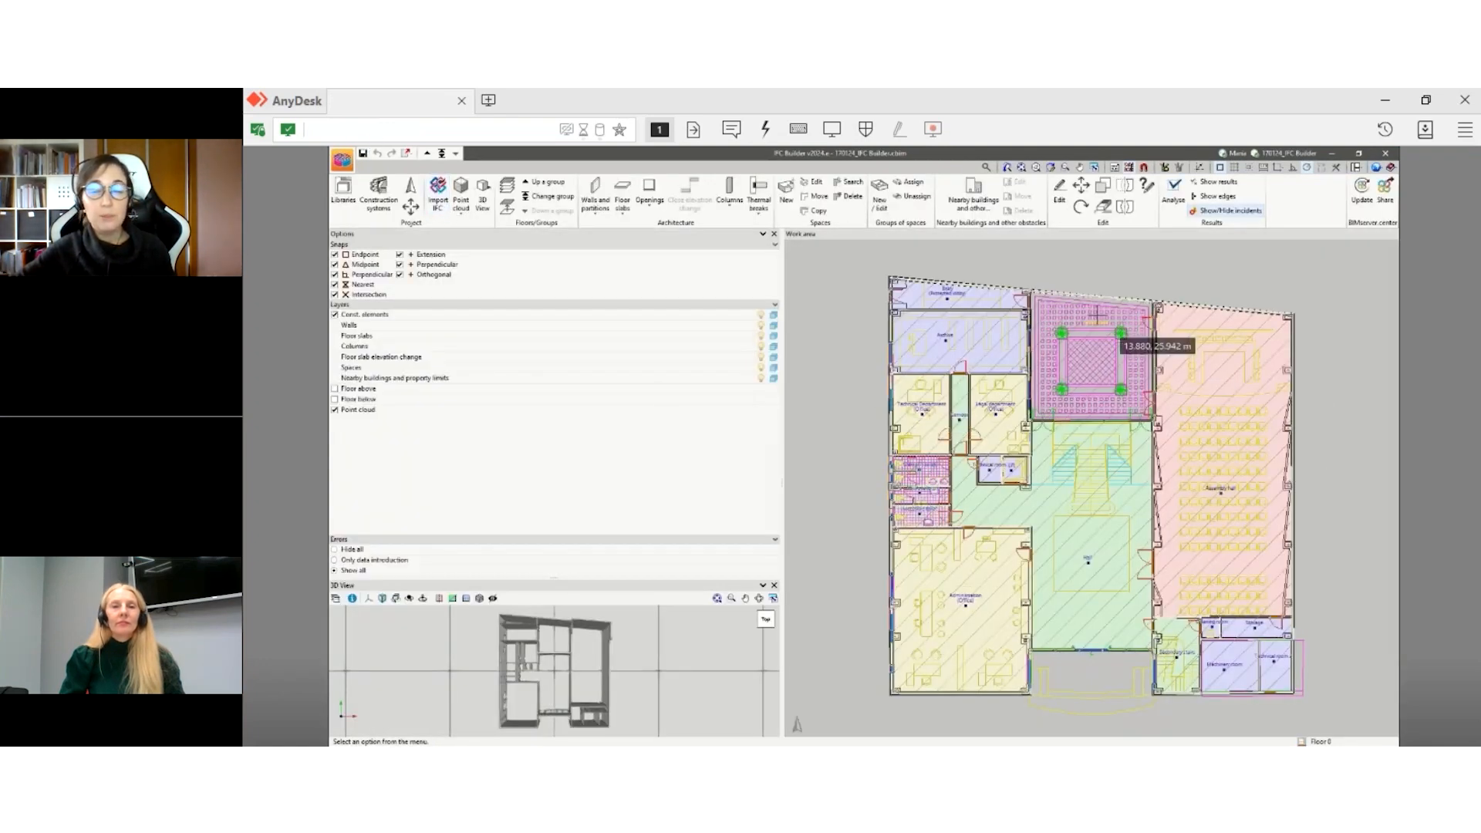
- Go up to Floor 1 and review the Import IFC option from there without importing a model
{"action": "left_click", "coordinate": [428, 153]}
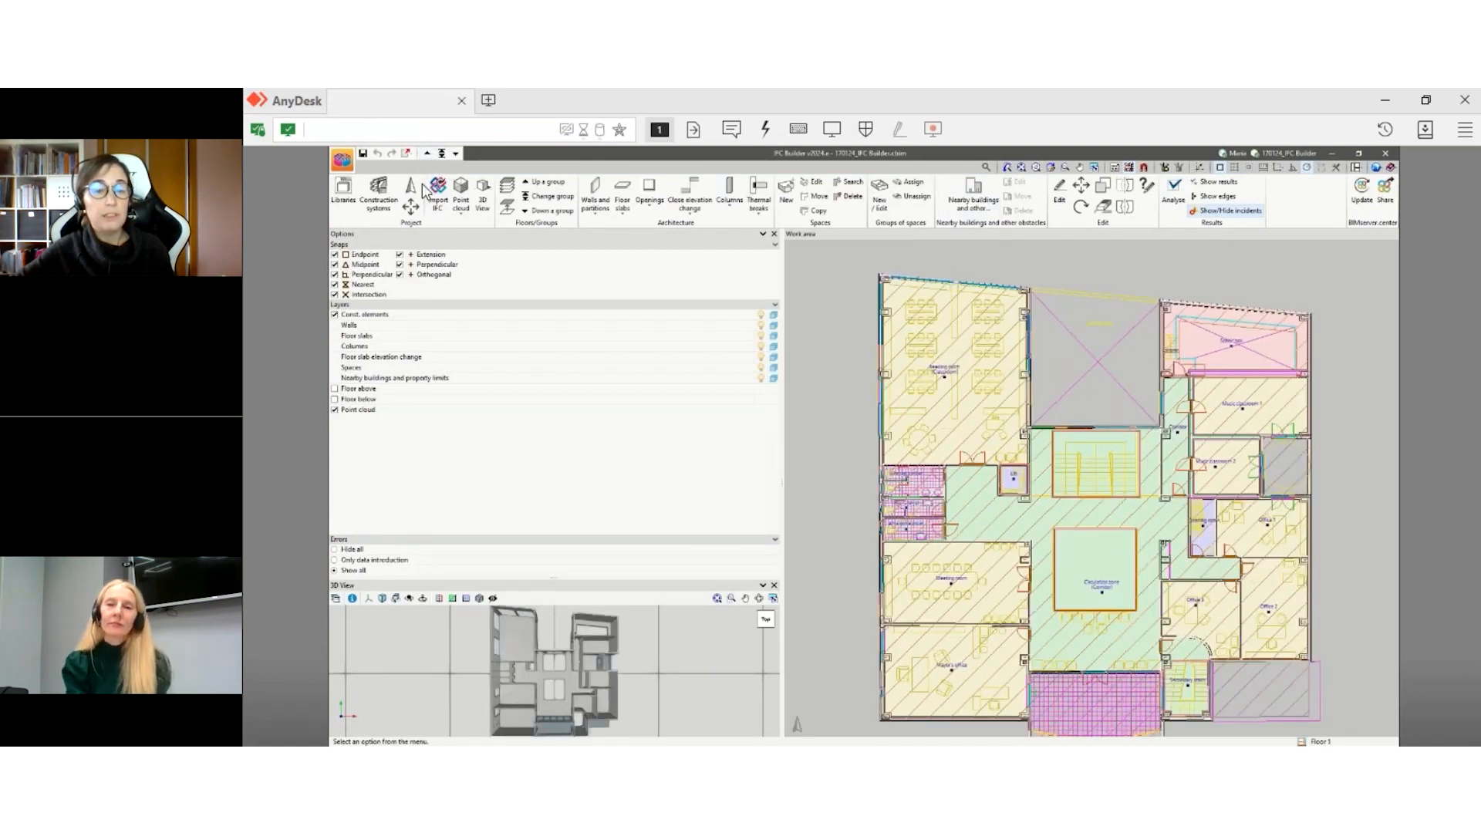
{"action": "left_click", "coordinate": [440, 202]}
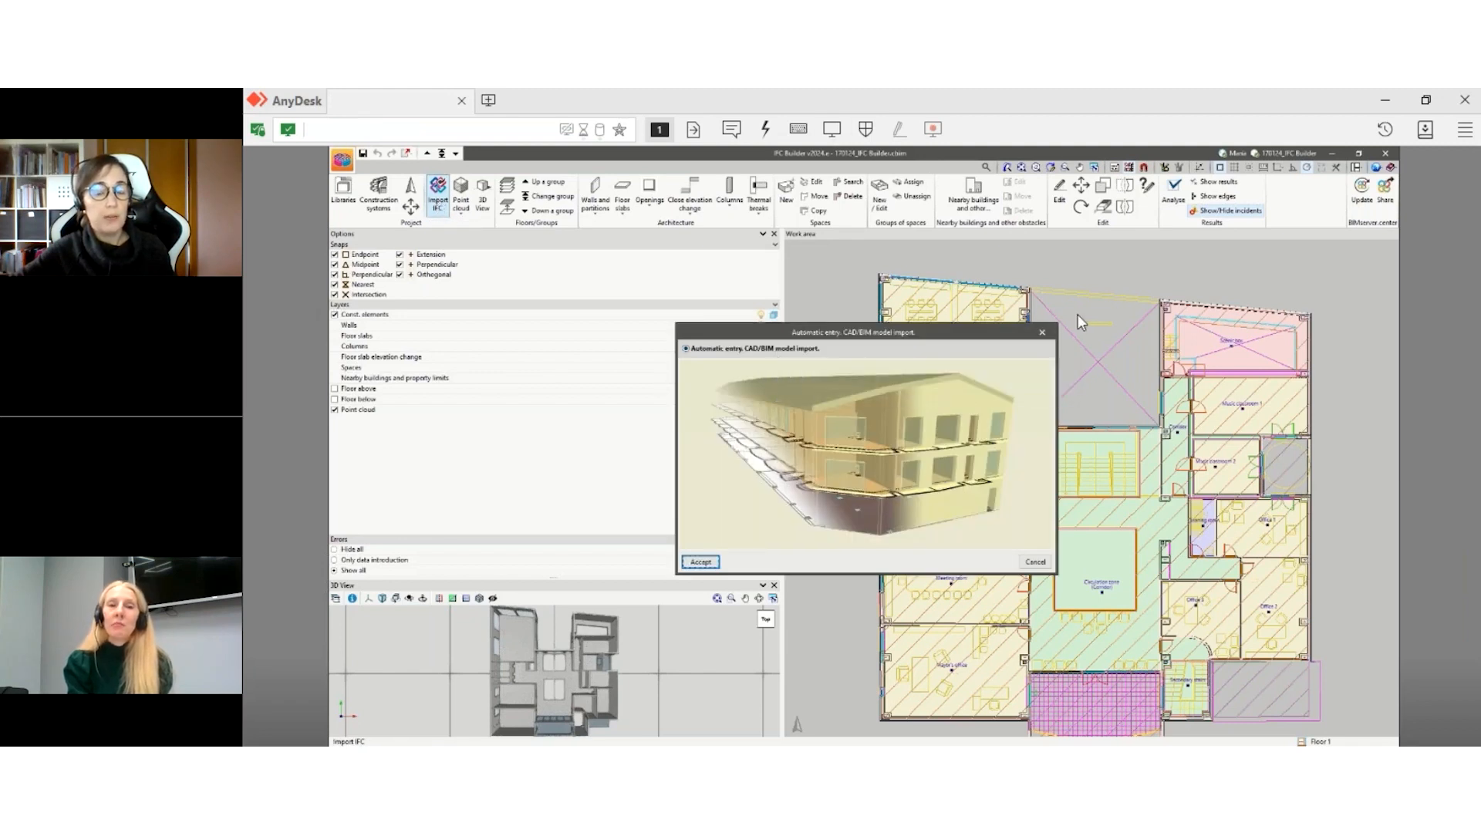
{"action": "left_click", "coordinate": [1040, 331]}
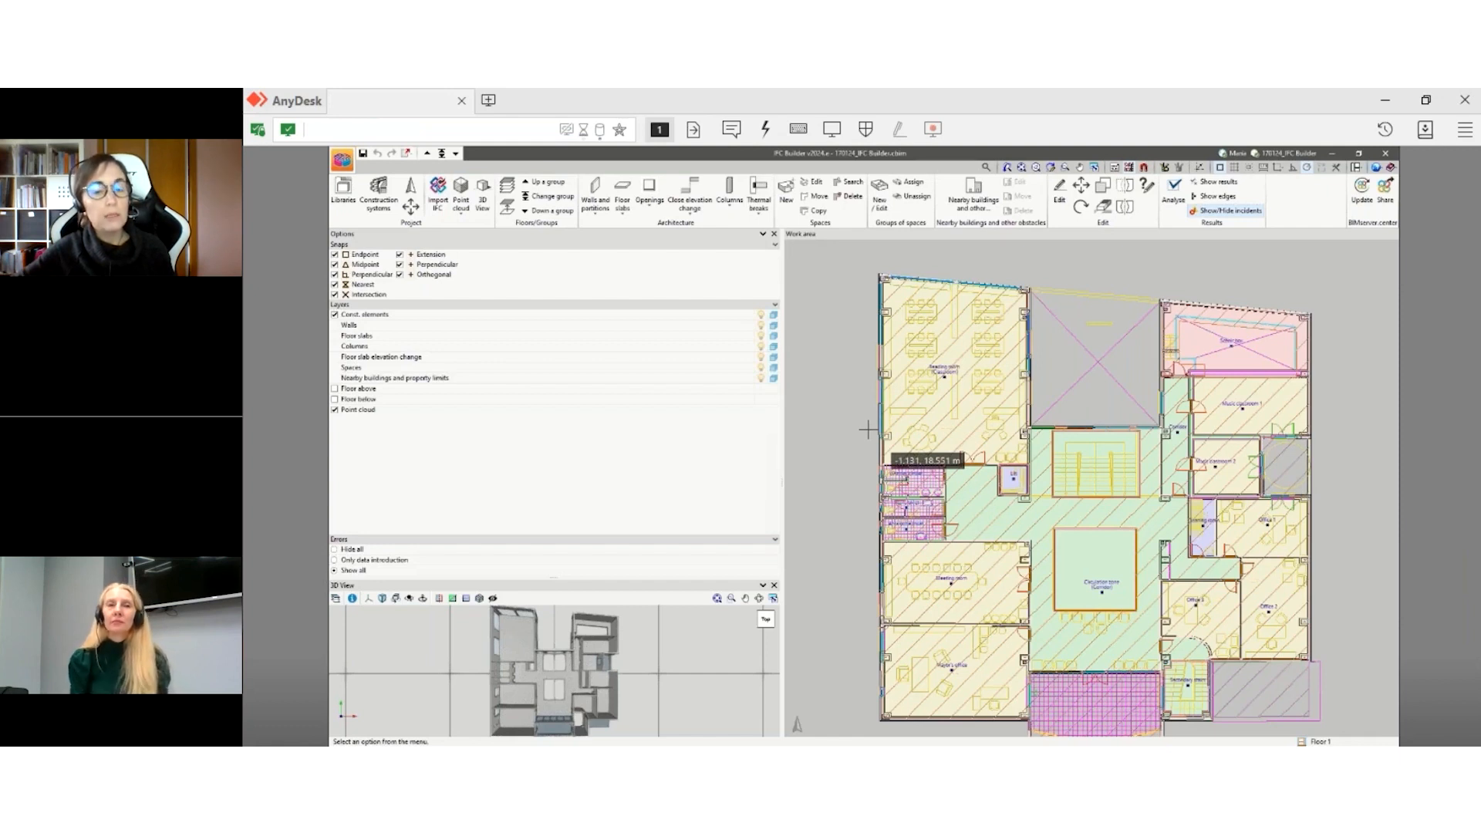
{"action": "scroll", "coordinate": [868, 430], "scroll_direction": "down", "scroll_amount": 1}
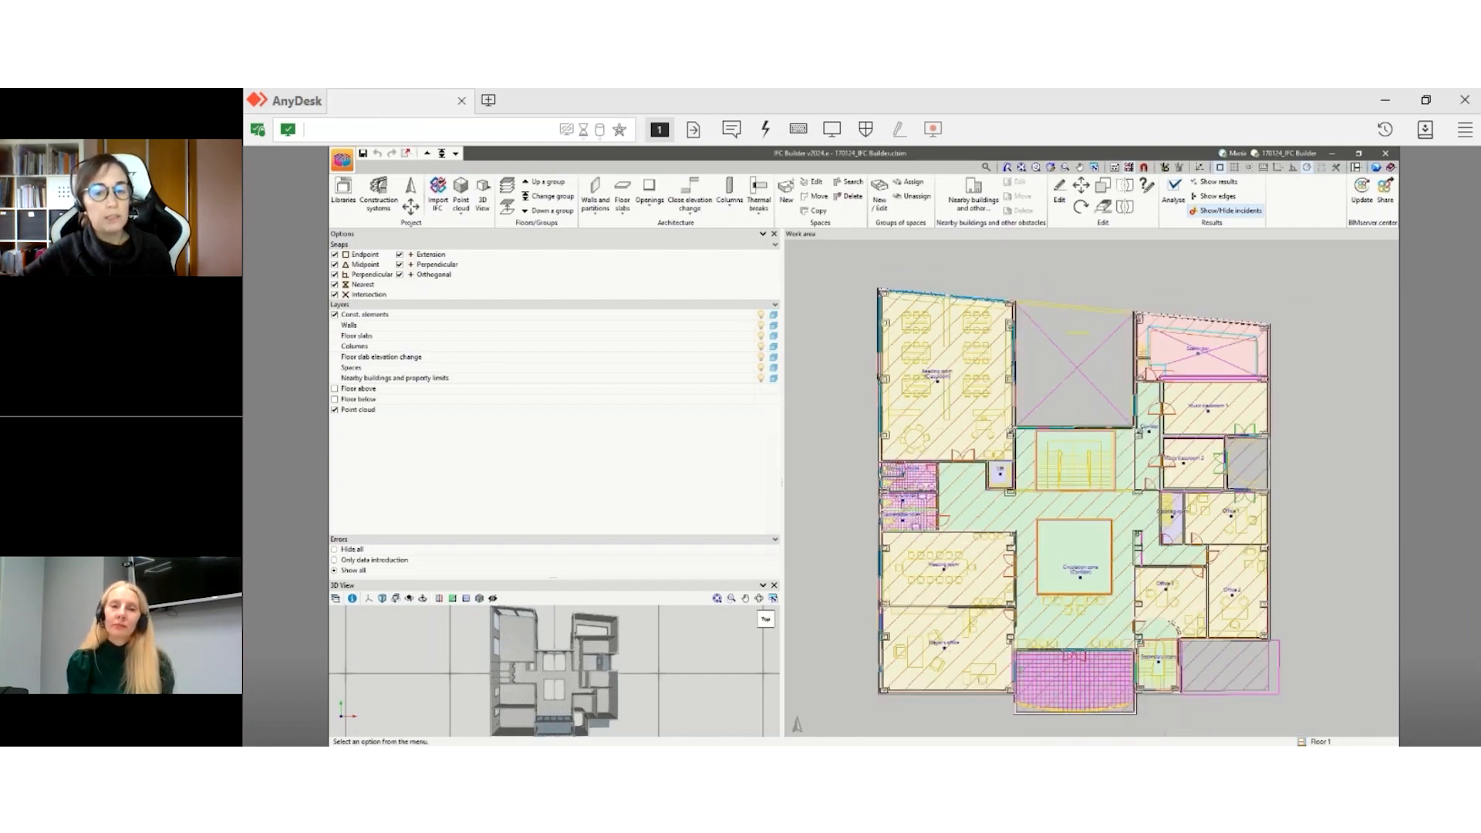
- Create a new job named FromIFC in the 170124_IFC Builders latest enhancements and new interface folder
{"action": "left_click", "coordinate": [341, 160]}
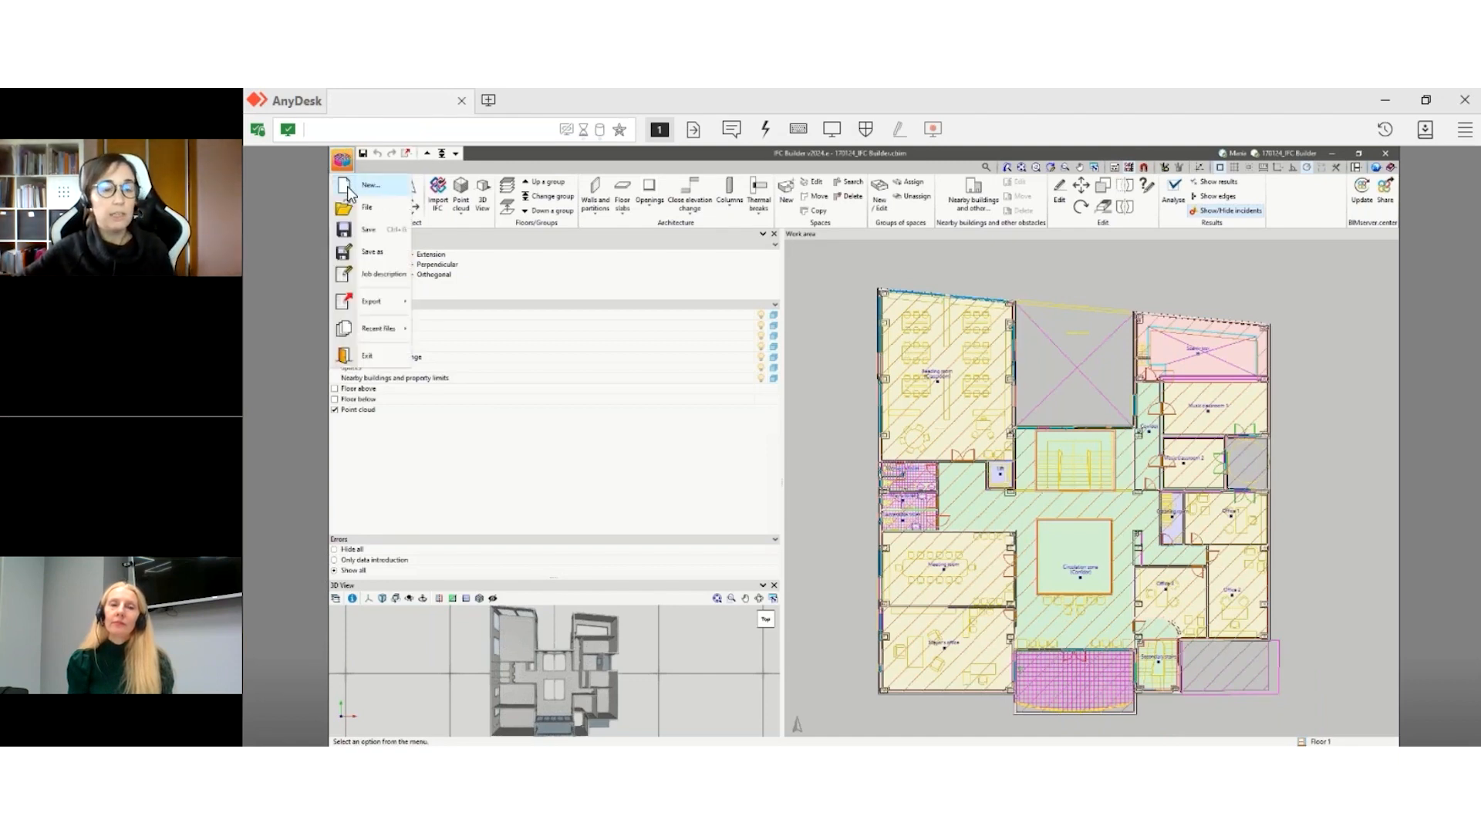
{"action": "left_click", "coordinate": [349, 192]}
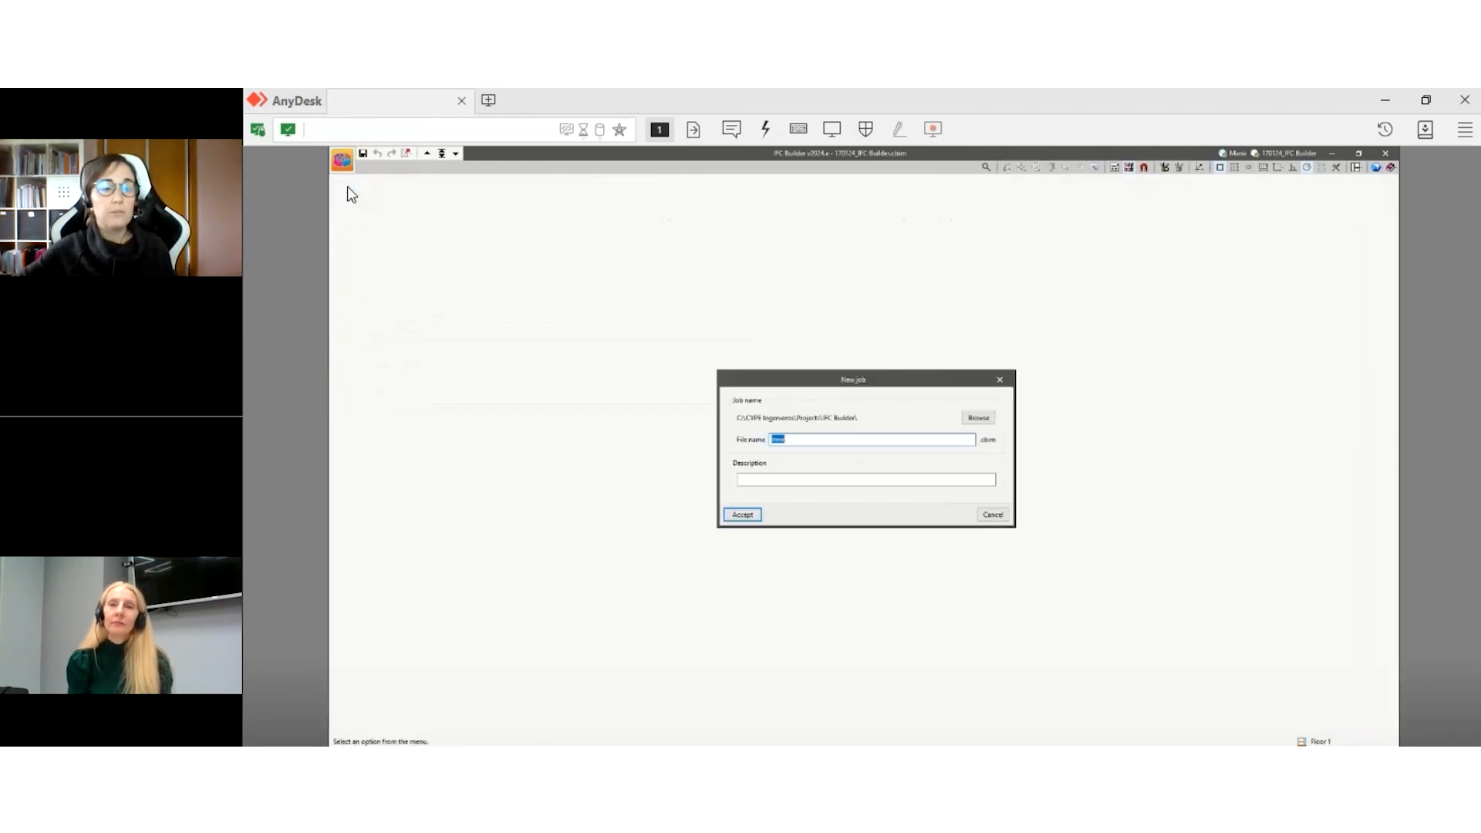
{"action": "left_click", "coordinate": [975, 418]}
{"action": "left_click", "coordinate": [767, 478]}
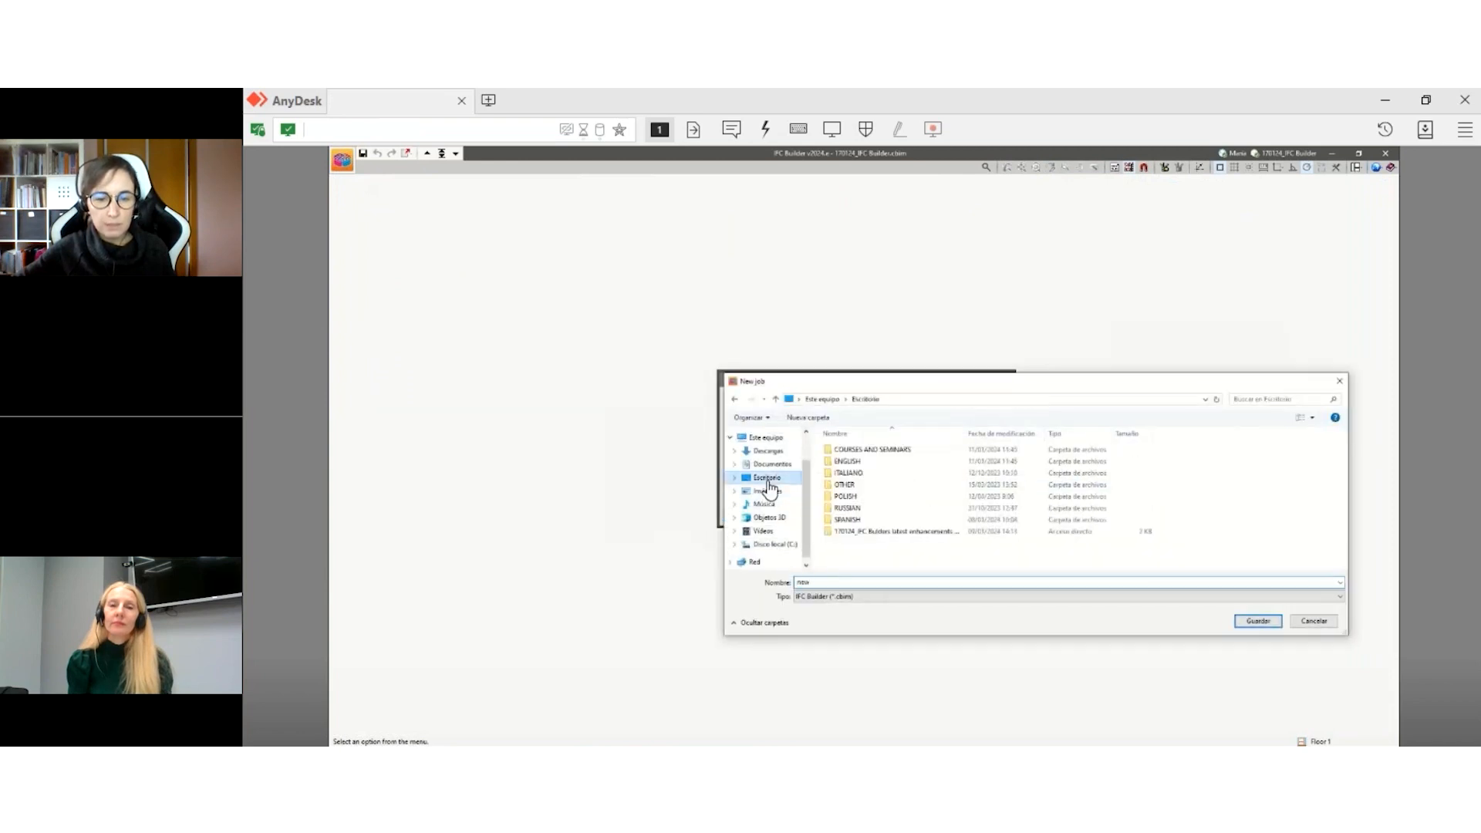
{"action": "double_click", "coordinate": [883, 532]}
{"action": "left_click", "coordinate": [830, 581]}
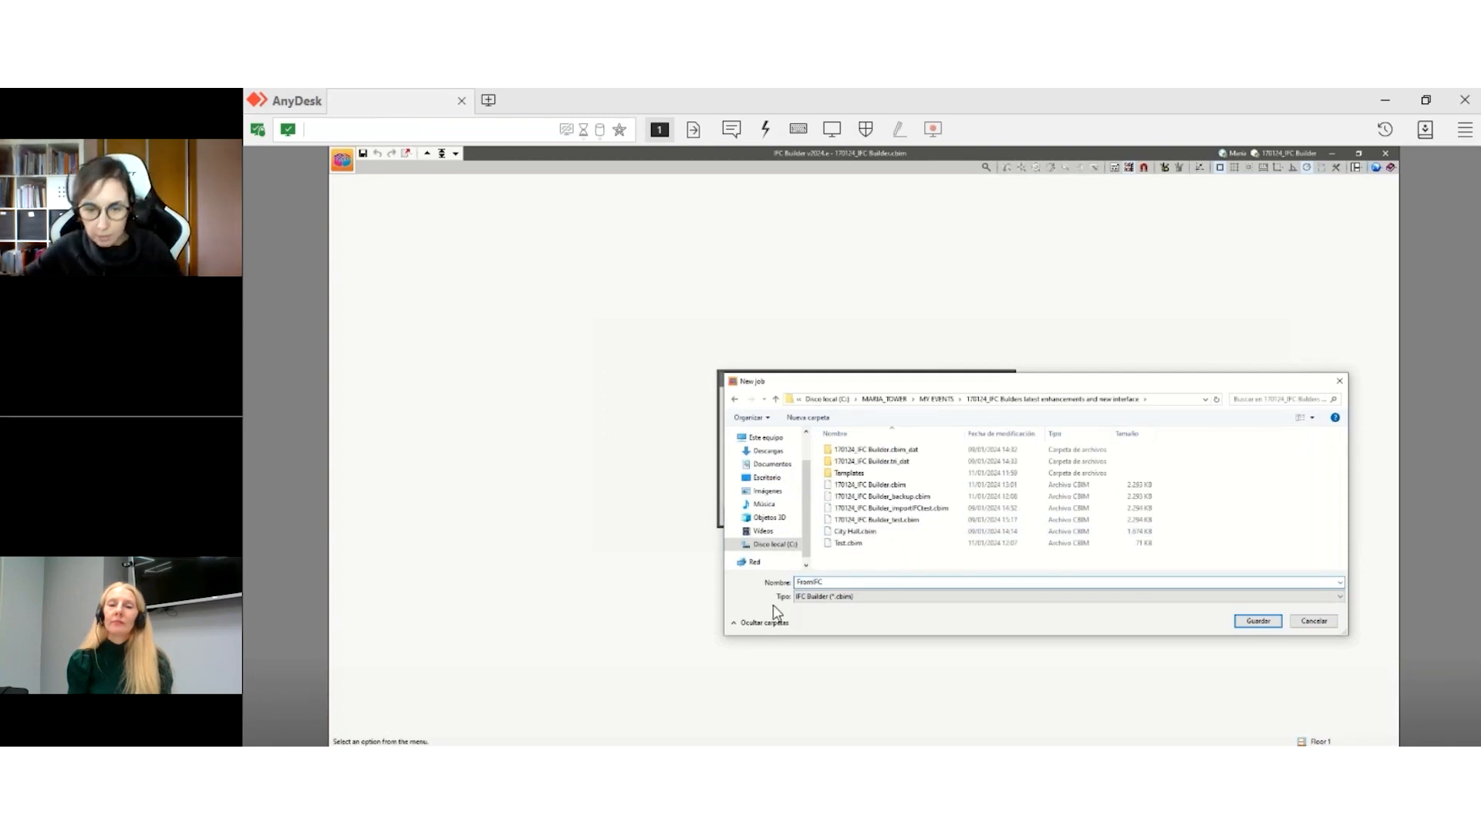
{"action": "left_click", "coordinate": [1261, 622]}
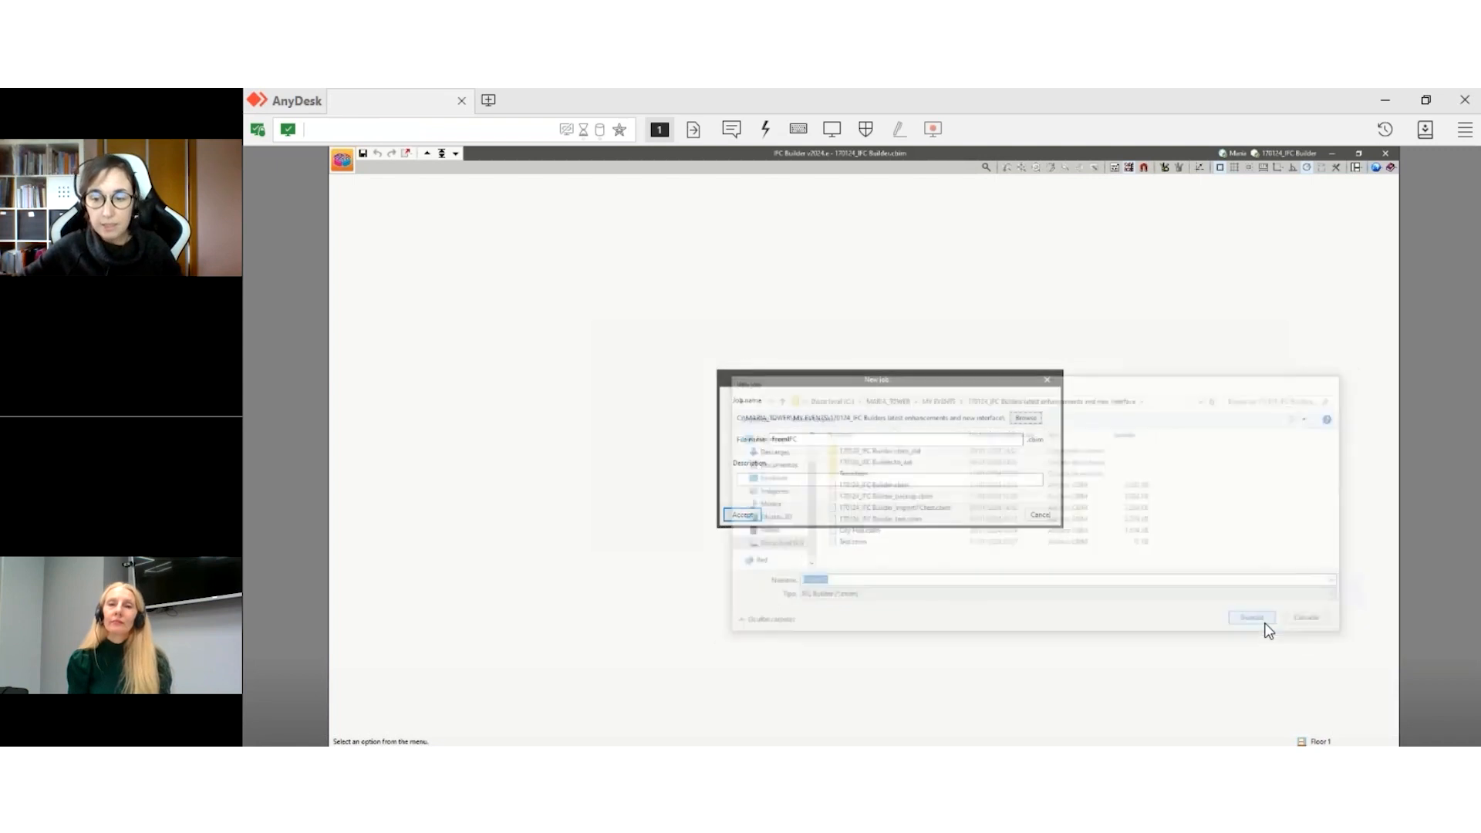
{"action": "left_click", "coordinate": [748, 519]}
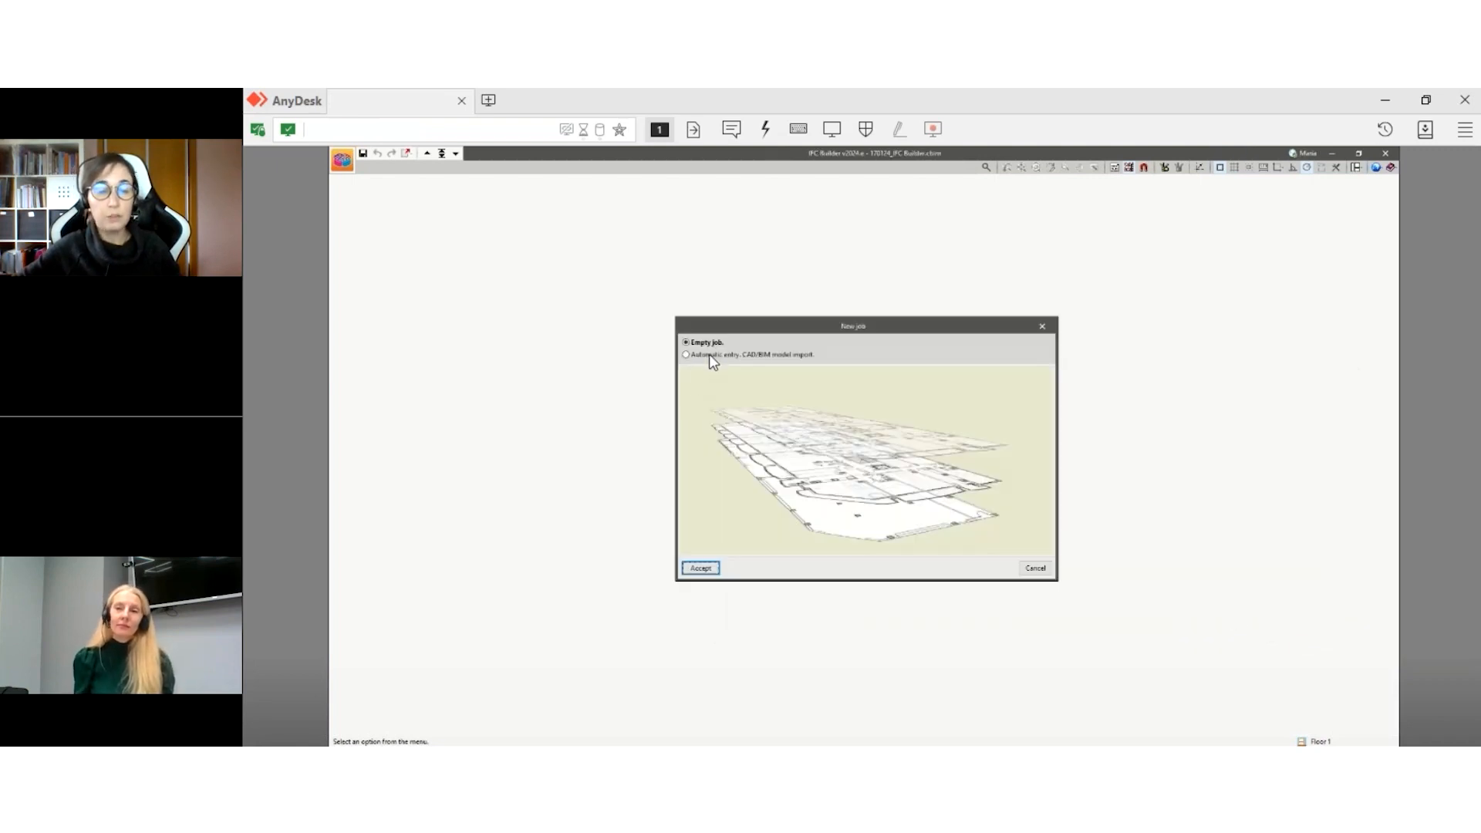
- Choose automatic entry by CAD/BIM model import, load the Architectural Model IFC file and continue to the floor slabs stage
{"action": "left_click", "coordinate": [710, 354]}
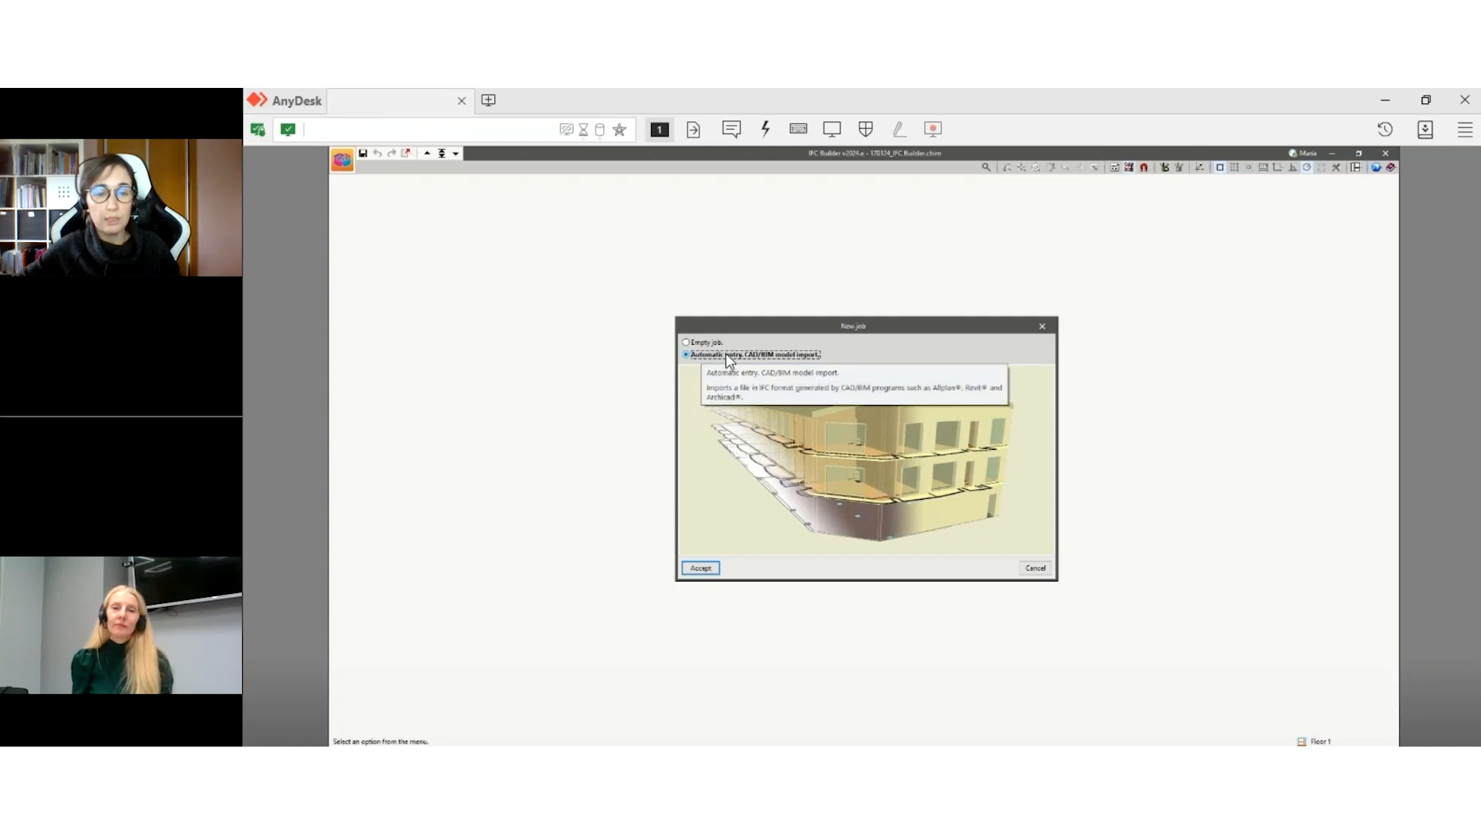
{"action": "left_click", "coordinate": [684, 568]}
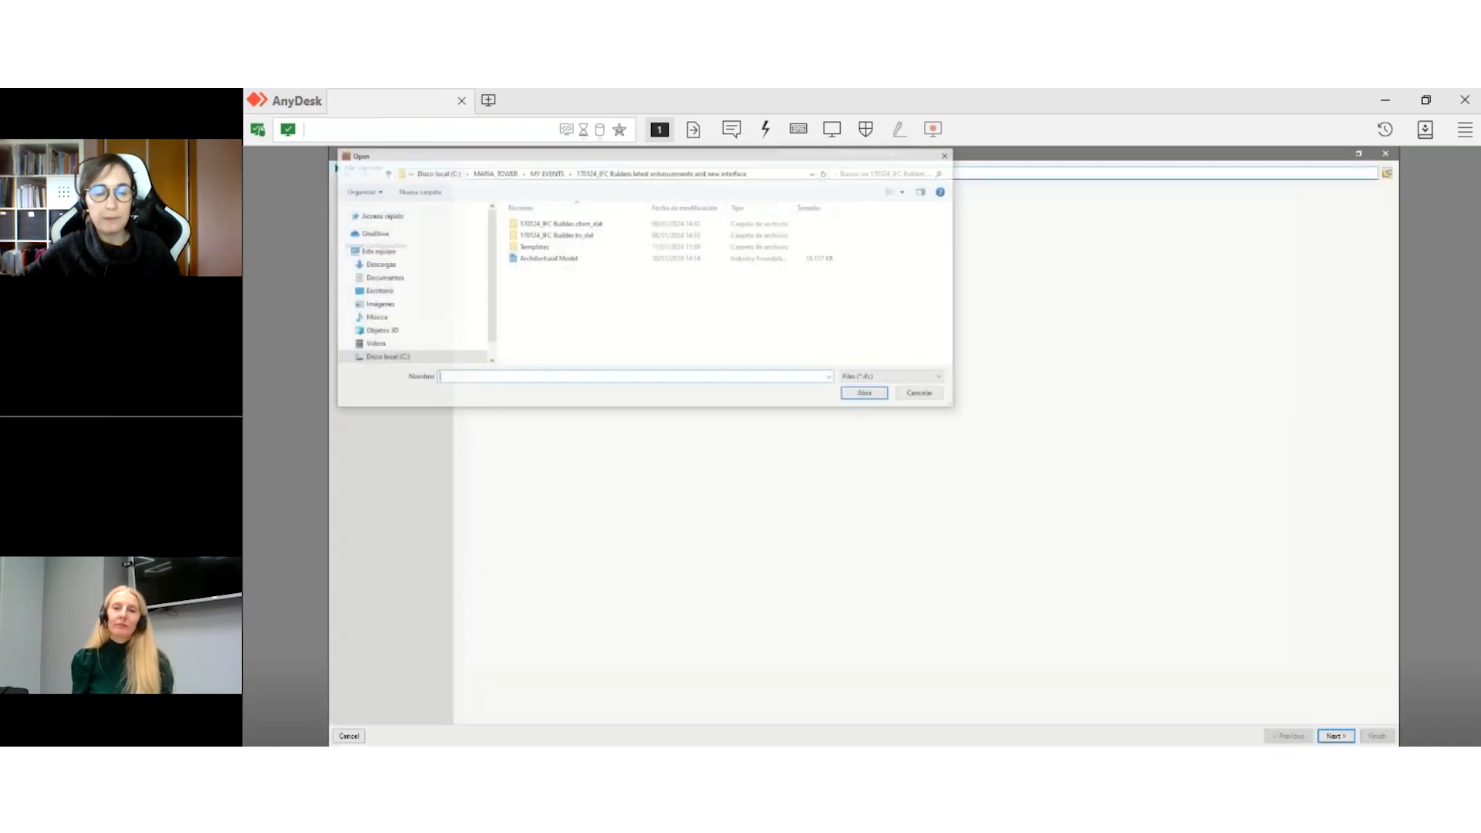
{"action": "double_click", "coordinate": [541, 259]}
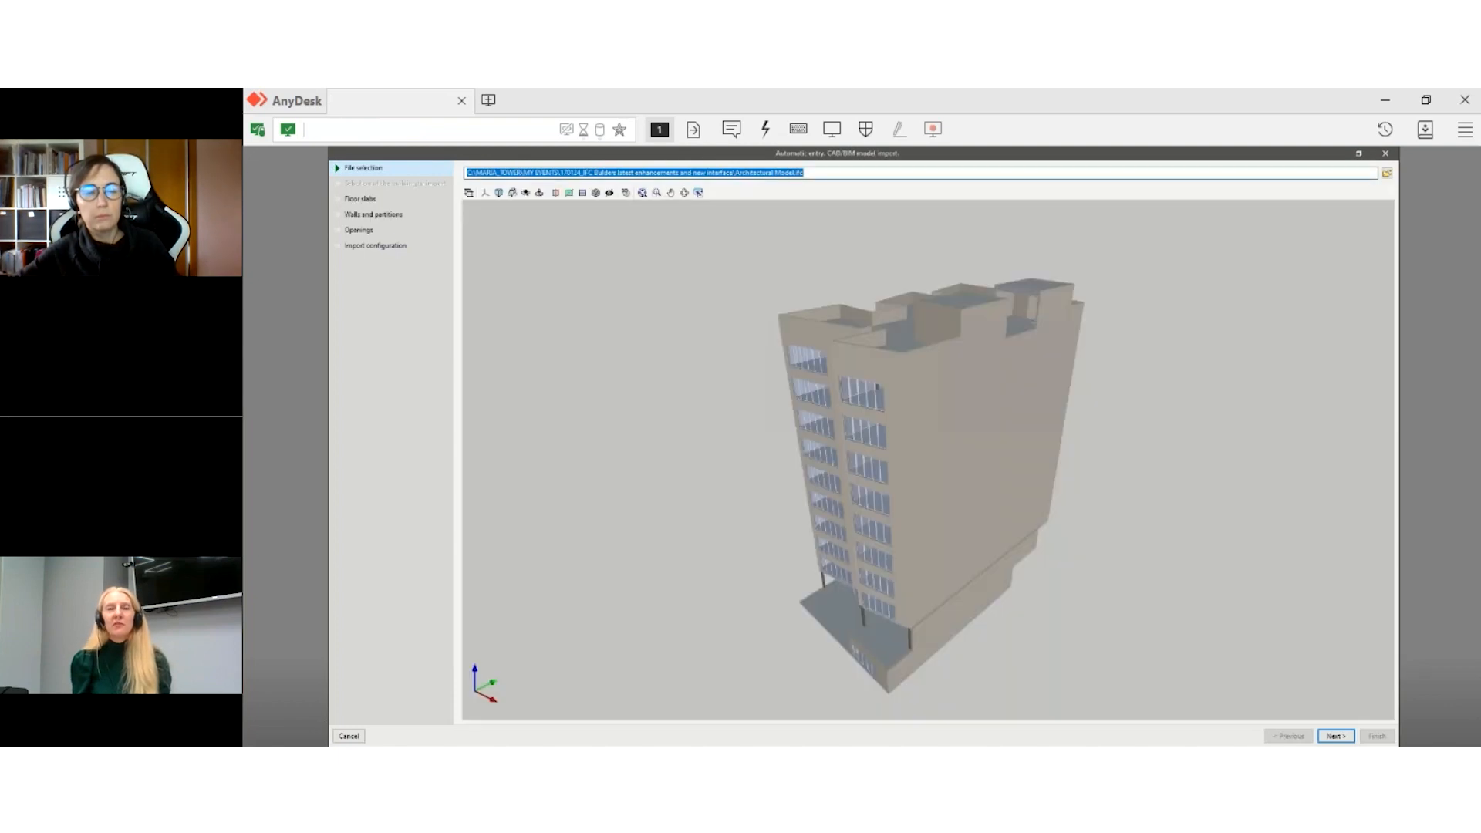
{"action": "left_click", "coordinate": [1335, 737]}
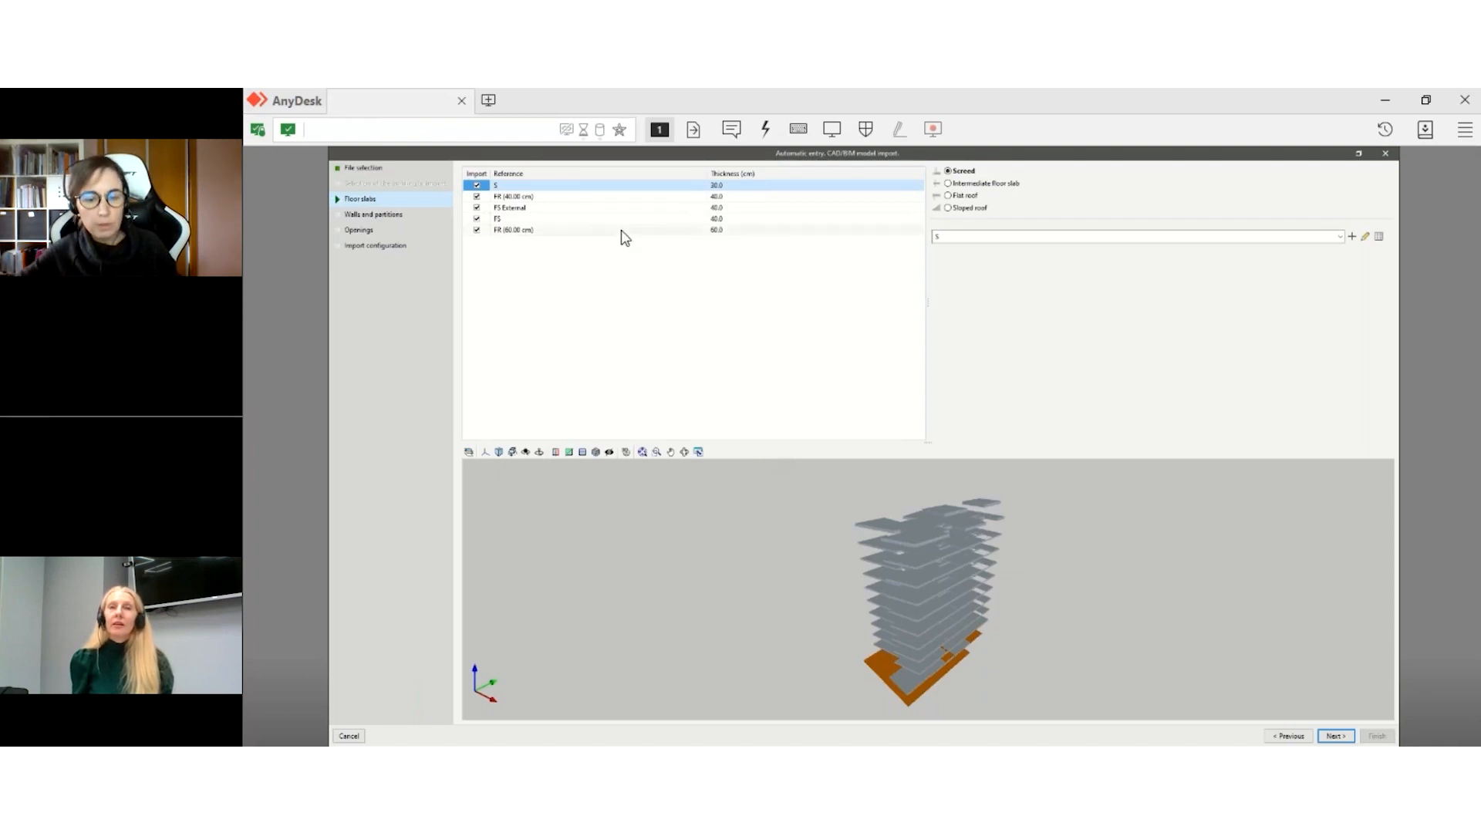
- Examine the S screed and FR (40.00 cm) slab types in the preview, and check the flat roof's definition without changing it
{"action": "middle_click_drag", "start_coordinate": [915, 641], "coordinate": [913, 639]}
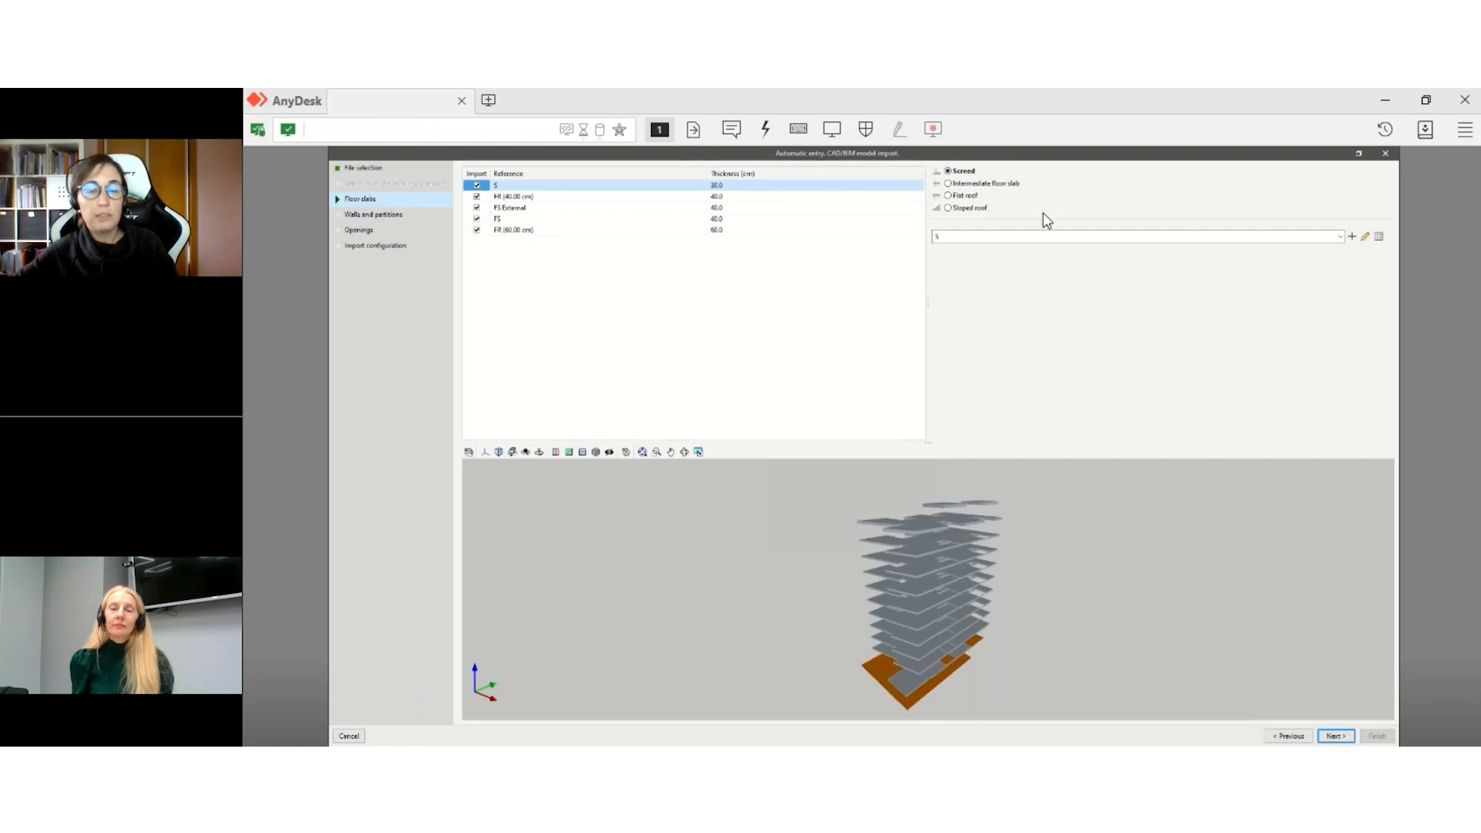
{"action": "middle_click_drag", "start_coordinate": [900, 661], "coordinate": [901, 698]}
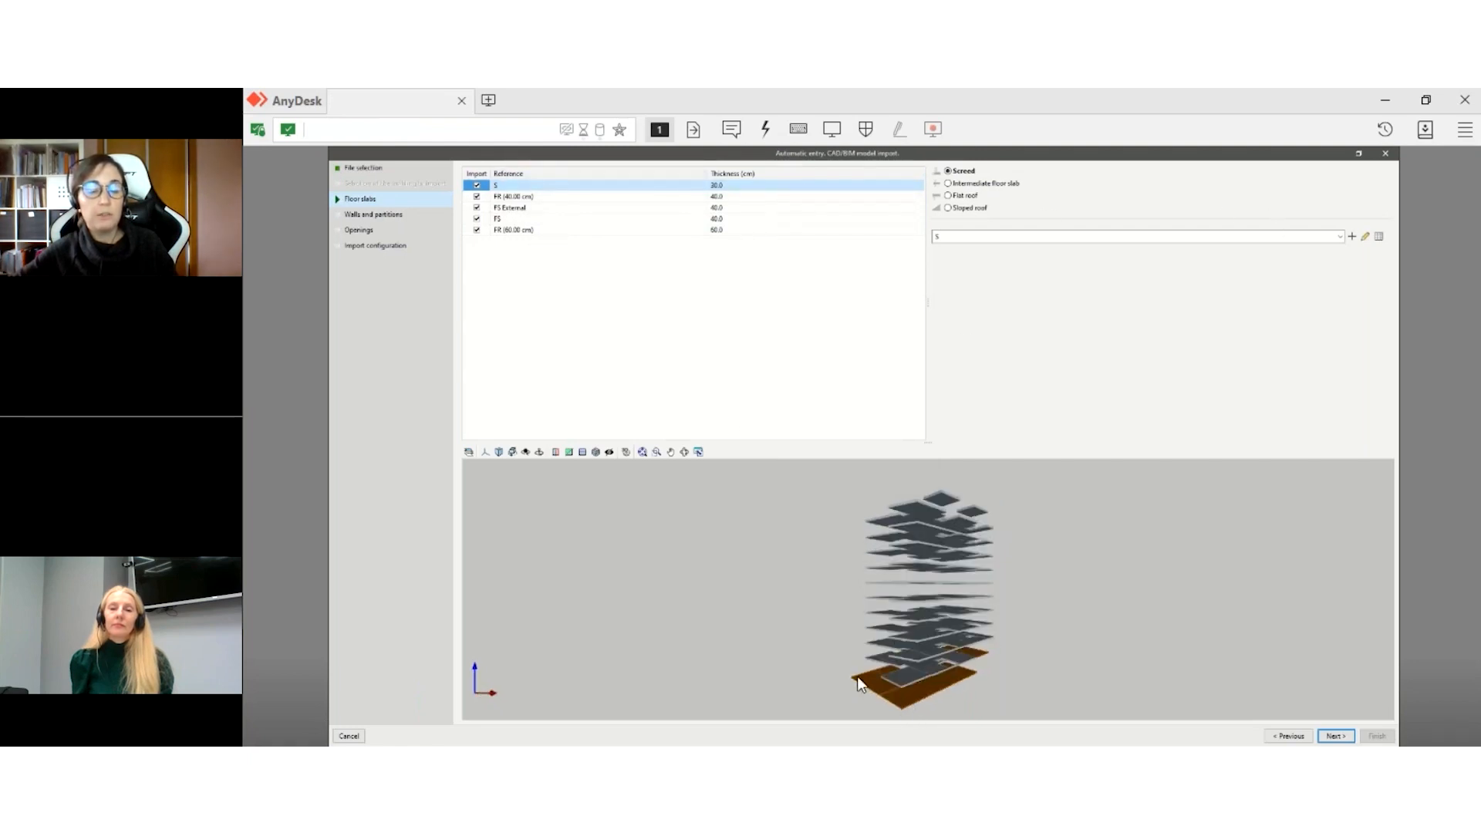
{"action": "left_click", "coordinate": [515, 198]}
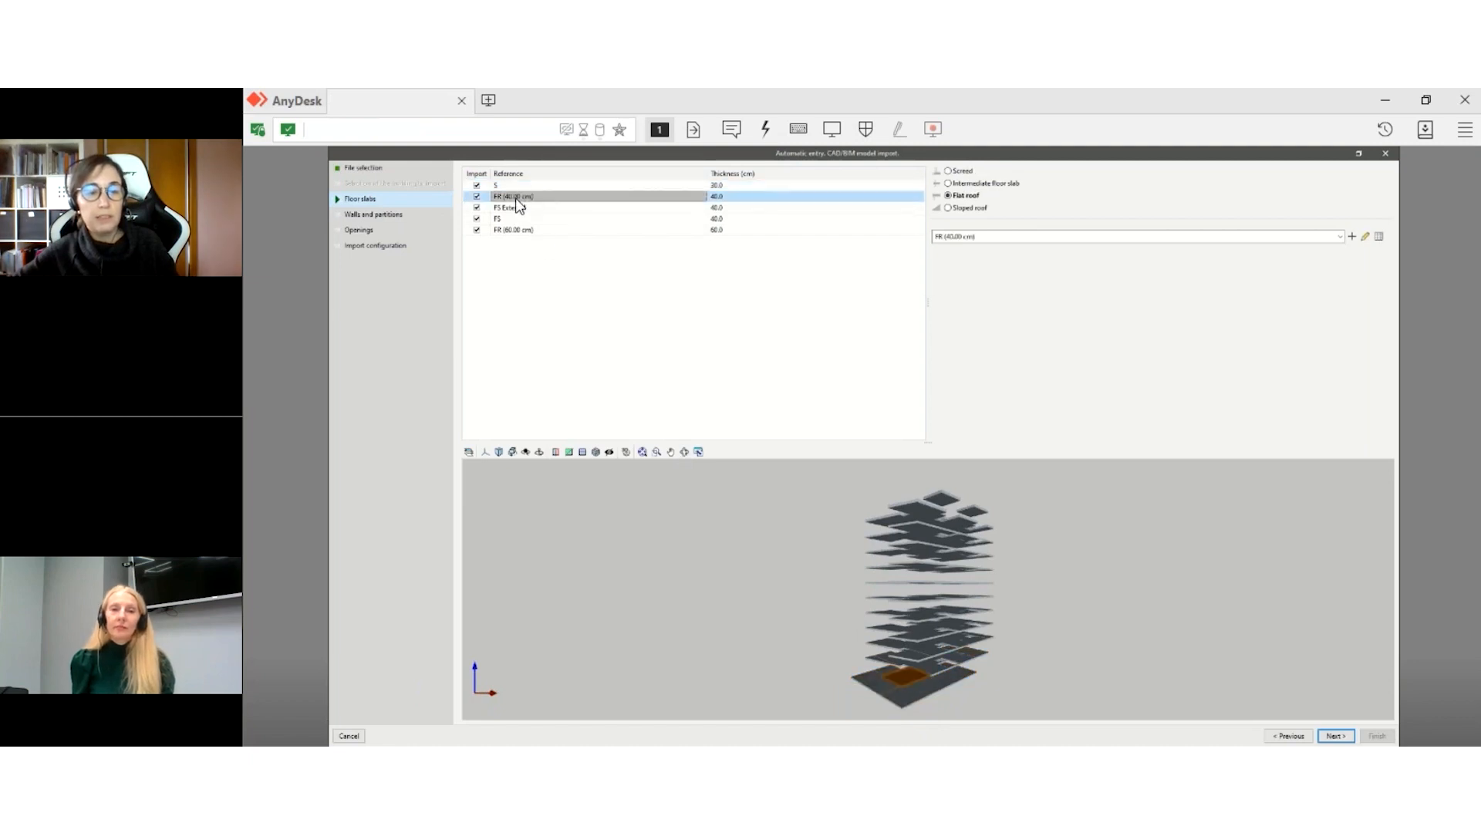
{"action": "left_click", "coordinate": [1365, 237]}
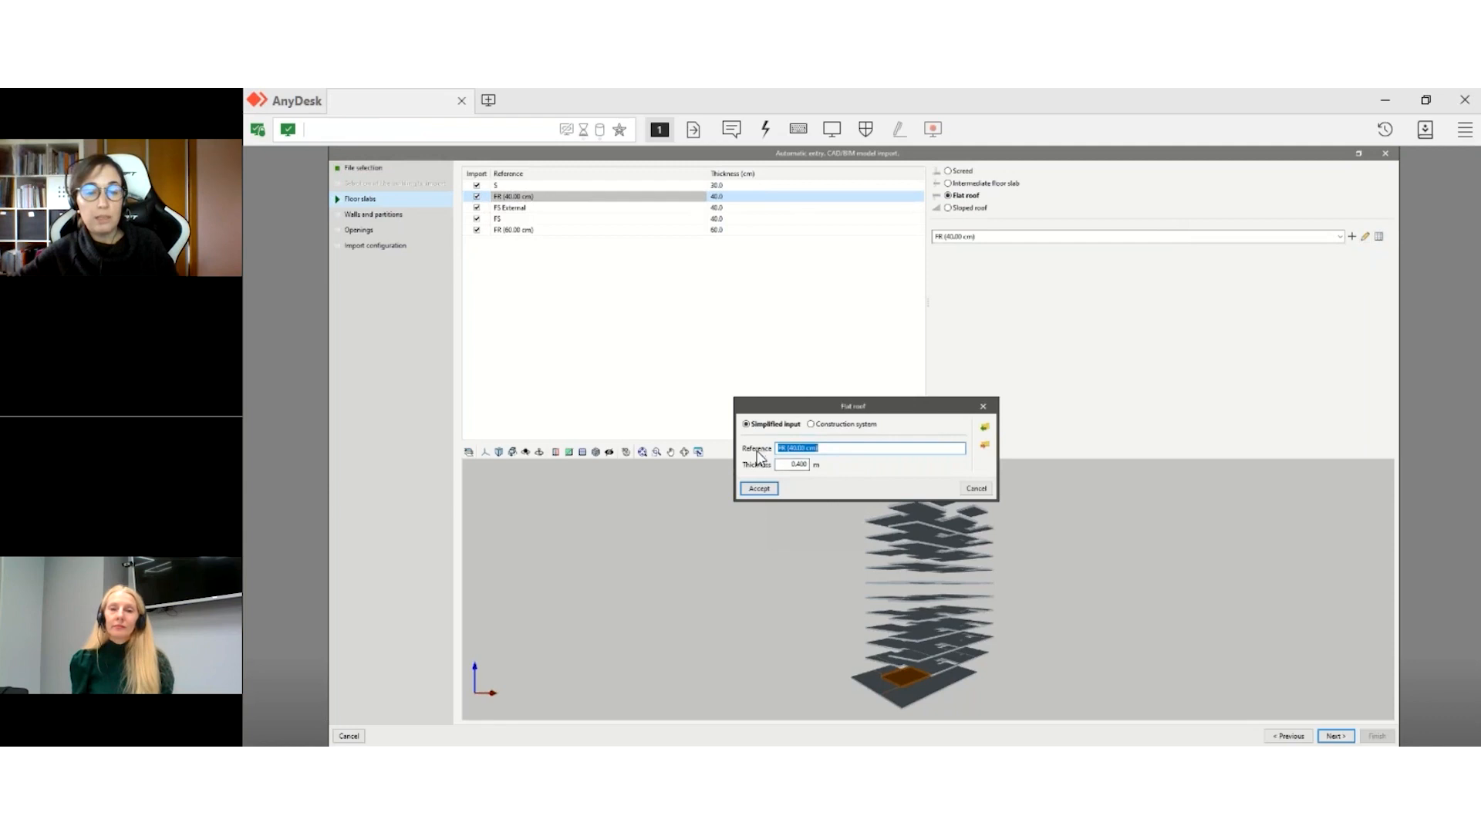
{"action": "left_click", "coordinate": [753, 490]}
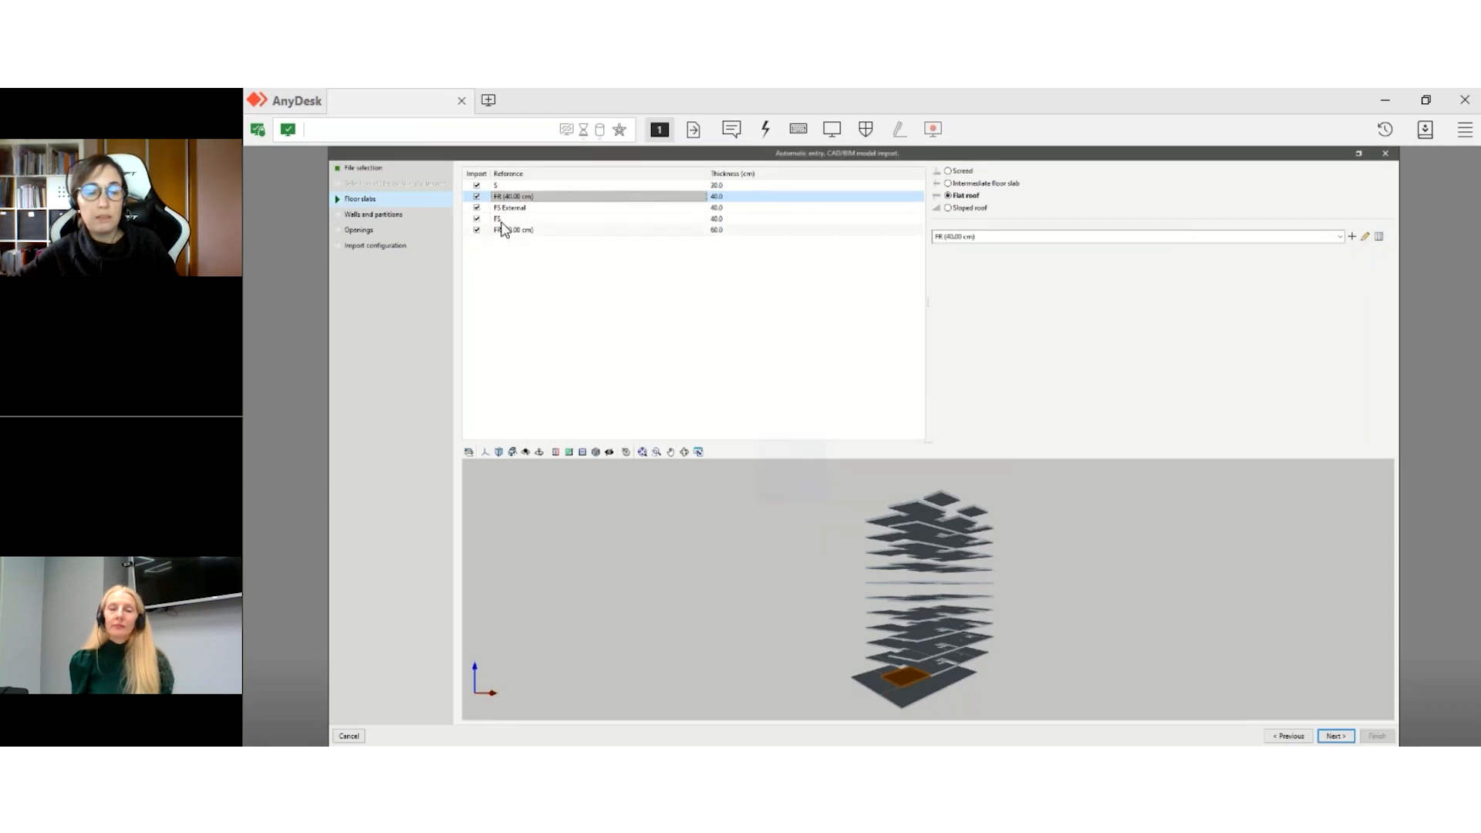
- Review the FS External, FS and FR (60.00 cm) slab types, and continue to the walls and partitions stage
{"action": "left_click", "coordinate": [505, 208]}
{"action": "left_click", "coordinate": [502, 219]}
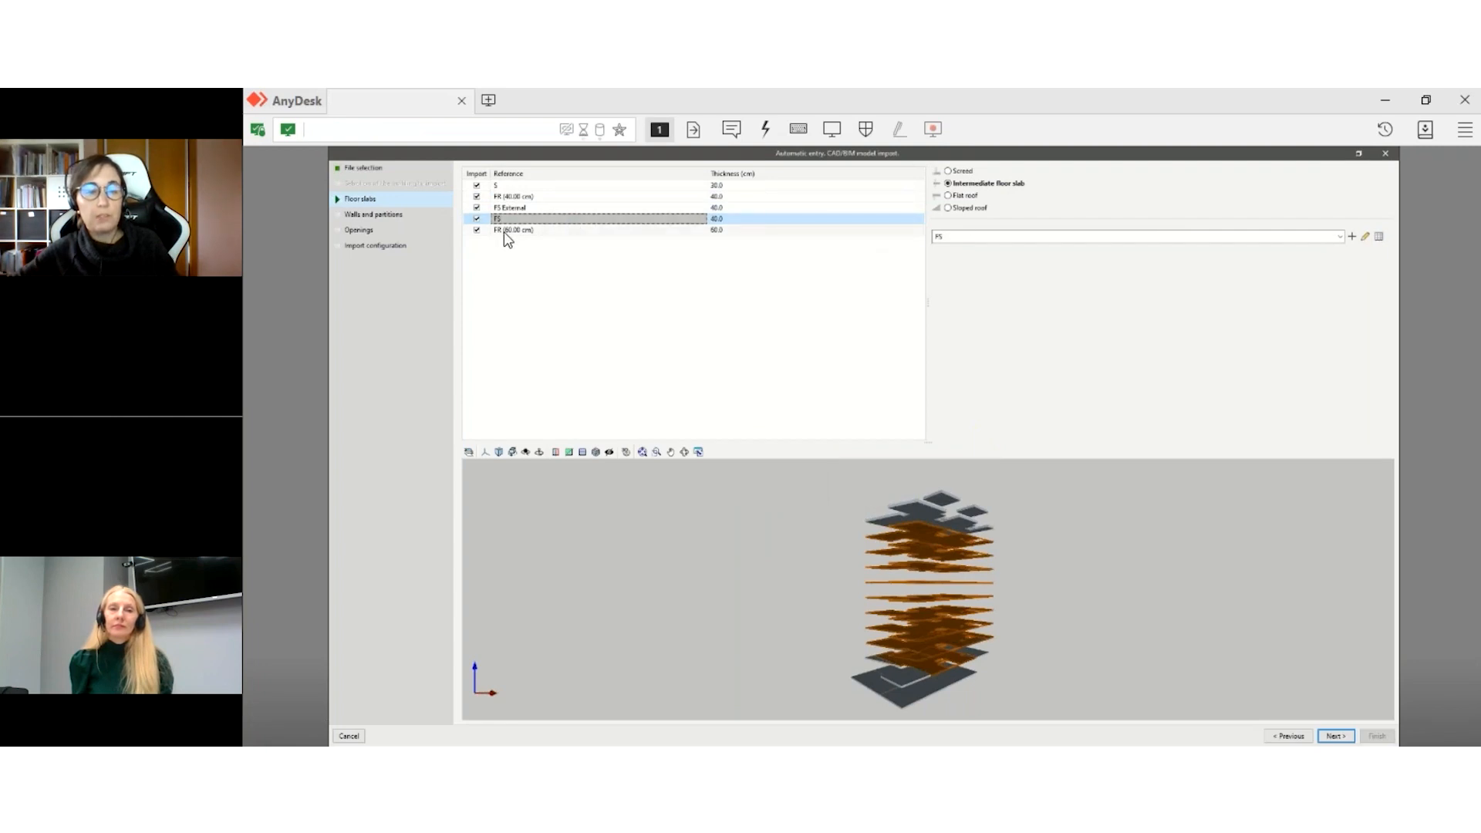
{"action": "left_click", "coordinate": [503, 230]}
{"action": "middle_click_drag", "start_coordinate": [943, 455], "coordinate": [941, 502]}
{"action": "scroll", "coordinate": [933, 497], "scroll_direction": "up", "scroll_amount": 3}
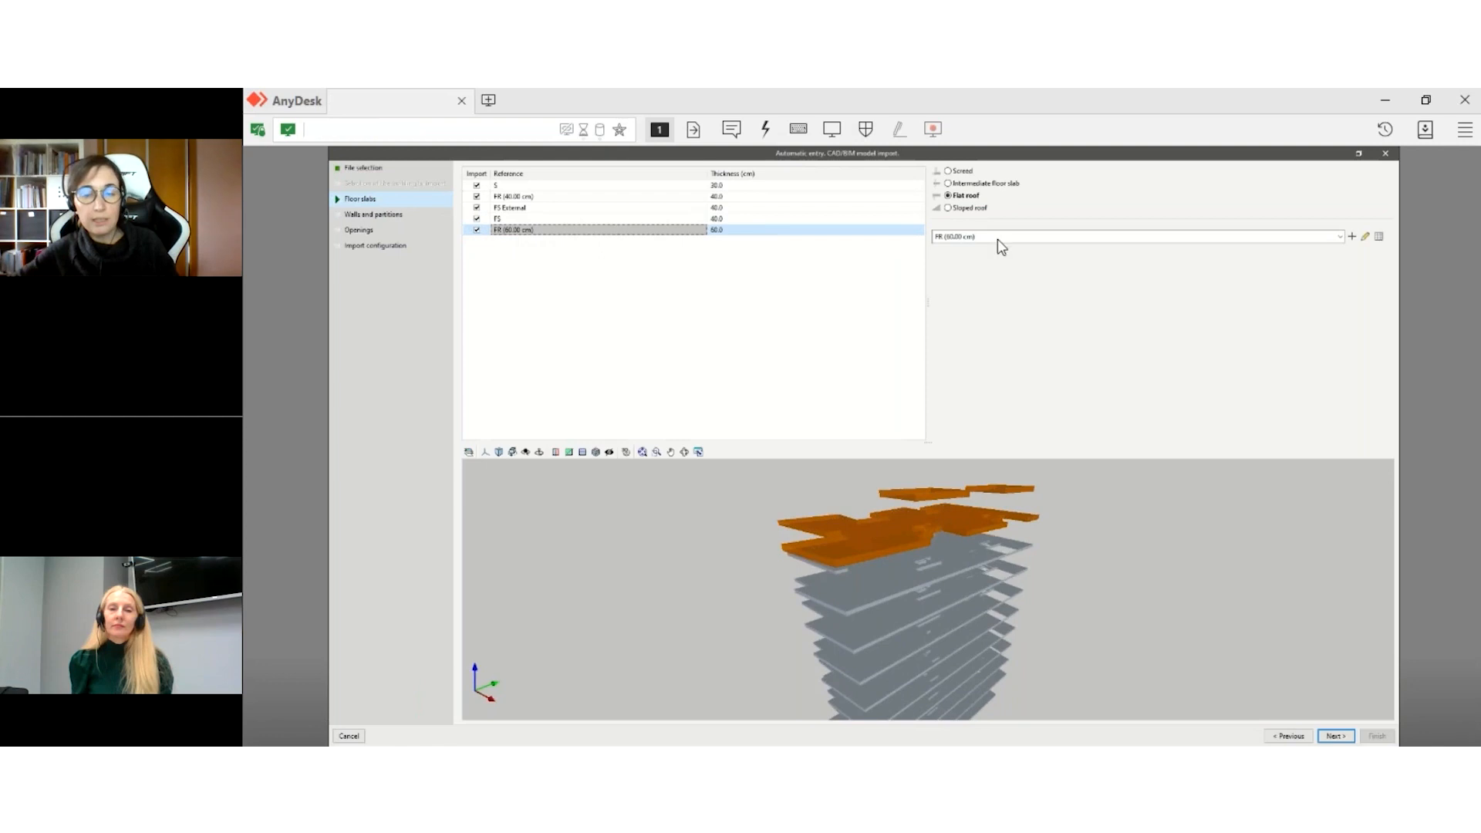
{"action": "mouse_move", "coordinate": [904, 569]}
{"action": "middle_mouse_down"}
{"action": "mouse_move", "coordinate": [910, 555]}
{"action": "mouse_move", "coordinate": [927, 563]}
{"action": "middle_mouse_up"}
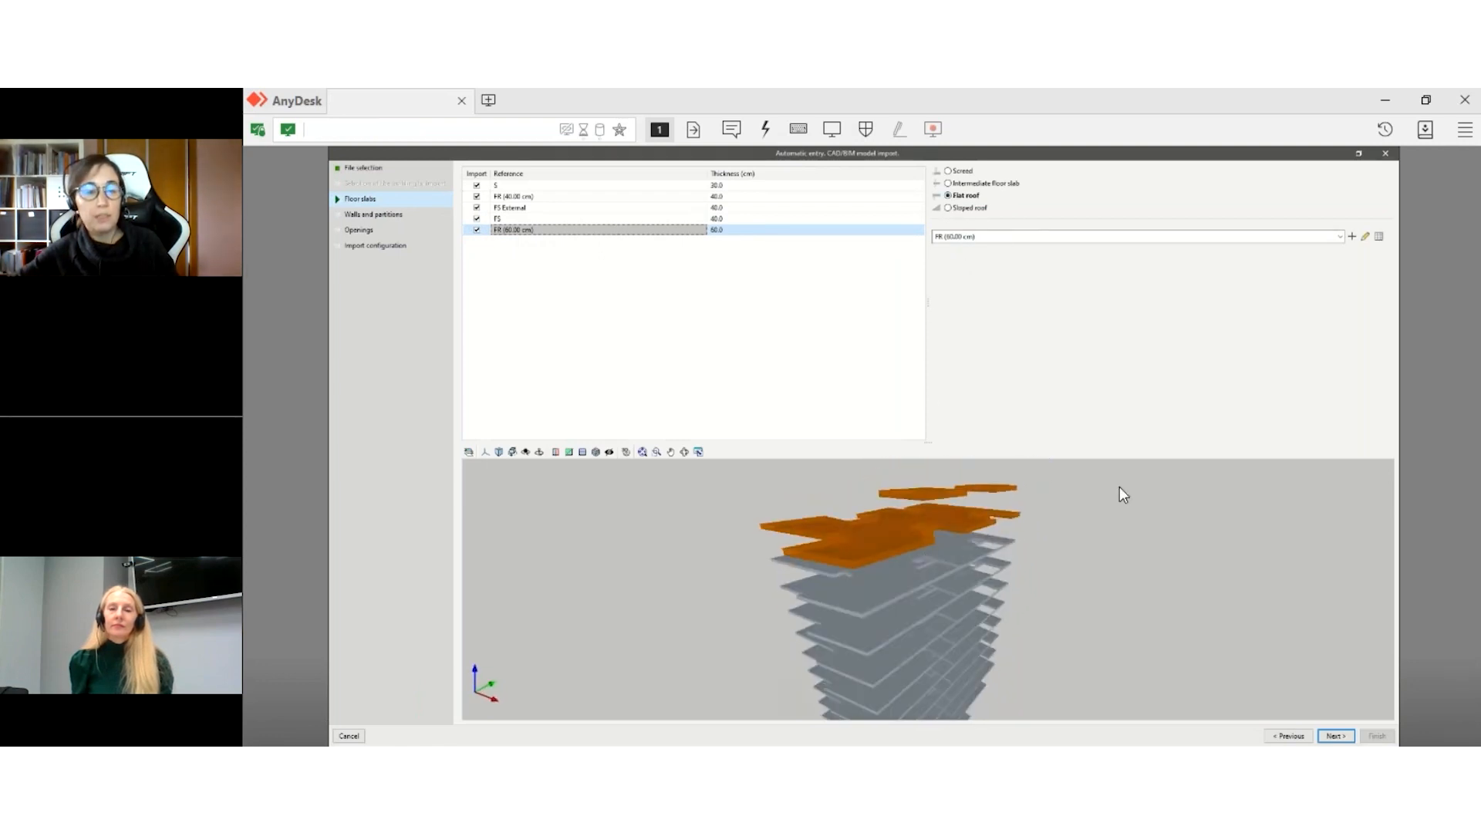
{"action": "left_click", "coordinate": [1349, 735]}
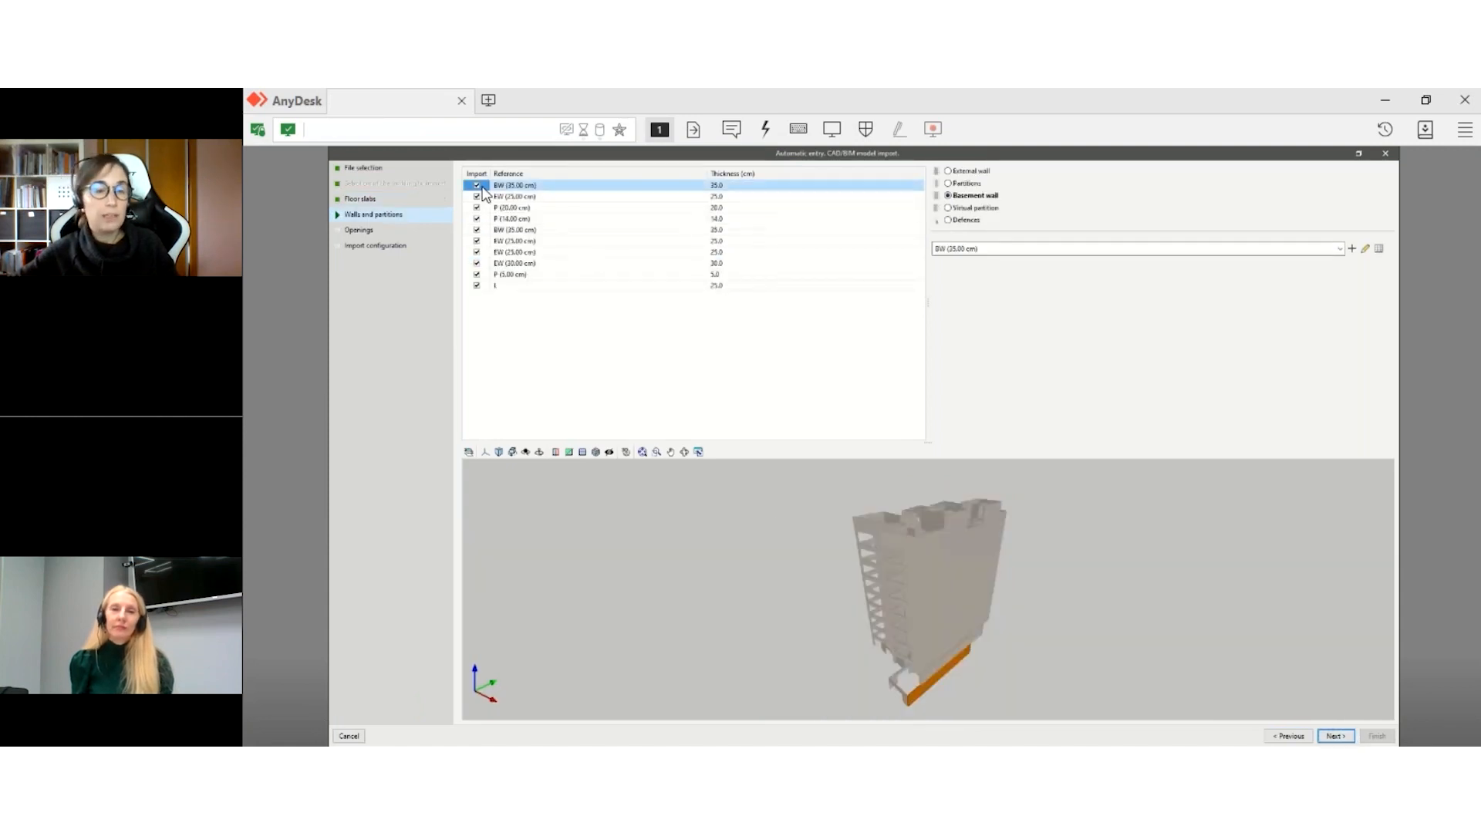
- Review the classification of the basement walls, partitions and external walls against the 3D preview, and continue to the openings stage
{"action": "middle_click_drag", "start_coordinate": [887, 628], "coordinate": [909, 603]}
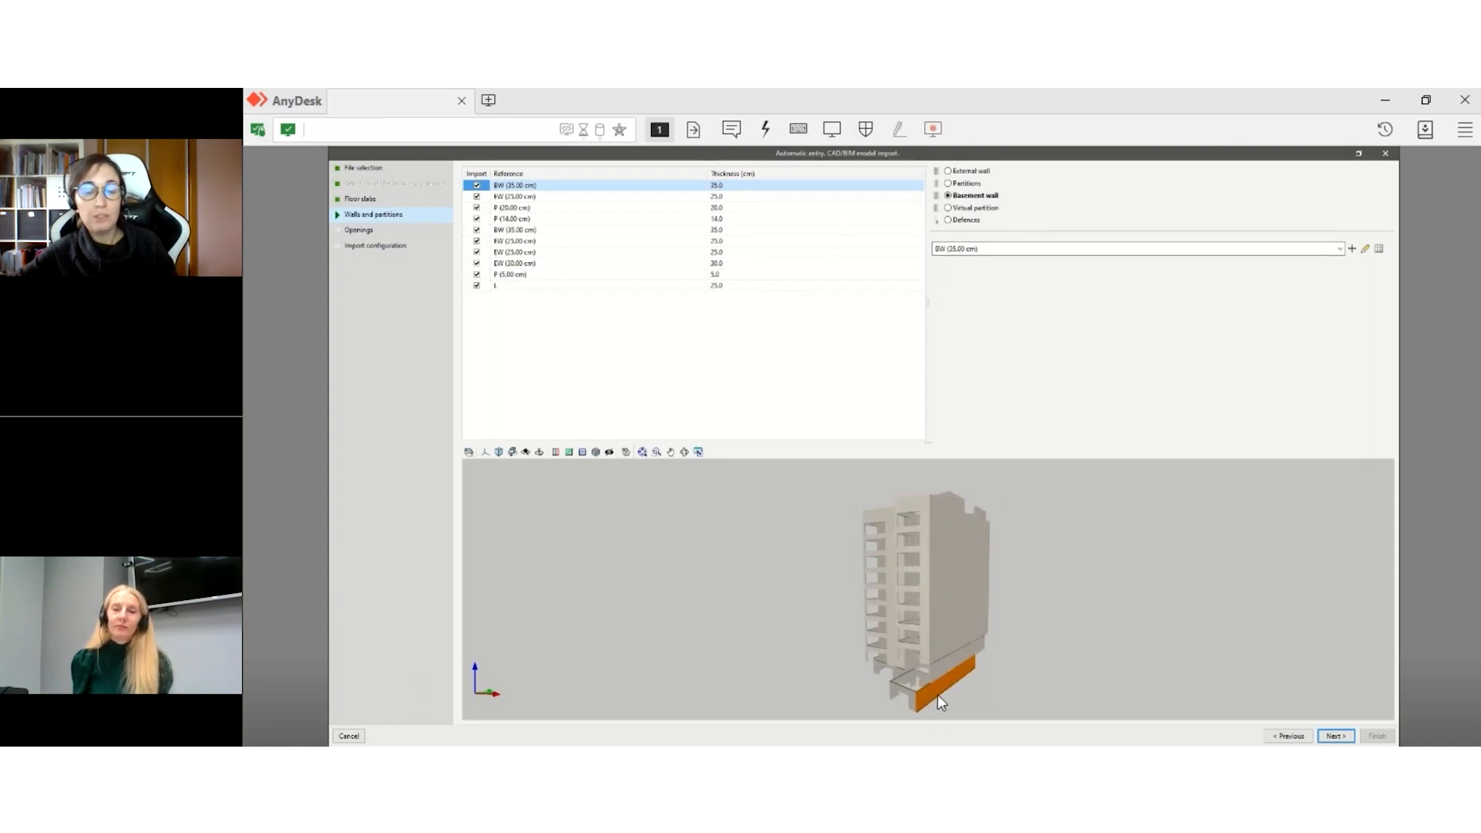
{"action": "left_click", "coordinate": [504, 197]}
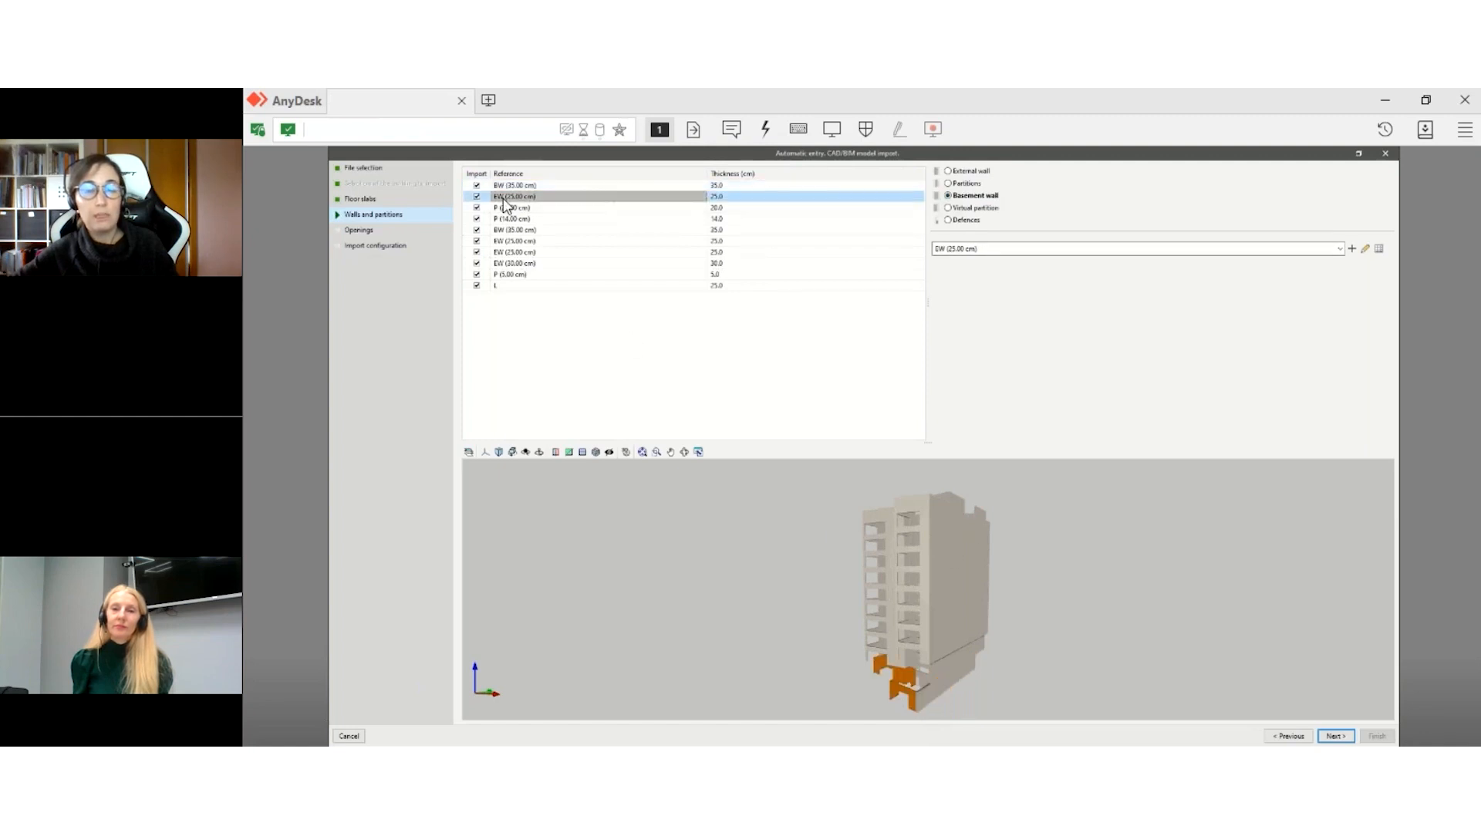
{"action": "left_click", "coordinate": [505, 209]}
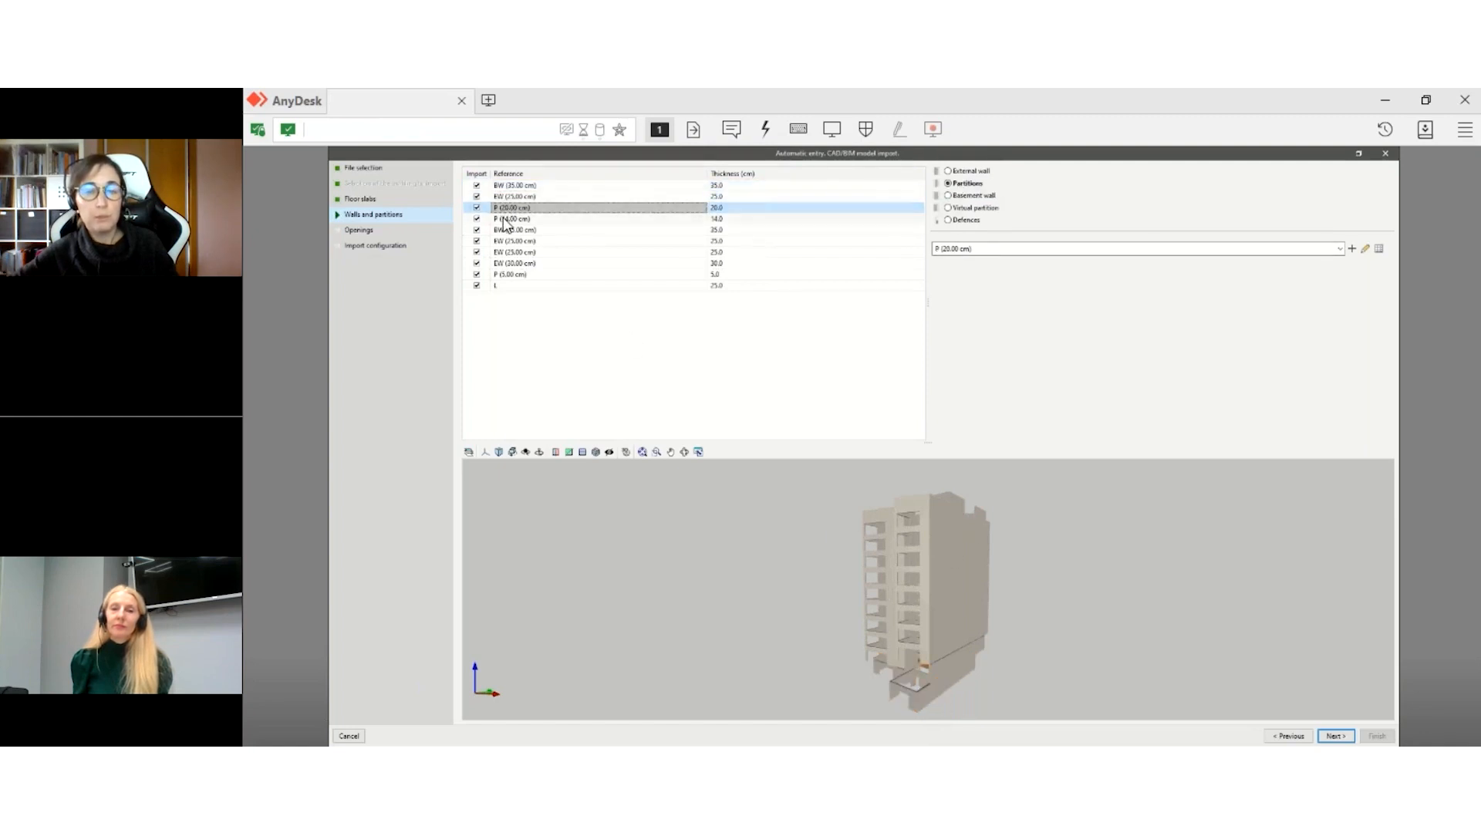
{"action": "left_click", "coordinate": [501, 220]}
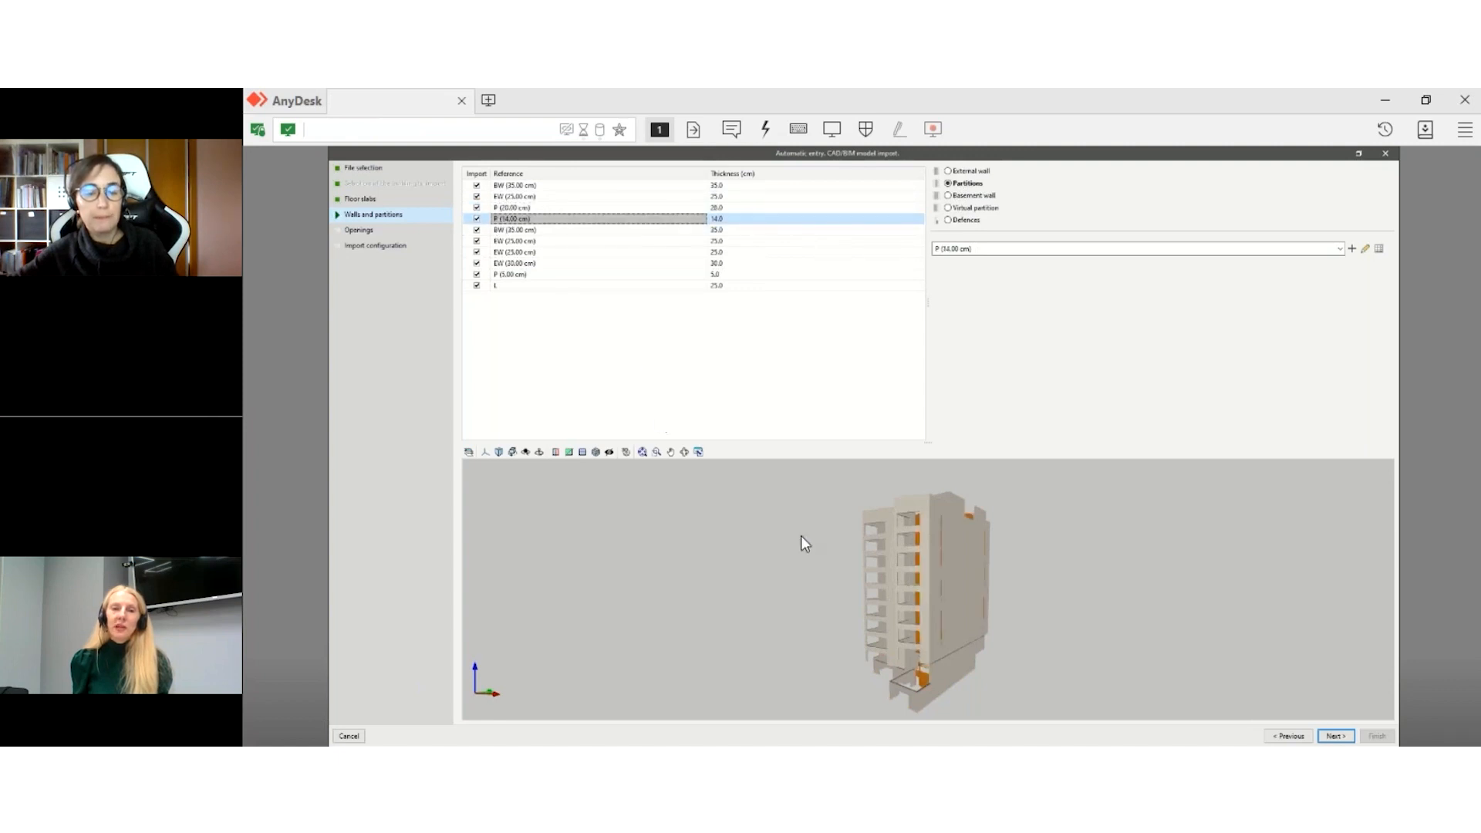
{"action": "middle_click_drag", "start_coordinate": [800, 539], "coordinate": [846, 587]}
{"action": "left_click", "coordinate": [525, 230]}
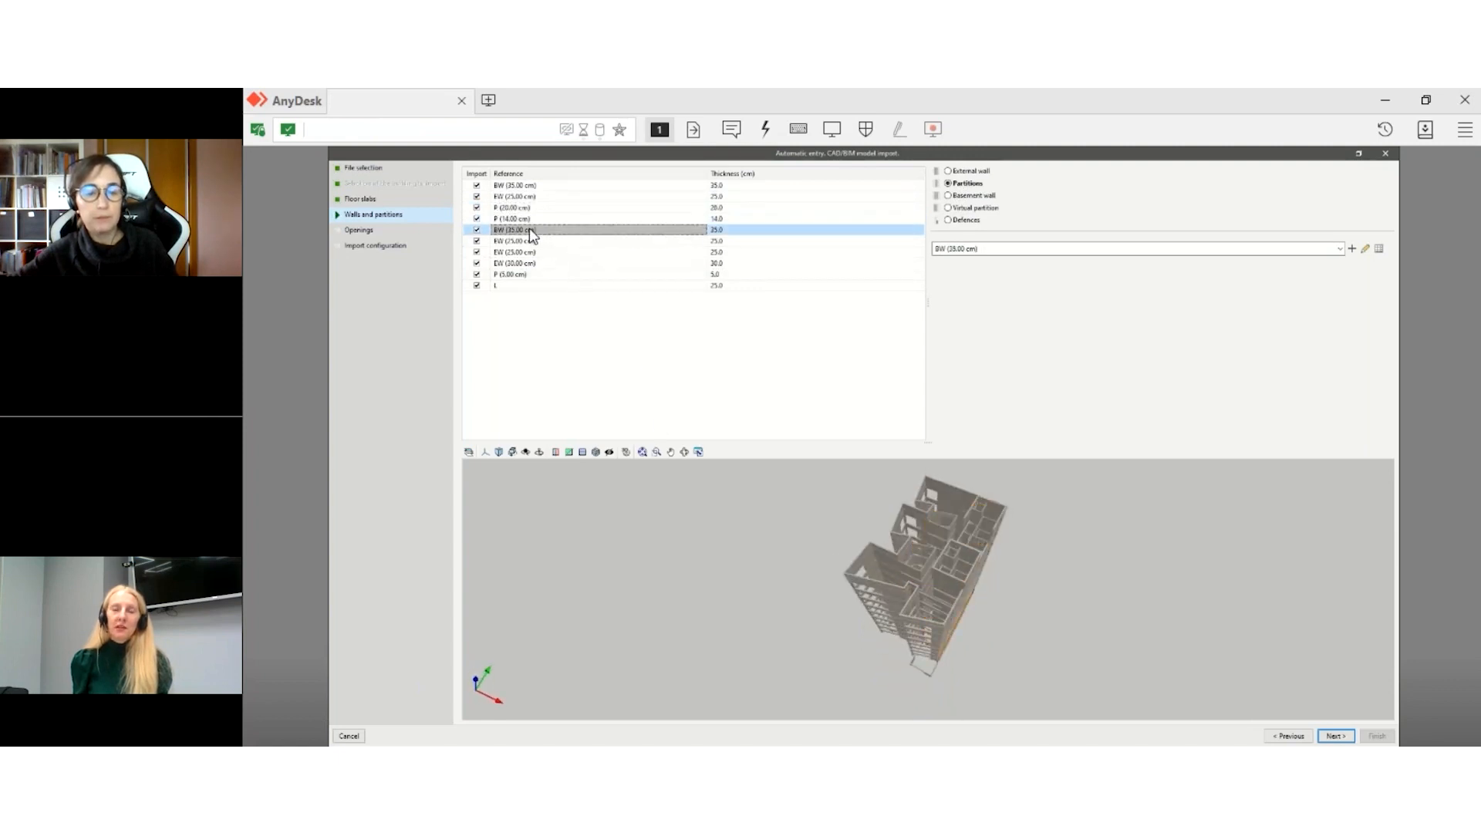
{"action": "left_click", "coordinate": [524, 242]}
{"action": "left_click", "coordinate": [520, 251]}
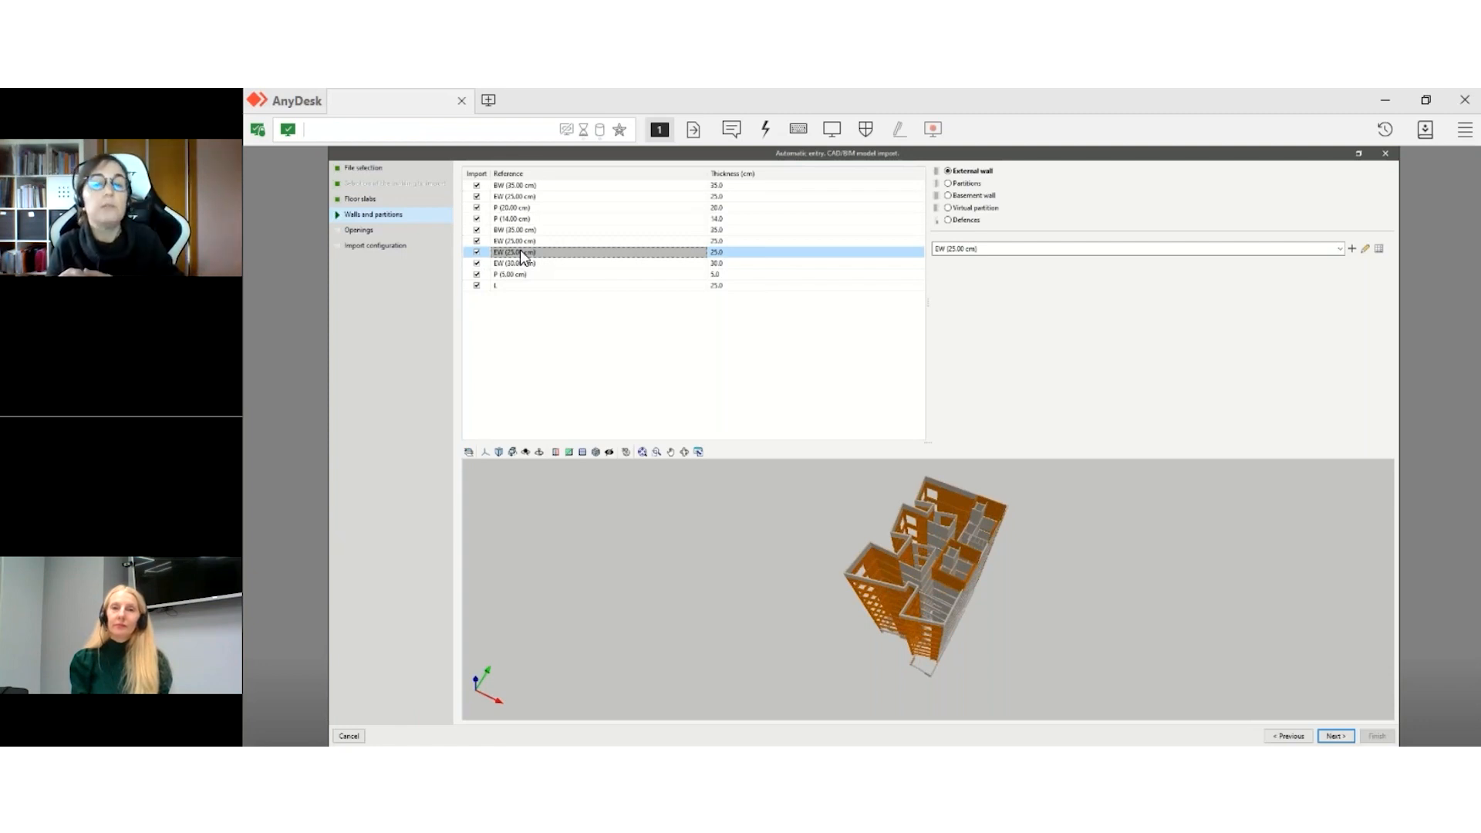
{"action": "left_click", "coordinate": [1328, 736]}
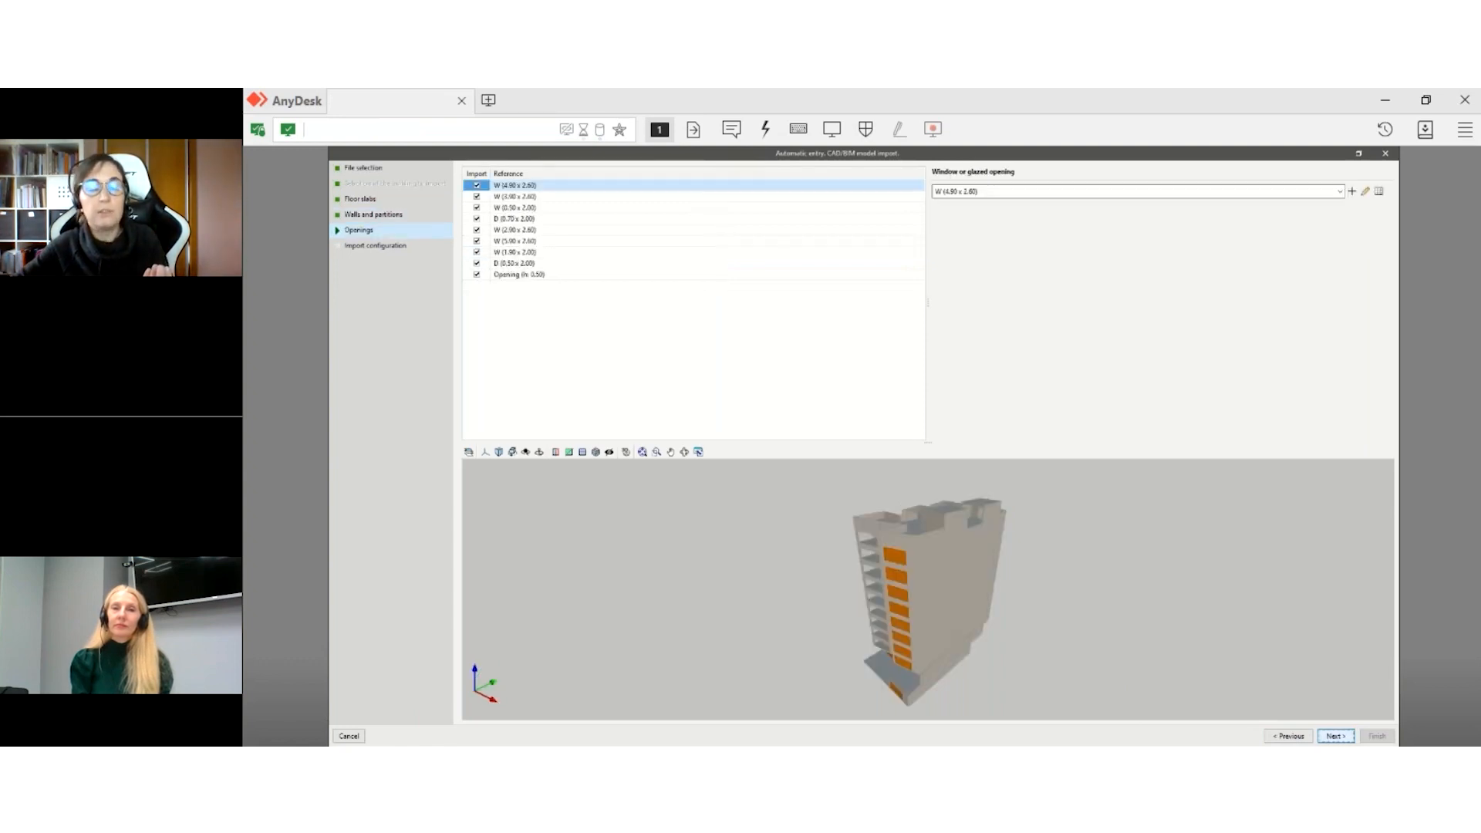
- Review the imported window and door types, and continue to the import configuration stage
{"action": "left_click", "coordinate": [509, 198]}
{"action": "left_click", "coordinate": [510, 208]}
{"action": "left_click", "coordinate": [508, 229]}
{"action": "left_click", "coordinate": [507, 252]}
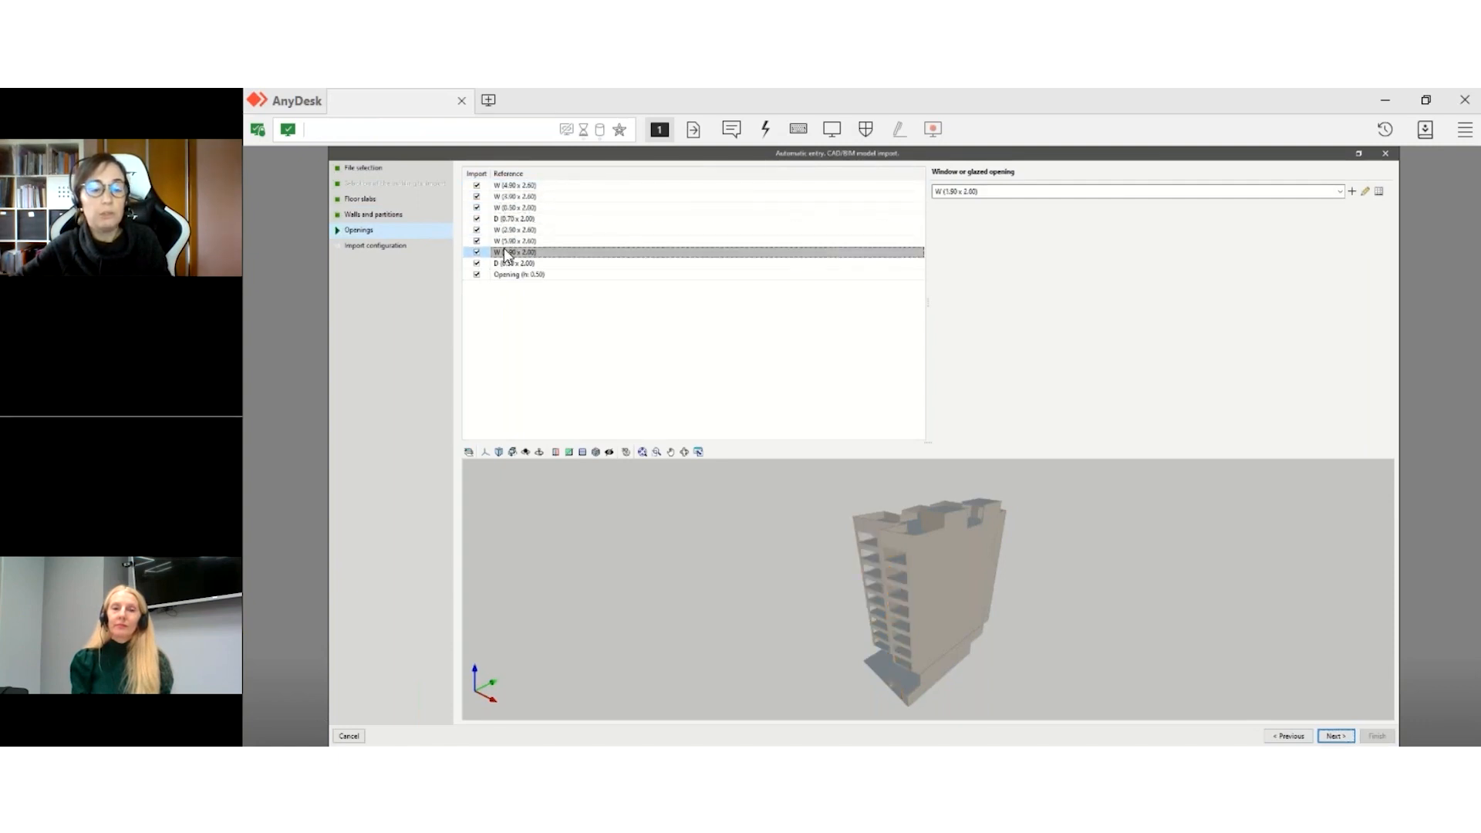
{"action": "left_click", "coordinate": [506, 262]}
{"action": "left_click", "coordinate": [1335, 736]}
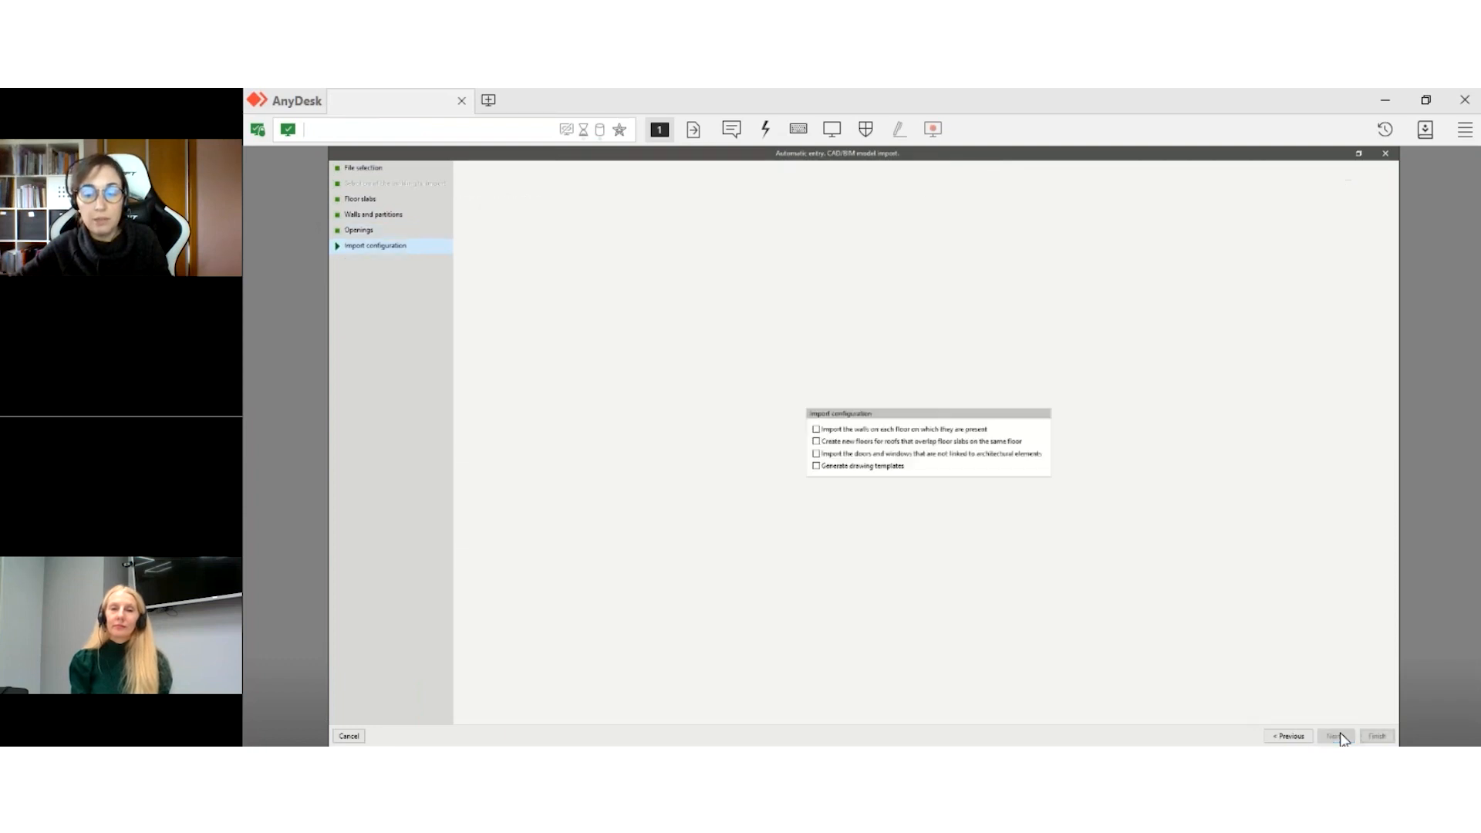
- Finish the import with all configuration options off, accept the proposed floors and groups, and decline entering drawing templates
{"action": "left_click", "coordinate": [1375, 736]}
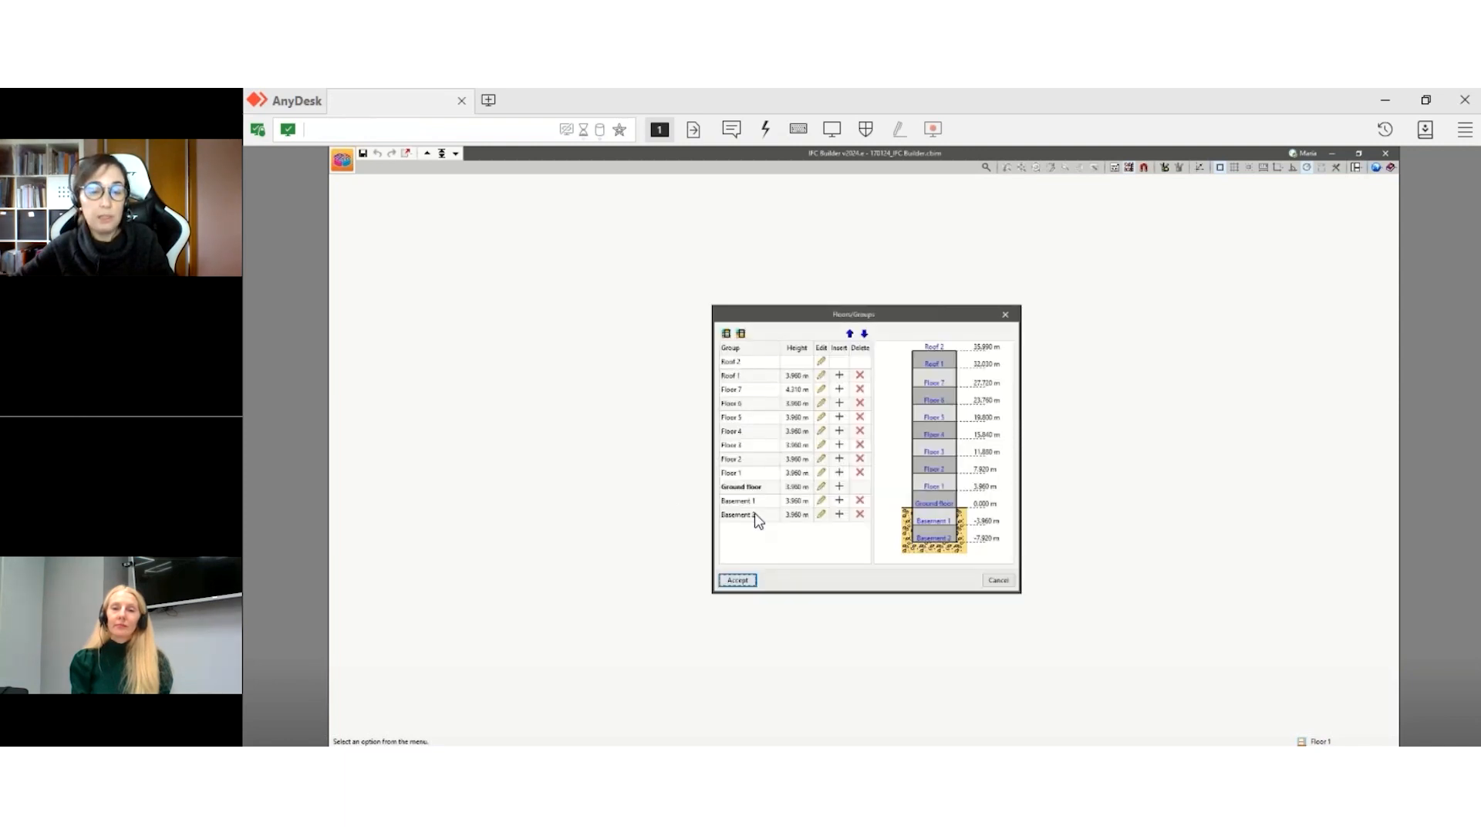
{"action": "left_click", "coordinate": [738, 580]}
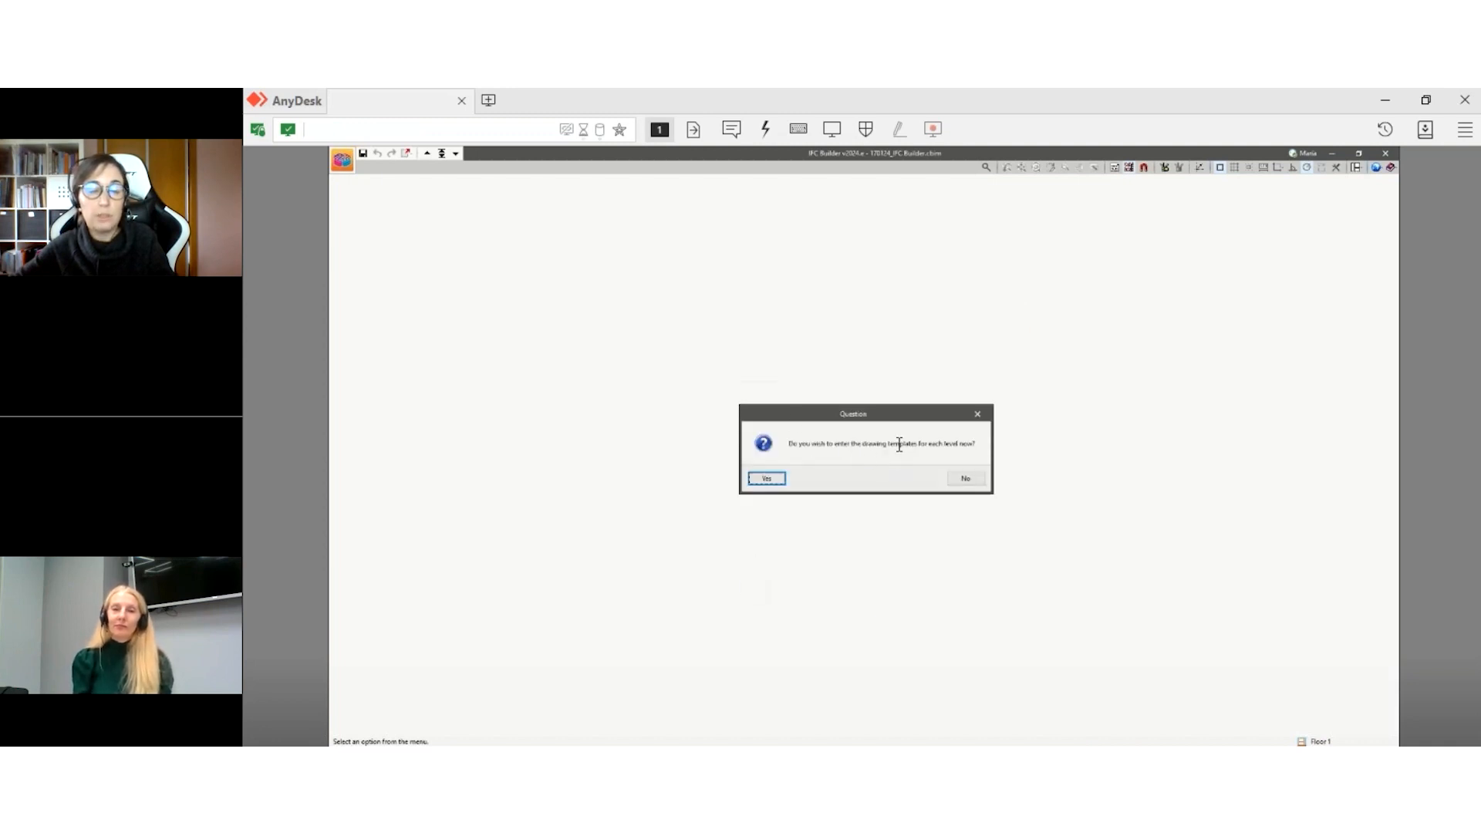
{"action": "left_click", "coordinate": [967, 478]}
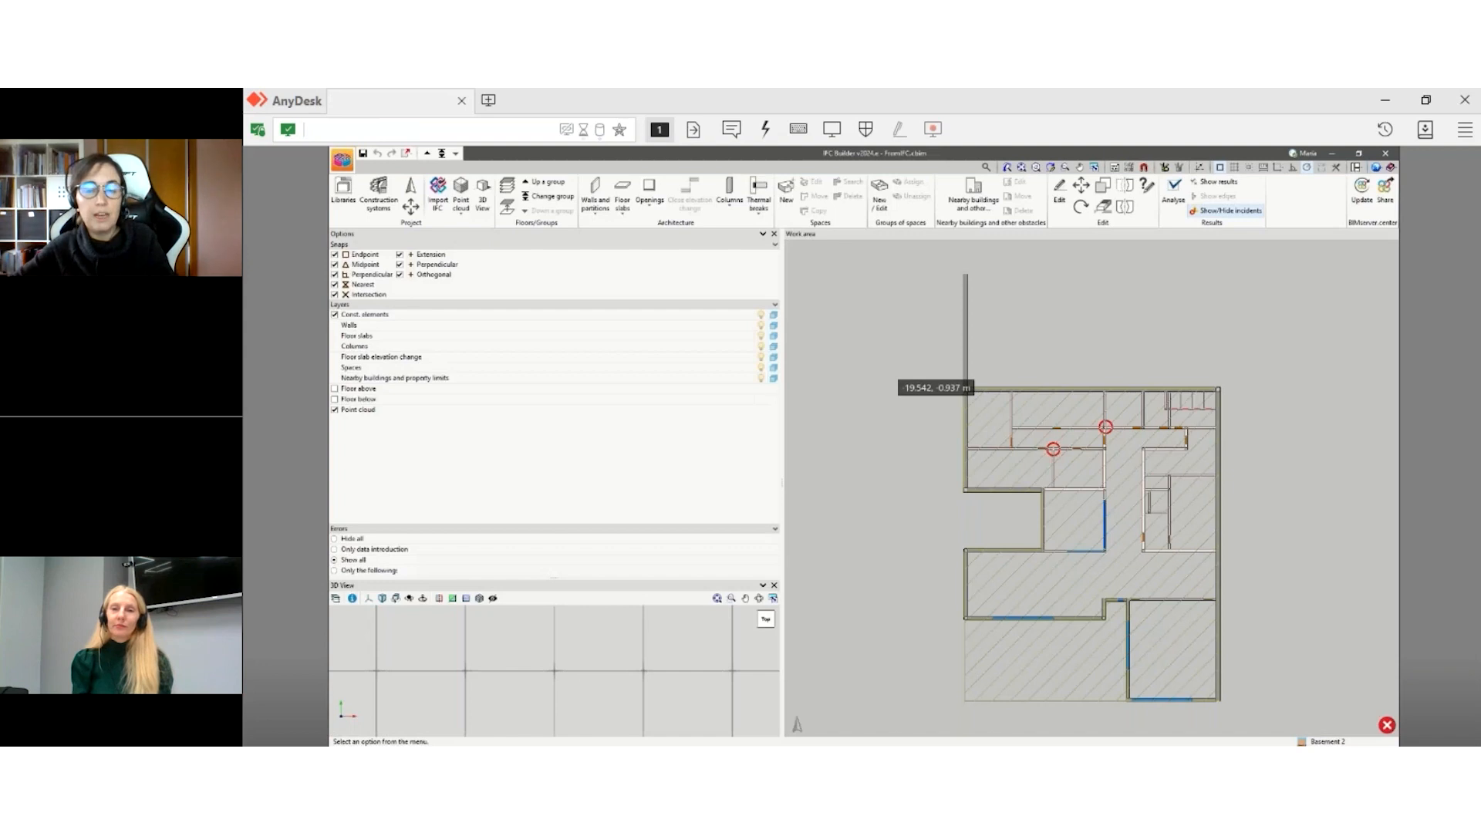
- Fit the embedded 3D view and switch the work area to the Roof 2 group
{"action": "scroll", "coordinate": [618, 663], "scroll_direction": "down", "scroll_amount": 2}
{"action": "left_click", "coordinate": [718, 600]}
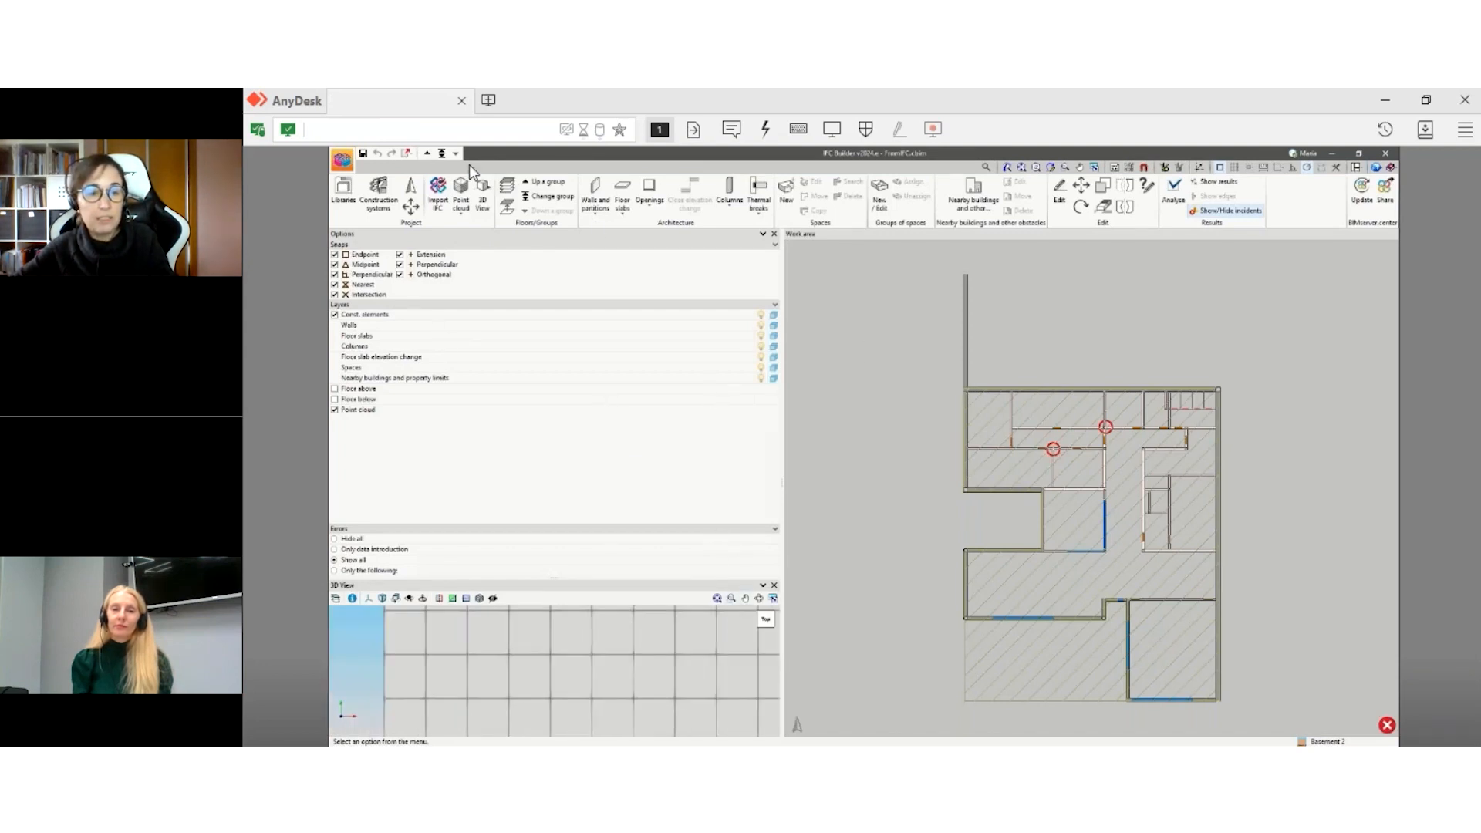
{"action": "left_click", "coordinate": [442, 153]}
{"action": "left_click", "coordinate": [833, 377]}
{"action": "left_click", "coordinate": [846, 535]}
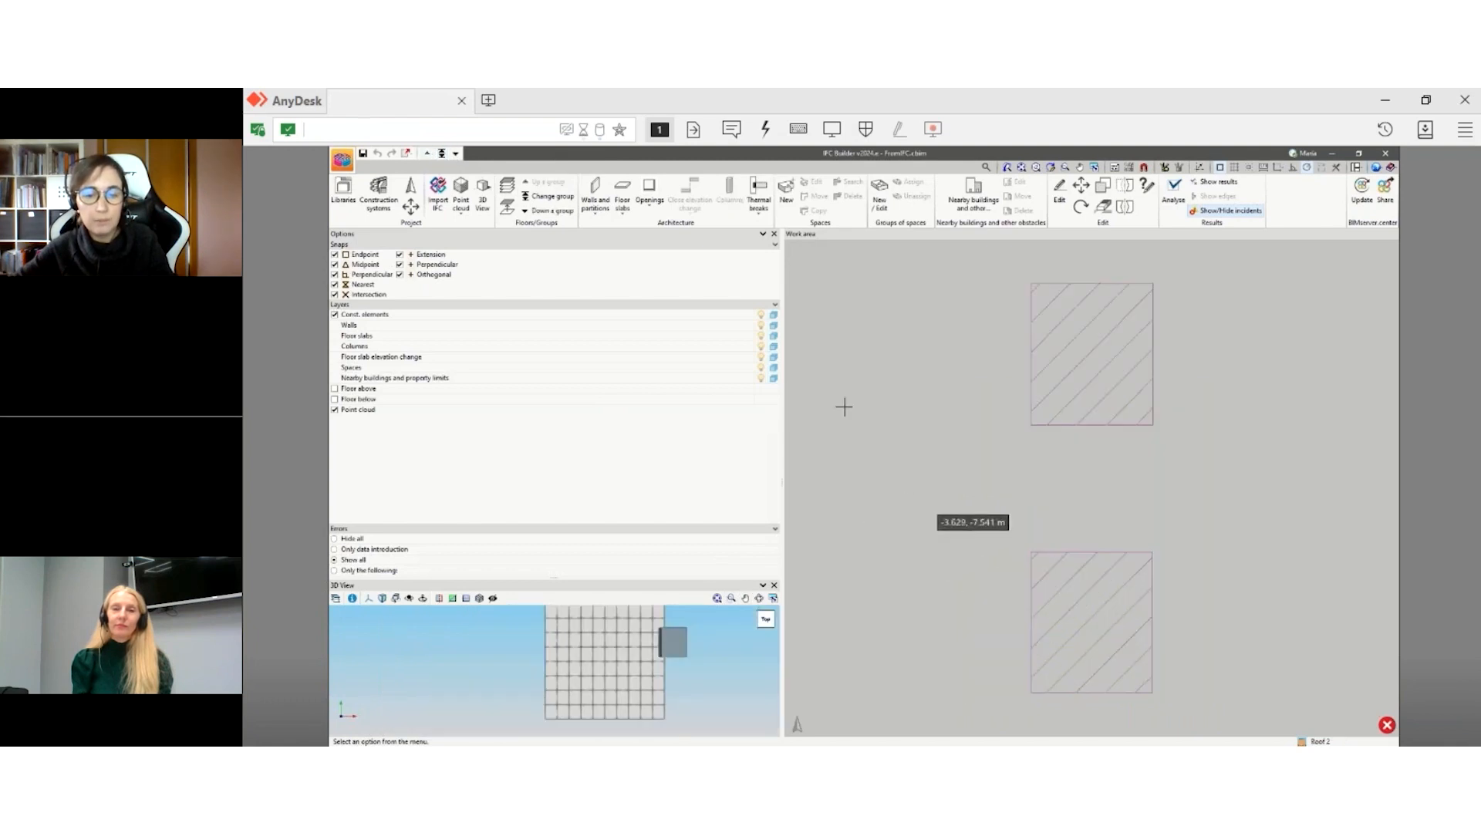
- Step down through the floor groups from Roof 2 to Floor 3, examining each imported floor plan
{"action": "left_click", "coordinate": [455, 153]}
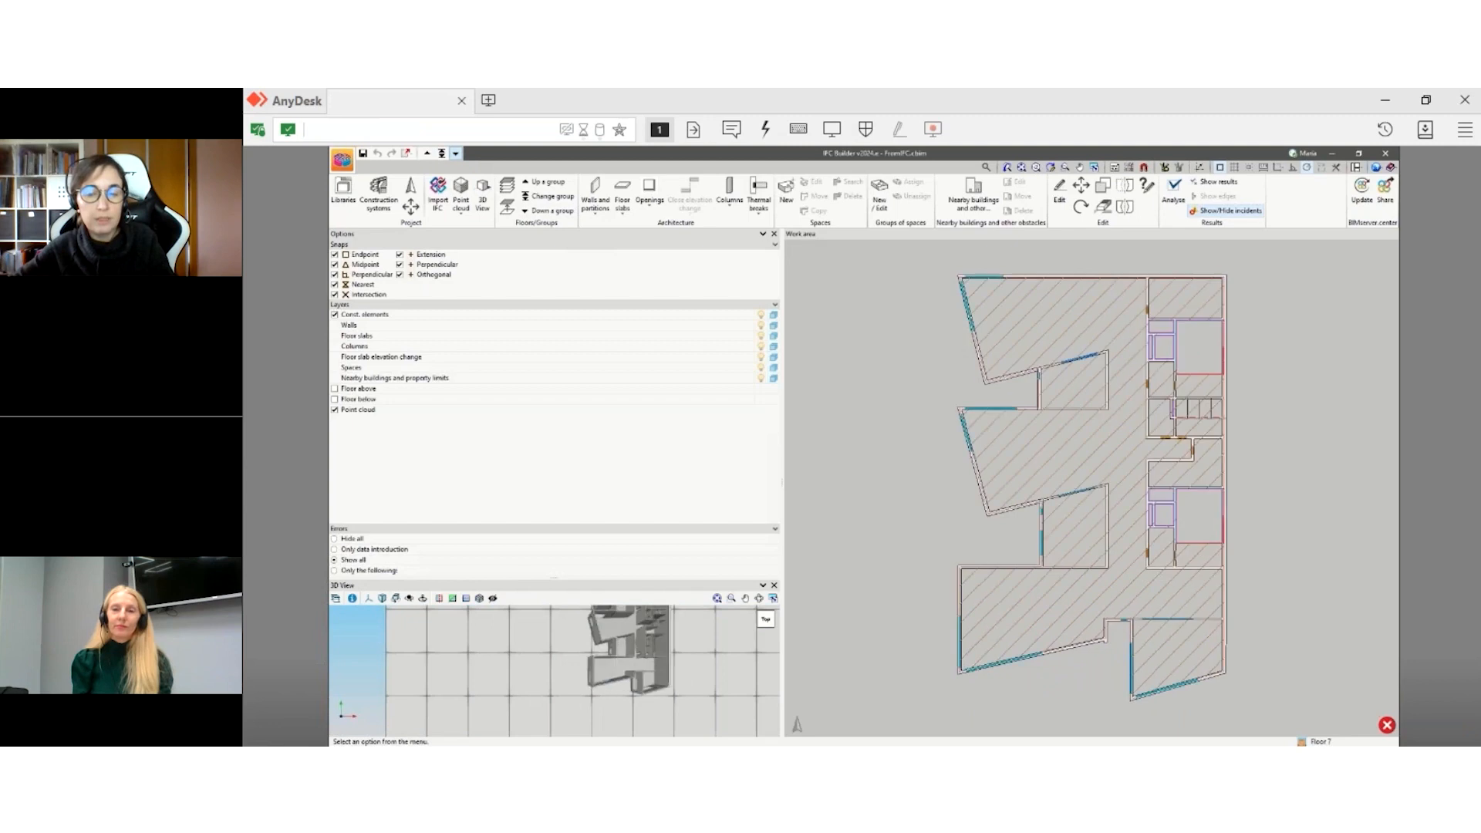
{"action": "left_click", "coordinate": [455, 154]}
{"action": "left_click", "coordinate": [455, 153]}
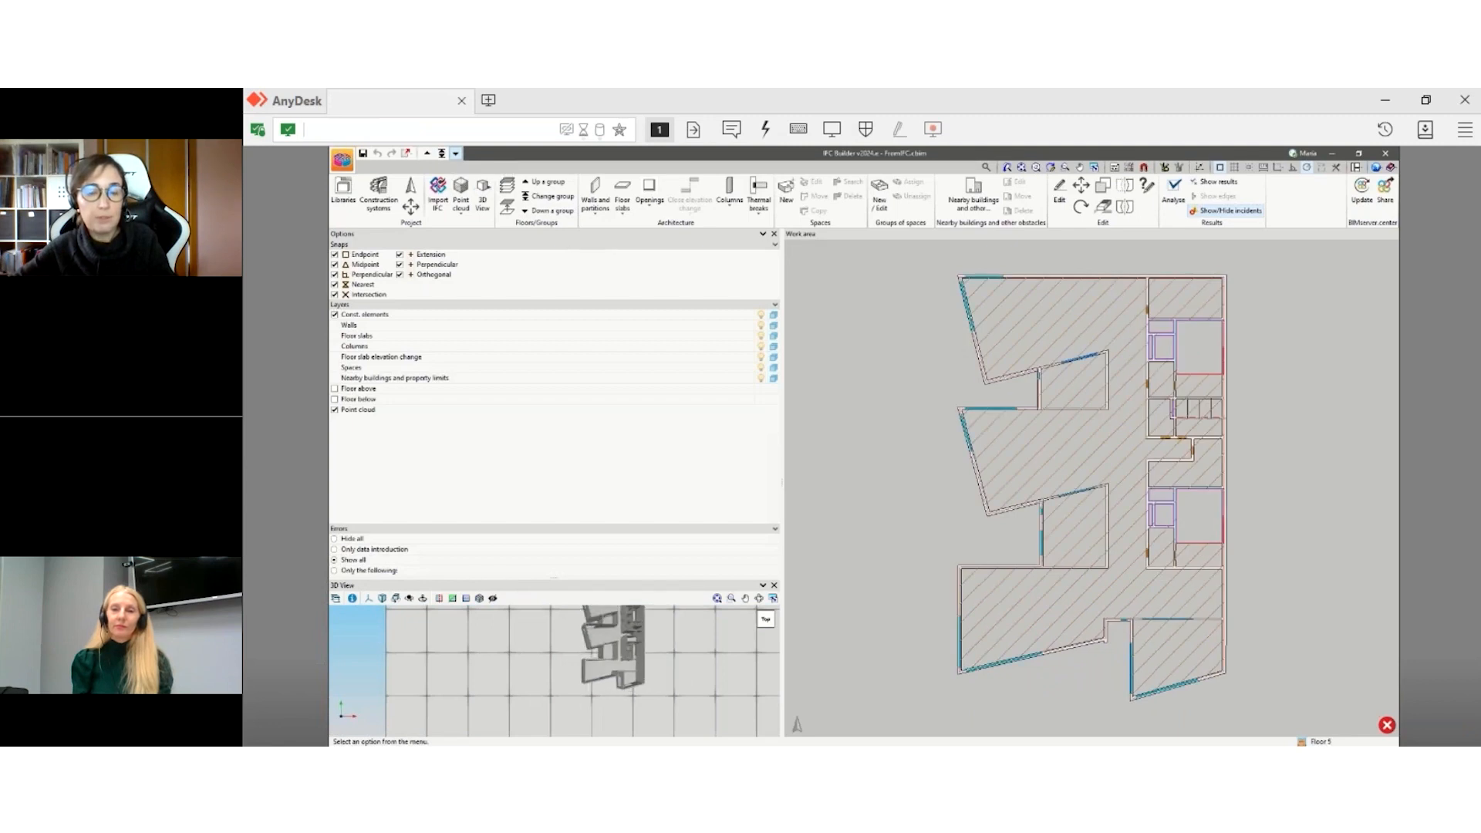
{"action": "left_click", "coordinate": [455, 154]}
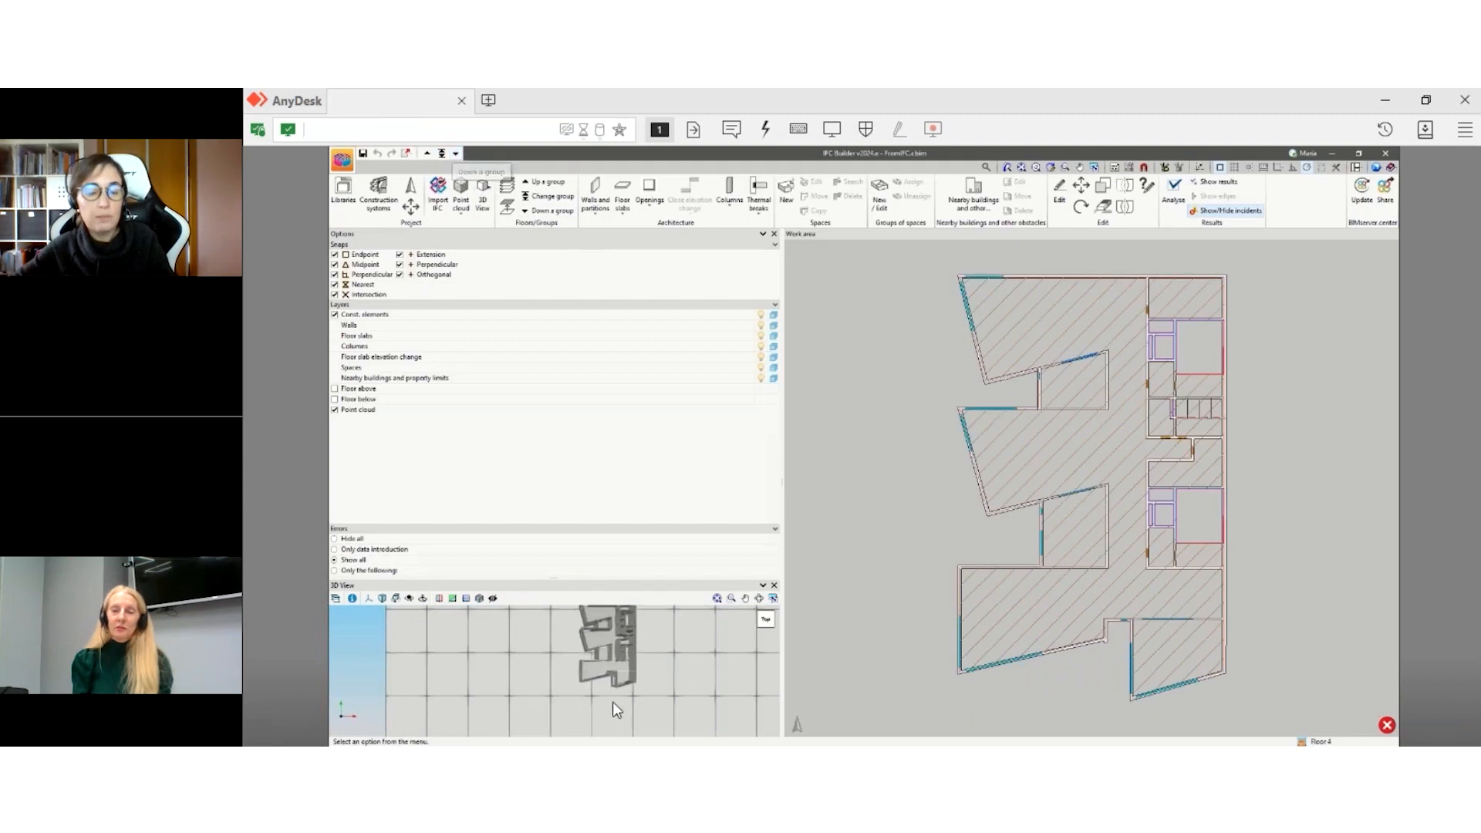
{"action": "scroll", "coordinate": [612, 701], "scroll_direction": "down", "scroll_amount": 3}
{"action": "scroll", "coordinate": [626, 652], "scroll_direction": "up", "scroll_amount": 4}
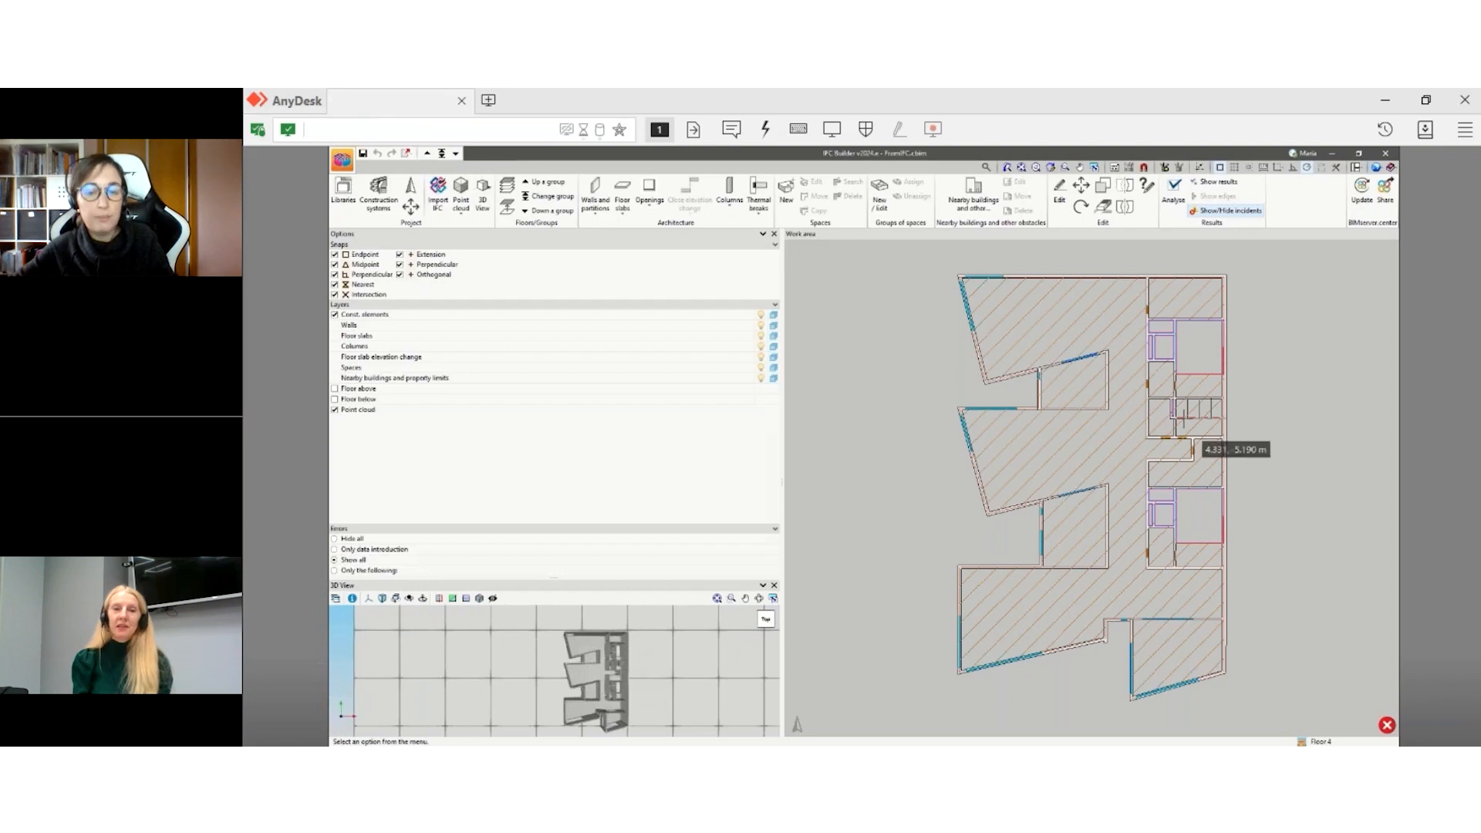
{"action": "left_click", "coordinate": [456, 153]}
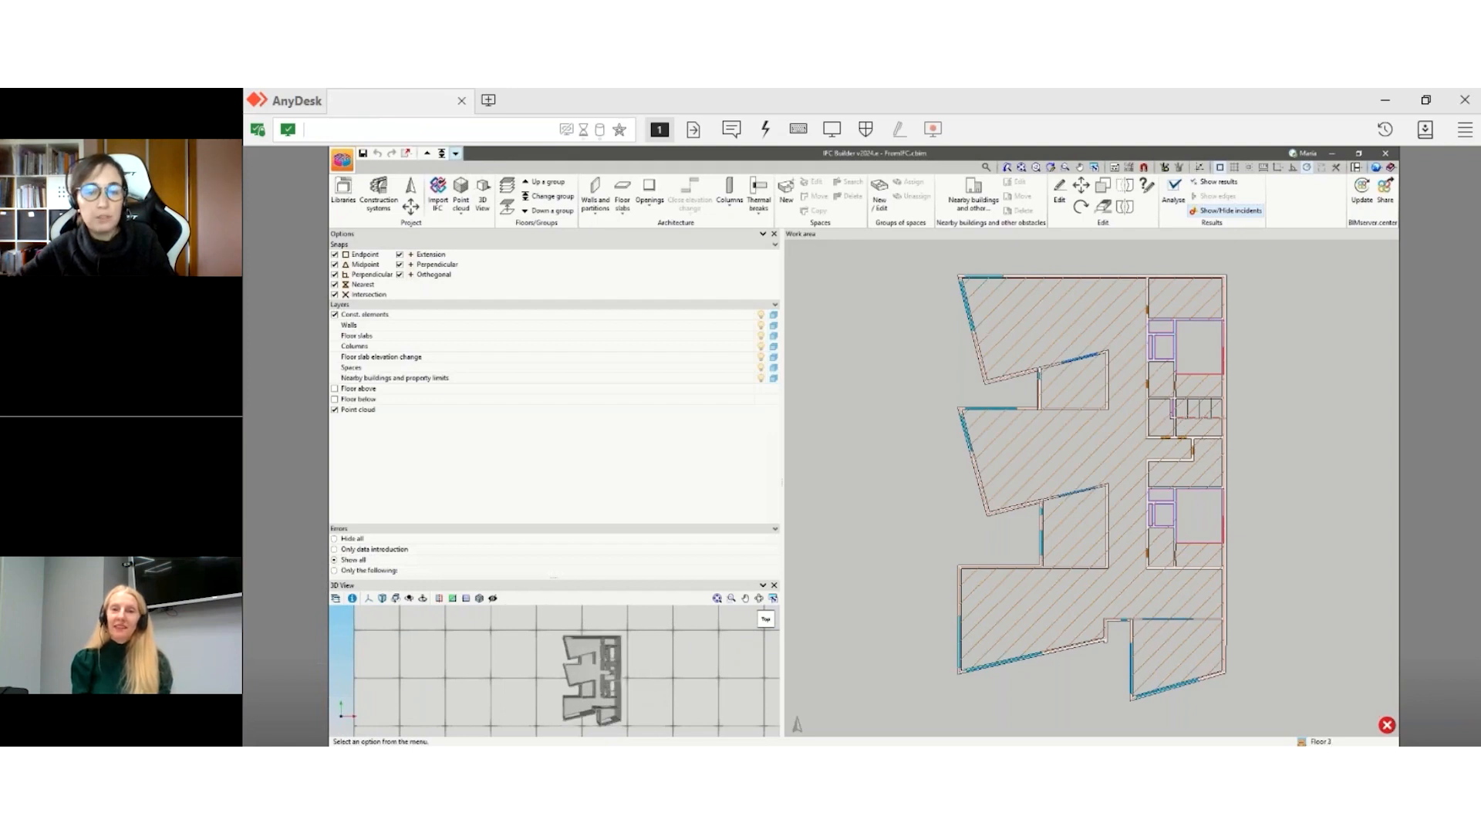
- Inspect the whole imported building in a separate 3D view from several angles, and close that view
{"action": "left_click", "coordinate": [484, 203]}
{"action": "left_click", "coordinate": [795, 475]}
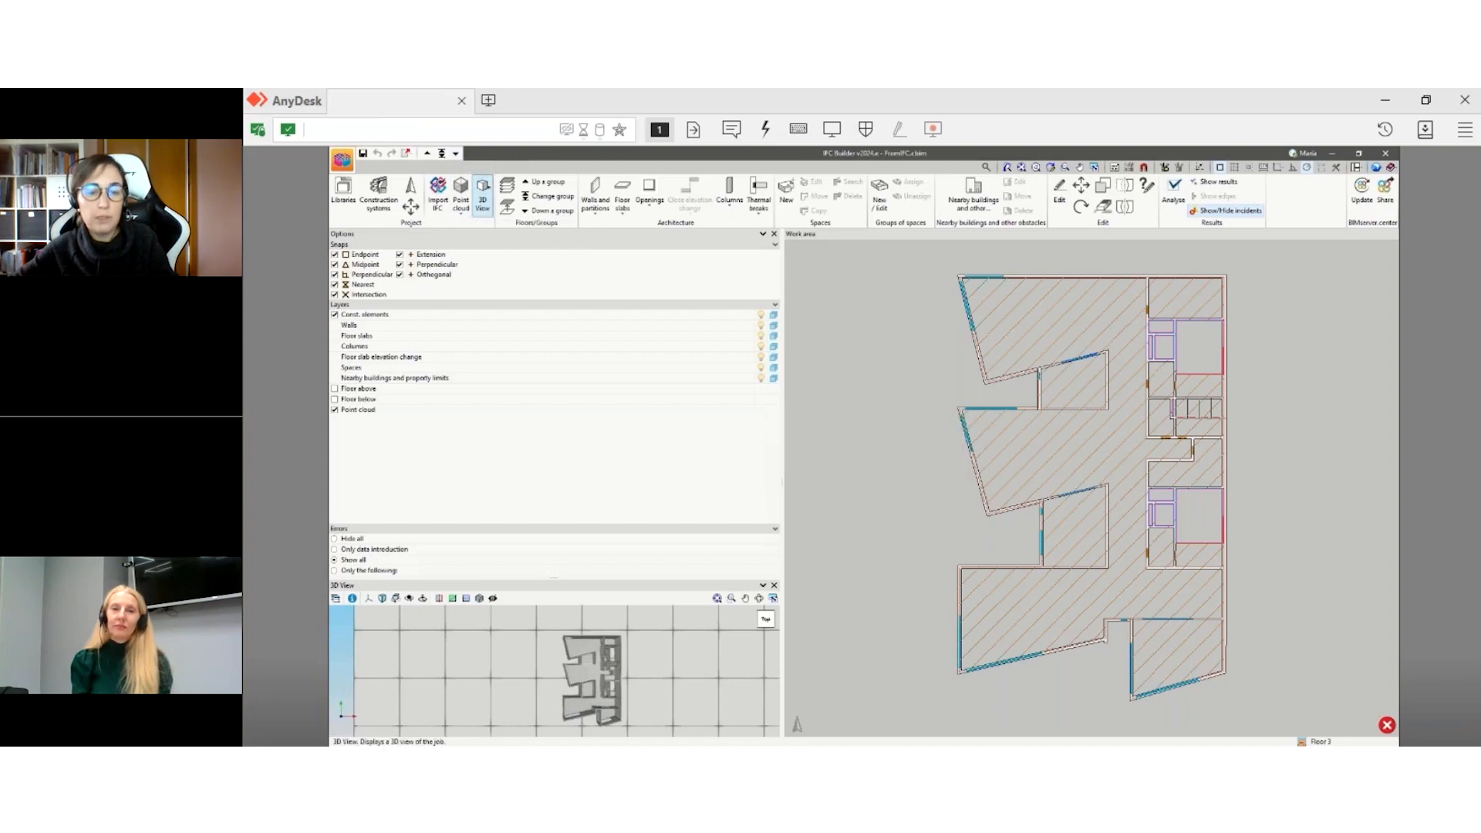
{"action": "middle_click_drag", "start_coordinate": [836, 419], "coordinate": [923, 417]}
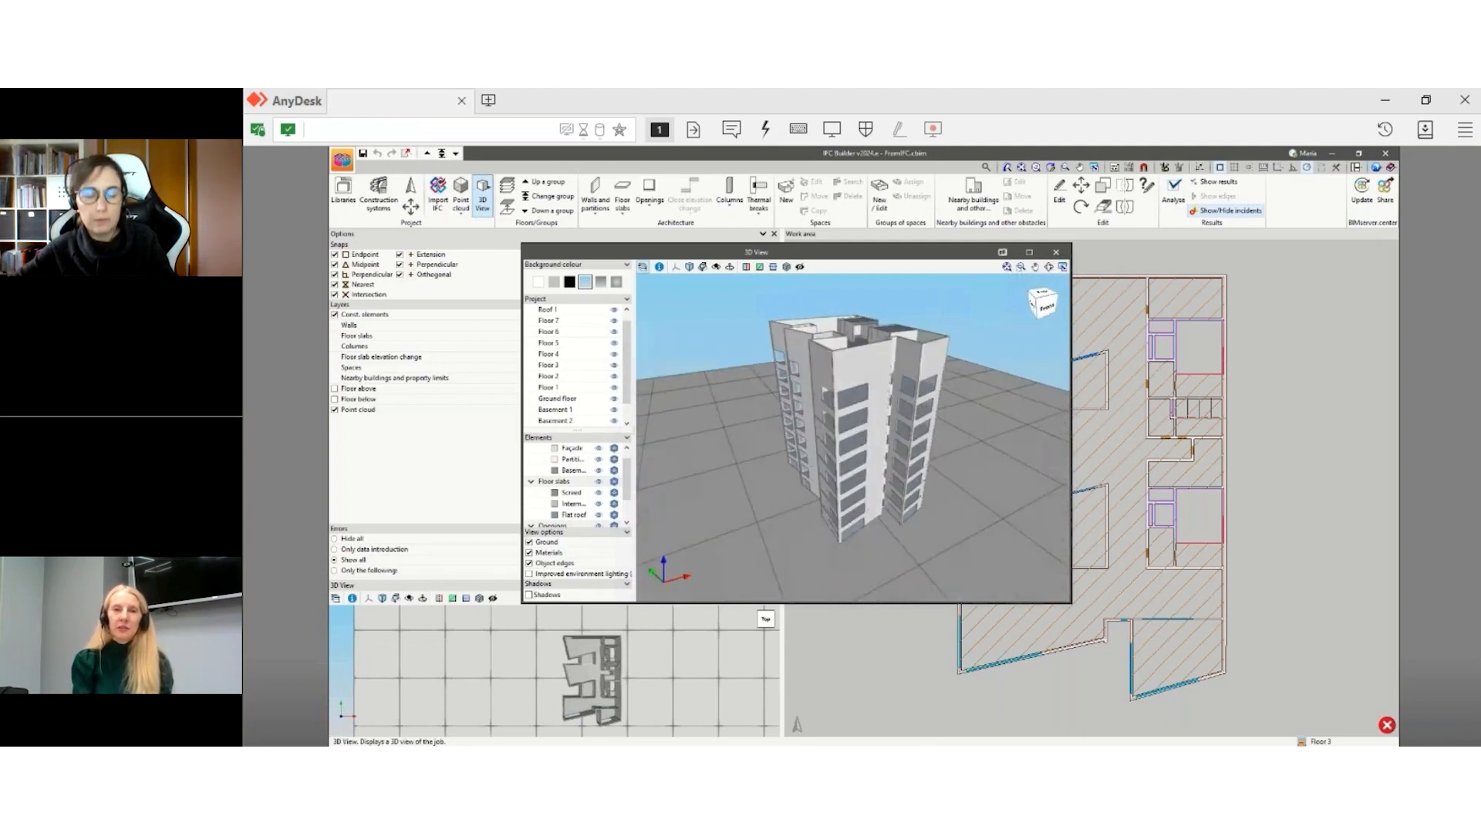
{"action": "left_click", "coordinate": [1056, 252]}
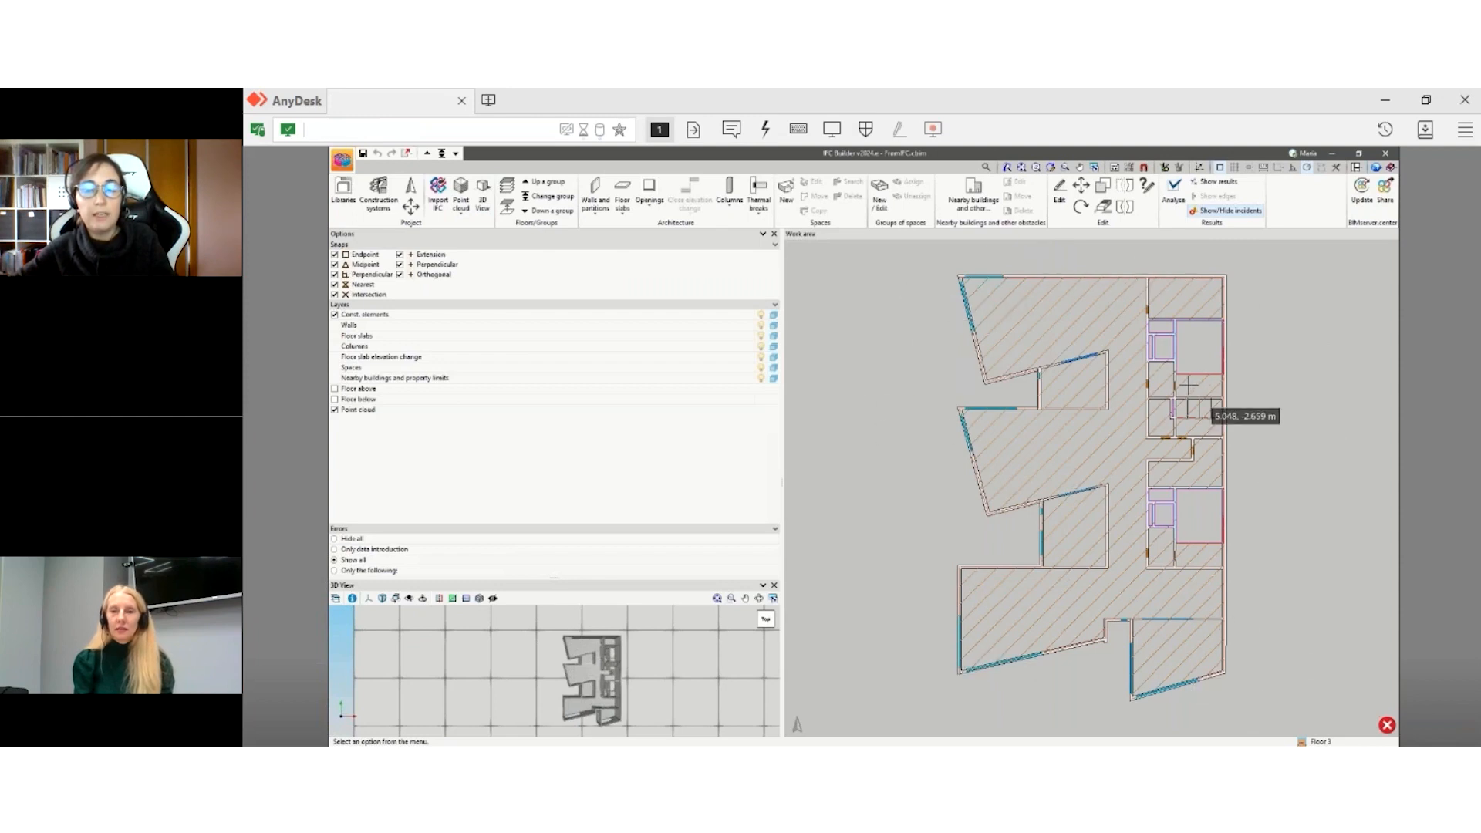
- Switch the work area from the Floor 3 group to the Floor 6 group
{"action": "scroll", "coordinate": [1189, 384], "scroll_direction": "down", "scroll_amount": 2}
{"action": "scroll", "coordinate": [1259, 344], "scroll_direction": "up", "scroll_amount": 3}
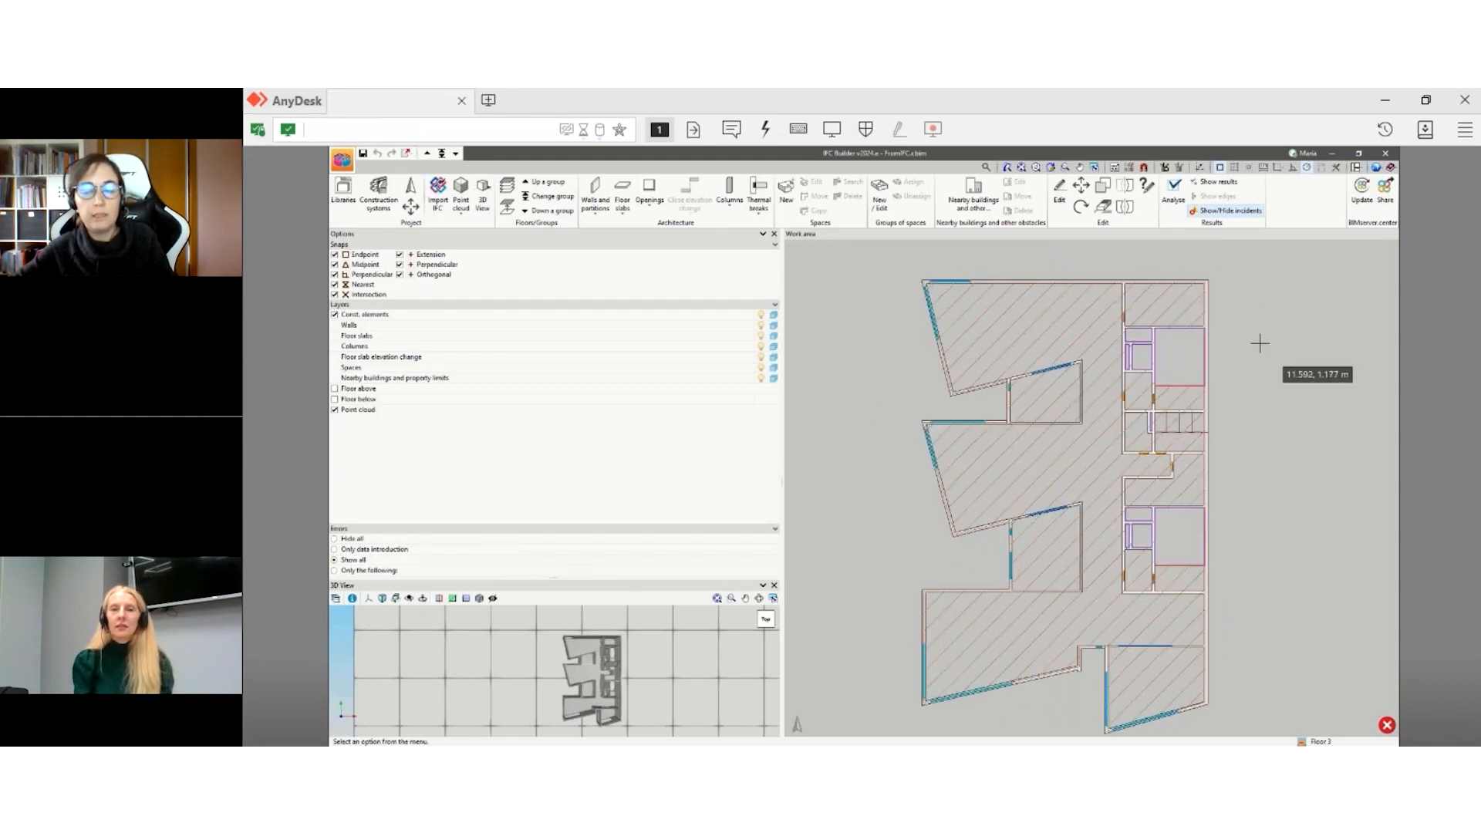
{"action": "scroll", "coordinate": [1259, 343], "scroll_direction": "down", "scroll_amount": 1}
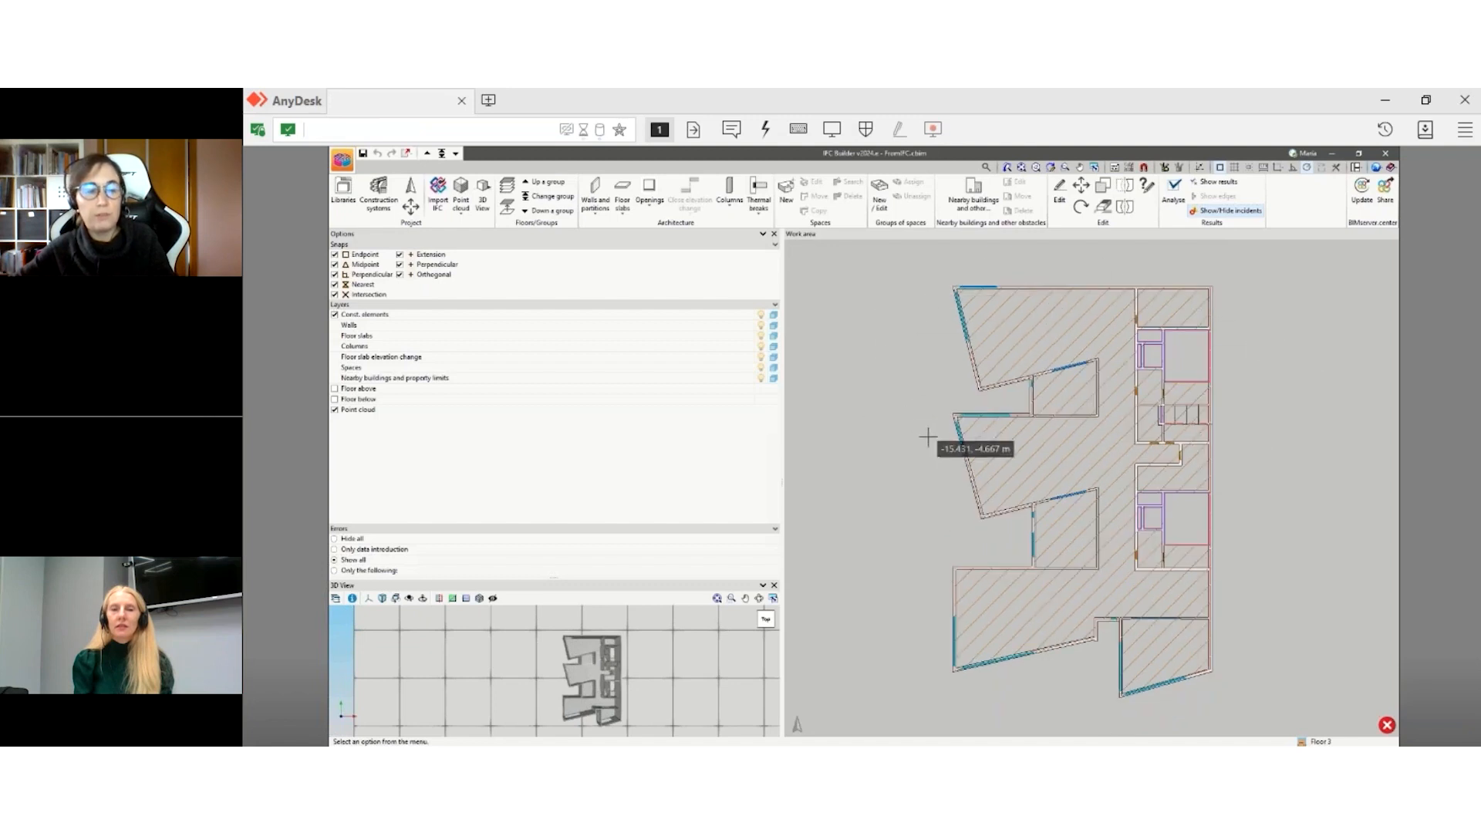
{"action": "left_click", "coordinate": [532, 197]}
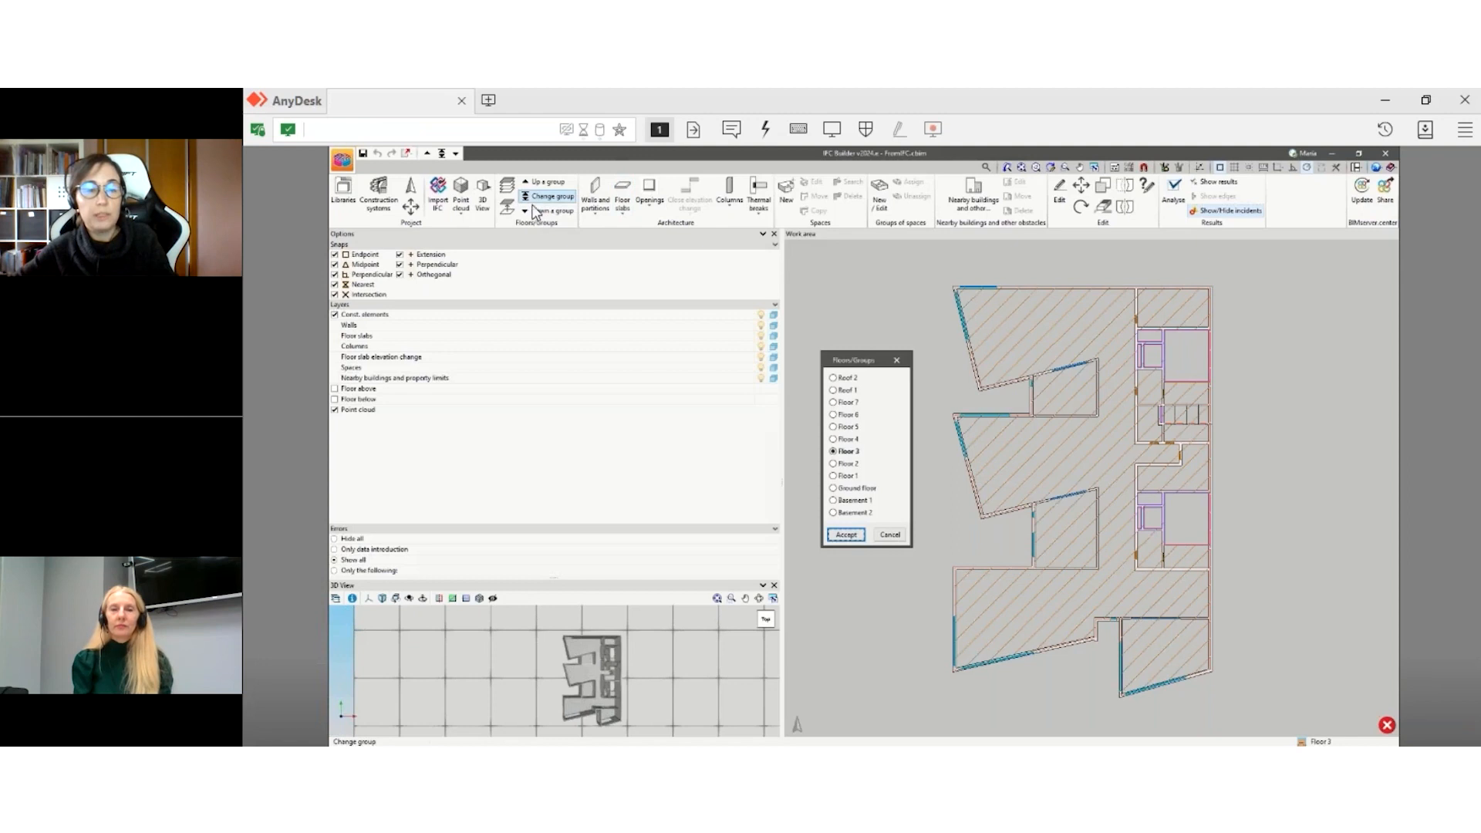
{"action": "left_click", "coordinate": [835, 378]}
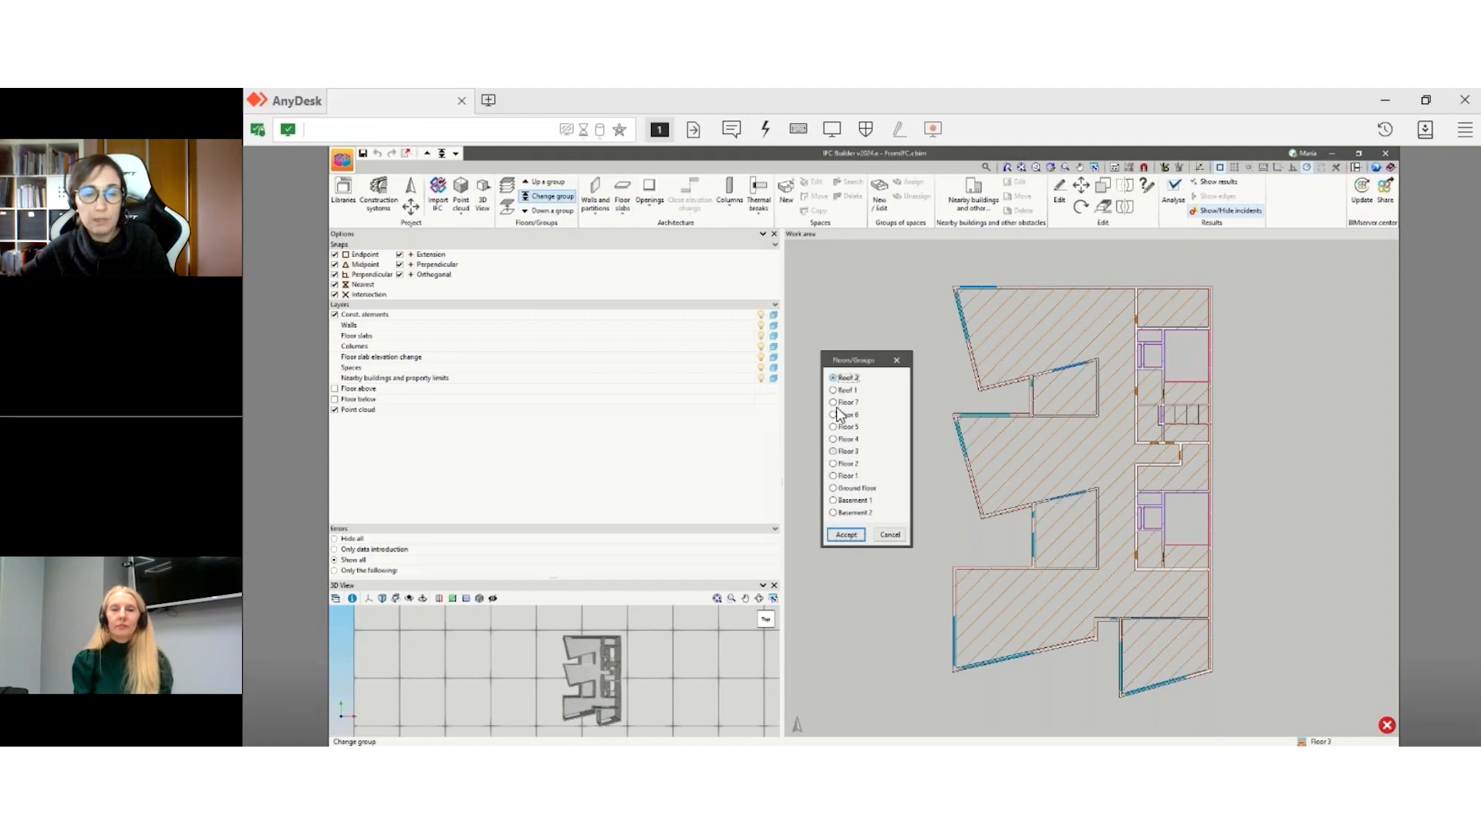
{"action": "left_click", "coordinate": [842, 537]}
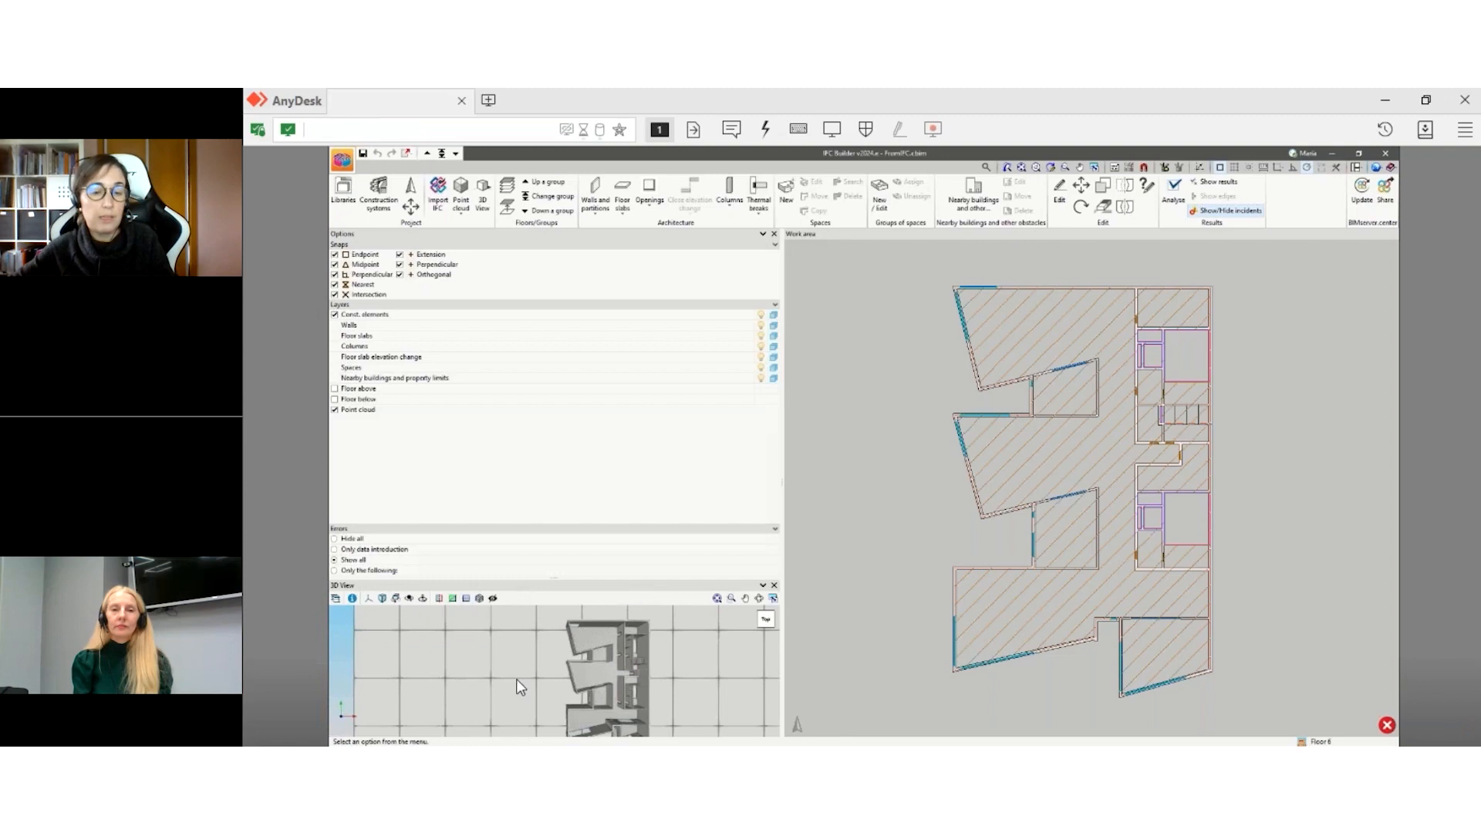
- Collapse the Options pane to enlarge the embedded 3D view, and frame the whole Floor 6 model from above
{"action": "scroll", "coordinate": [591, 625], "scroll_direction": "down", "scroll_amount": 1}
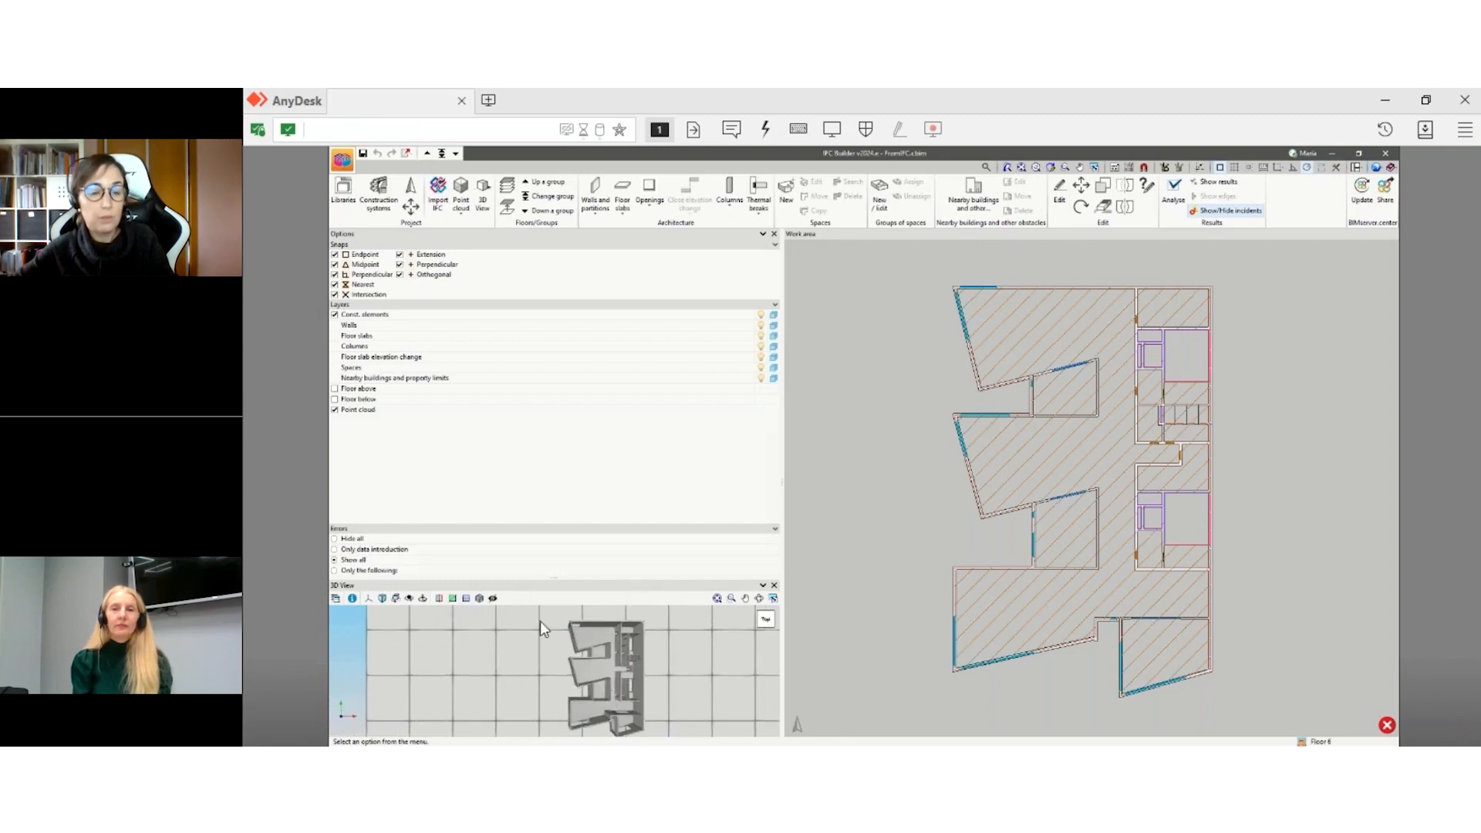
{"action": "scroll", "coordinate": [599, 692], "scroll_direction": "up", "scroll_amount": 1}
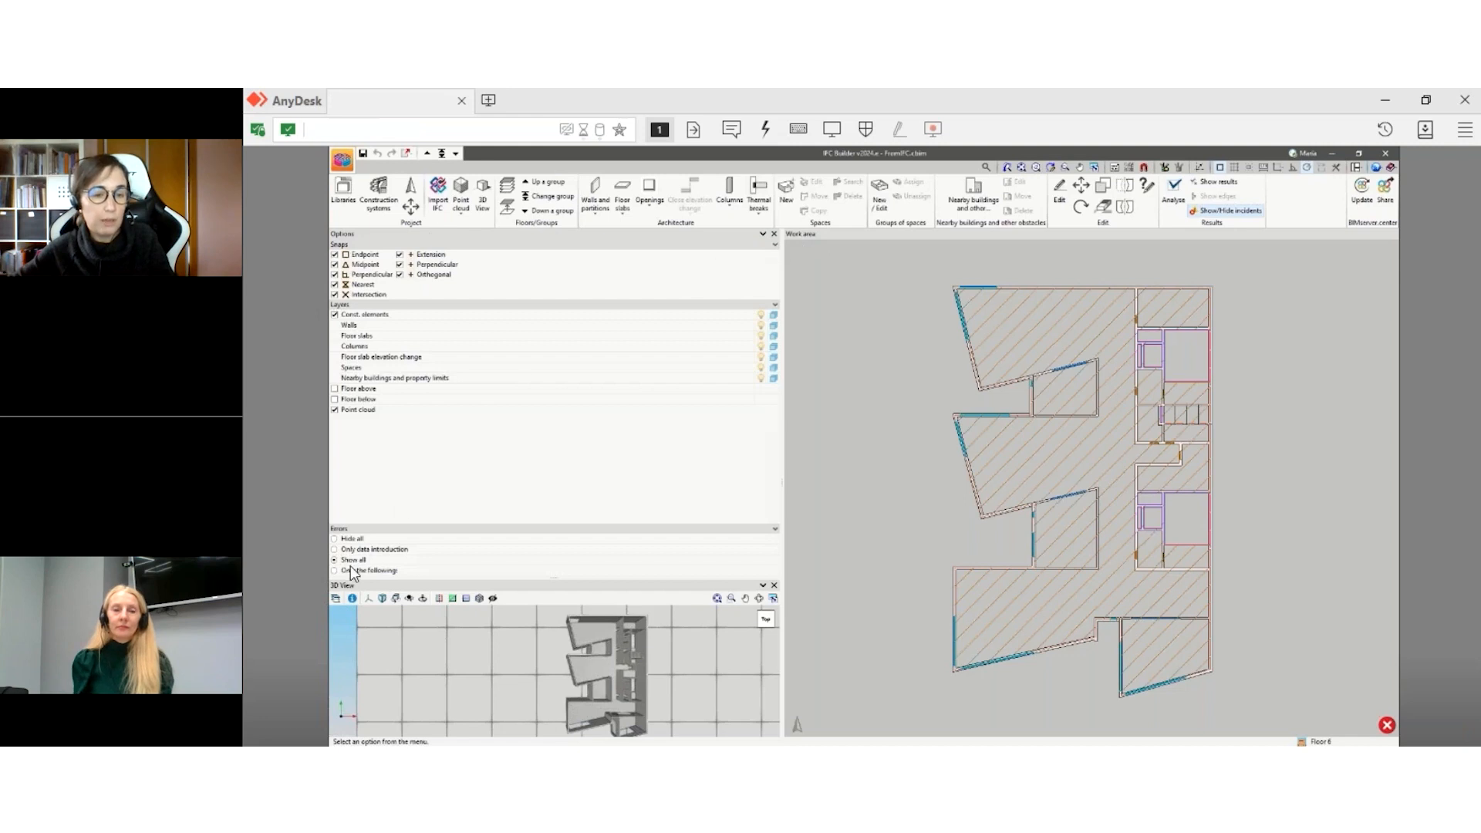
{"action": "left_click", "coordinate": [761, 235]}
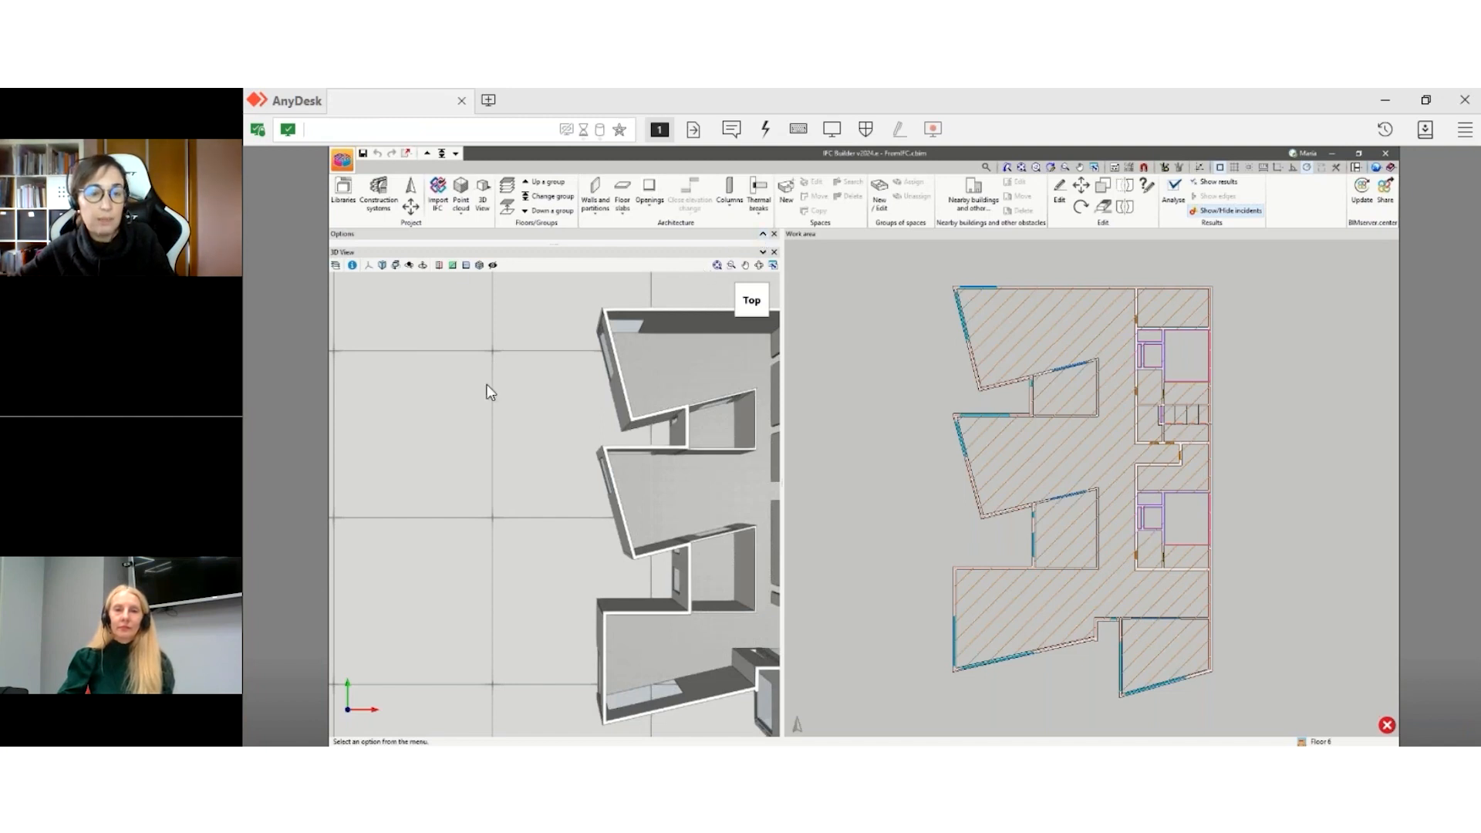
{"action": "scroll", "coordinate": [512, 488], "scroll_direction": "down", "scroll_amount": 2}
{"action": "scroll", "coordinate": [513, 488], "scroll_direction": "down", "scroll_amount": 2}
{"action": "scroll", "coordinate": [697, 482], "scroll_direction": "up", "scroll_amount": 3}
{"action": "scroll", "coordinate": [1103, 557], "scroll_direction": "down", "scroll_amount": 1}
{"action": "scroll", "coordinate": [1103, 557], "scroll_direction": "down", "scroll_amount": 1}
{"action": "scroll", "coordinate": [1081, 537], "scroll_direction": "up", "scroll_amount": 1}
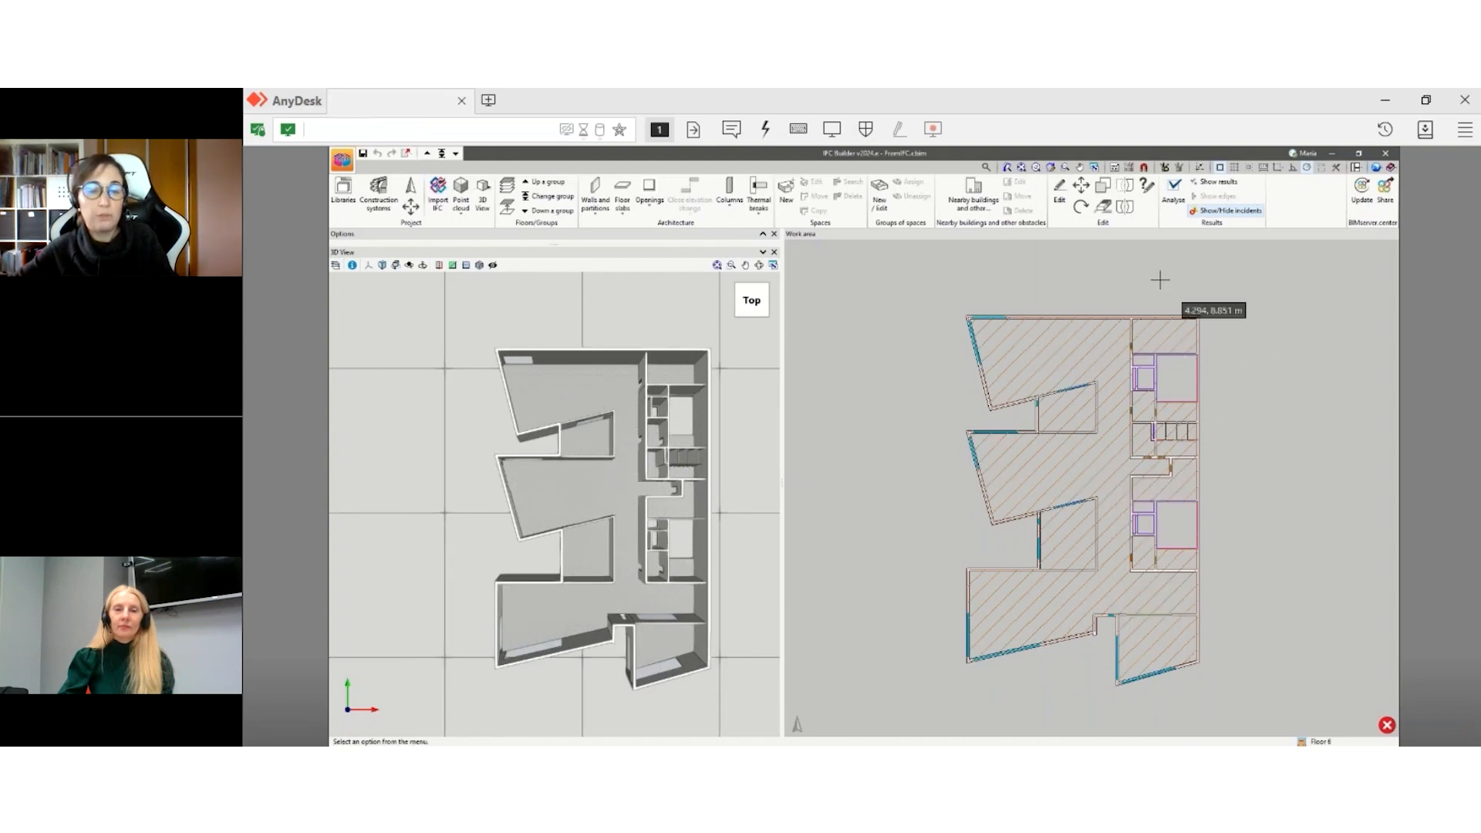
- Draw a short 20 cm partition on Floor 6, perpendicular from the upper external wall into the large room, and check it in the embedded 3D view
{"action": "scroll", "coordinate": [1156, 276], "scroll_direction": "up", "scroll_amount": 1}
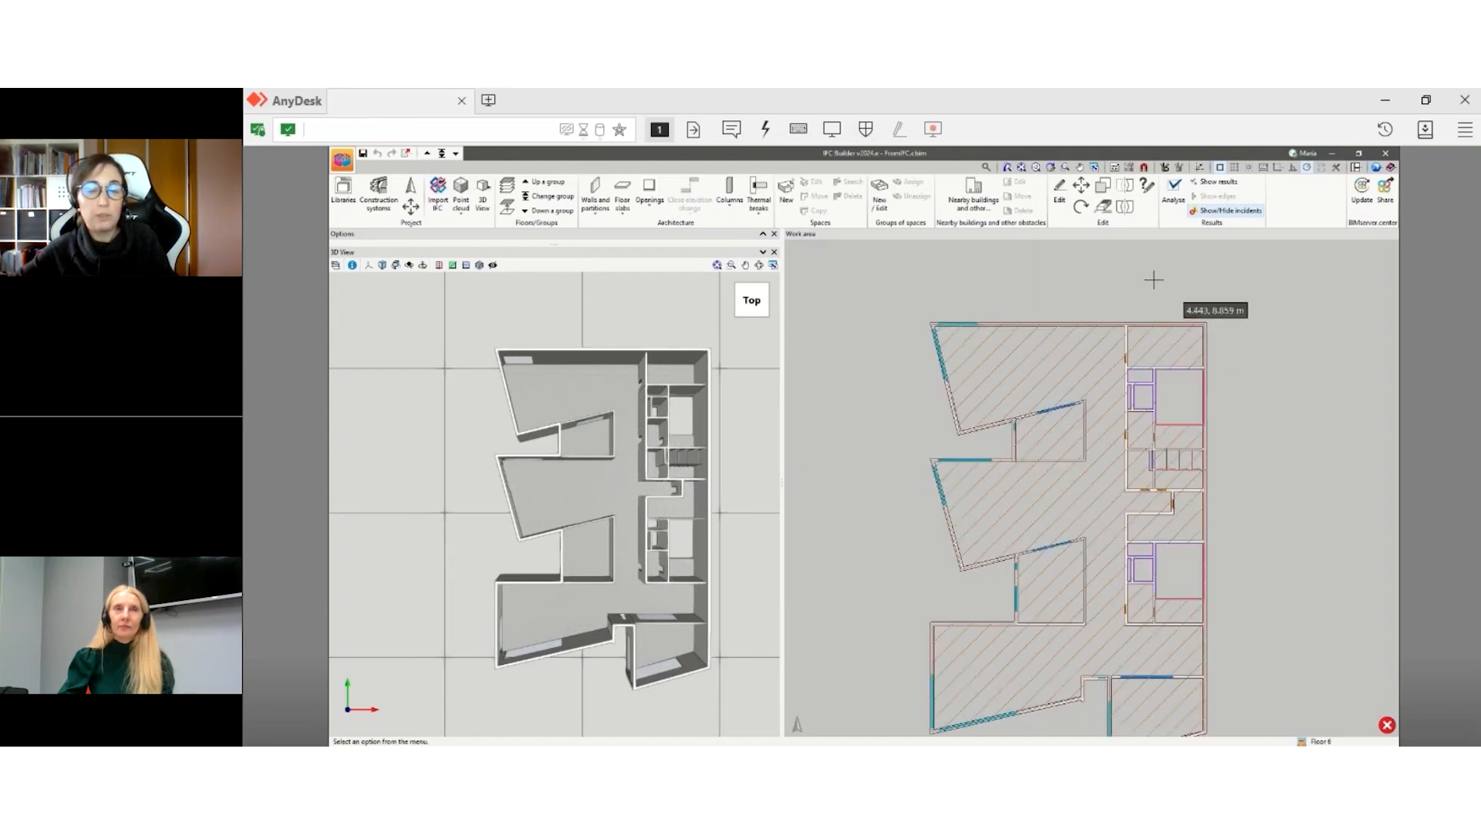
{"action": "left_click", "coordinate": [594, 202]}
{"action": "left_click", "coordinate": [607, 262]}
{"action": "left_click", "coordinate": [865, 446]}
{"action": "left_click", "coordinate": [848, 468]}
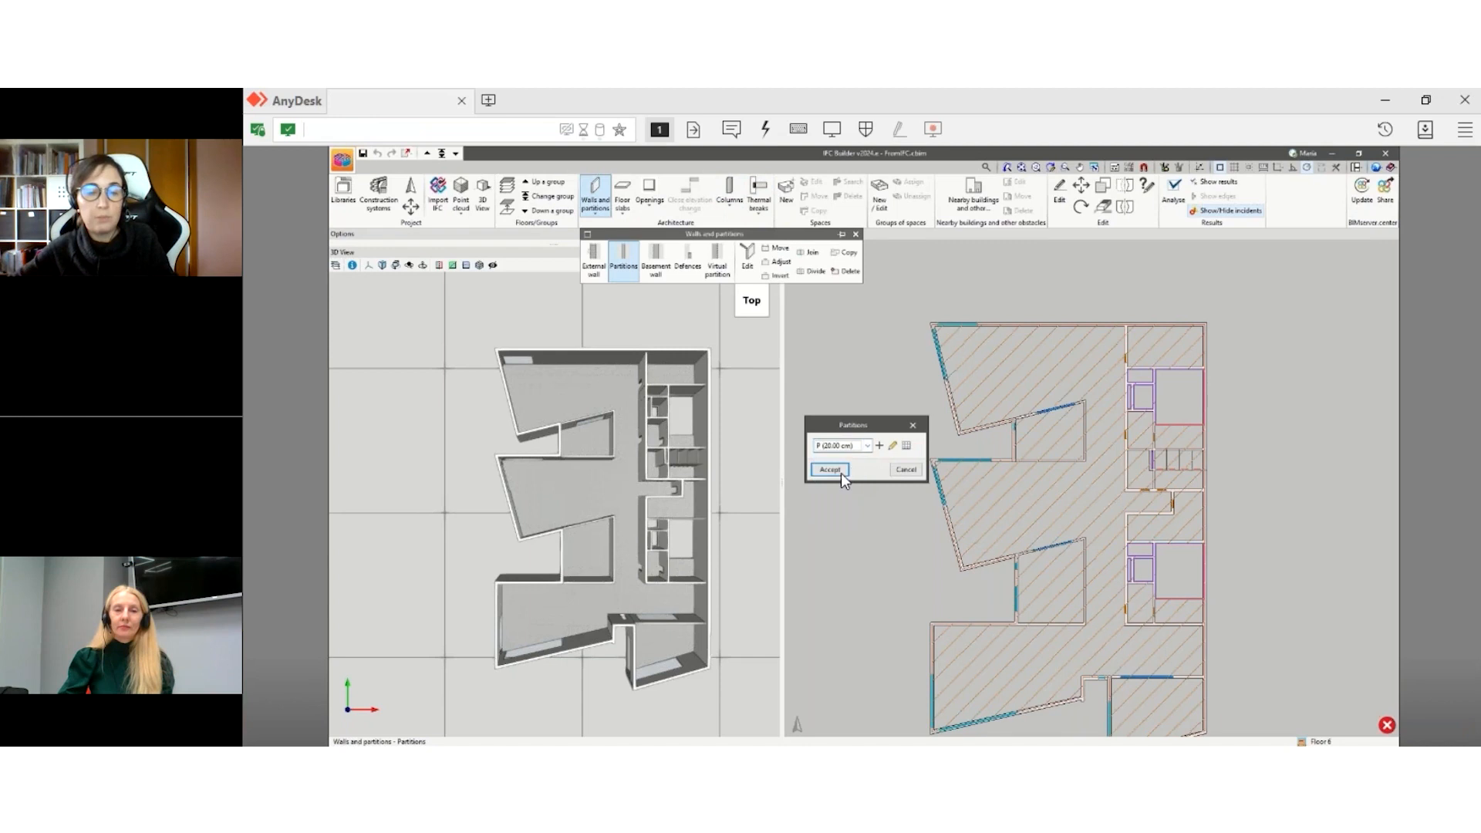
{"action": "left_click", "coordinate": [830, 470]}
{"action": "scroll", "coordinate": [1042, 329], "scroll_direction": "up", "scroll_amount": 3}
{"action": "left_click", "coordinate": [1041, 327]}
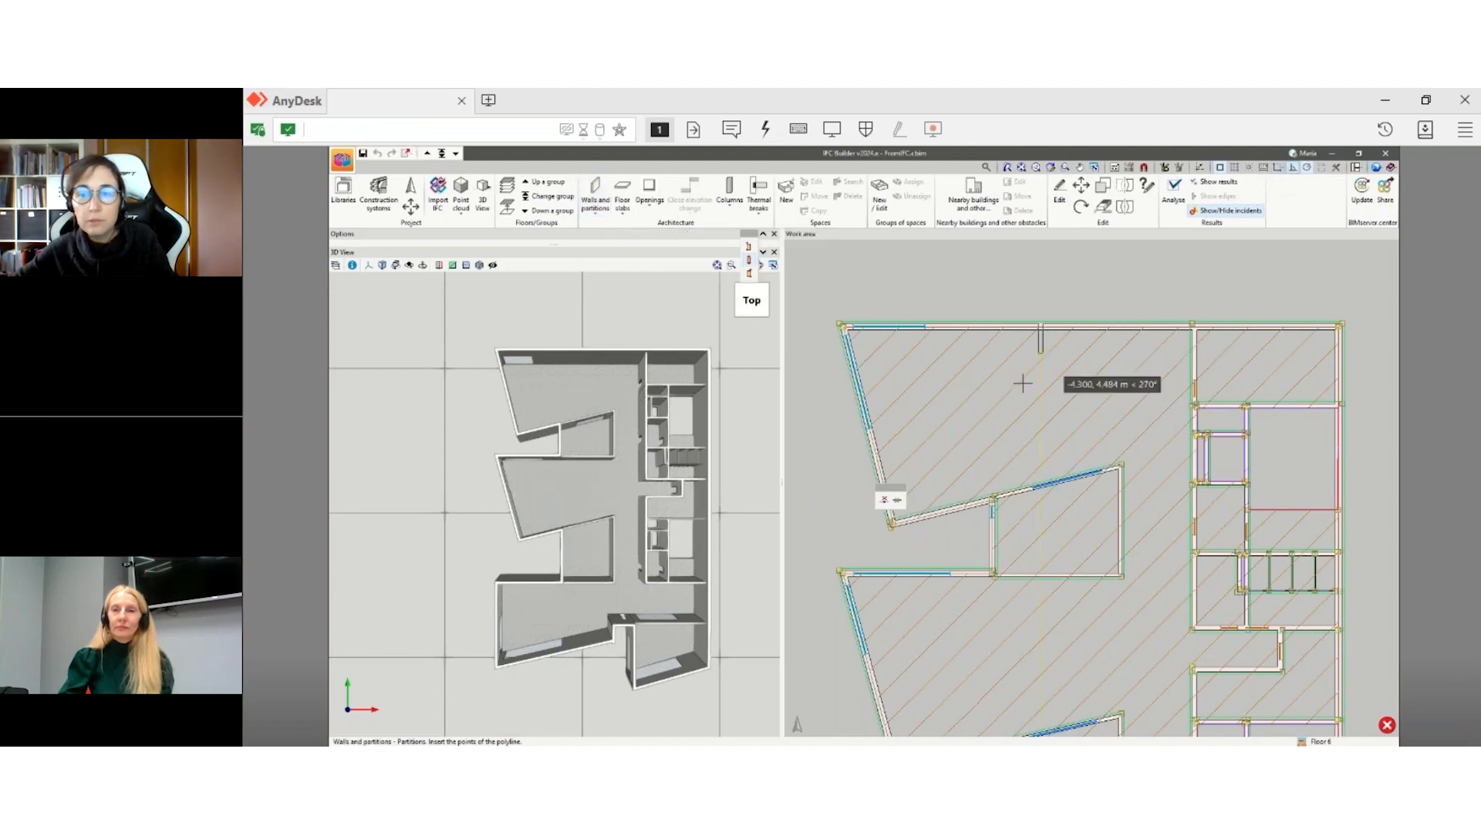
{"action": "left_click", "coordinate": [1023, 384]}
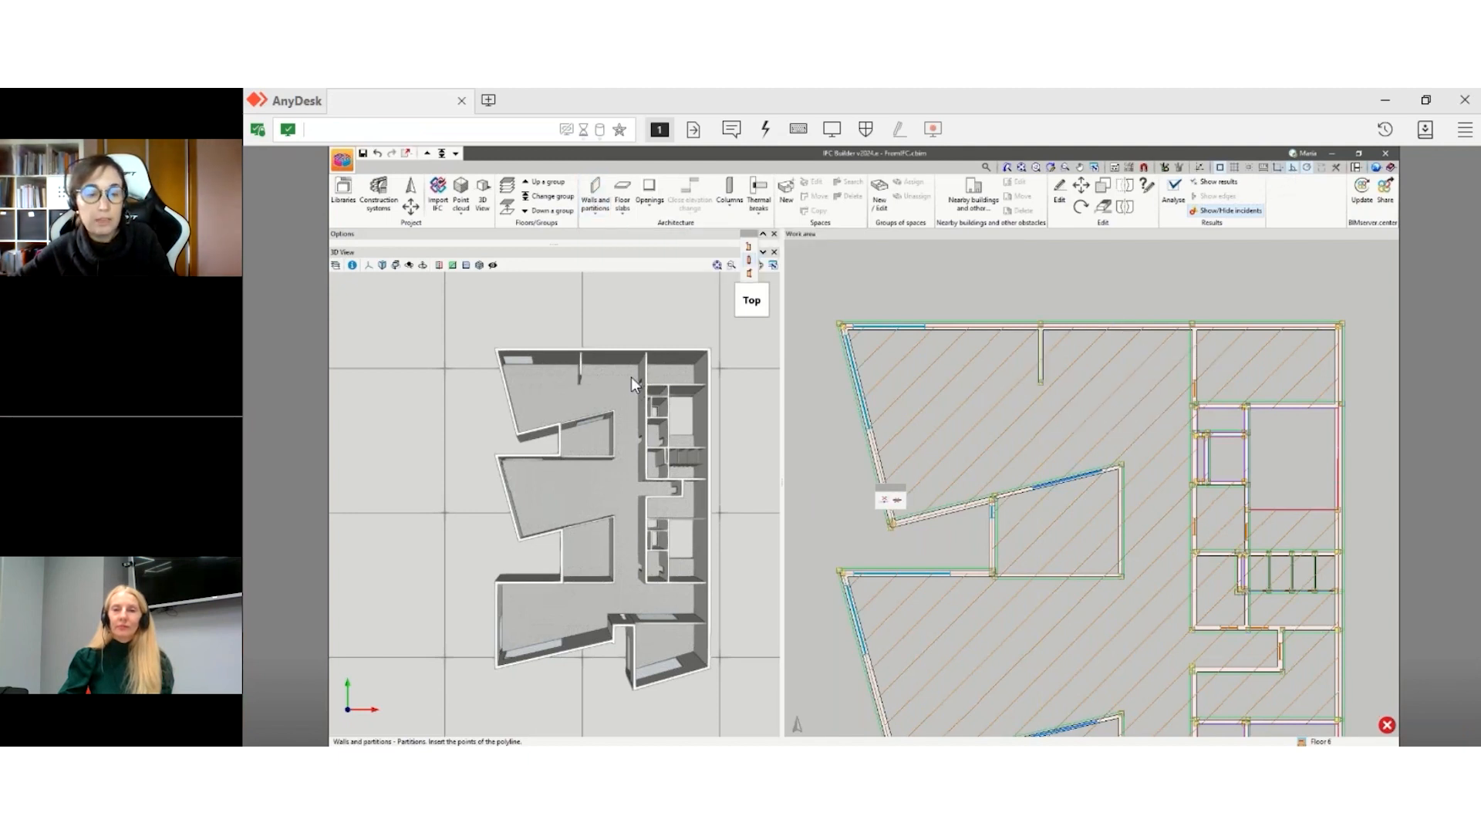
{"action": "scroll", "coordinate": [562, 377], "scroll_direction": "up", "scroll_amount": 2}
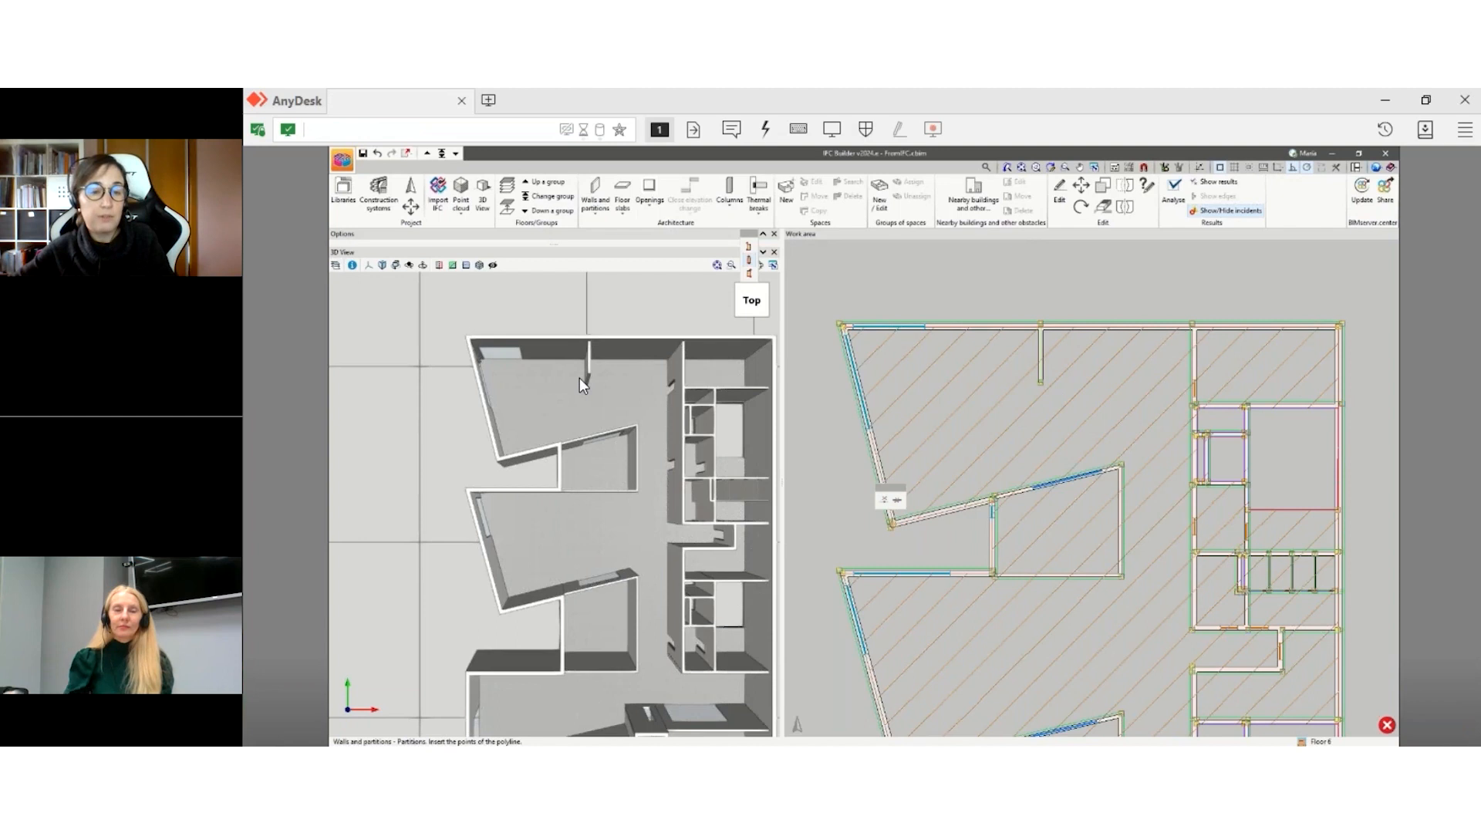
{"action": "middle_click_drag", "start_coordinate": [586, 378], "coordinate": [617, 370]}
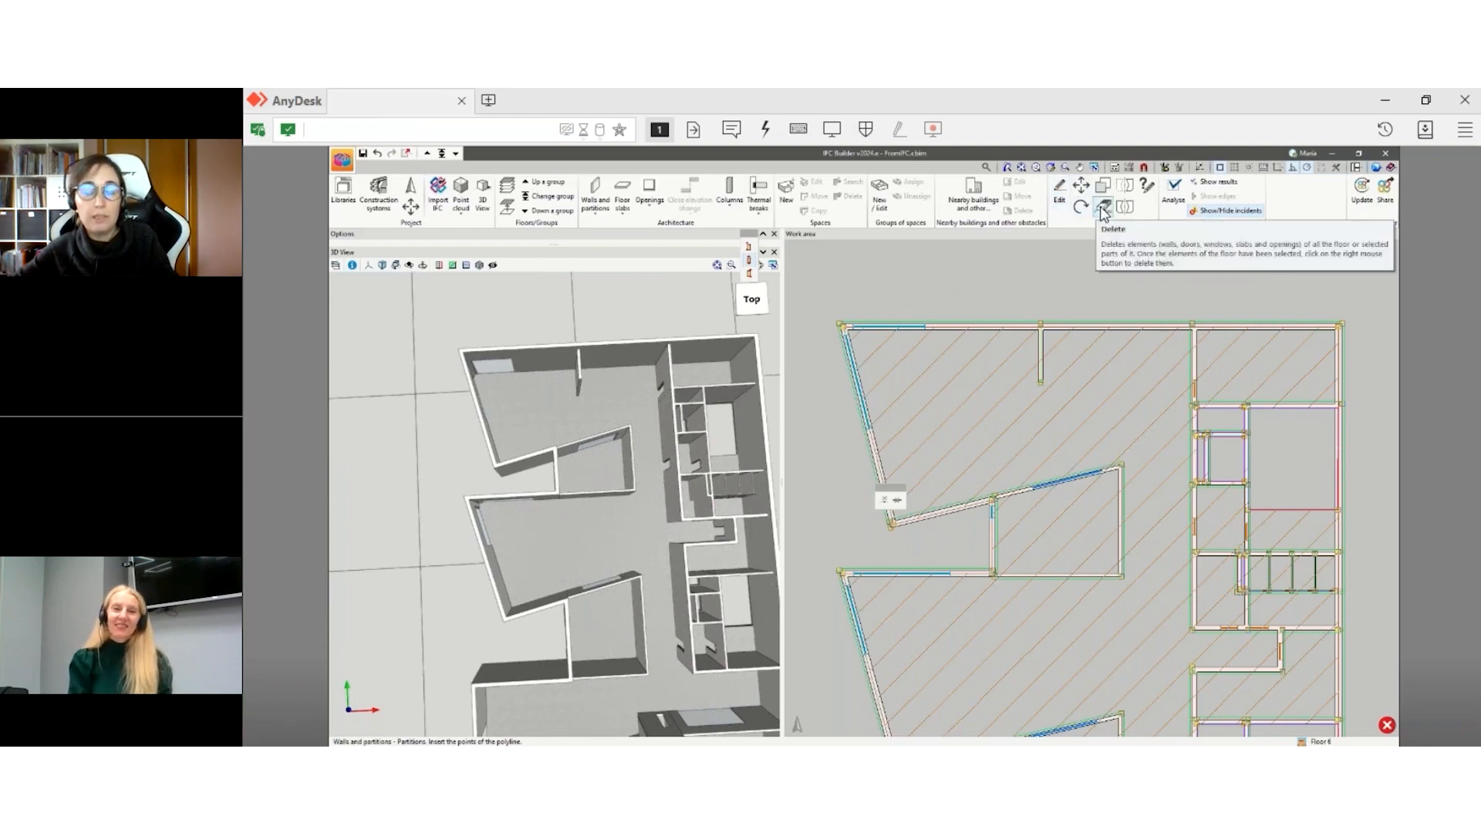
{"action": "scroll", "coordinate": [680, 511], "scroll_direction": "down", "scroll_amount": 3}
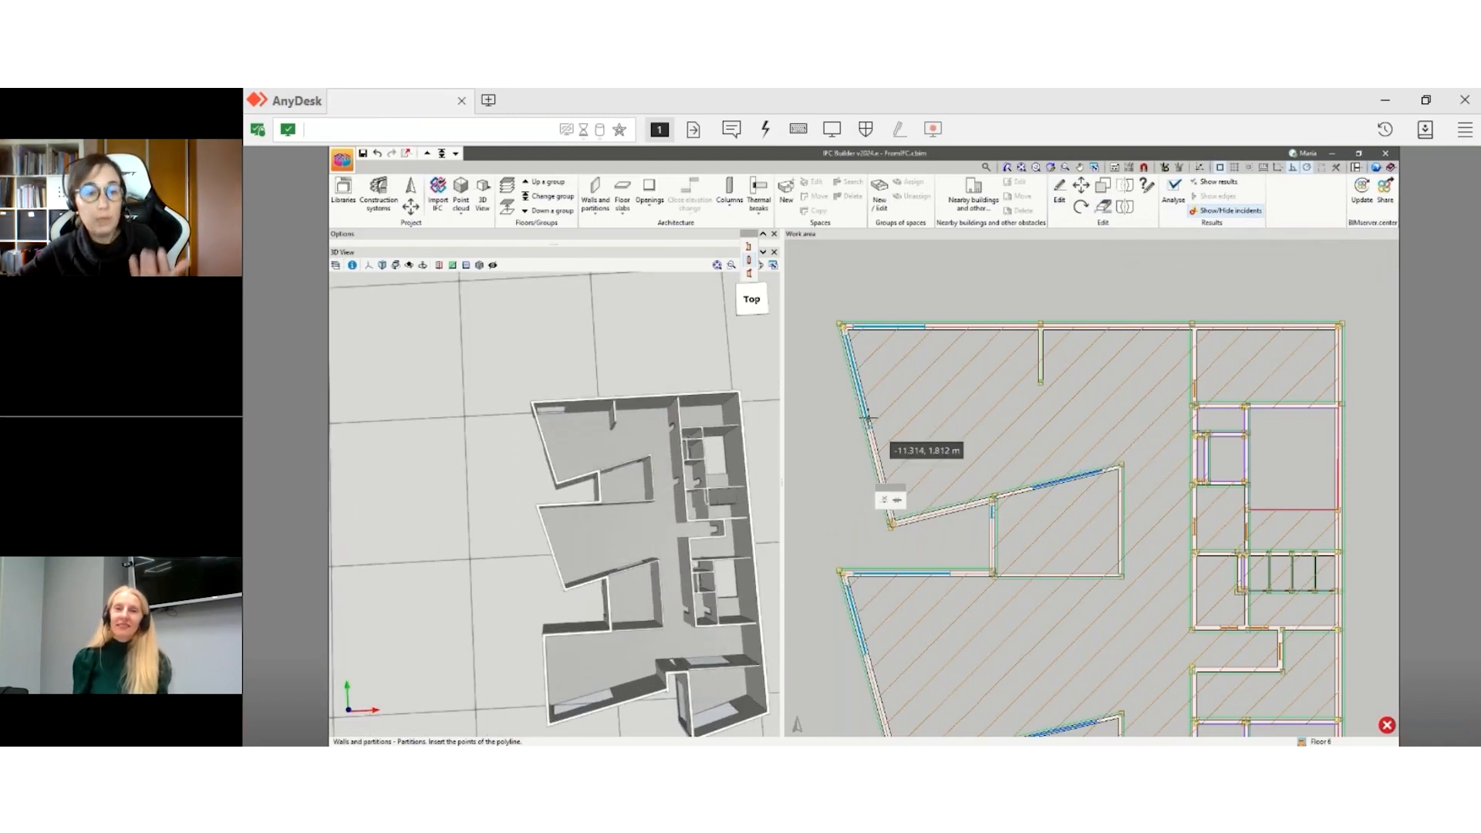
- Inspect the building's facade in a separate 3D view showing all floors, and close that view
{"action": "left_click", "coordinate": [483, 205]}
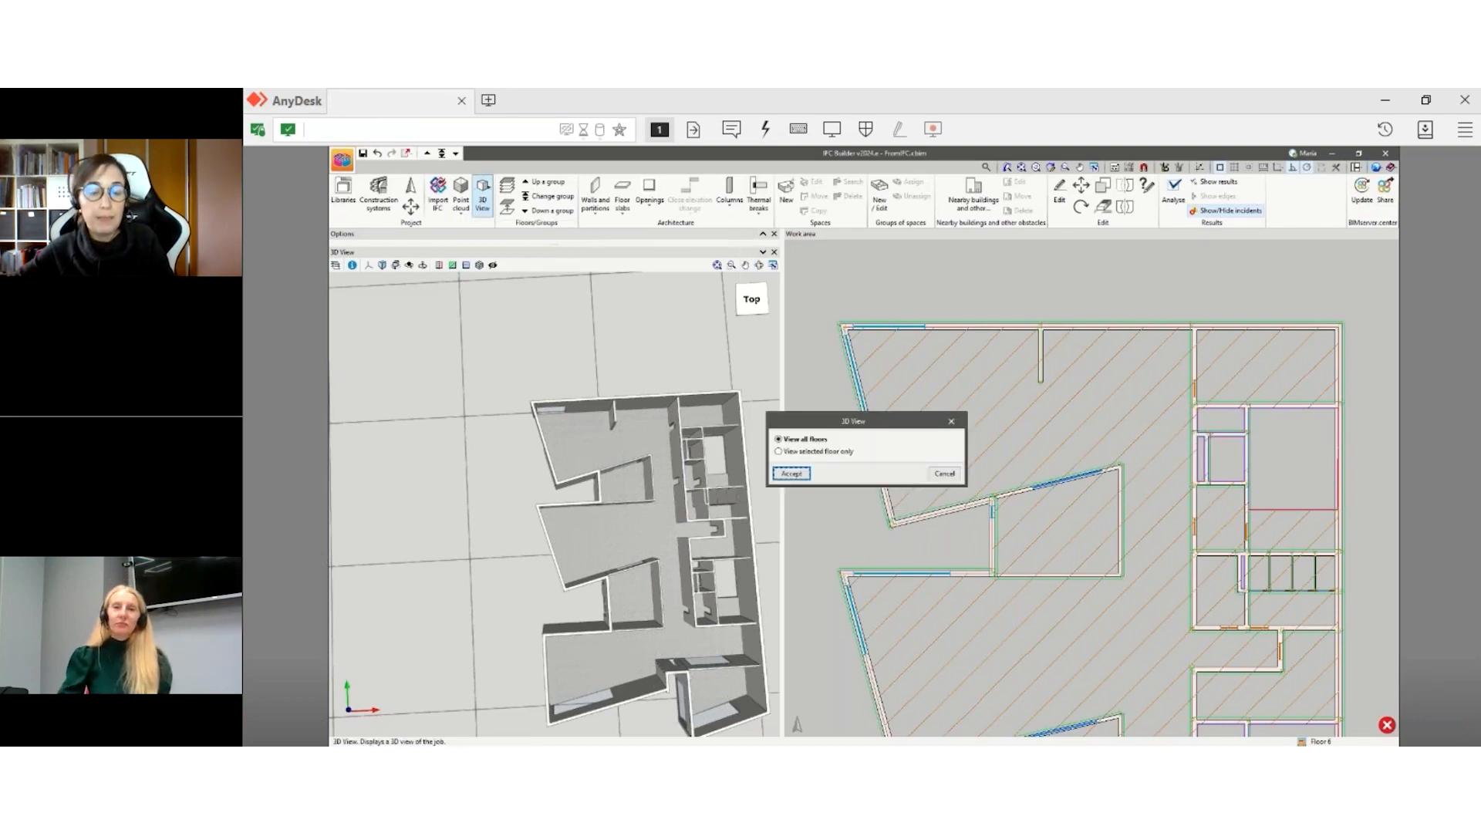
{"action": "left_click", "coordinate": [803, 453]}
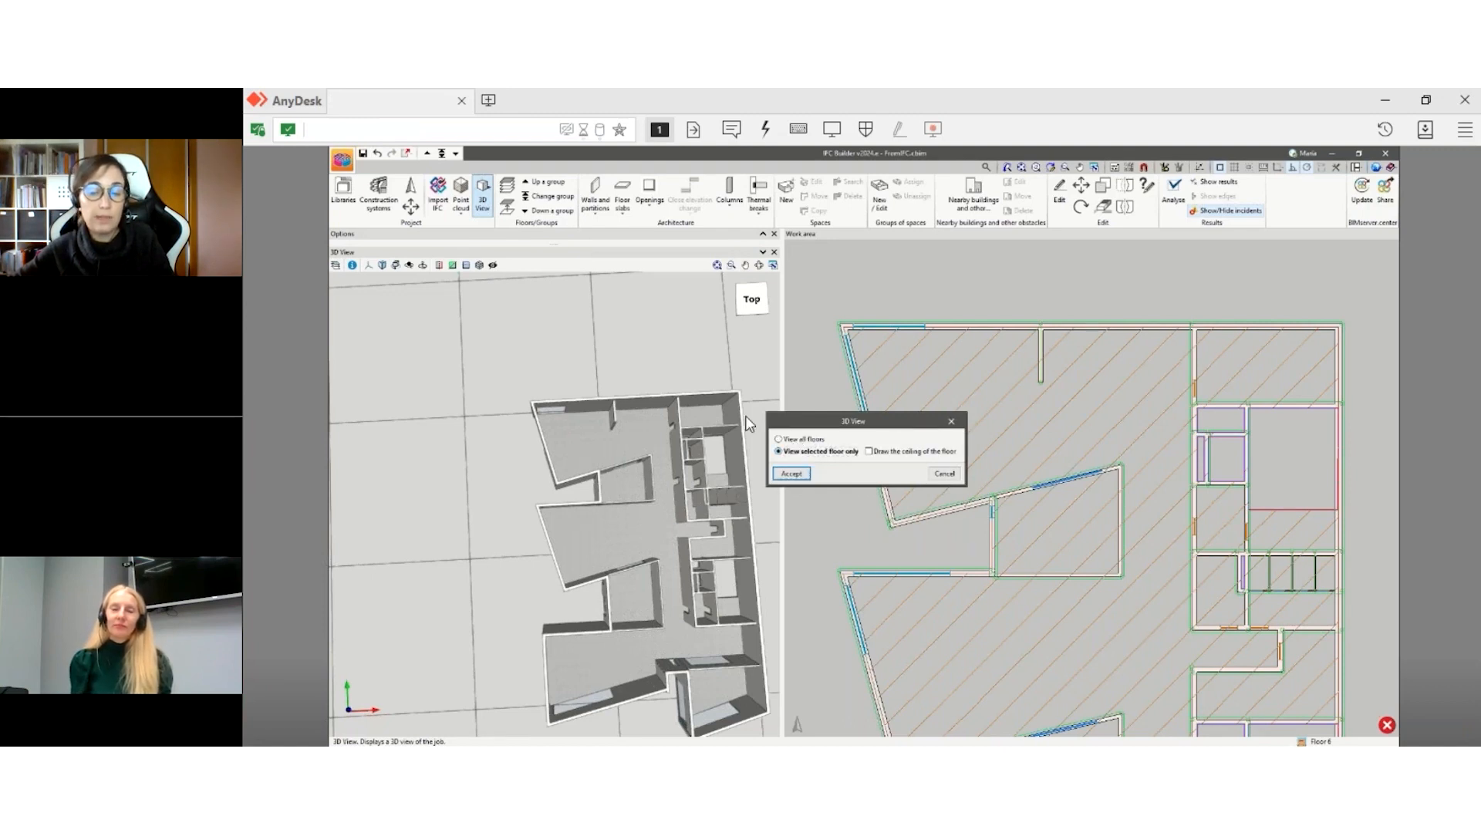
{"action": "left_click", "coordinate": [805, 439]}
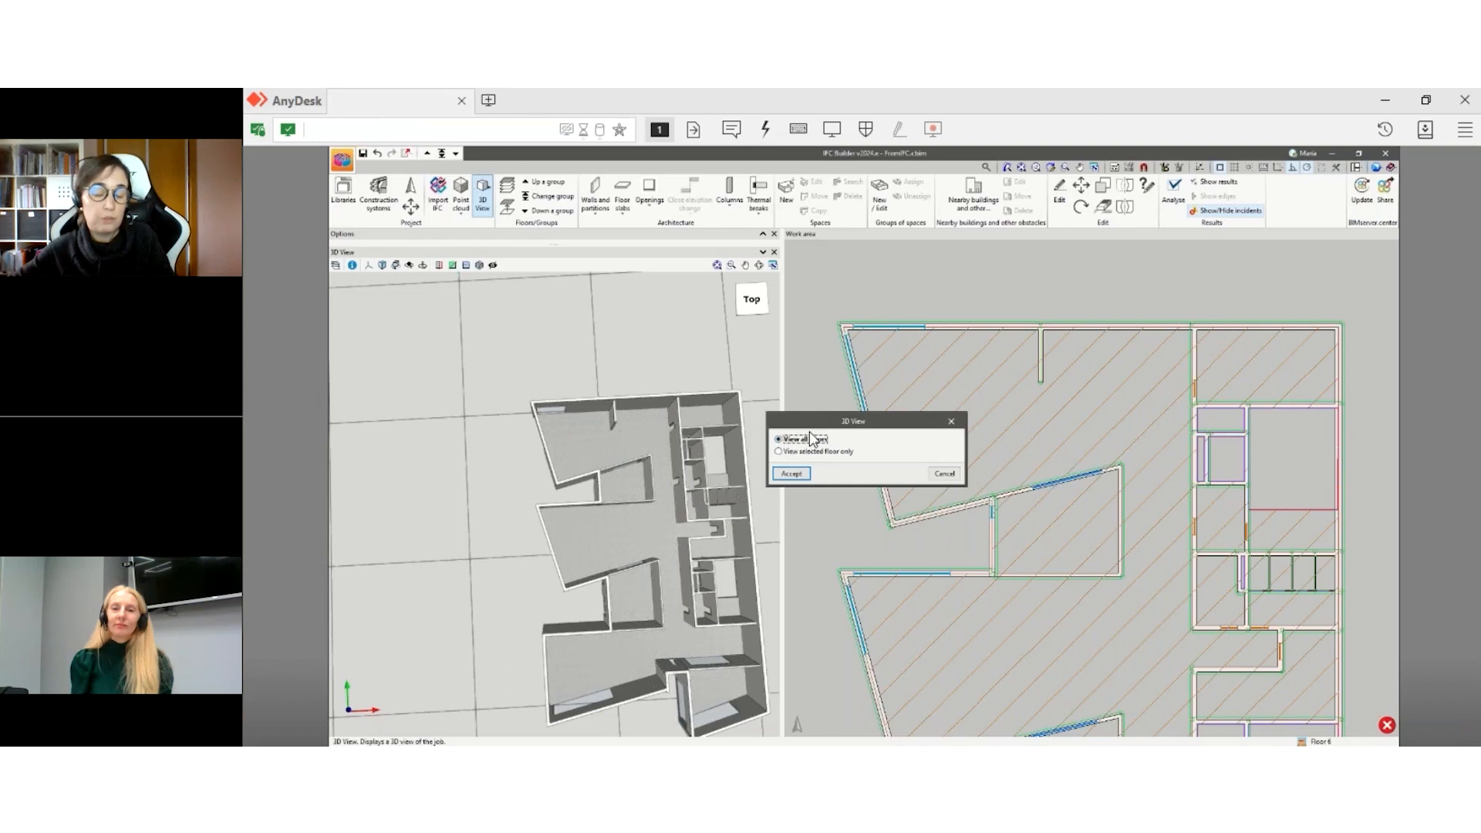
{"action": "left_click", "coordinate": [785, 475]}
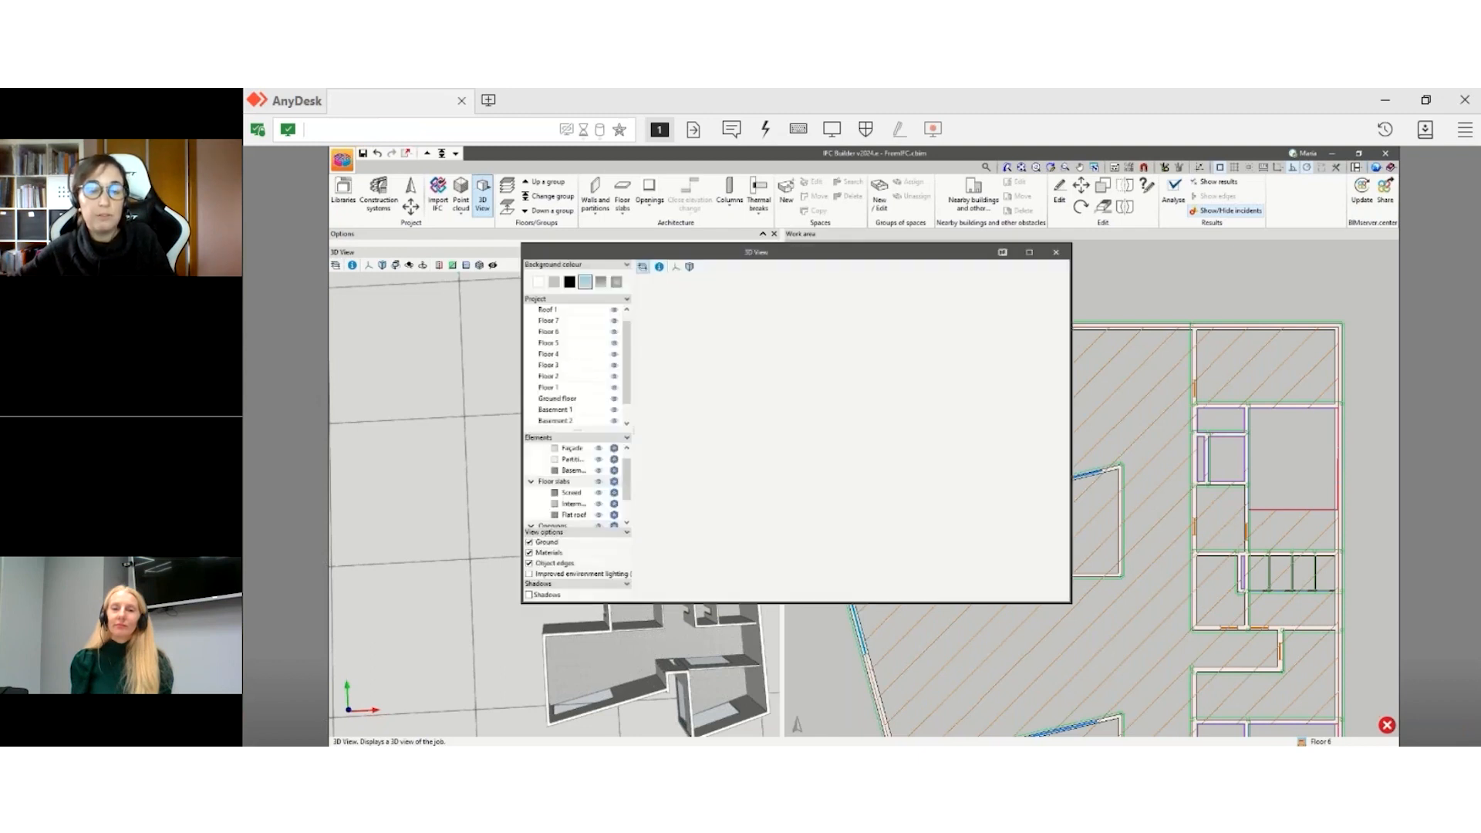
{"action": "scroll", "coordinate": [846, 414], "scroll_direction": "up", "scroll_amount": 3}
{"action": "scroll", "coordinate": [847, 414], "scroll_direction": "down", "scroll_amount": 2}
{"action": "middle_click_drag", "start_coordinate": [846, 414], "coordinate": [856, 462]}
{"action": "scroll", "coordinate": [857, 462], "scroll_direction": "up", "scroll_amount": 5}
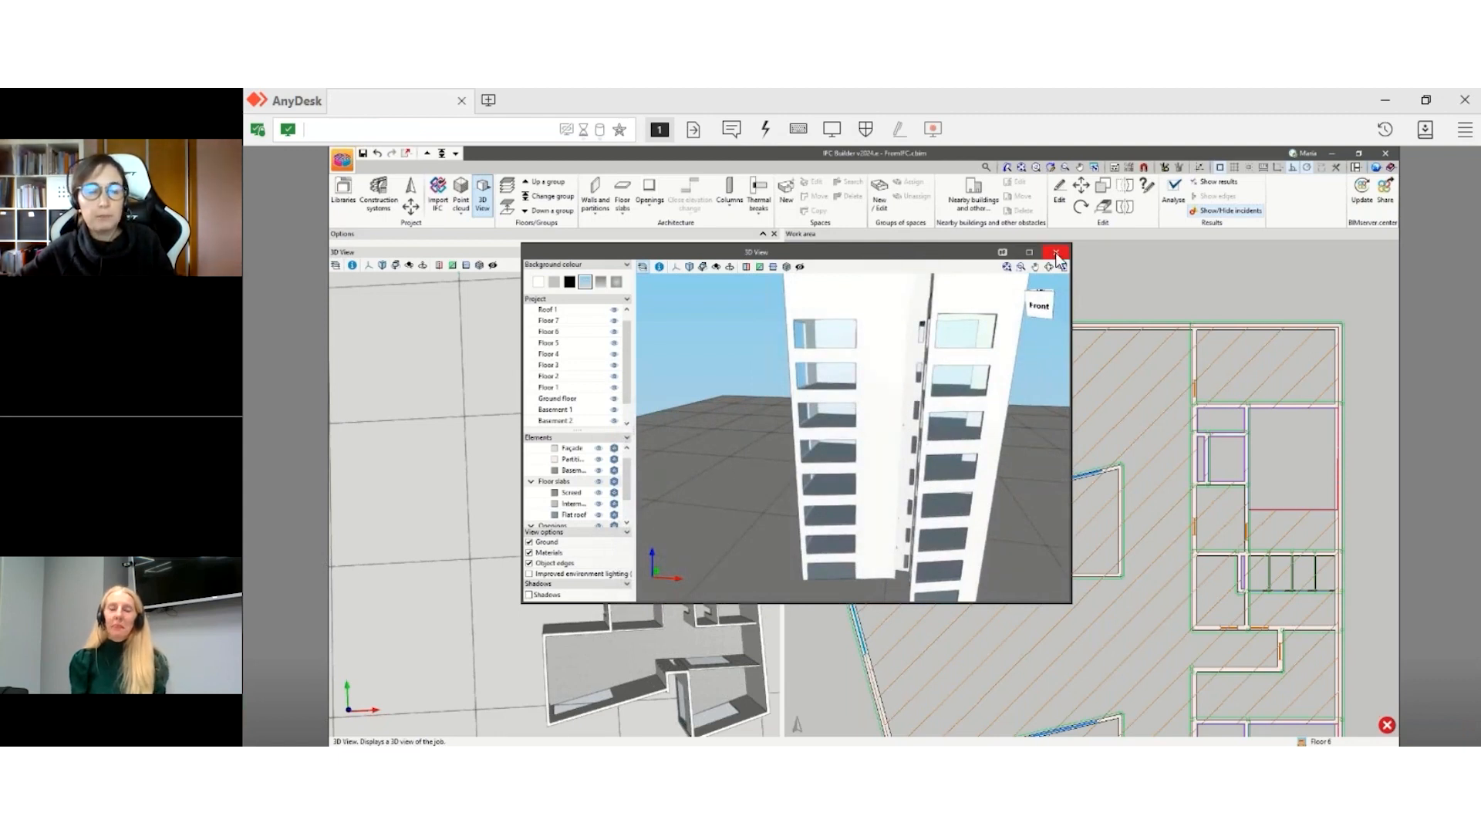
{"action": "left_click", "coordinate": [1055, 252]}
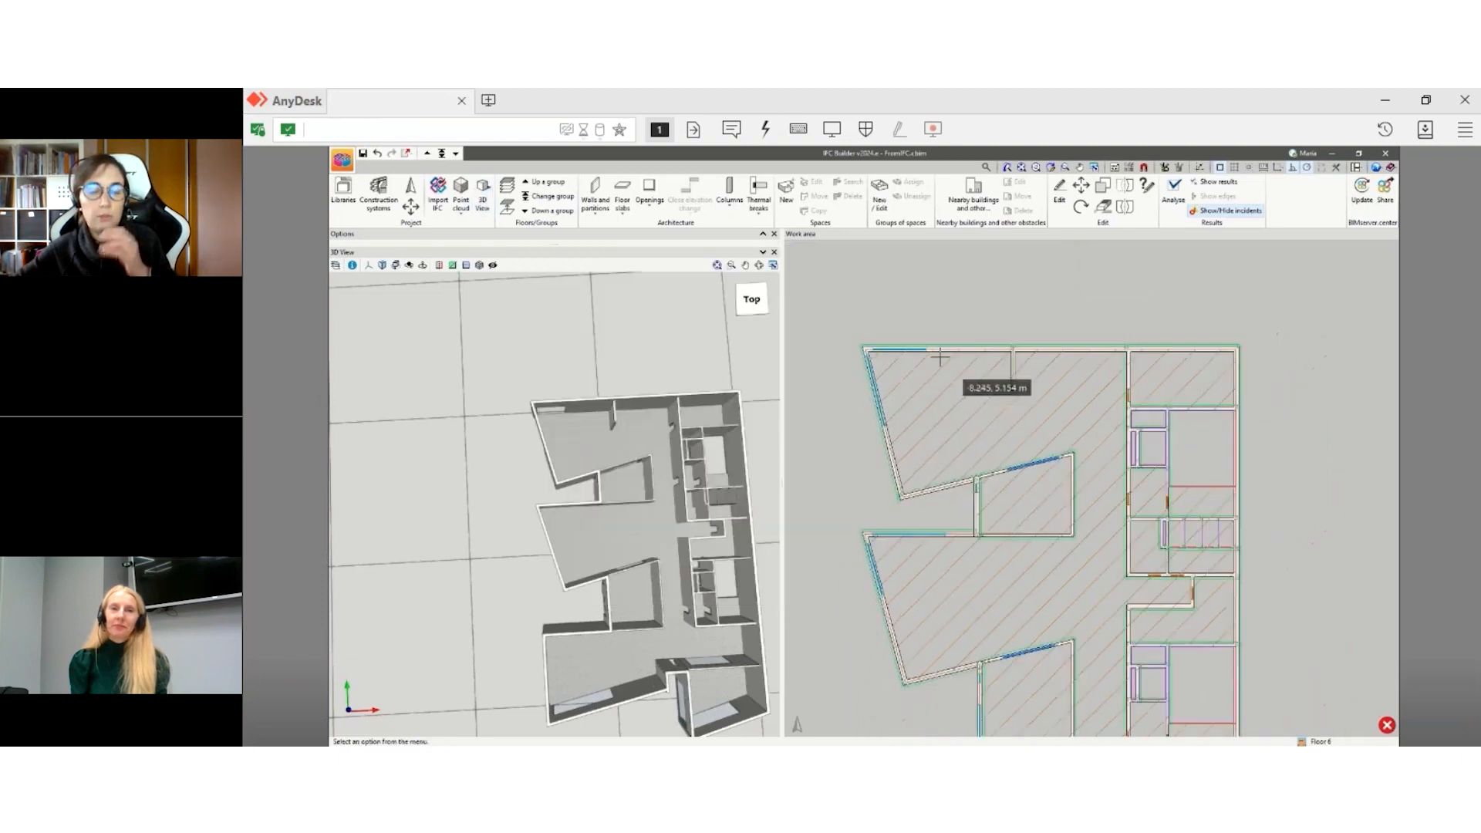
- Open the large intermediate floor slab on Floor 6 for editing to examine its type, and close it without changes
{"action": "scroll", "coordinate": [1030, 436], "scroll_direction": "down", "scroll_amount": 4}
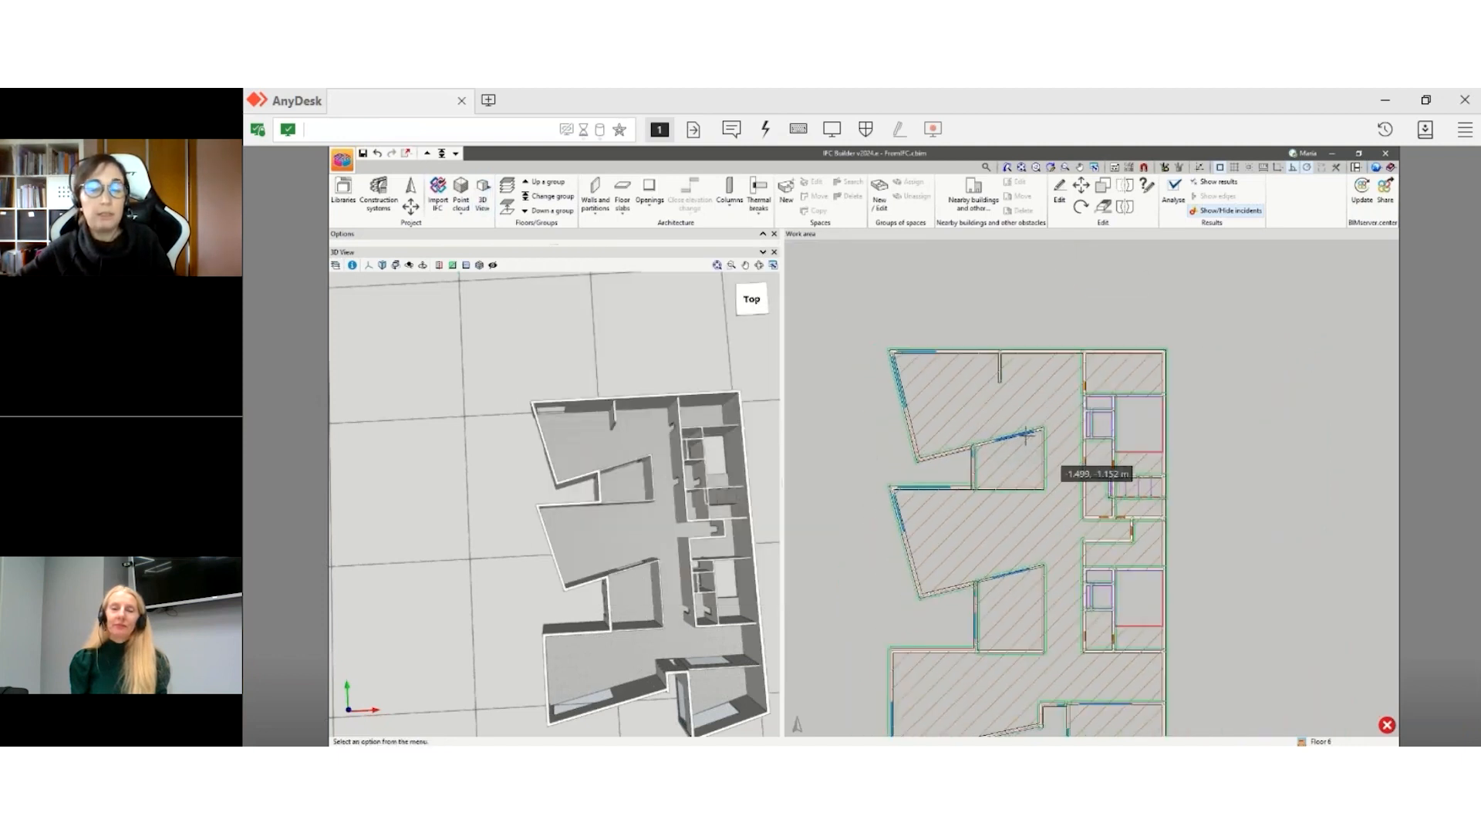
{"action": "scroll", "coordinate": [1166, 615], "scroll_direction": "up", "scroll_amount": 1}
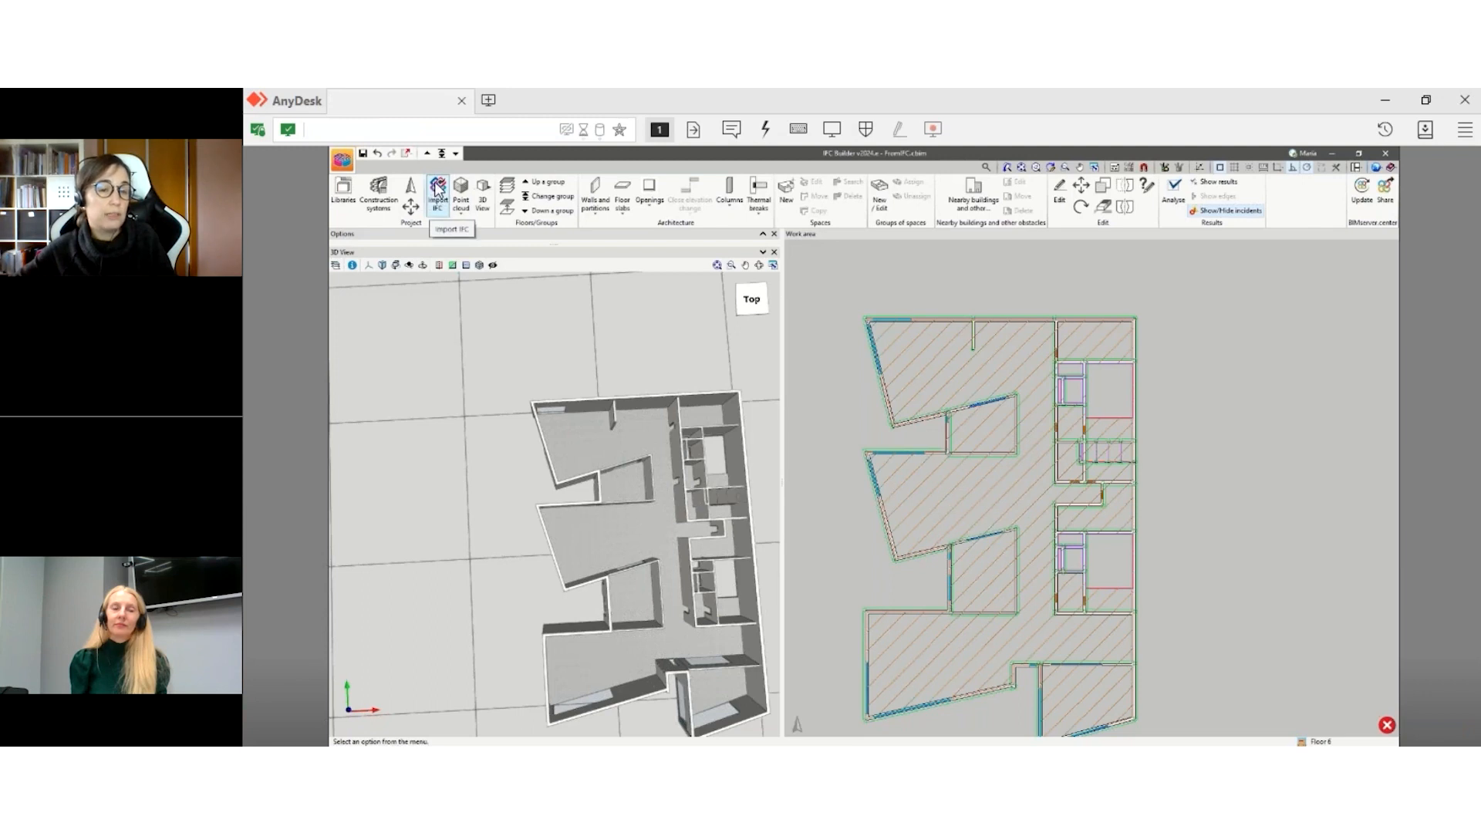
{"action": "scroll", "coordinate": [925, 363], "scroll_direction": "up", "scroll_amount": 3}
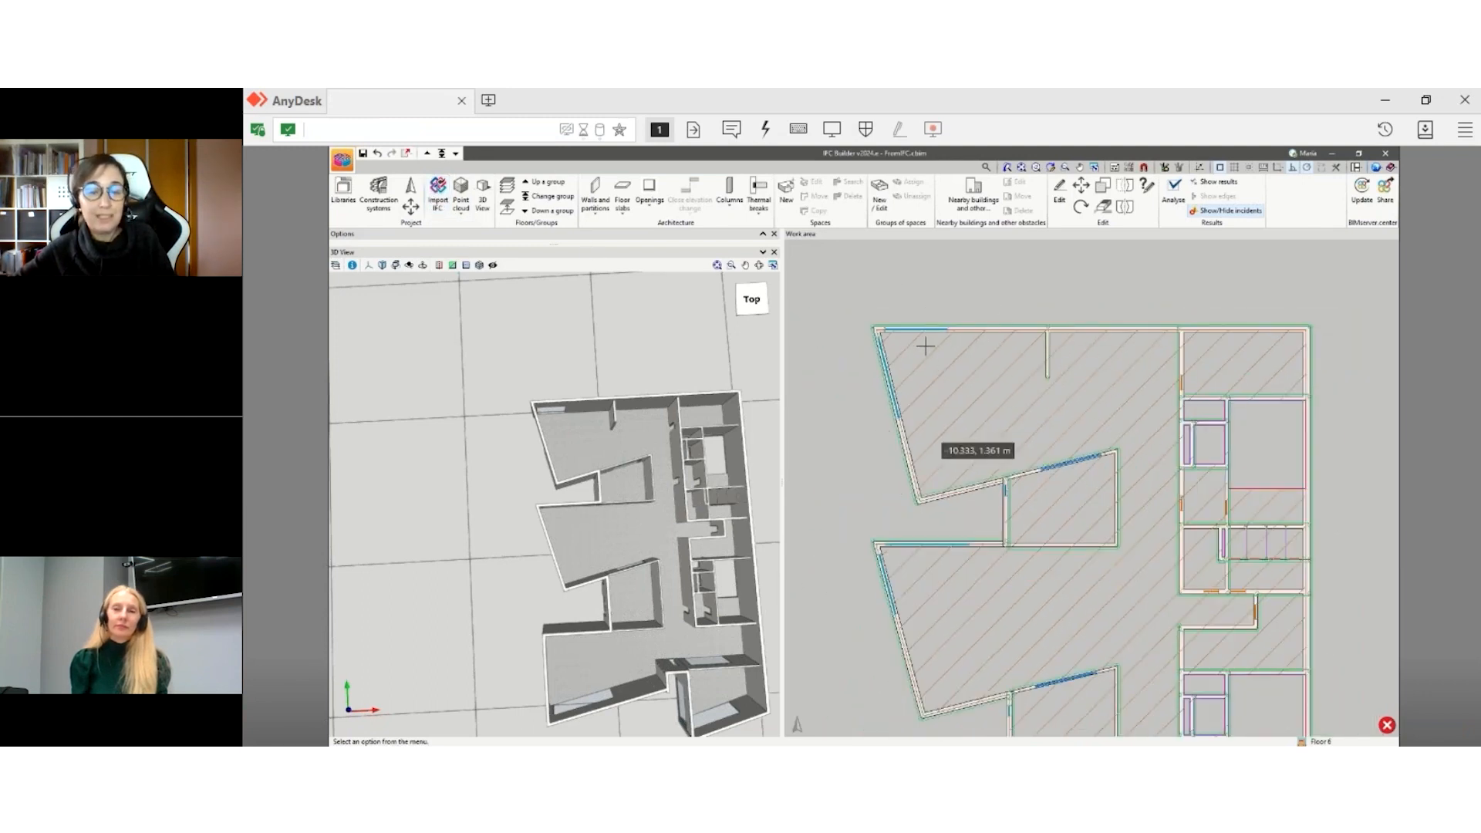
{"action": "scroll", "coordinate": [978, 386], "scroll_direction": "up", "scroll_amount": 1}
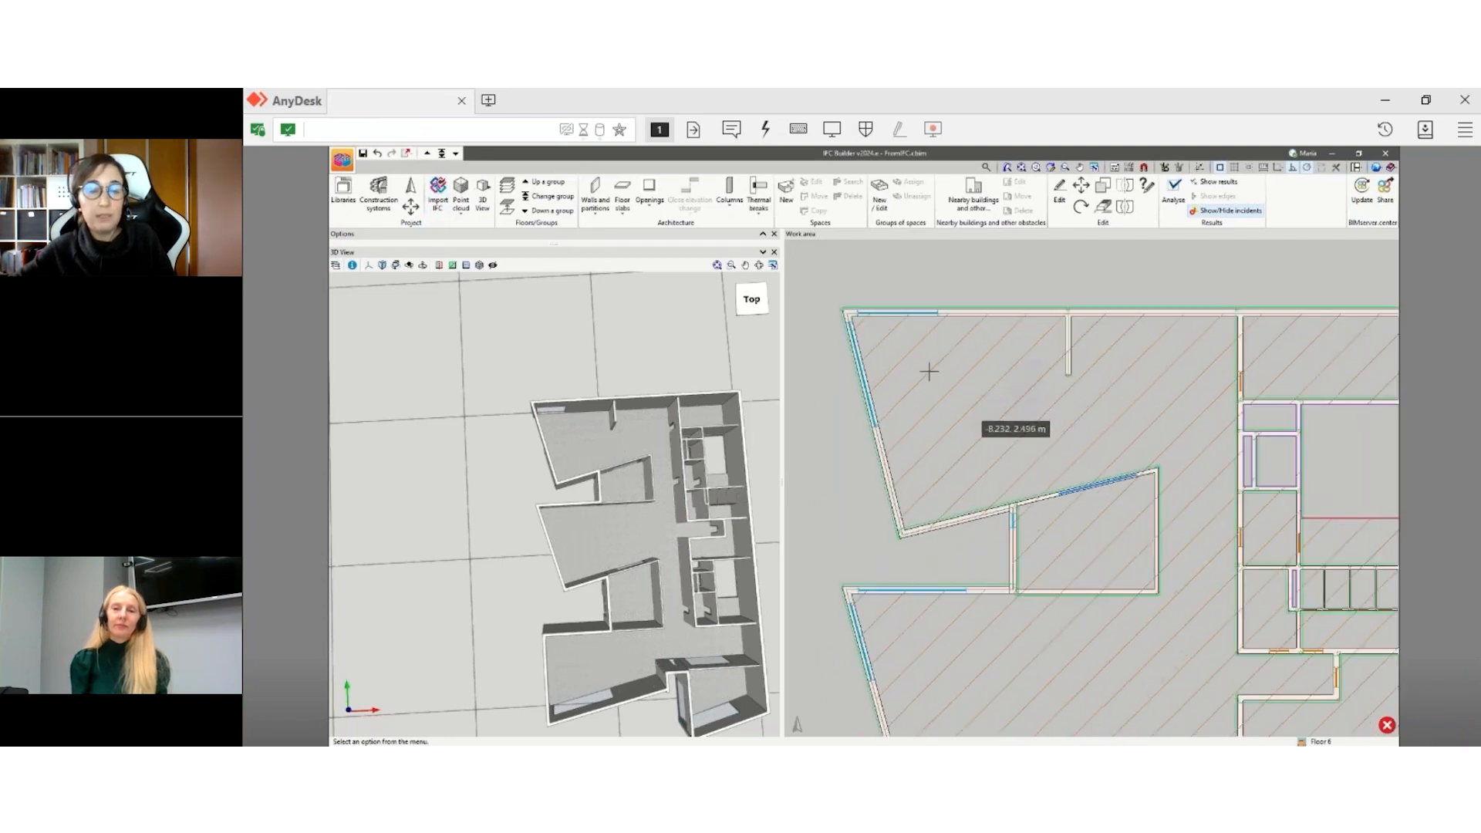
{"action": "left_click", "coordinate": [622, 204]}
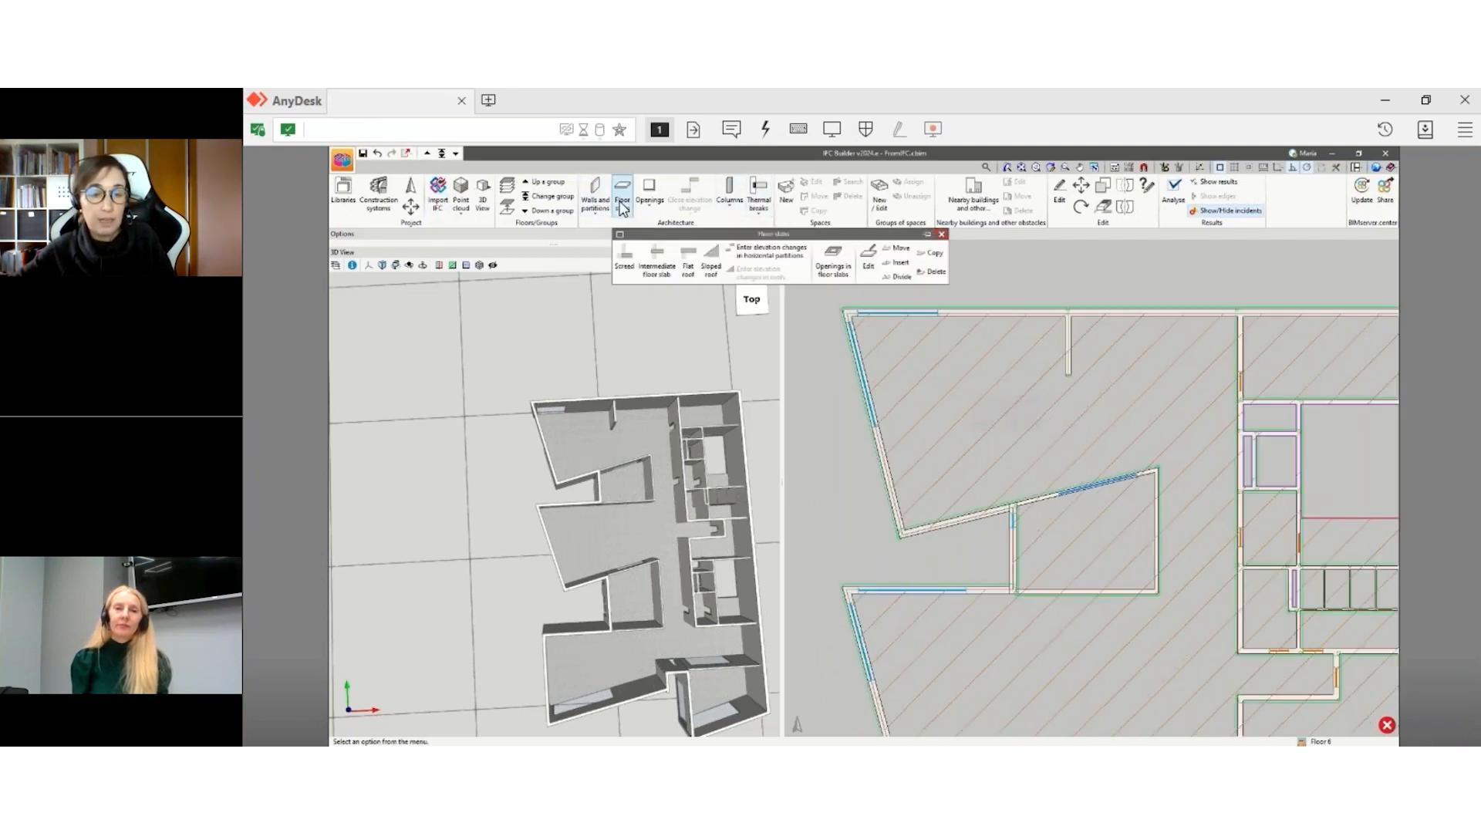
{"action": "left_click", "coordinate": [868, 259]}
{"action": "left_click", "coordinate": [810, 429]}
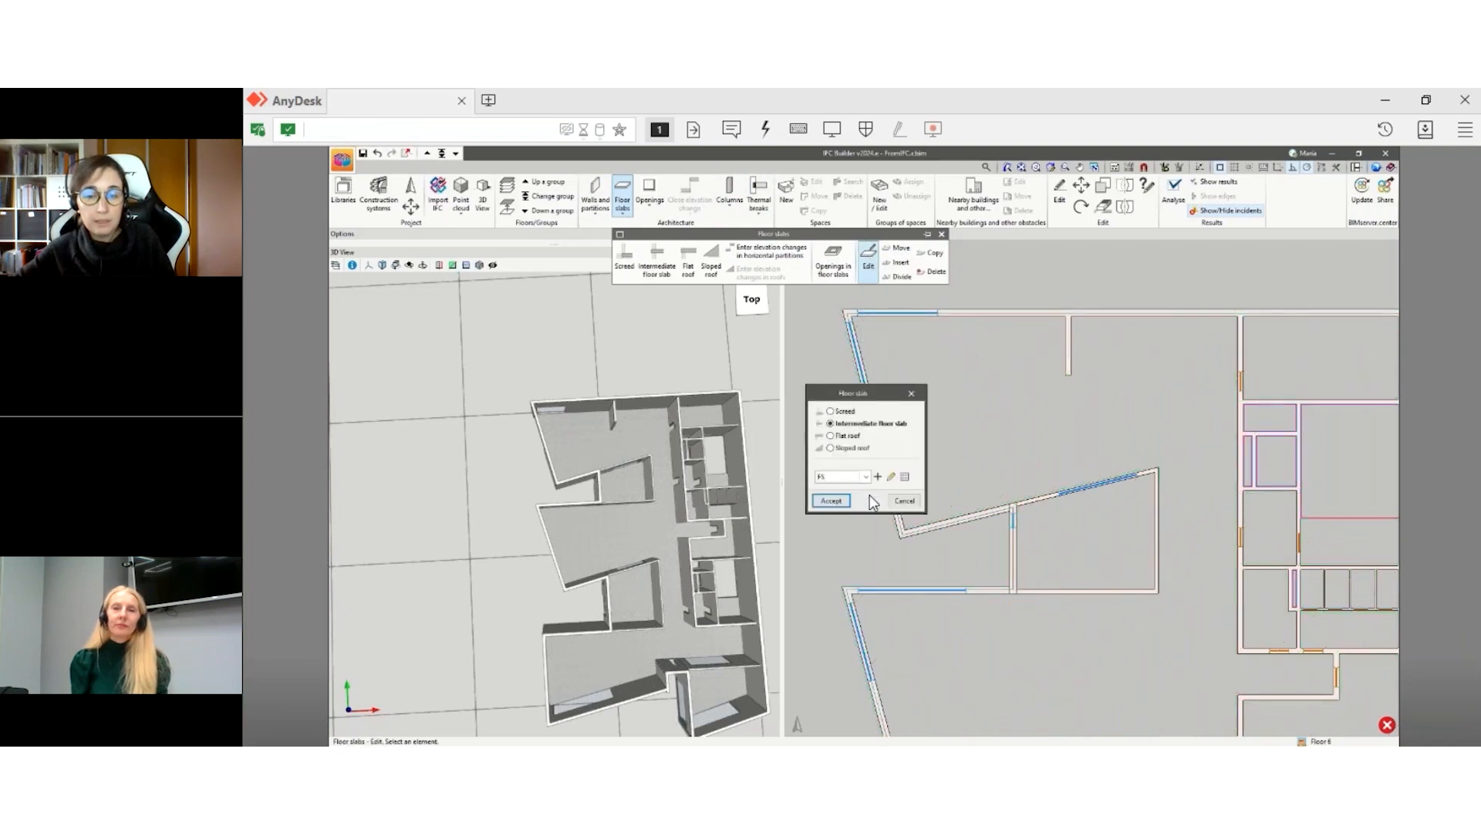
{"action": "left_click", "coordinate": [911, 394]}
- Switch the work area to the Basement 2 group to view its plan, and expand the Options pane again
{"action": "scroll", "coordinate": [1005, 386], "scroll_direction": "down", "scroll_amount": 3}
{"action": "scroll", "coordinate": [1007, 400], "scroll_direction": "up", "scroll_amount": 1}
{"action": "scroll", "coordinate": [1038, 494], "scroll_direction": "down", "scroll_amount": 3}
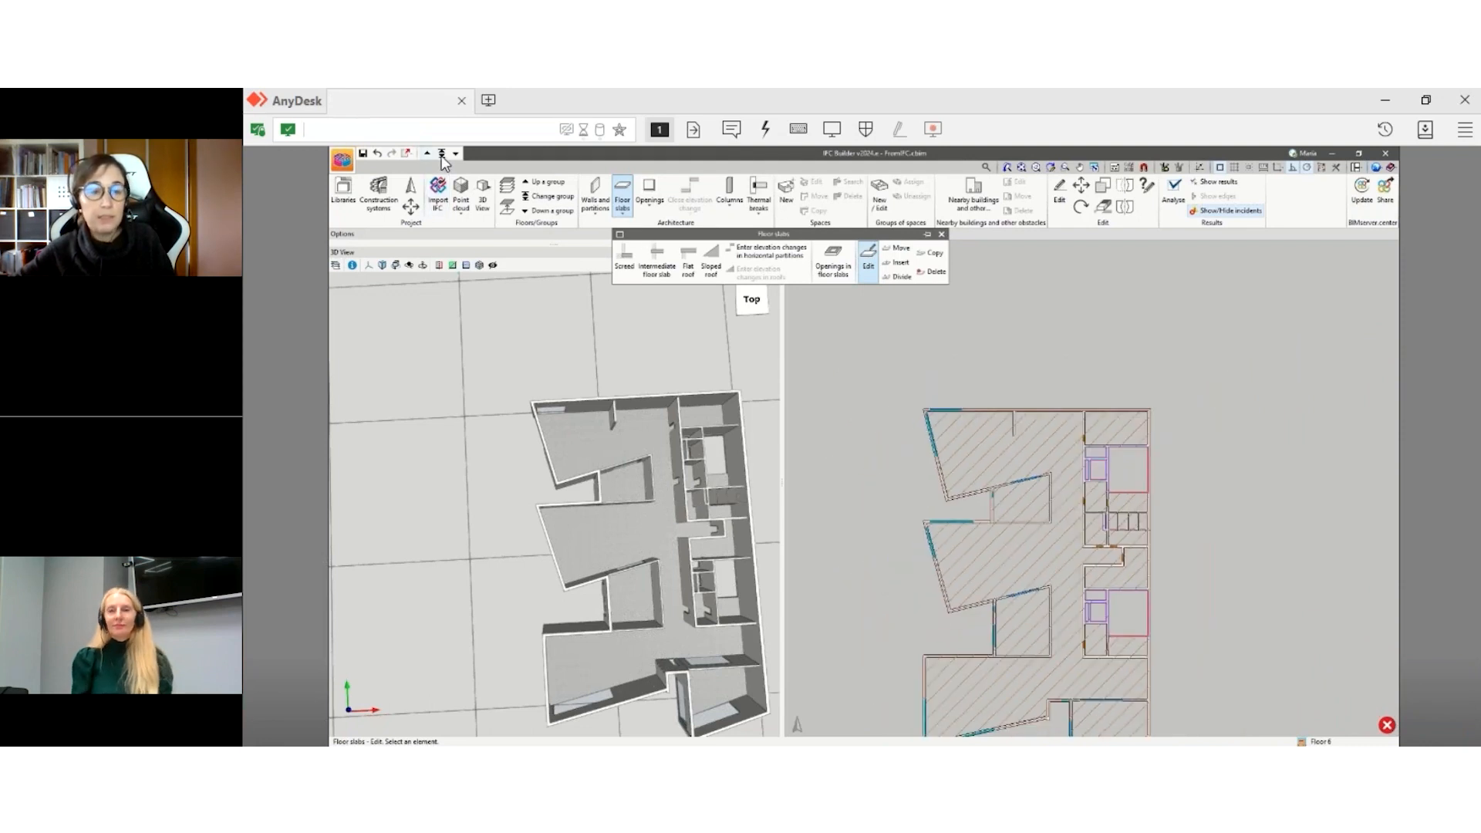
{"action": "mouse_move", "coordinate": [1389, 726]}
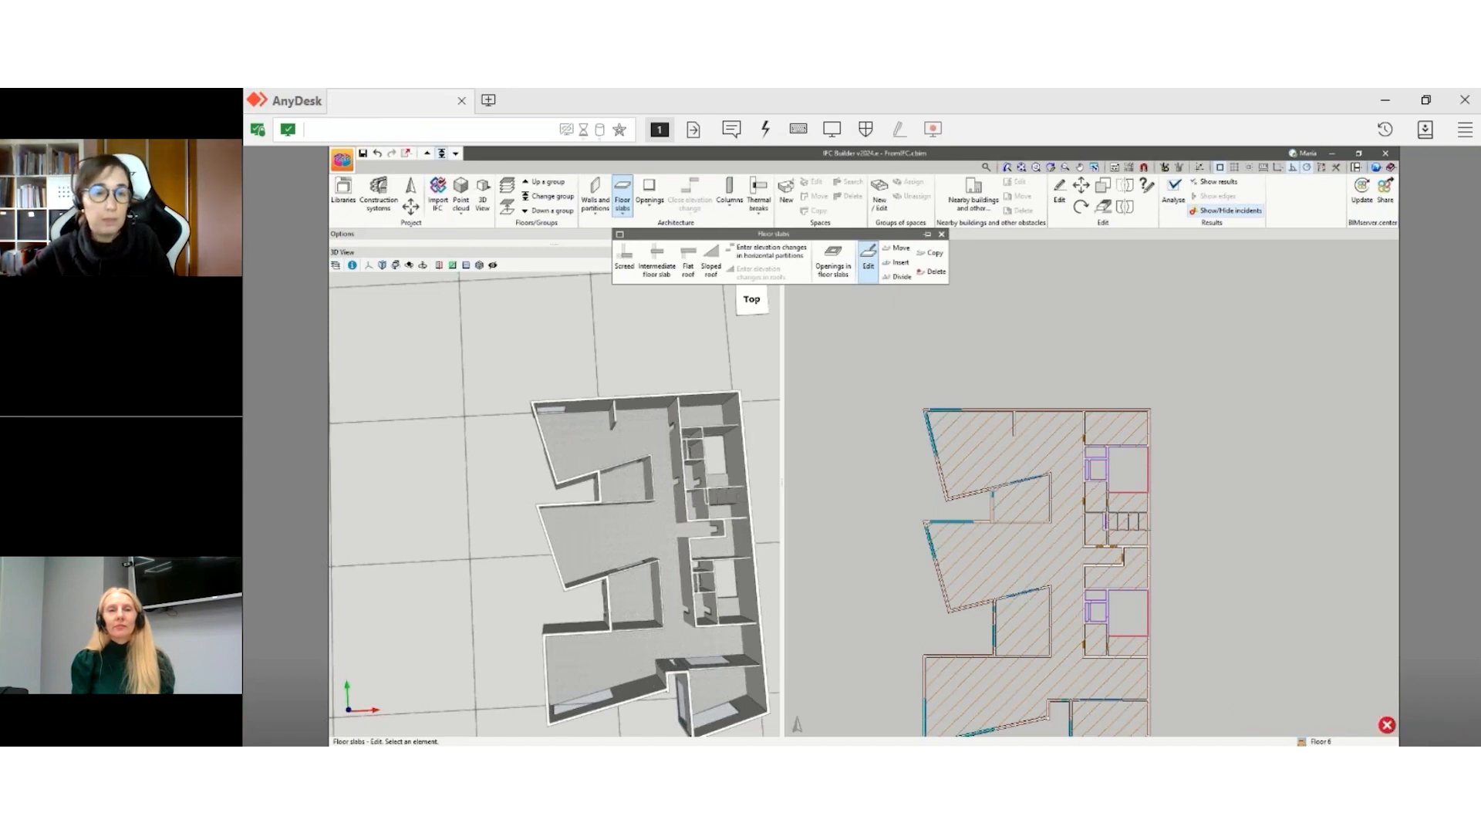
{"action": "left_click", "coordinate": [442, 154]}
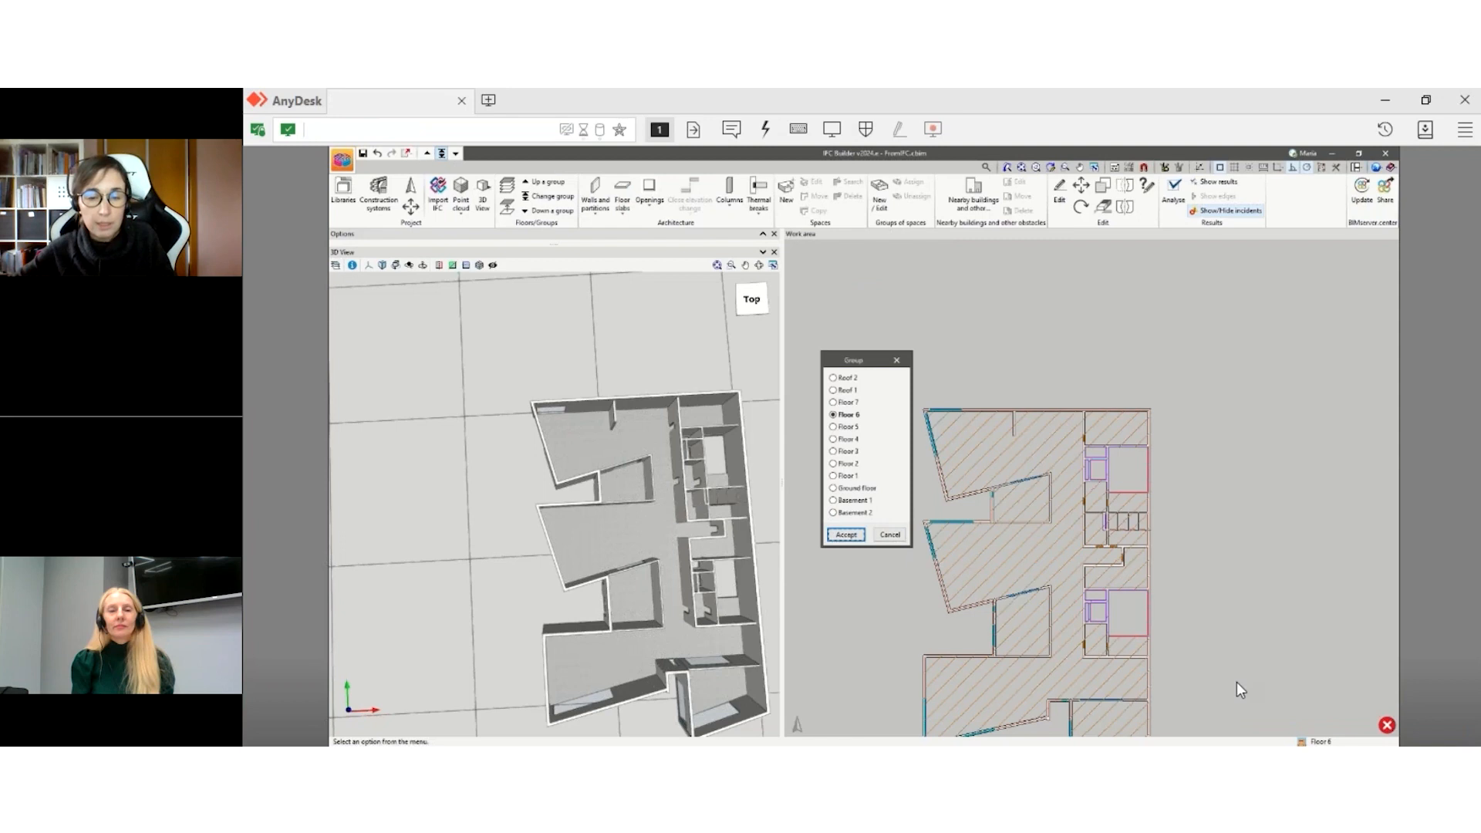
{"action": "left_click", "coordinate": [832, 512]}
{"action": "left_click", "coordinate": [846, 534]}
{"action": "scroll", "coordinate": [1134, 431], "scroll_direction": "down", "scroll_amount": 2}
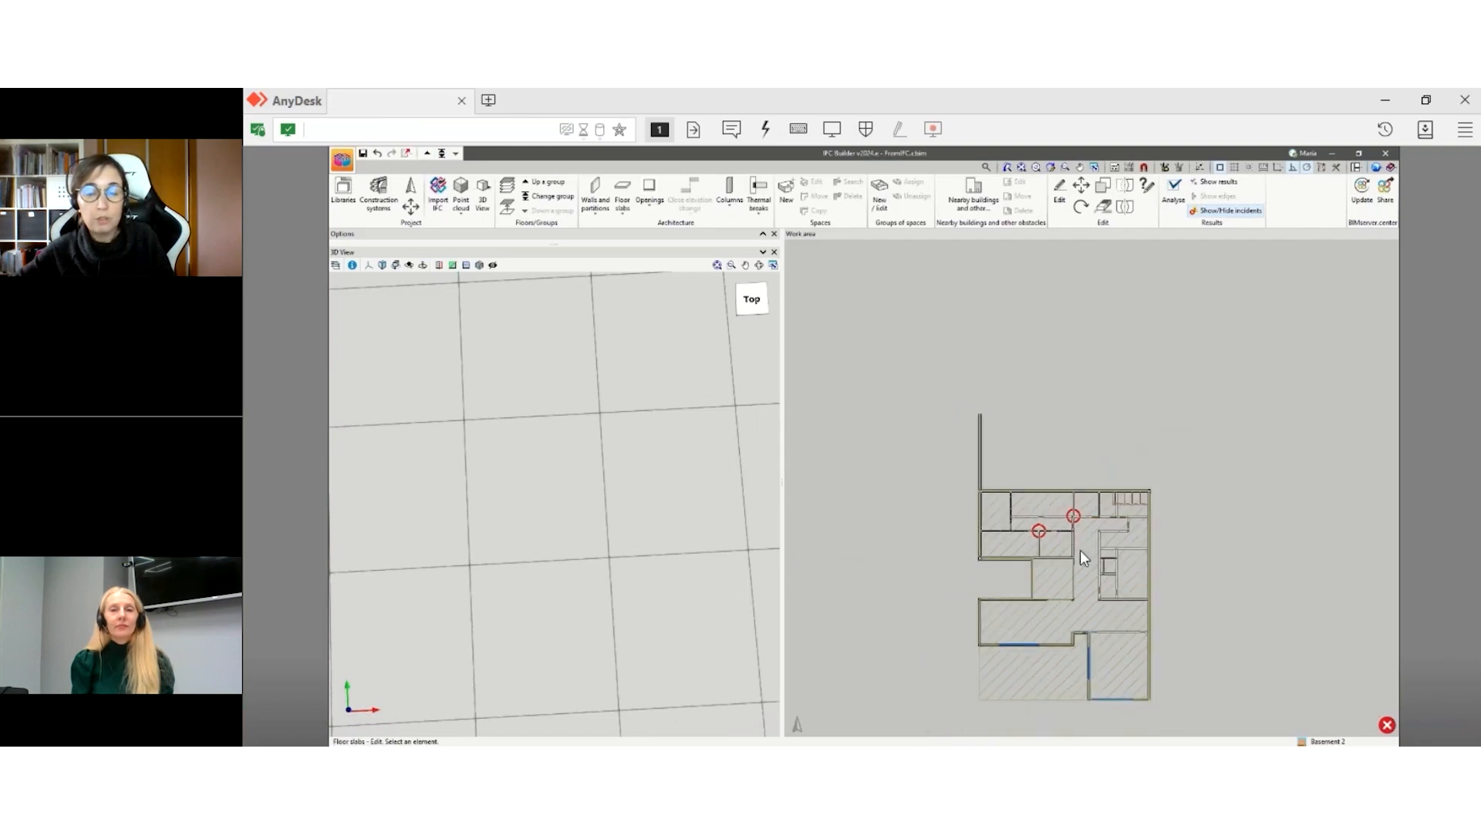
{"action": "left_click", "coordinate": [762, 233]}
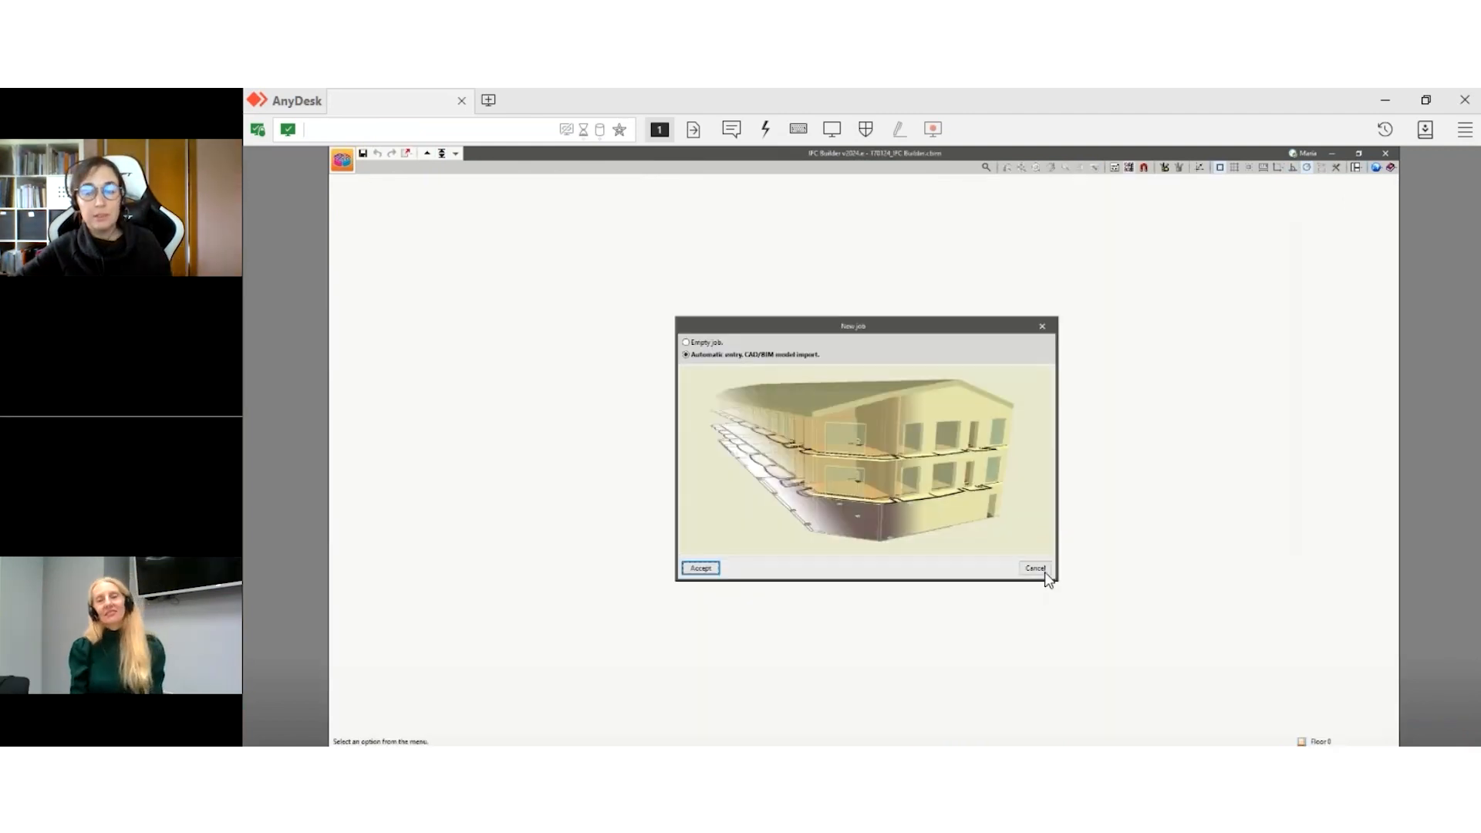
- Cancel the automatic CAD/BIM model import for the other IFC Builder job, and view its Floor 0 plan with defined spaces
{"action": "left_click", "coordinate": [1041, 569]}
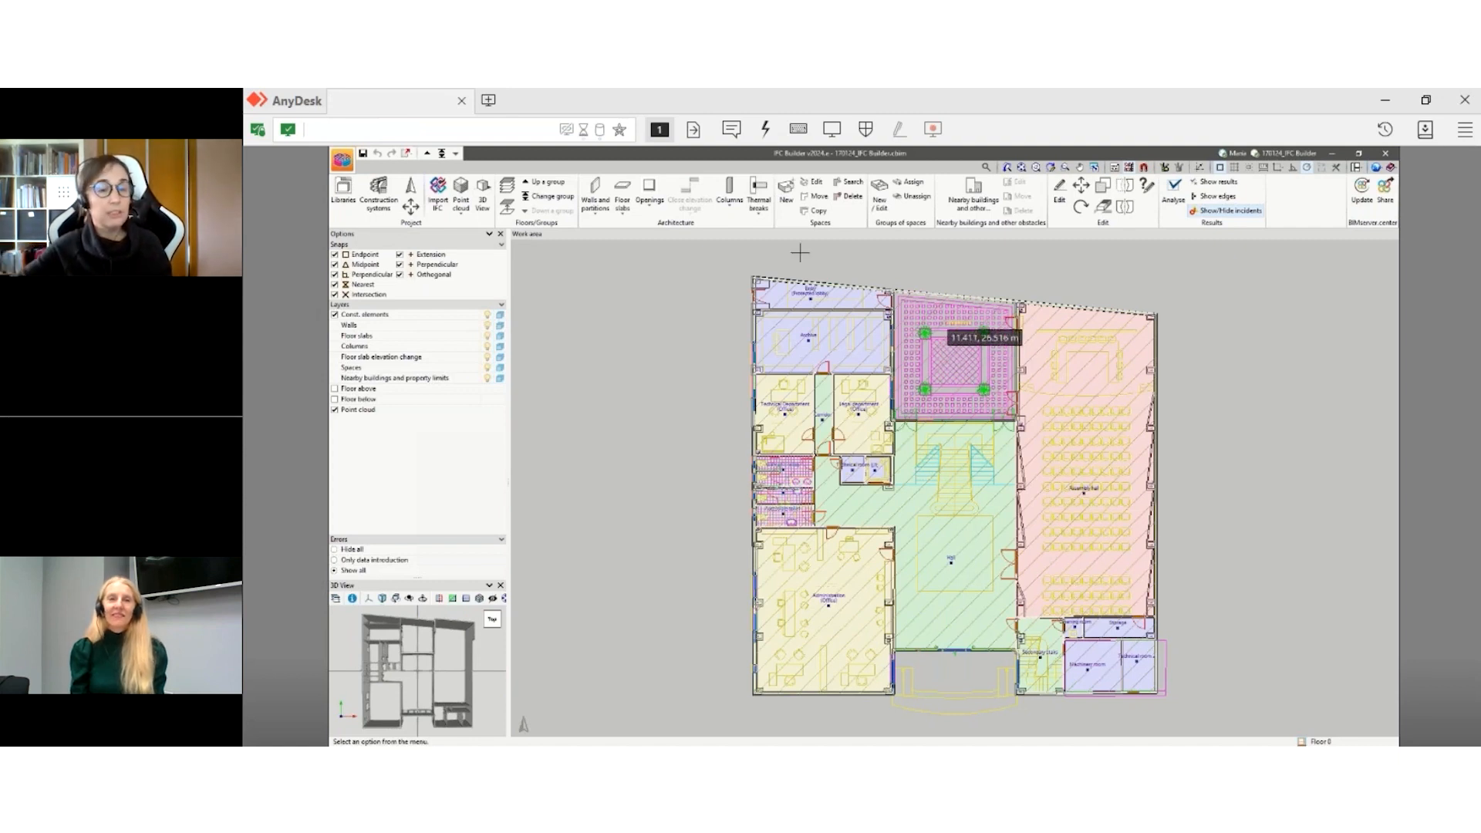
{"action": "scroll", "coordinate": [748, 463], "scroll_direction": "up", "scroll_amount": 1}
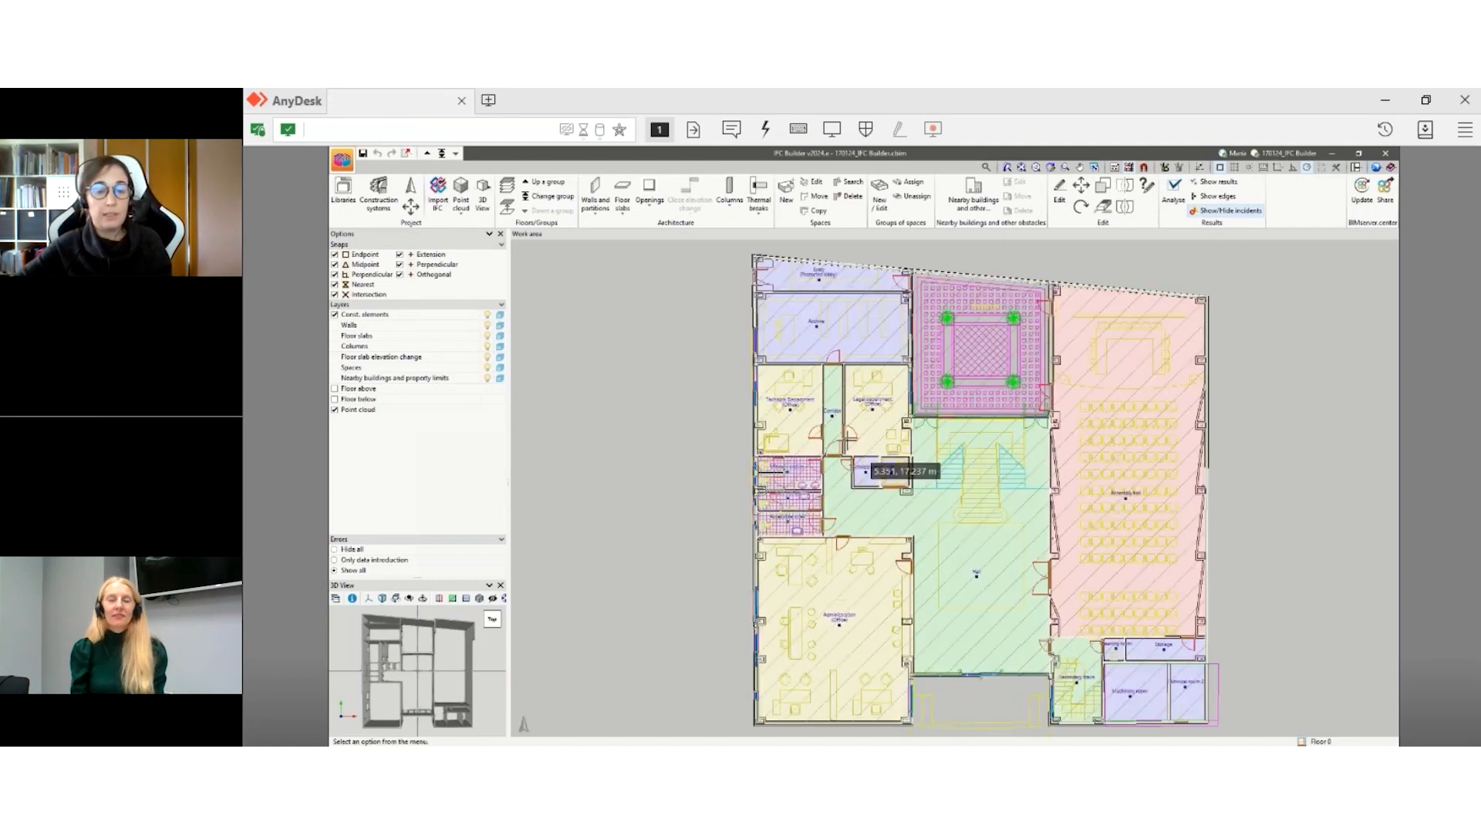
- Start an IFC model import to examine its file selection, and cancel it without choosing a file
{"action": "scroll", "coordinate": [848, 439], "scroll_direction": "down", "scroll_amount": 1}
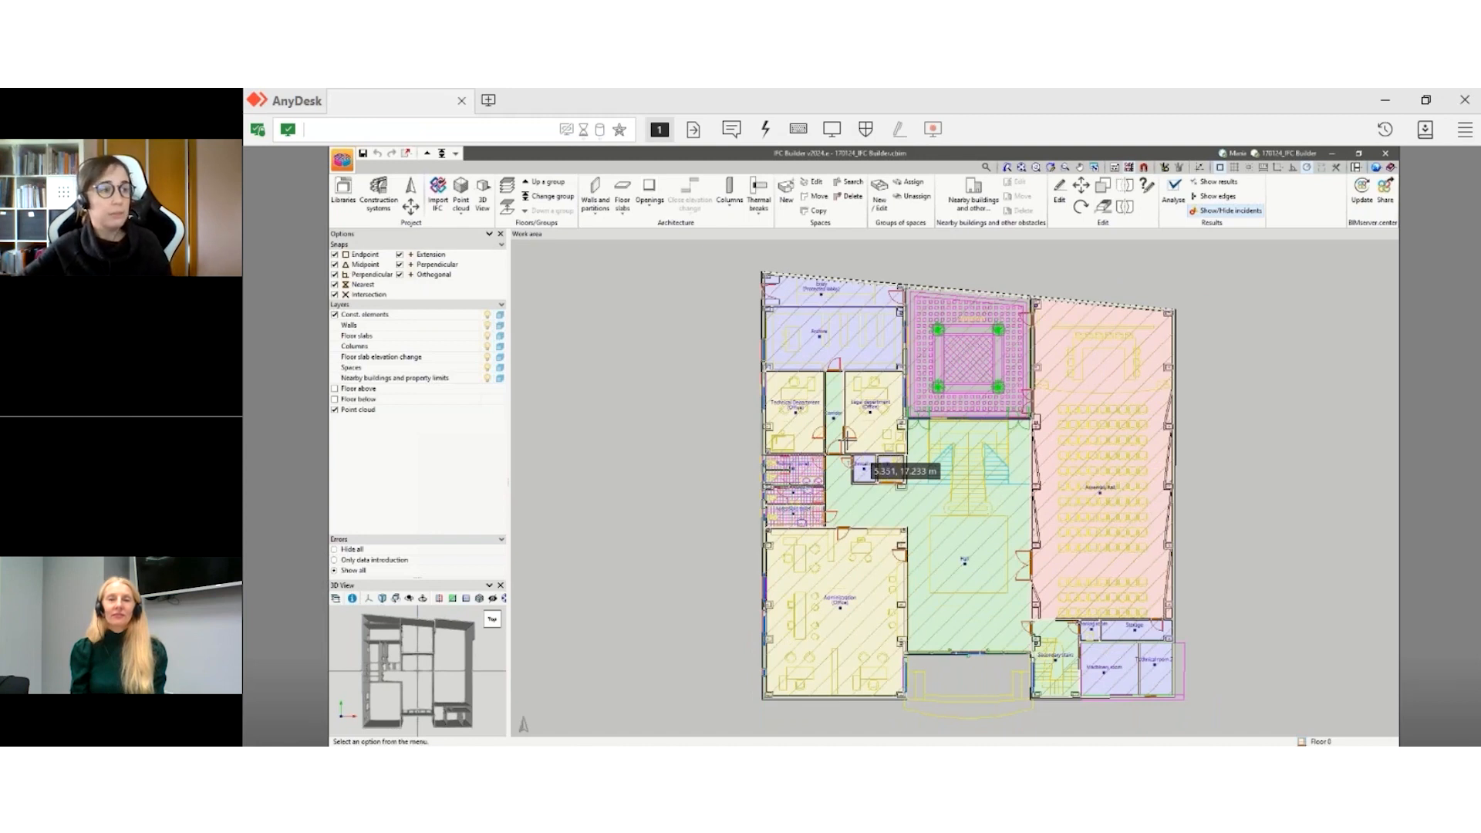
{"action": "left_click", "coordinate": [438, 208]}
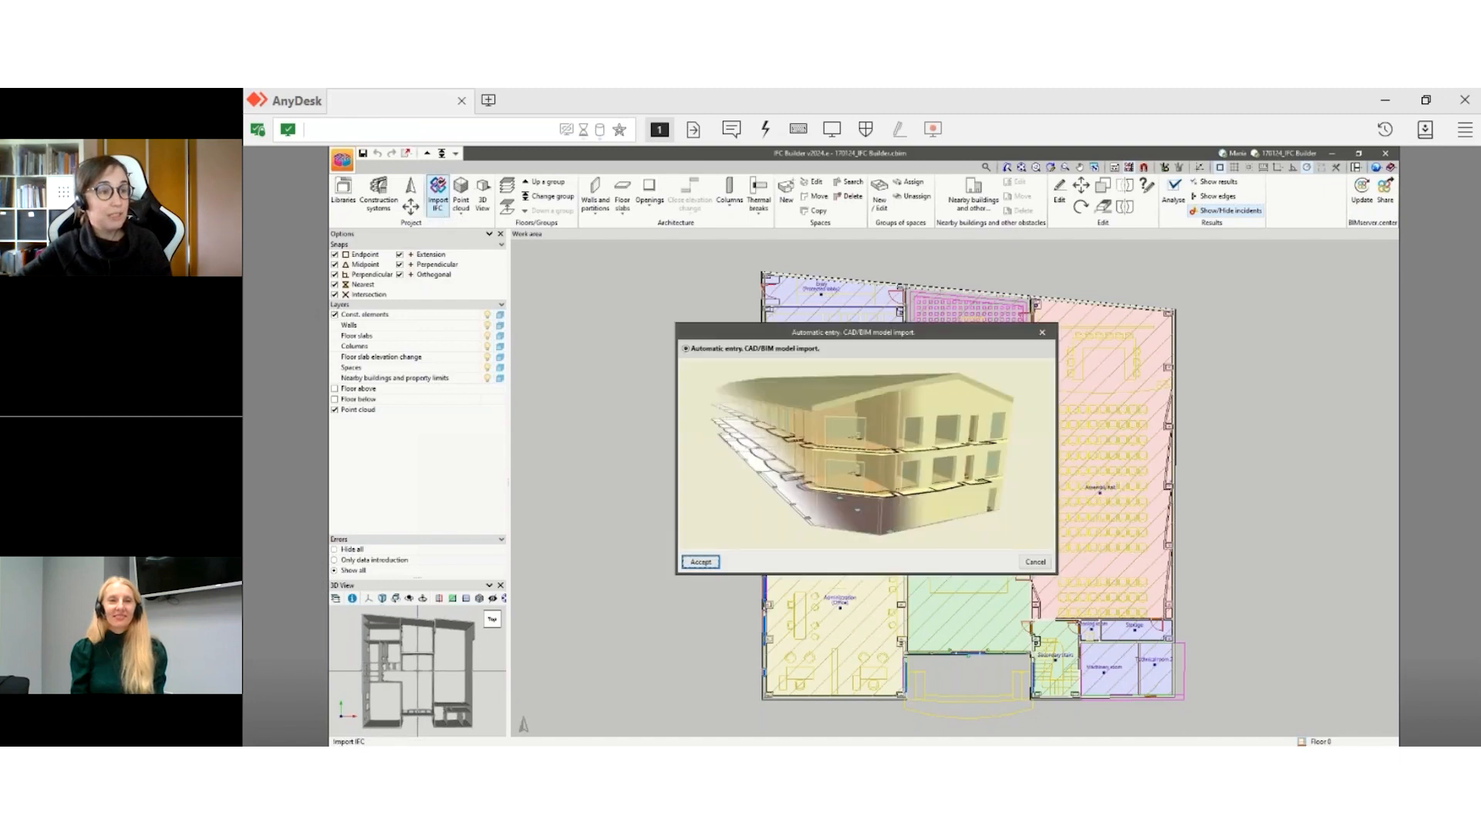
{"action": "left_click", "coordinate": [699, 562]}
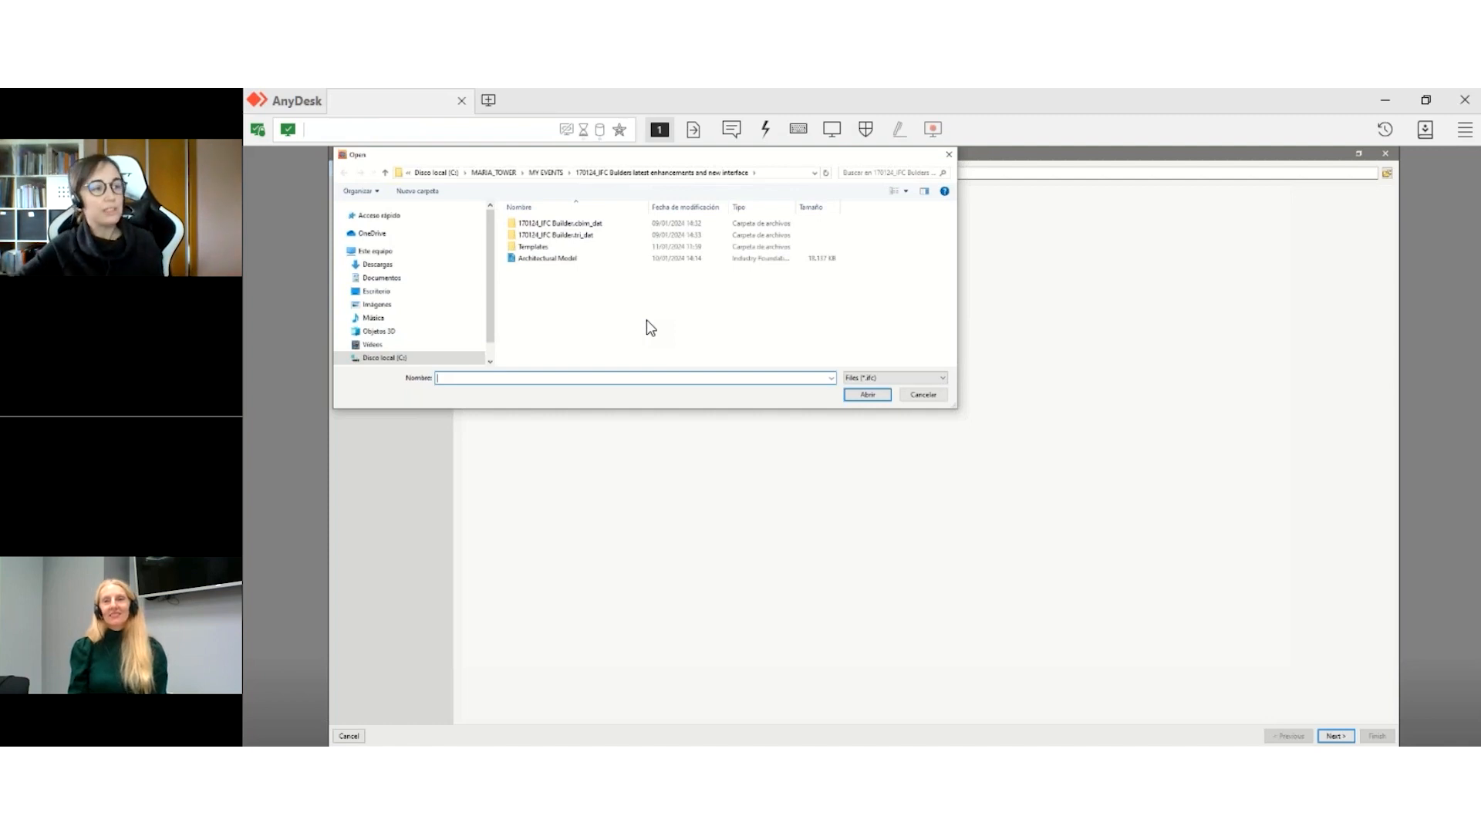
{"action": "left_click", "coordinate": [927, 395]}
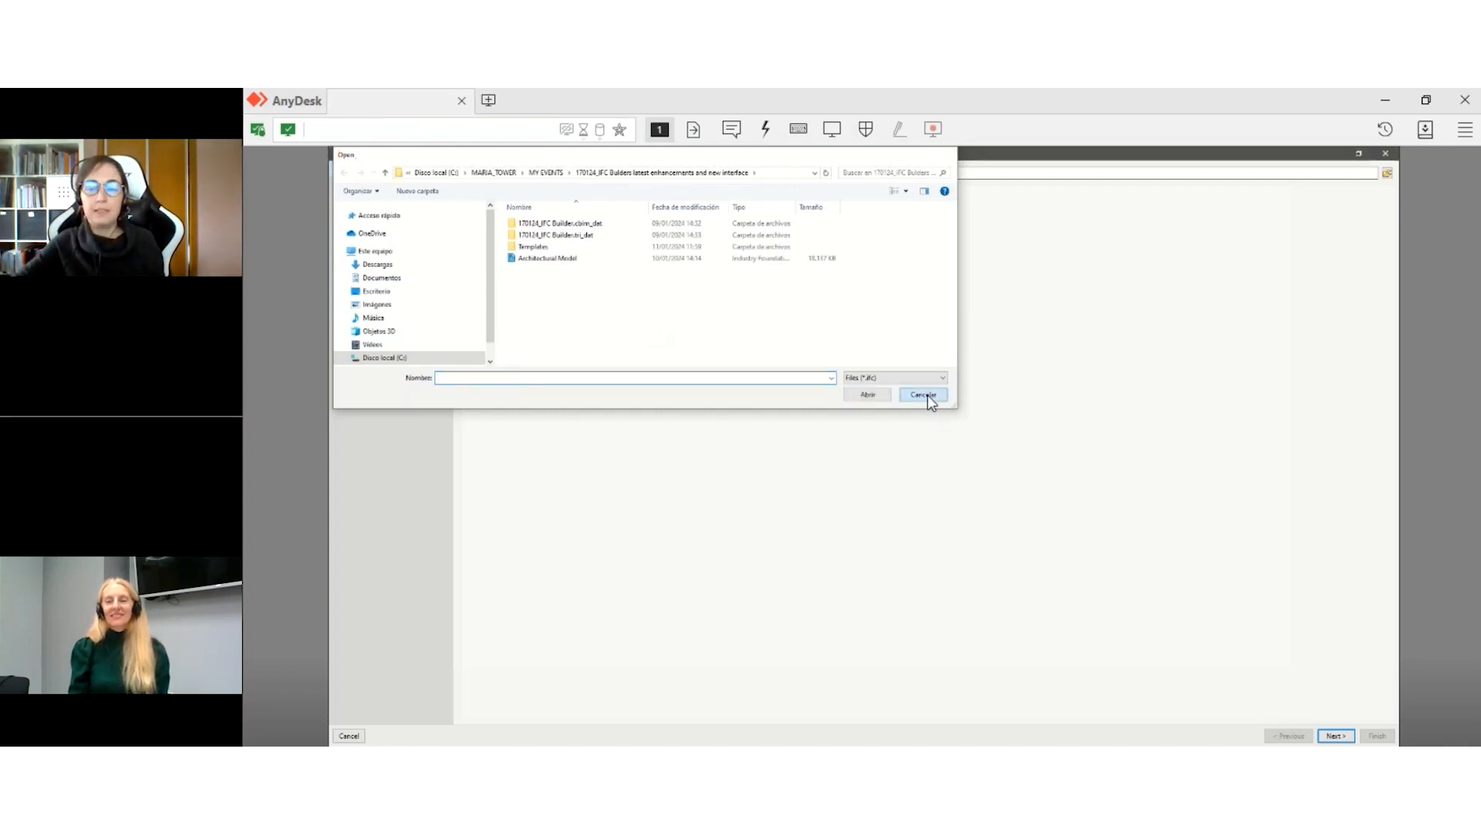
{"action": "left_click", "coordinate": [347, 736]}
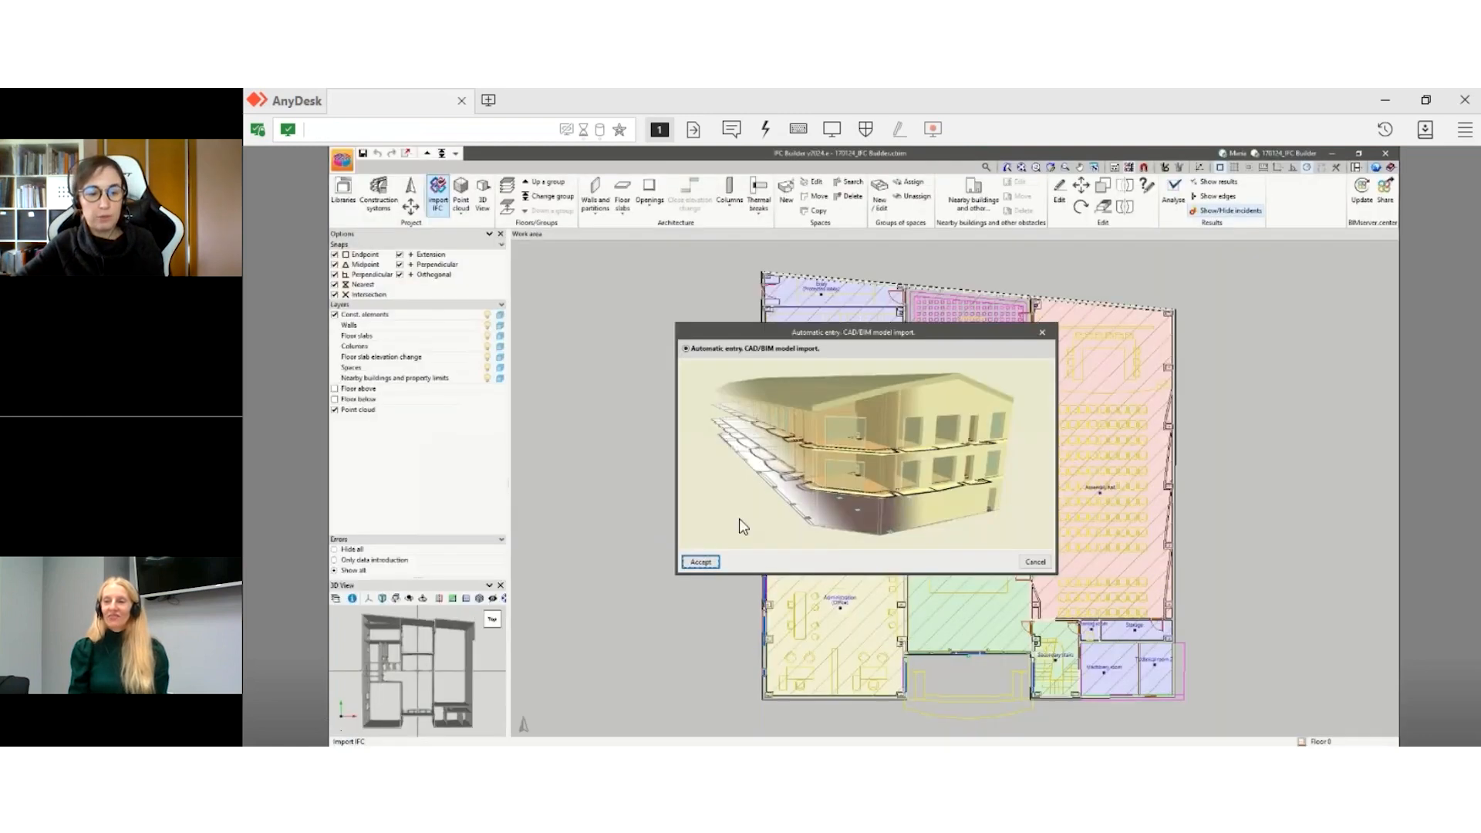
{"action": "left_click", "coordinate": [1035, 563]}
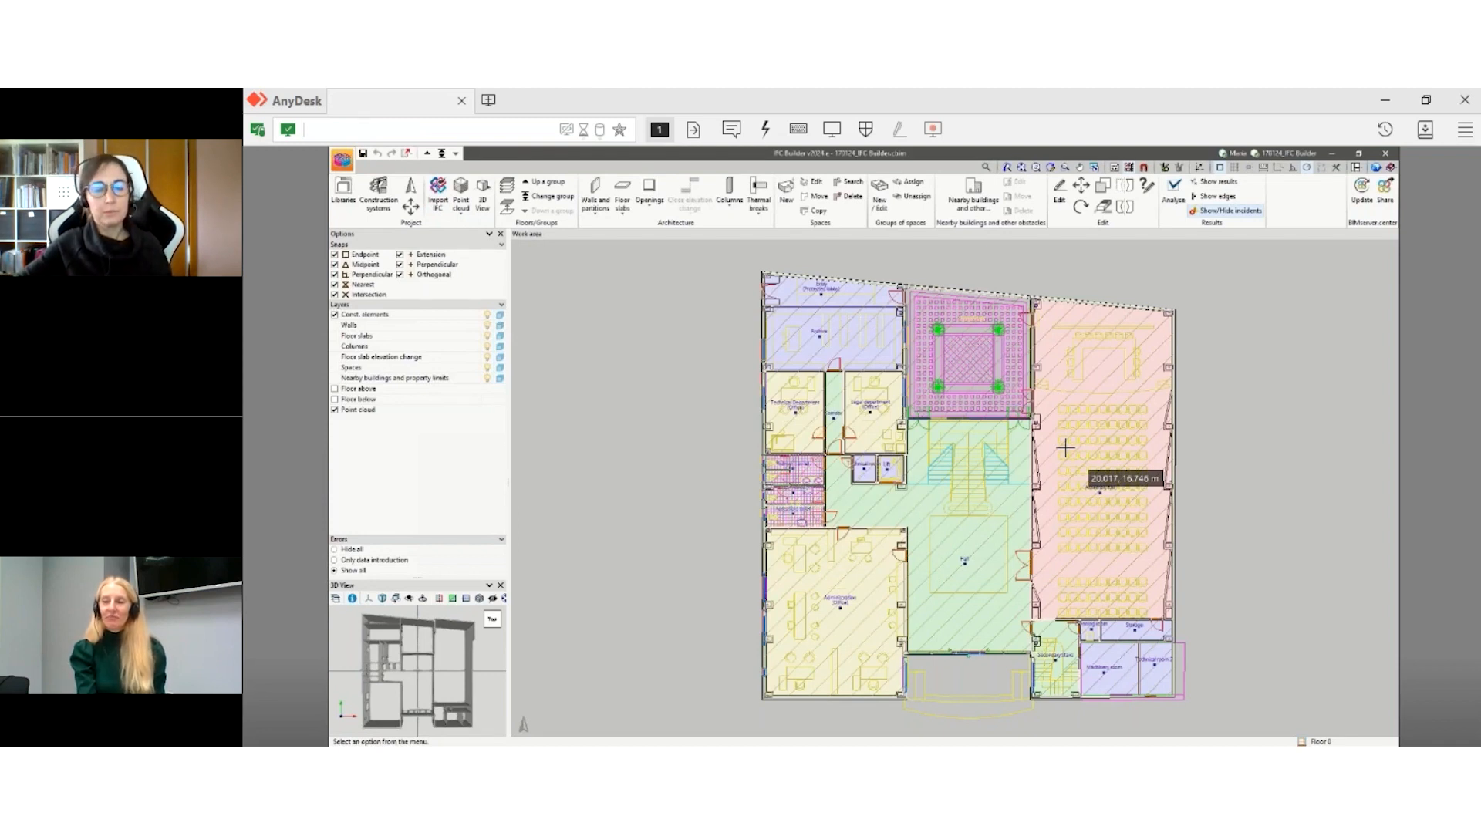
{"action": "scroll", "coordinate": [1065, 448], "scroll_direction": "up", "scroll_amount": 1}
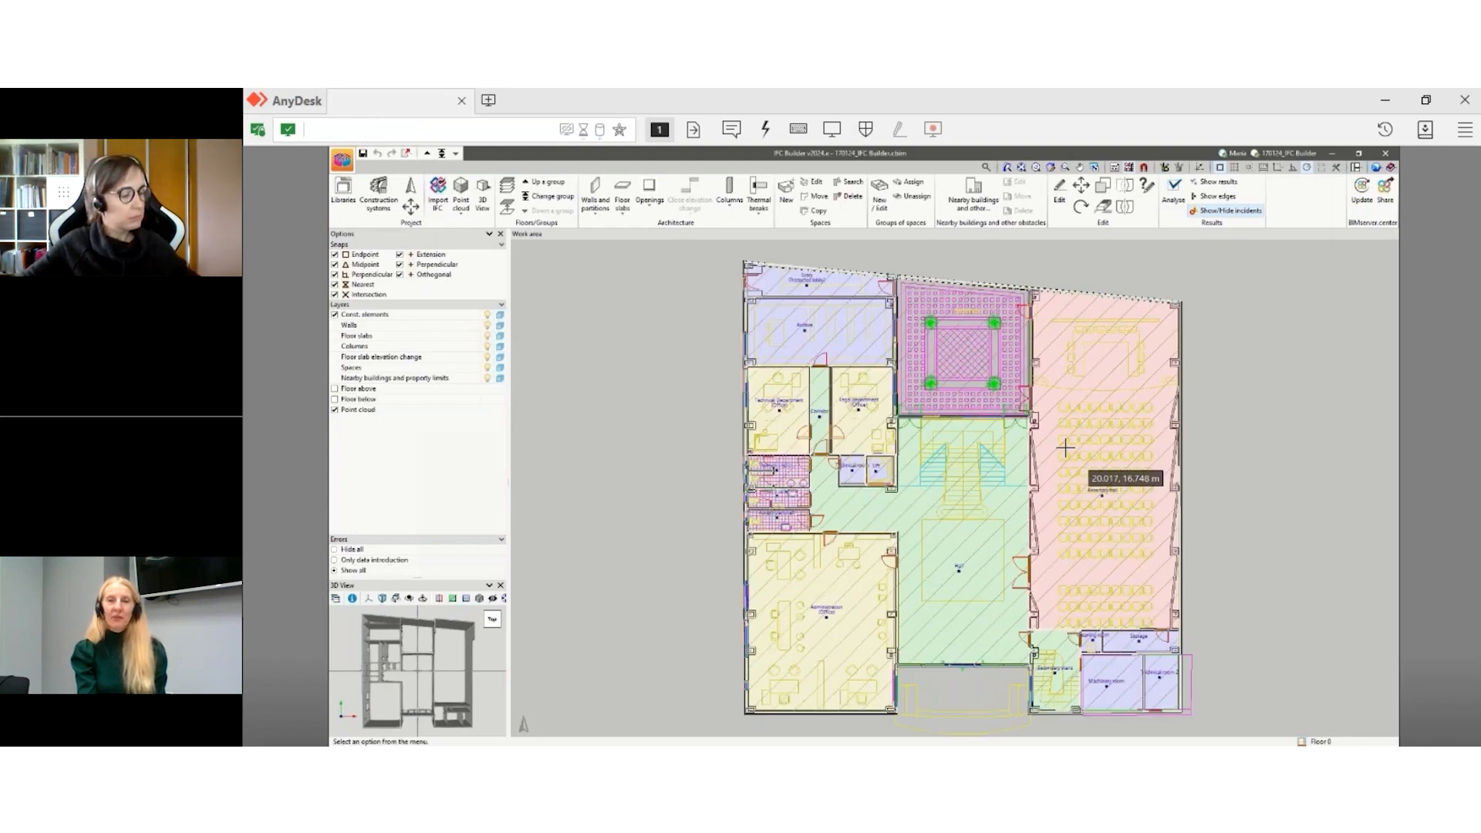
- Switch to the webinar page in Edge, highlight the New "Libraries" menu item in the improvements list, and return to IFC Builder
{"action": "left_click", "coordinate": [1333, 155]}
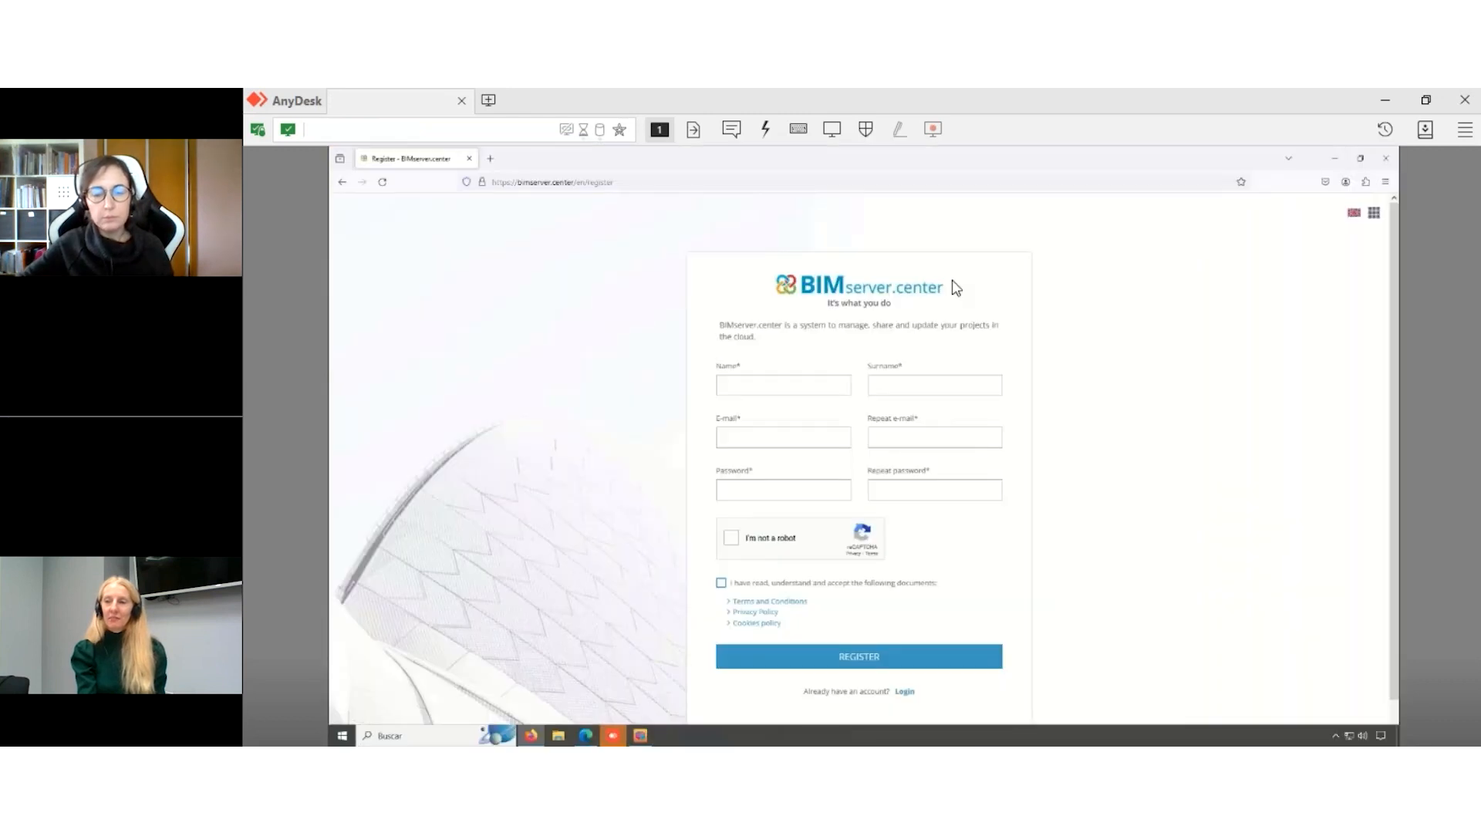
{"action": "left_click", "coordinate": [586, 735]}
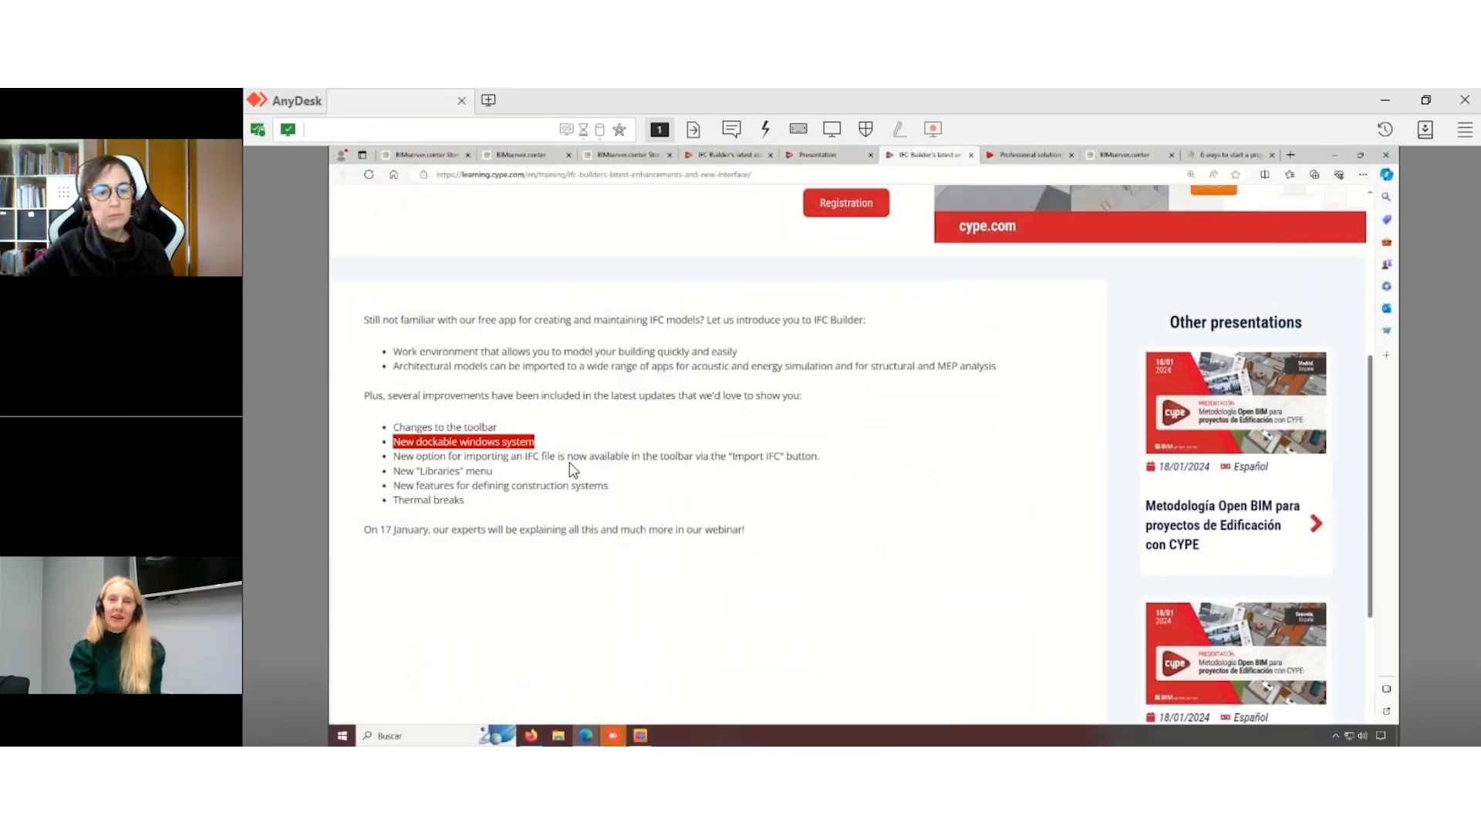
{"action": "left_click_drag", "start_coordinate": [492, 471], "coordinate": [395, 472]}
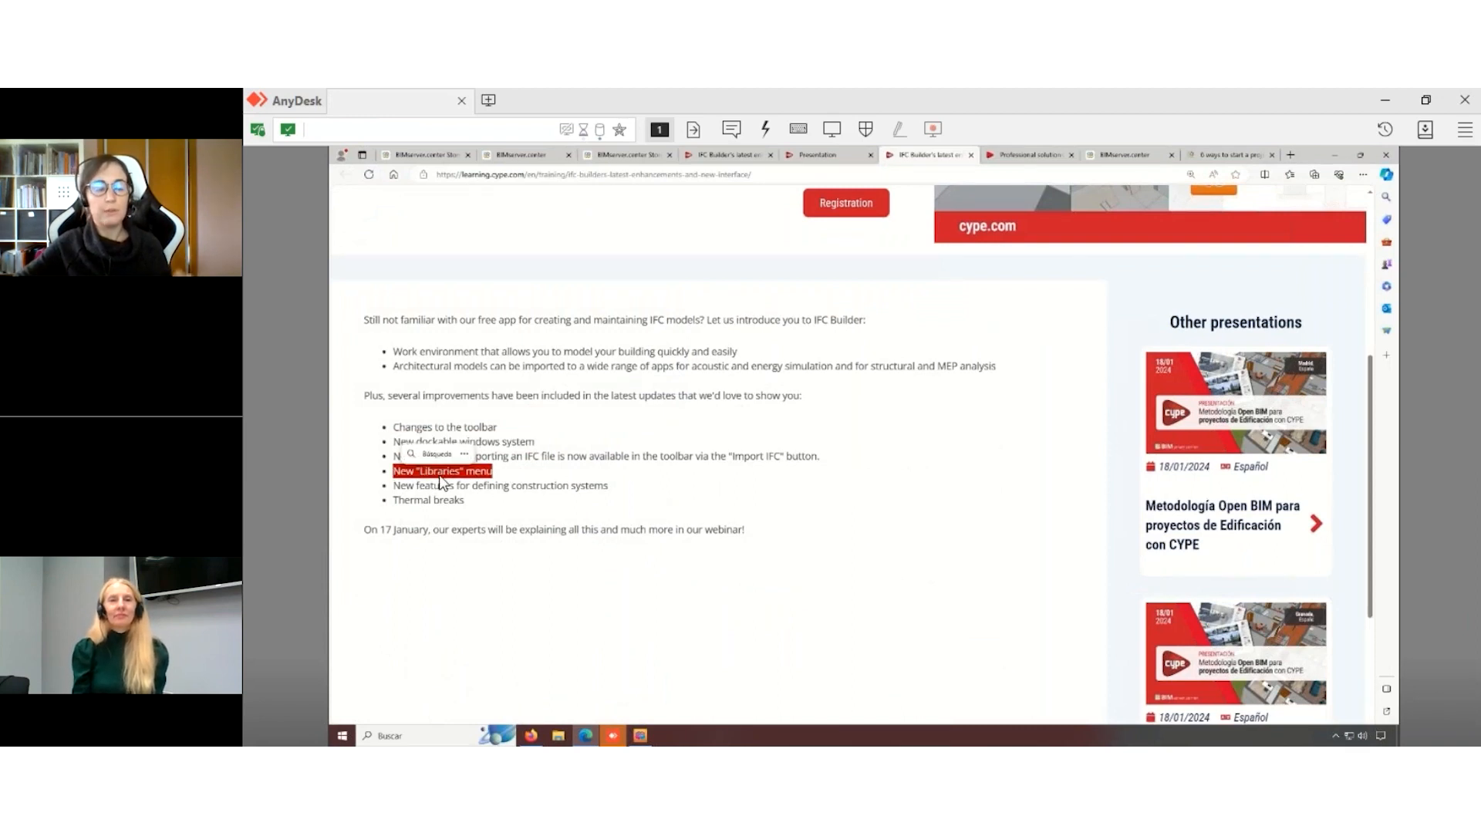
{"action": "left_click", "coordinate": [1335, 153]}
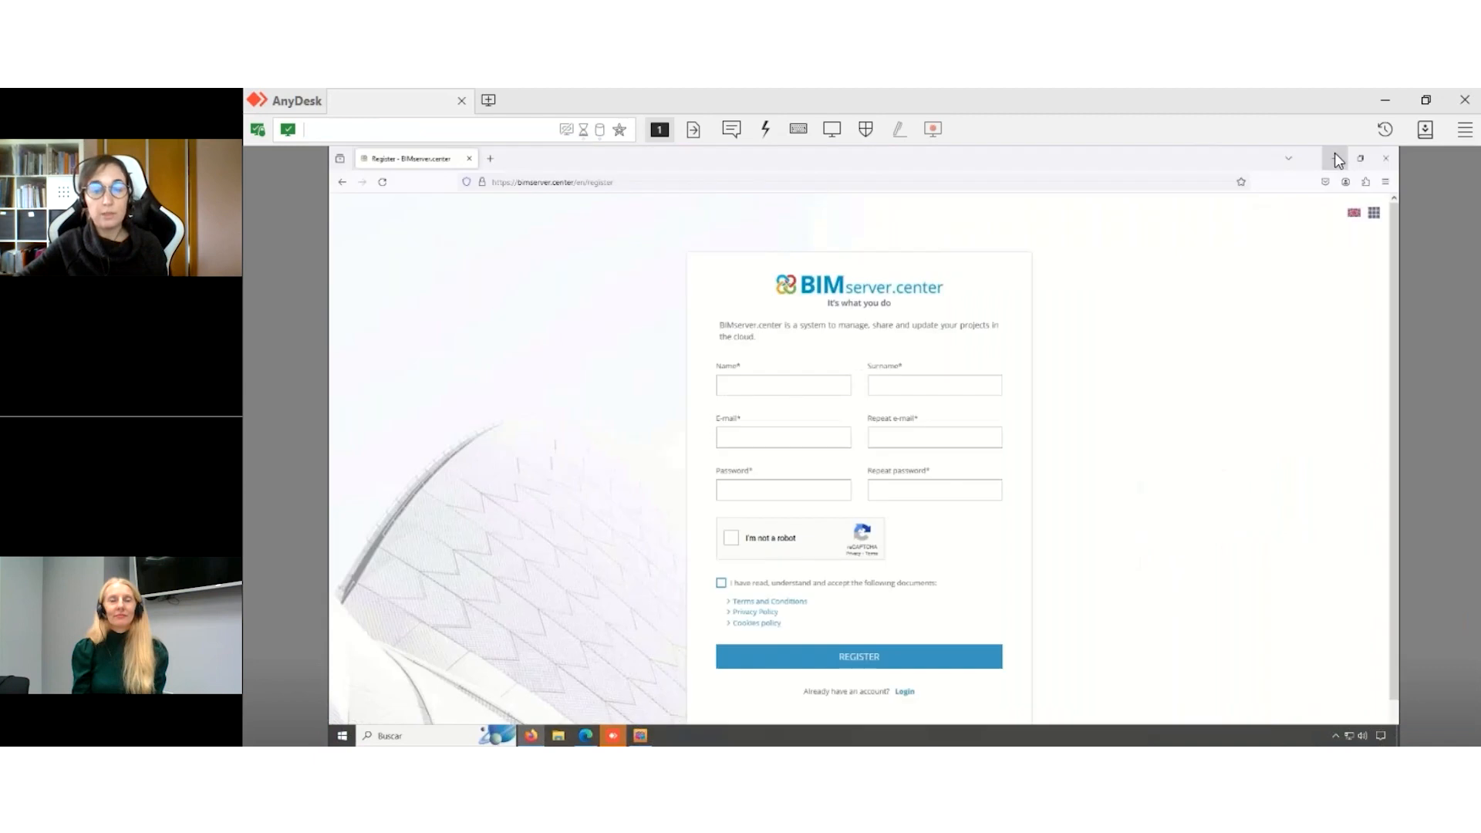
{"action": "left_click", "coordinate": [640, 737]}
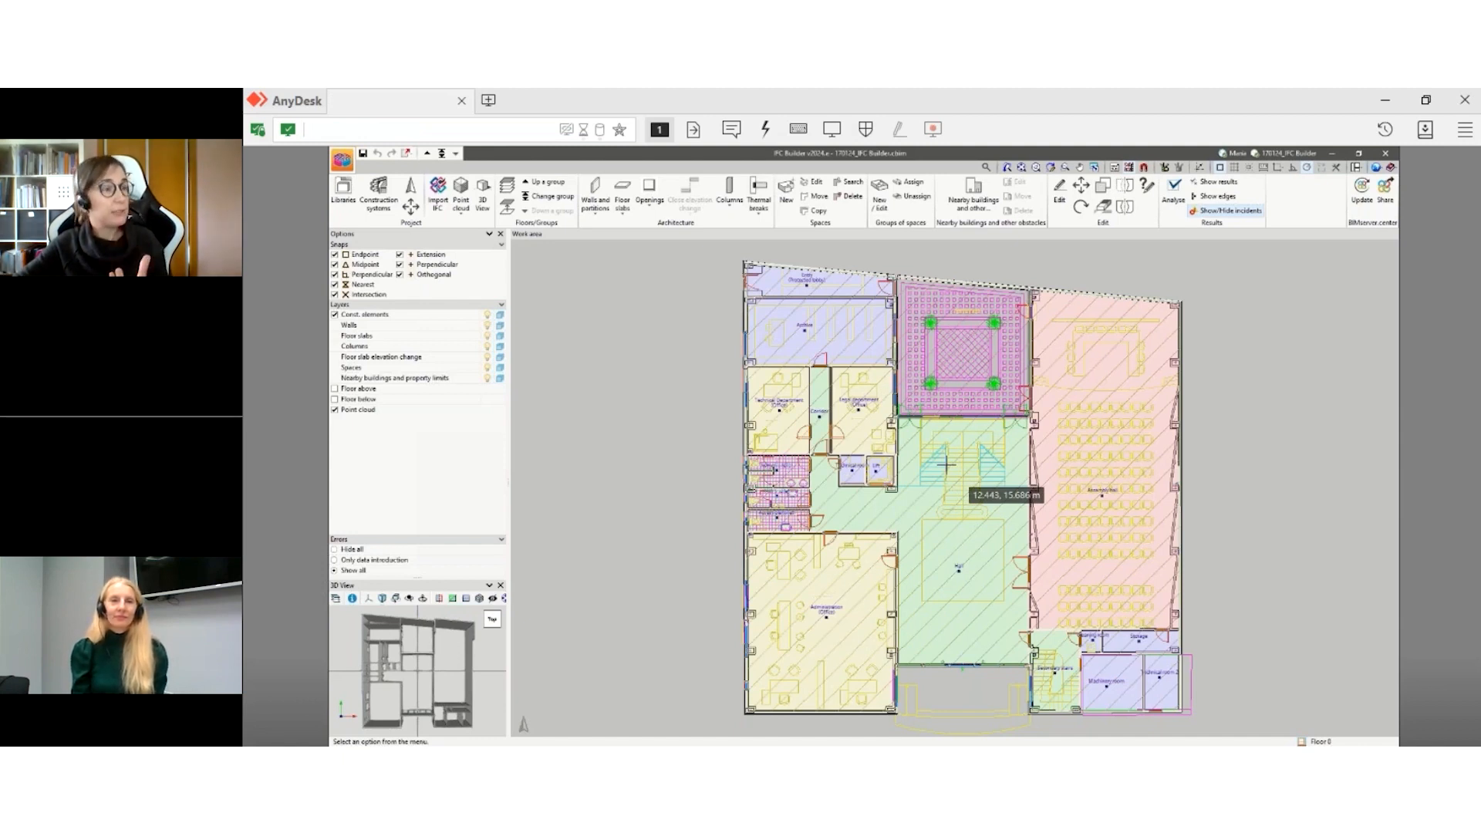
- Open the partition below the Archive room for editing, examine the list of partition types, and close it without changes
{"action": "left_click", "coordinate": [595, 206]}
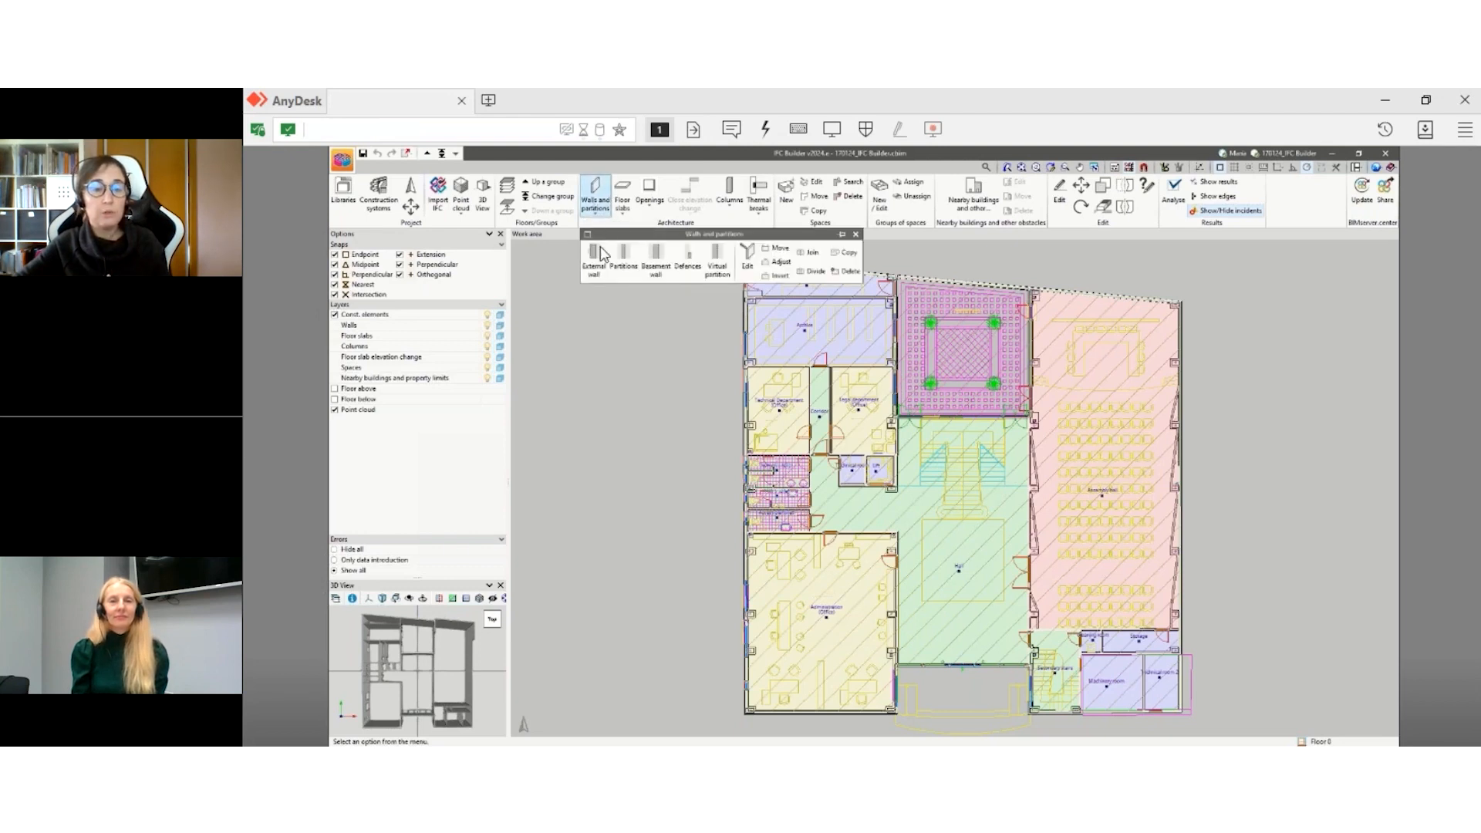
{"action": "left_click", "coordinate": [748, 259]}
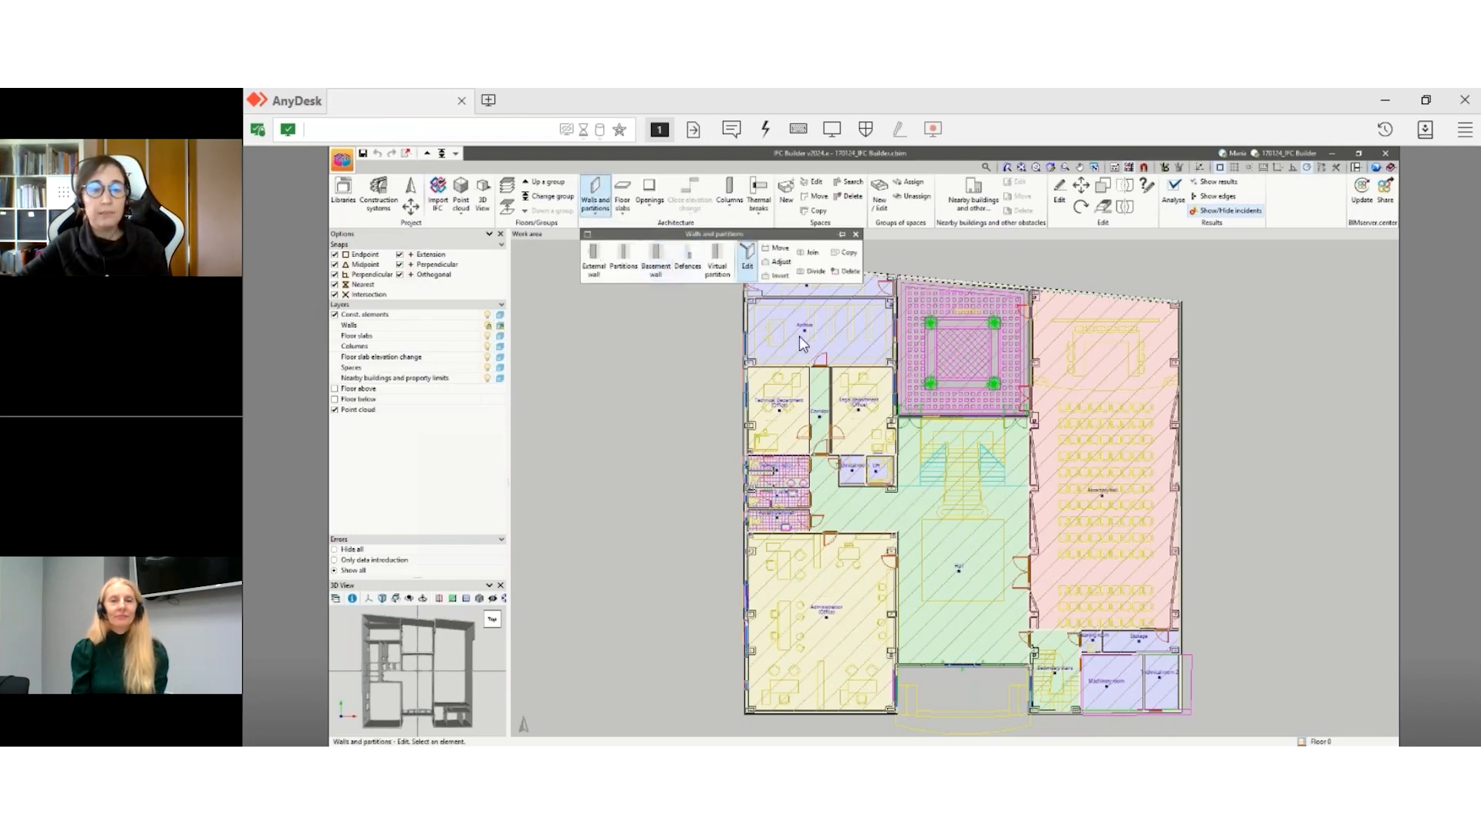
{"action": "scroll", "coordinate": [799, 336], "scroll_direction": "up", "scroll_amount": 2}
{"action": "left_click", "coordinate": [788, 375]}
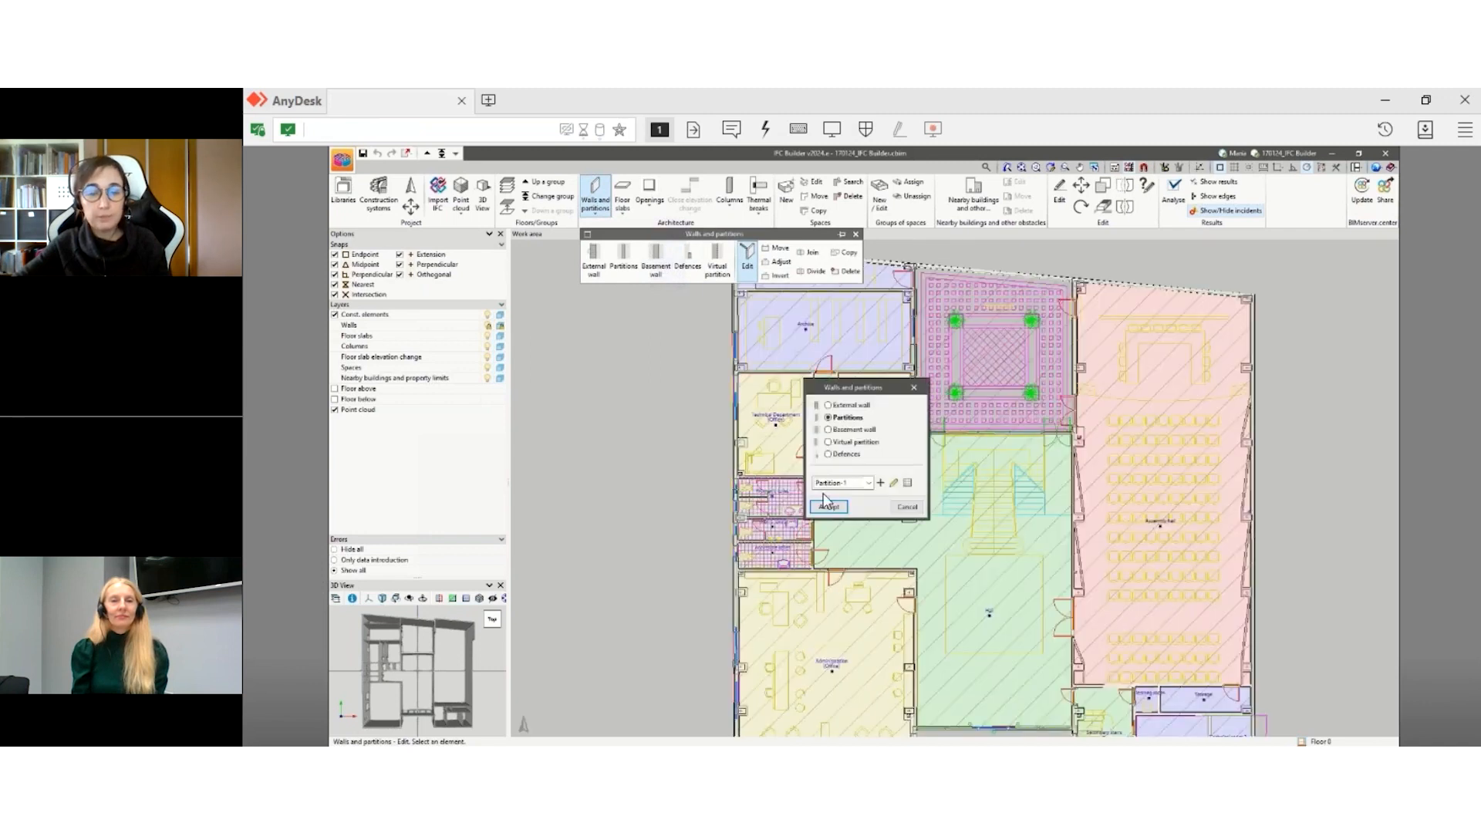
{"action": "left_click", "coordinate": [907, 483]}
{"action": "left_click_drag", "start_coordinate": [883, 285], "coordinate": [1080, 320]}
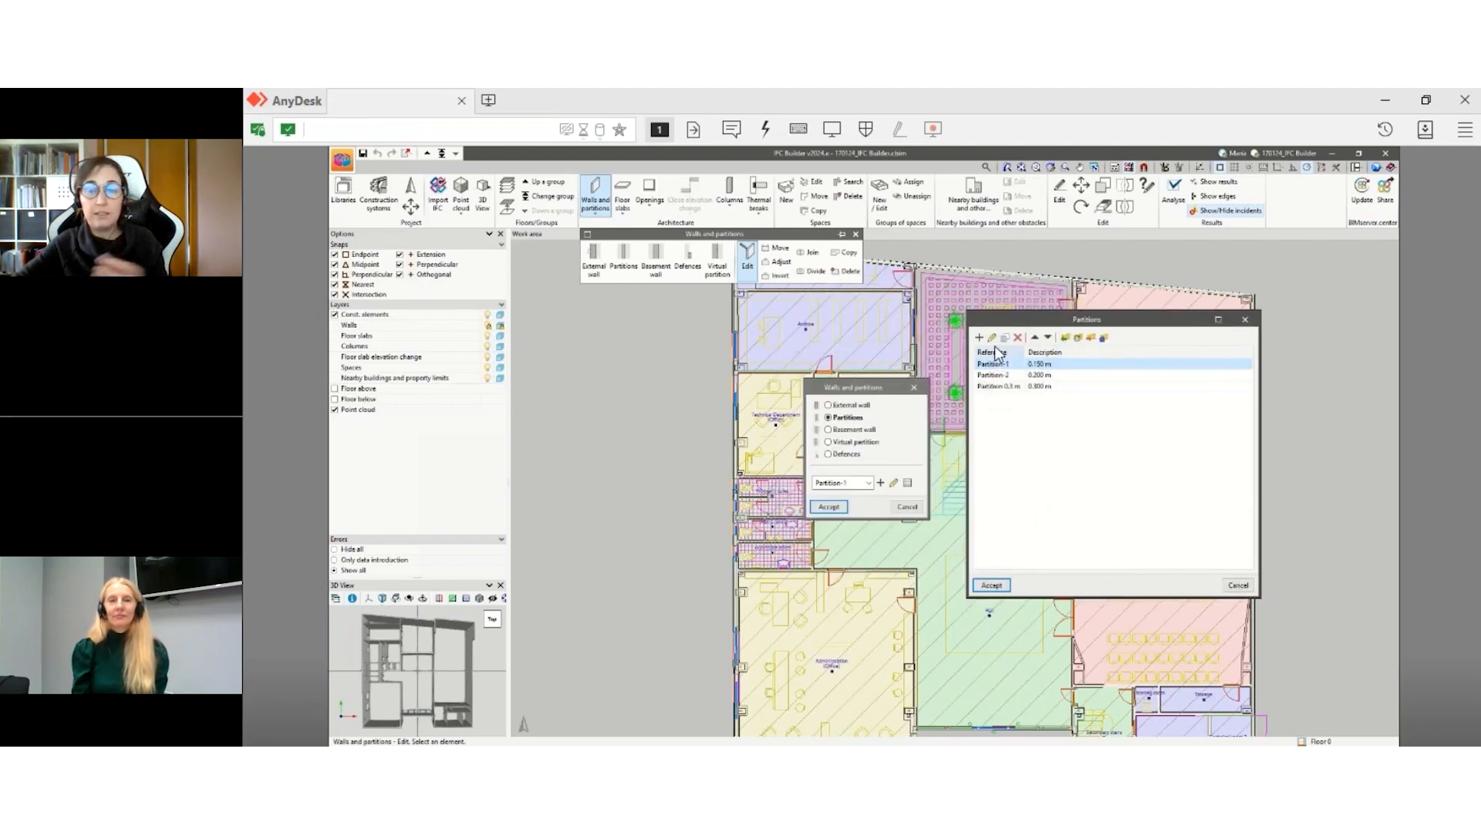
{"action": "left_click", "coordinate": [1244, 319]}
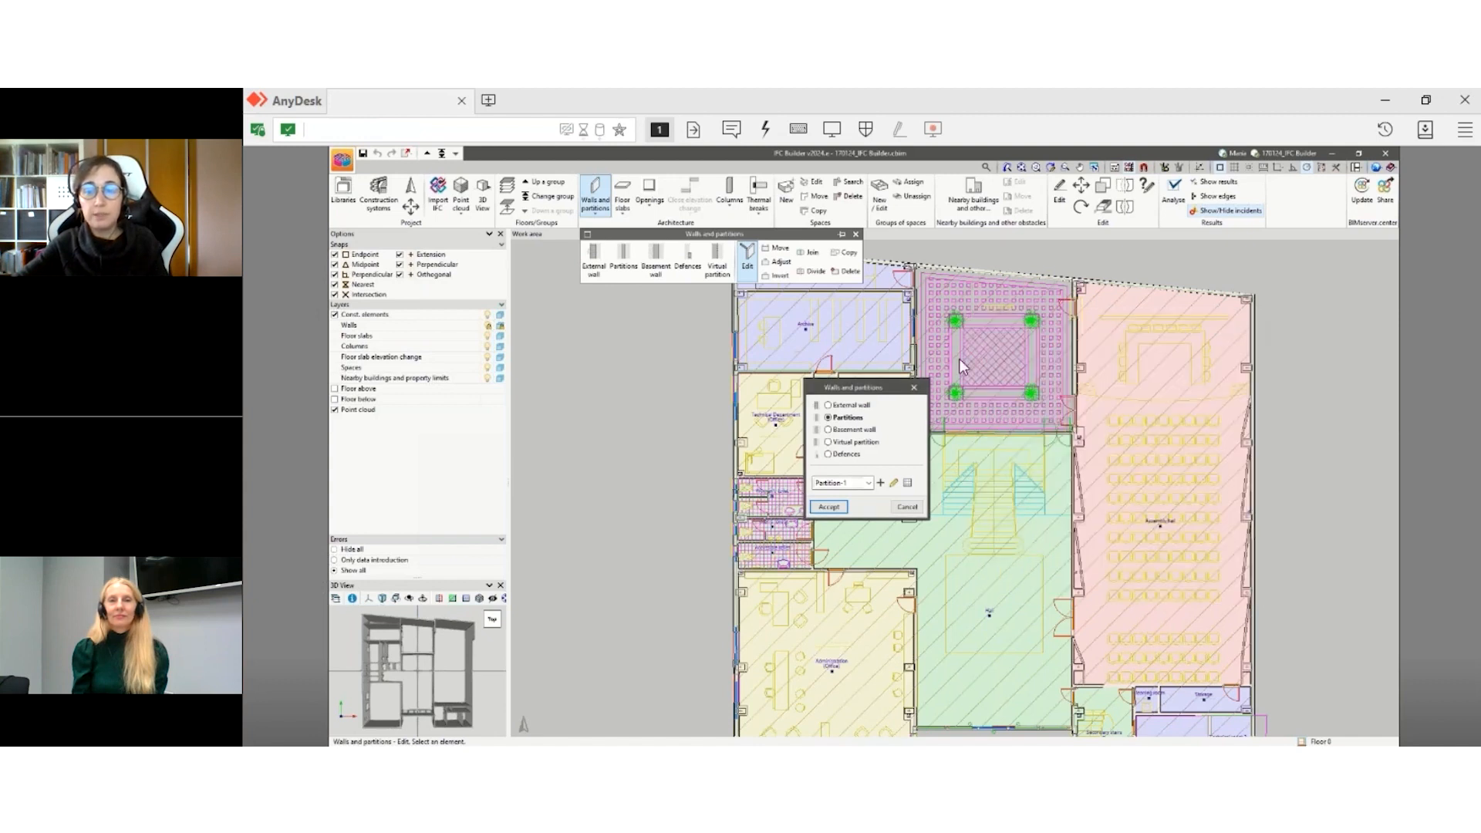
{"action": "left_click", "coordinate": [913, 390]}
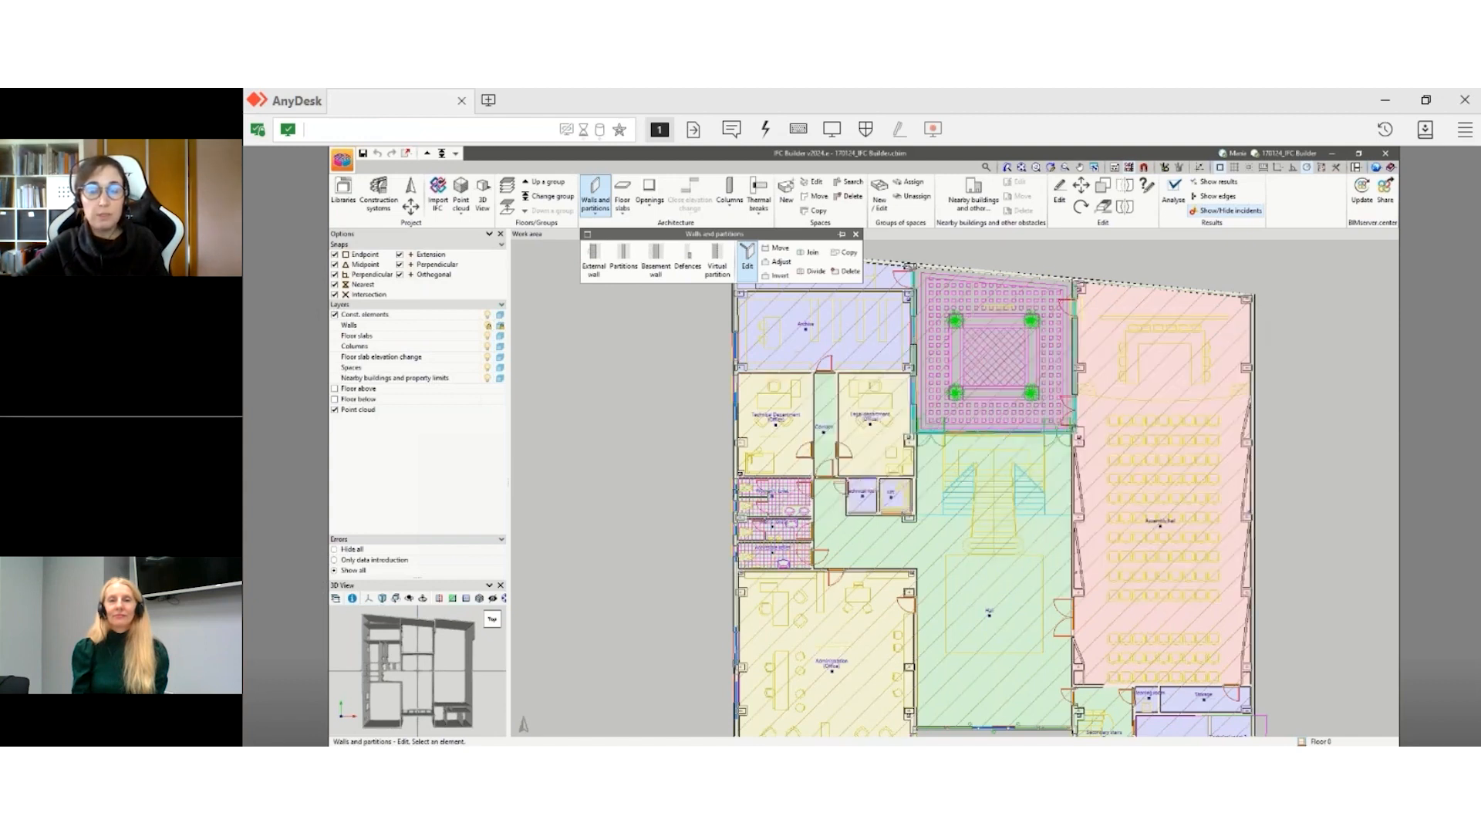
{"action": "left_click", "coordinate": [855, 233]}
- Open the Floor 0 screed for editing, examine the list of screed types, and close it without changes
{"action": "left_click", "coordinate": [622, 202]}
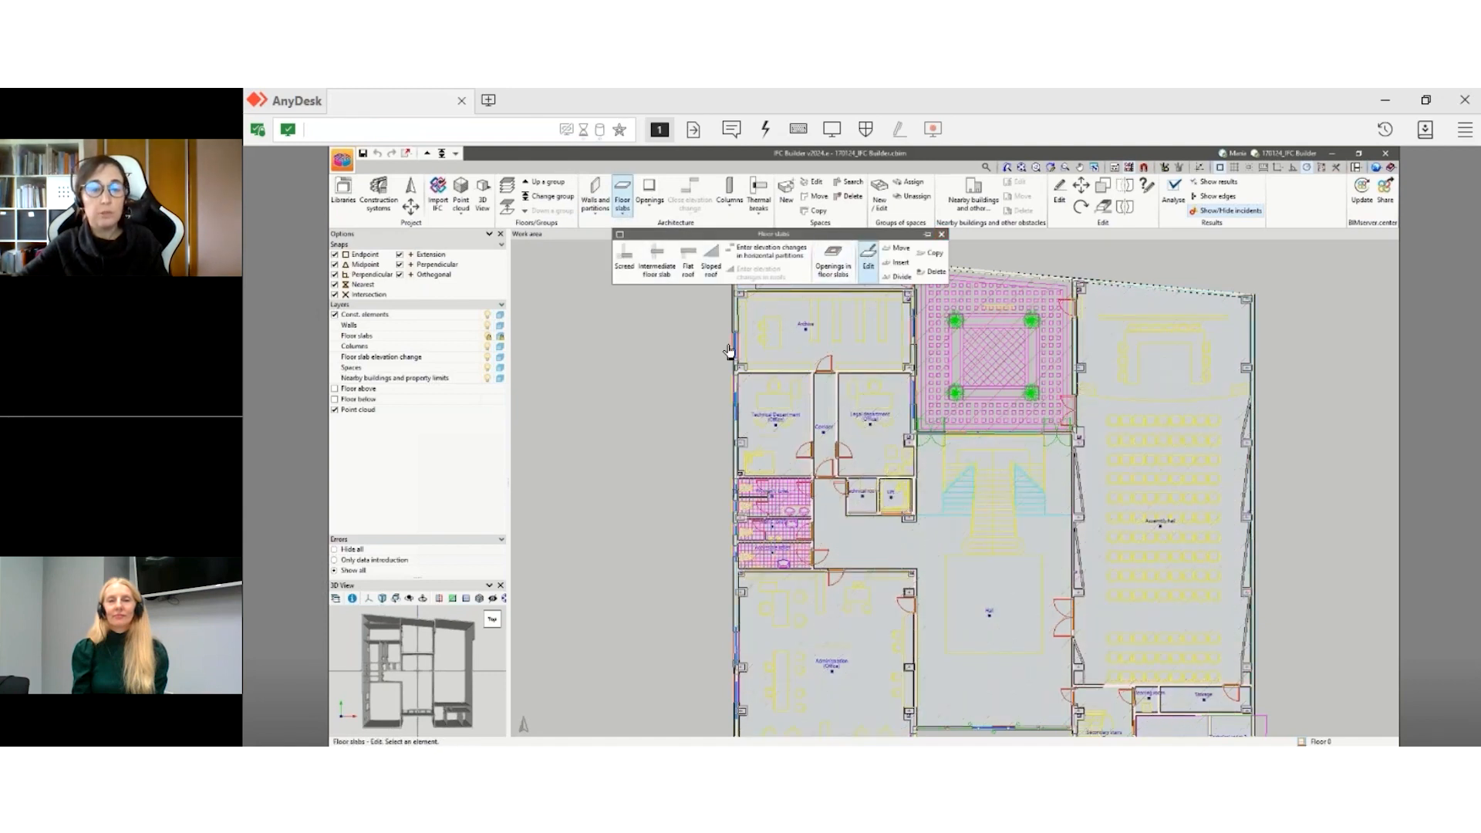
{"action": "scroll", "coordinate": [1203, 446], "scroll_direction": "down", "scroll_amount": 1}
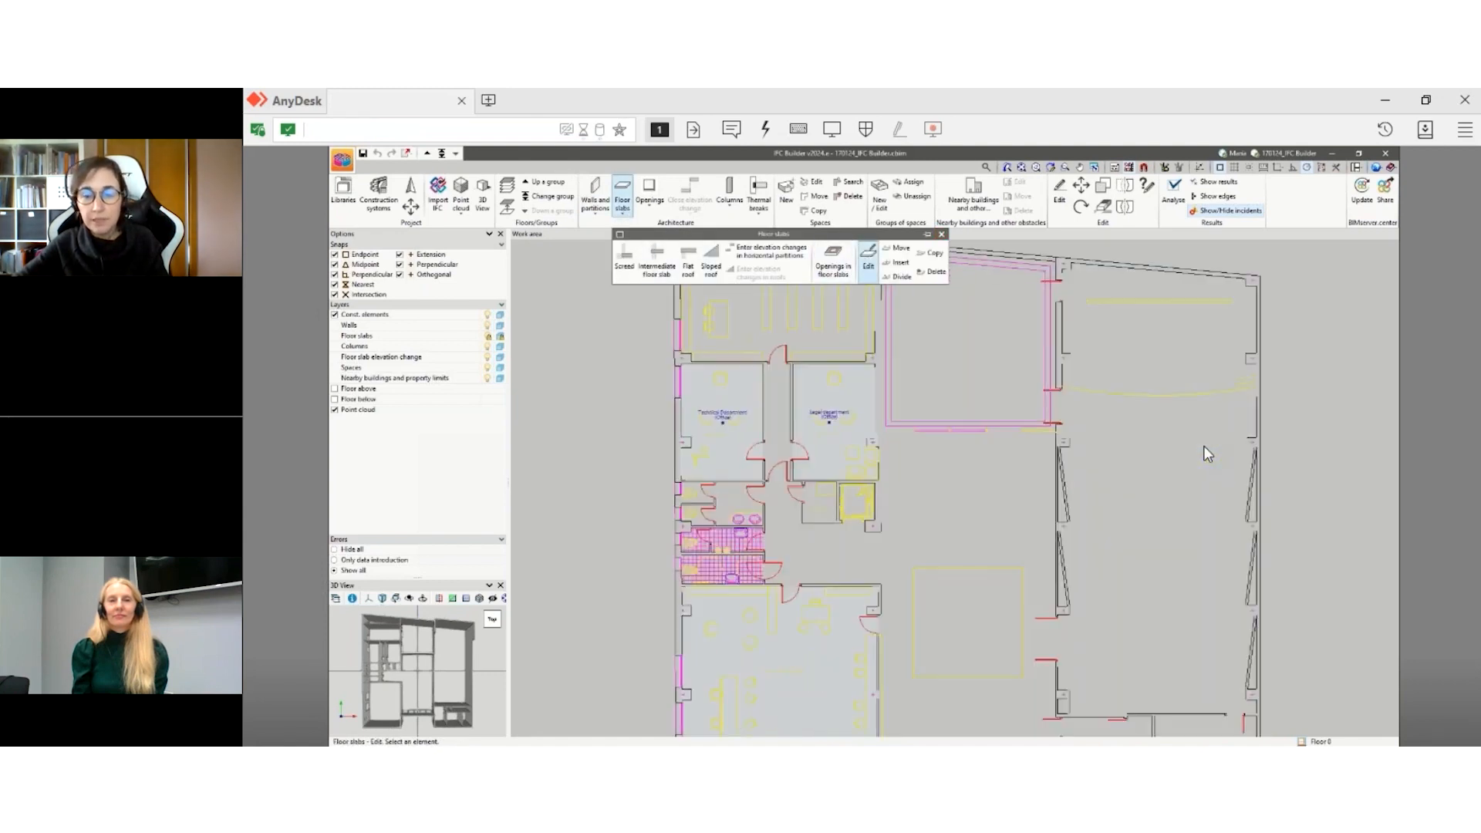
{"action": "left_click", "coordinate": [1149, 316]}
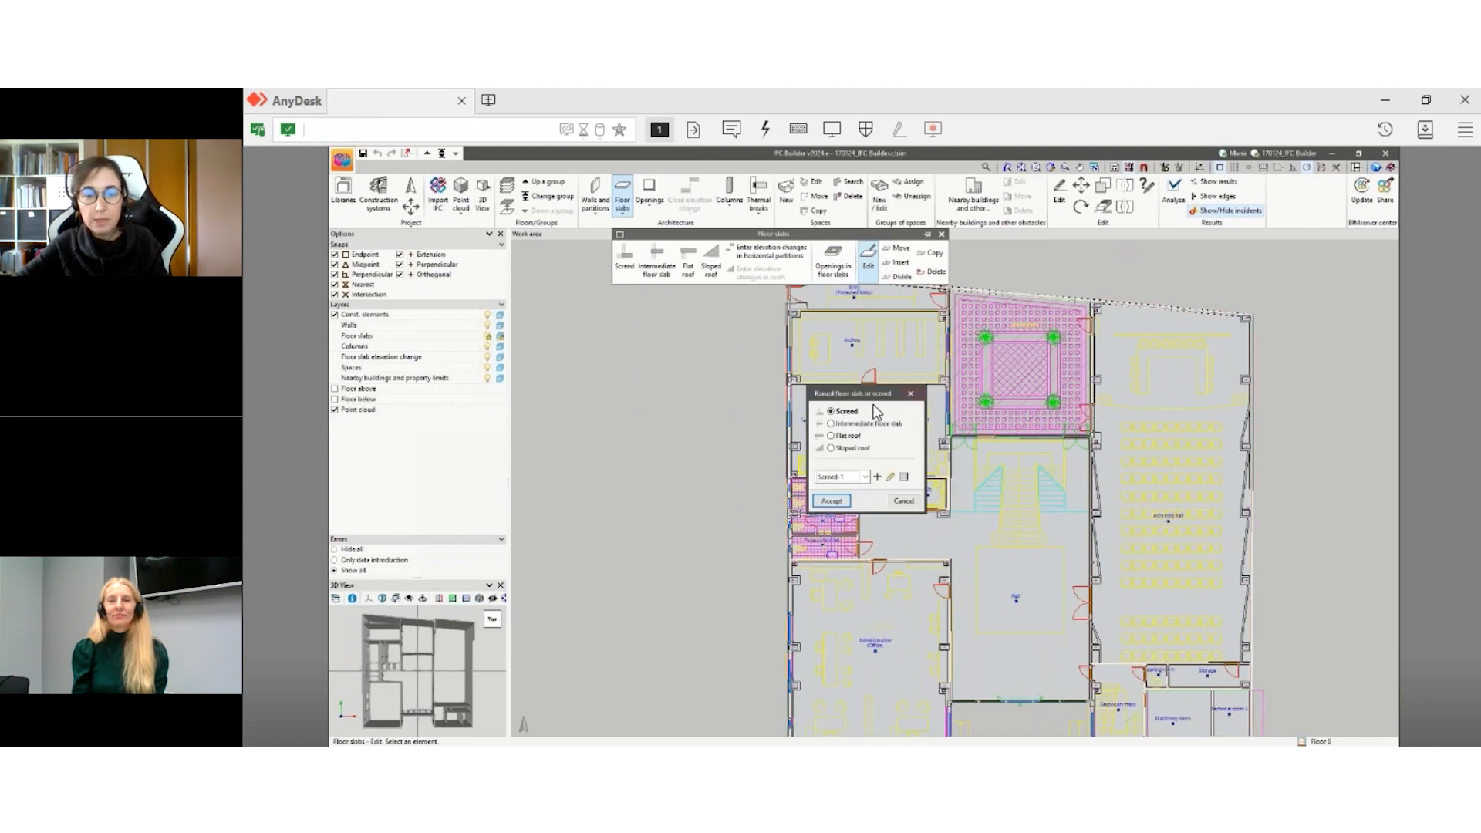
{"action": "left_click", "coordinate": [904, 477]}
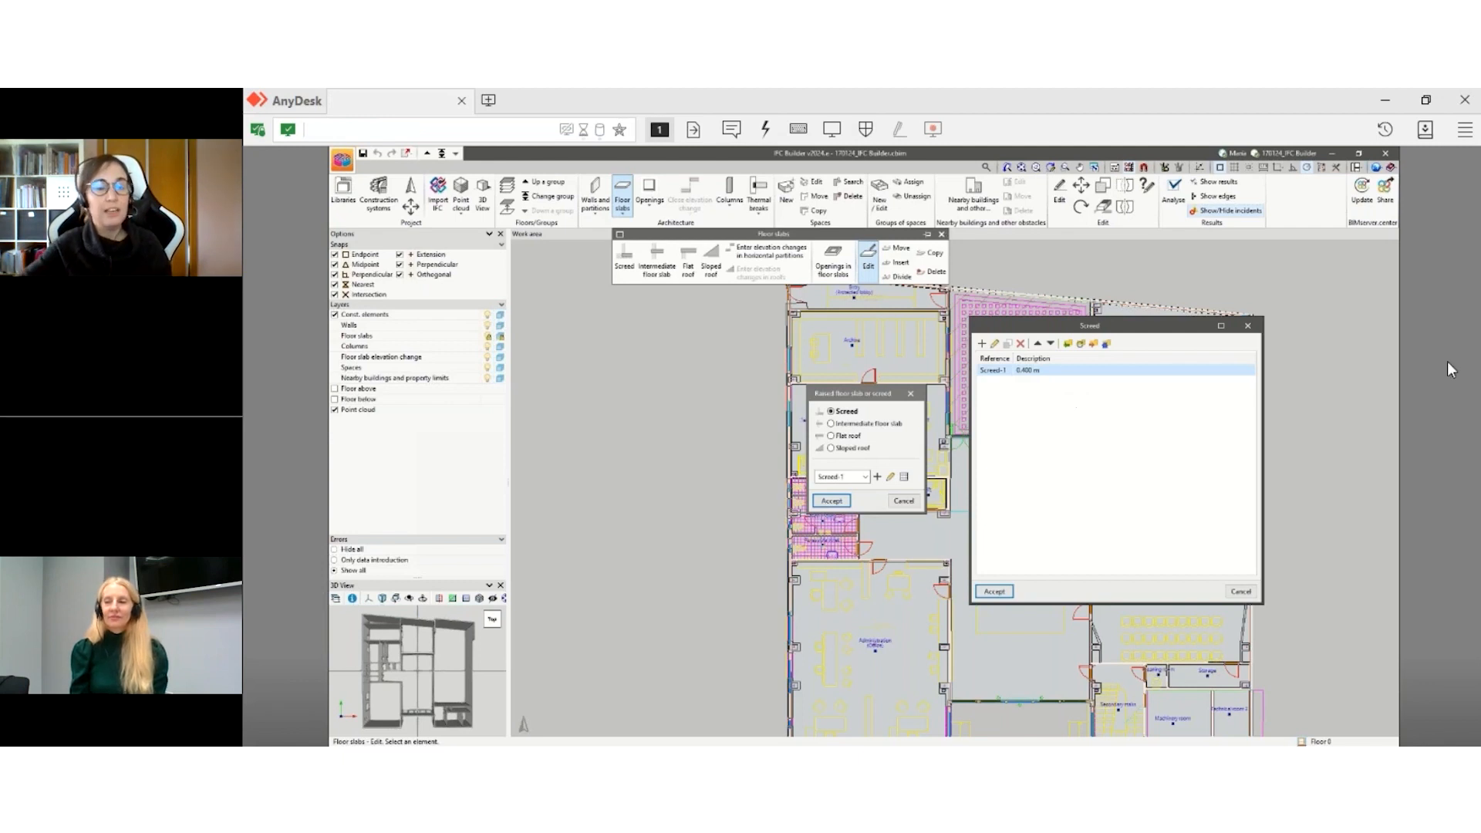
{"action": "left_click", "coordinate": [1247, 328]}
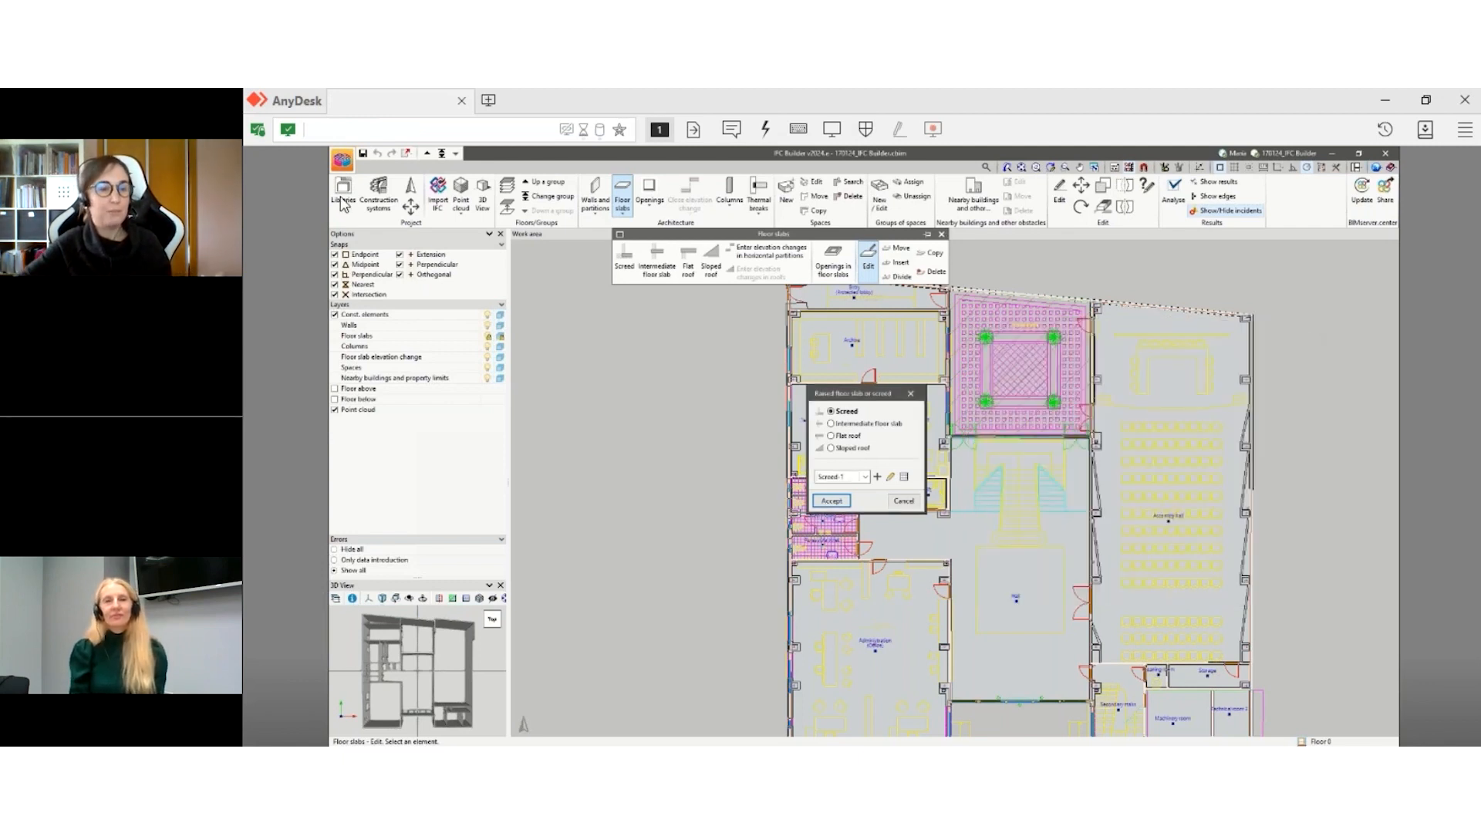
{"action": "left_click", "coordinate": [901, 499]}
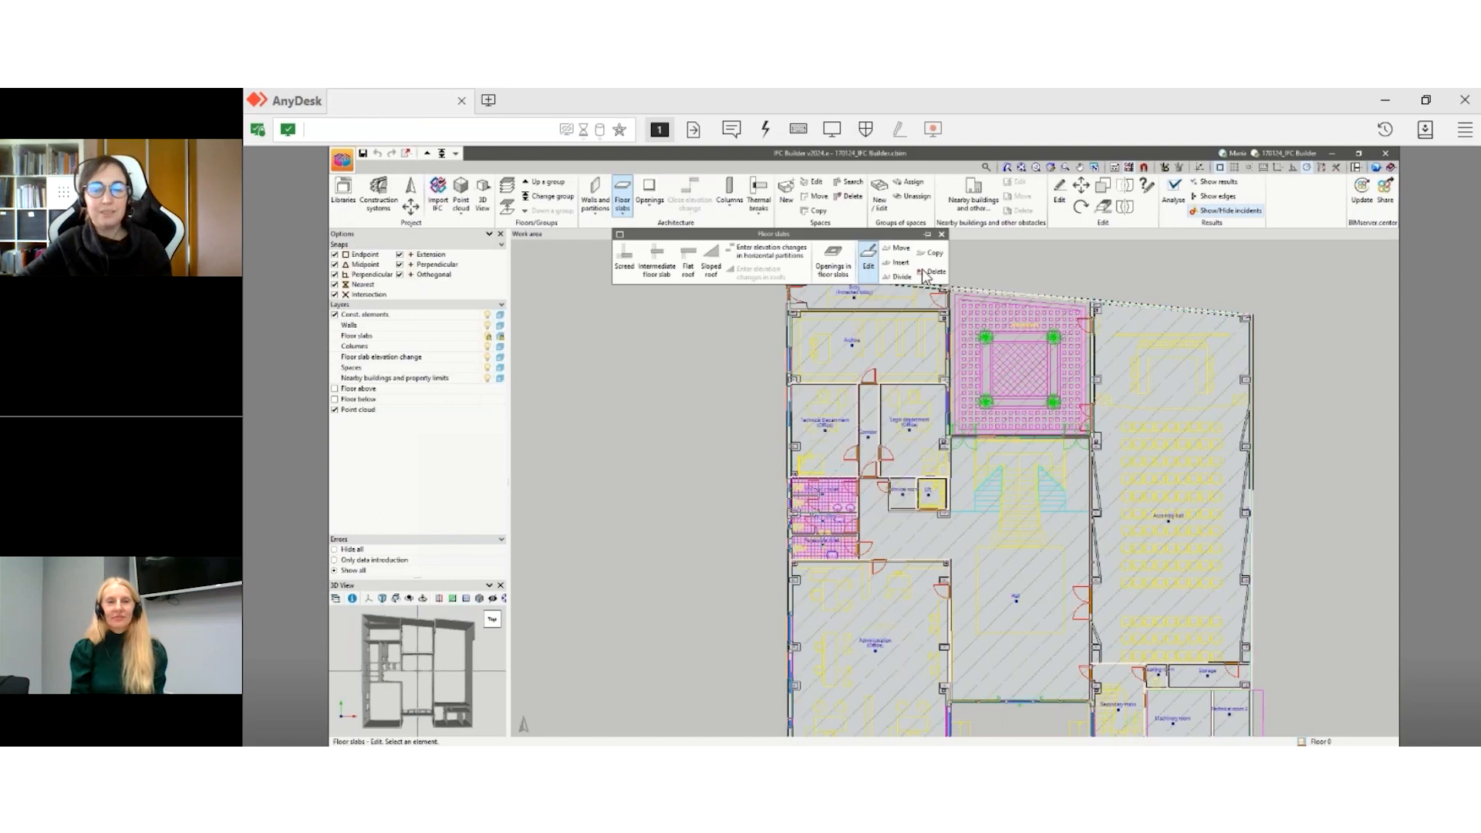
{"action": "left_click", "coordinate": [941, 234]}
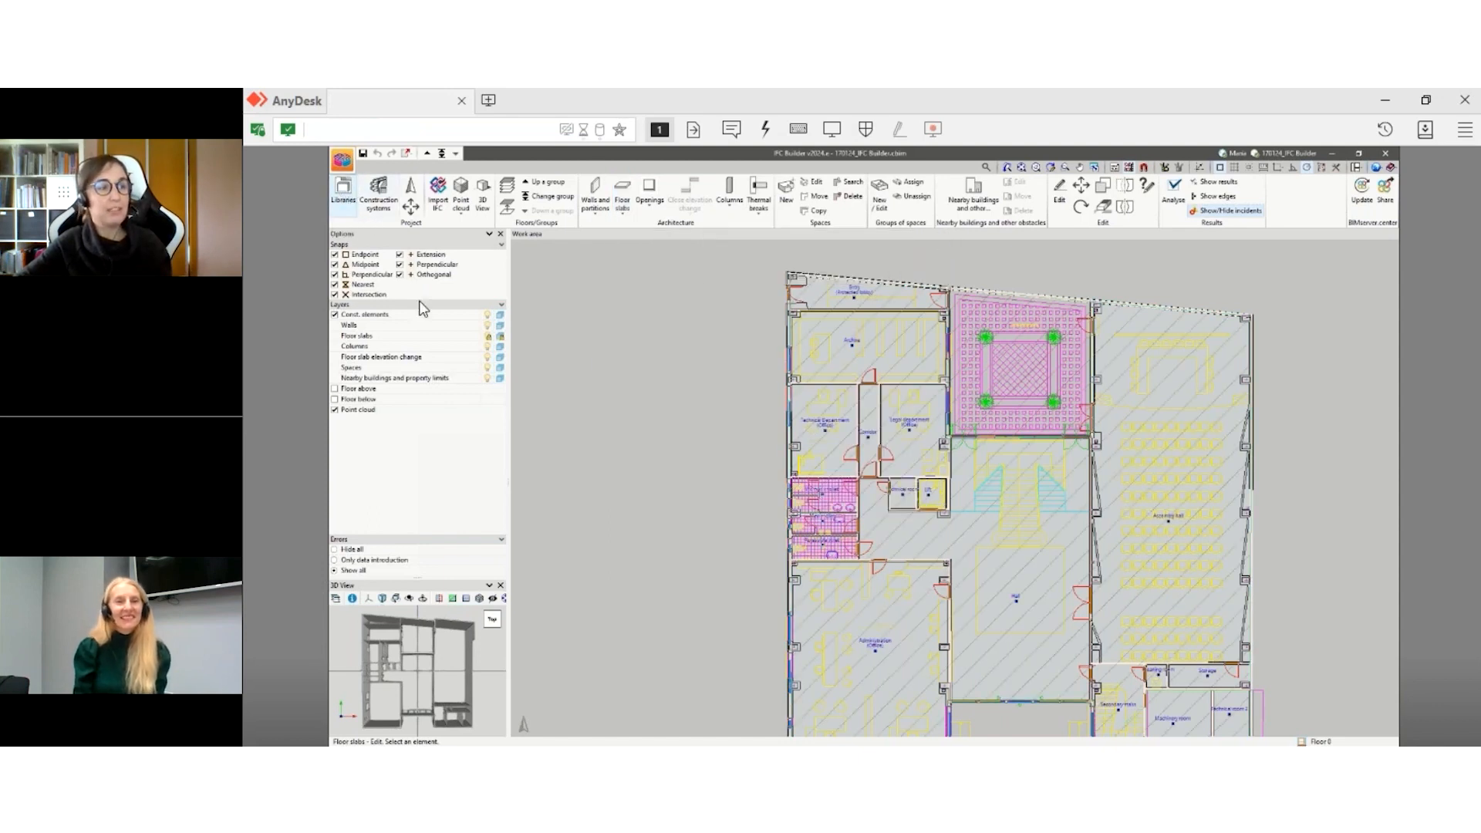
- Open the job's libraries and review the types defined for screeds, intermediate floor slabs, flat roofs and tiled roofs
{"action": "left_click", "coordinate": [343, 193]}
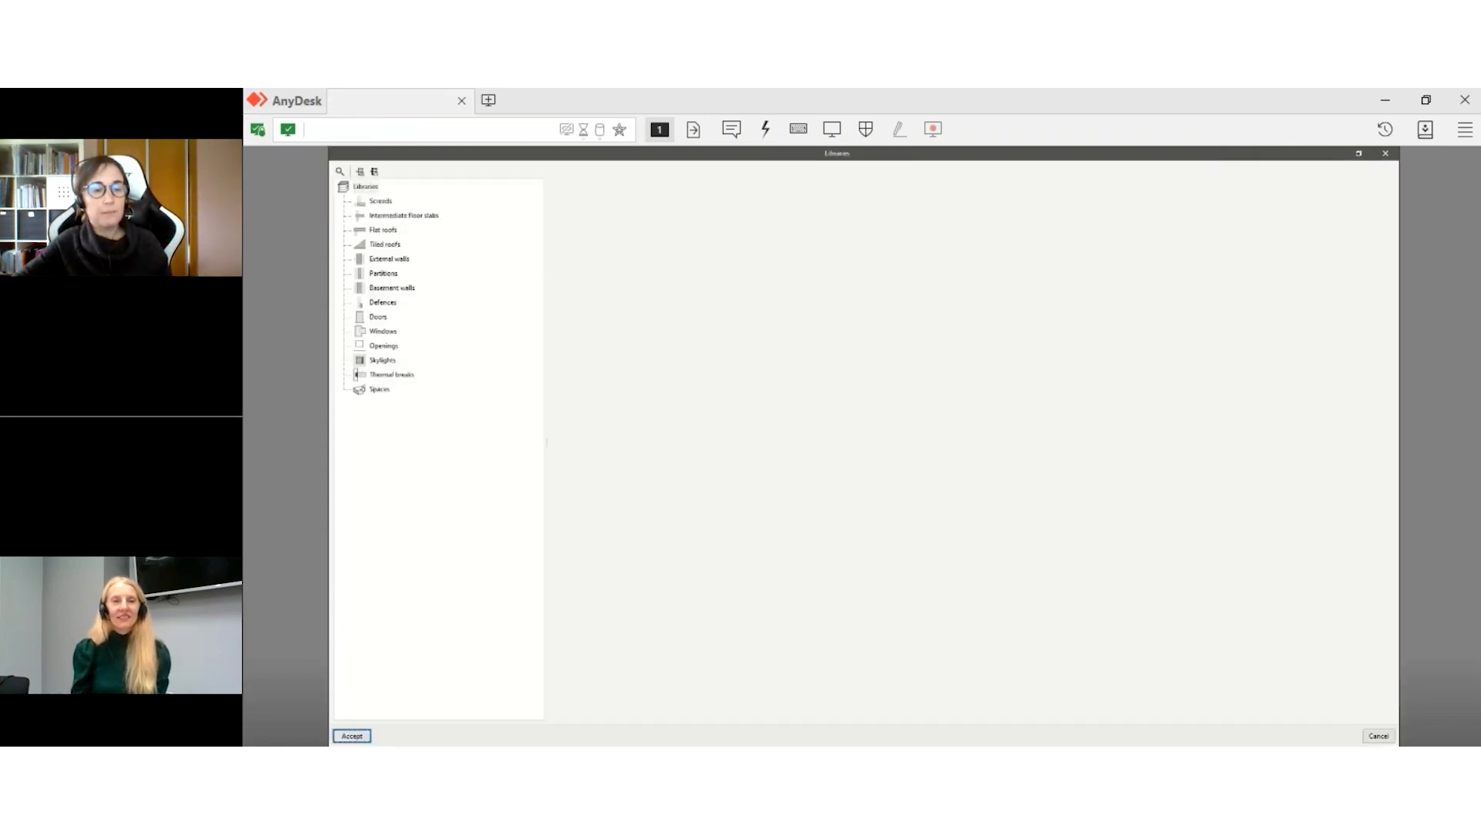
{"action": "left_click", "coordinate": [378, 201]}
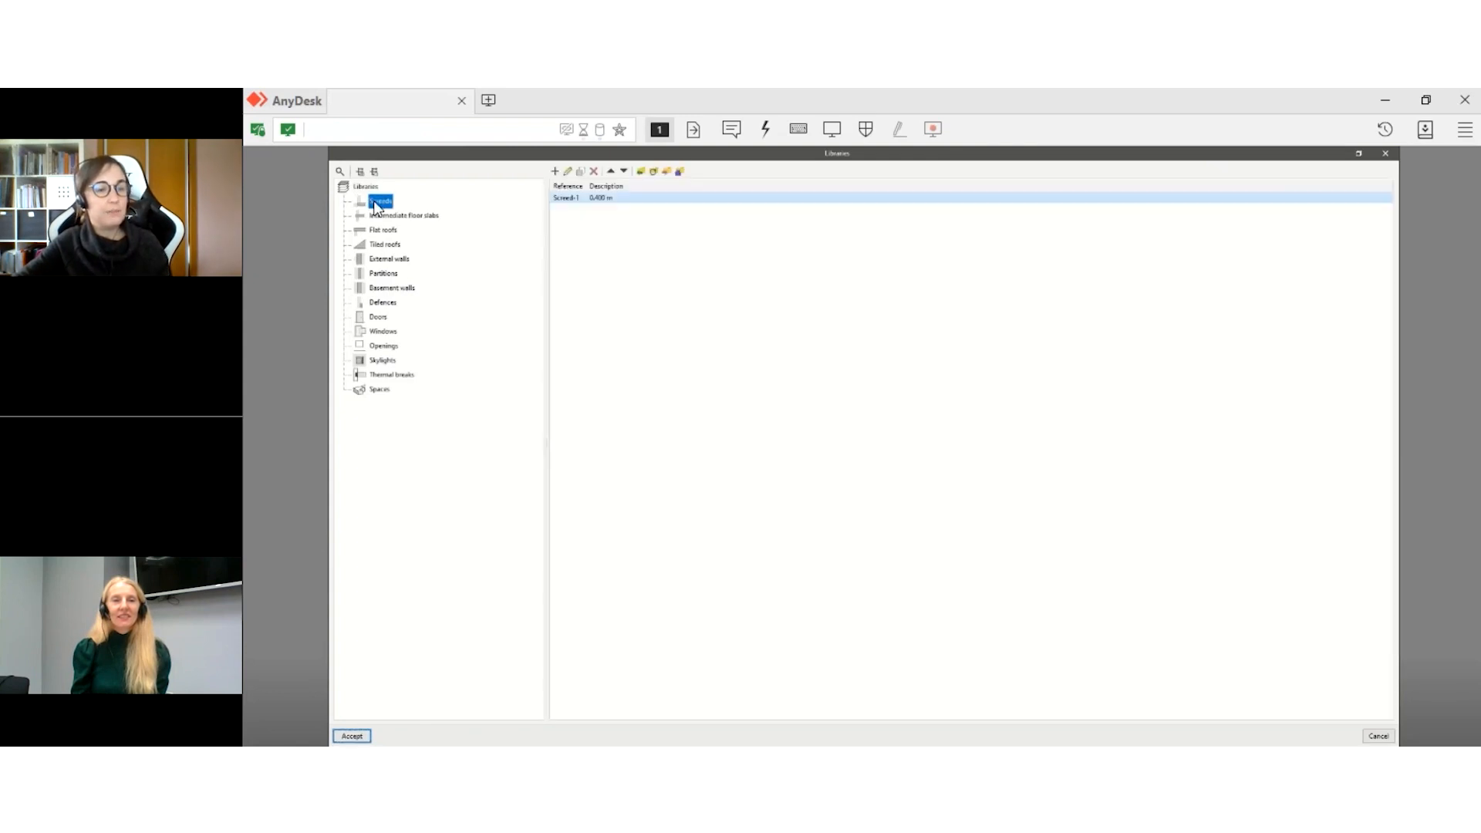
{"action": "left_click", "coordinate": [375, 216]}
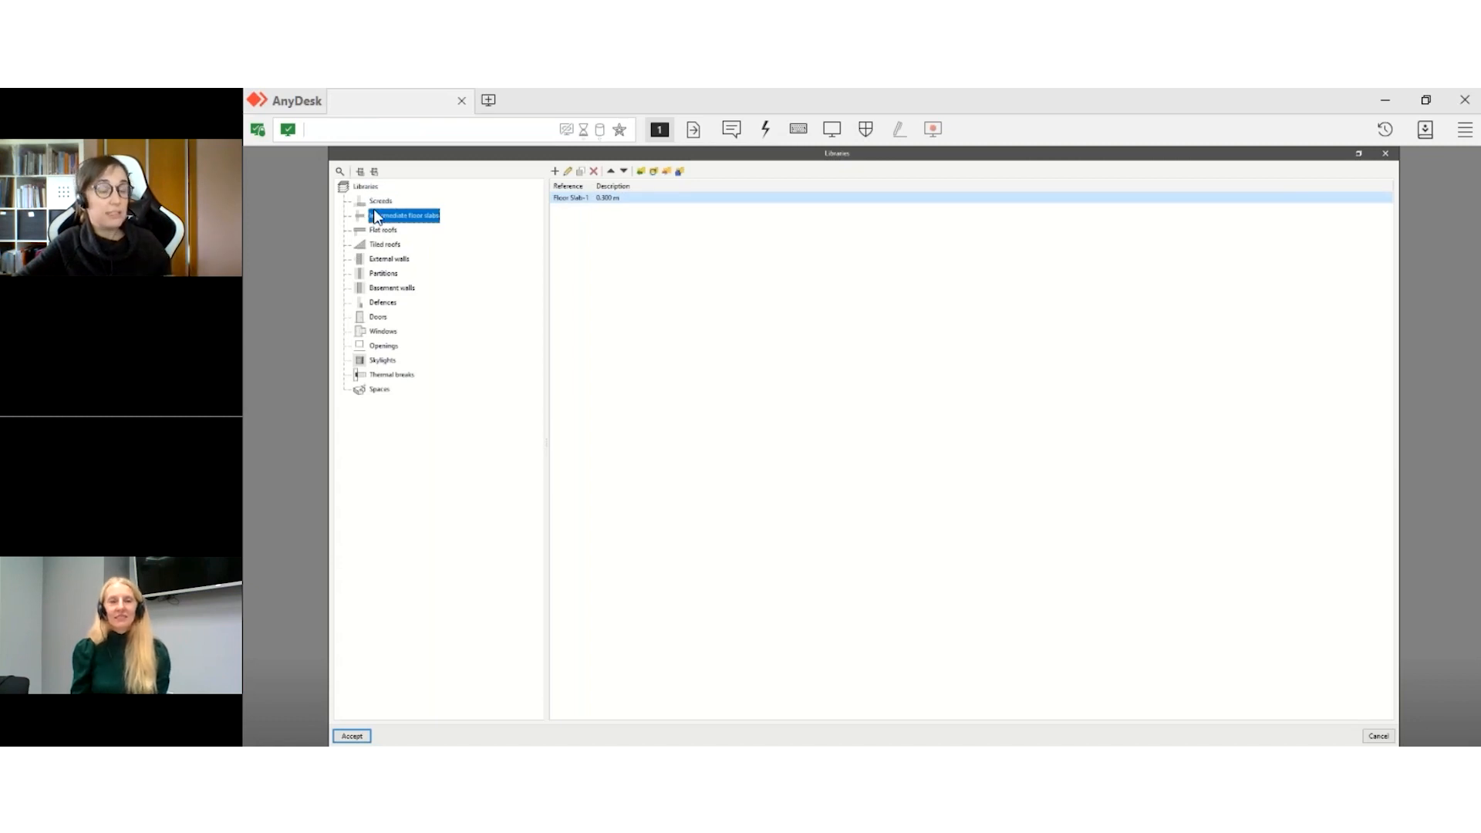
{"action": "left_click", "coordinate": [380, 201]}
{"action": "left_click", "coordinate": [564, 200]}
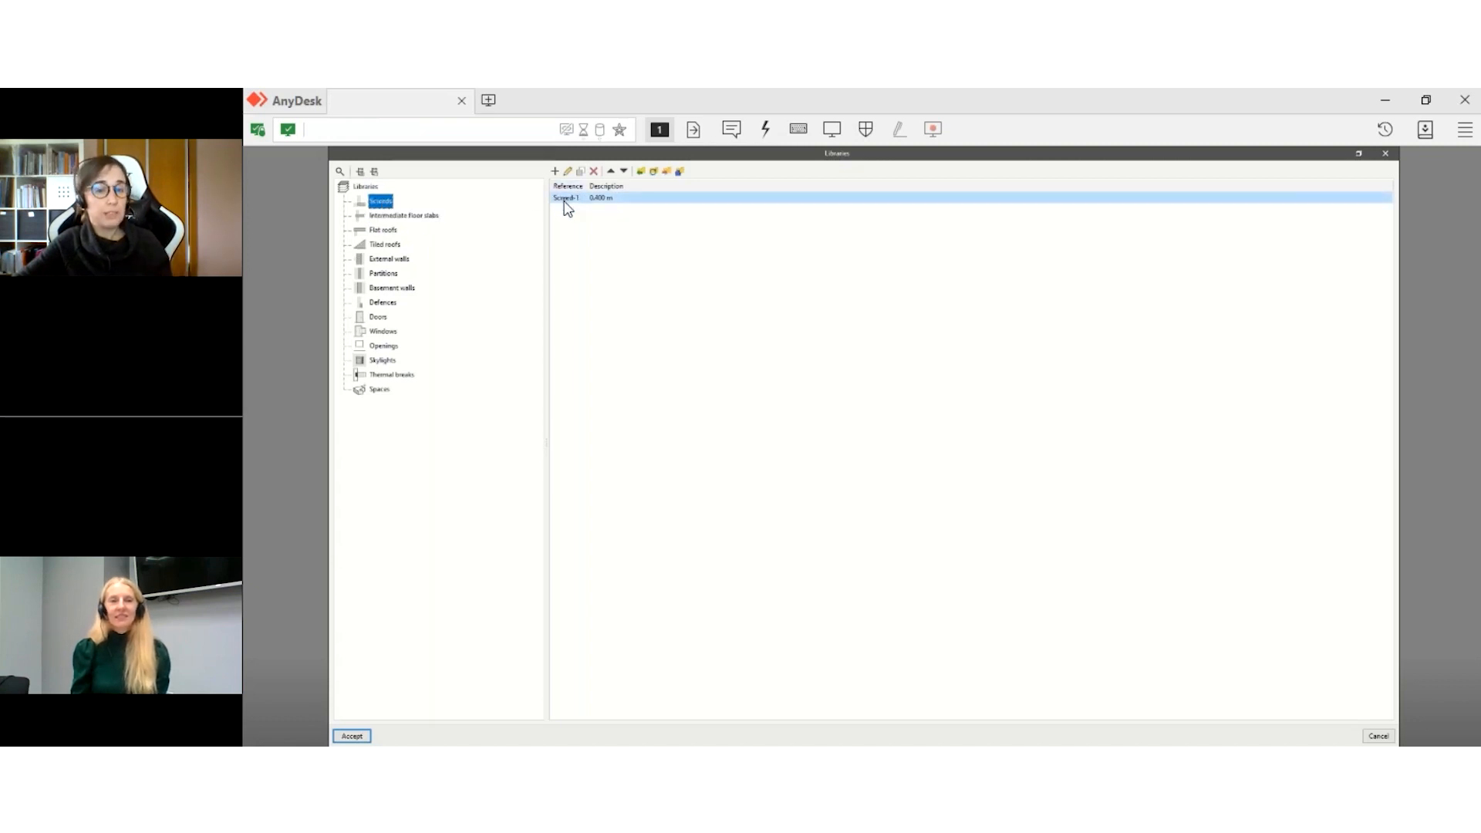
{"action": "left_click", "coordinate": [414, 219]}
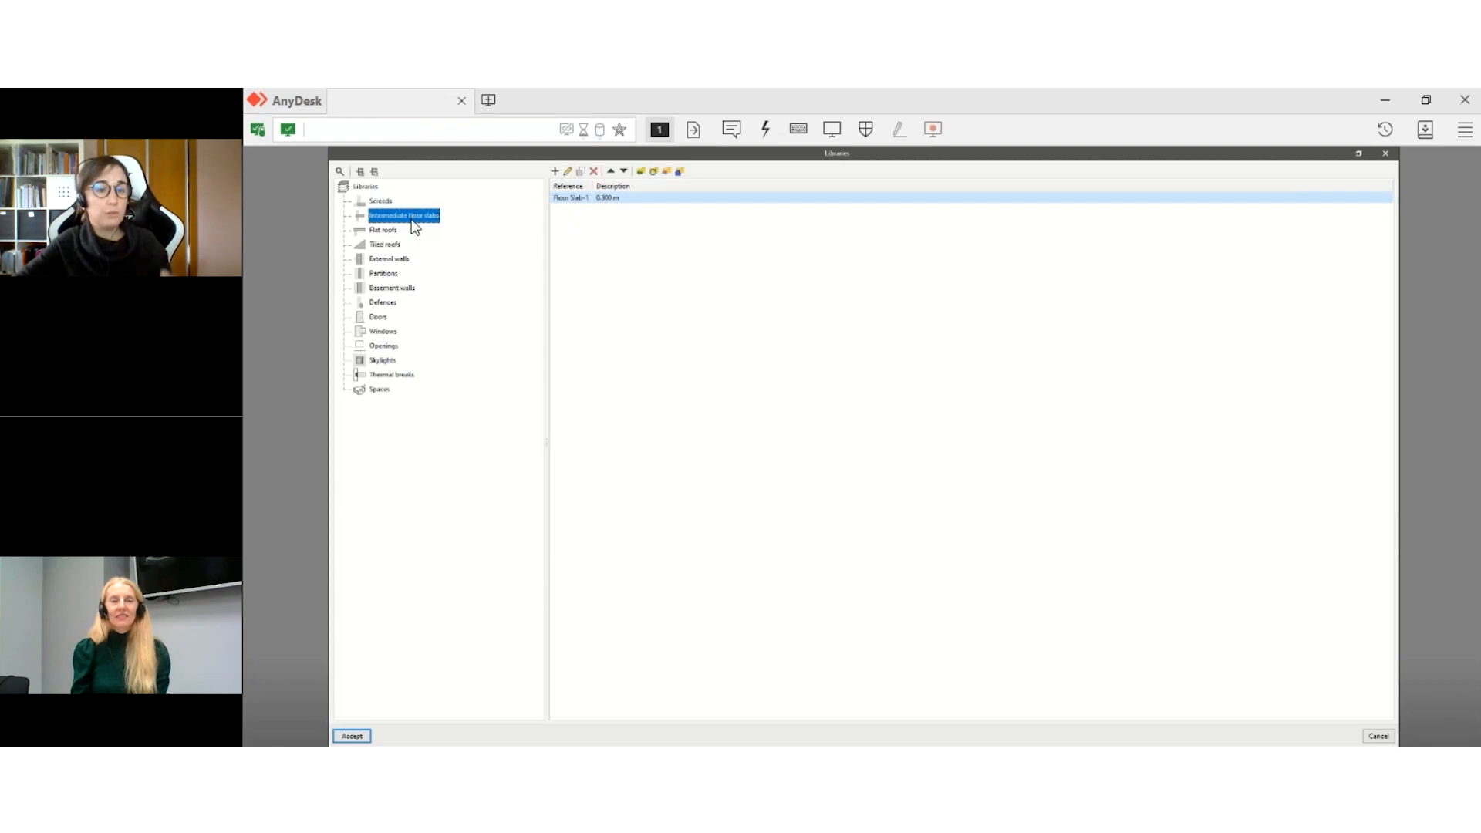
{"action": "left_click", "coordinate": [389, 231]}
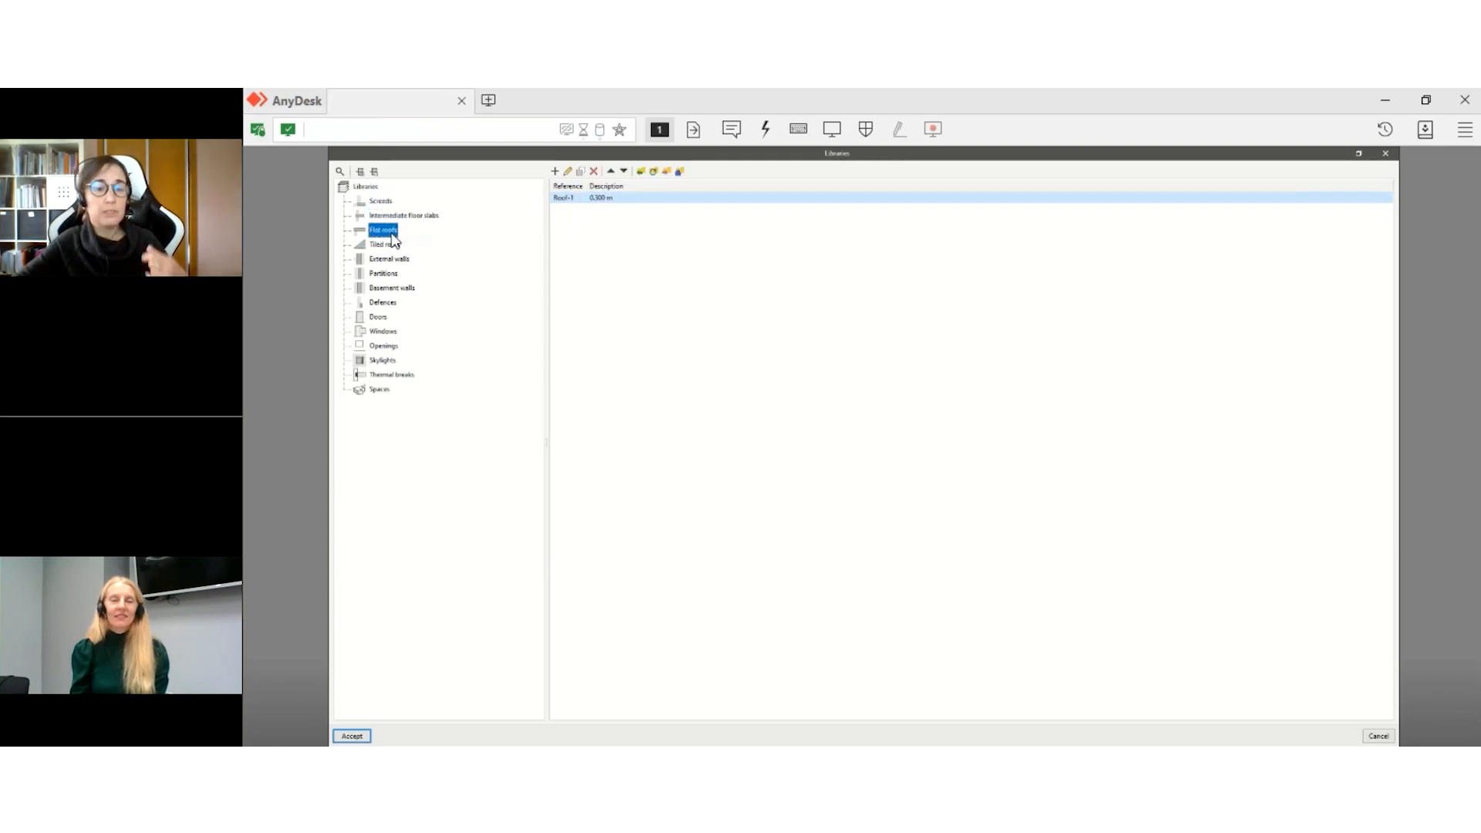
{"action": "left_click", "coordinate": [387, 245]}
- Review the library types defined for external walls, partitions, defences, doors and windows
{"action": "left_click", "coordinate": [390, 260]}
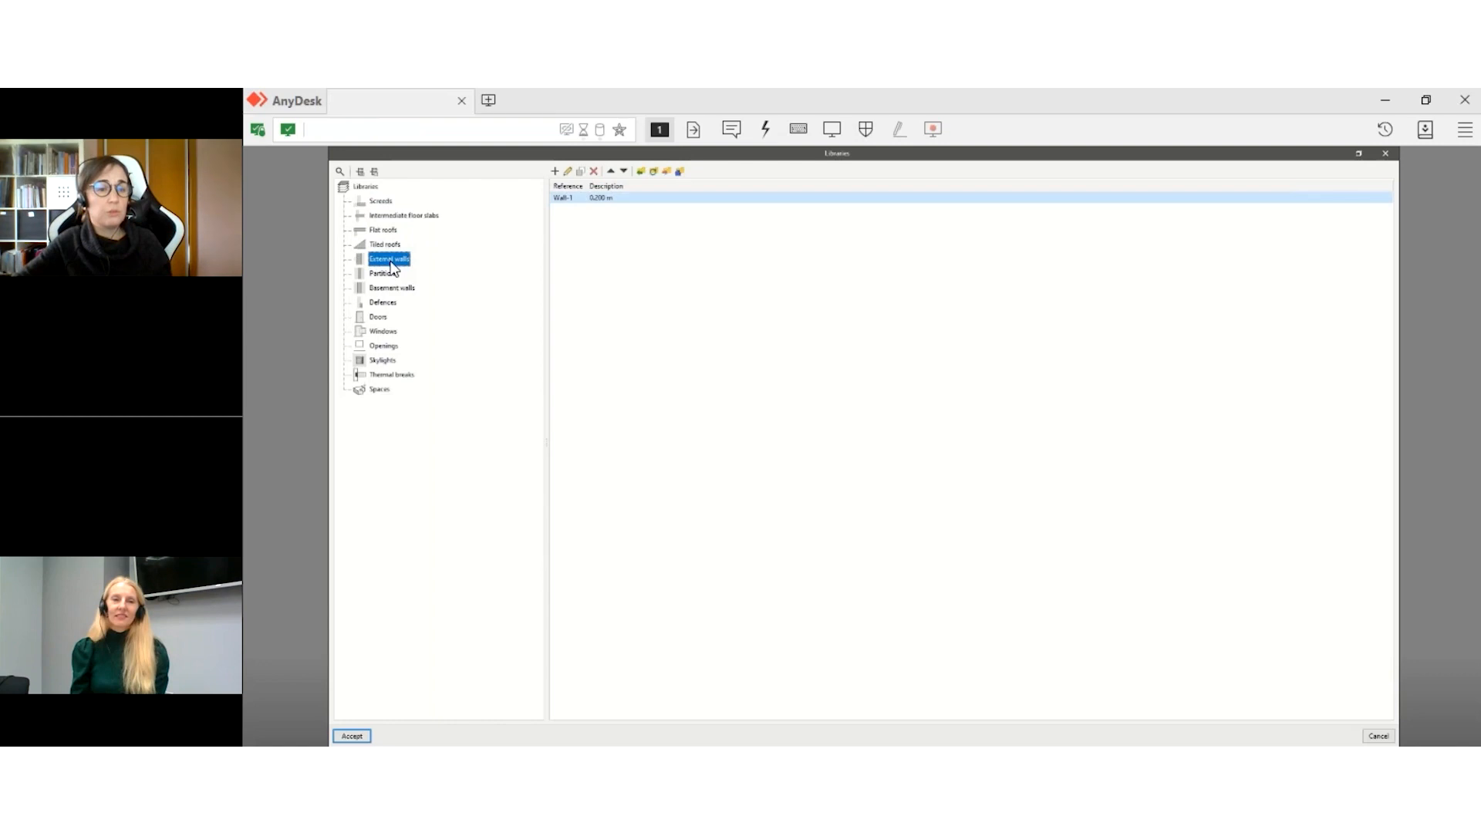
{"action": "left_click", "coordinate": [391, 277]}
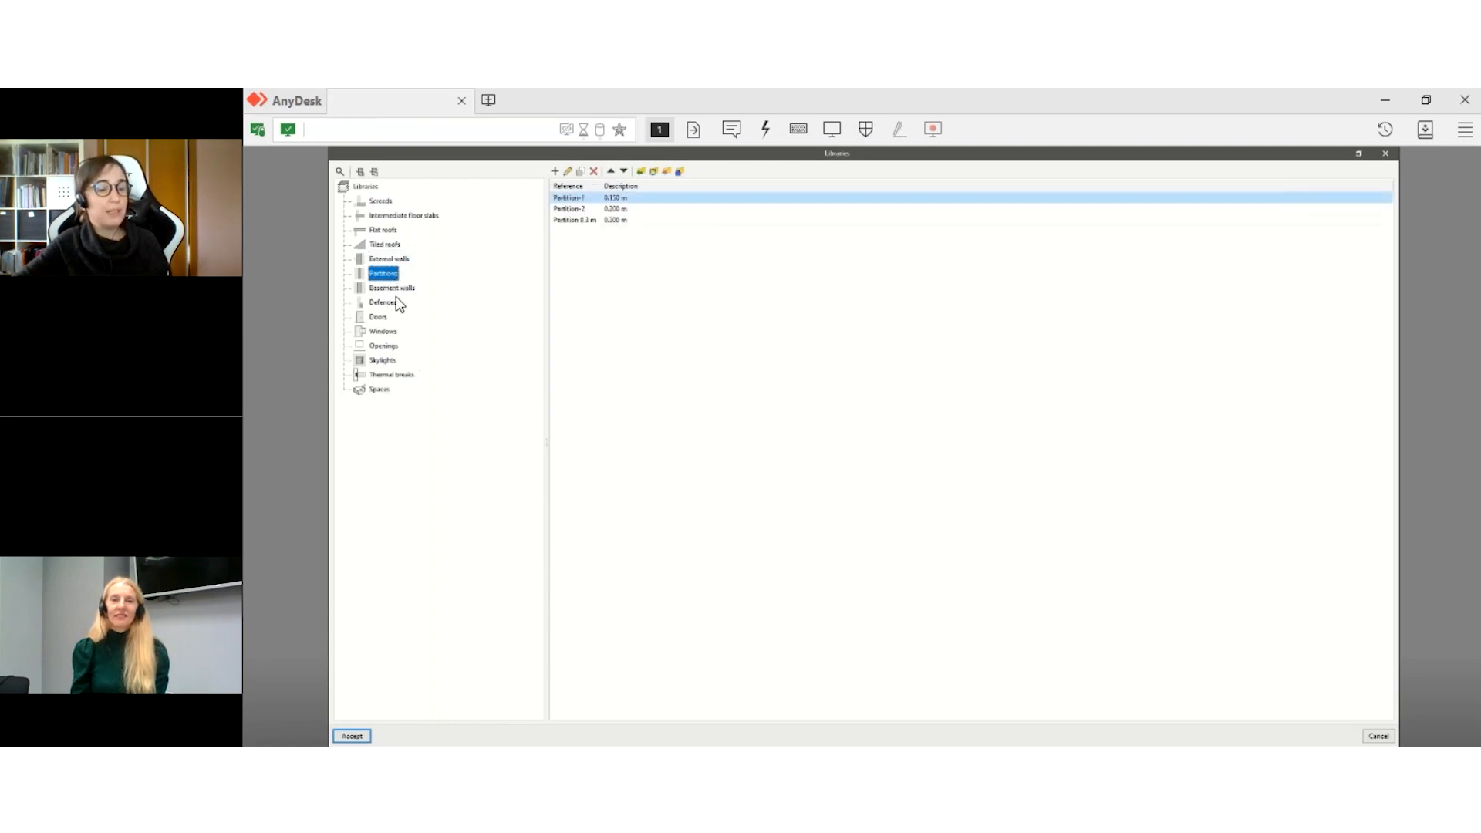
{"action": "left_click", "coordinate": [383, 301]}
{"action": "left_click", "coordinate": [379, 317]}
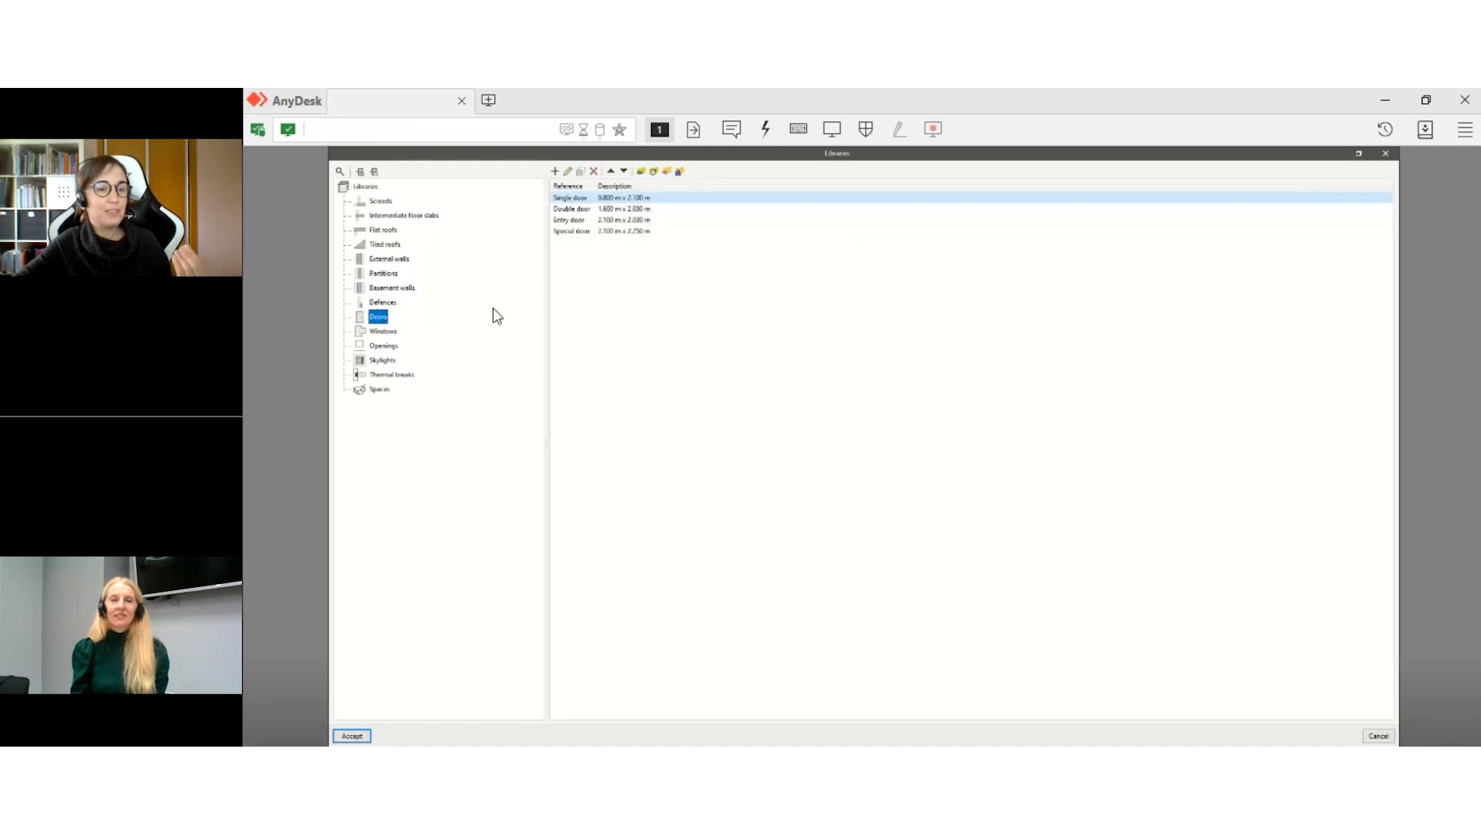
{"action": "left_click", "coordinate": [378, 331]}
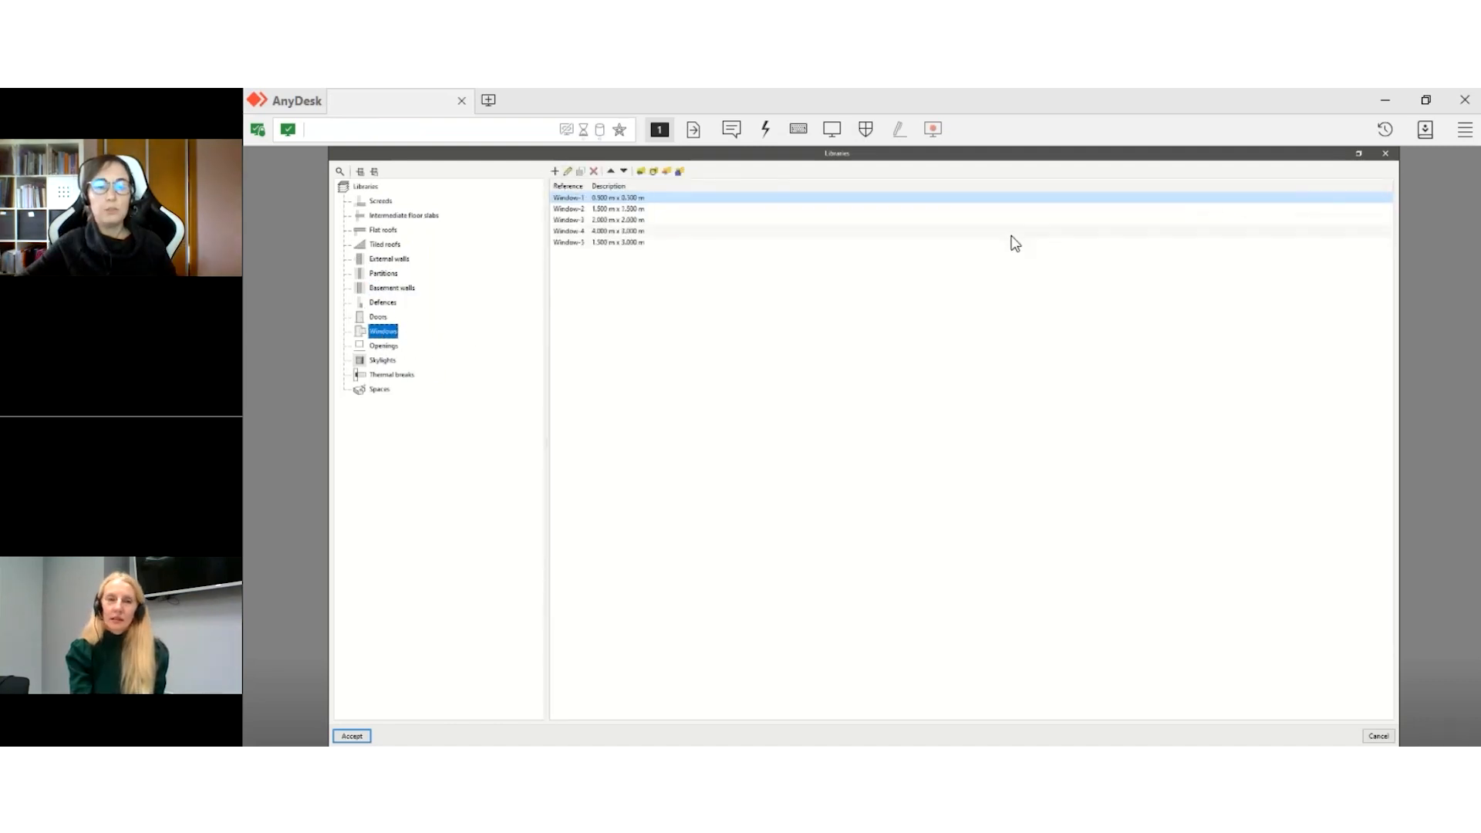
- Reopen the job's libraries and add an external wall type with reference Wall-2 and a thickness of 0.5 m using simplified input
{"action": "left_click", "coordinate": [1386, 155]}
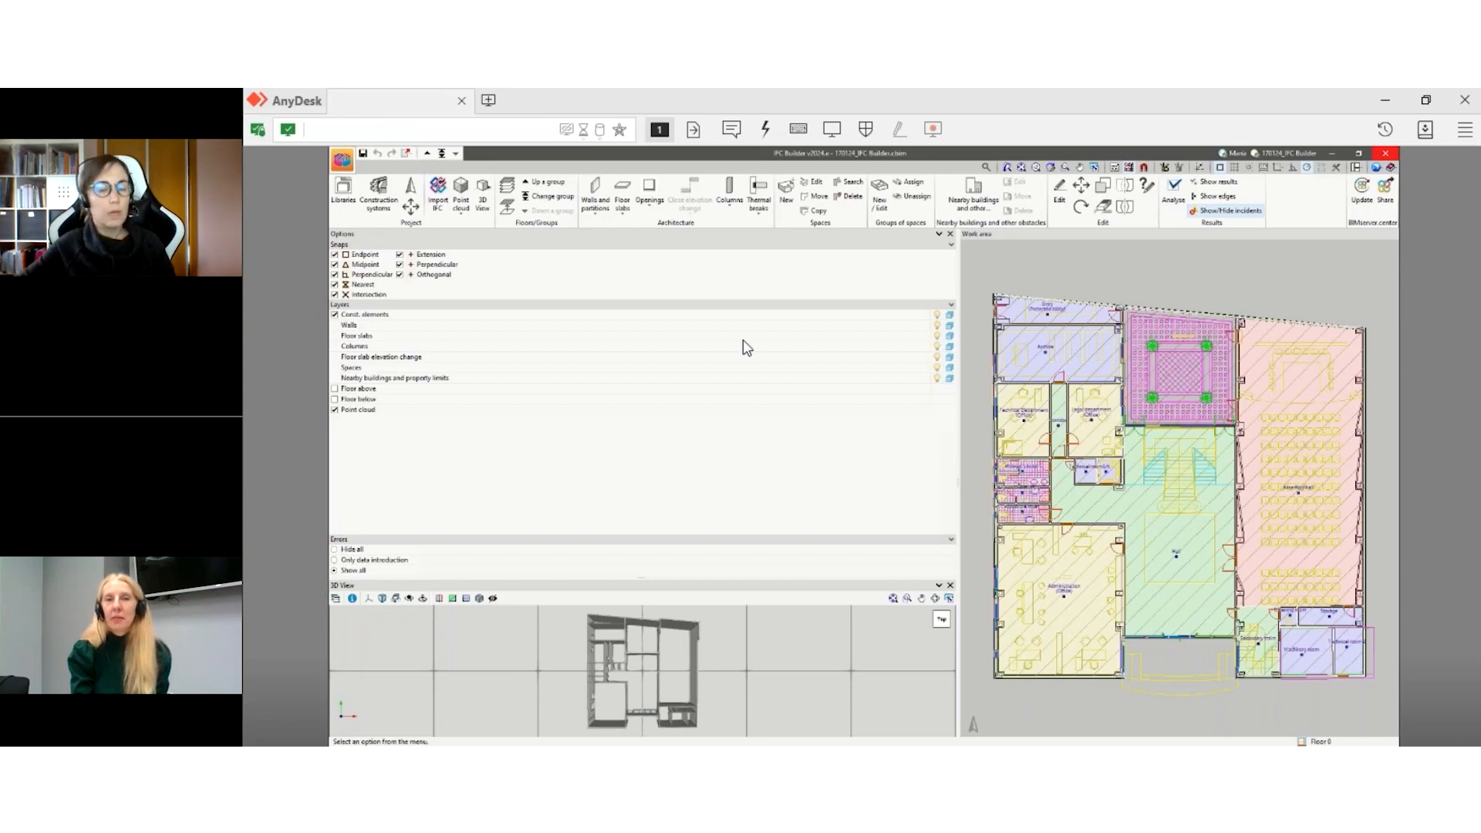
{"action": "left_click", "coordinate": [344, 197]}
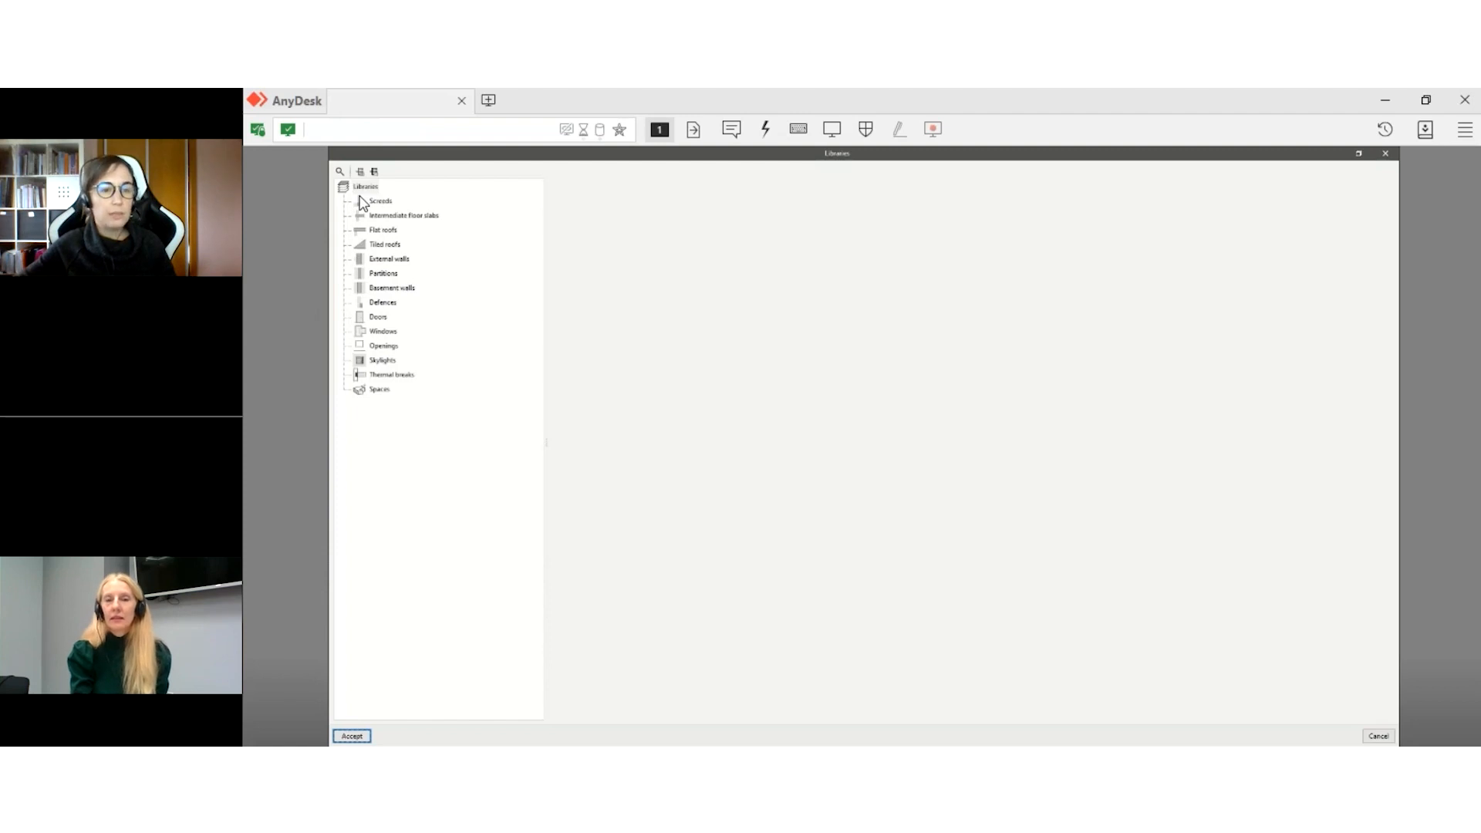
{"action": "left_click", "coordinate": [382, 261]}
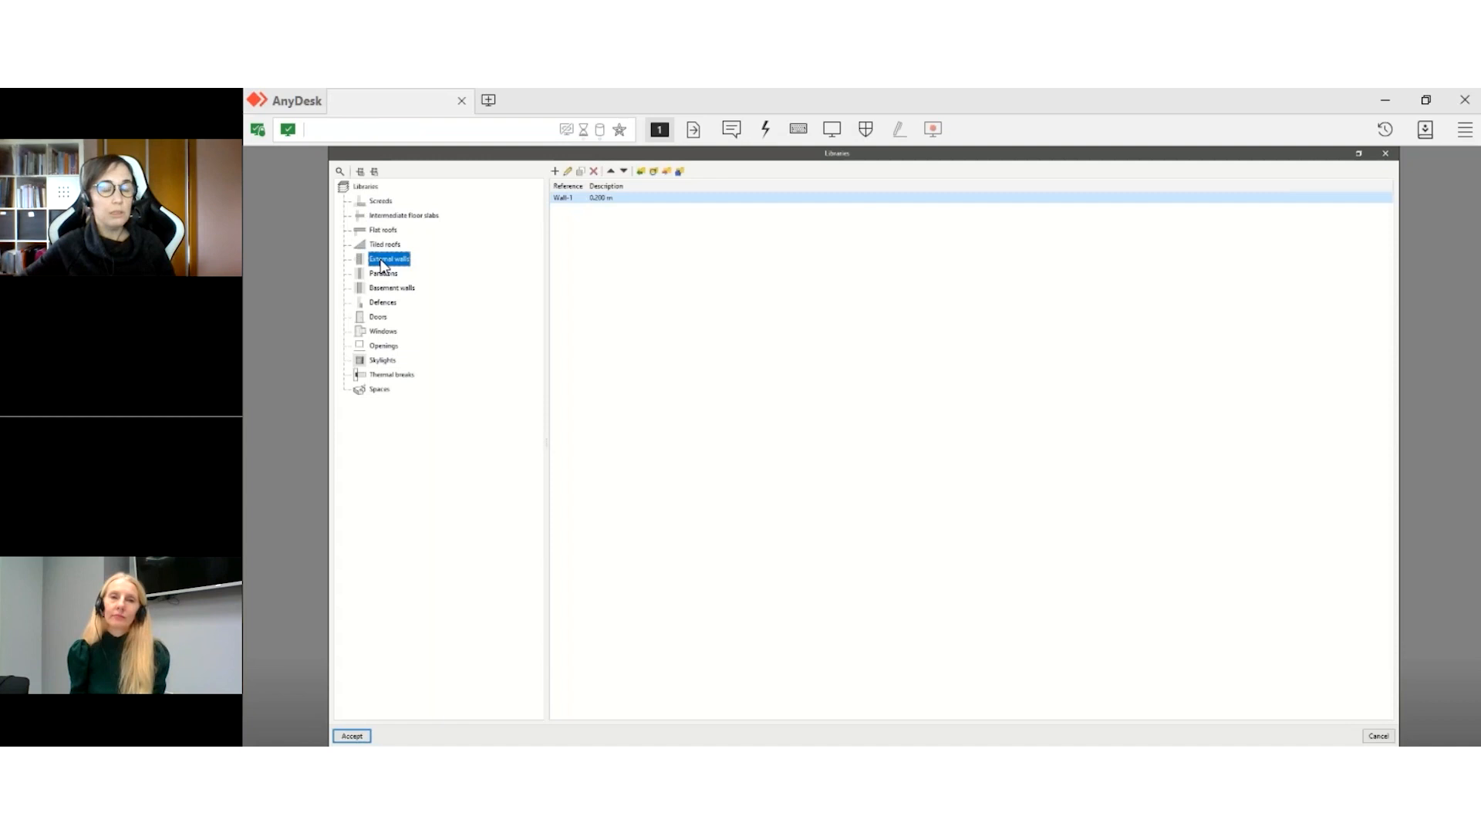
{"action": "left_click", "coordinate": [555, 172]}
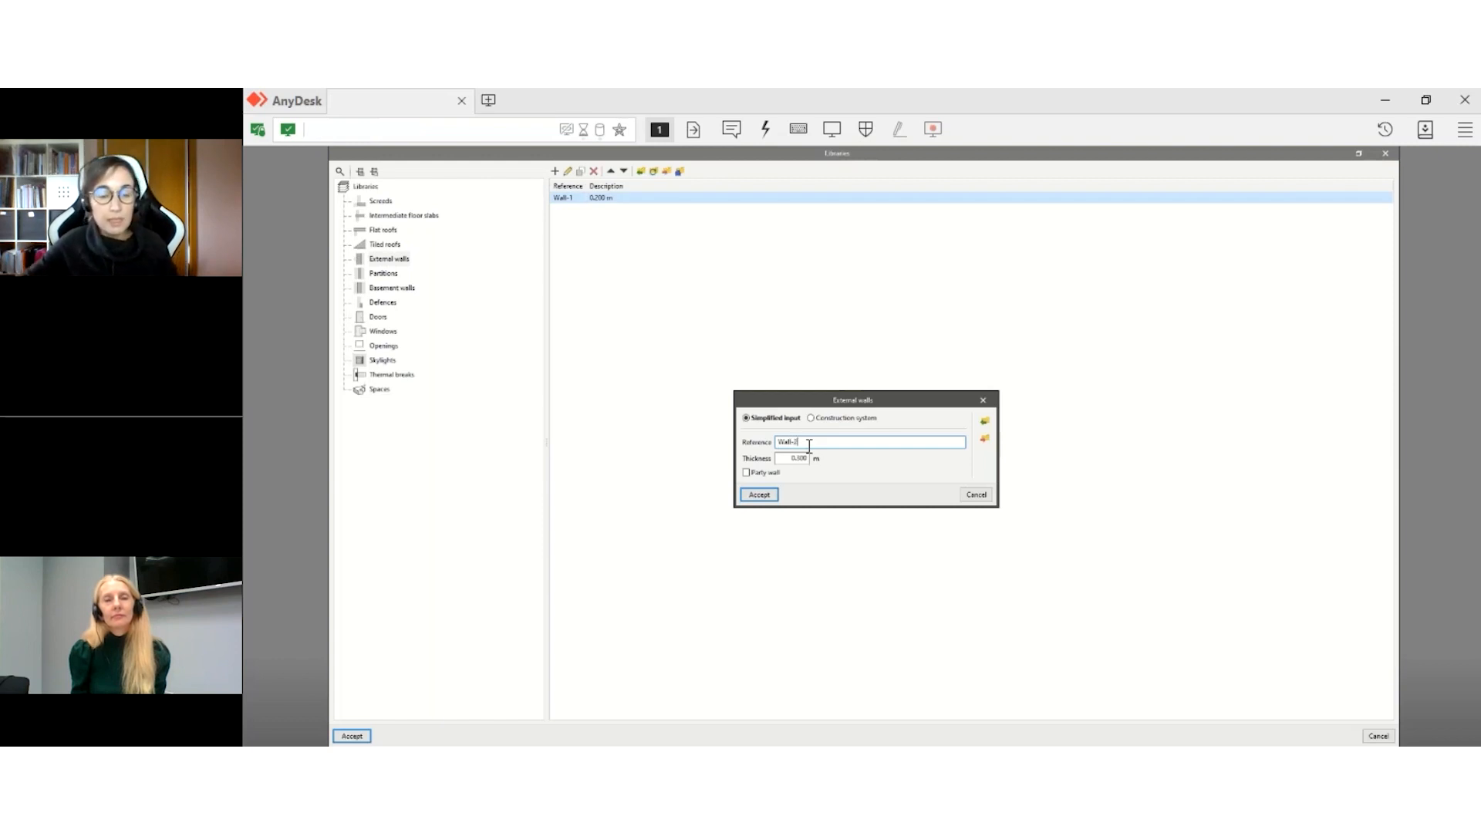
{"action": "key", "text": "Tab"}
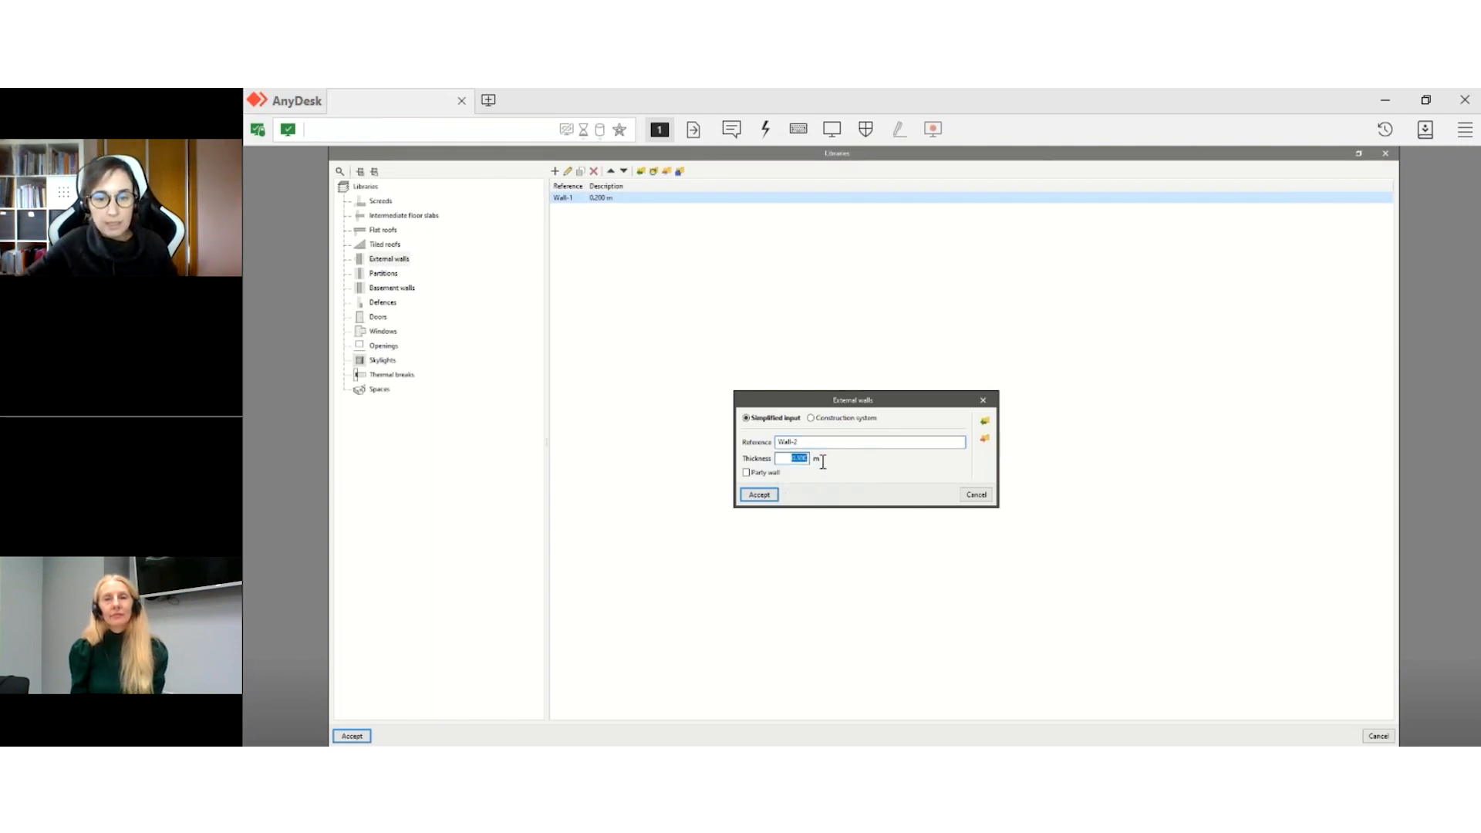
{"action": "type", "text": "0.5"}
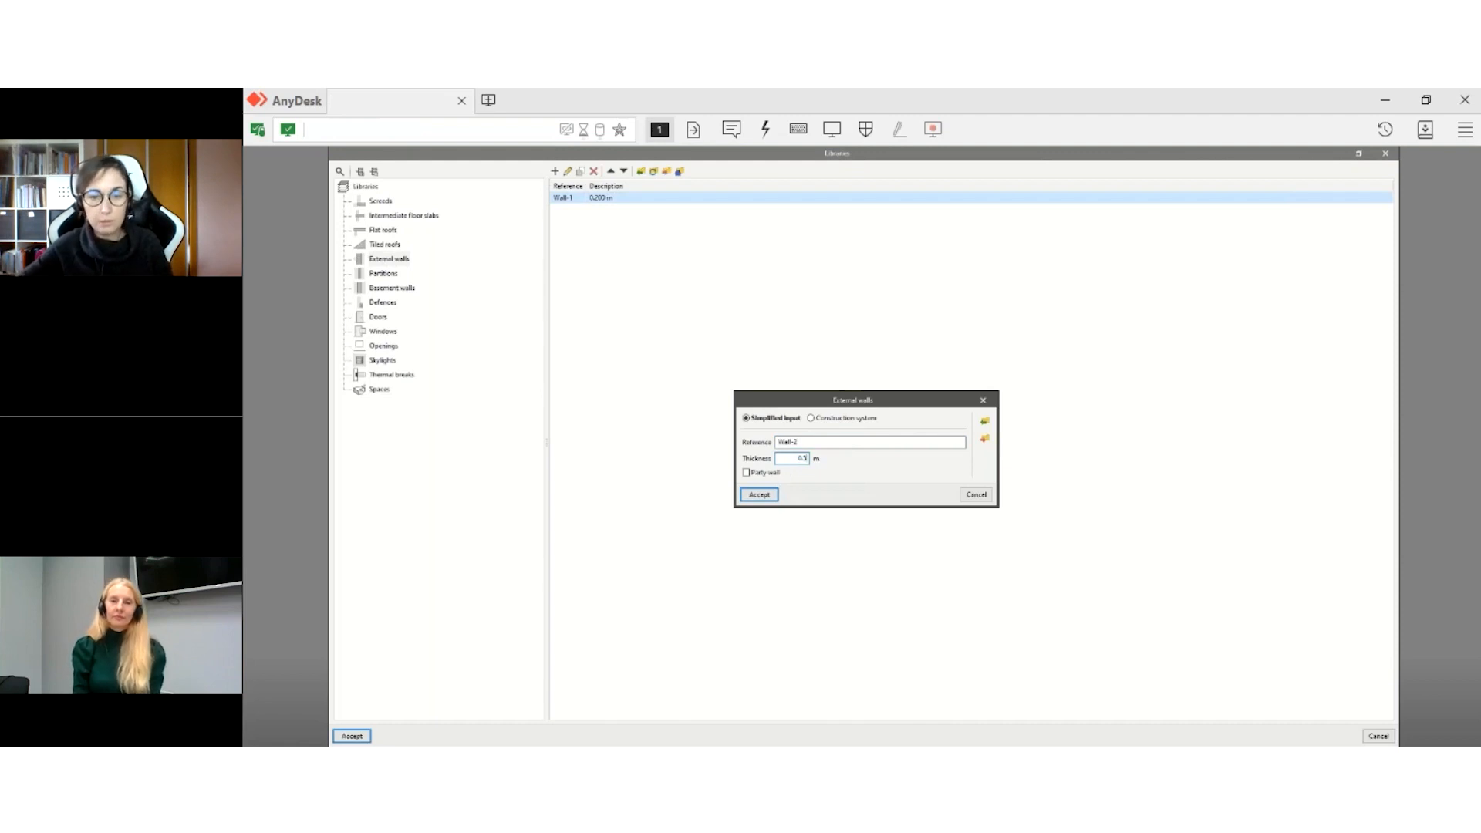
{"action": "left_click", "coordinate": [746, 472]}
{"action": "left_click", "coordinate": [756, 495]}
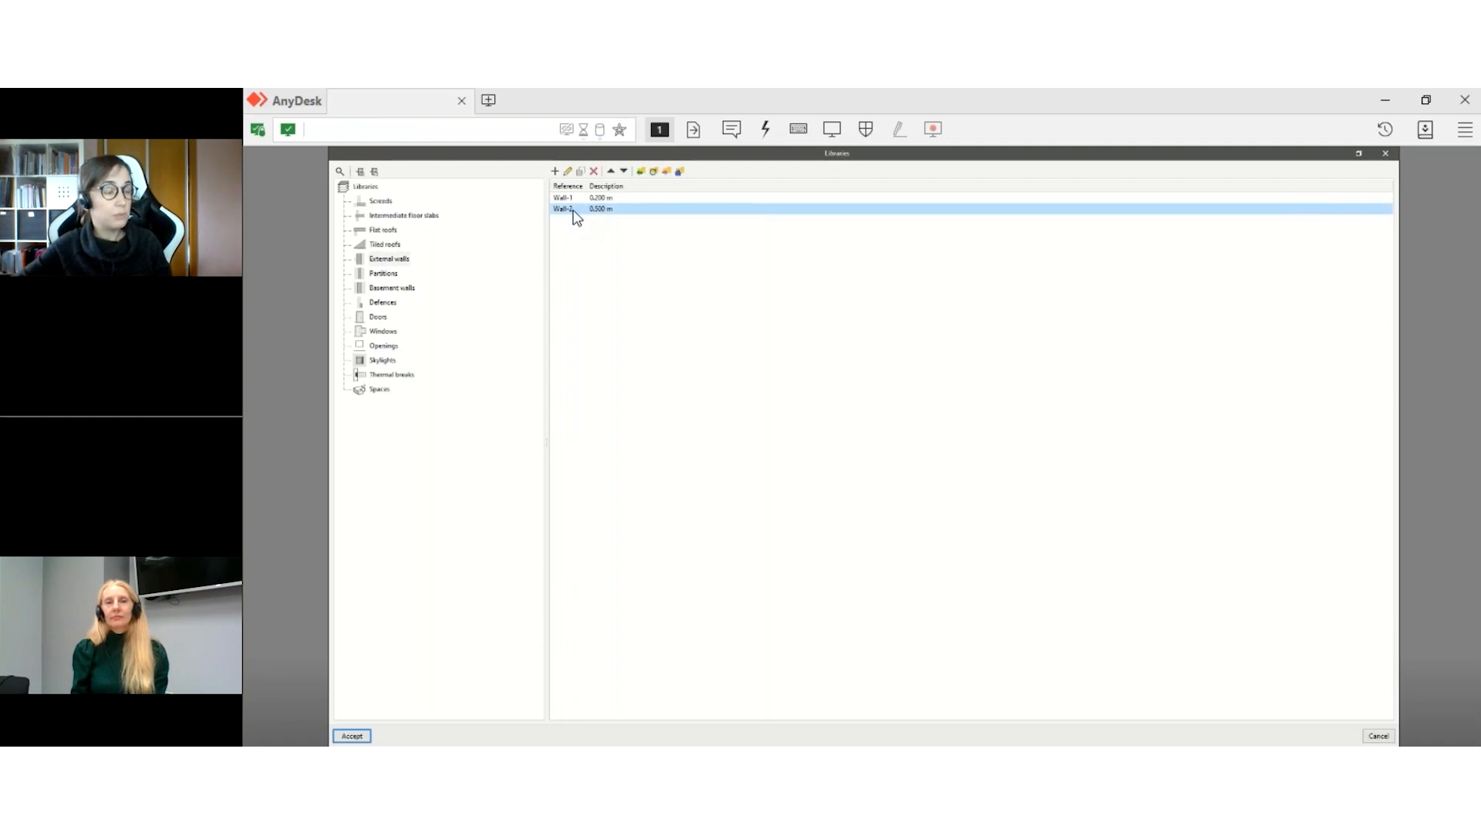
- Start another external wall type defined by a construction system and create a façade system for it with the reference Wall-2
{"action": "left_click", "coordinate": [555, 171]}
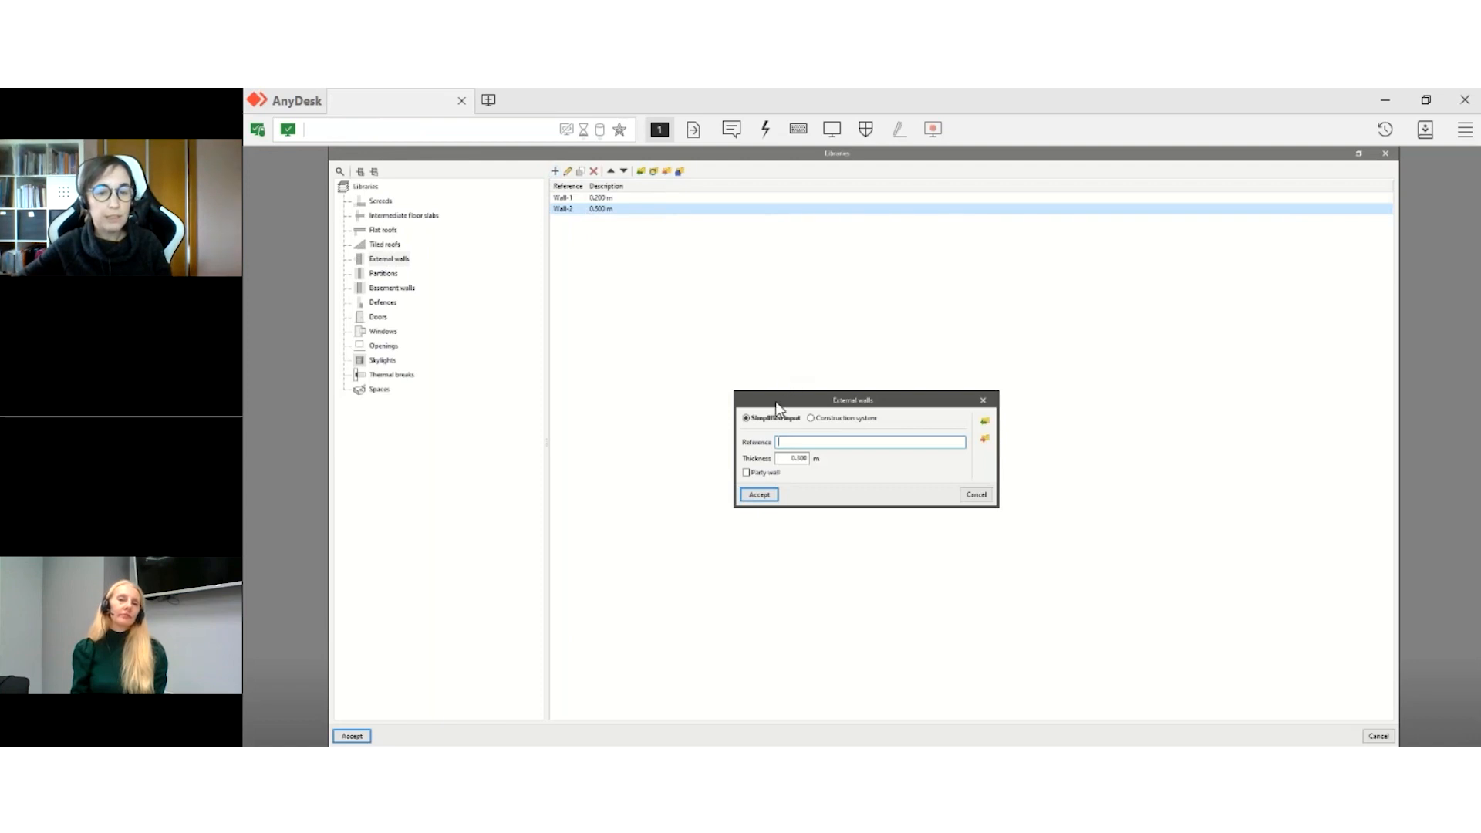
{"action": "left_click", "coordinate": [838, 420]}
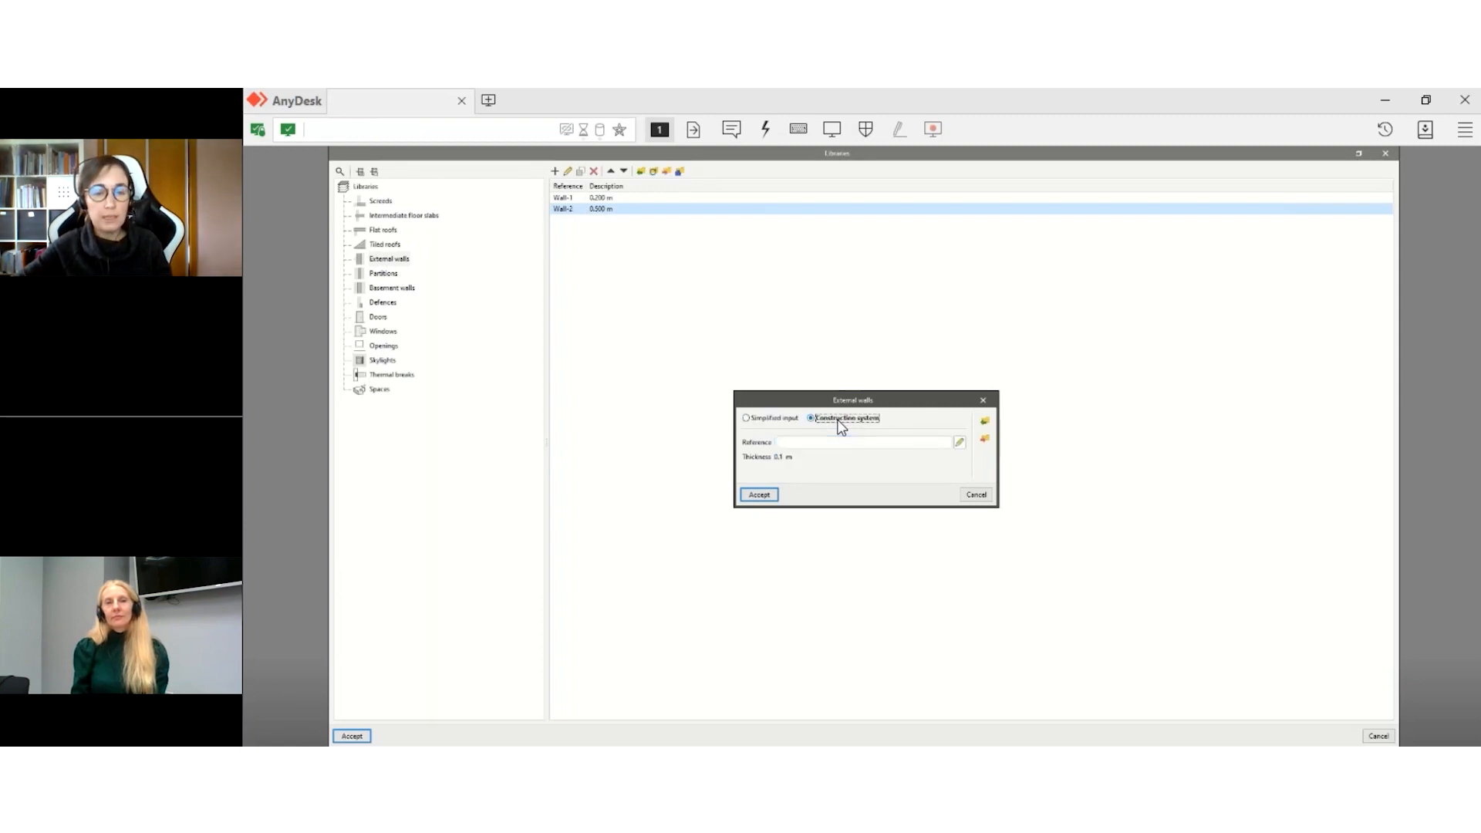
{"action": "left_click", "coordinate": [959, 443]}
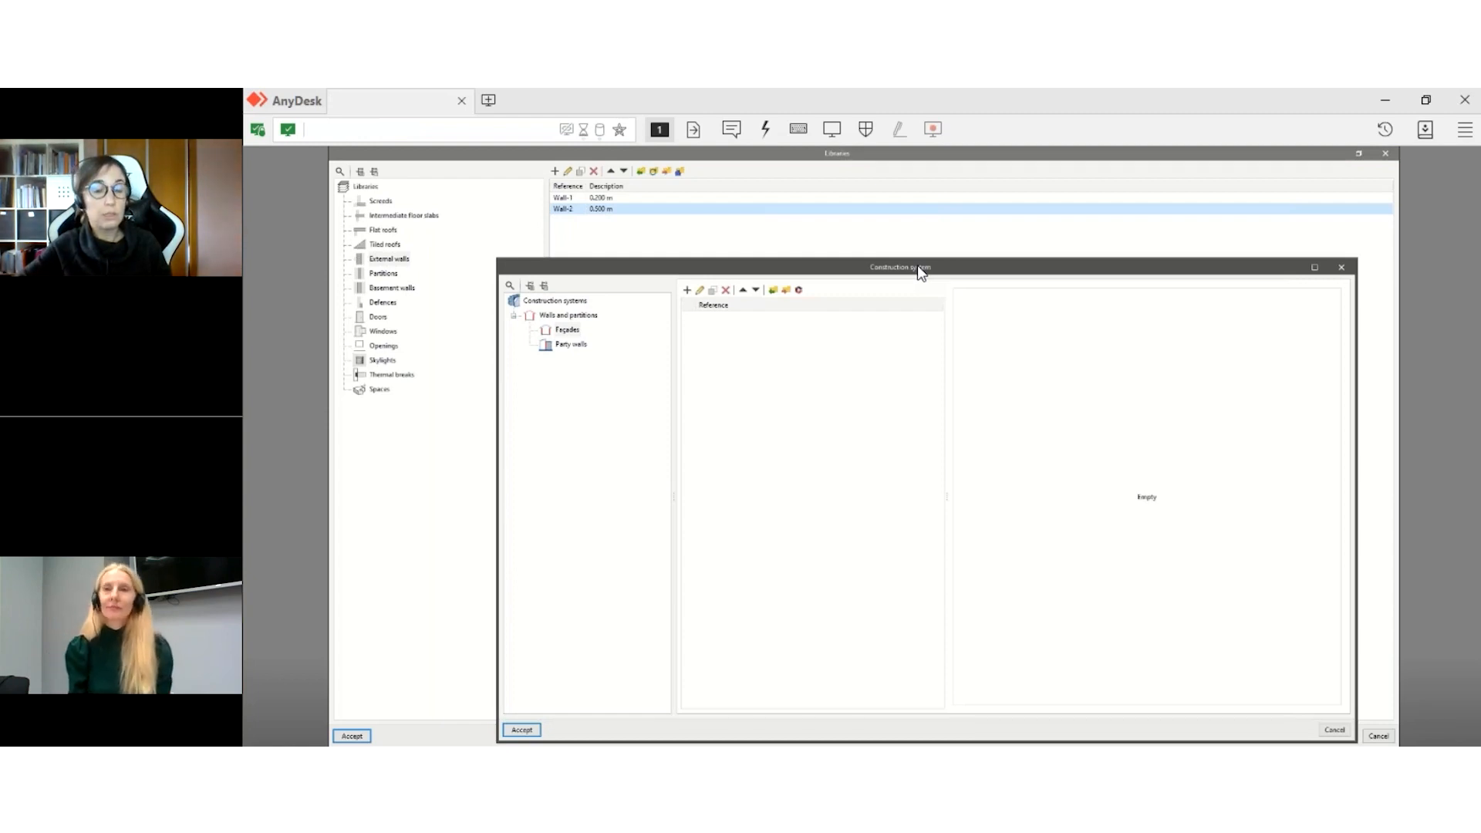
{"action": "left_click", "coordinate": [566, 331]}
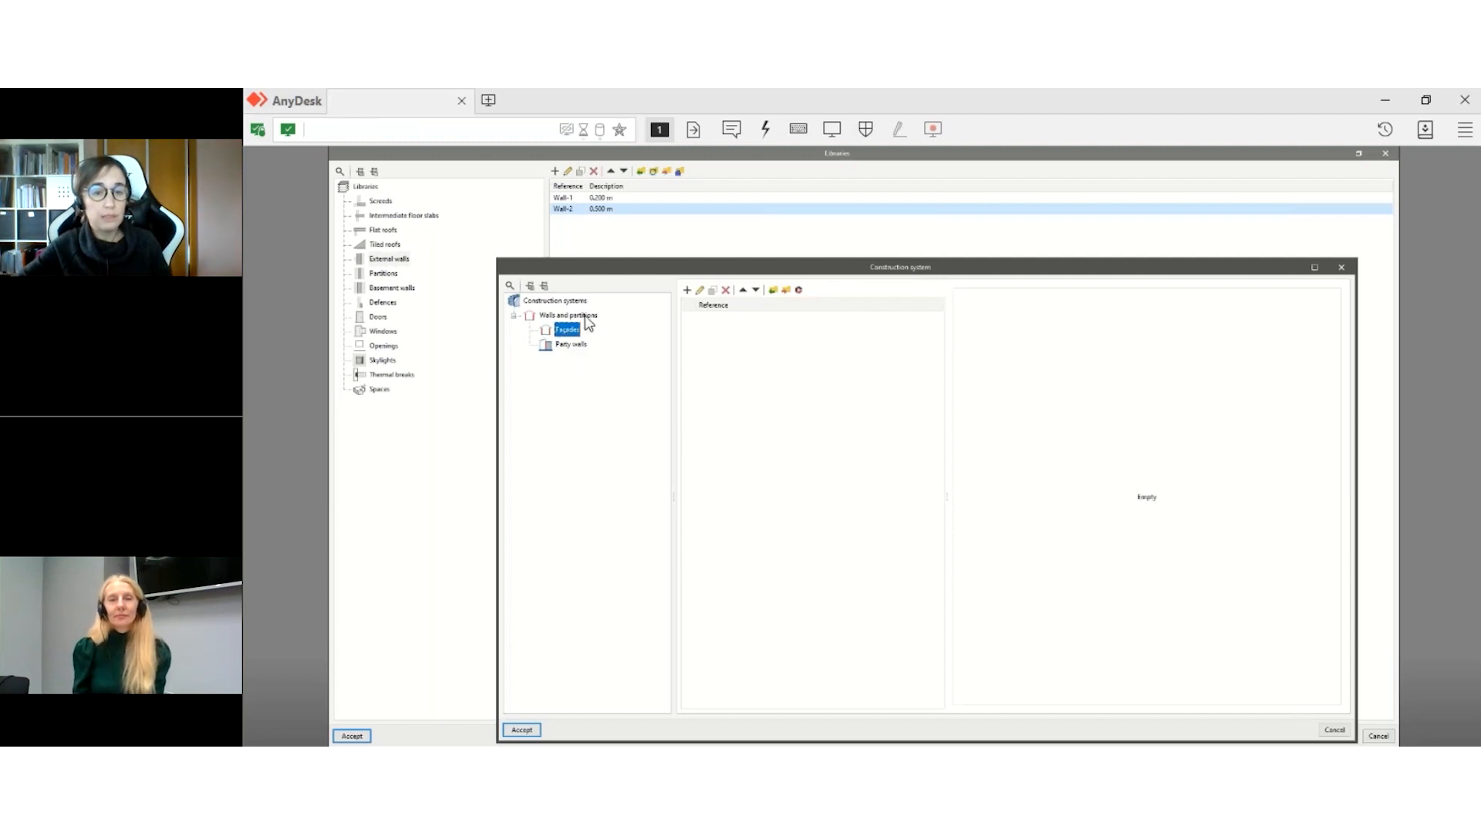
{"action": "left_click", "coordinate": [687, 290]}
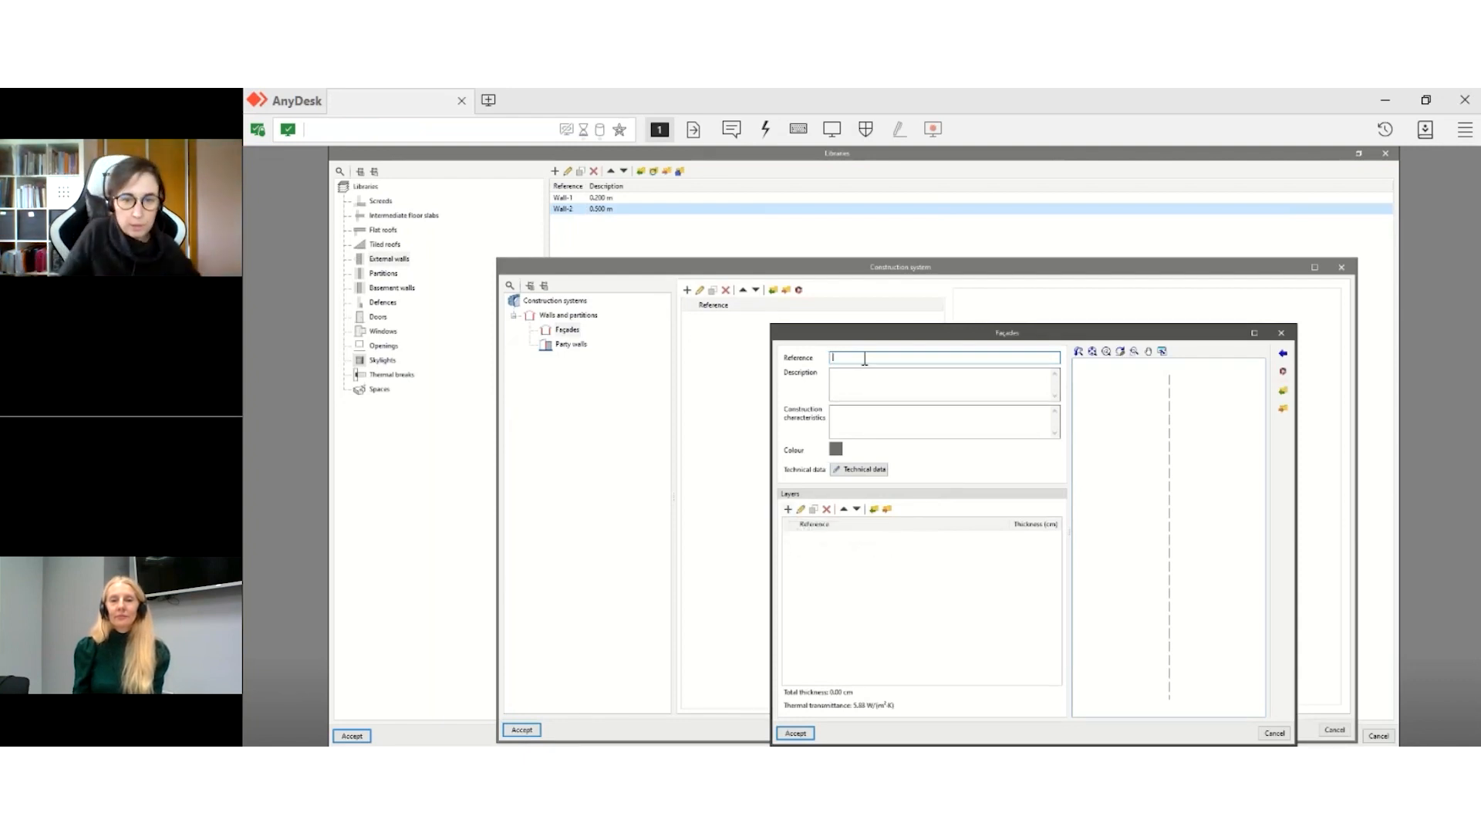
{"action": "type", "text": "S"}
{"action": "type", "text": "all-2"}
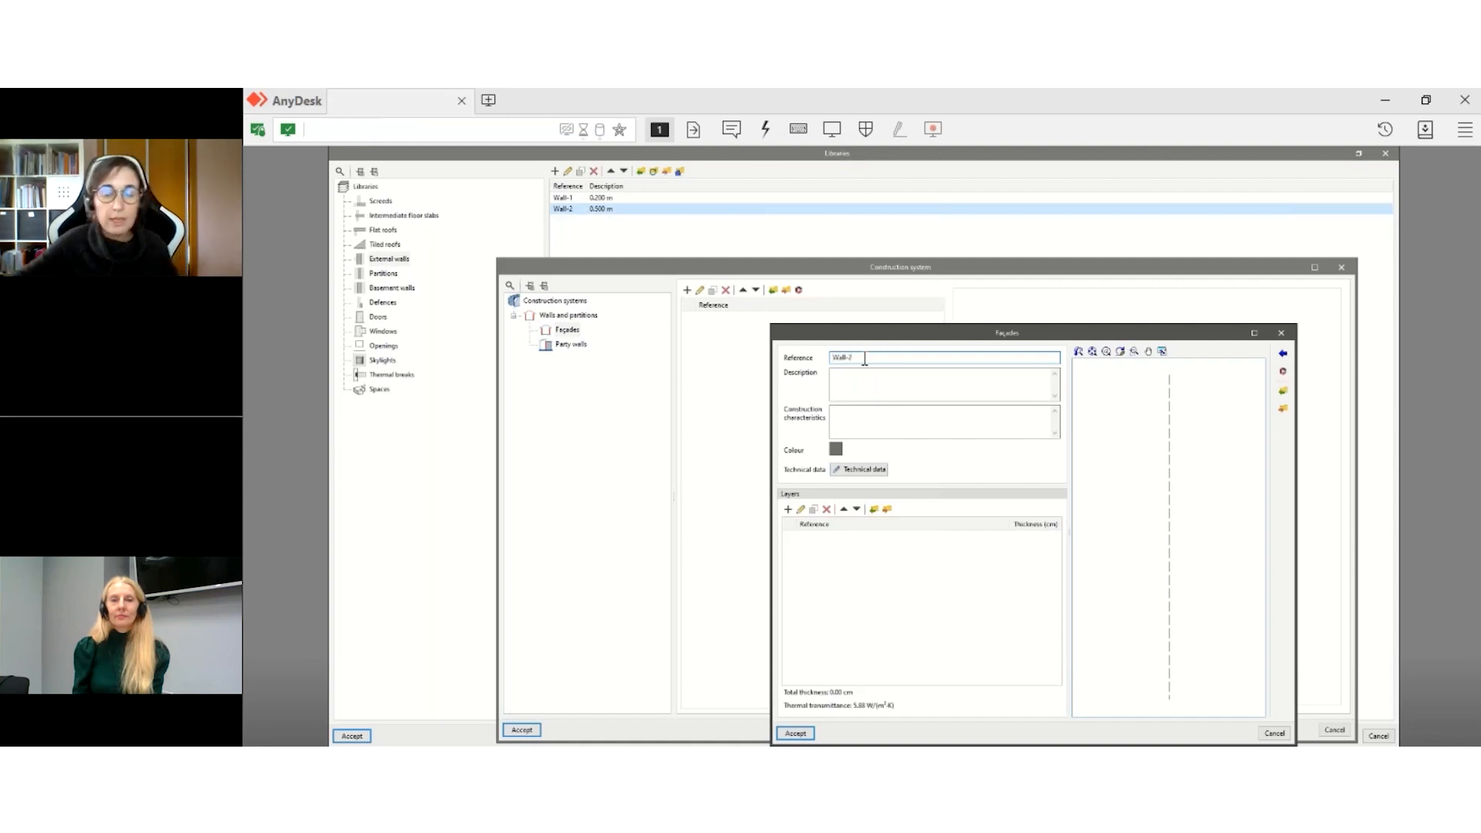
- Start a façade layer and examine the air cavity, vapour barrier and solid types, the sound absorption coefficients and the thermal parameters
{"action": "left_click", "coordinate": [788, 510]}
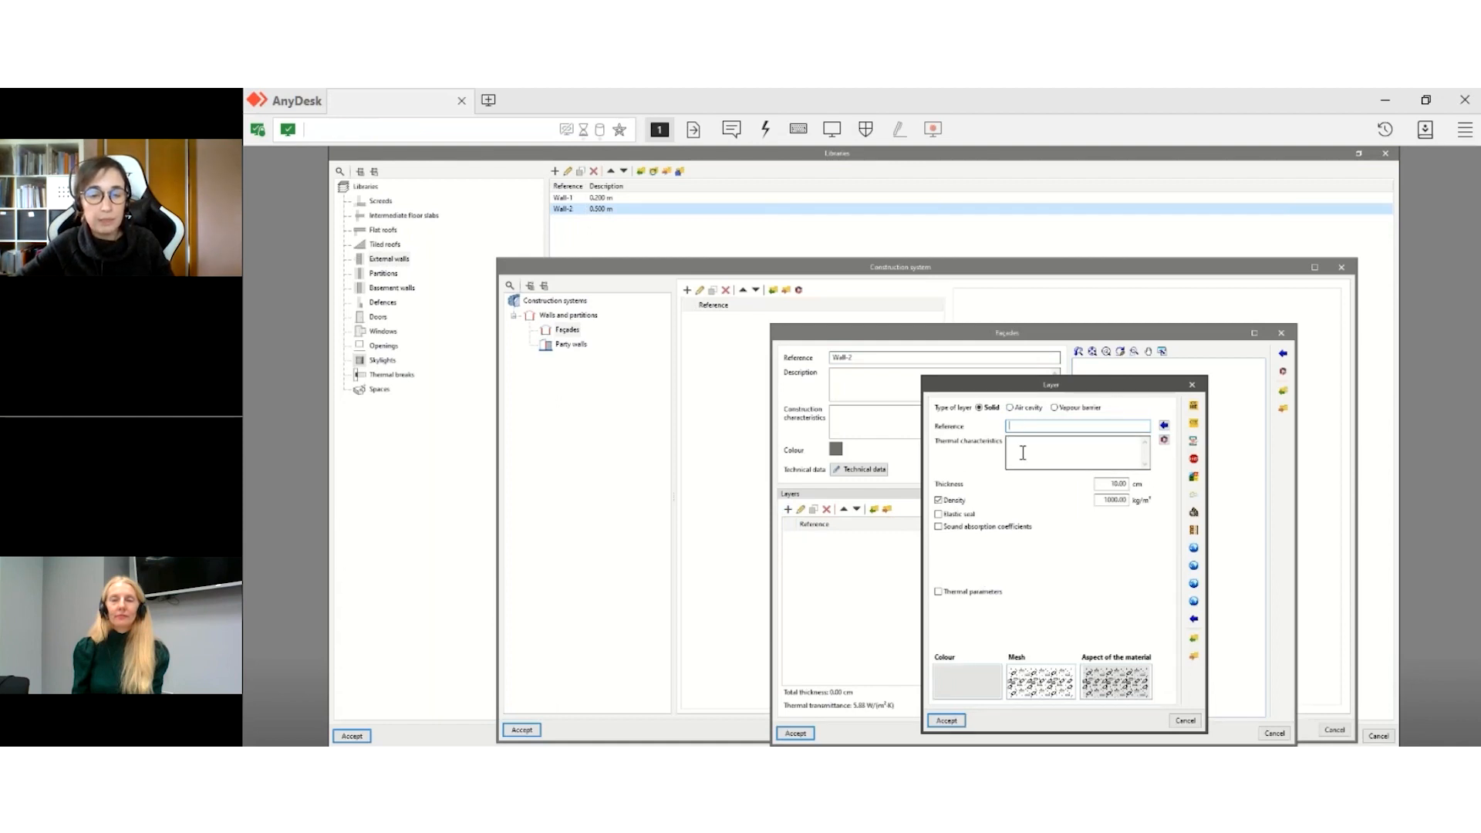
{"action": "left_click", "coordinate": [1016, 408]}
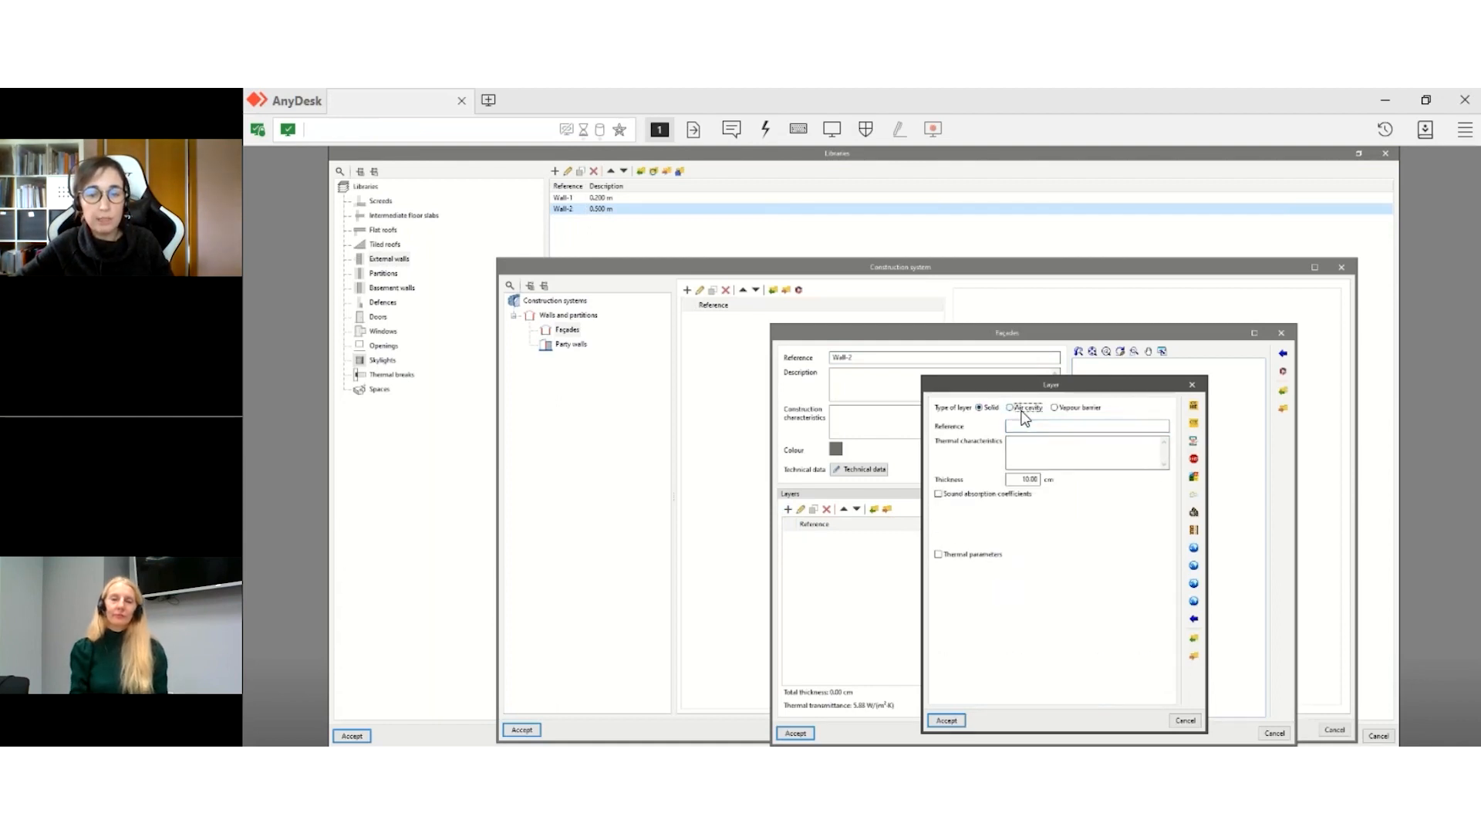
{"action": "left_click", "coordinate": [1058, 411]}
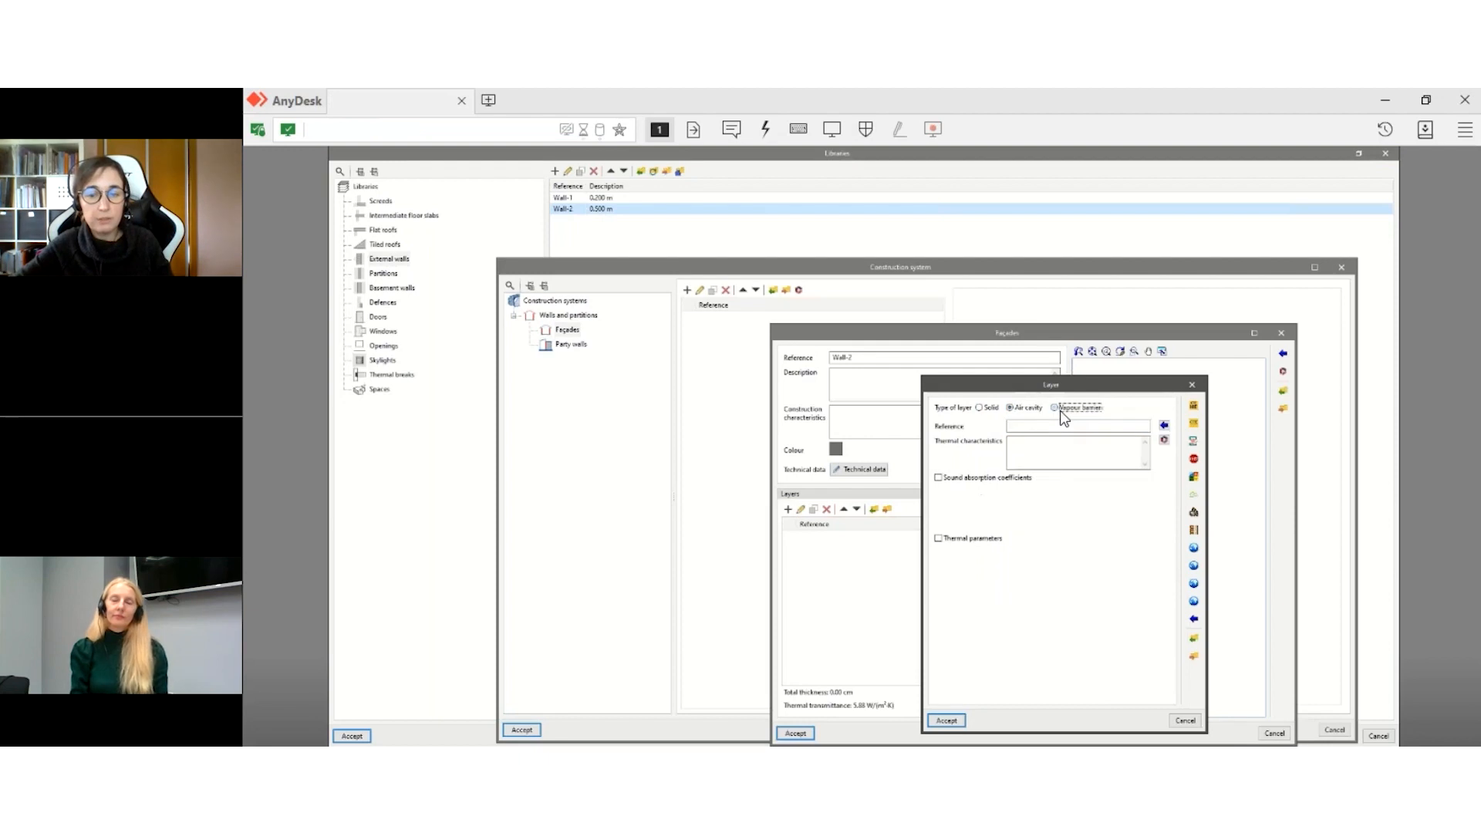
{"action": "left_click", "coordinate": [987, 409]}
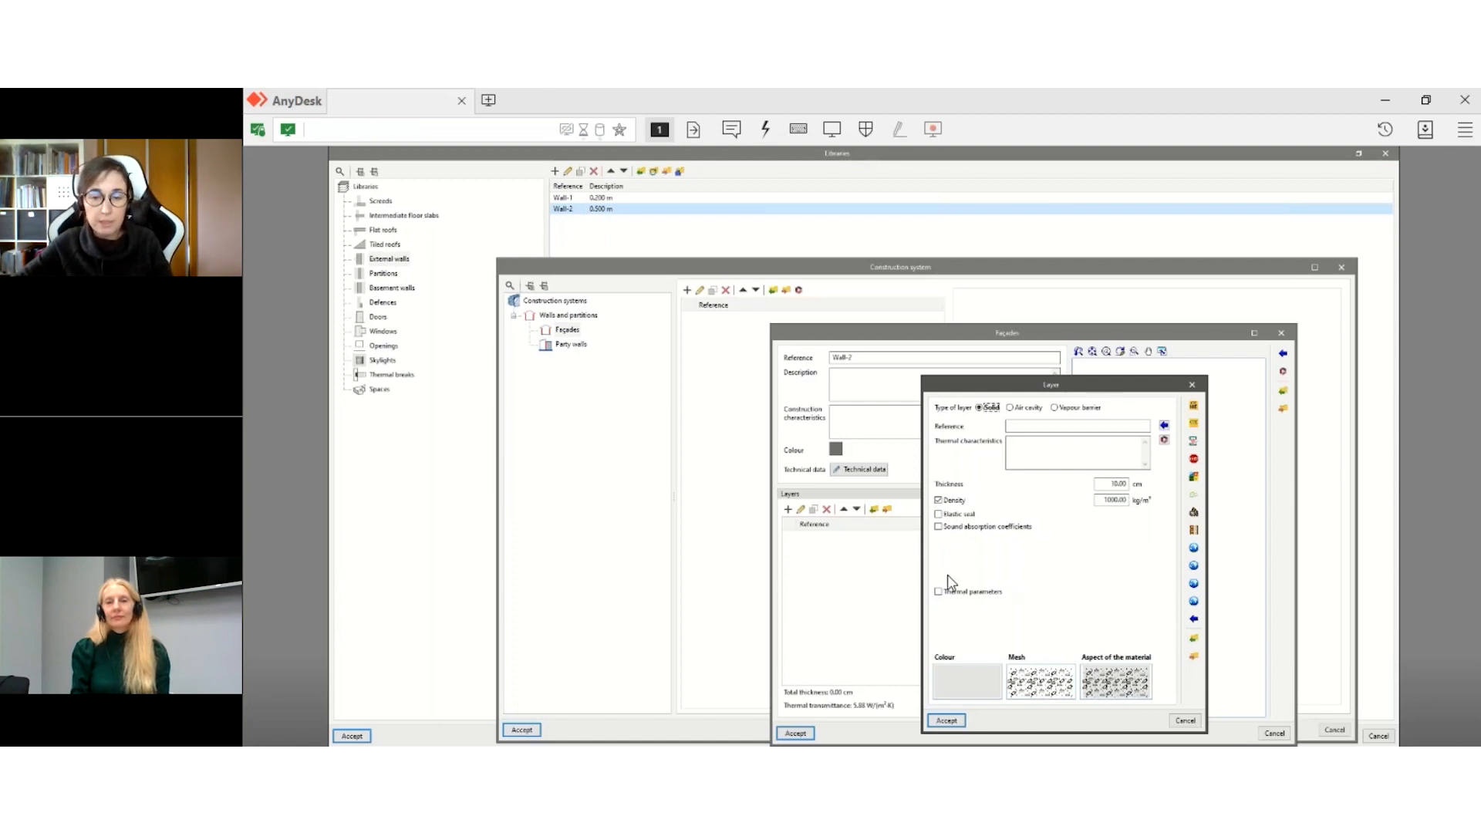
{"action": "left_click", "coordinate": [938, 527]}
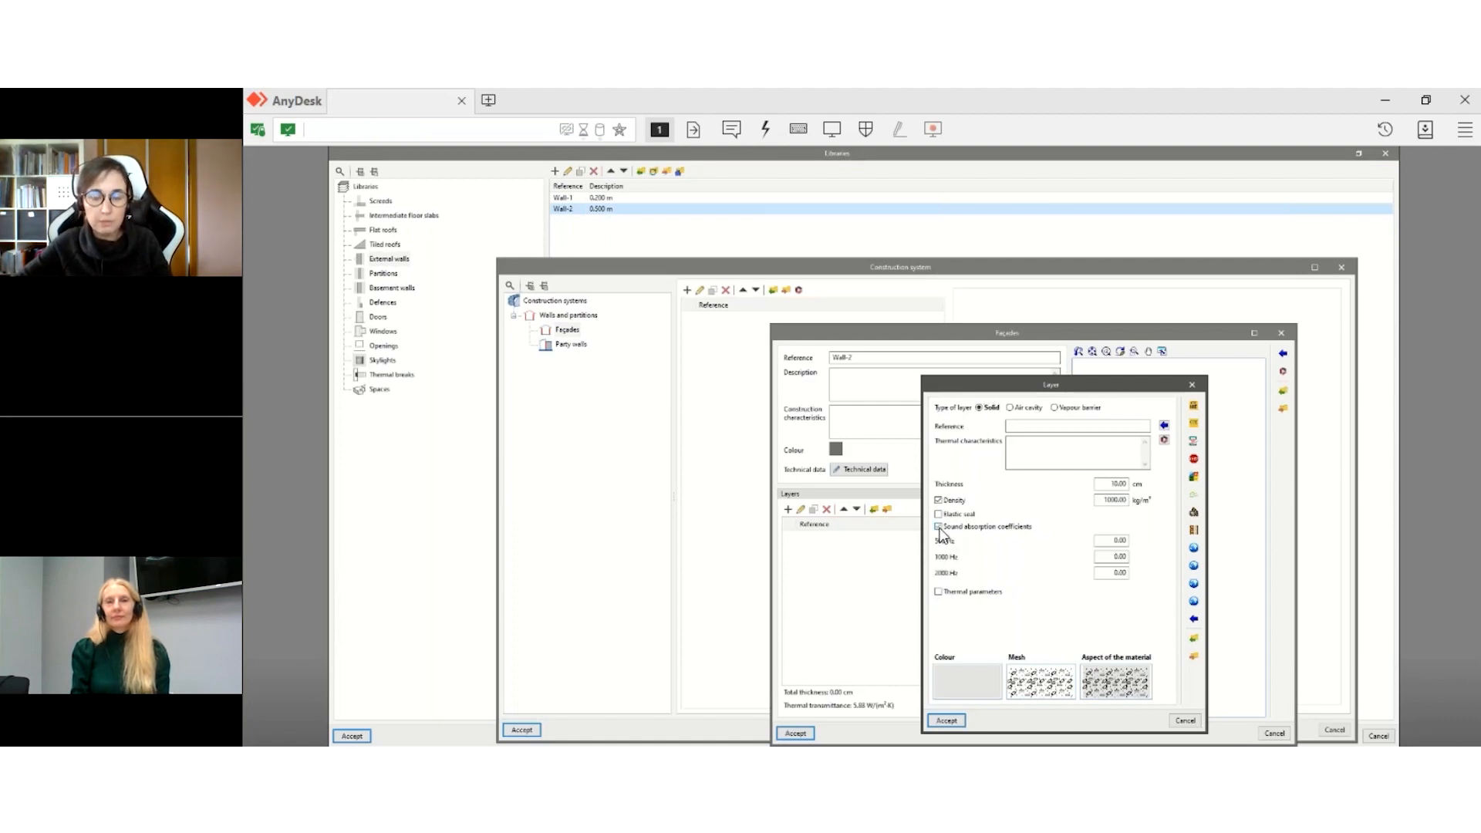
{"action": "left_click", "coordinate": [939, 527]}
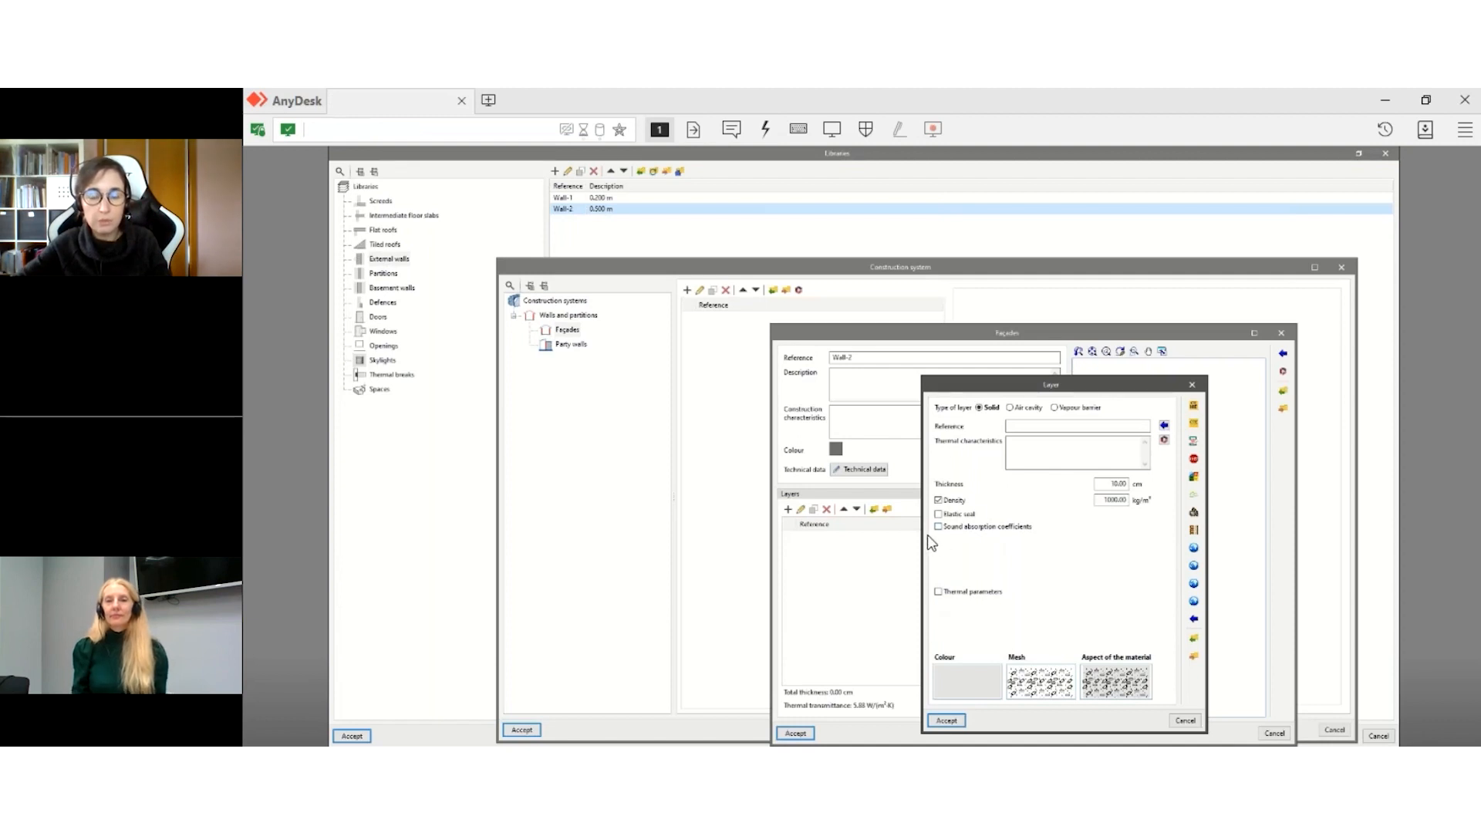
{"action": "left_click", "coordinate": [940, 593]}
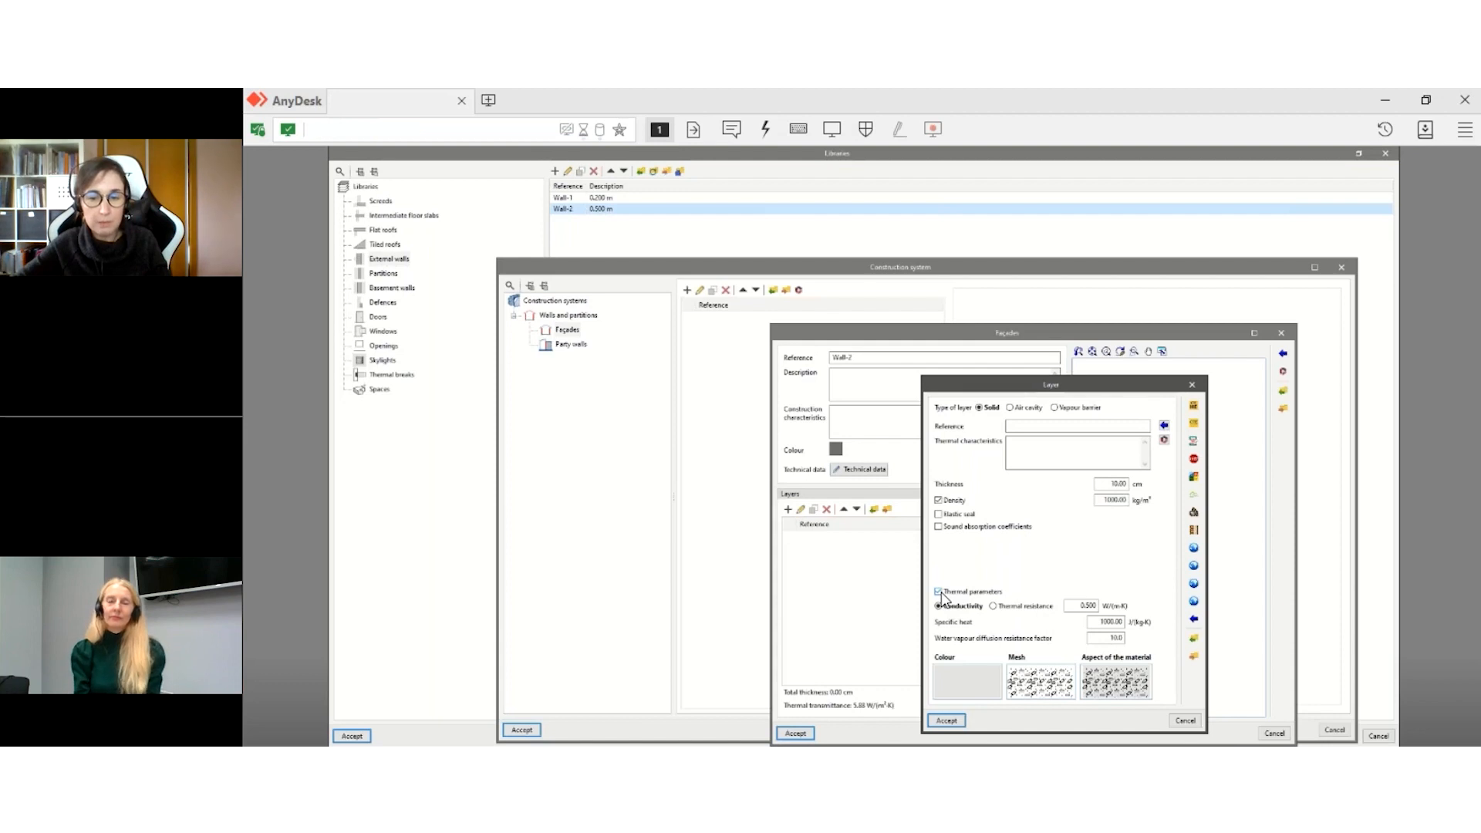
{"action": "left_click", "coordinate": [973, 593]}
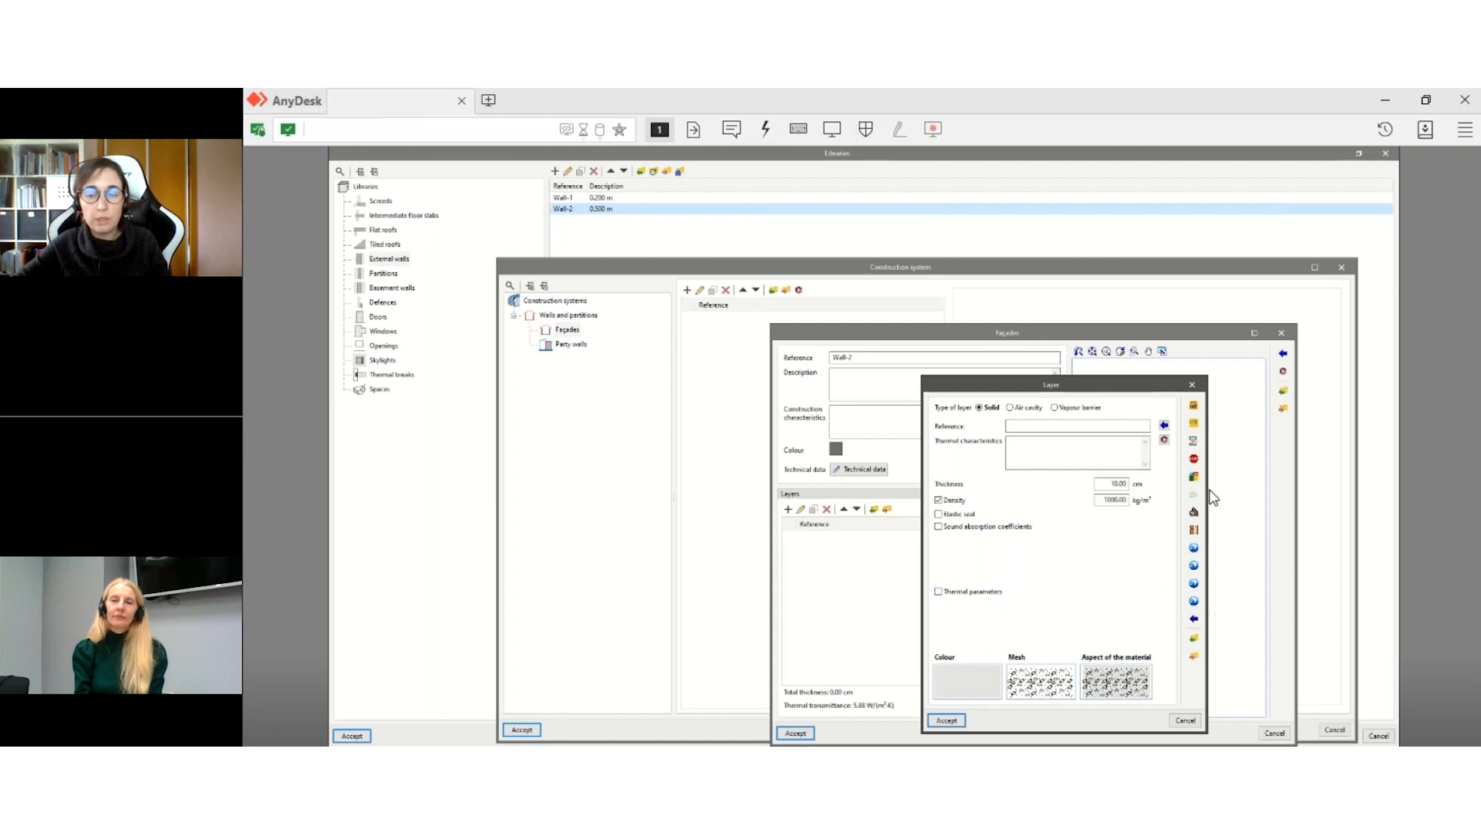
- Define the façade layer as the representative masonry material M02 - 150 mm LW concrete block, and accept the layer and façade
{"action": "left_click", "coordinate": [1194, 620]}
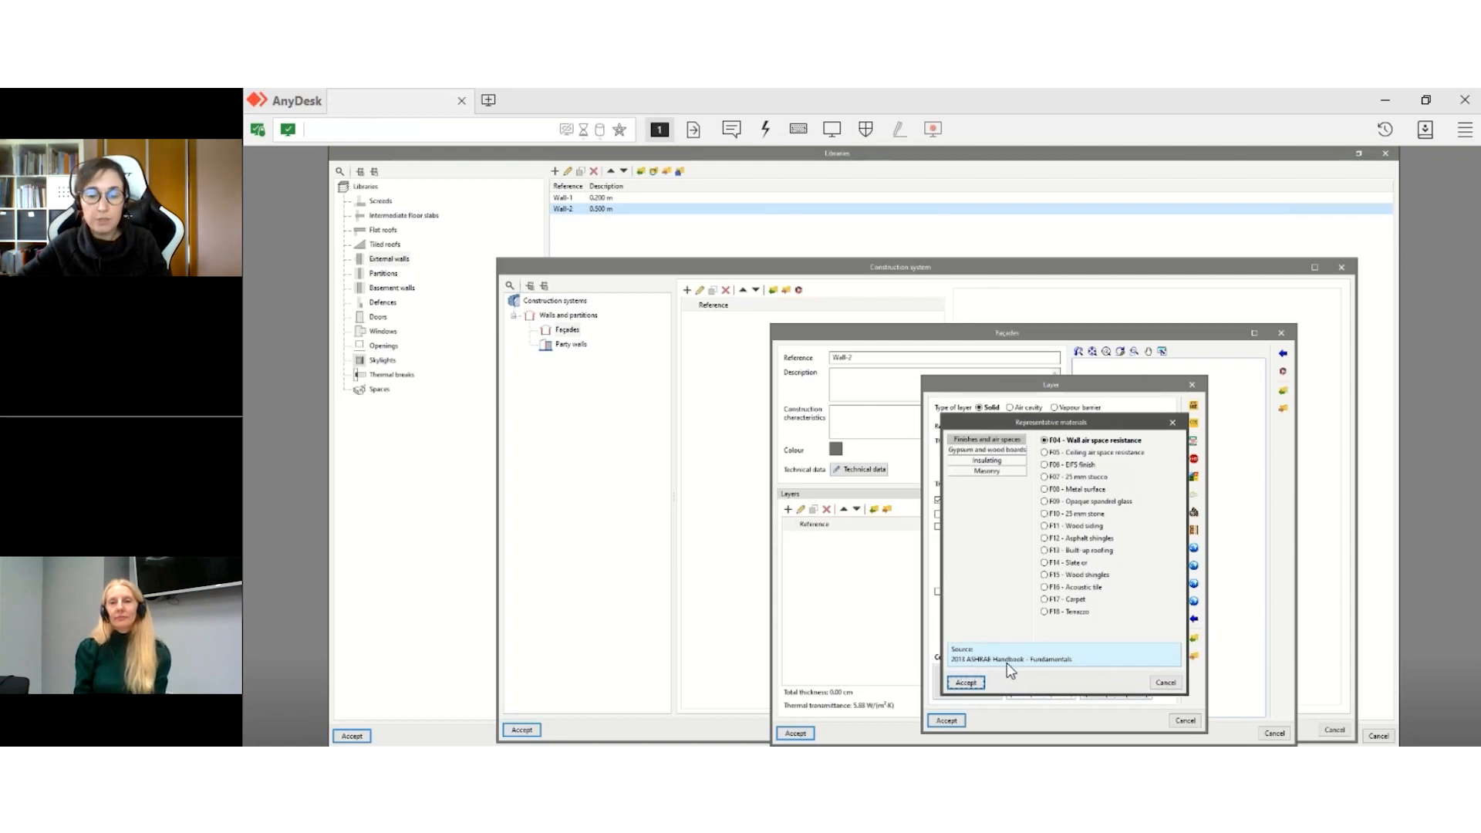
{"action": "left_click", "coordinate": [987, 472]}
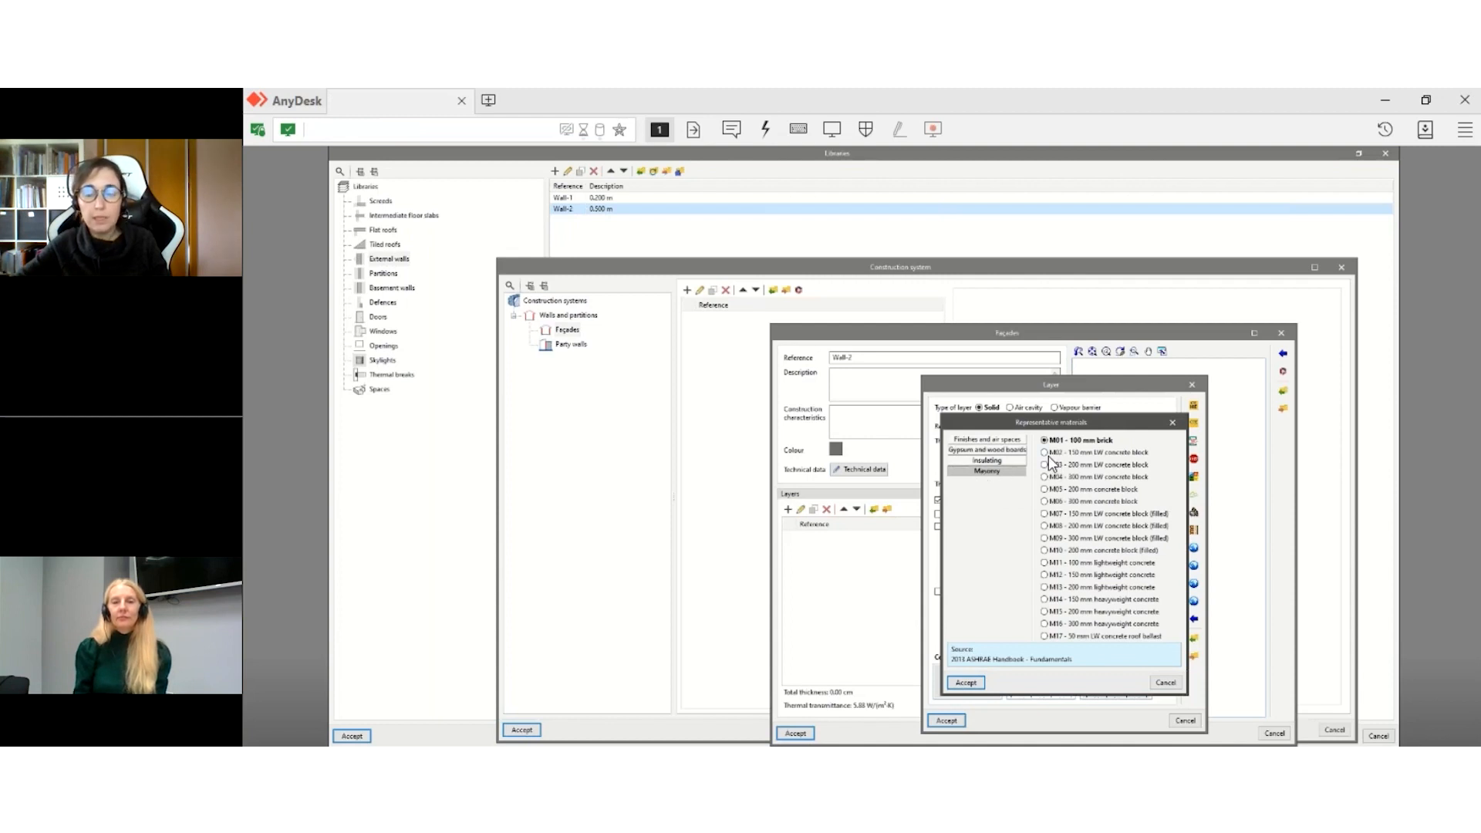
{"action": "left_click", "coordinate": [1077, 454]}
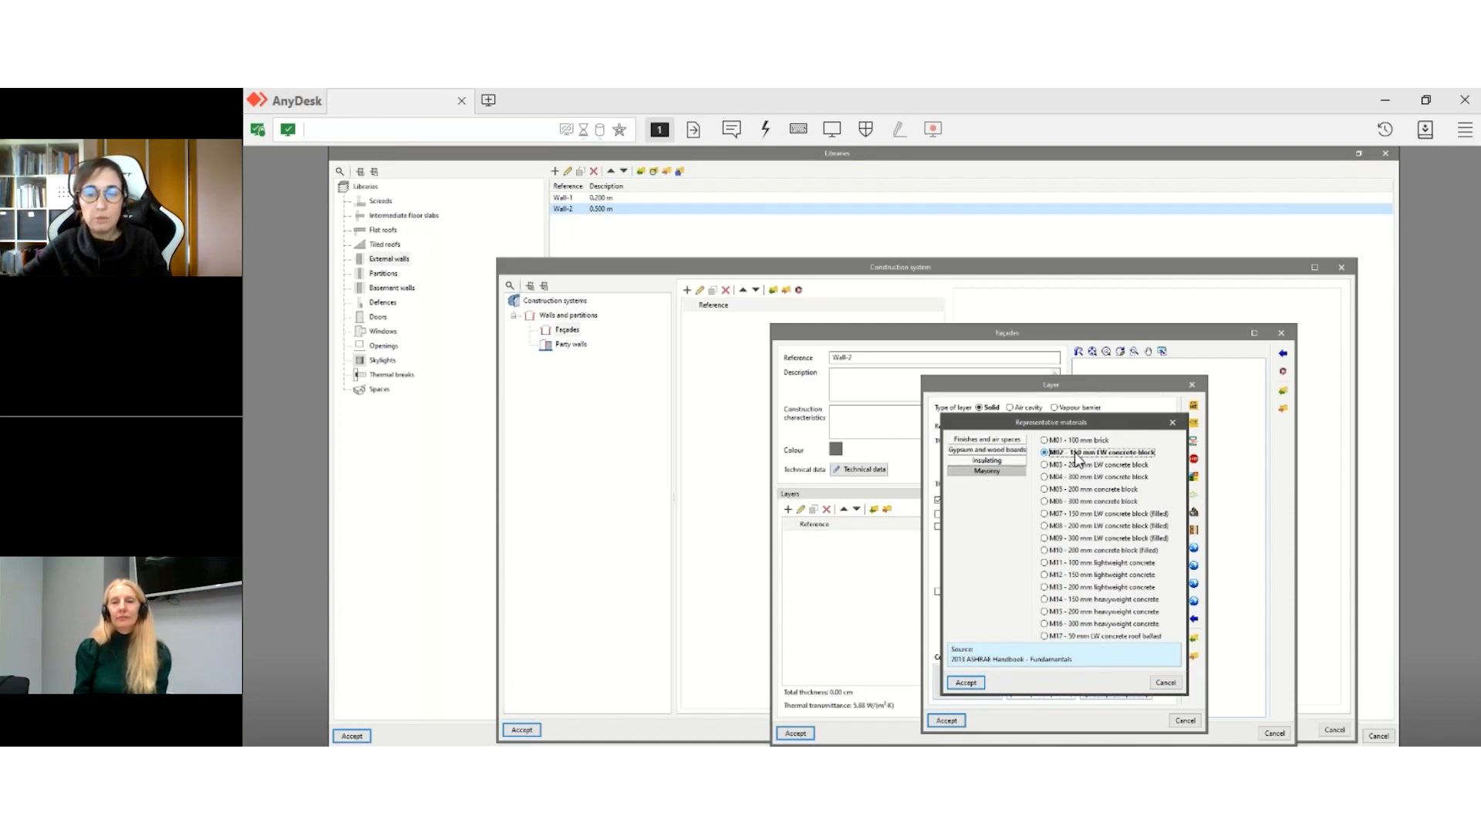
{"action": "left_click", "coordinate": [977, 682]}
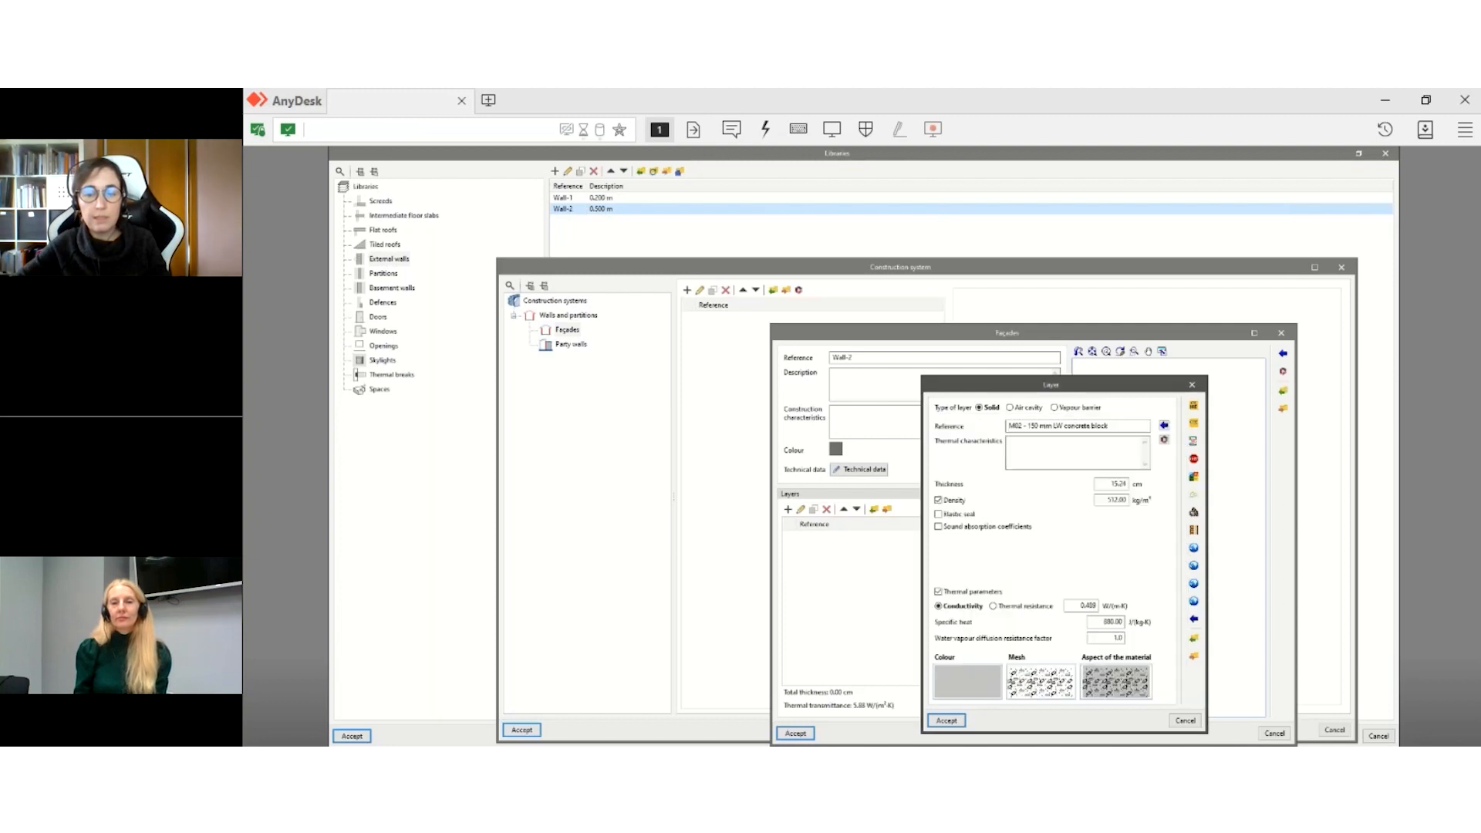
{"action": "left_click", "coordinate": [956, 720]}
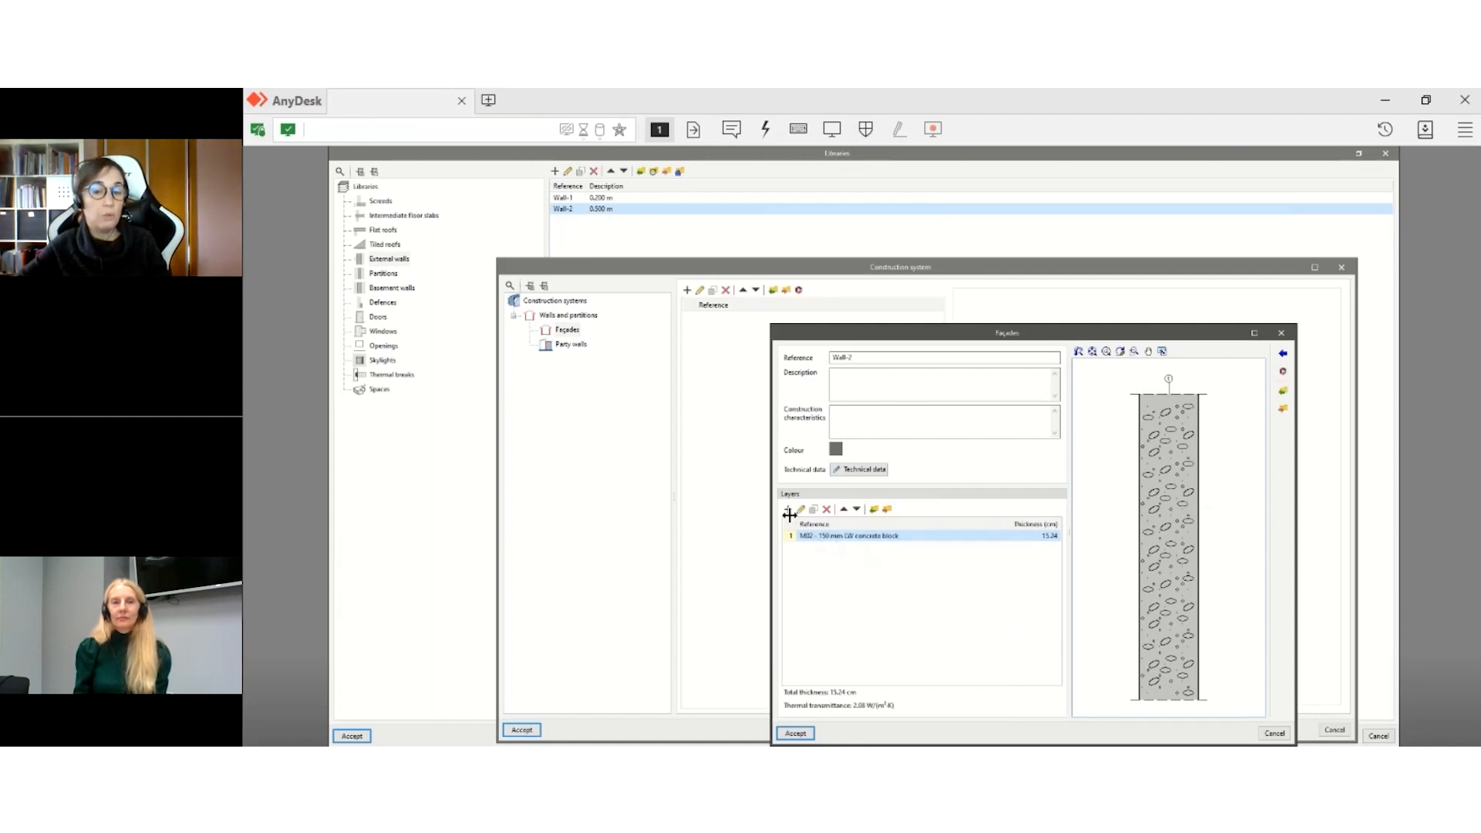
{"action": "left_click", "coordinate": [796, 733]}
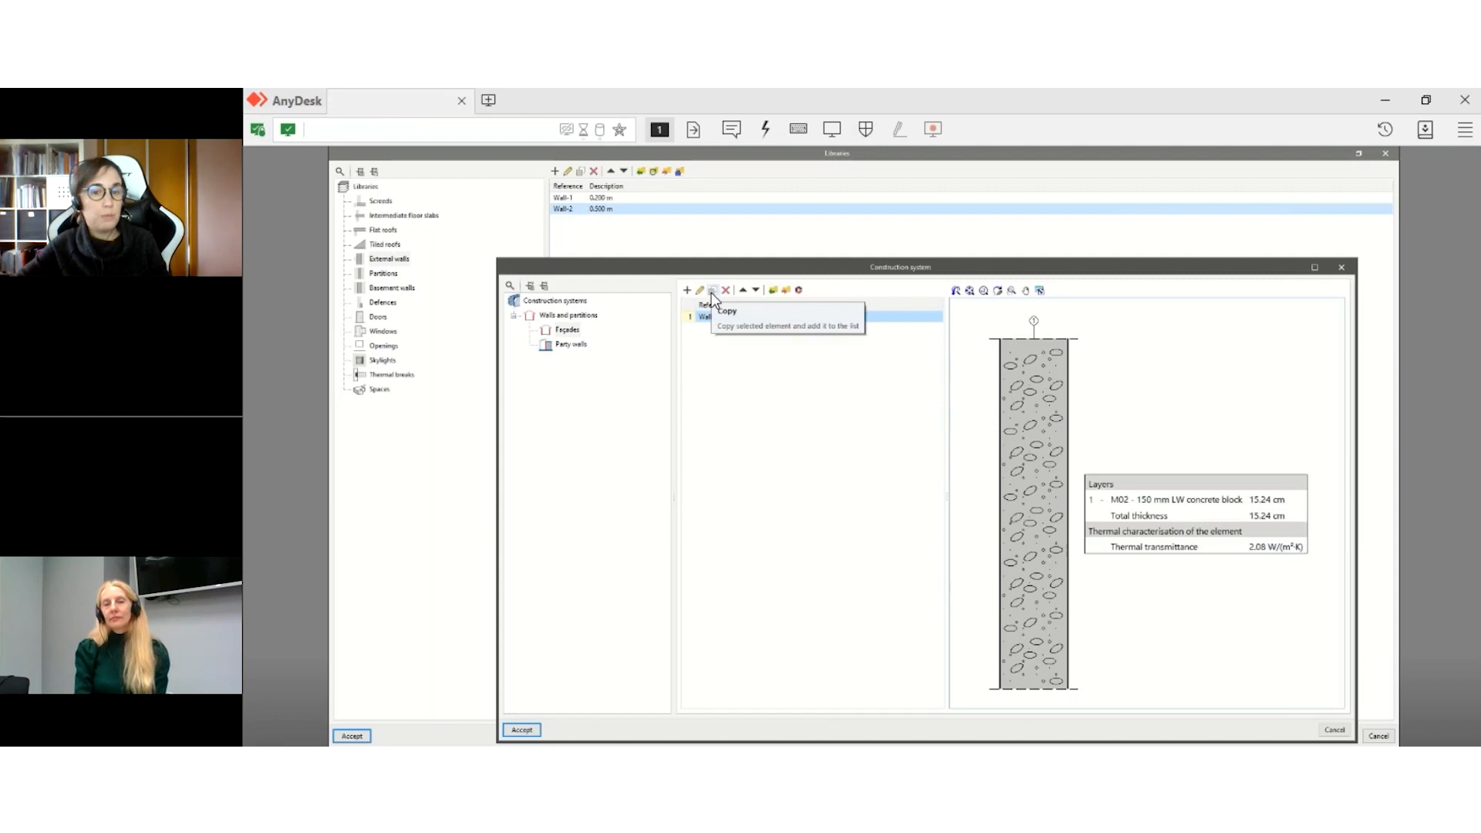
- Duplicate the Wall-2 façade, open the copy for editing, and try to import a construction system from the manufacturer catalogues
{"action": "left_click", "coordinate": [711, 293]}
{"action": "left_click", "coordinate": [708, 328]}
{"action": "left_click", "coordinate": [700, 290]}
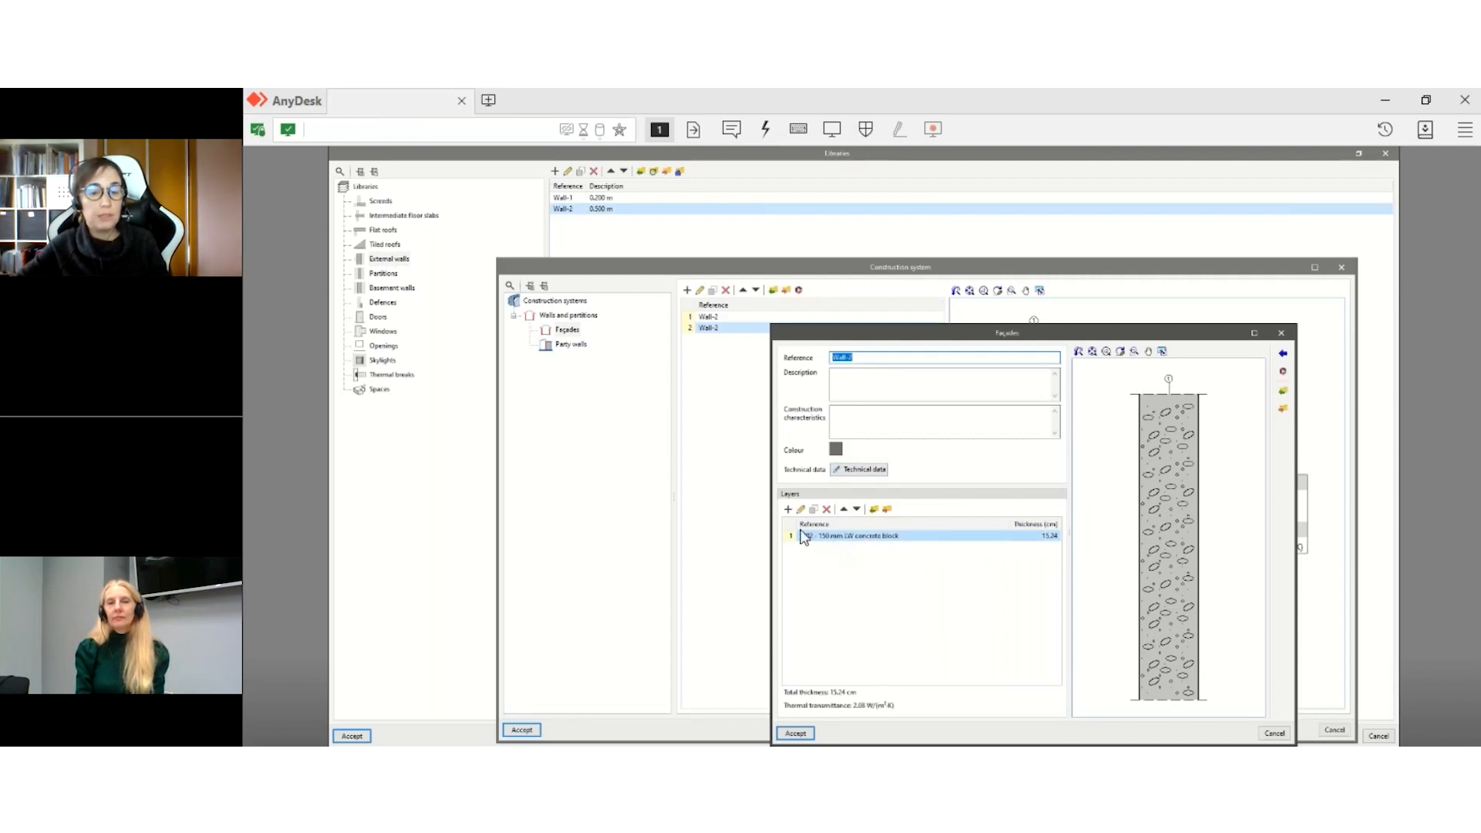
{"action": "left_click", "coordinate": [1284, 356]}
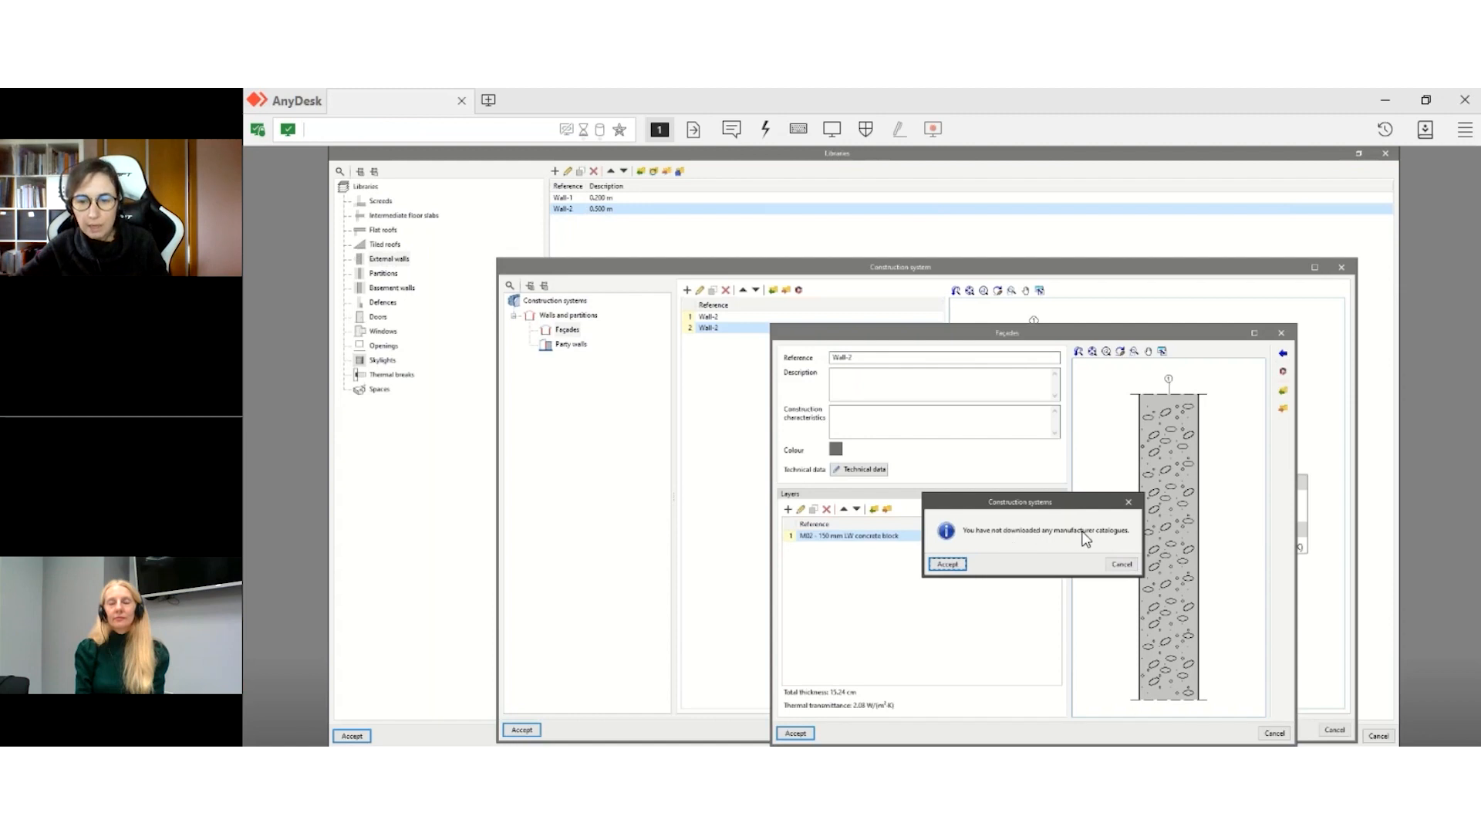
{"action": "left_click", "coordinate": [948, 564]}
- Download the Valero manufacturer catalogue of construction systems
{"action": "left_click_drag", "start_coordinate": [952, 335], "coordinate": [820, 300]}
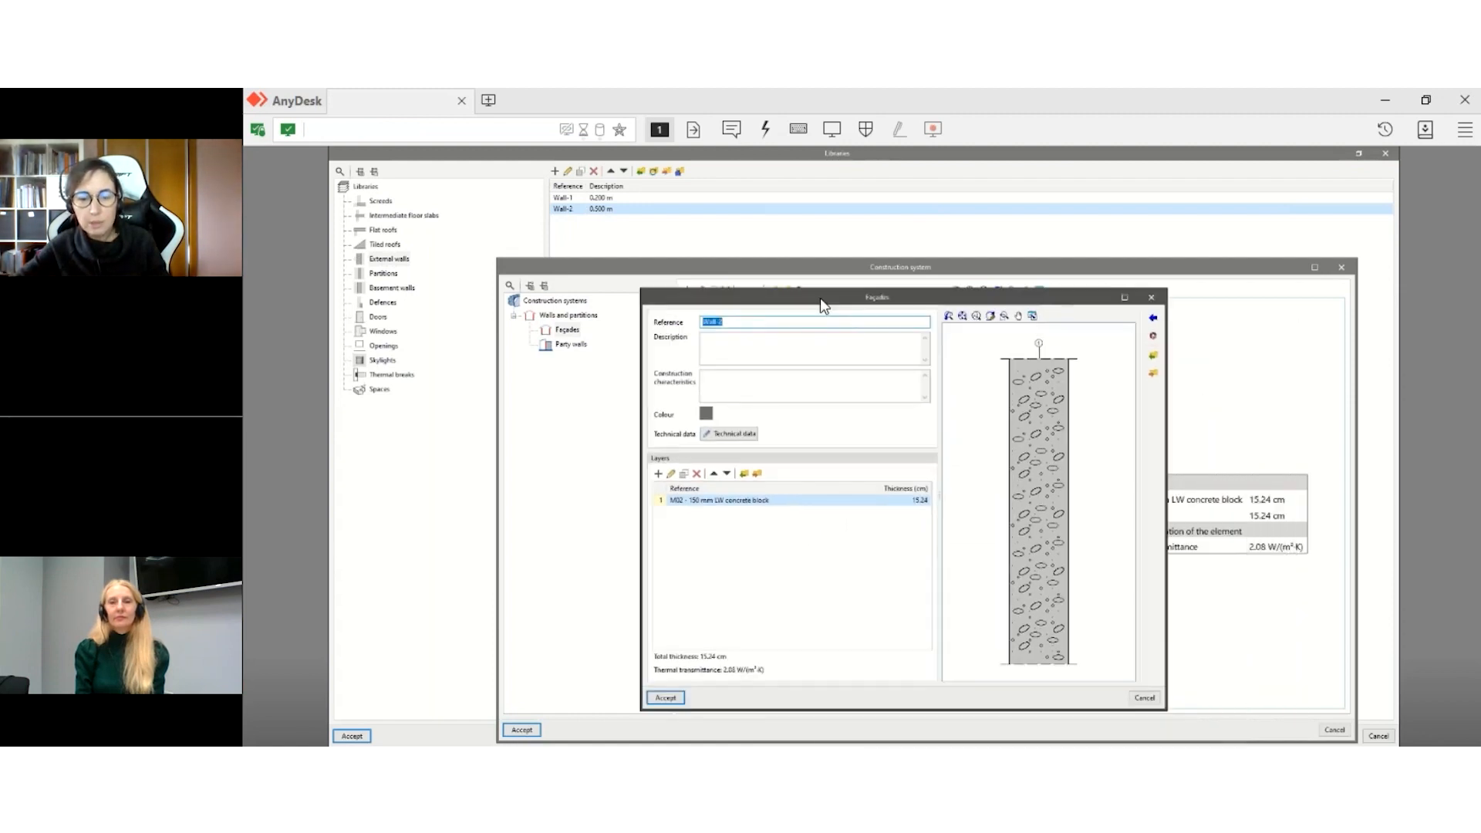
{"action": "left_click", "coordinate": [1152, 337]}
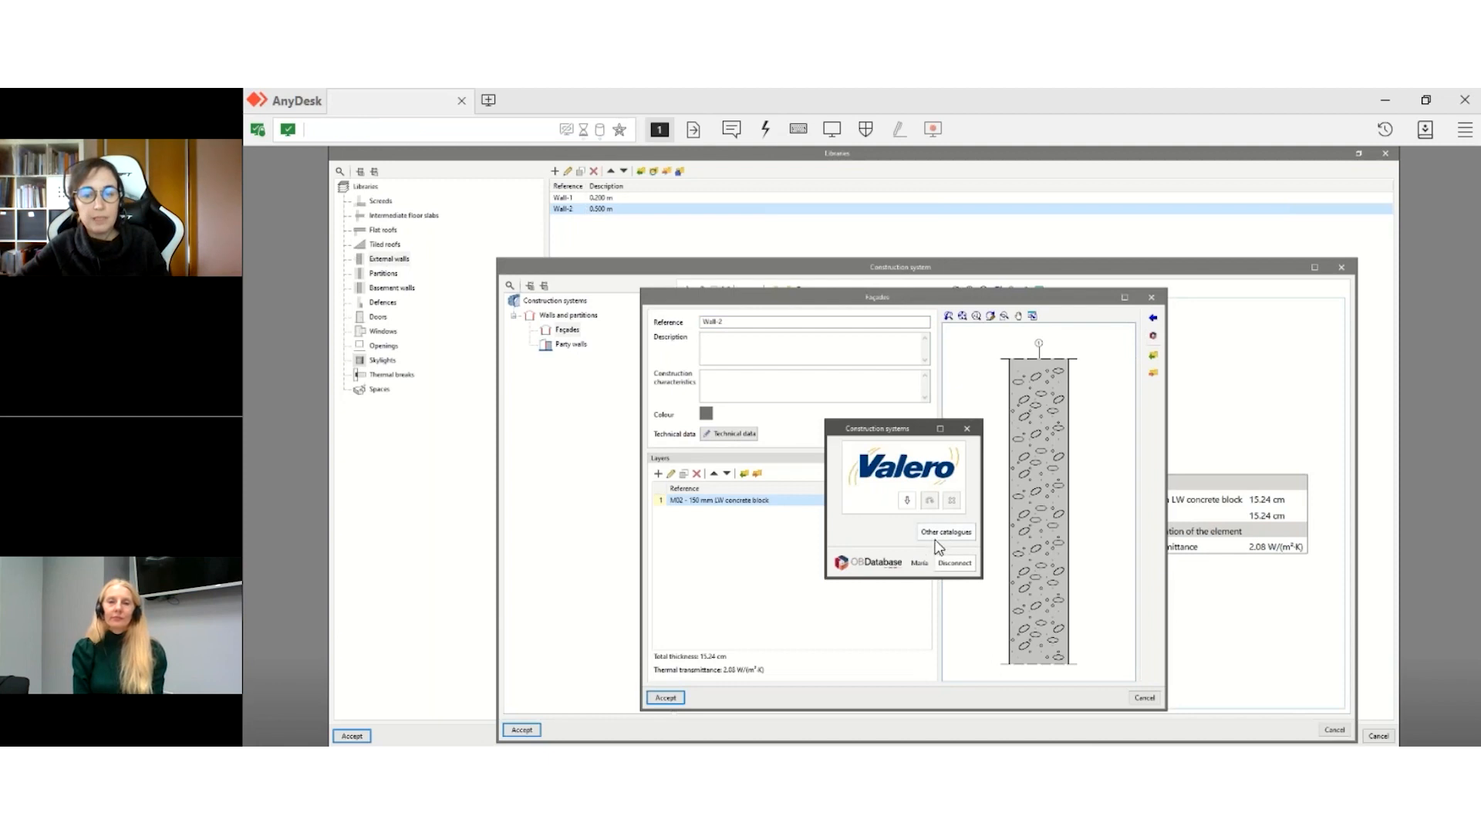
{"action": "left_click", "coordinate": [907, 499]}
{"action": "left_click", "coordinate": [902, 528]}
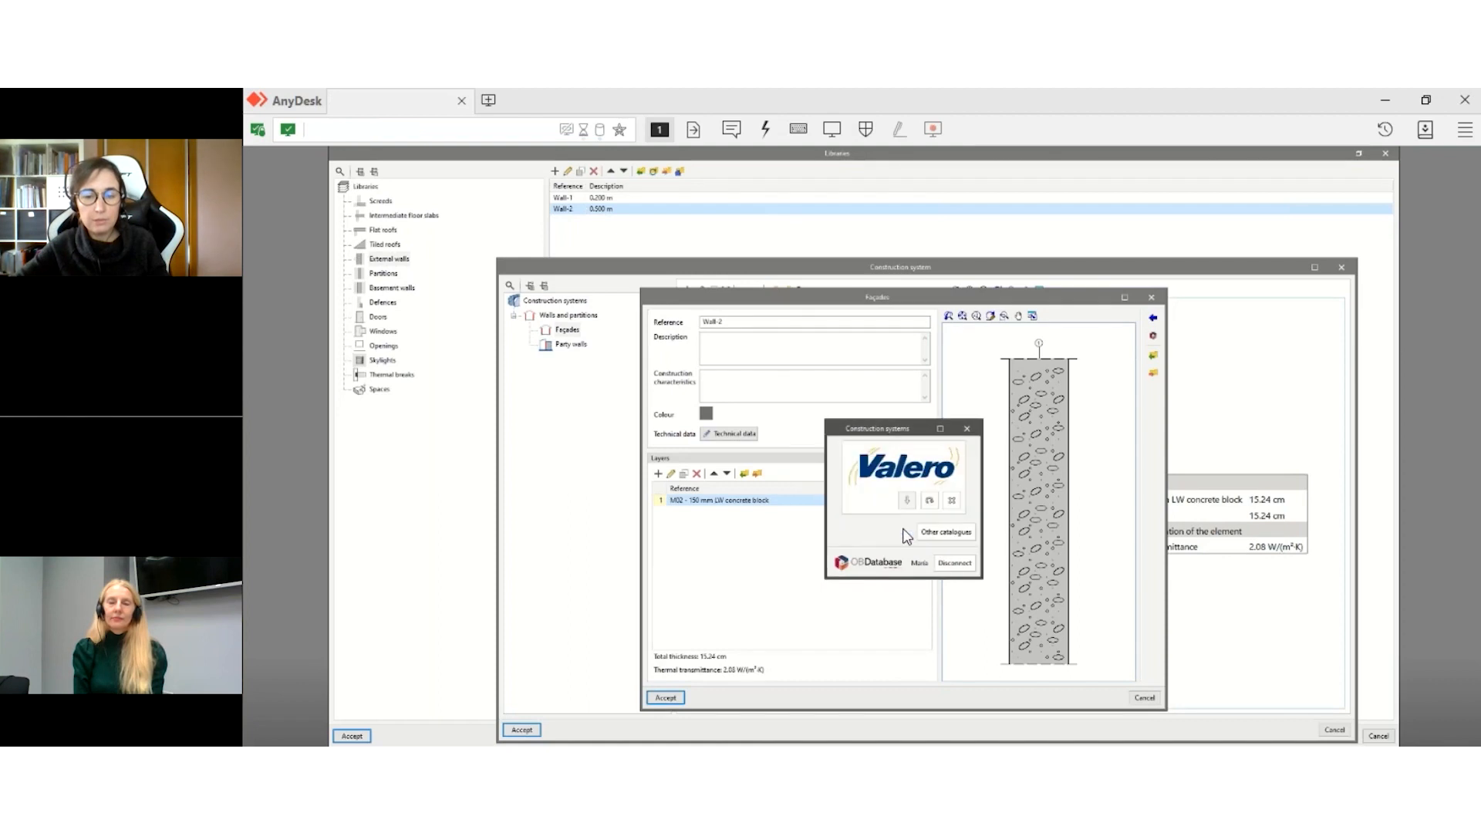
{"action": "left_click", "coordinate": [968, 428]}
- Import the first F1.1 Fábrica vista system from the first Cerramientos category of the Valero catalogue into the façade copy
{"action": "left_click", "coordinate": [1152, 318]}
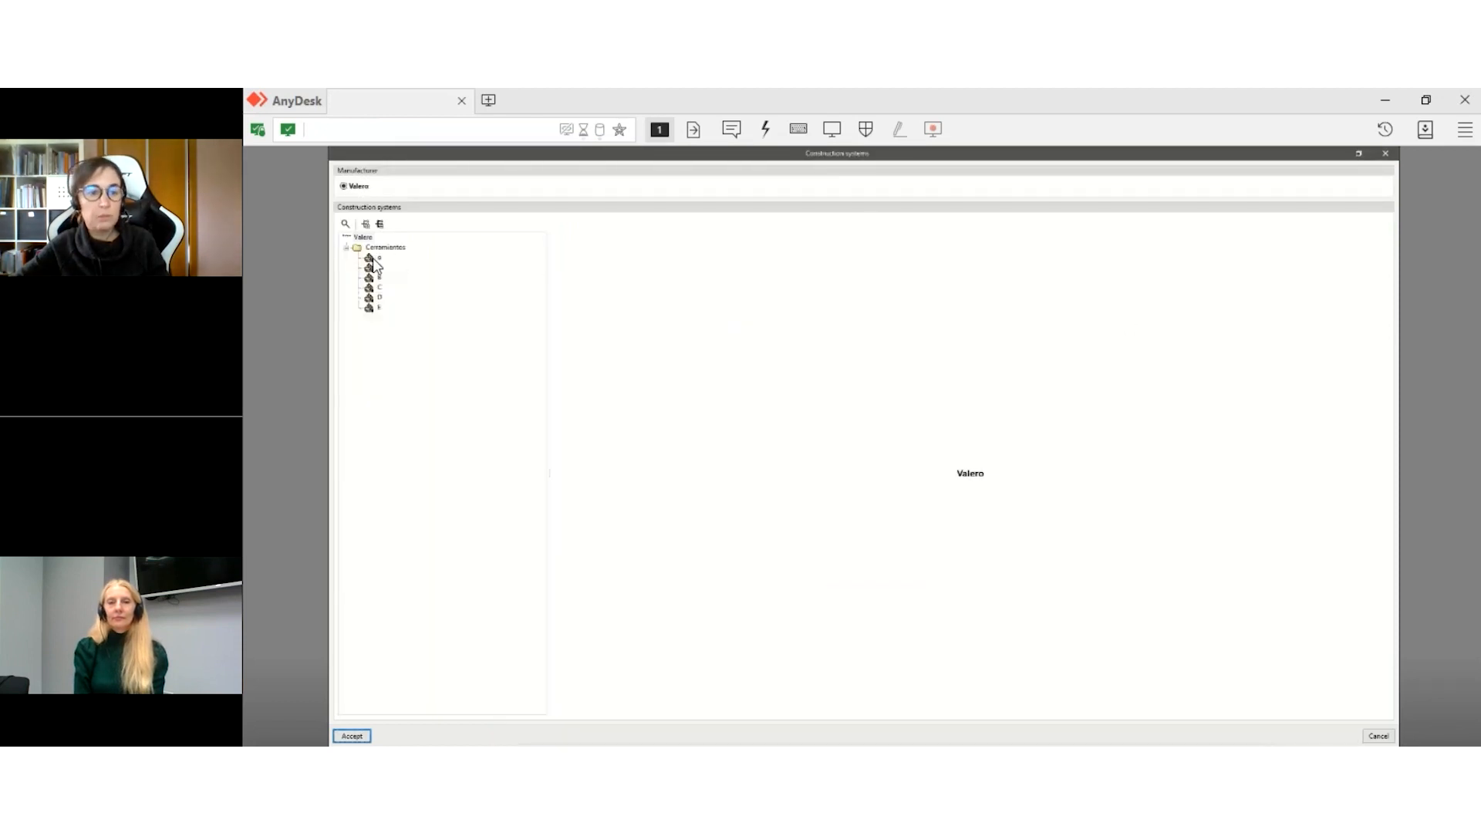
{"action": "left_click", "coordinate": [379, 258]}
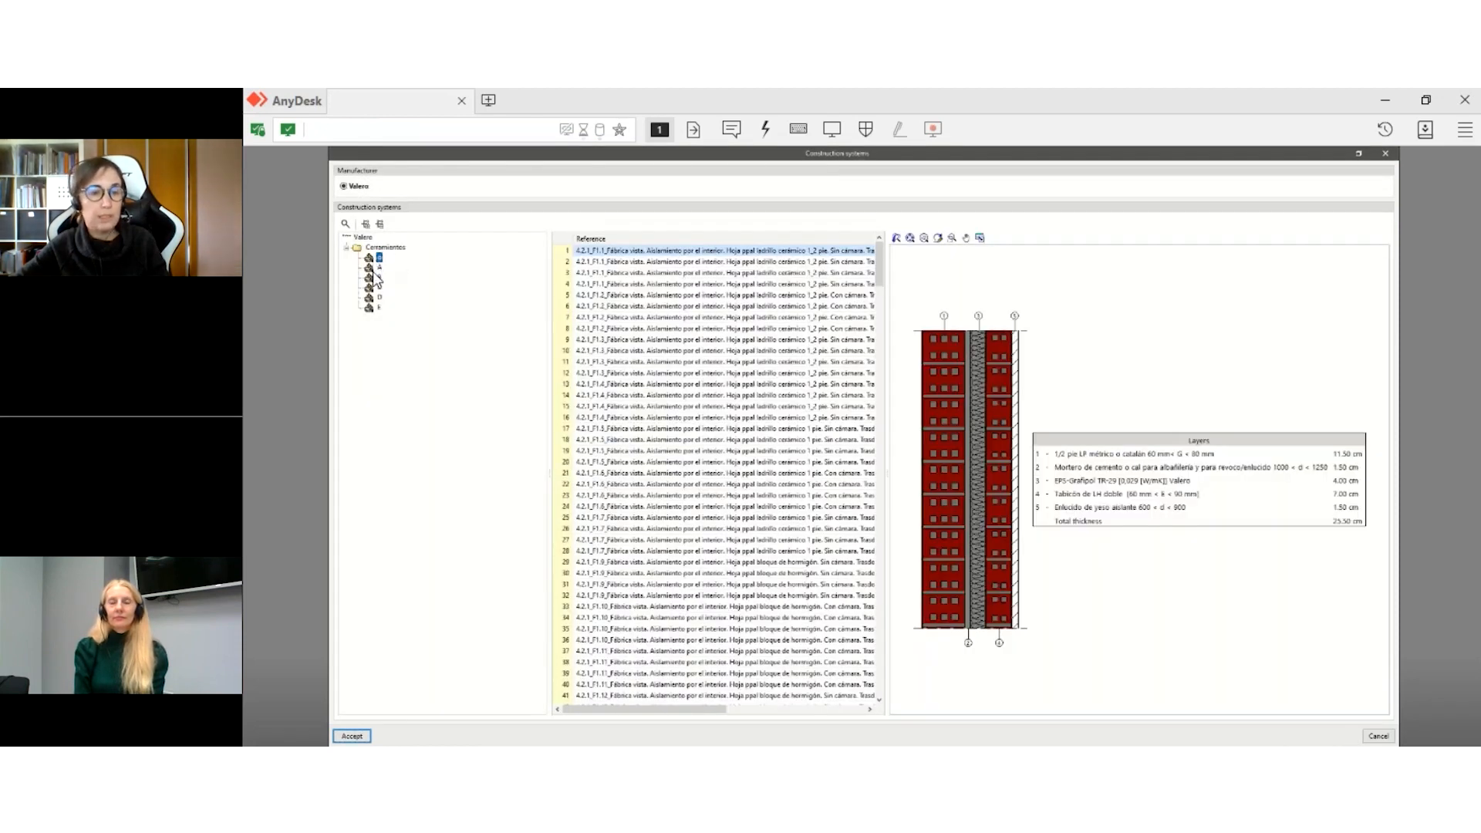
{"action": "left_click", "coordinate": [351, 736]}
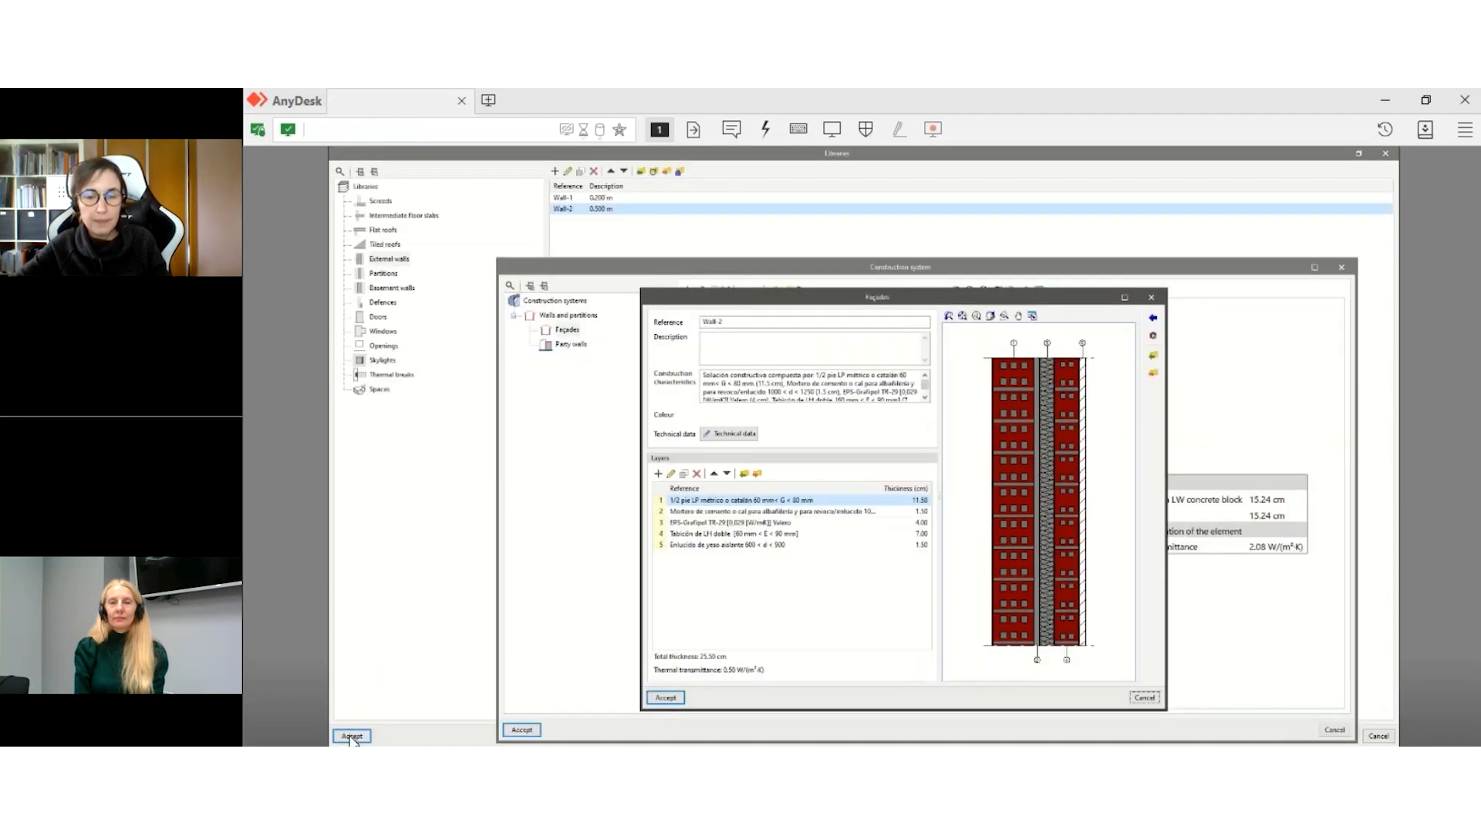
- Accept the façade copy and try to accept the construction system with its duplicate Wall-2 reference
{"action": "left_click", "coordinate": [666, 702]}
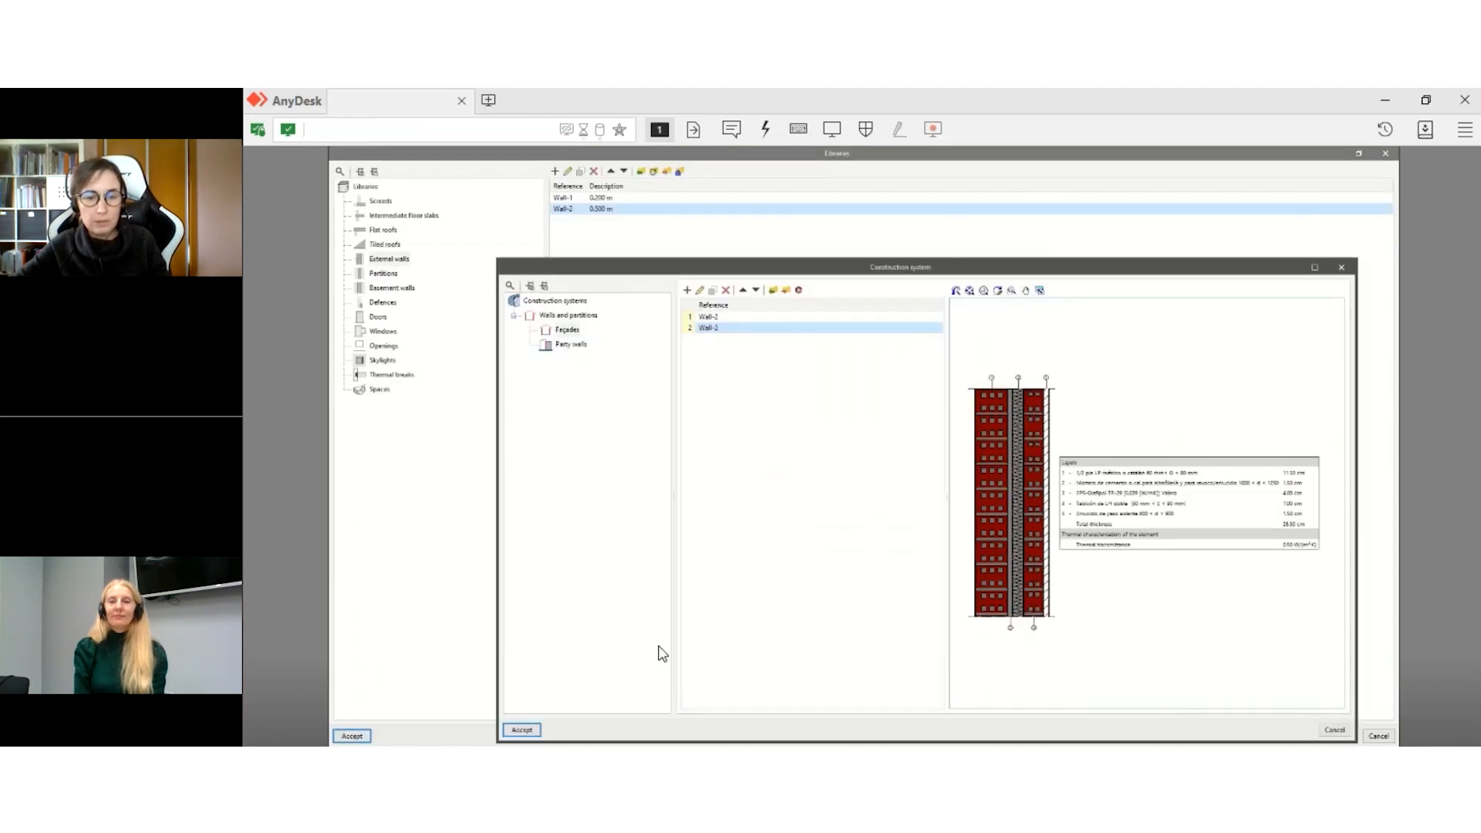
{"action": "left_click", "coordinate": [523, 730]}
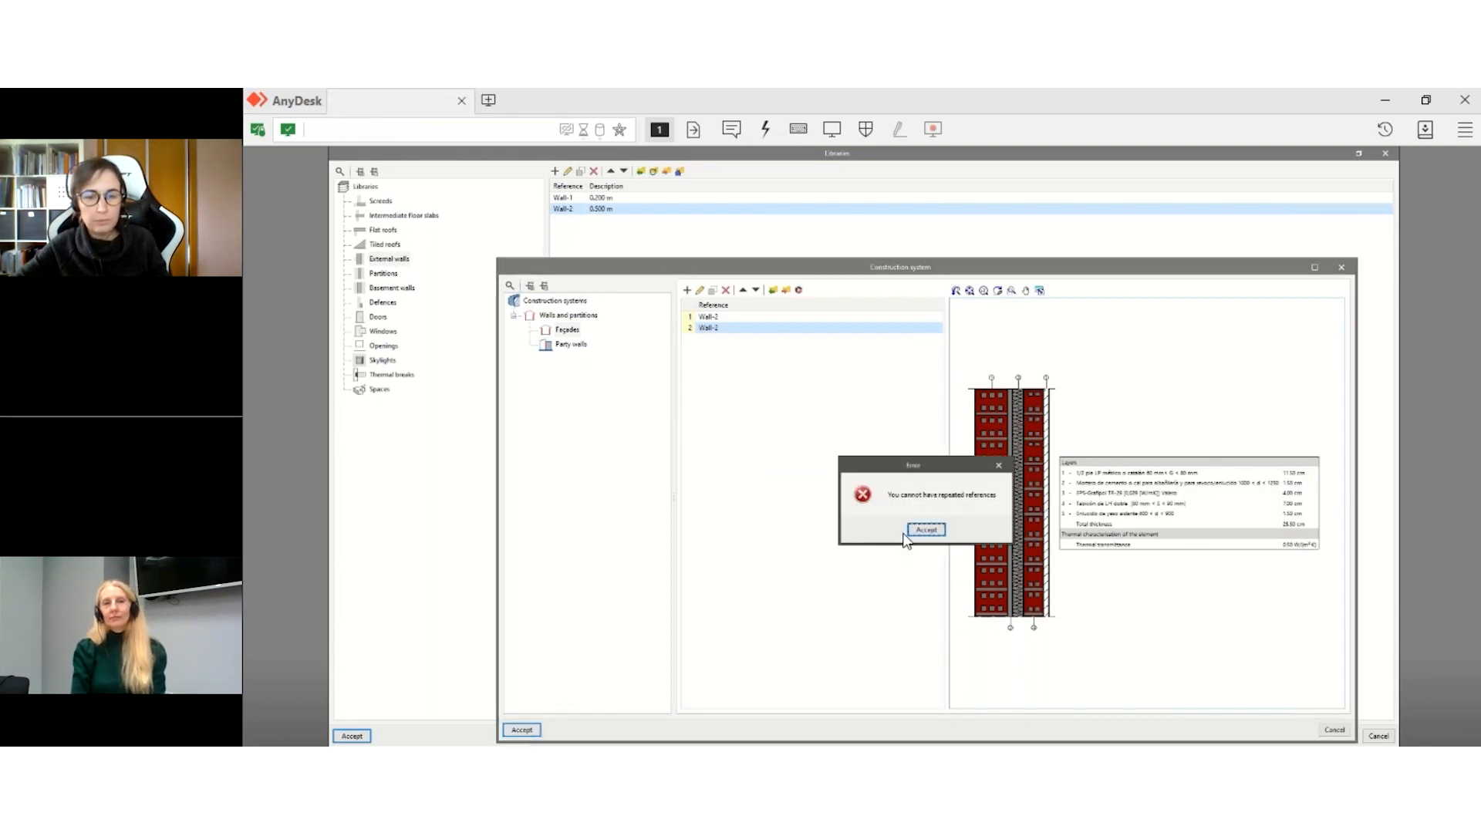
{"action": "left_click", "coordinate": [930, 527]}
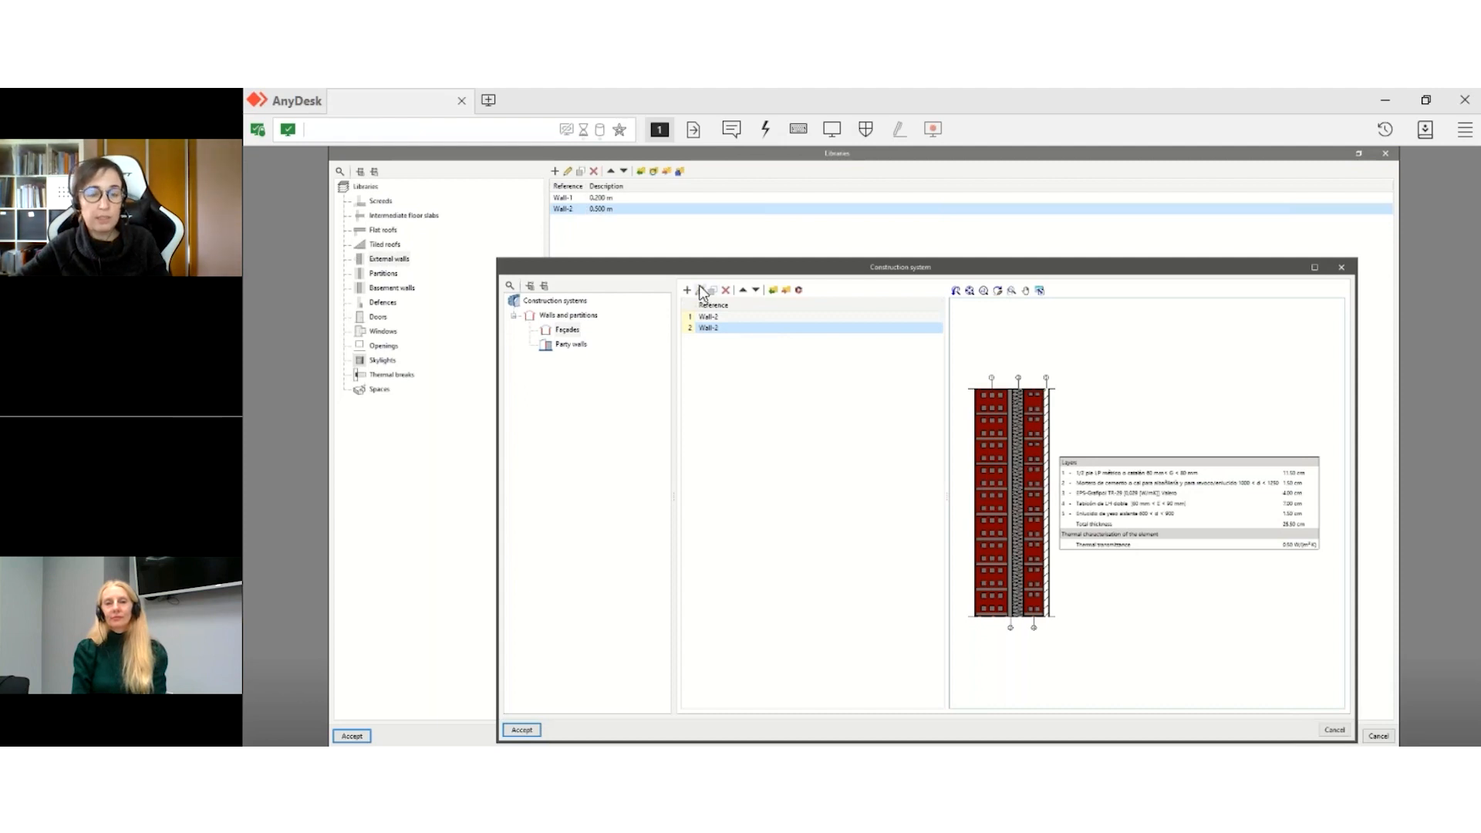
- Rename the façade copy as Wall-3 and accept the façade, the external wall's construction system and the libraries
{"action": "left_click", "coordinate": [699, 289]}
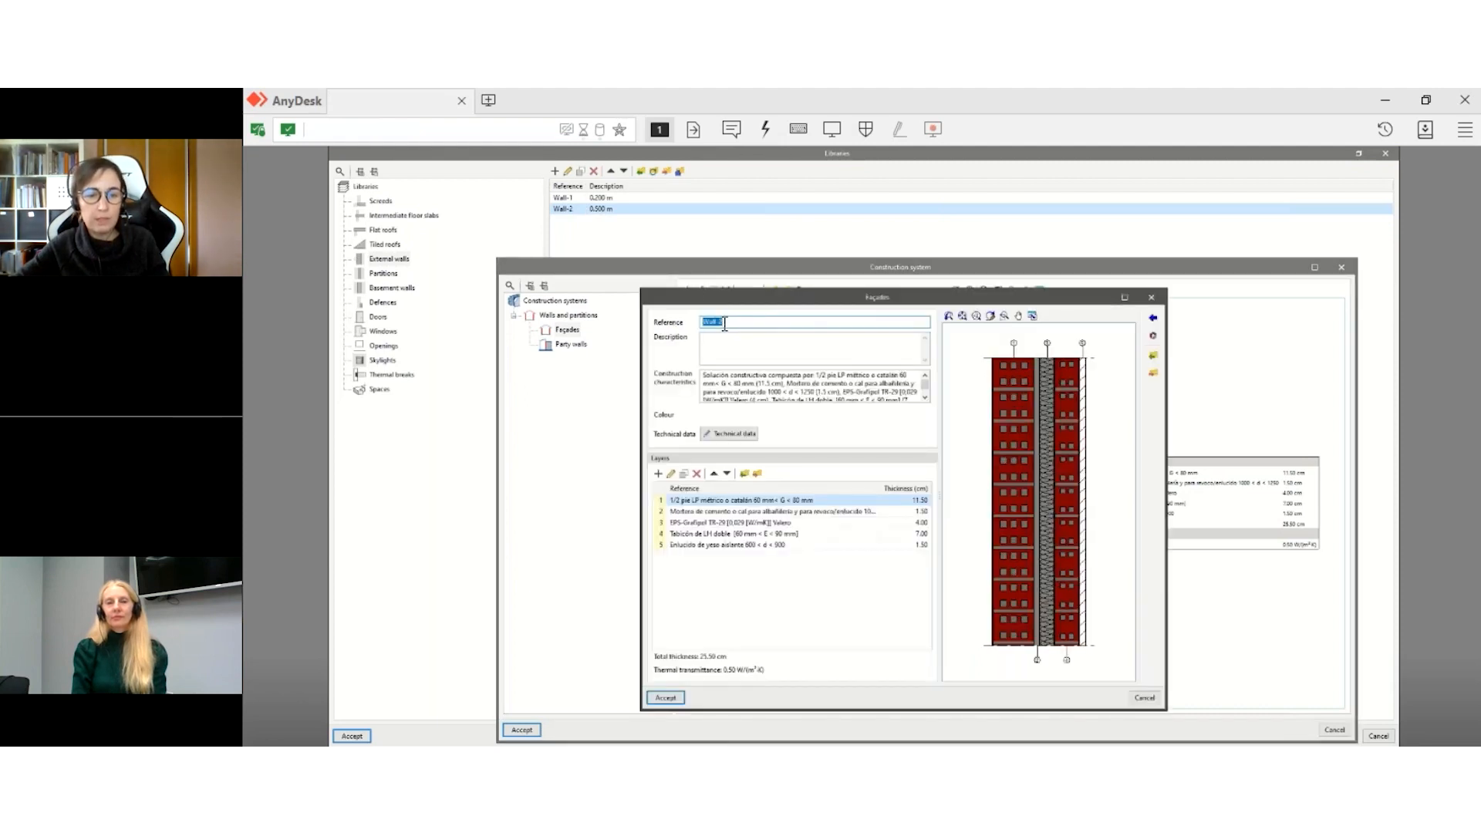
{"action": "left_click", "coordinate": [719, 321]}
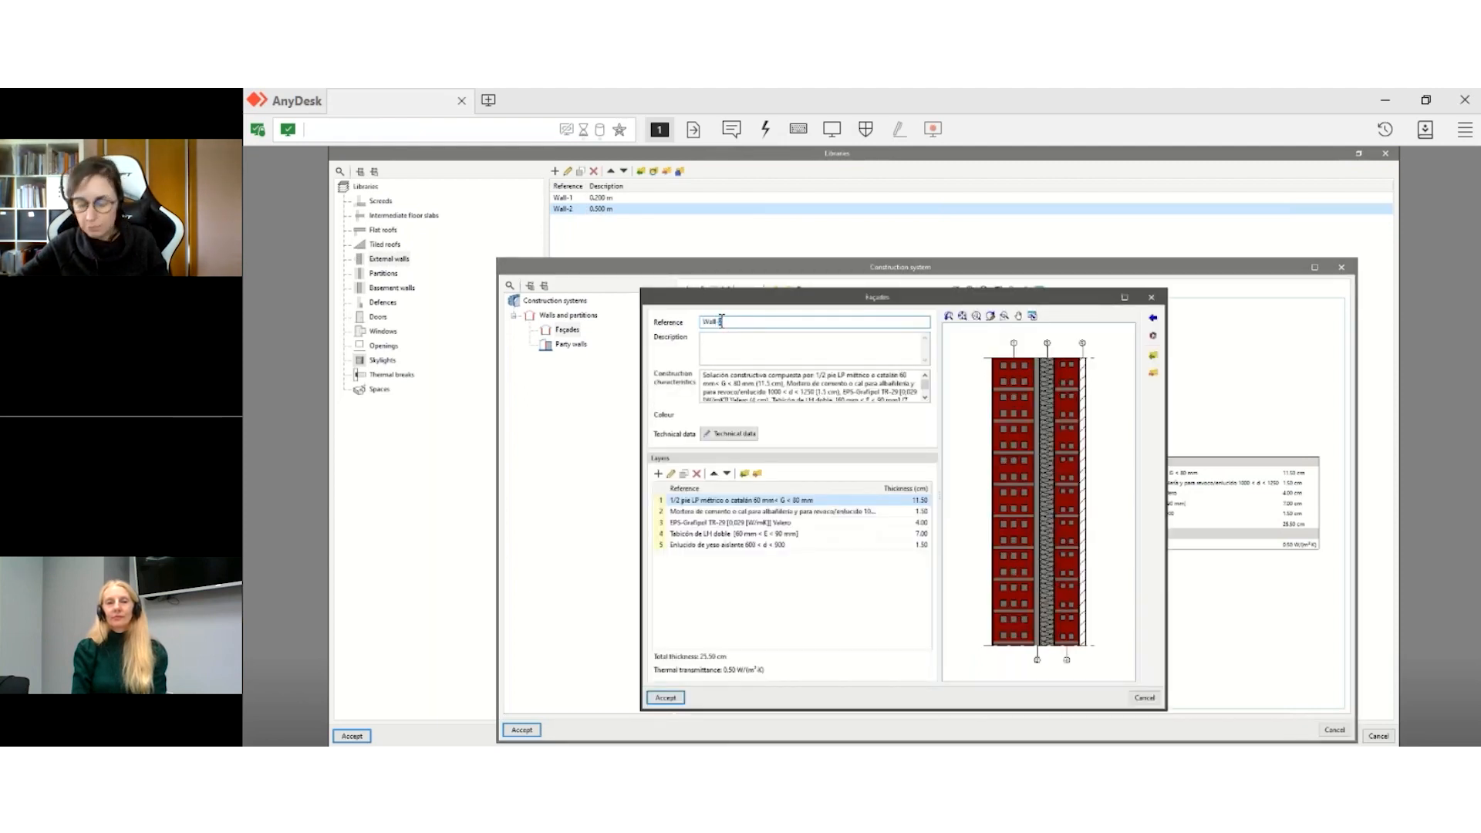
{"action": "type", "text": "3"}
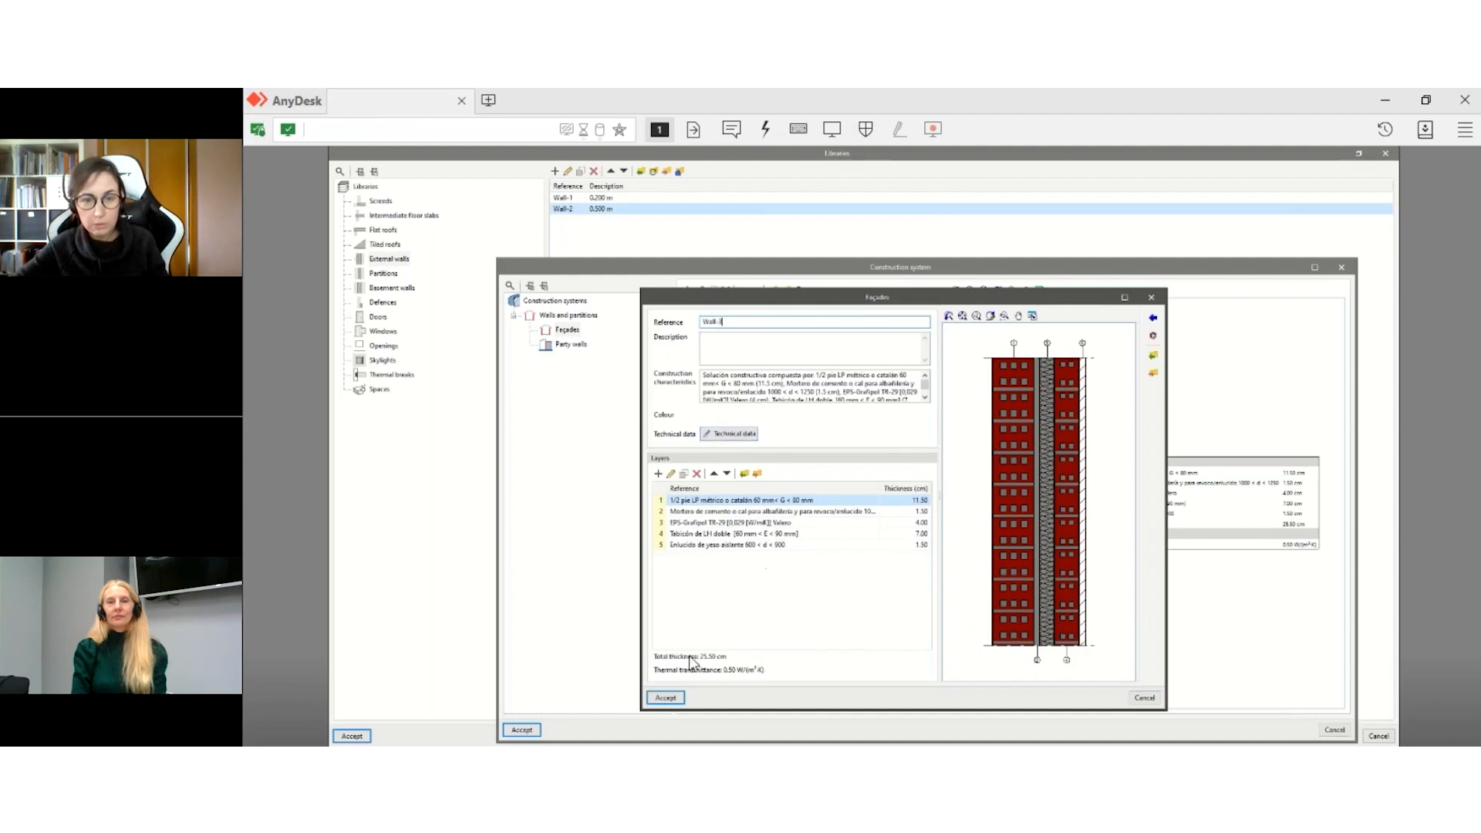
{"action": "left_click", "coordinate": [667, 698]}
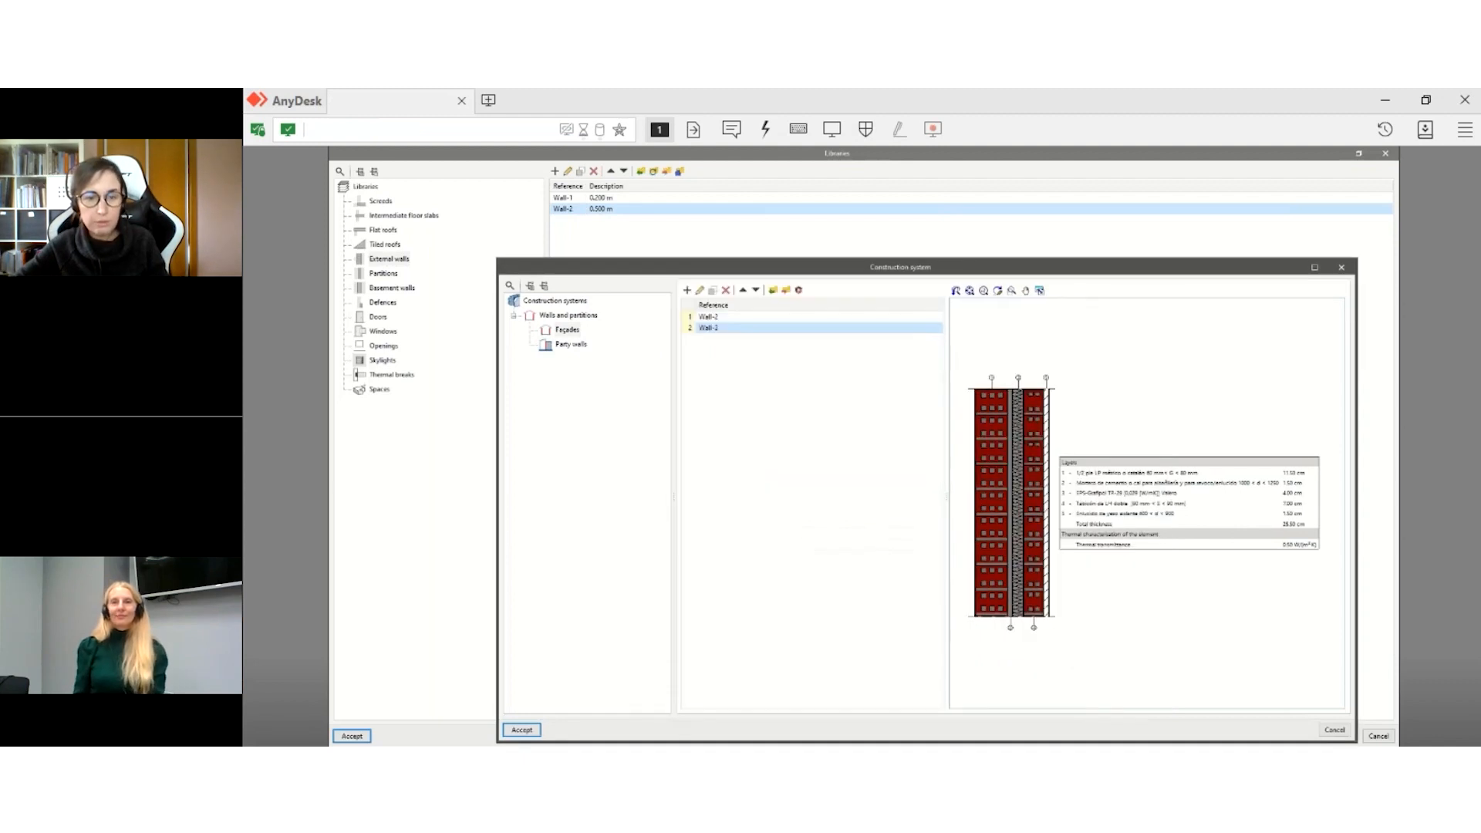
{"action": "left_click", "coordinate": [521, 729]}
{"action": "left_click", "coordinate": [759, 494]}
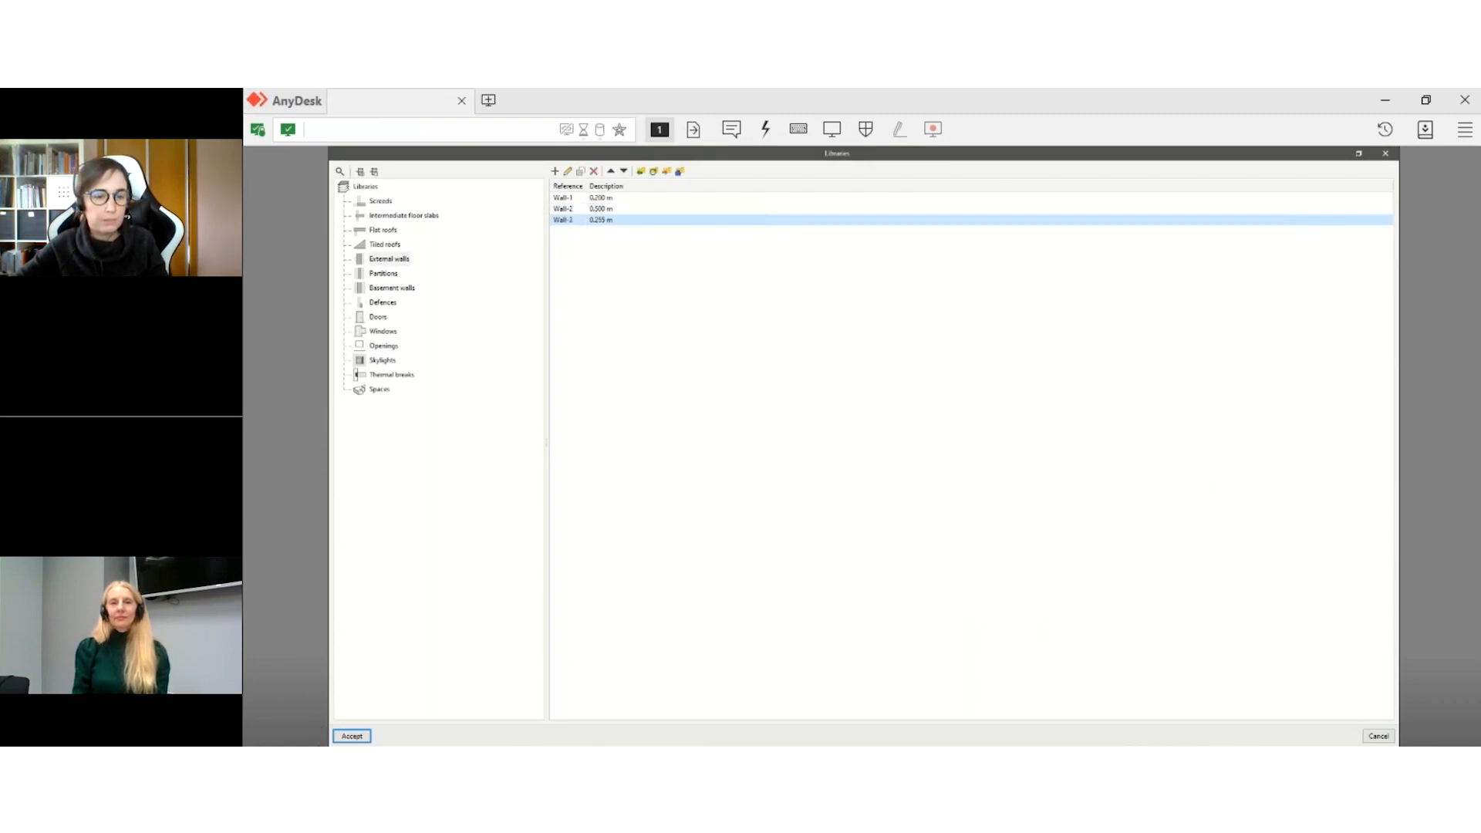
{"action": "left_click", "coordinate": [361, 735]}
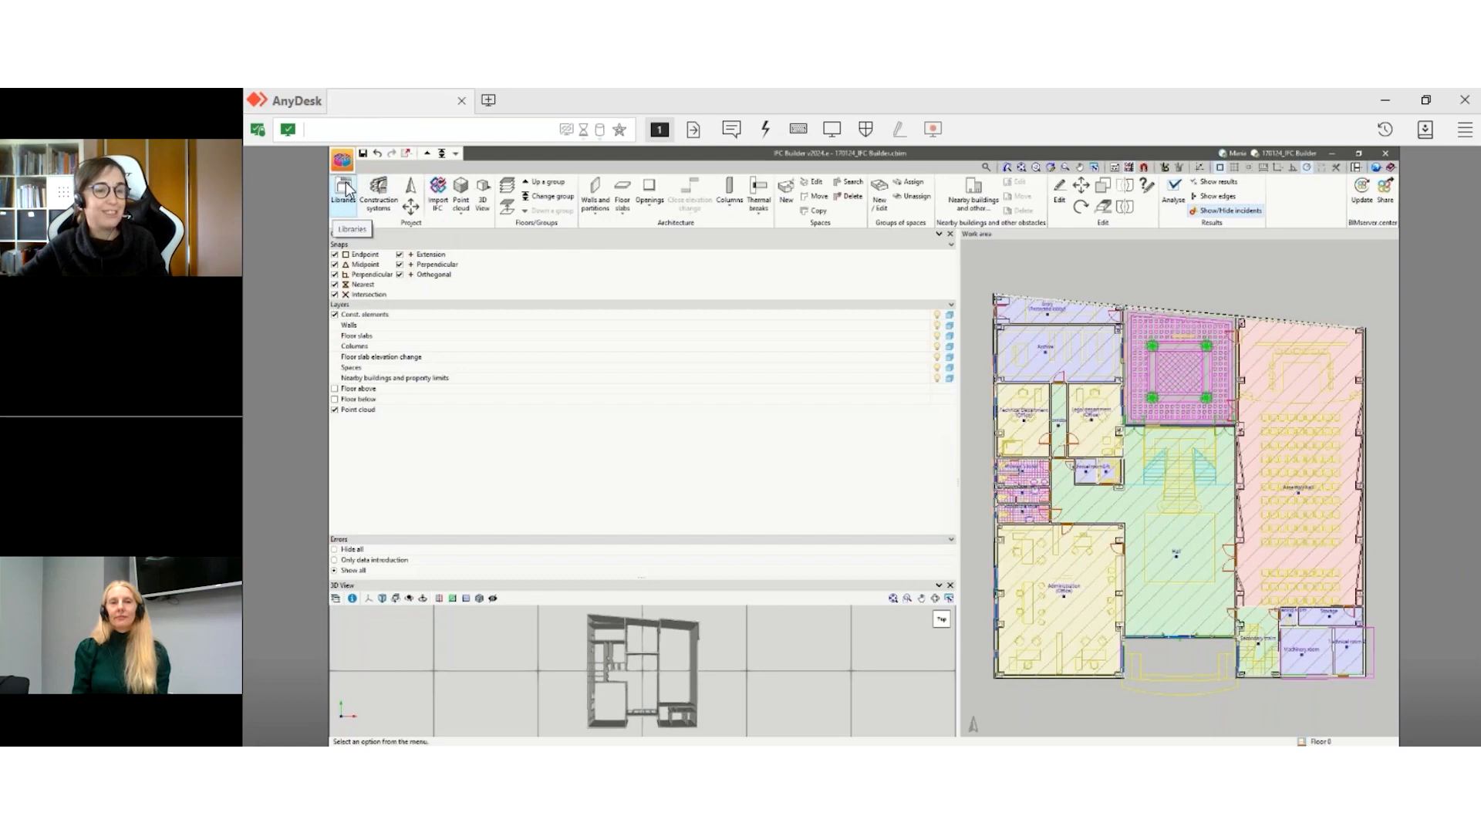
- Review the project's construction system categories, including façades, curtain walls, roofs, exterior floor slabs and suspended ceilings
{"action": "left_click", "coordinate": [378, 202]}
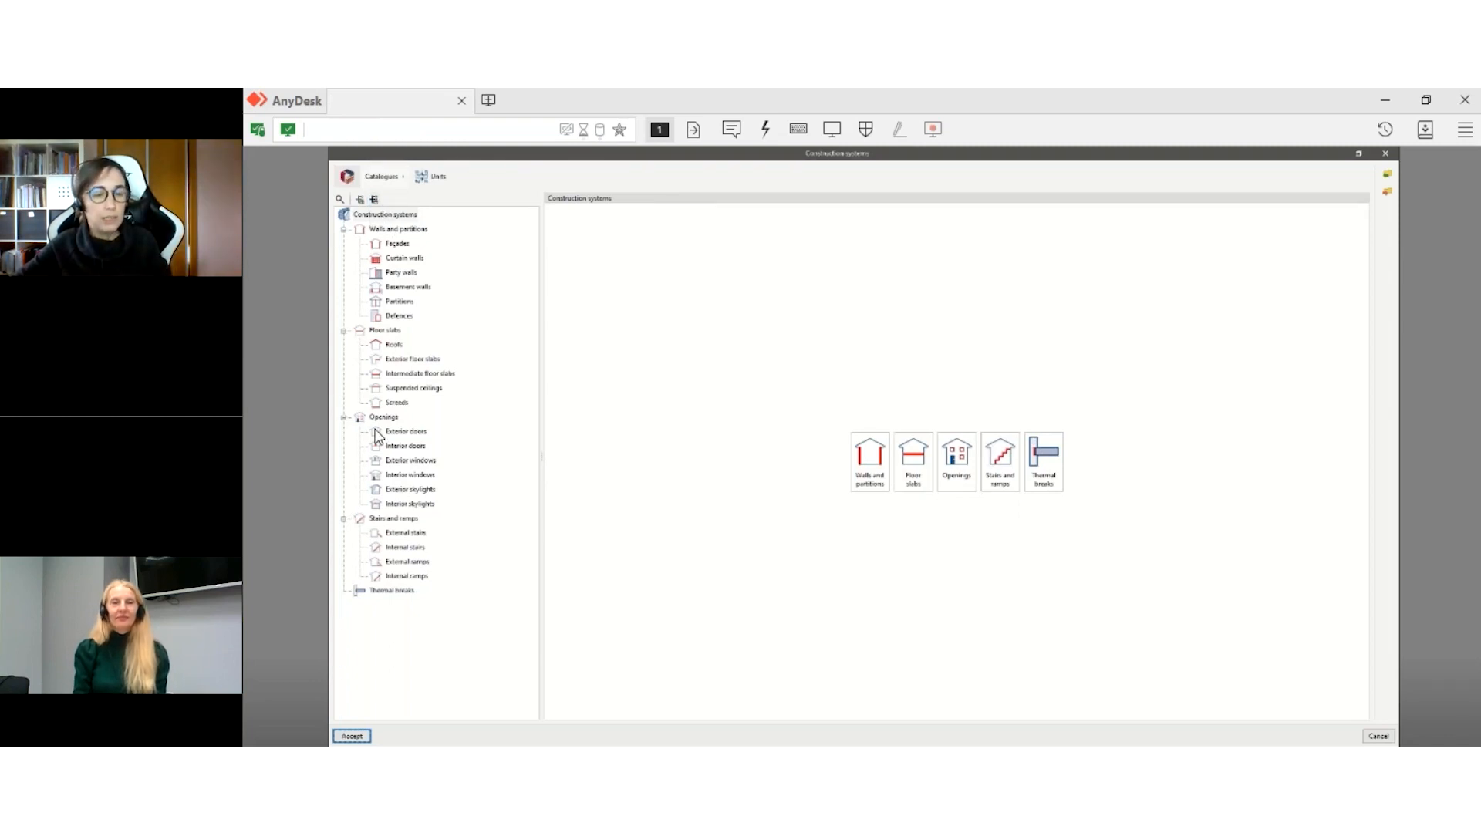
{"action": "left_click", "coordinate": [390, 244]}
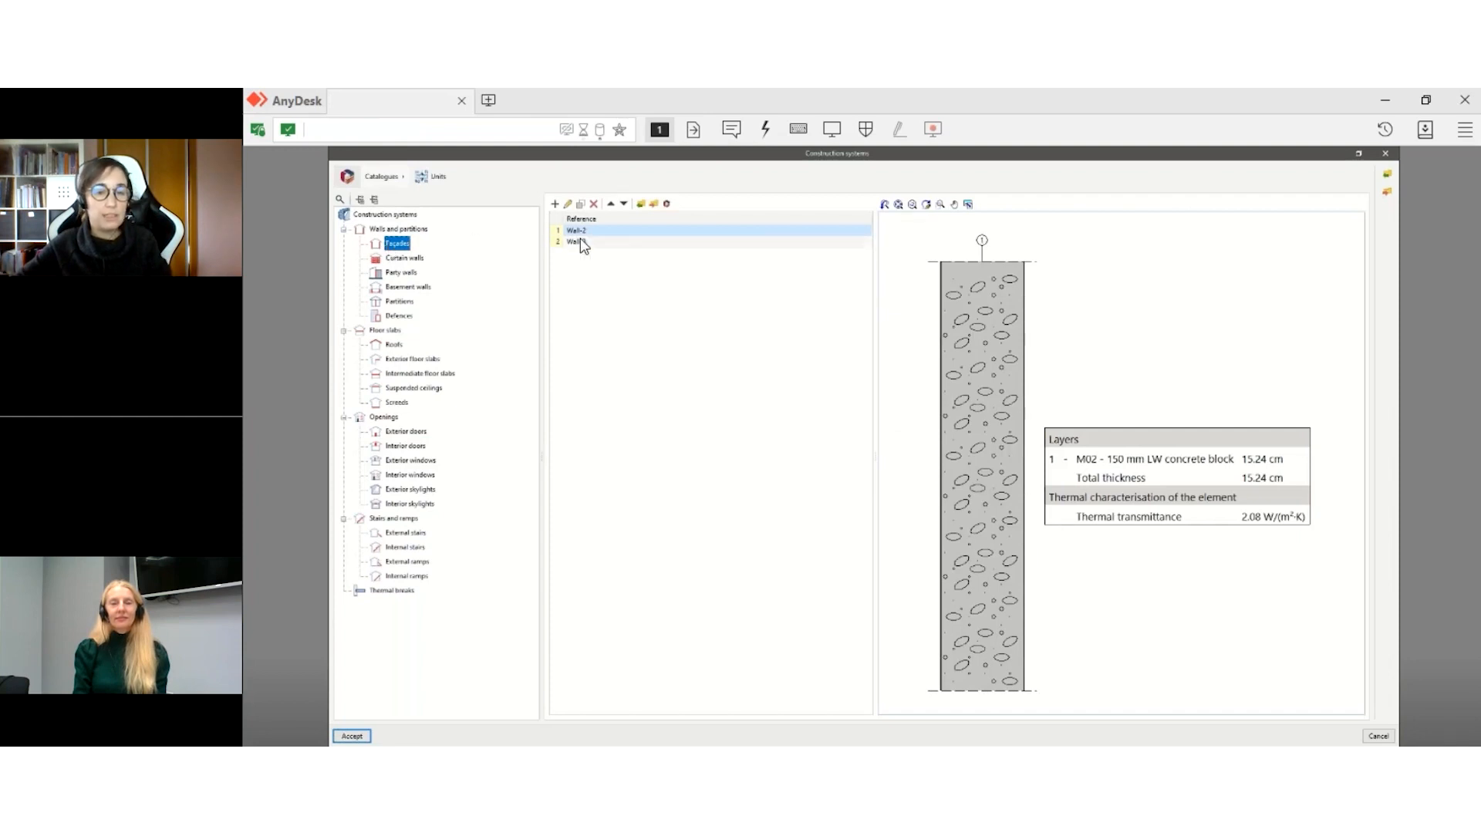
{"action": "left_click", "coordinate": [396, 260]}
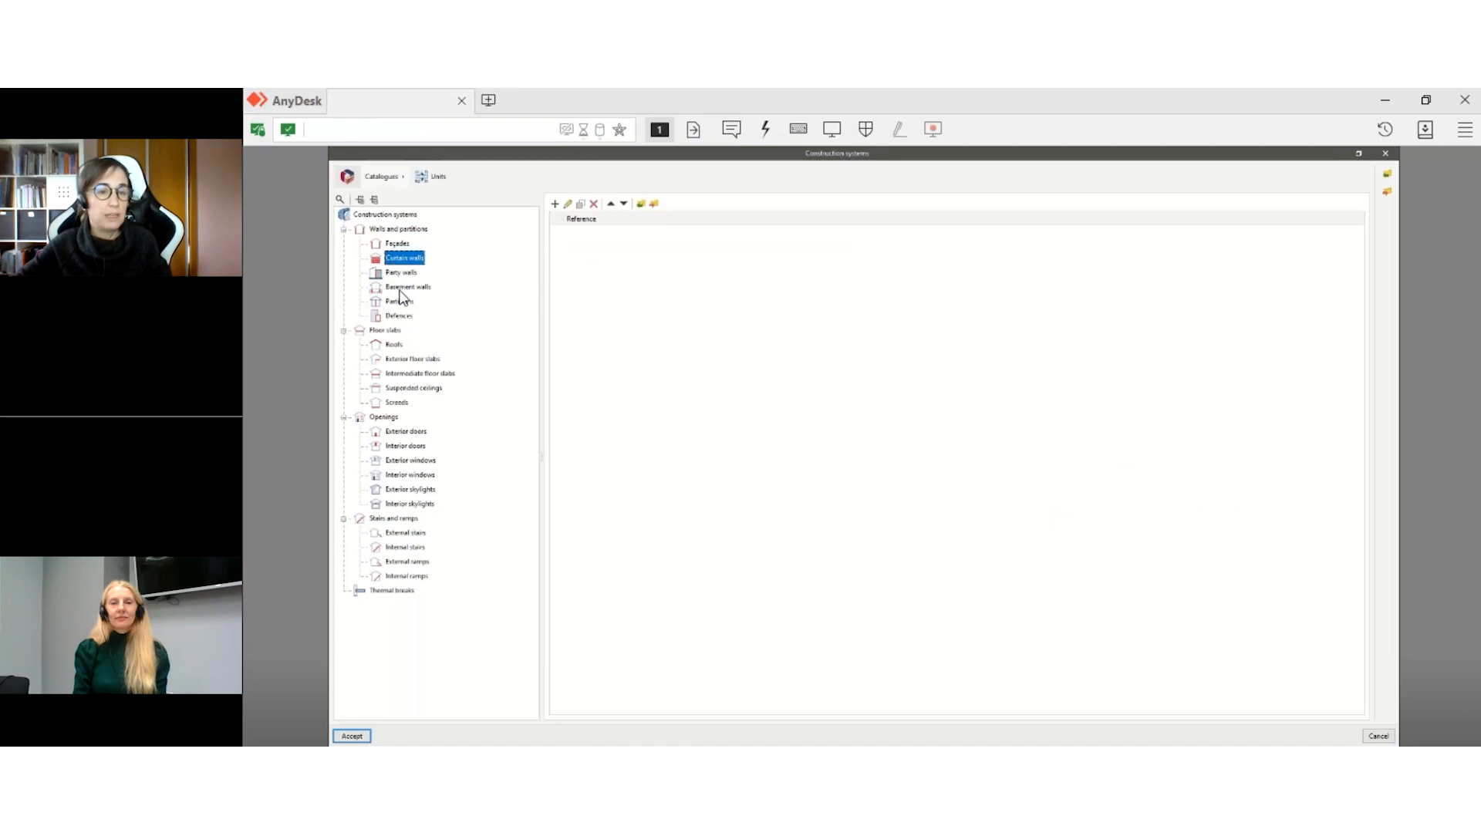
{"action": "left_click", "coordinate": [396, 344]}
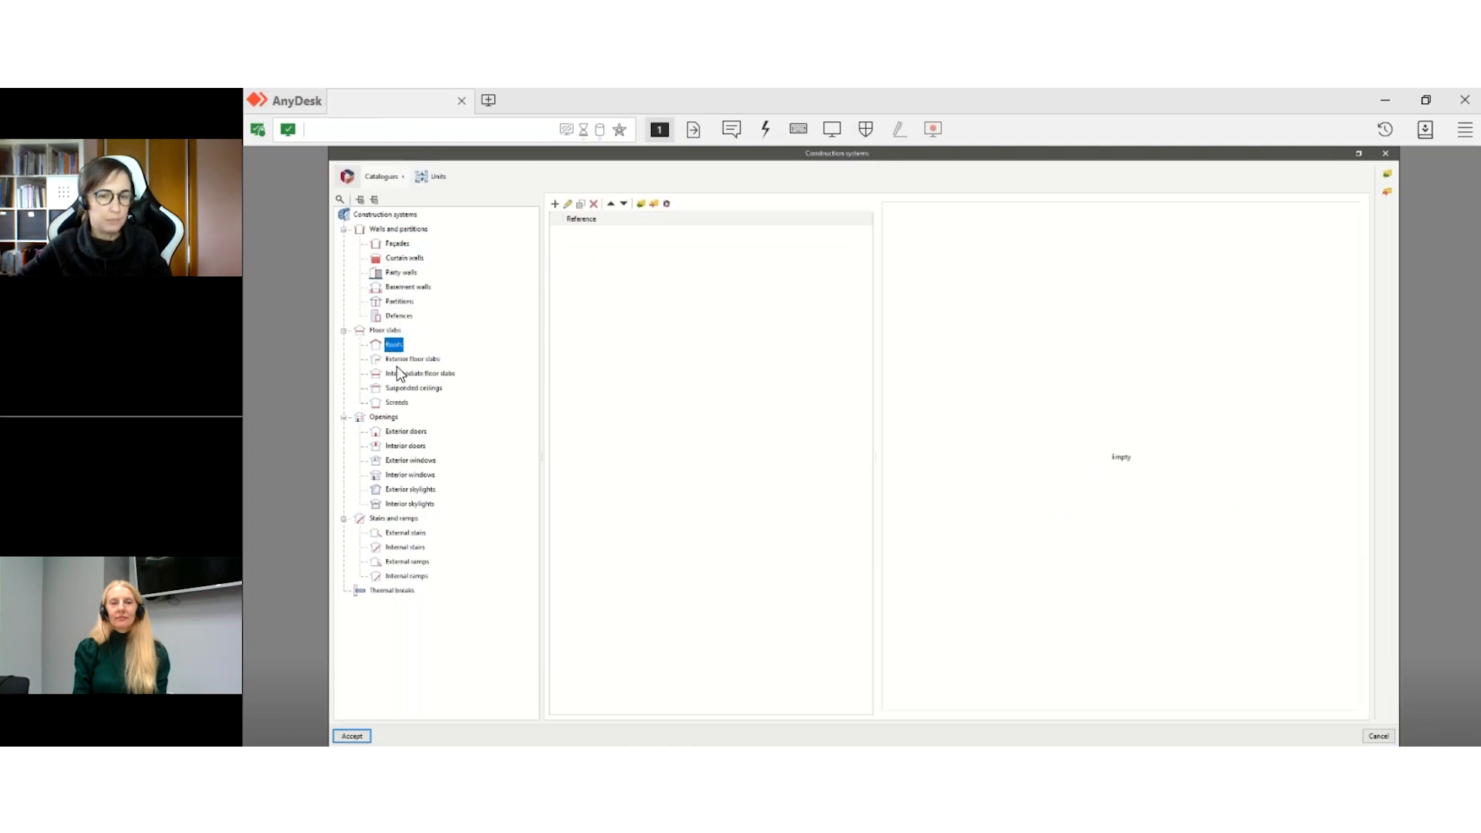
{"action": "left_click", "coordinate": [399, 361]}
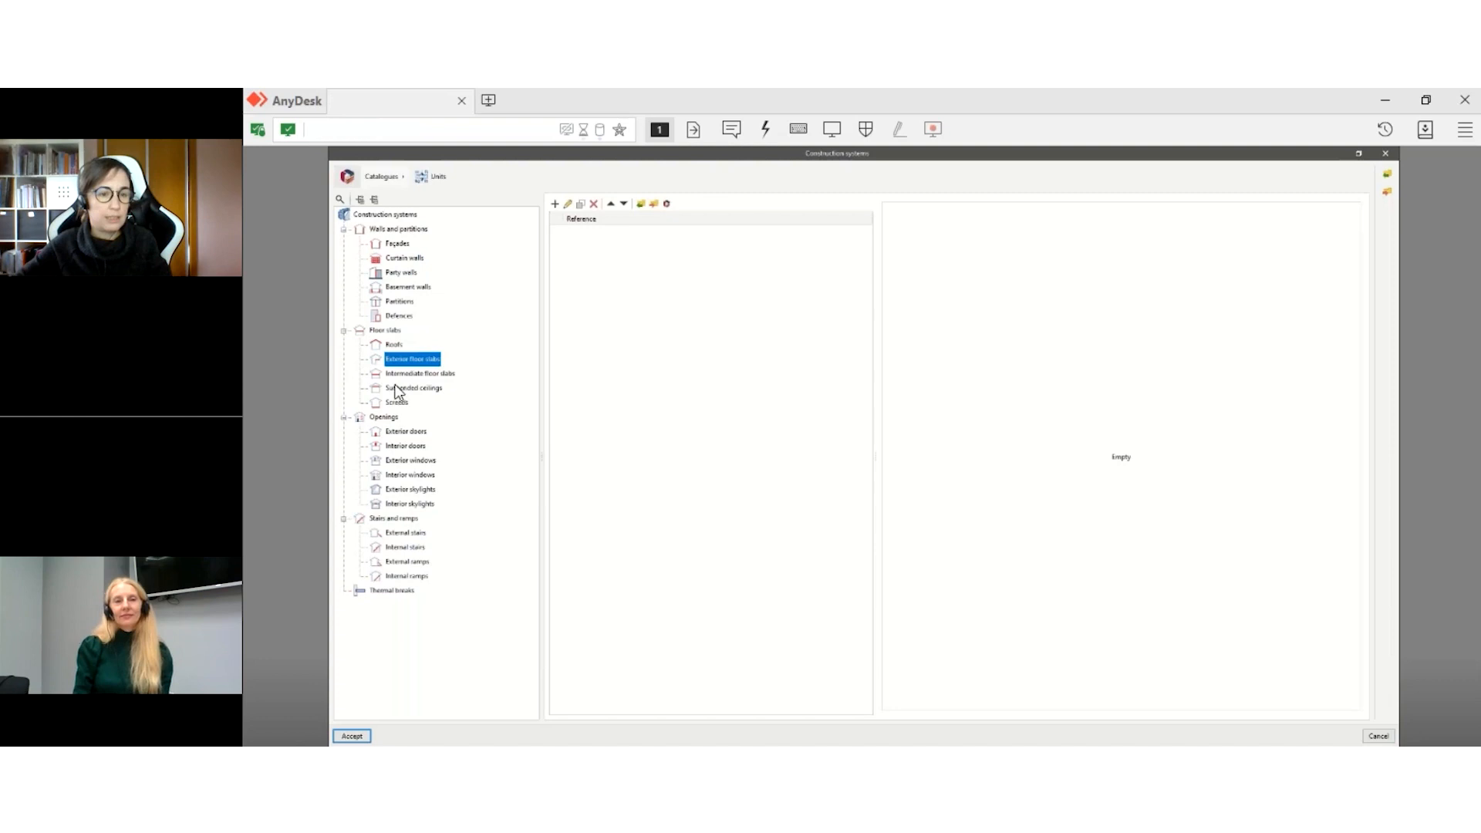
{"action": "left_click", "coordinate": [393, 386]}
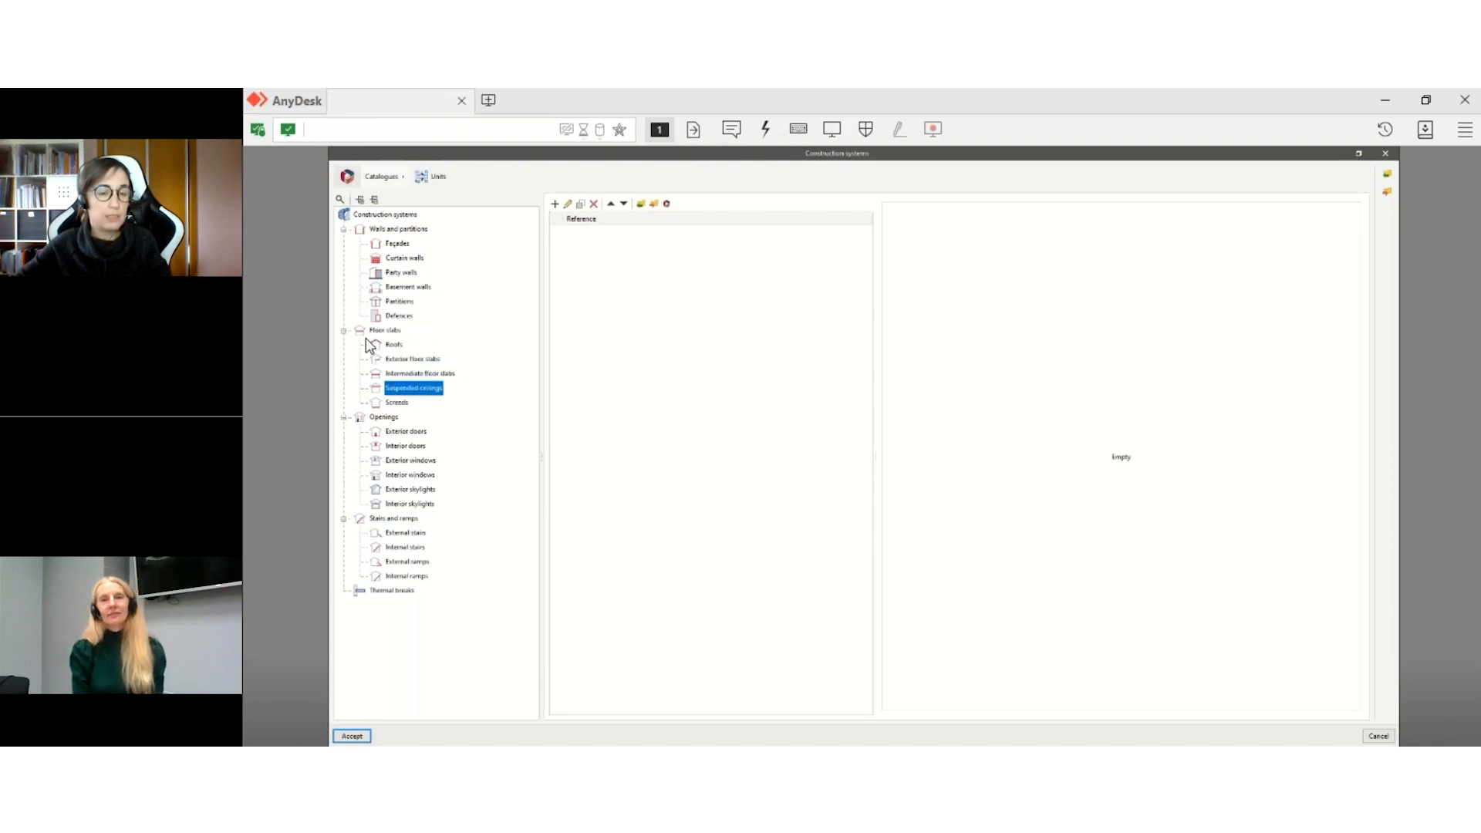
{"action": "left_click", "coordinate": [384, 344]}
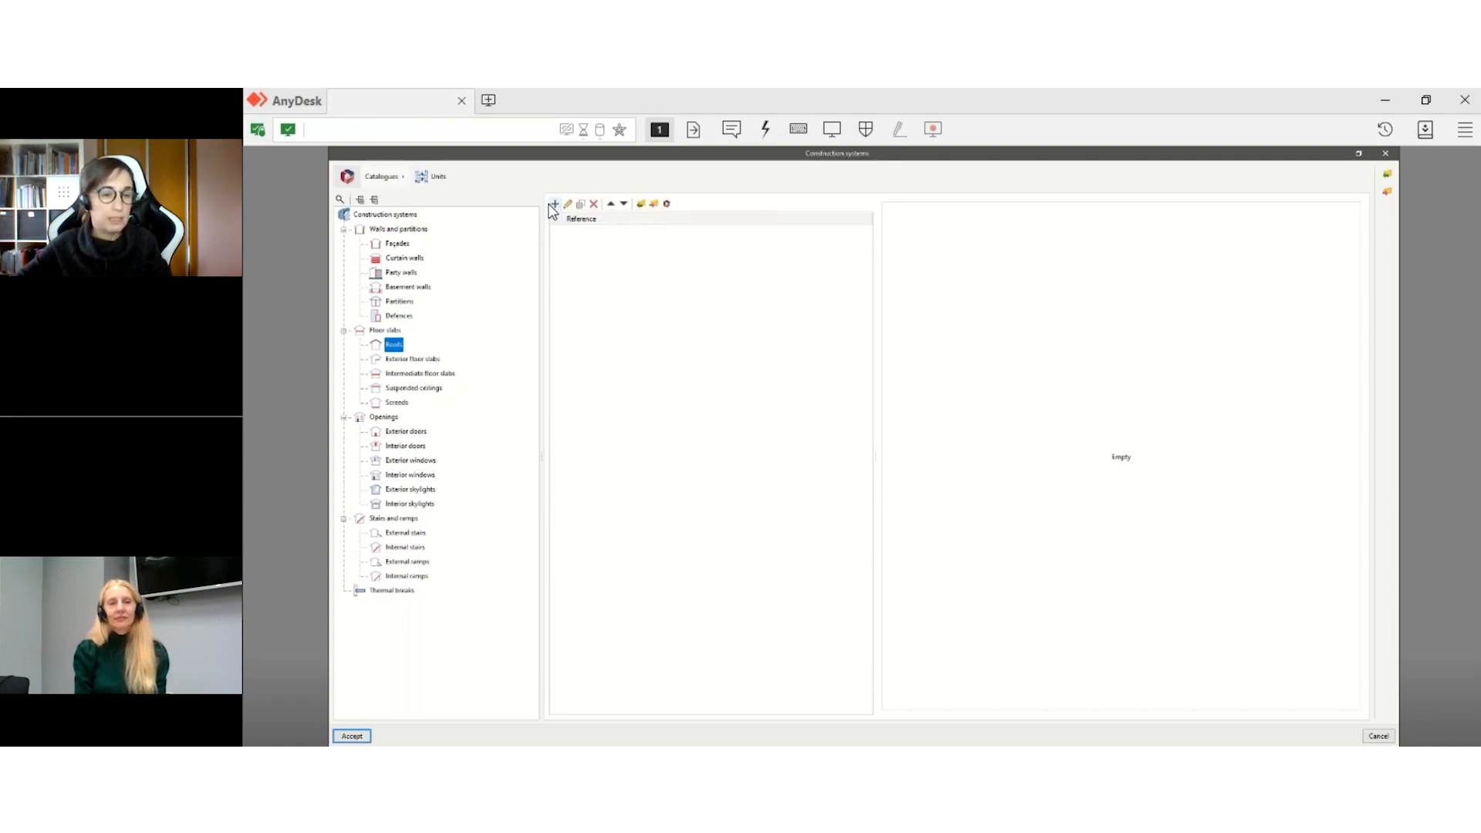
- Start a new façade and examine the simplified thermal characterisation and absorptance options in its technical data
{"action": "left_click", "coordinate": [394, 244]}
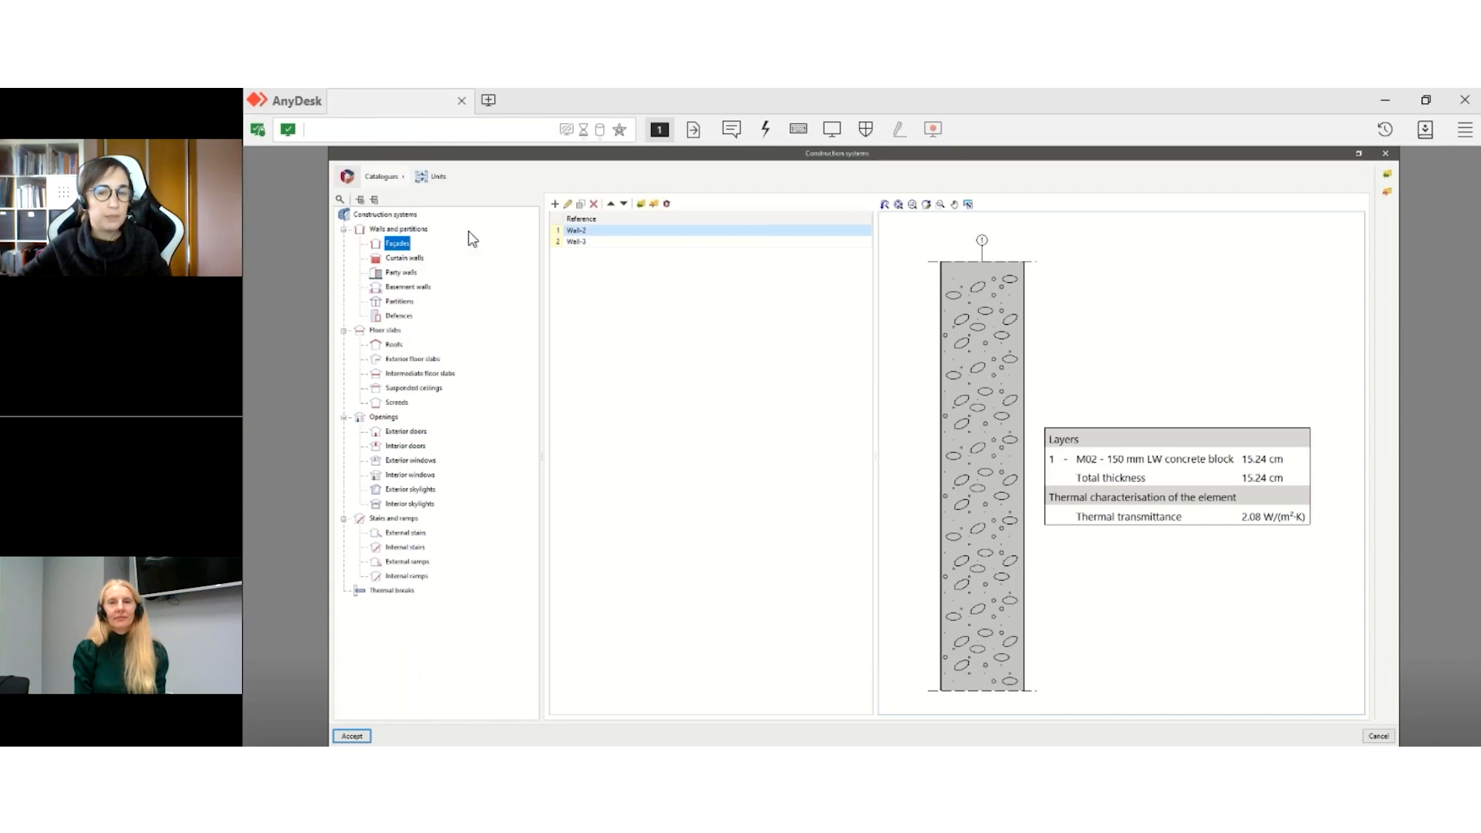
{"action": "left_click", "coordinate": [553, 204]}
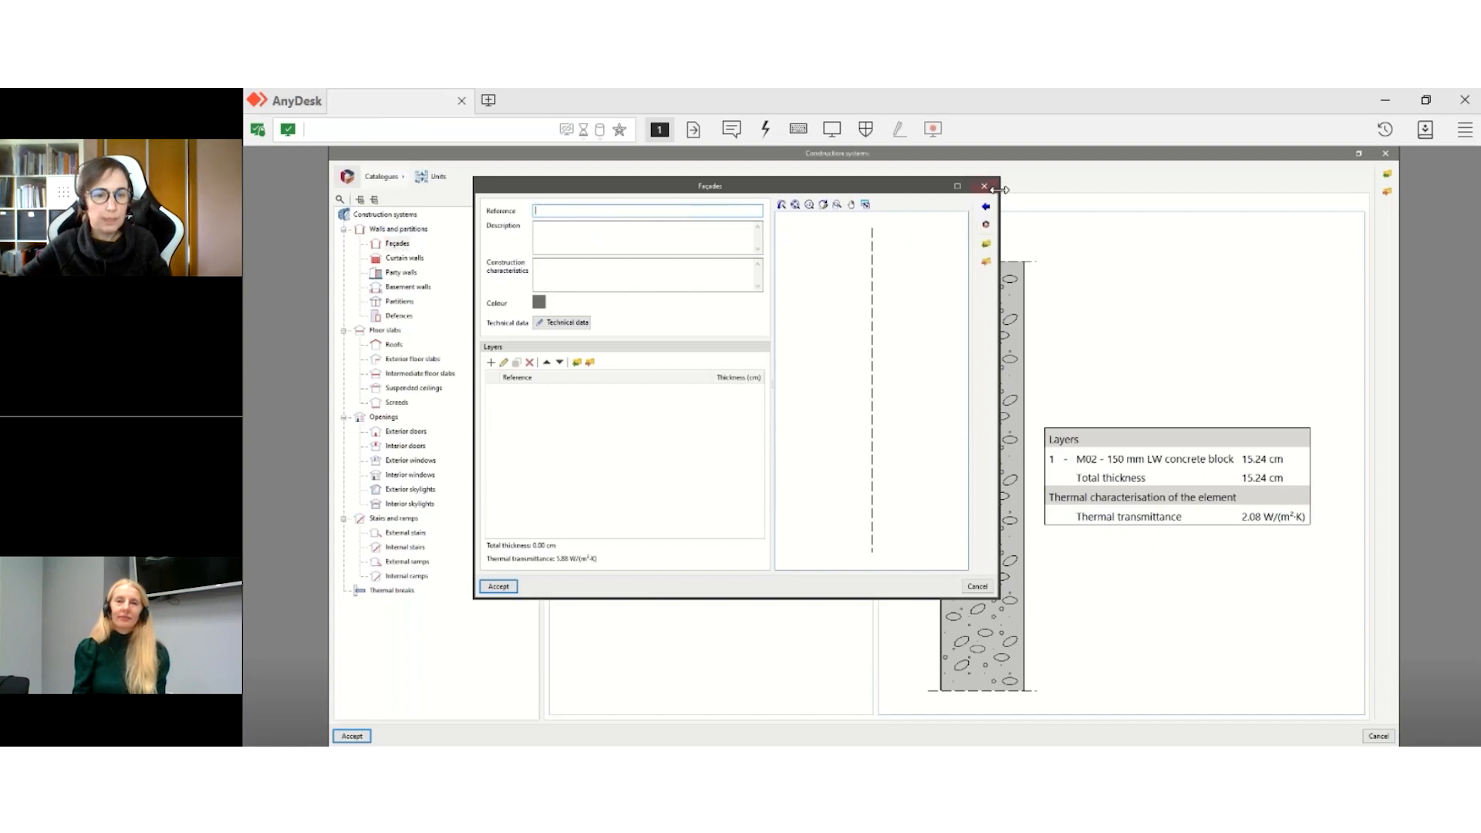
{"action": "left_click", "coordinate": [569, 322]}
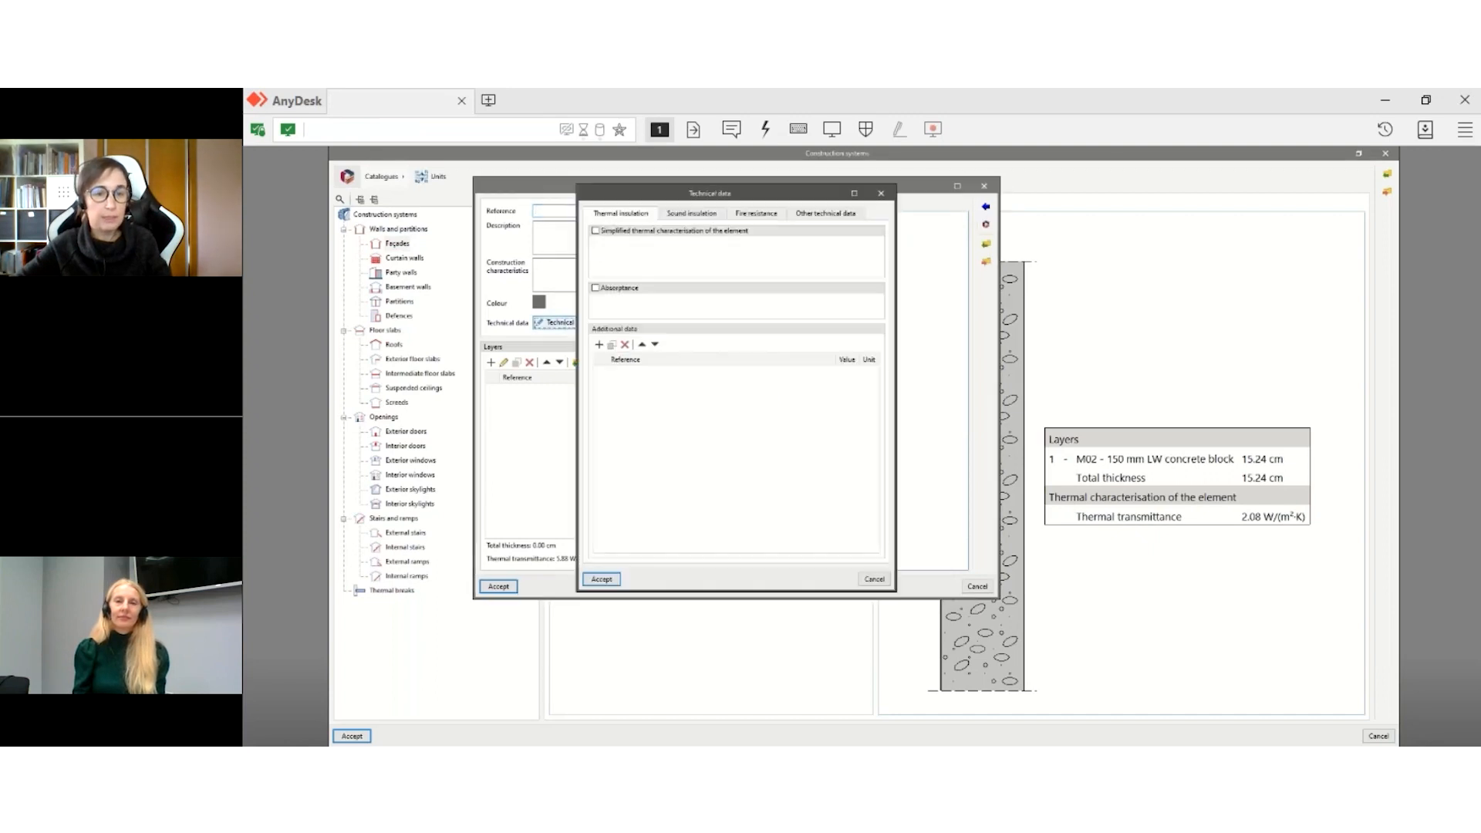
{"action": "left_click", "coordinate": [595, 231]}
{"action": "left_click", "coordinate": [596, 231]}
{"action": "left_click", "coordinate": [596, 289]}
- Examine the acoustic performance options in the sound insulation data, and discard the new façade and construction systems edits
{"action": "left_click", "coordinate": [686, 214]}
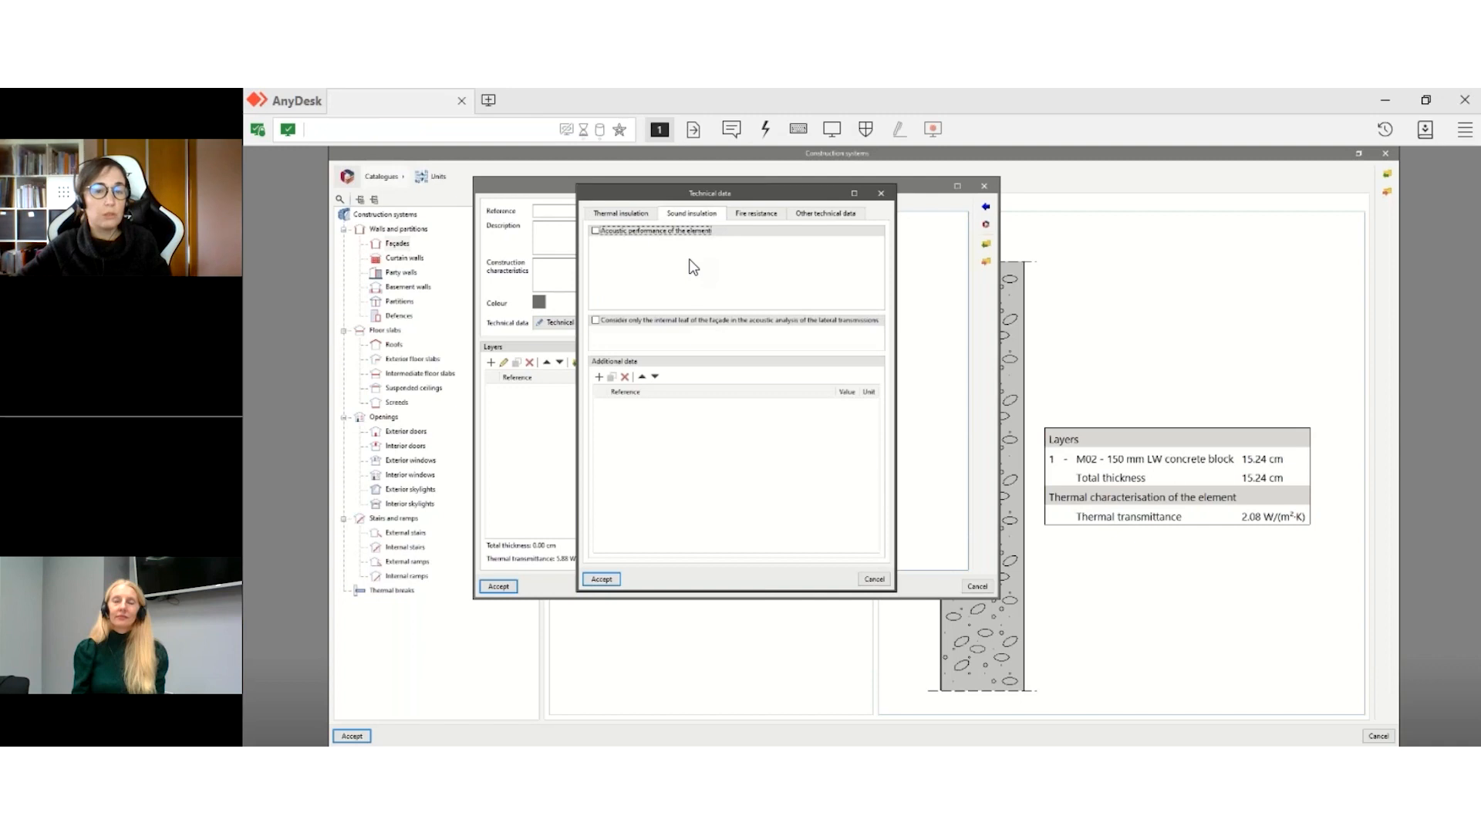
{"action": "left_click", "coordinate": [596, 232]}
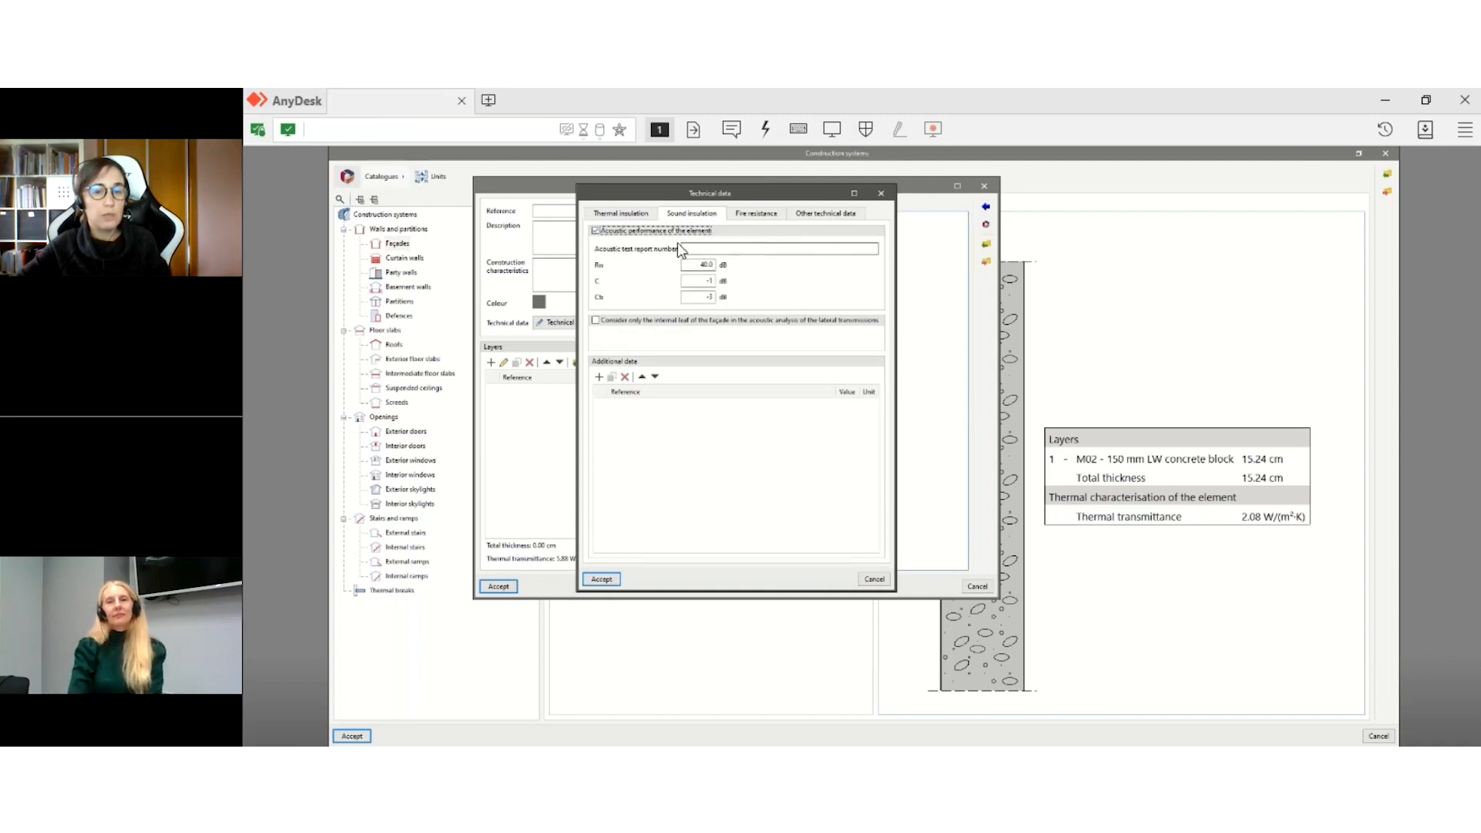
{"action": "left_click", "coordinate": [616, 233]}
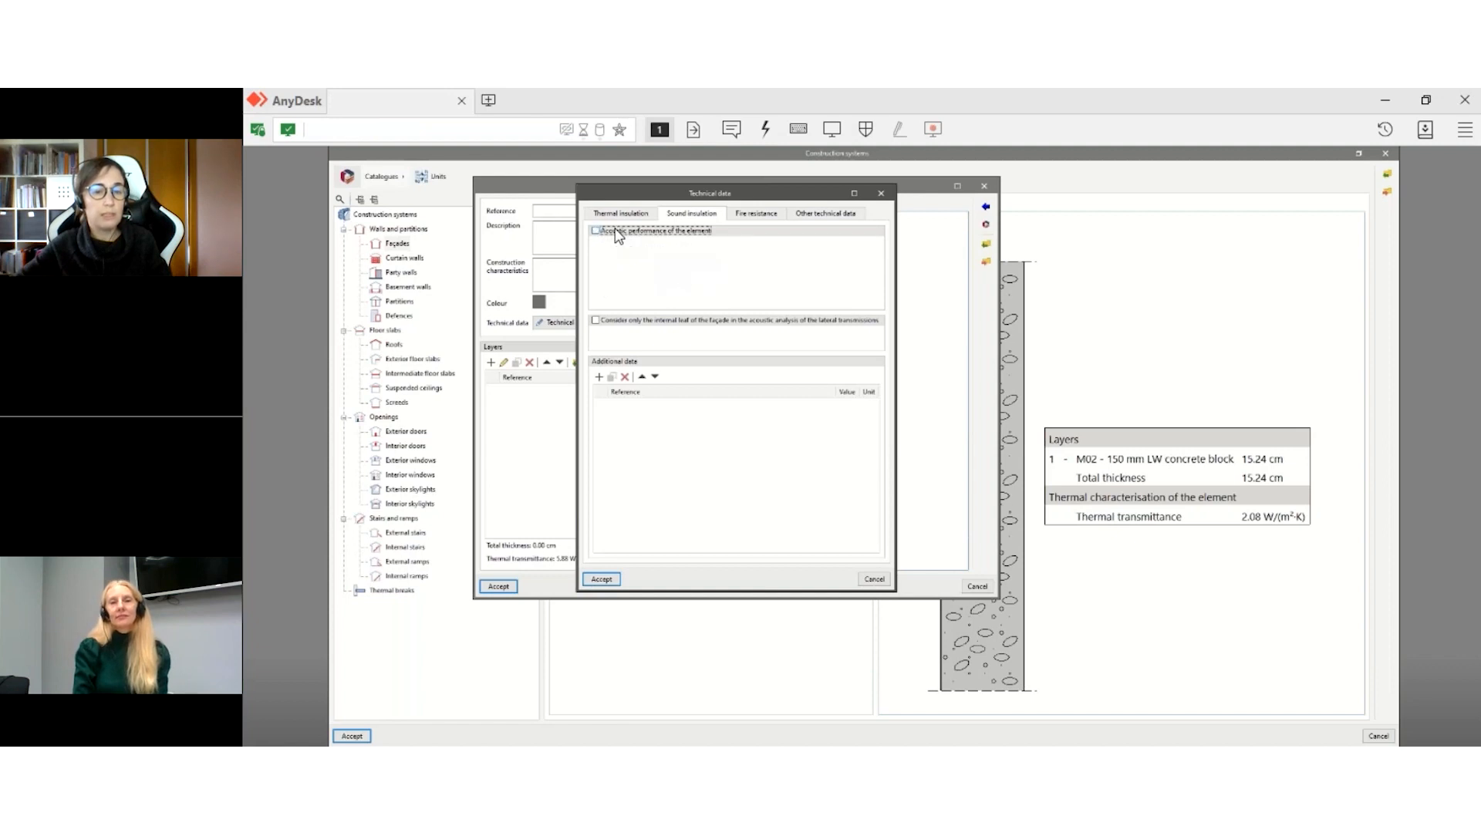
{"action": "left_click", "coordinate": [875, 580]}
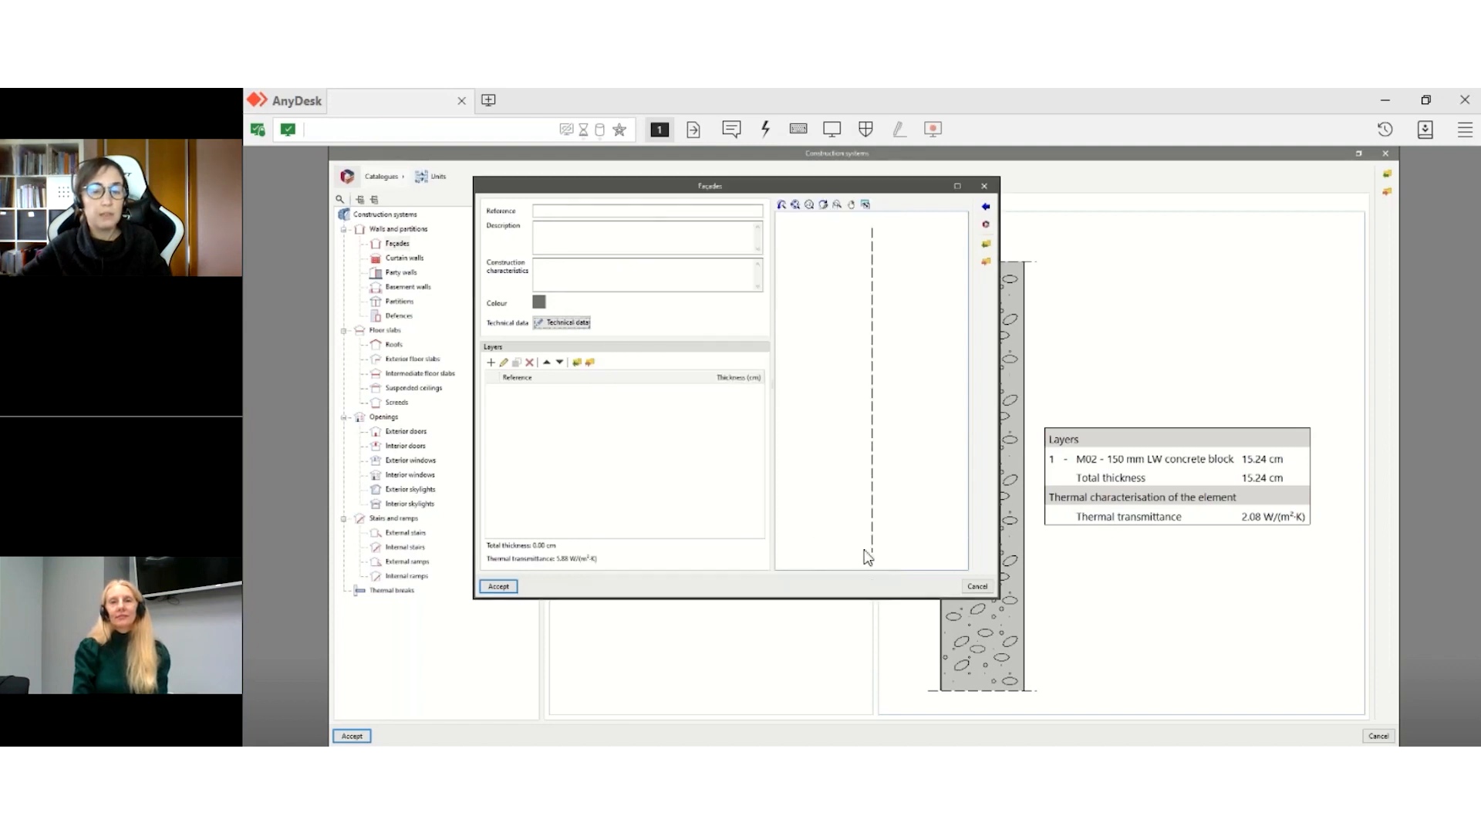
{"action": "left_click", "coordinate": [981, 589]}
{"action": "left_click", "coordinate": [1377, 735]}
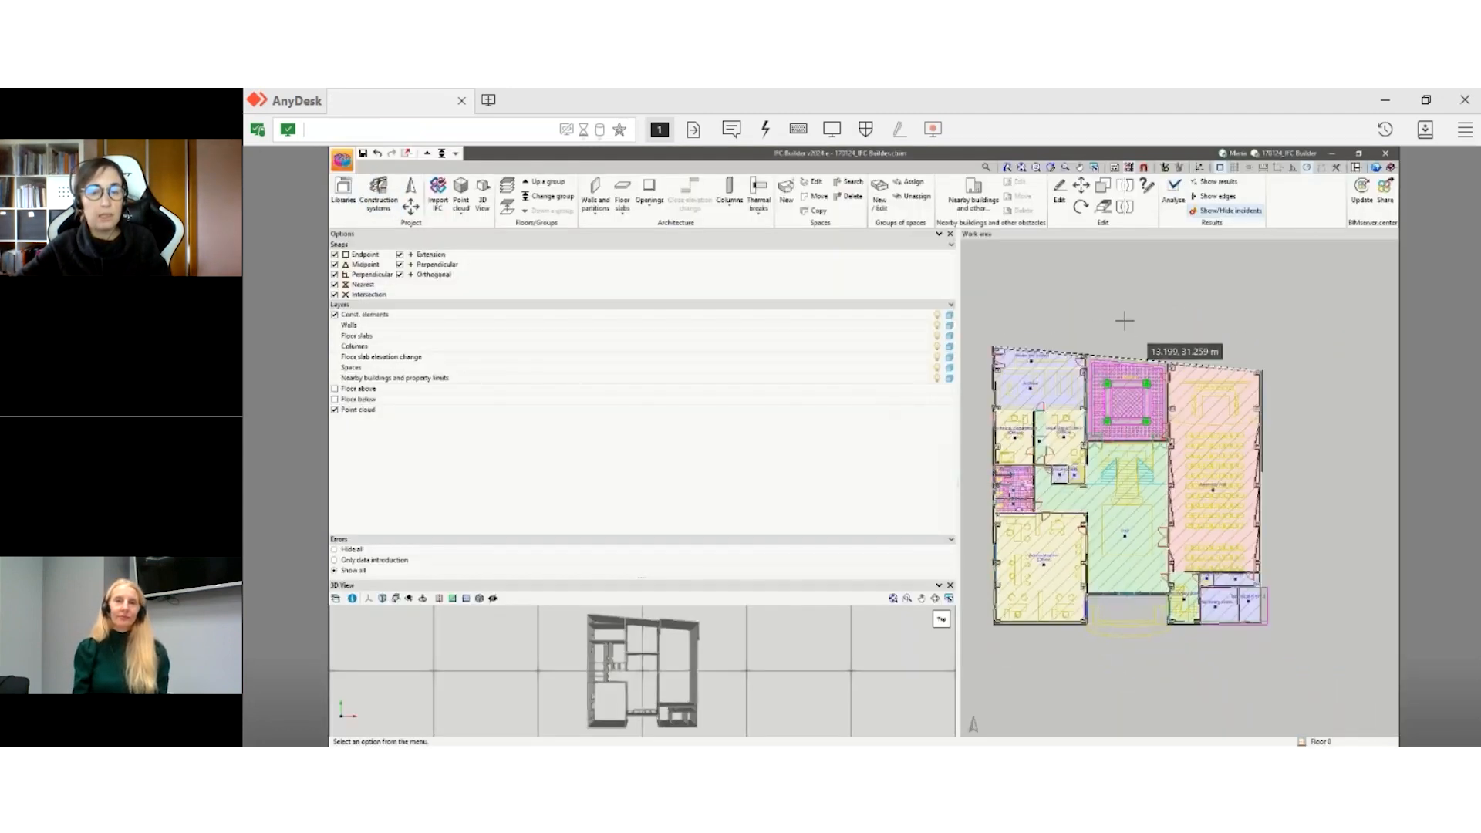
{"action": "scroll", "coordinate": [1125, 321], "scroll_direction": "up", "scroll_amount": 2}
{"action": "scroll", "coordinate": [1125, 320], "scroll_direction": "down", "scroll_amount": 2}
{"action": "scroll", "coordinate": [1001, 360], "scroll_direction": "up", "scroll_amount": 3}
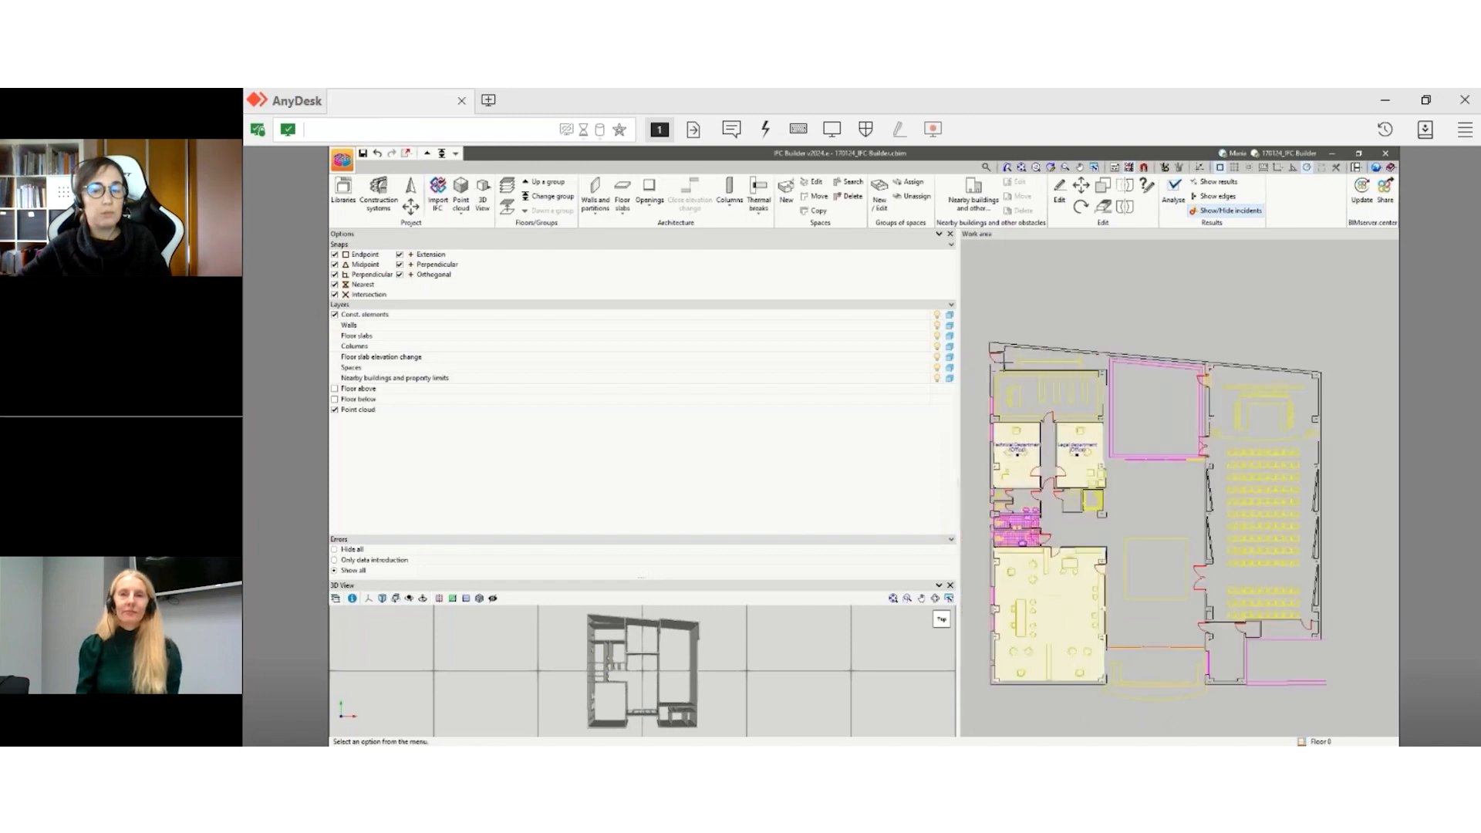
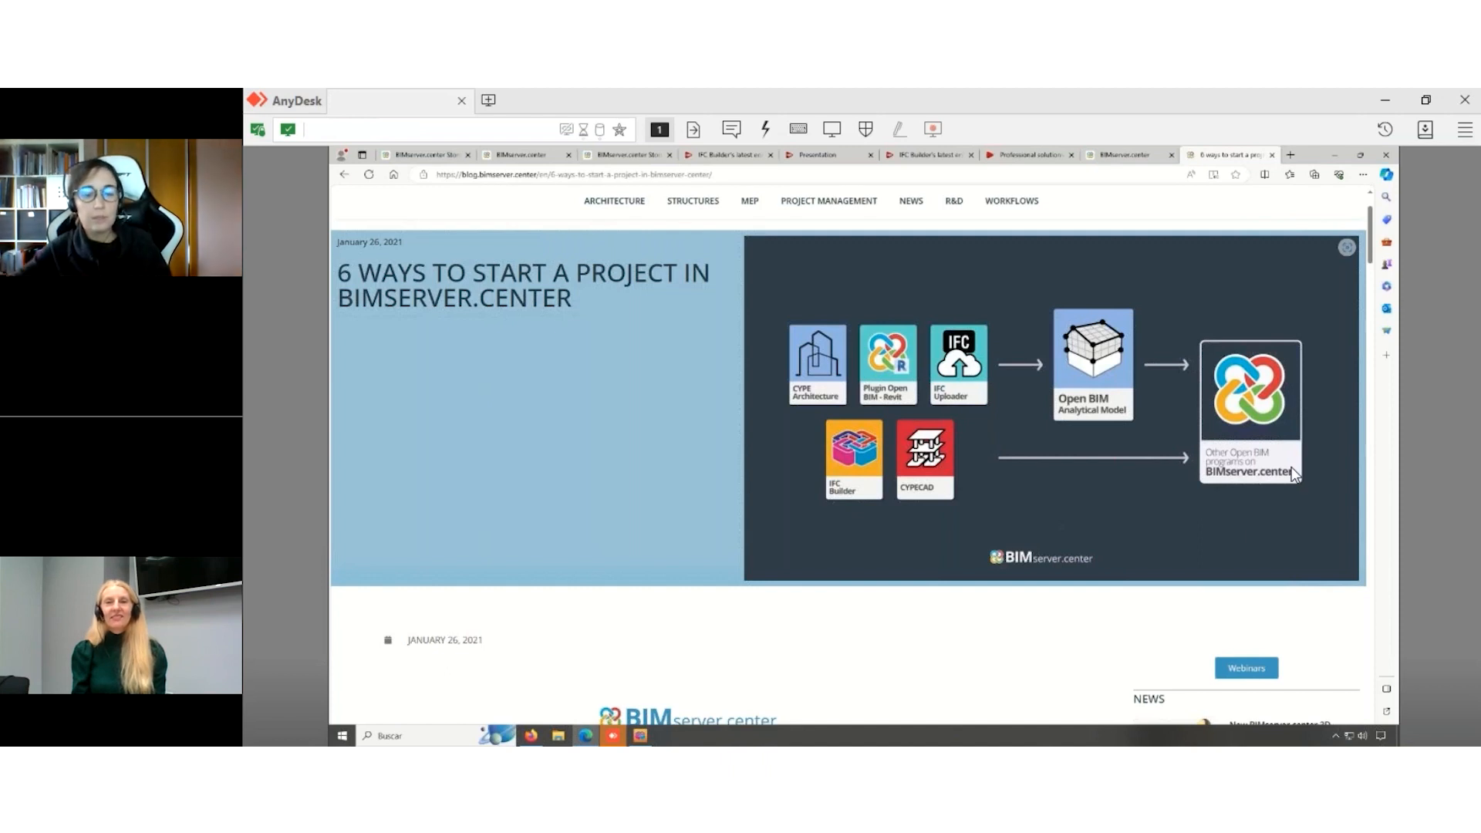
- Switch from the browser to IFC Builder and analyse the building model
{"action": "left_click", "coordinate": [640, 734]}
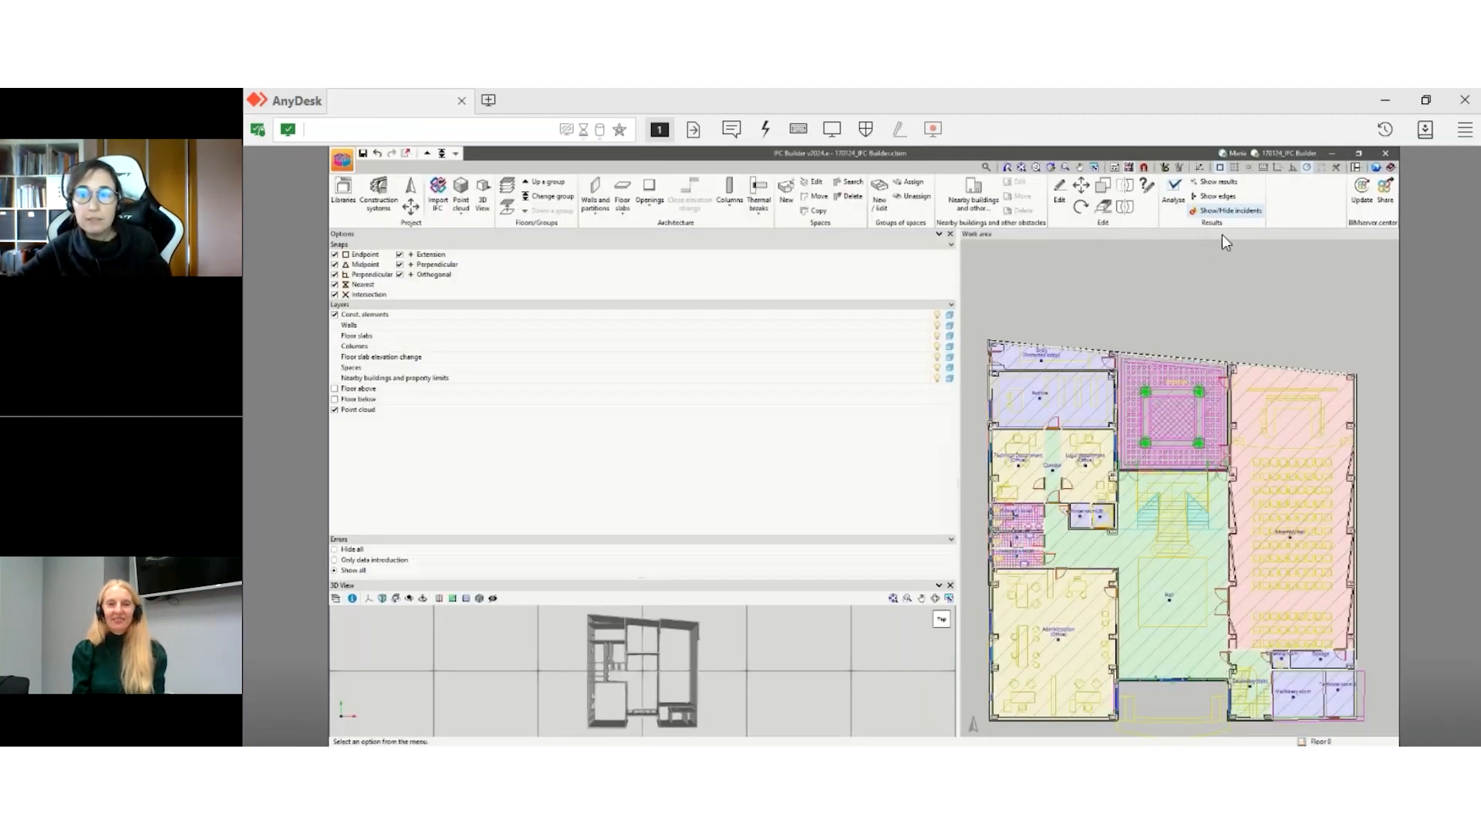
{"action": "left_click", "coordinate": [1175, 193]}
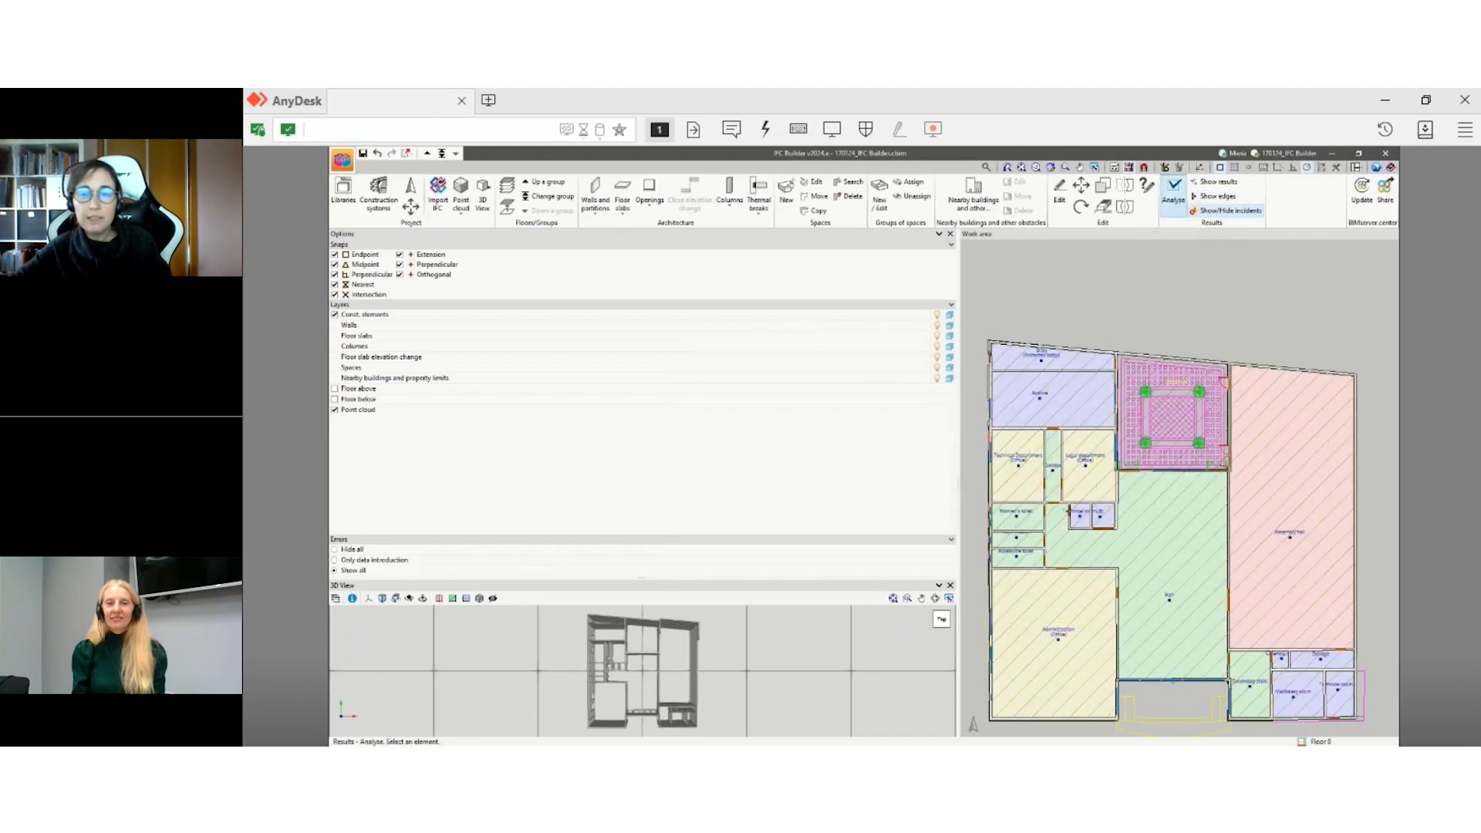
{"action": "scroll", "coordinate": [1115, 316], "scroll_direction": "up", "scroll_amount": 3}
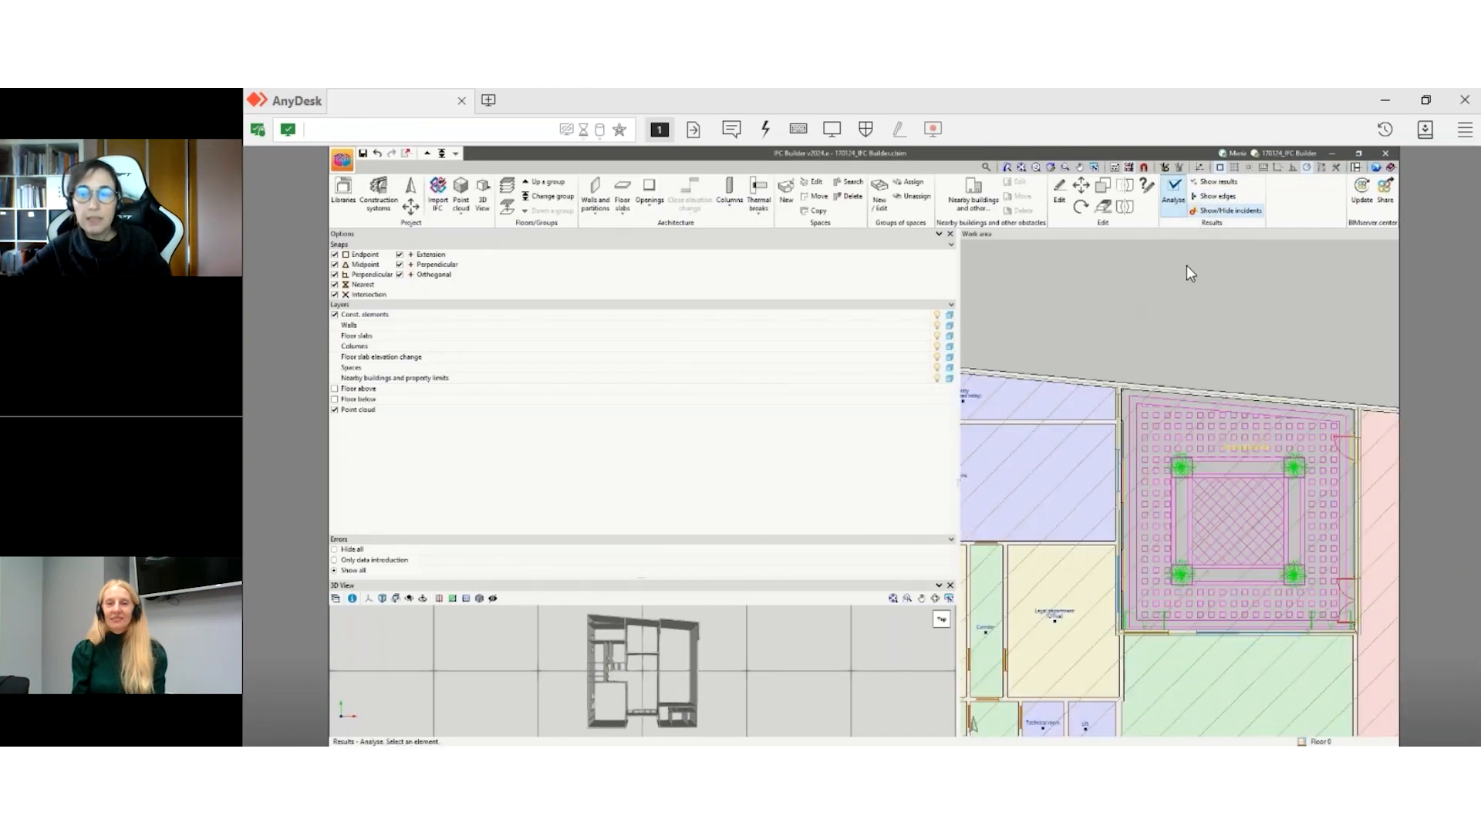
- Show the analysis results and the edges on the floor plan, and inspect the wall edges beside the courtyard
{"action": "left_click", "coordinate": [1216, 182]}
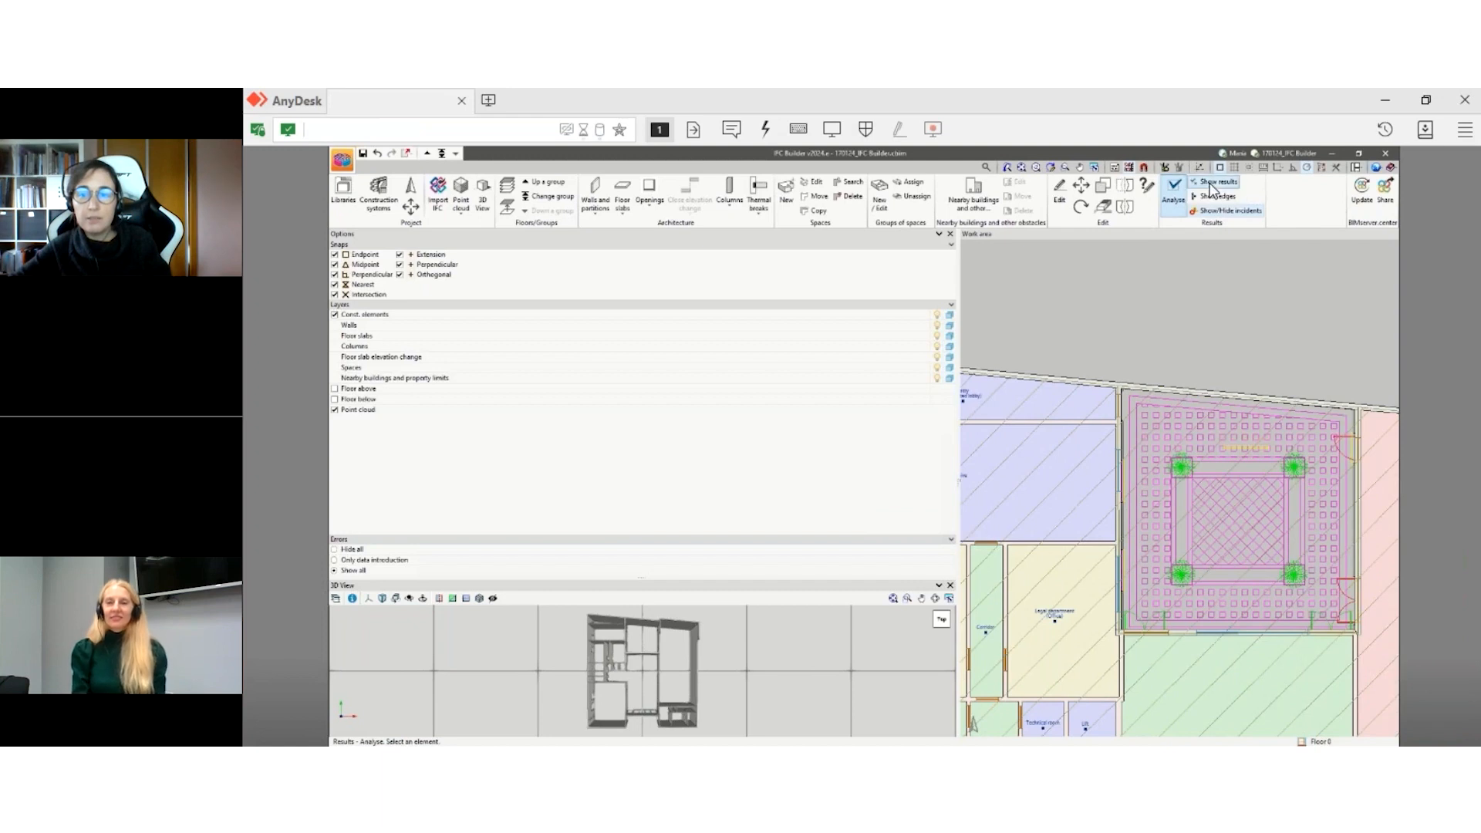
{"action": "scroll", "coordinate": [1095, 386], "scroll_direction": "up", "scroll_amount": 5}
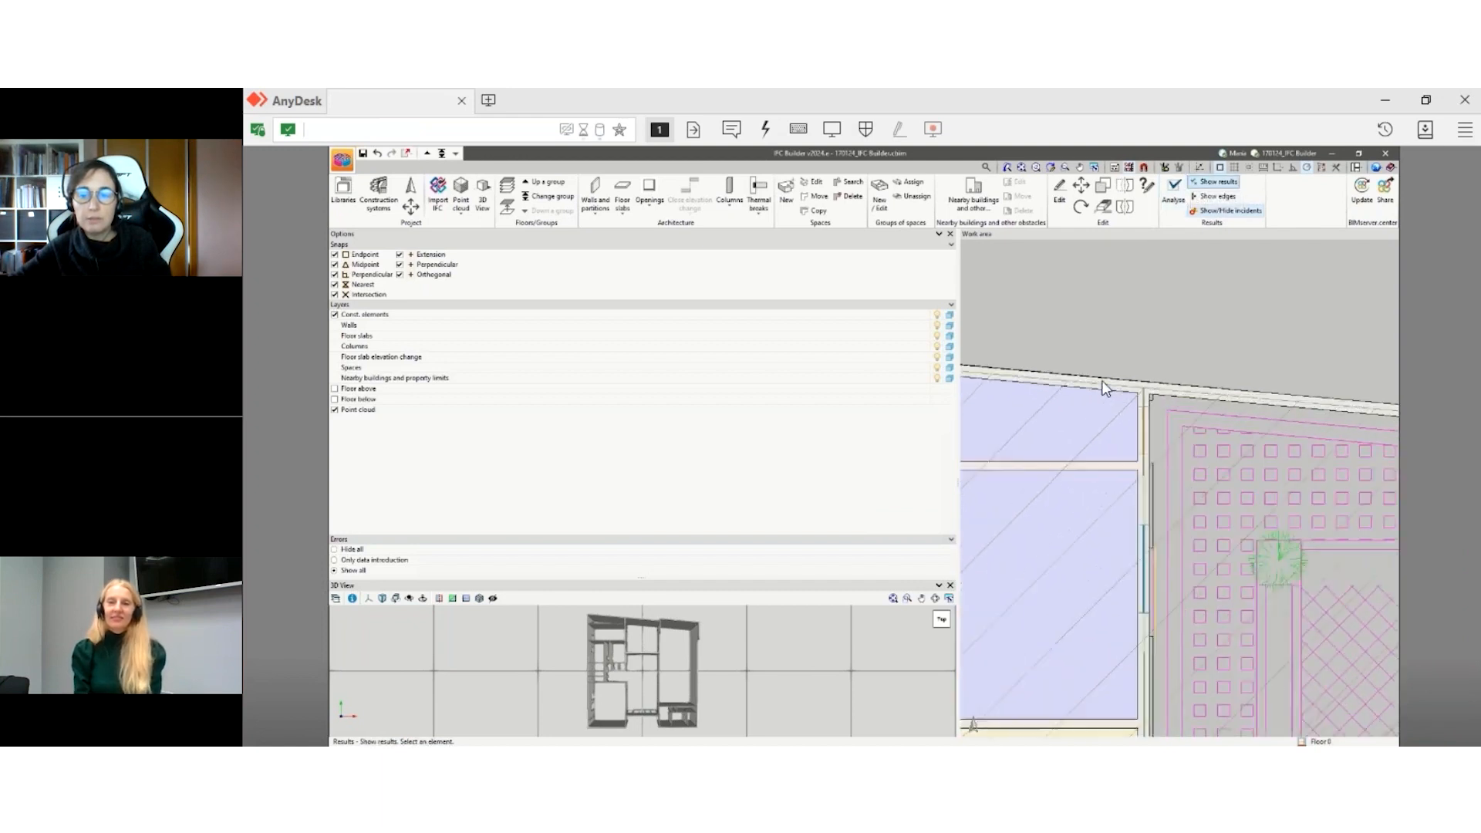
{"action": "left_click", "coordinate": [1216, 197]}
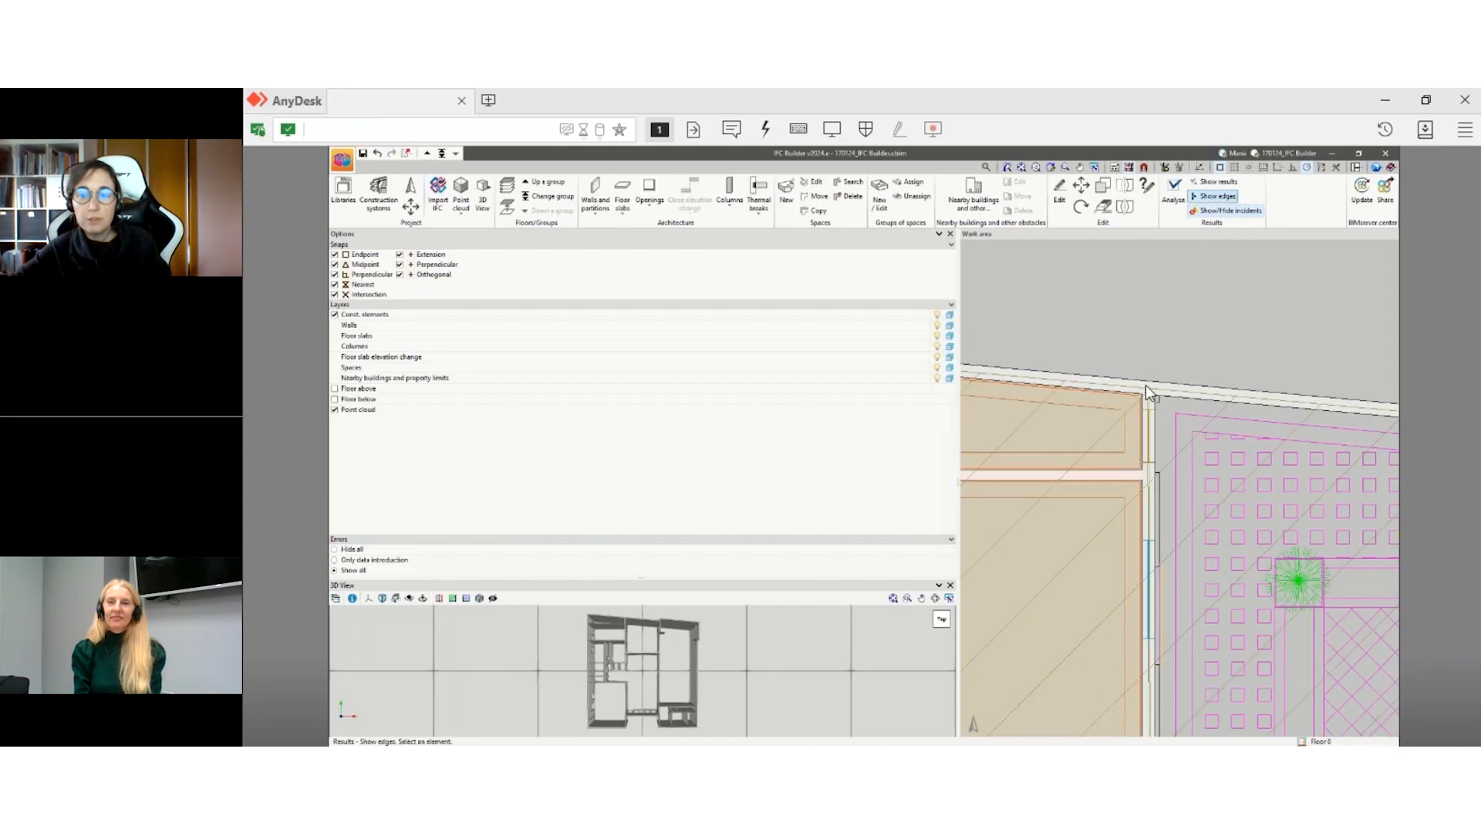
{"action": "mouse_move", "coordinate": [1109, 396]}
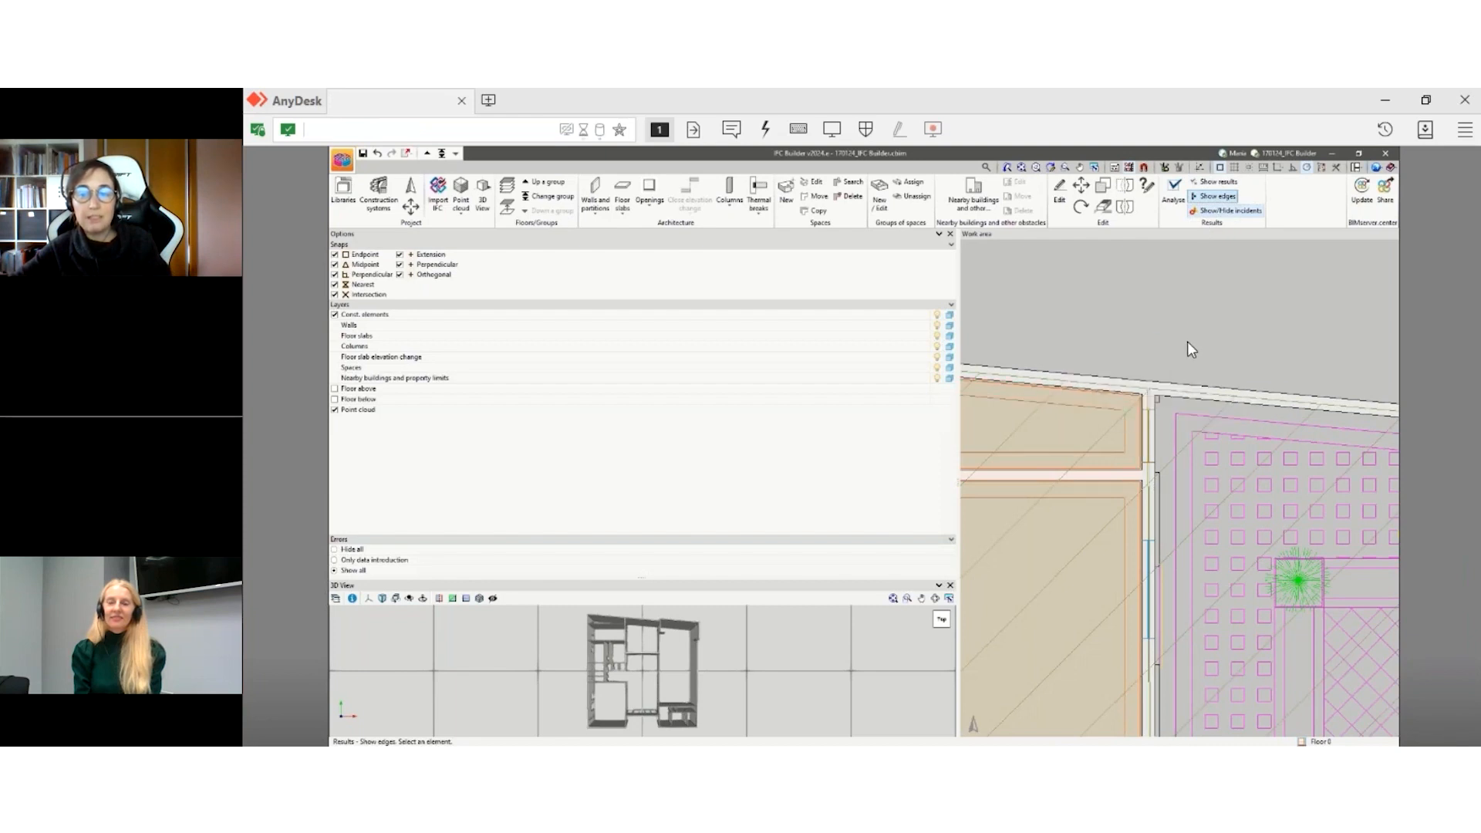
{"action": "scroll", "coordinate": [1184, 339], "scroll_direction": "down", "scroll_amount": 5}
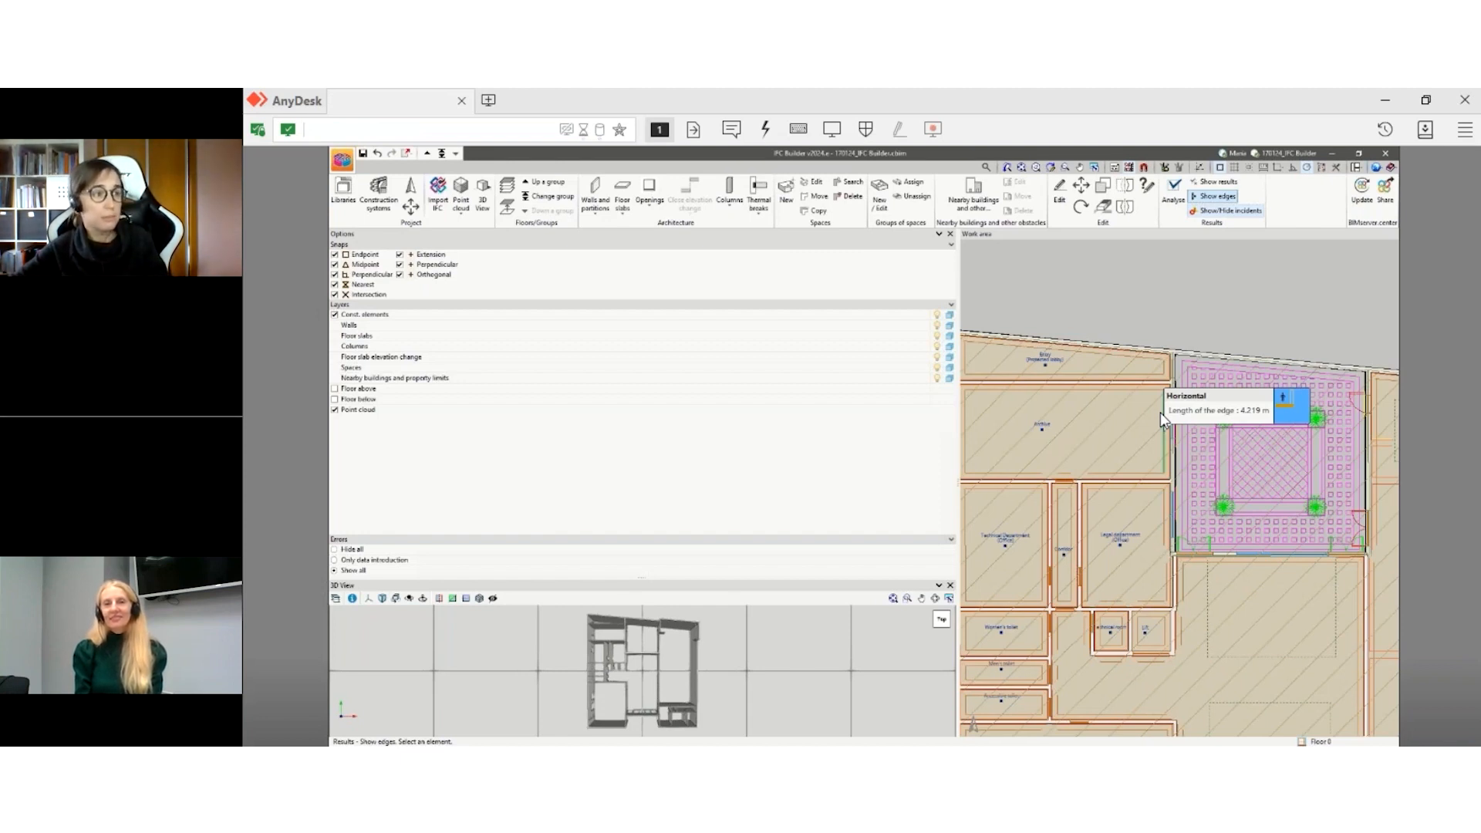
- Examine the edge types and lengths around the pink-hatched area and outer walls of the Floor 0 plan
{"action": "scroll", "coordinate": [1161, 413], "scroll_direction": "down", "scroll_amount": 5}
{"action": "scroll", "coordinate": [1295, 503], "scroll_direction": "up", "scroll_amount": 4}
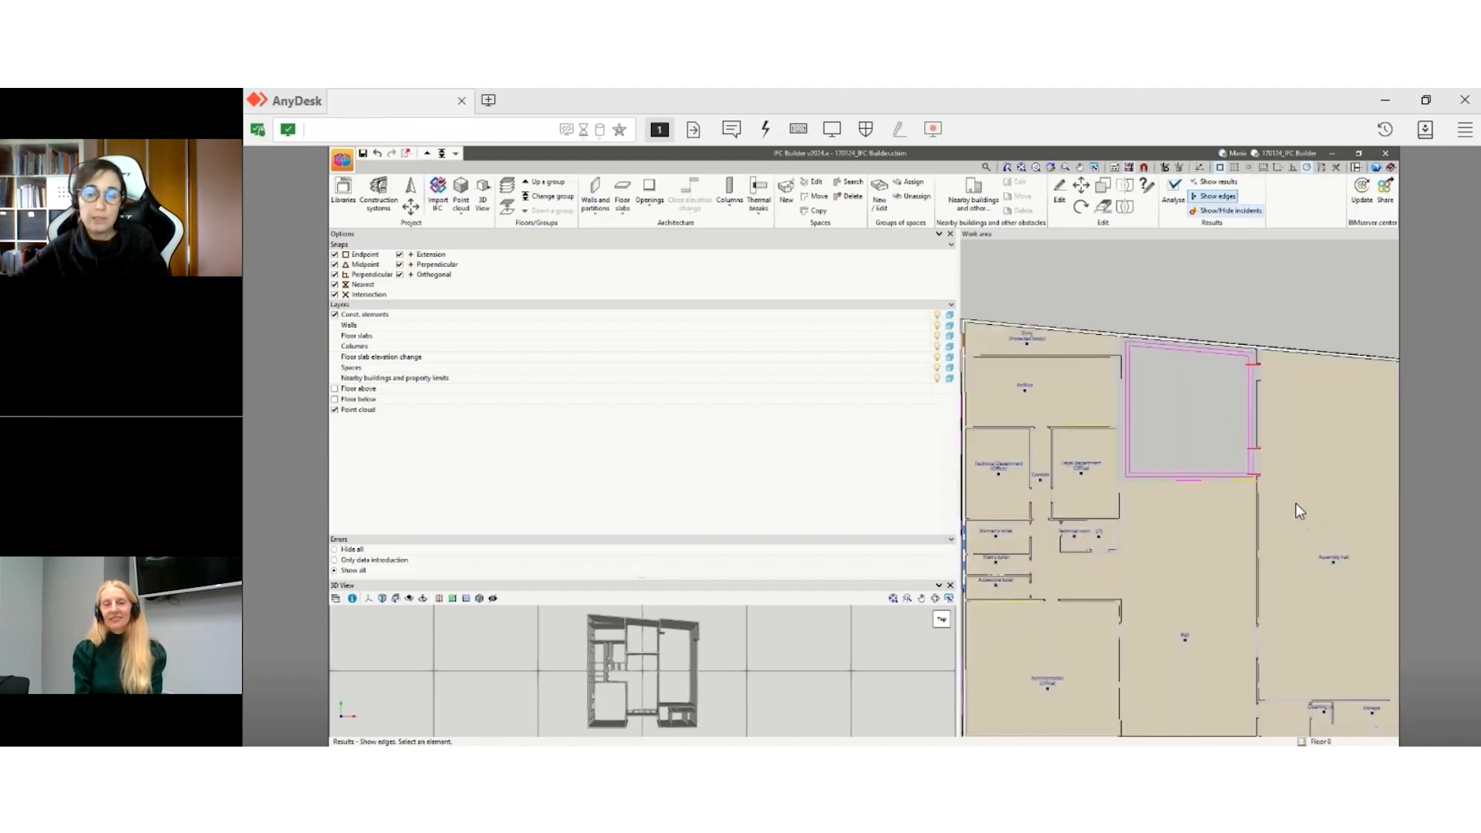
{"action": "mouse_move", "coordinate": [1281, 469]}
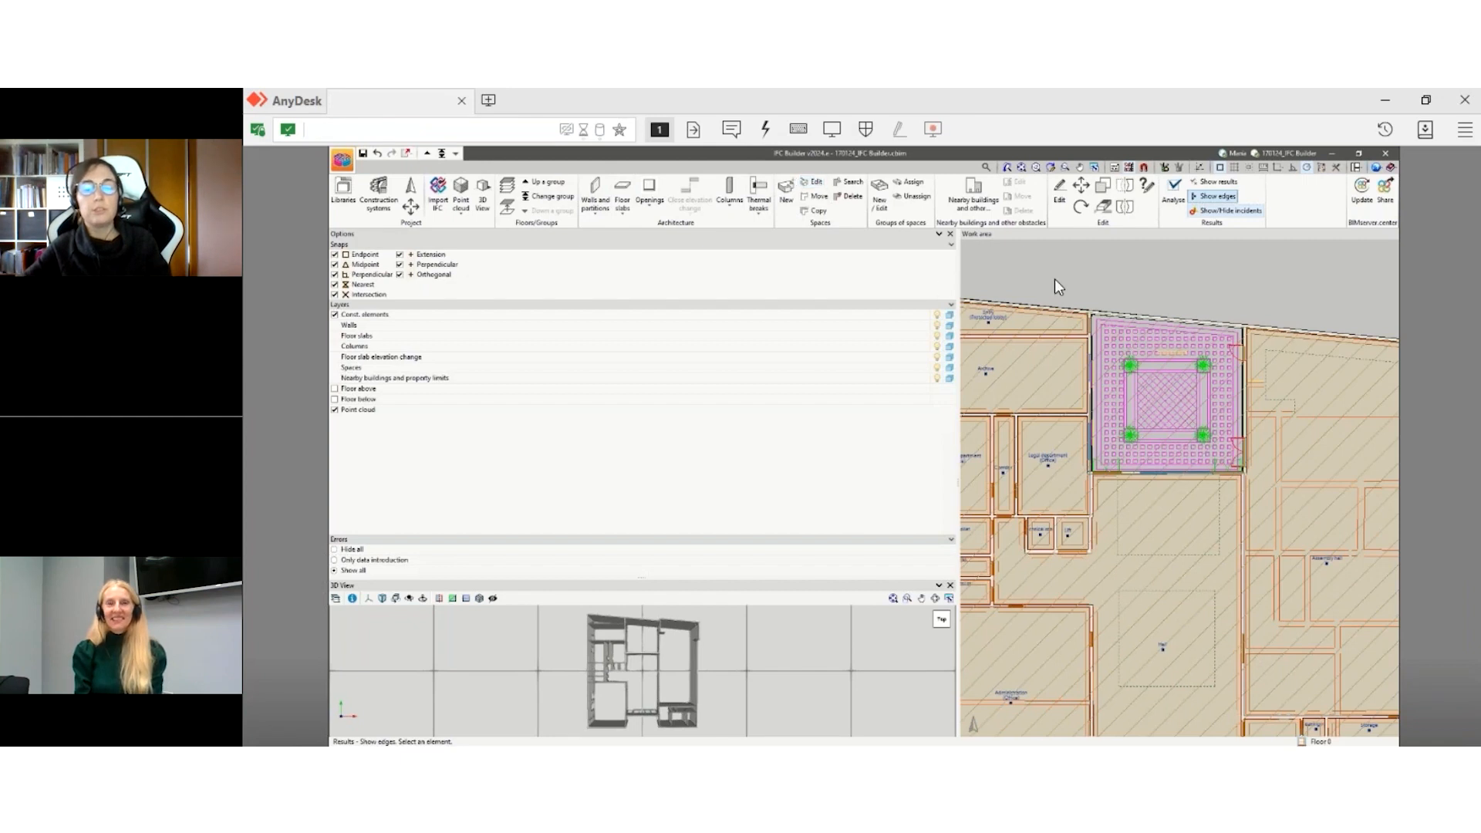
{"action": "scroll", "coordinate": [1112, 289], "scroll_direction": "down", "scroll_amount": 2}
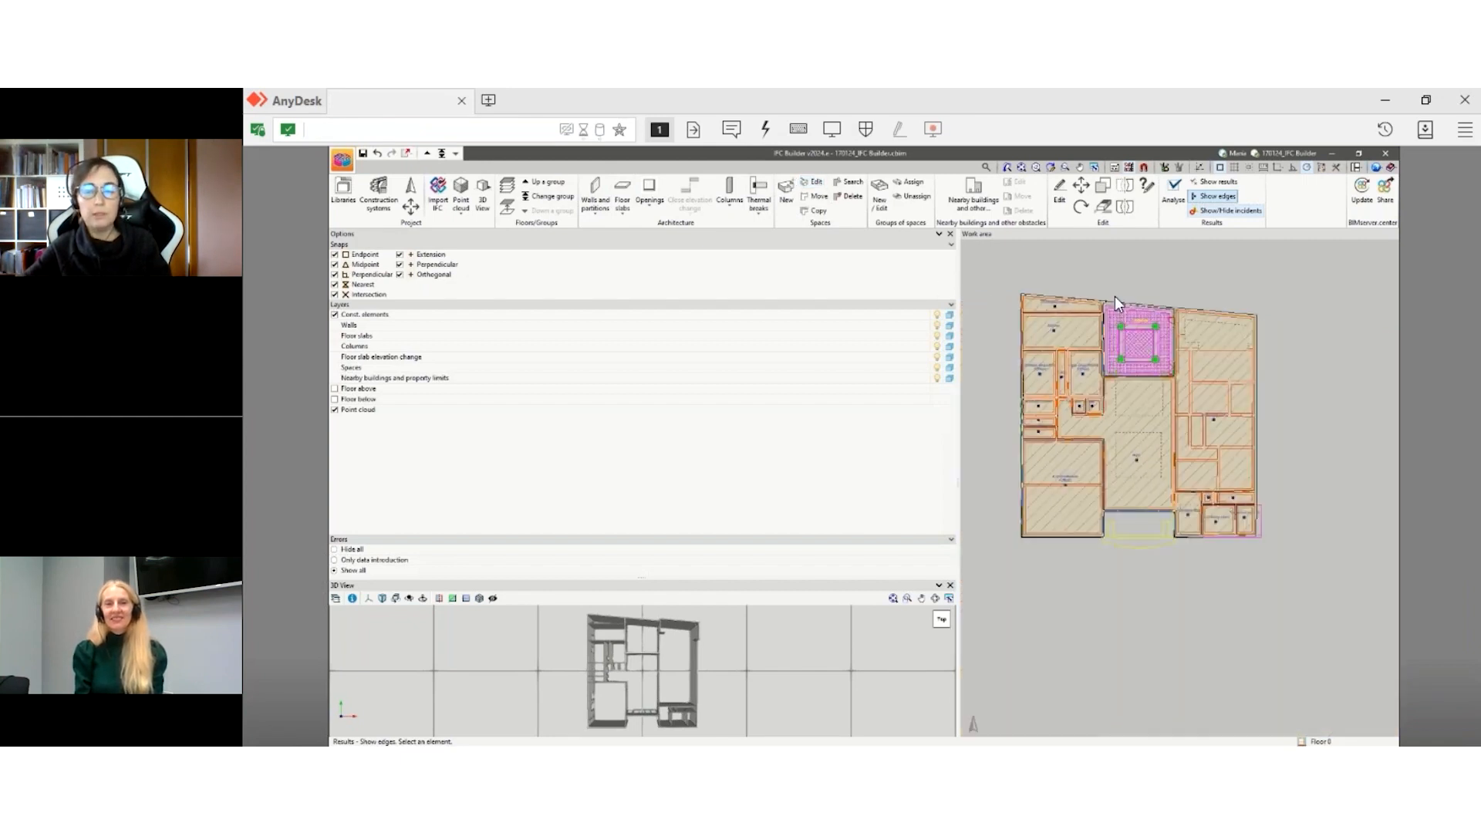
{"action": "scroll", "coordinate": [1113, 296], "scroll_direction": "up", "scroll_amount": 1}
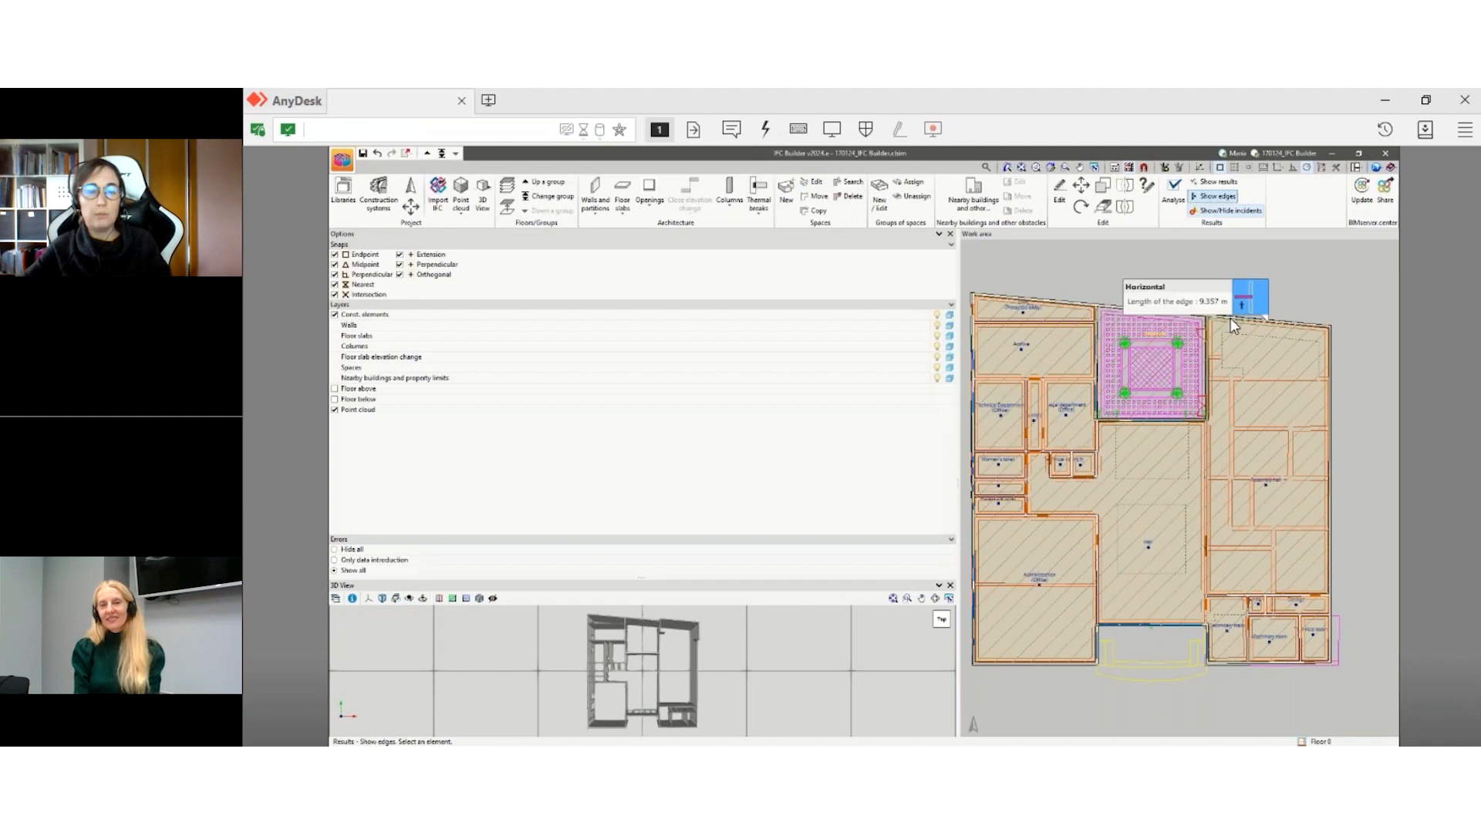
{"action": "scroll", "coordinate": [1229, 317], "scroll_direction": "down", "scroll_amount": 2}
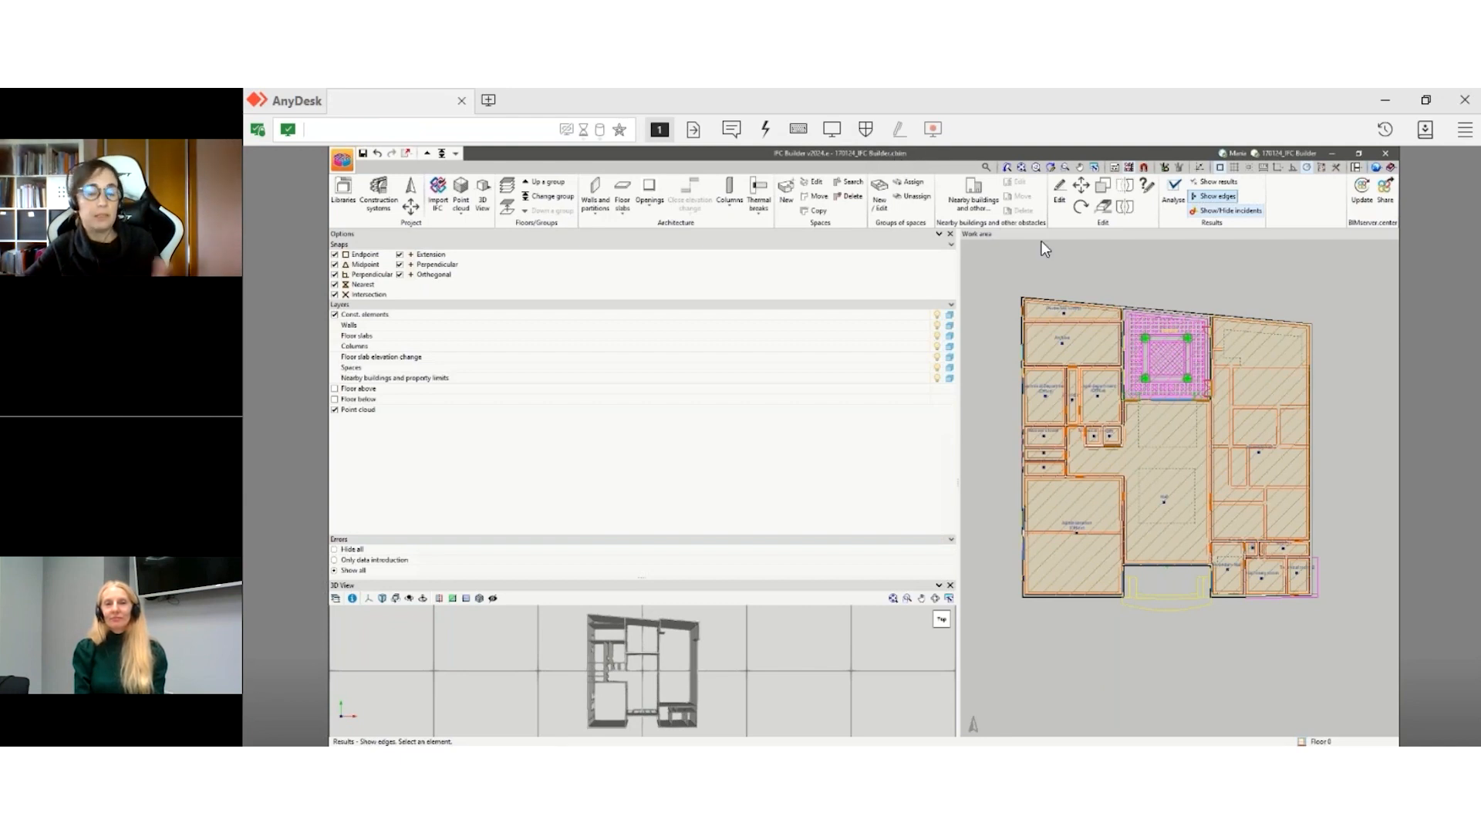
- Switch to the browser and open the 170124_IFC Builder project from the BIMserver.center project list
{"action": "left_click", "coordinate": [1337, 157]}
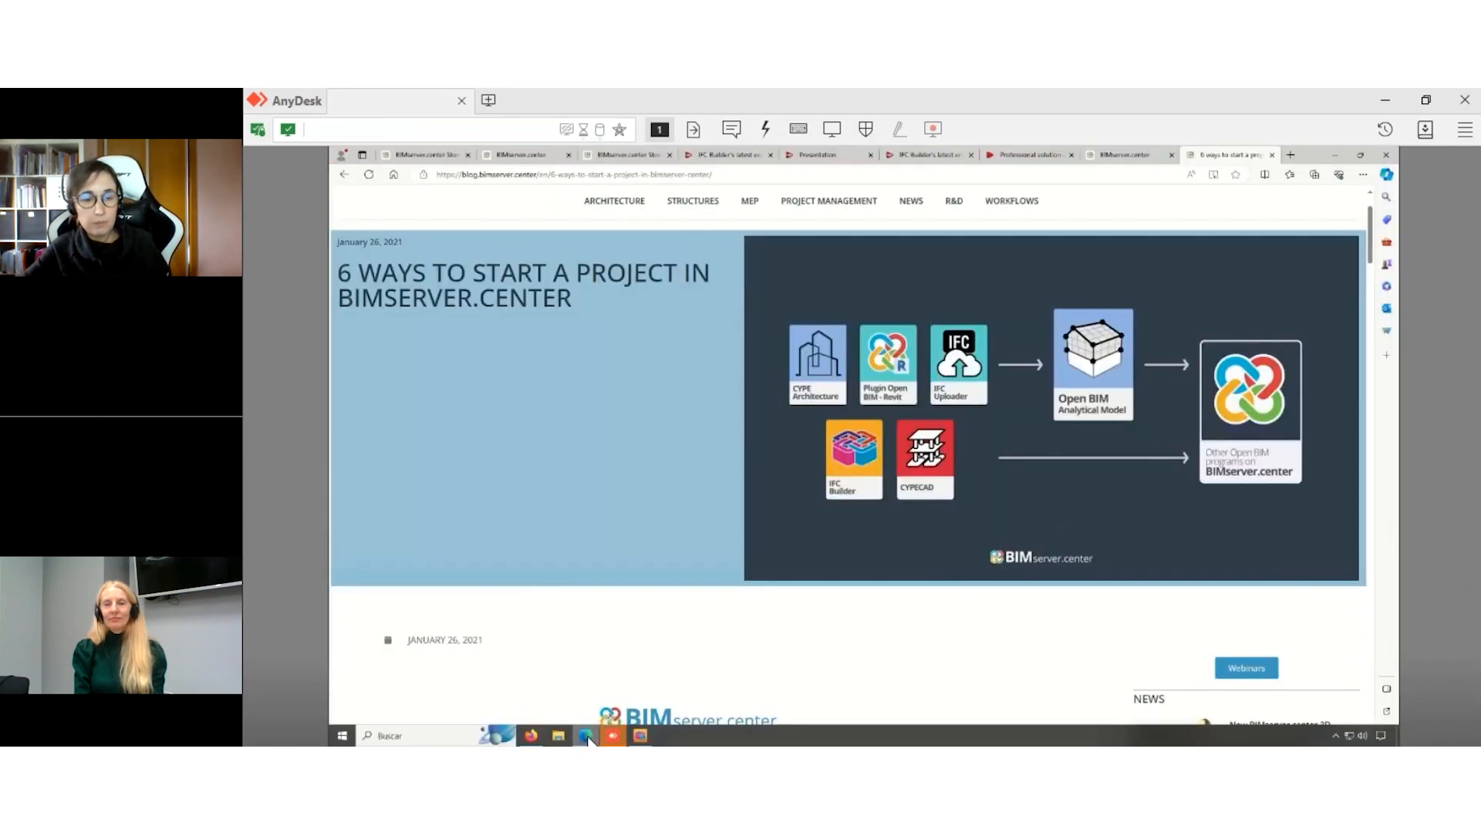
{"action": "left_click", "coordinate": [534, 160]}
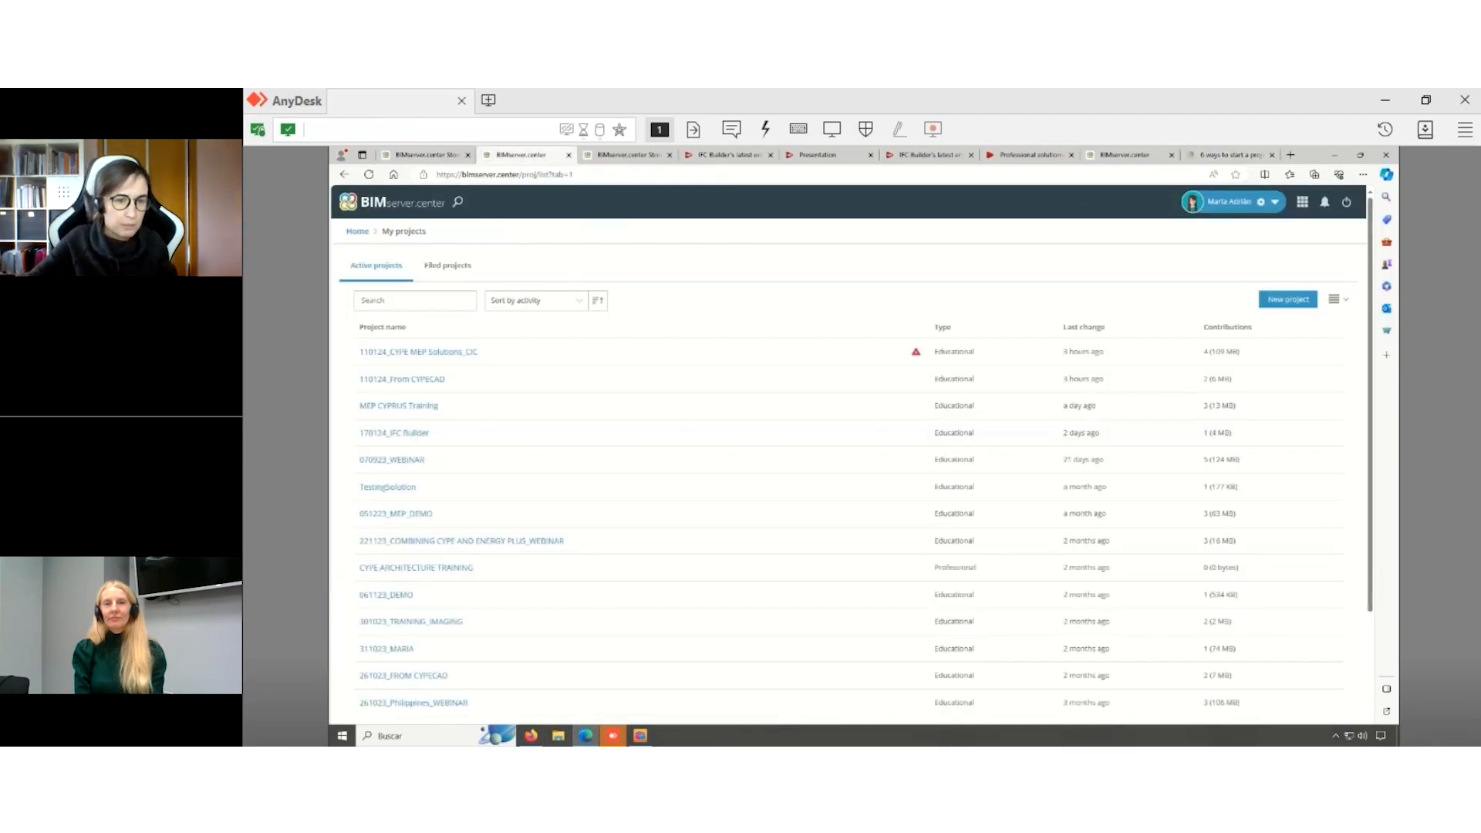
{"action": "left_click", "coordinate": [384, 437]}
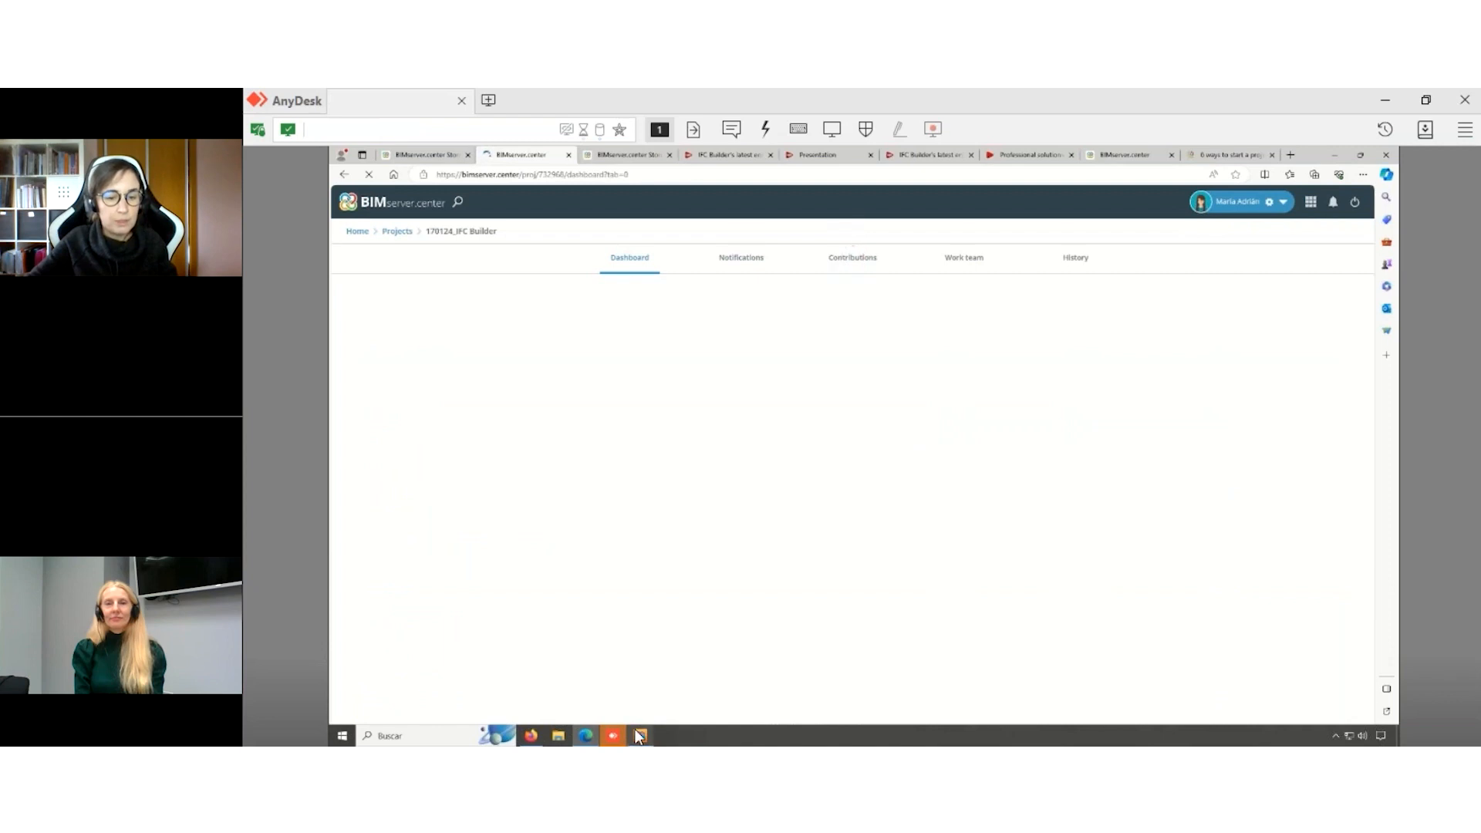
- Switch back to IFC Builder and review the contributions offered for updating the BIM model, without importing any
{"action": "left_click", "coordinate": [640, 735]}
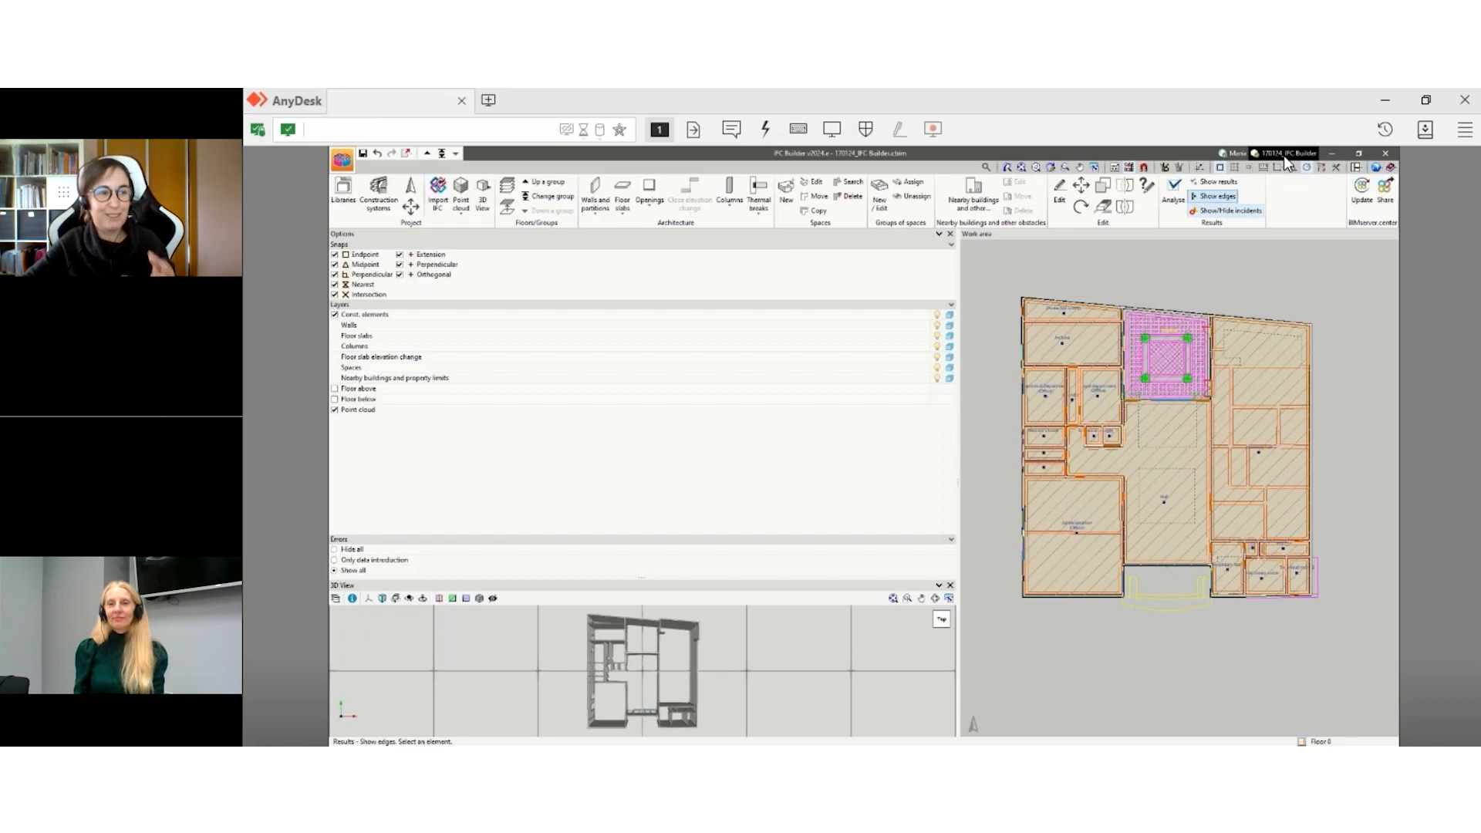
{"action": "left_click", "coordinate": [1361, 207]}
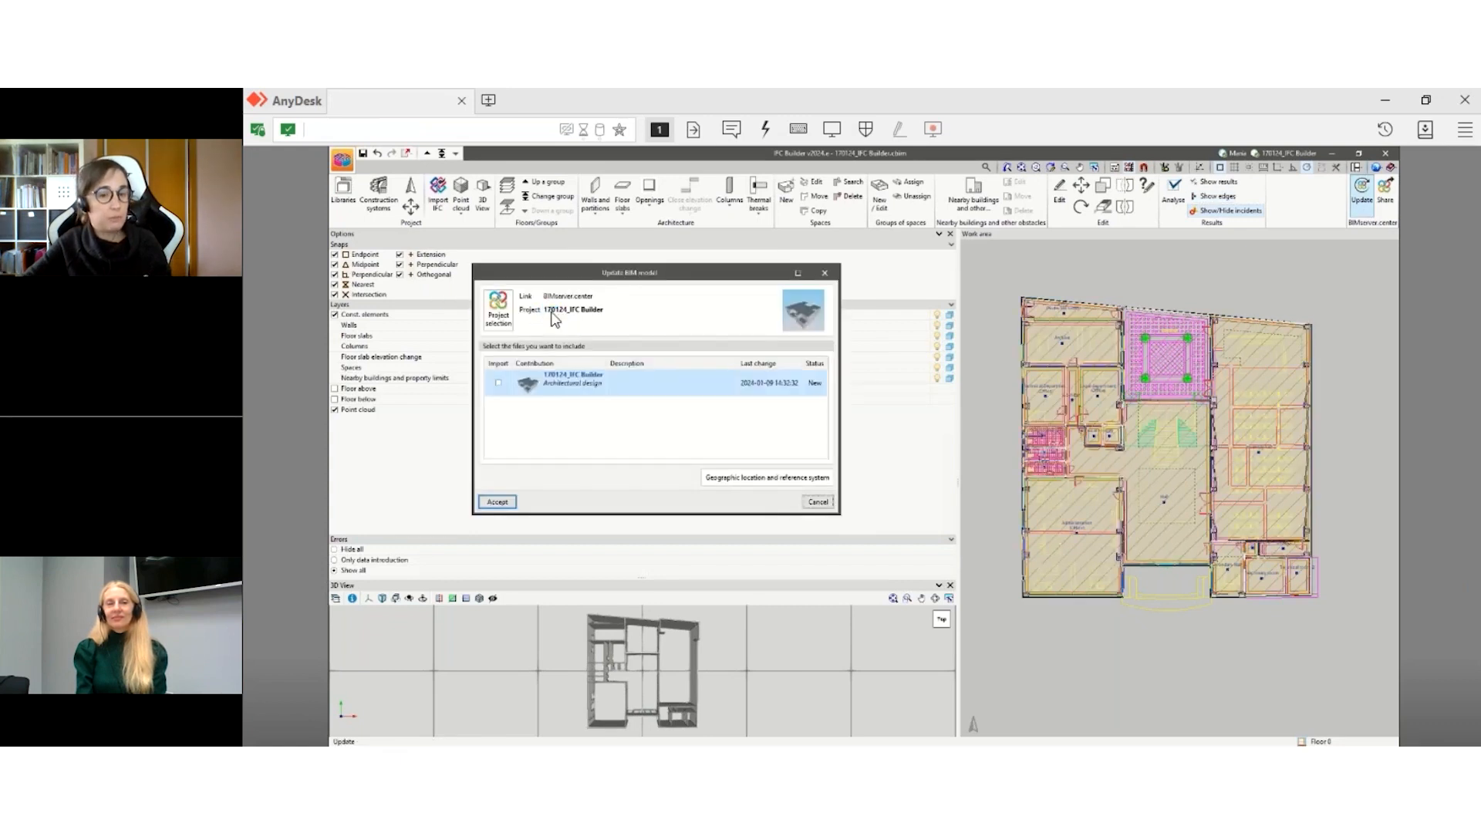
{"action": "left_click", "coordinate": [819, 502]}
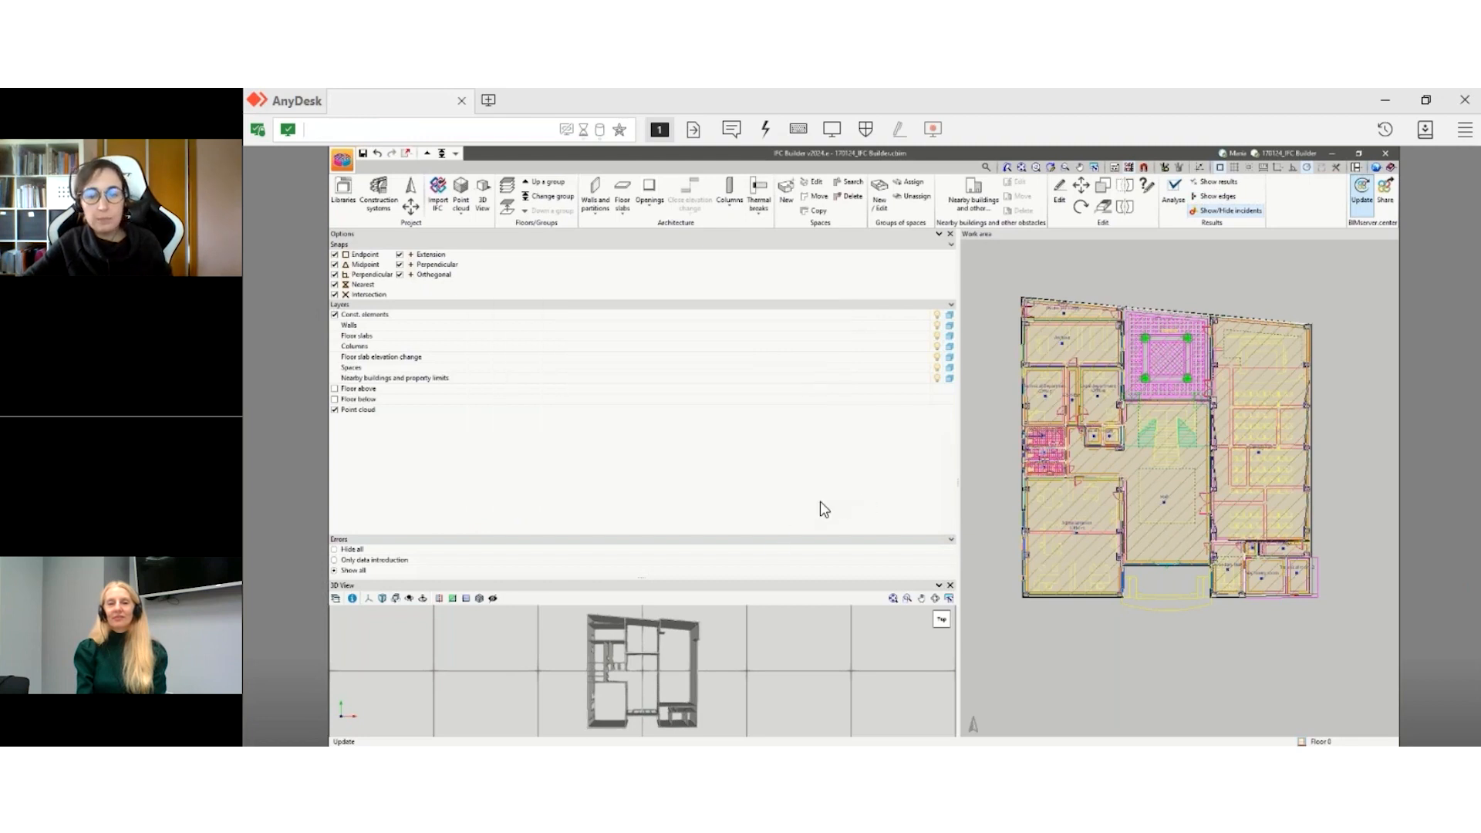
- Switch to the browser and view the contributions of the 170124_IFC Builder project
{"action": "left_click", "coordinate": [1334, 156]}
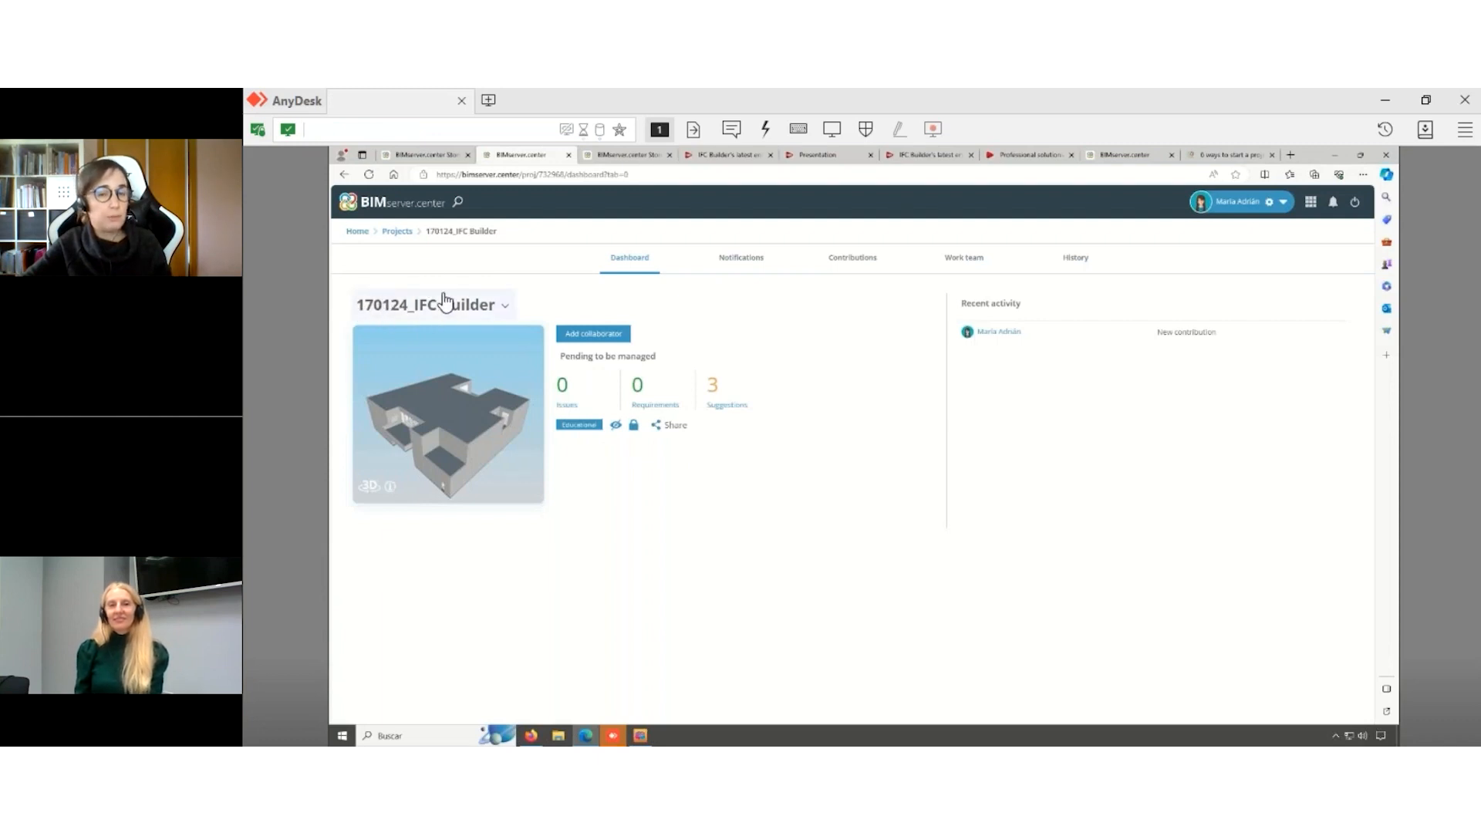
{"action": "left_click", "coordinate": [848, 259]}
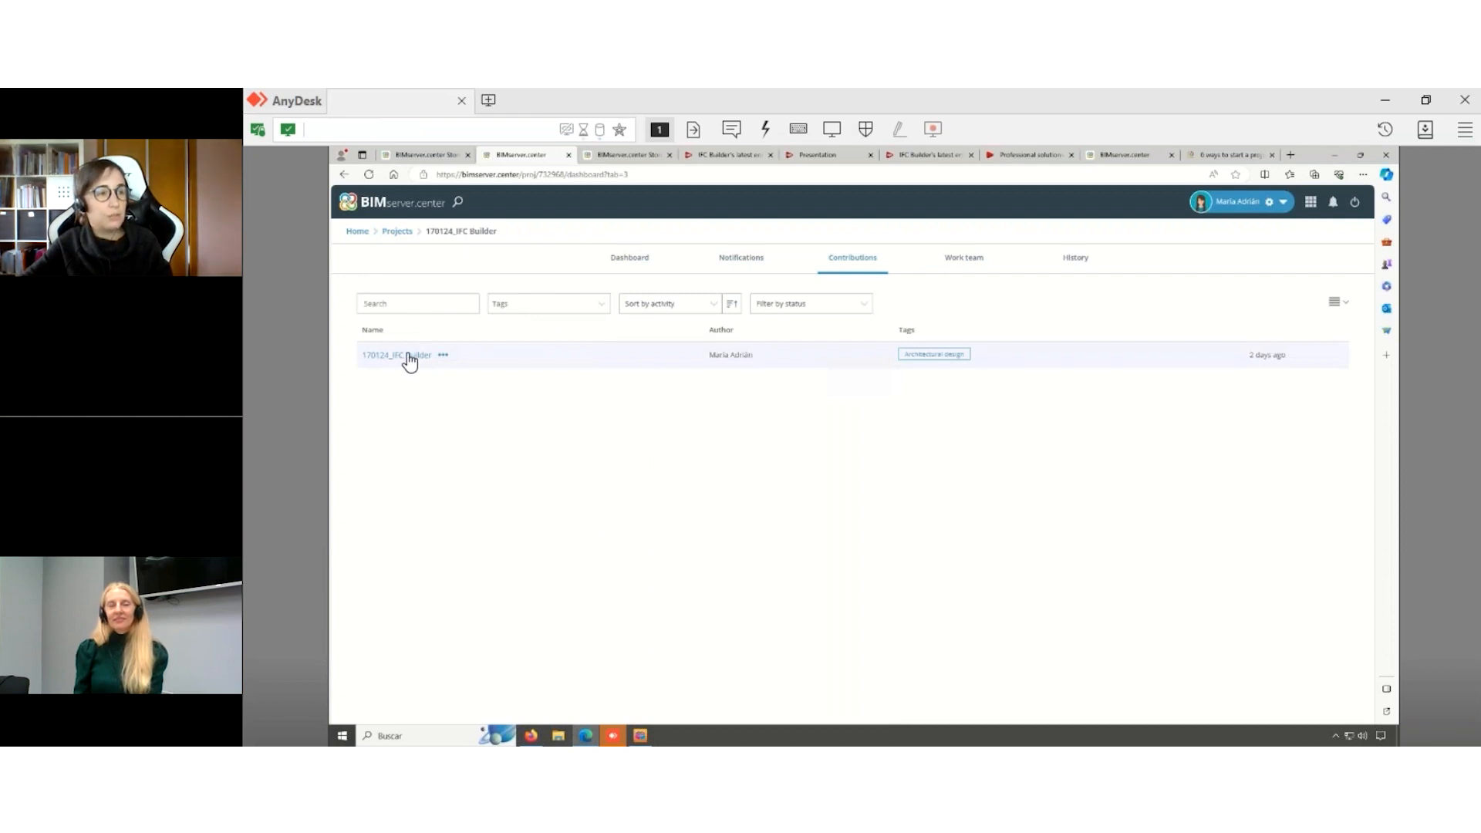
- From IFC Builder, share the model to the linked BIMserver.center project as the contribution 170124_IFC Builder
{"action": "left_click", "coordinate": [1333, 159]}
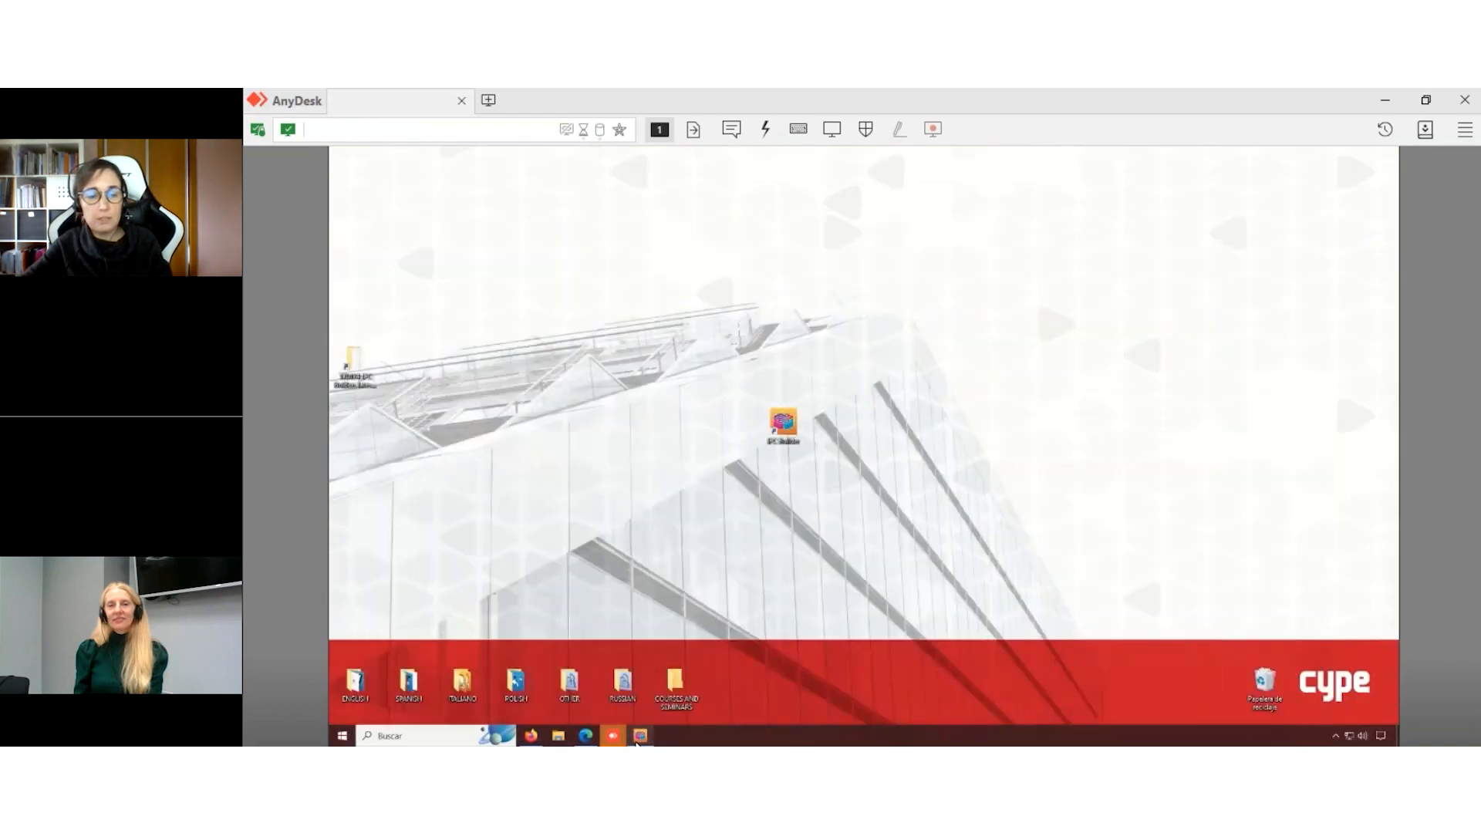
{"action": "left_click", "coordinate": [638, 736]}
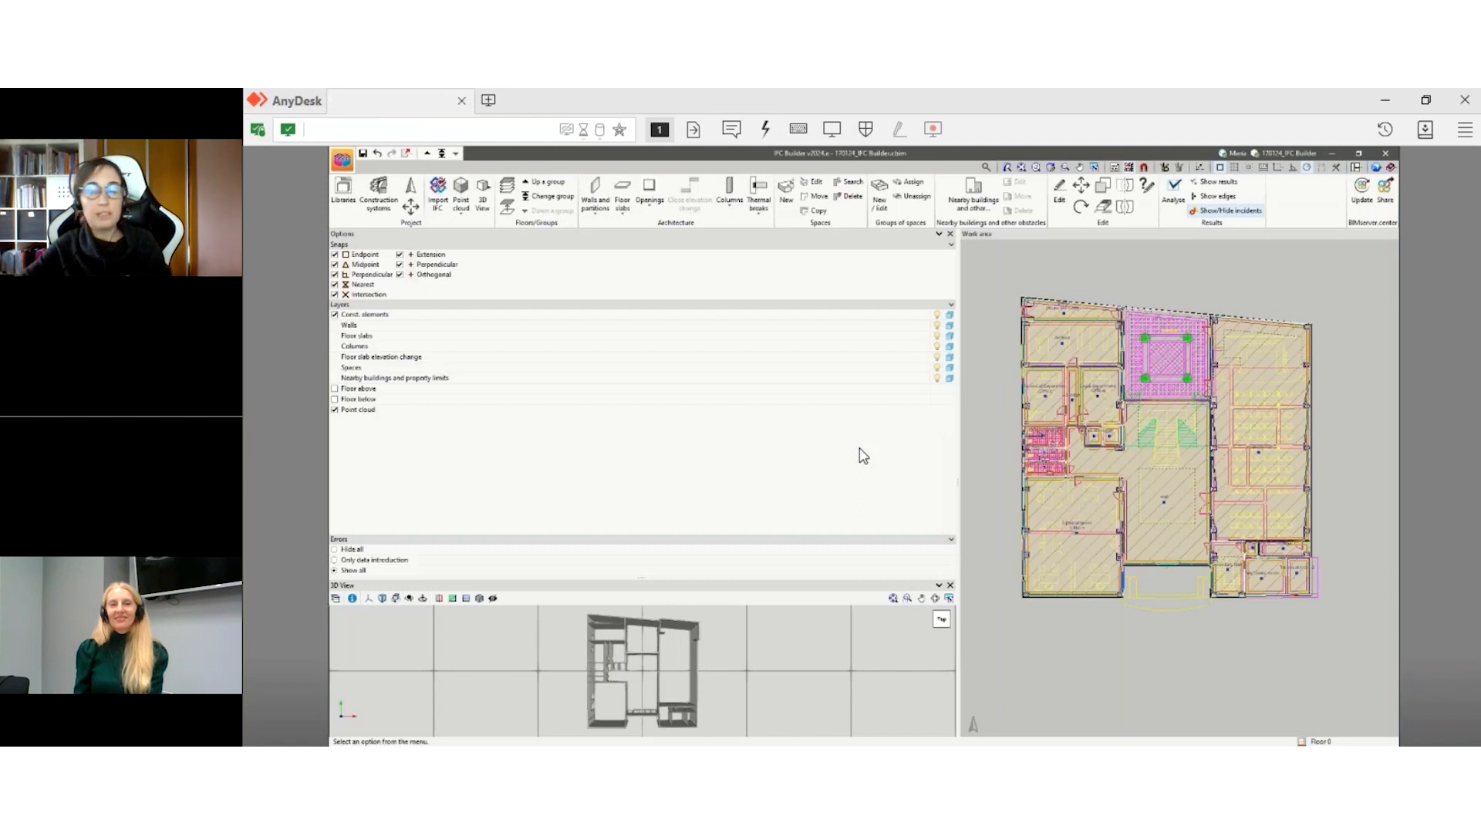
{"action": "left_click", "coordinate": [1385, 202]}
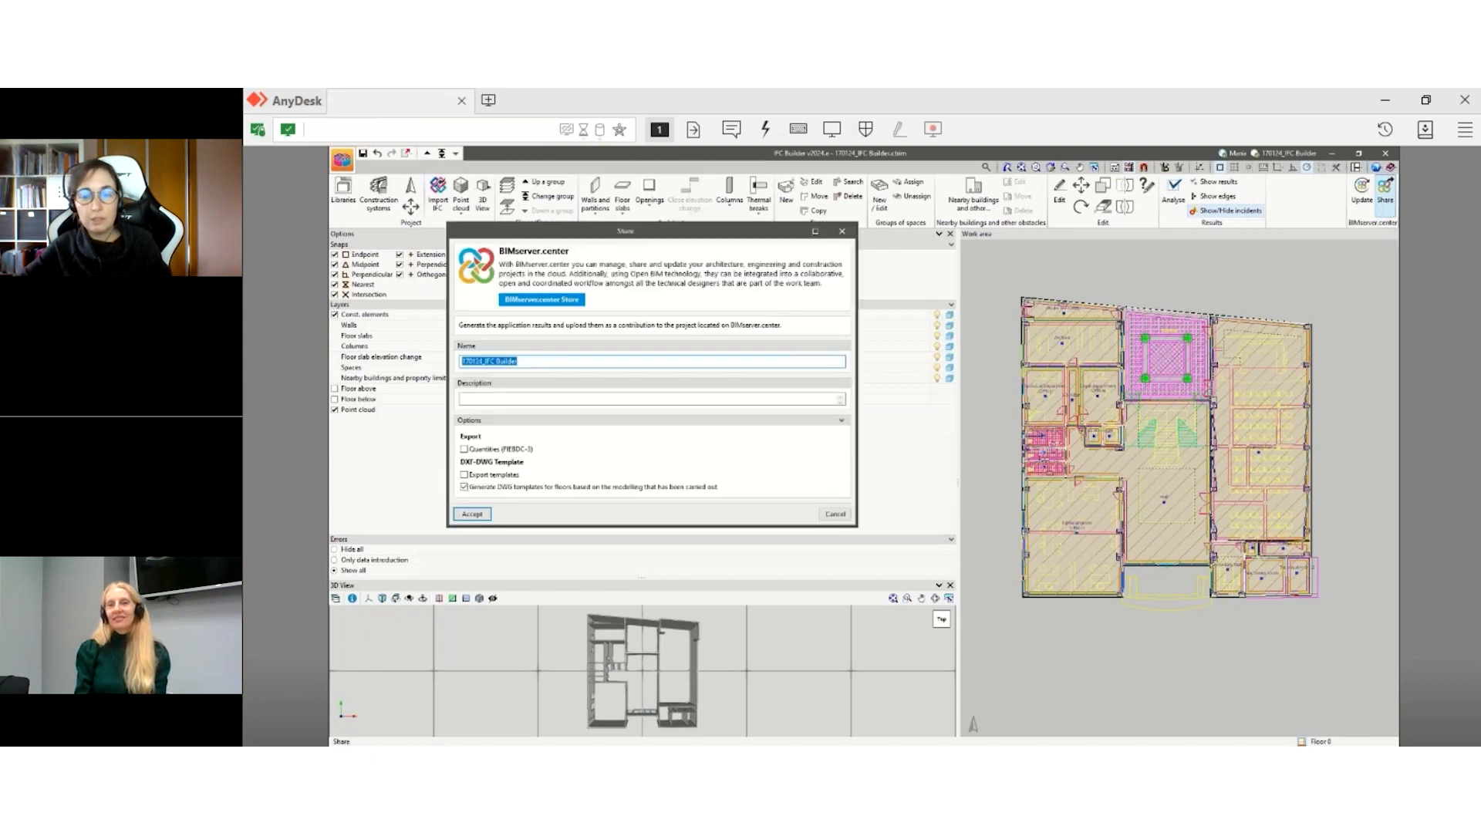
{"action": "left_click", "coordinate": [473, 361]}
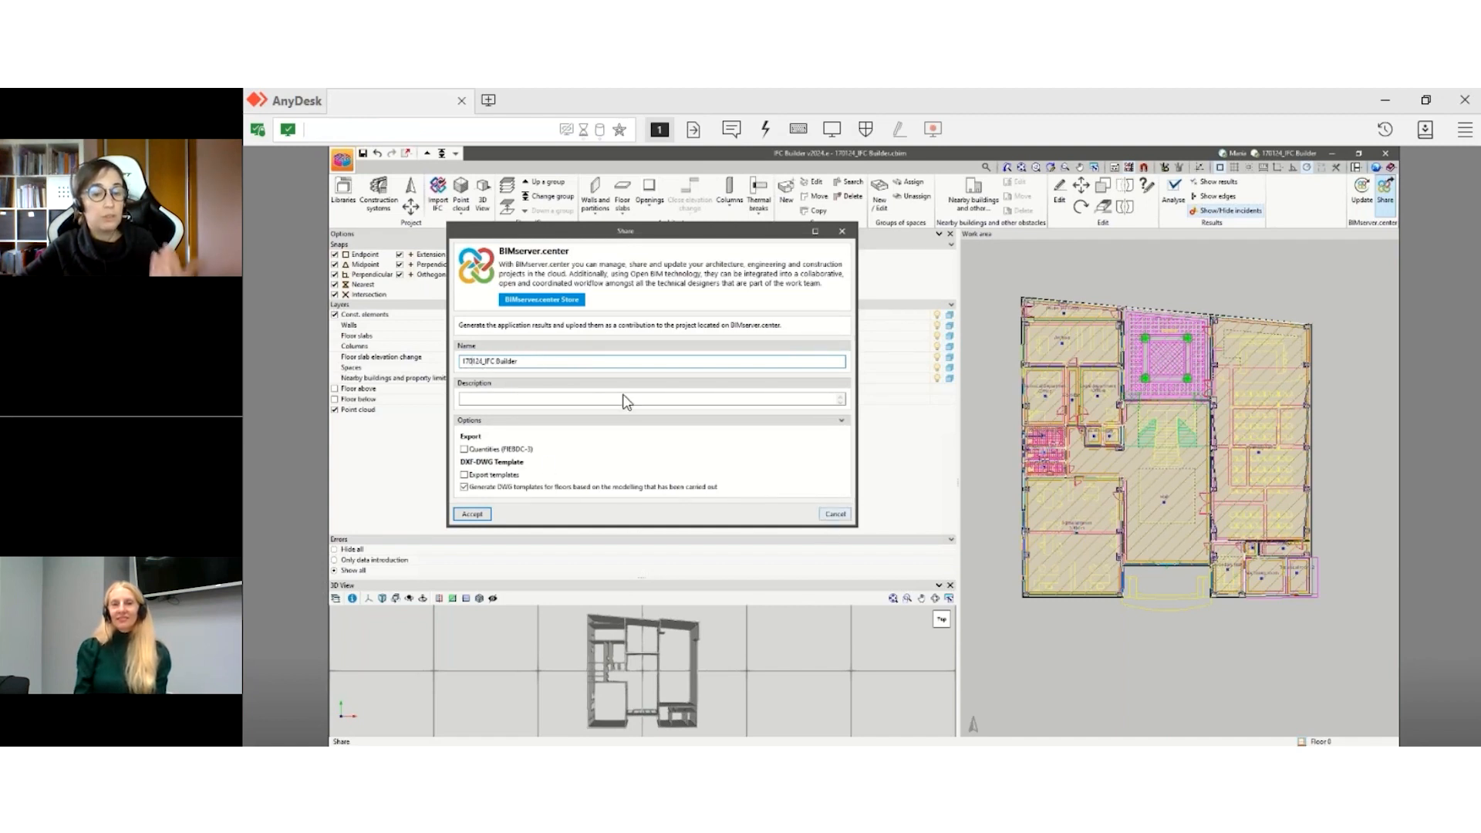
{"action": "left_click", "coordinate": [468, 514]}
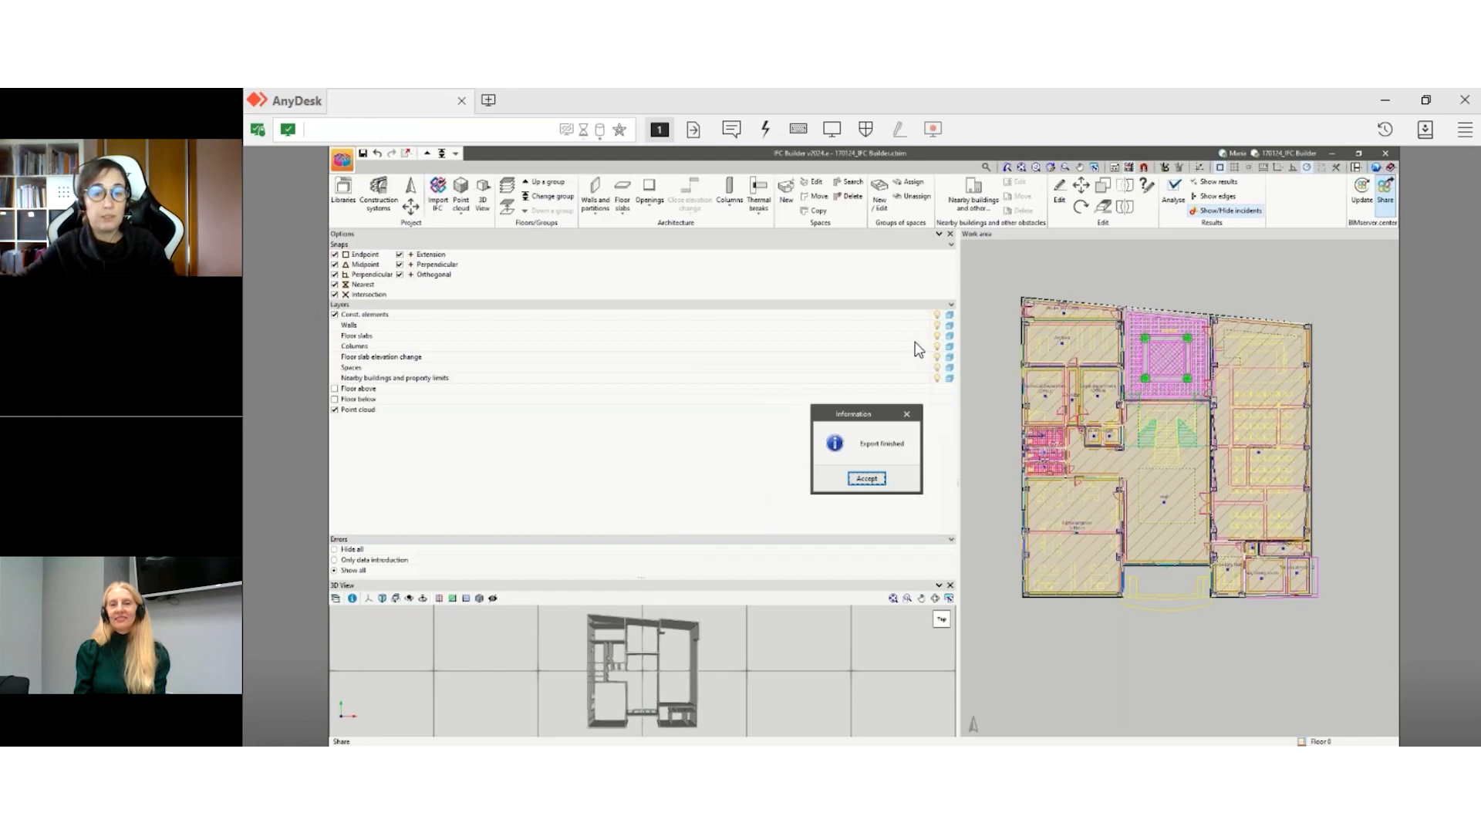
{"action": "left_click", "coordinate": [866, 479]}
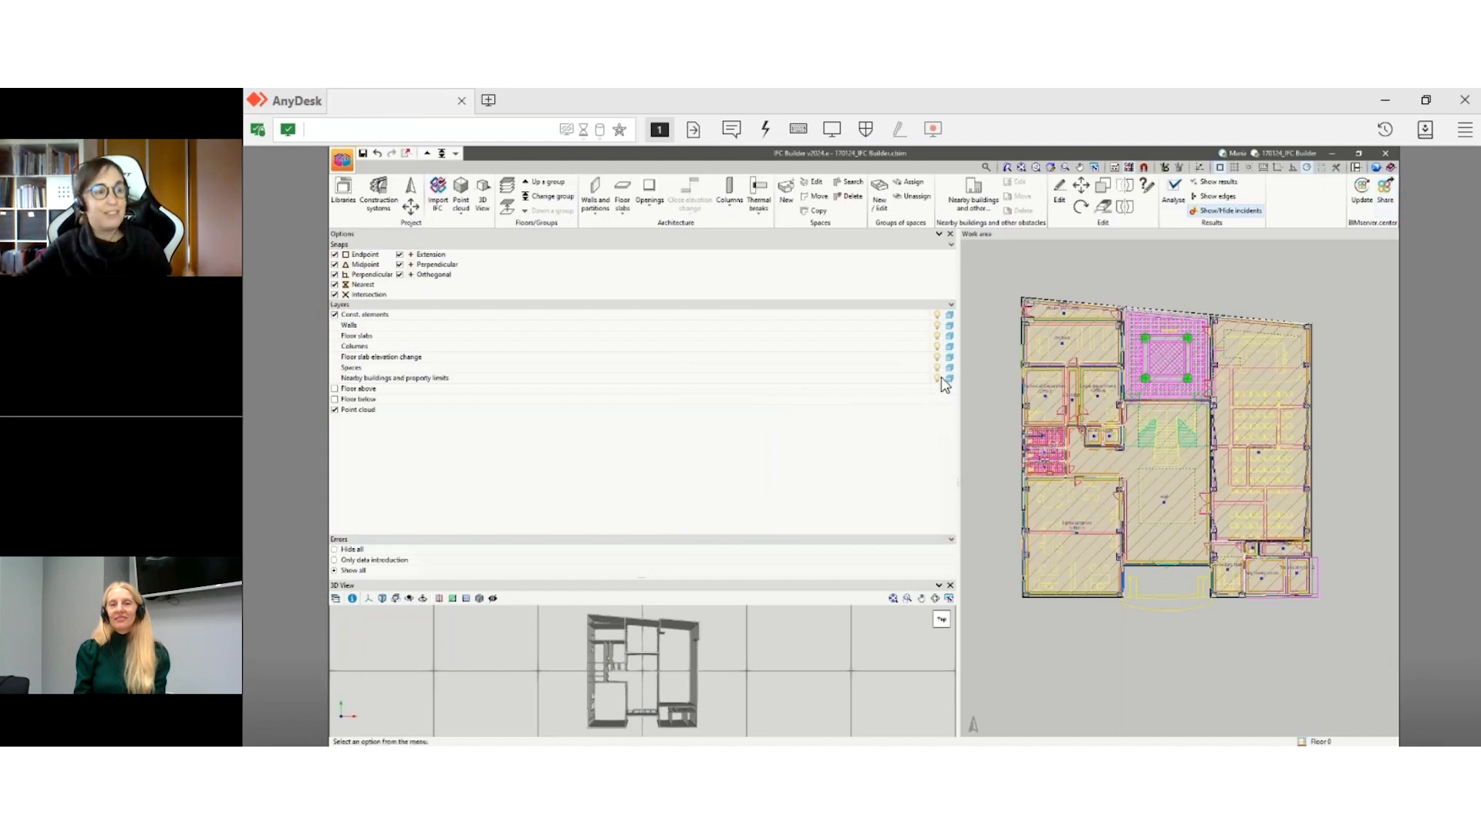
- Switch to the browser, refresh the project's contributions and view the files included in the 170124_IFC Builder contribution
{"action": "left_click", "coordinate": [1331, 152]}
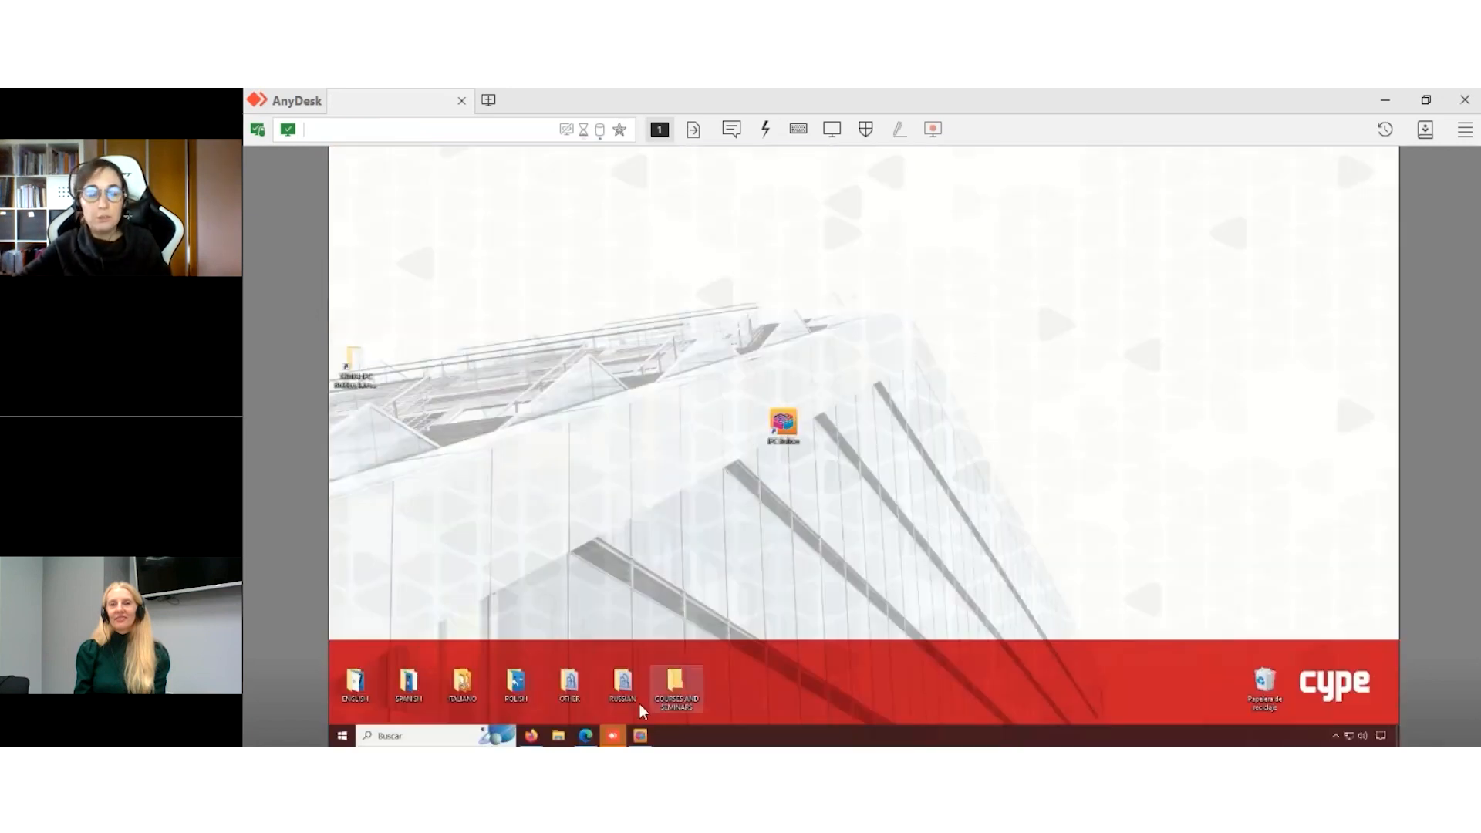
{"action": "left_click", "coordinate": [587, 737]}
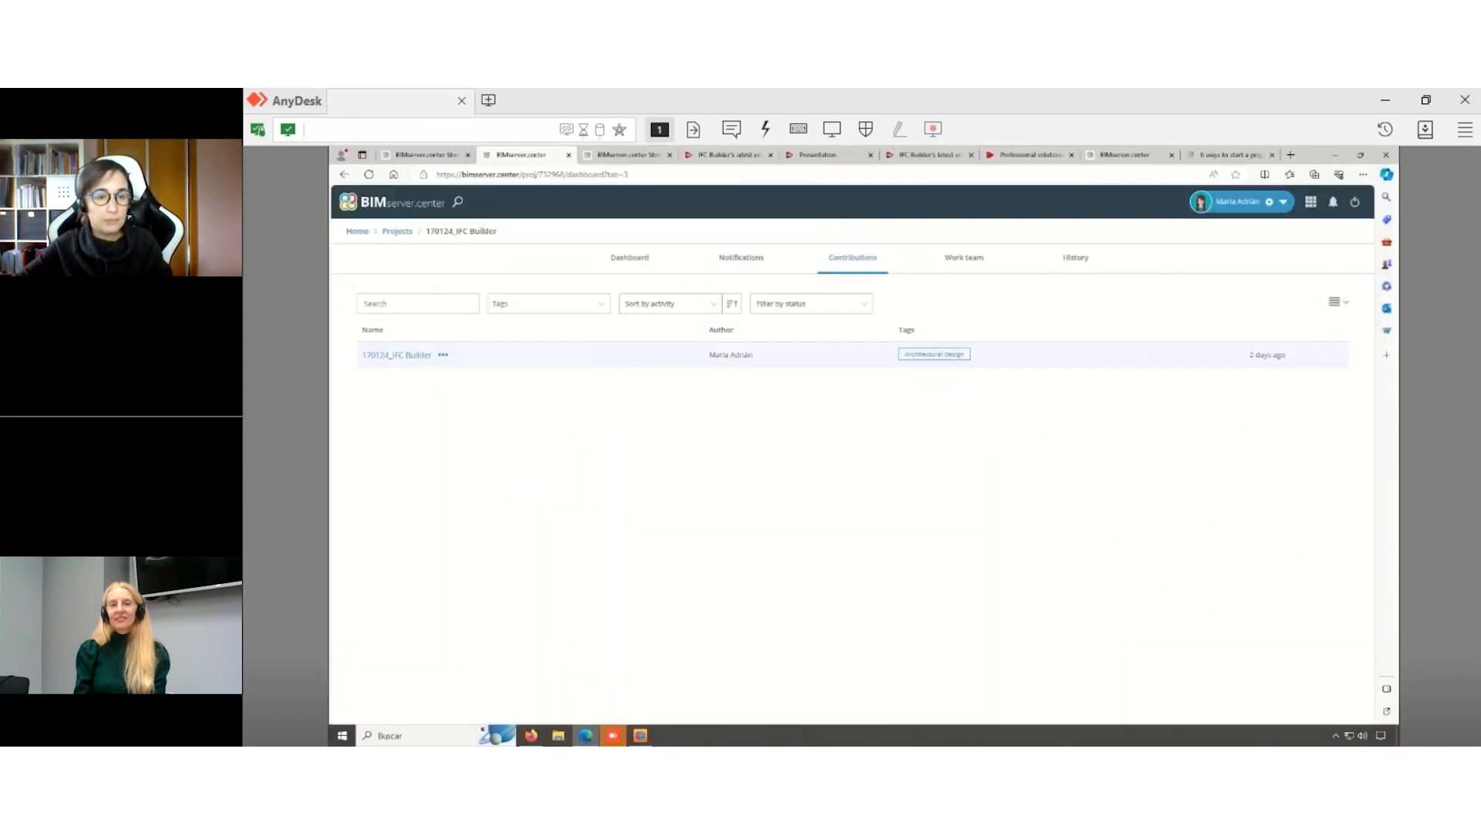
{"action": "left_click", "coordinate": [396, 356]}
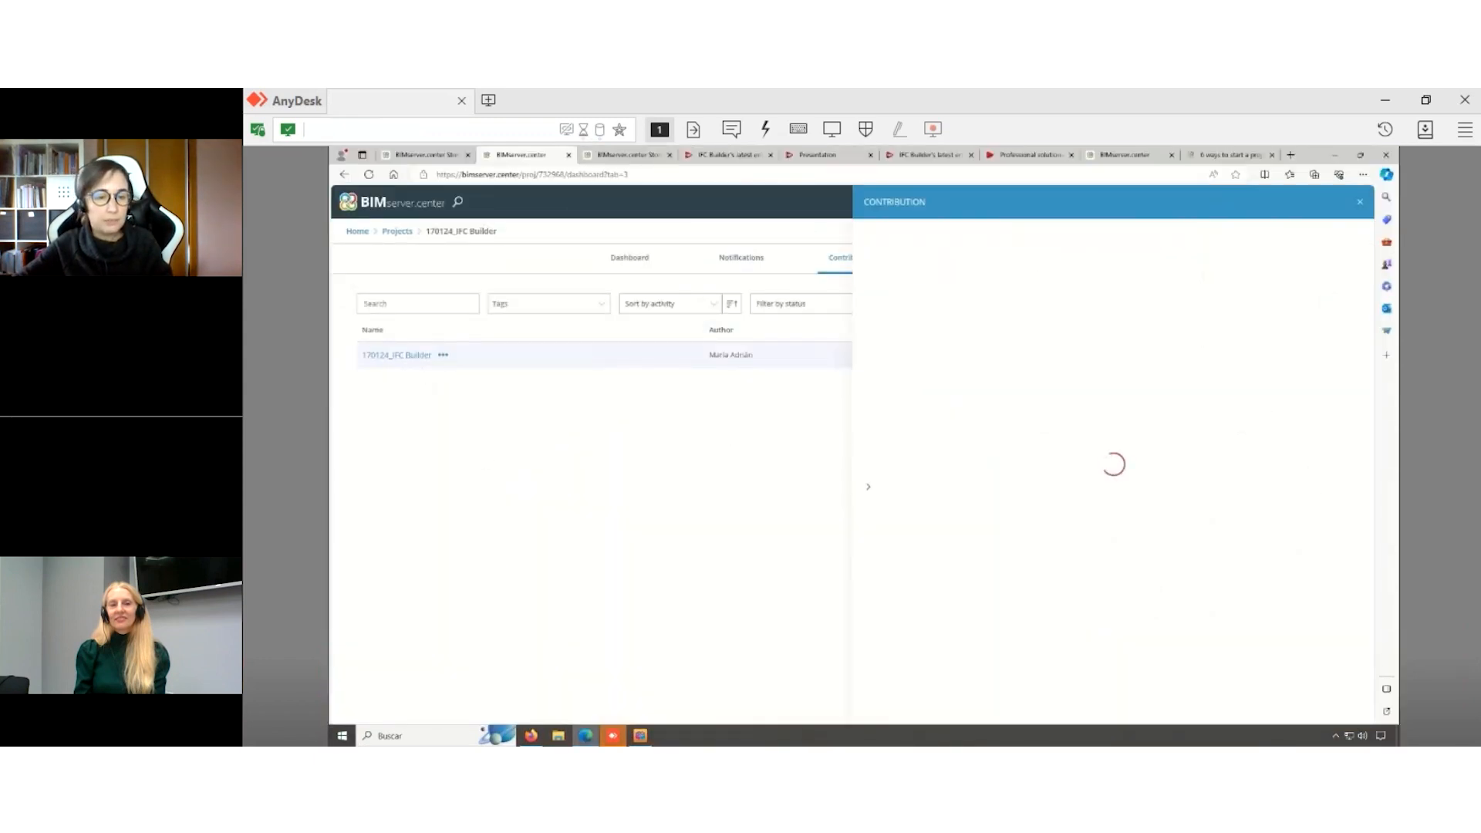
{"action": "left_click", "coordinate": [1359, 203]}
{"action": "left_click", "coordinate": [370, 174]}
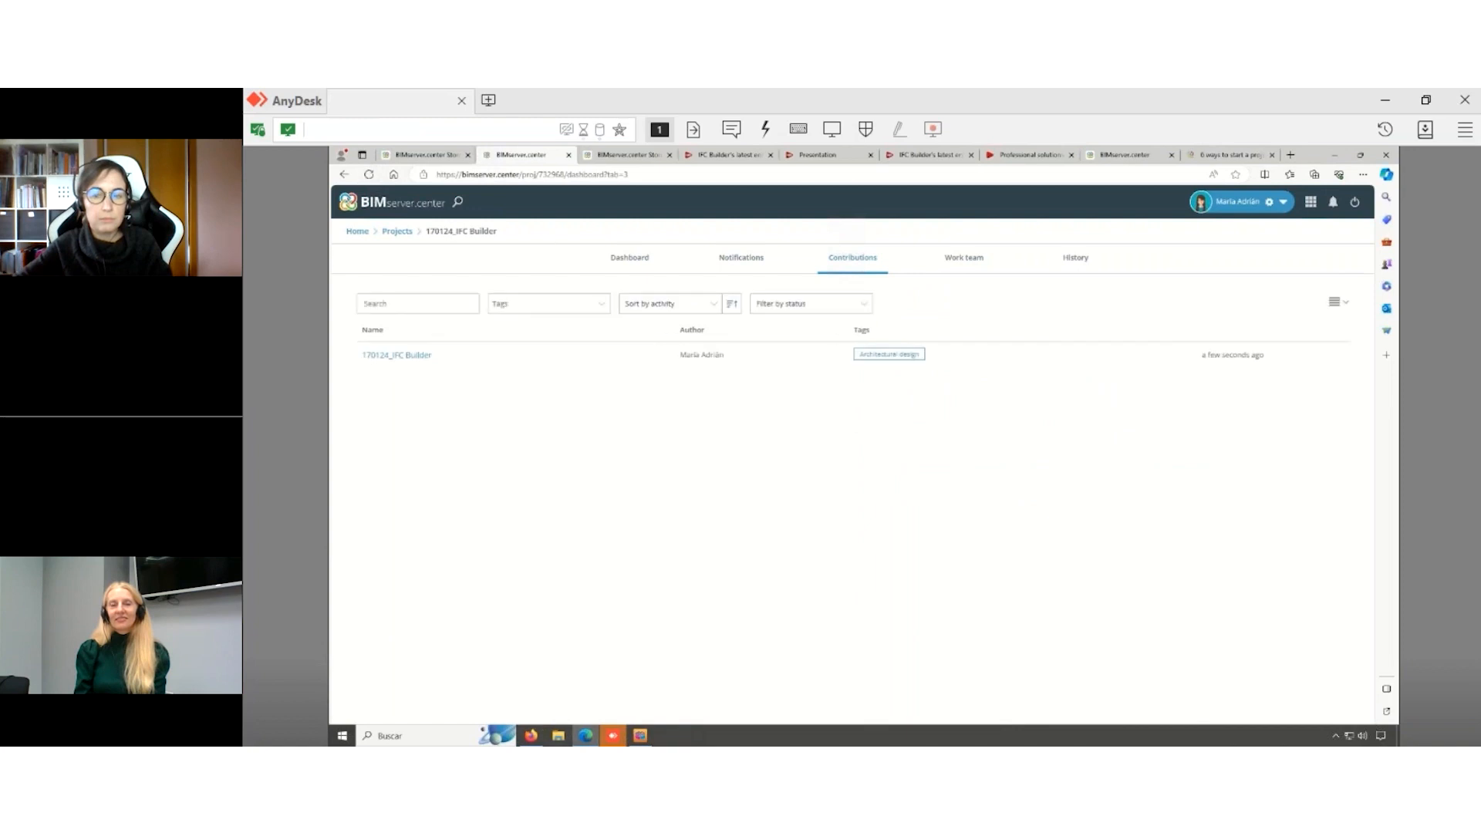
{"action": "left_click", "coordinate": [391, 359]}
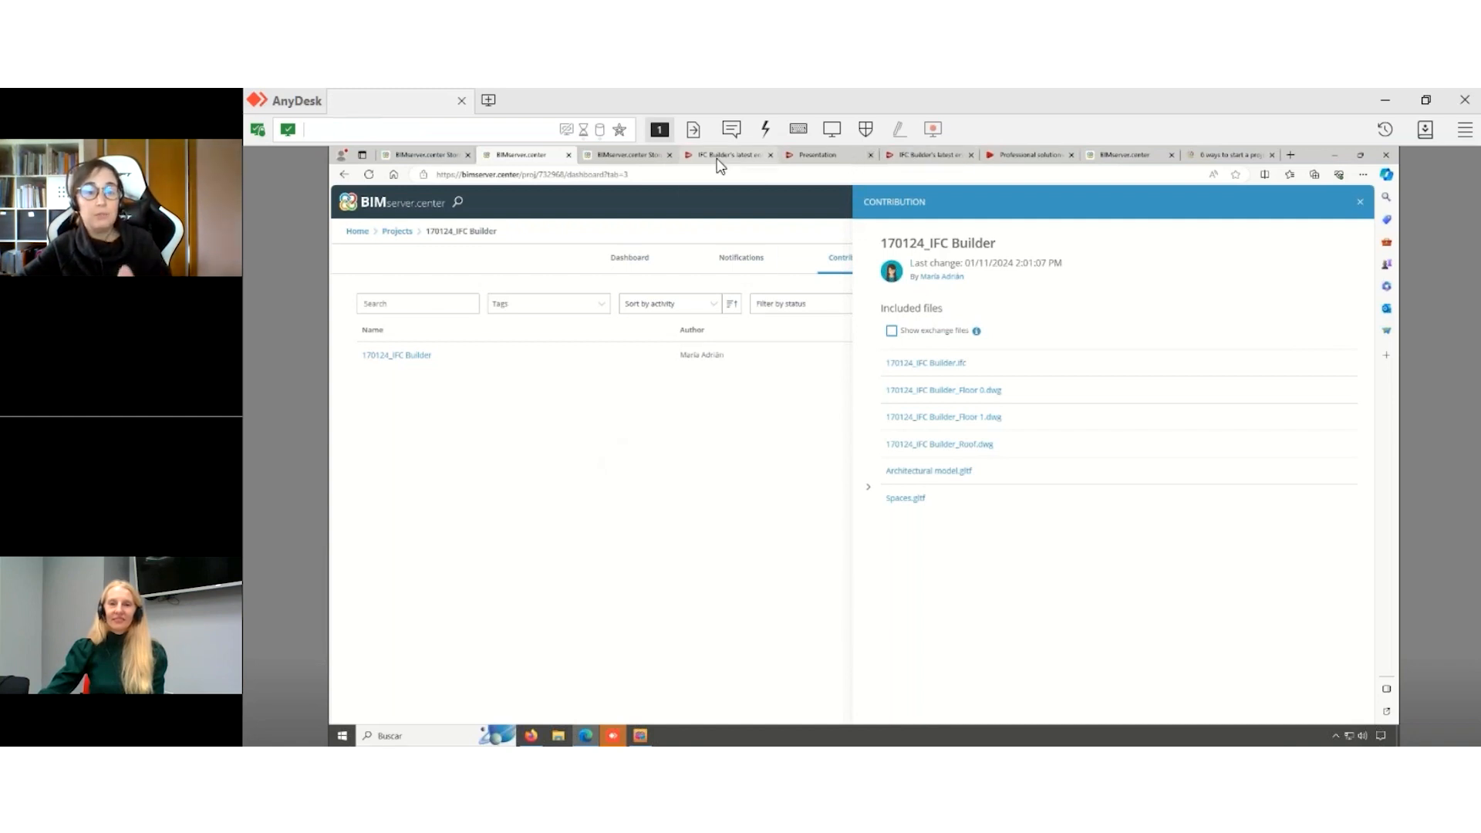
- Review the article on six ways to start a project, and look up CYPE's professional Energy simulation solution
{"action": "left_click", "coordinate": [1211, 155]}
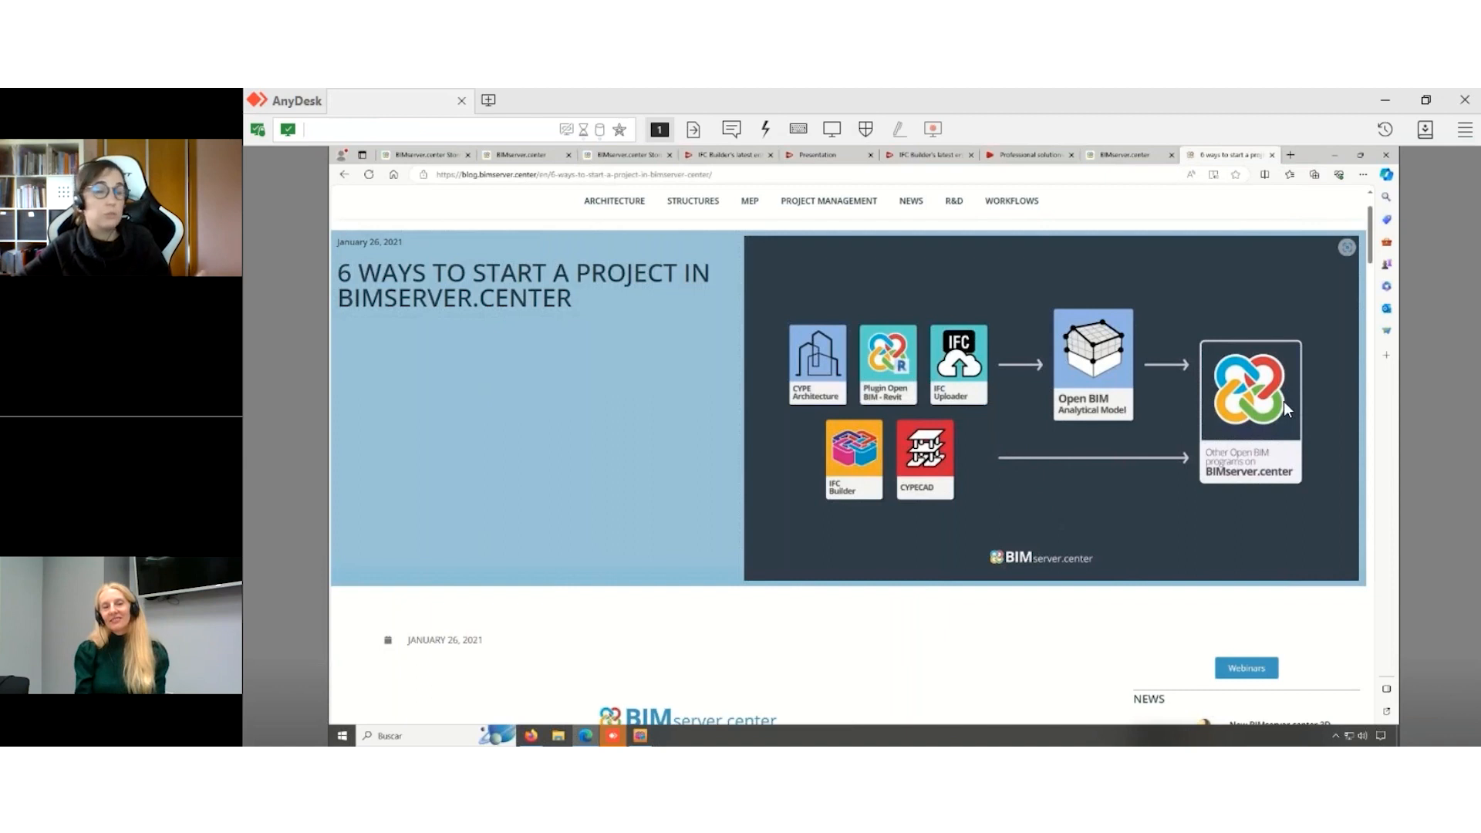
{"action": "left_click", "coordinate": [1014, 157]}
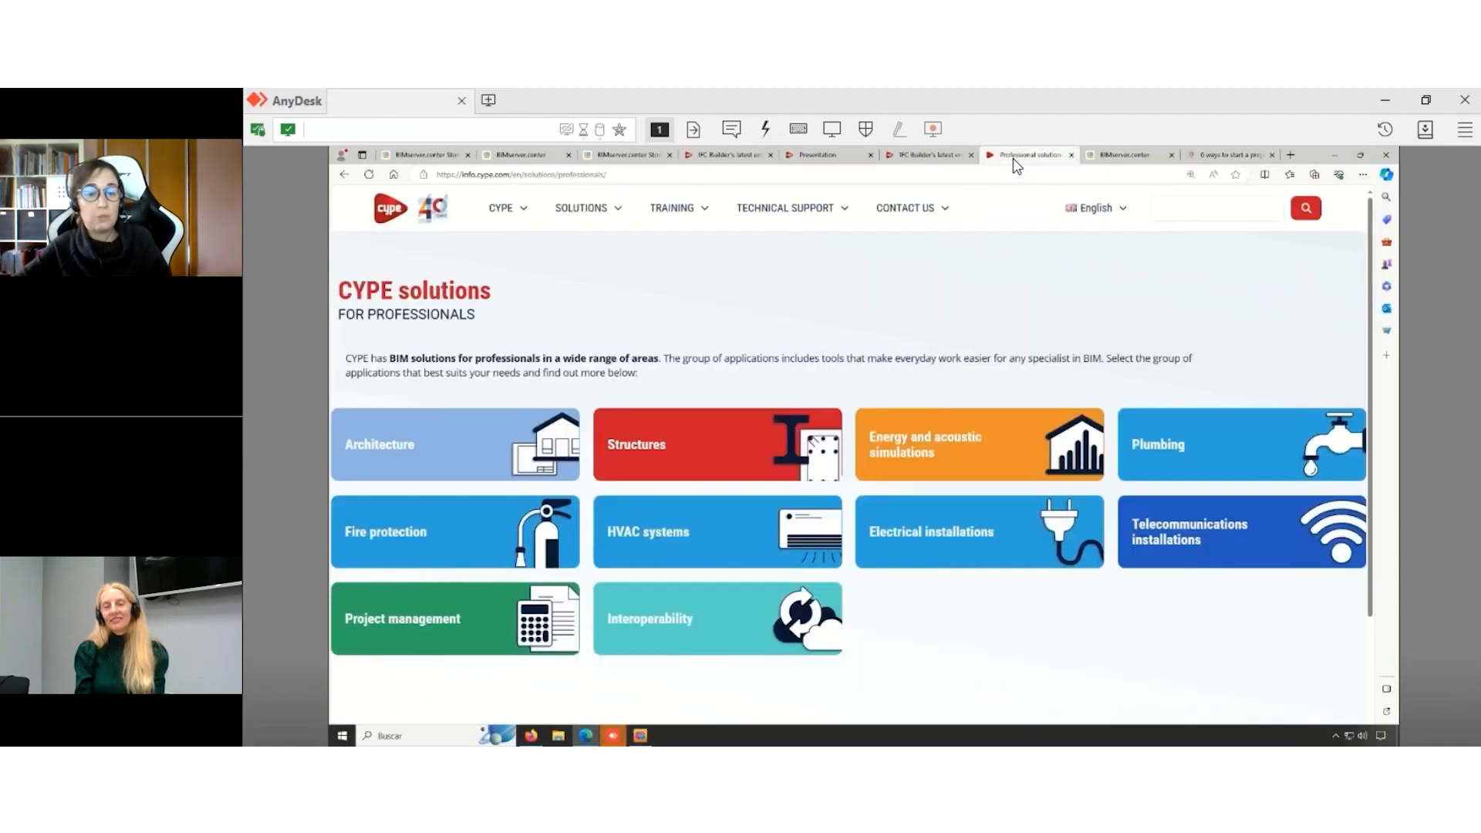
{"action": "left_click", "coordinate": [963, 447]}
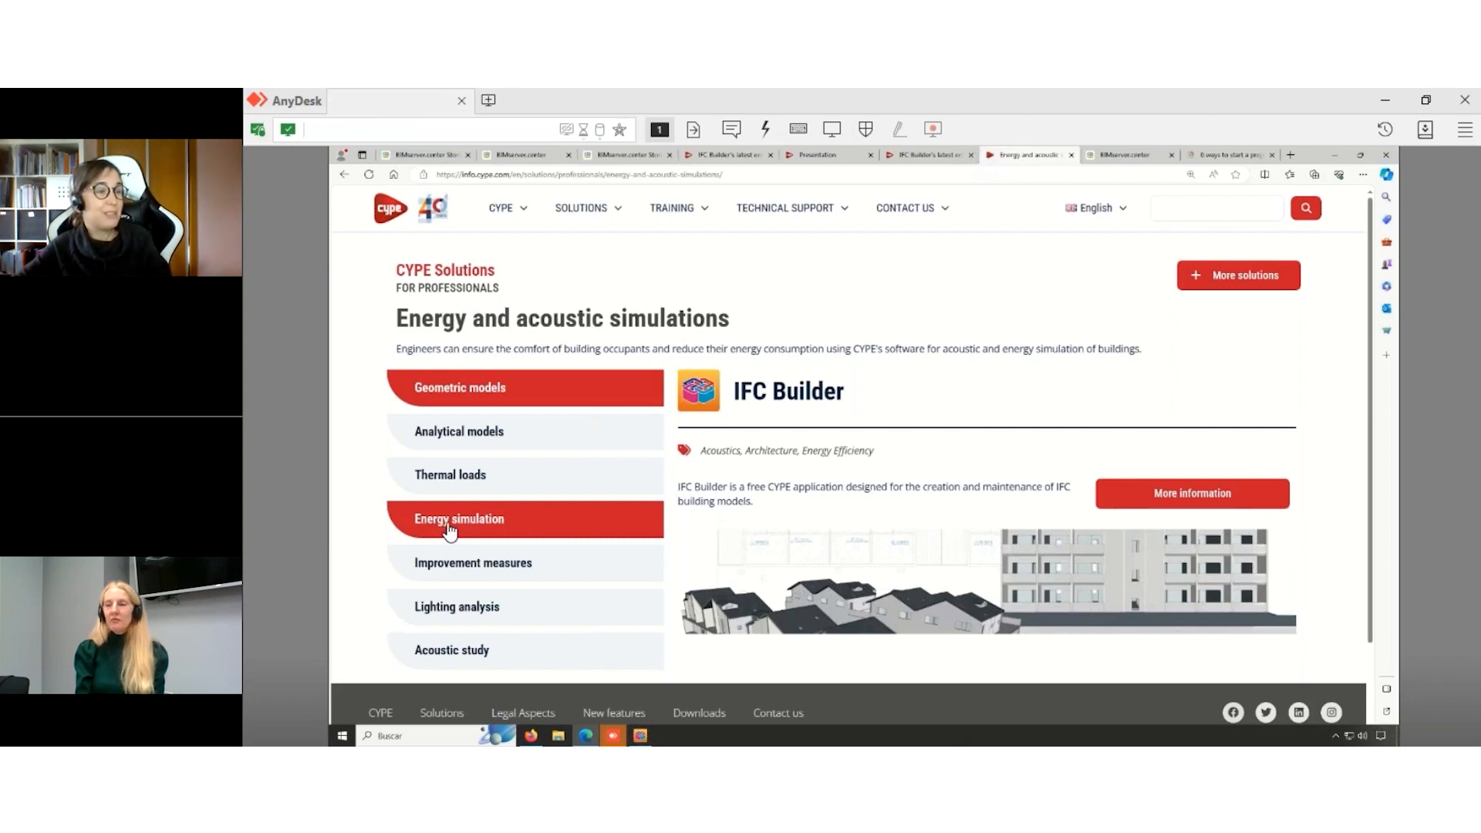
{"action": "left_click", "coordinate": [450, 530]}
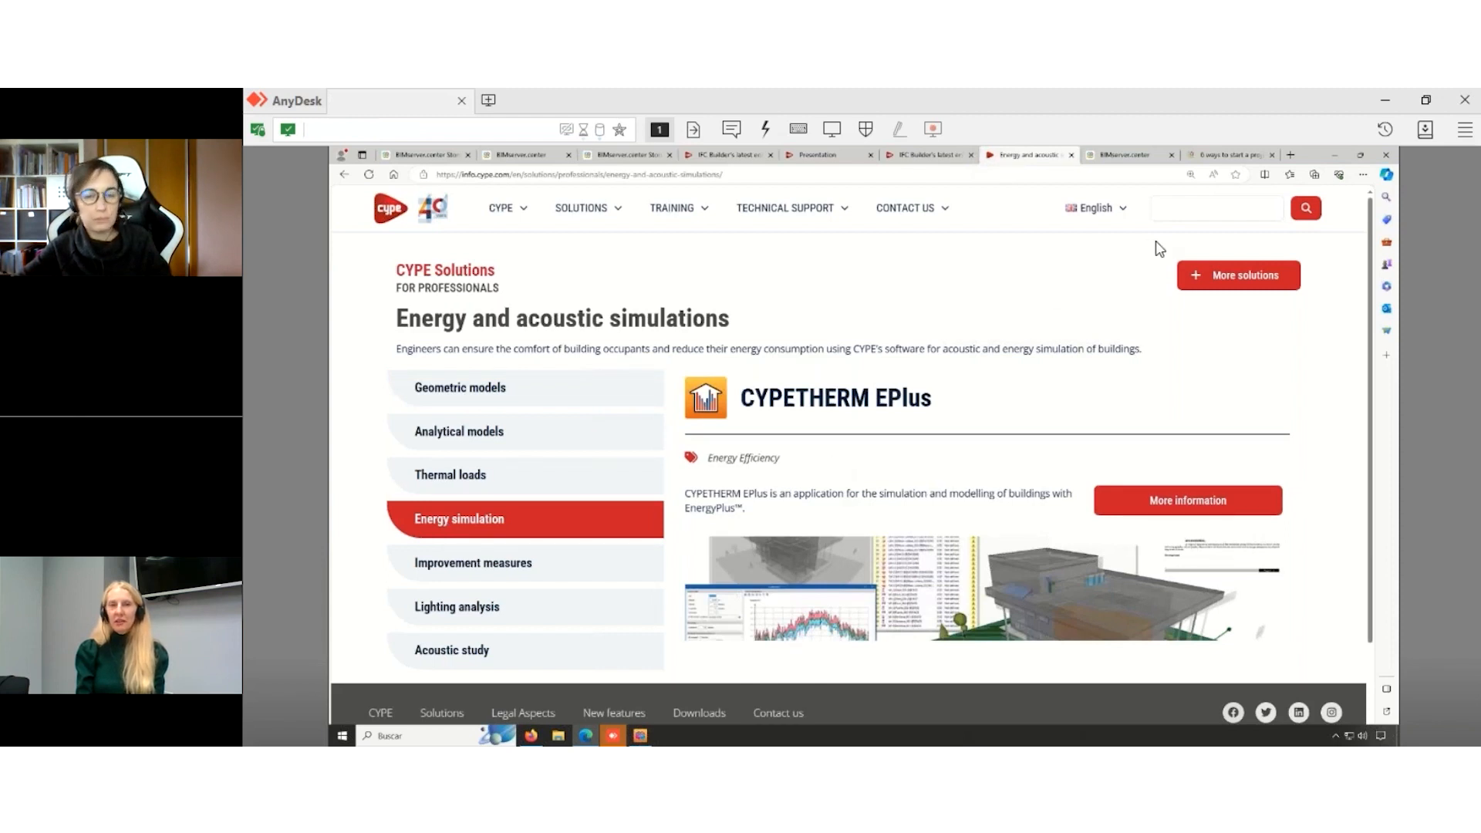
- Switch back to IFC Builder, go up to Floor 1 and widen the work area to show the mayor's office
{"action": "left_click", "coordinate": [1336, 156]}
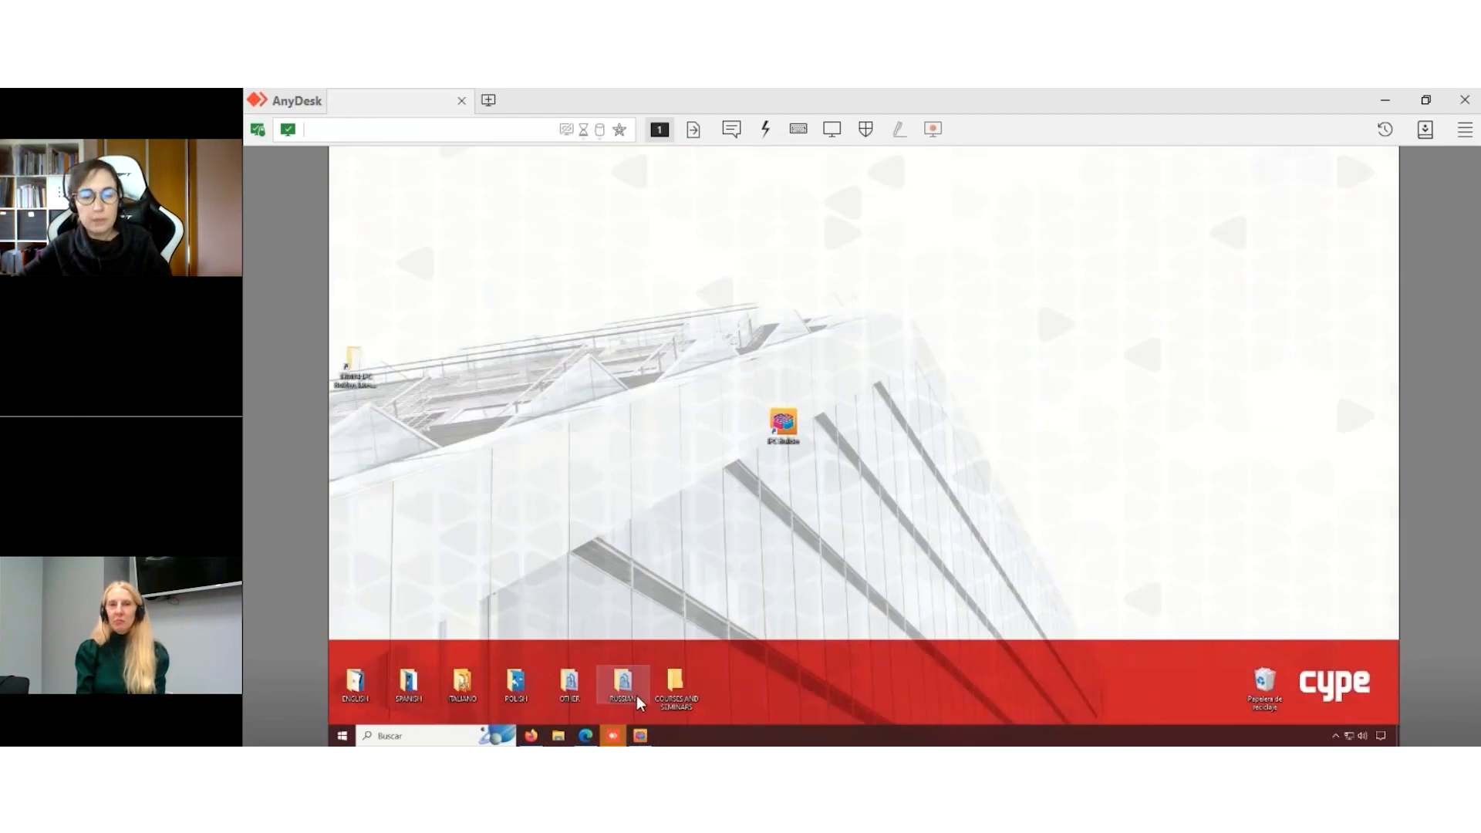
{"action": "left_click", "coordinate": [641, 737]}
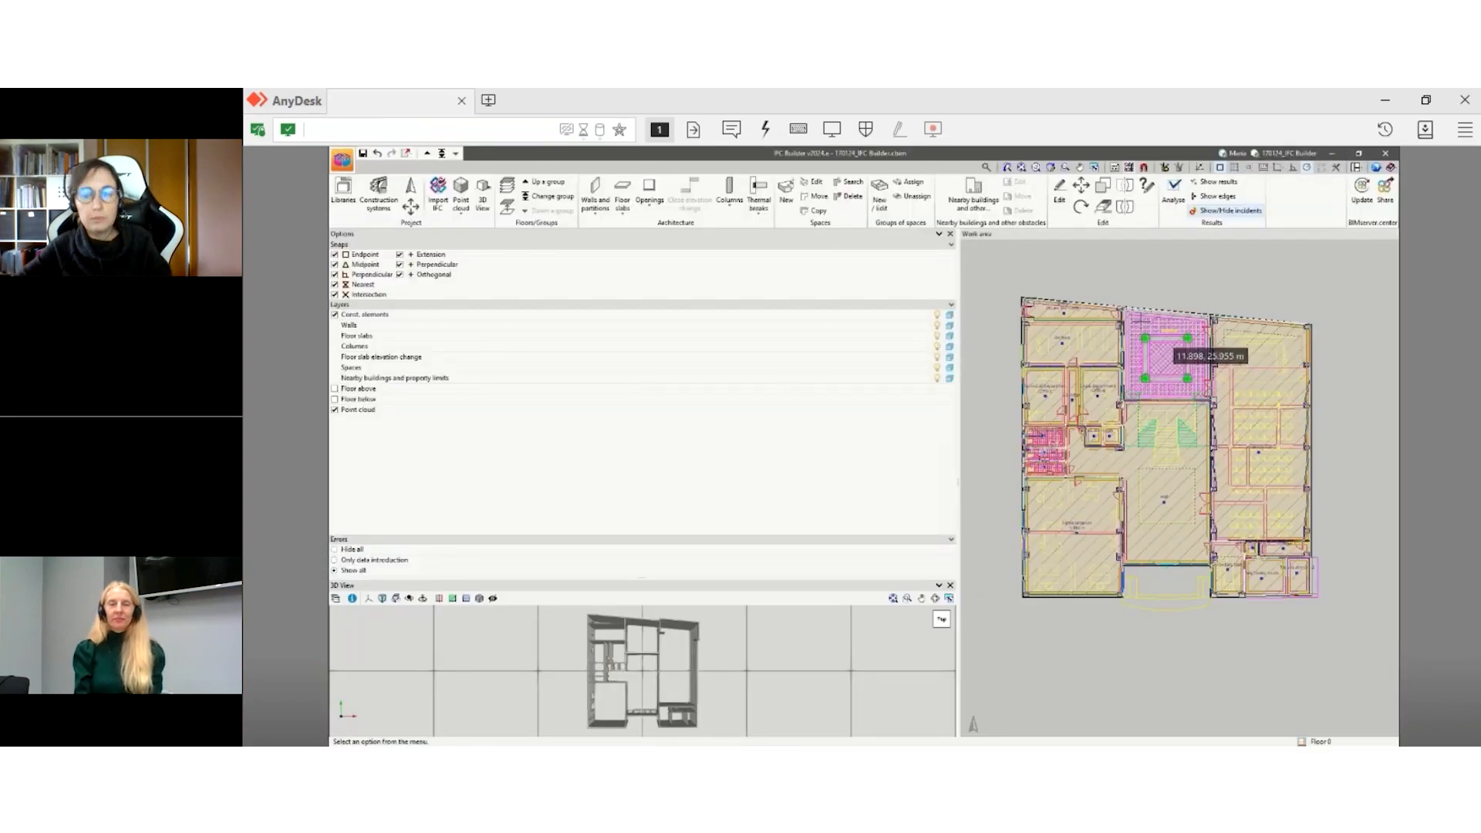
{"action": "scroll", "coordinate": [1136, 258], "scroll_direction": "up", "scroll_amount": 2}
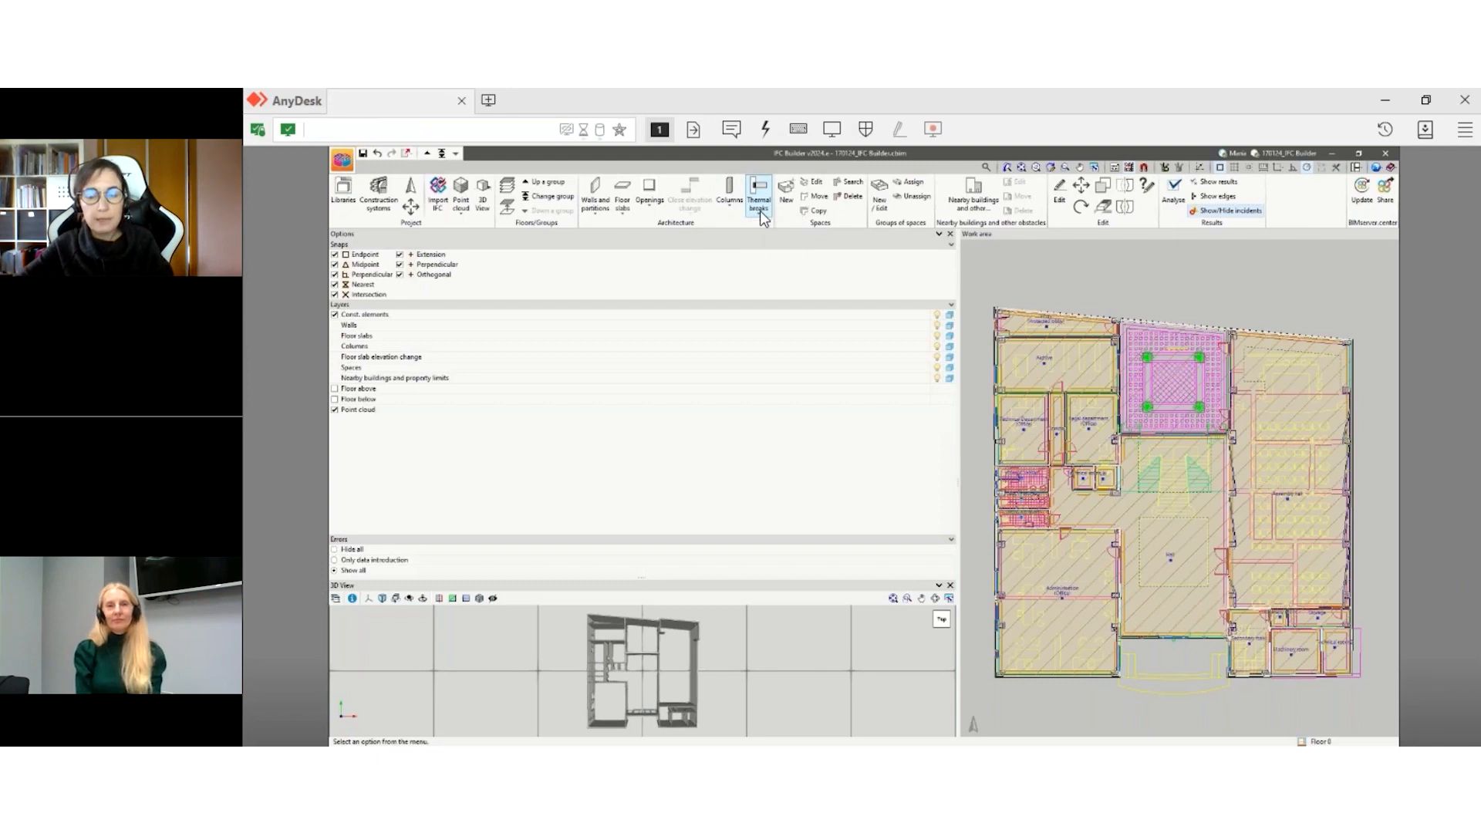
{"action": "left_click", "coordinate": [426, 156]}
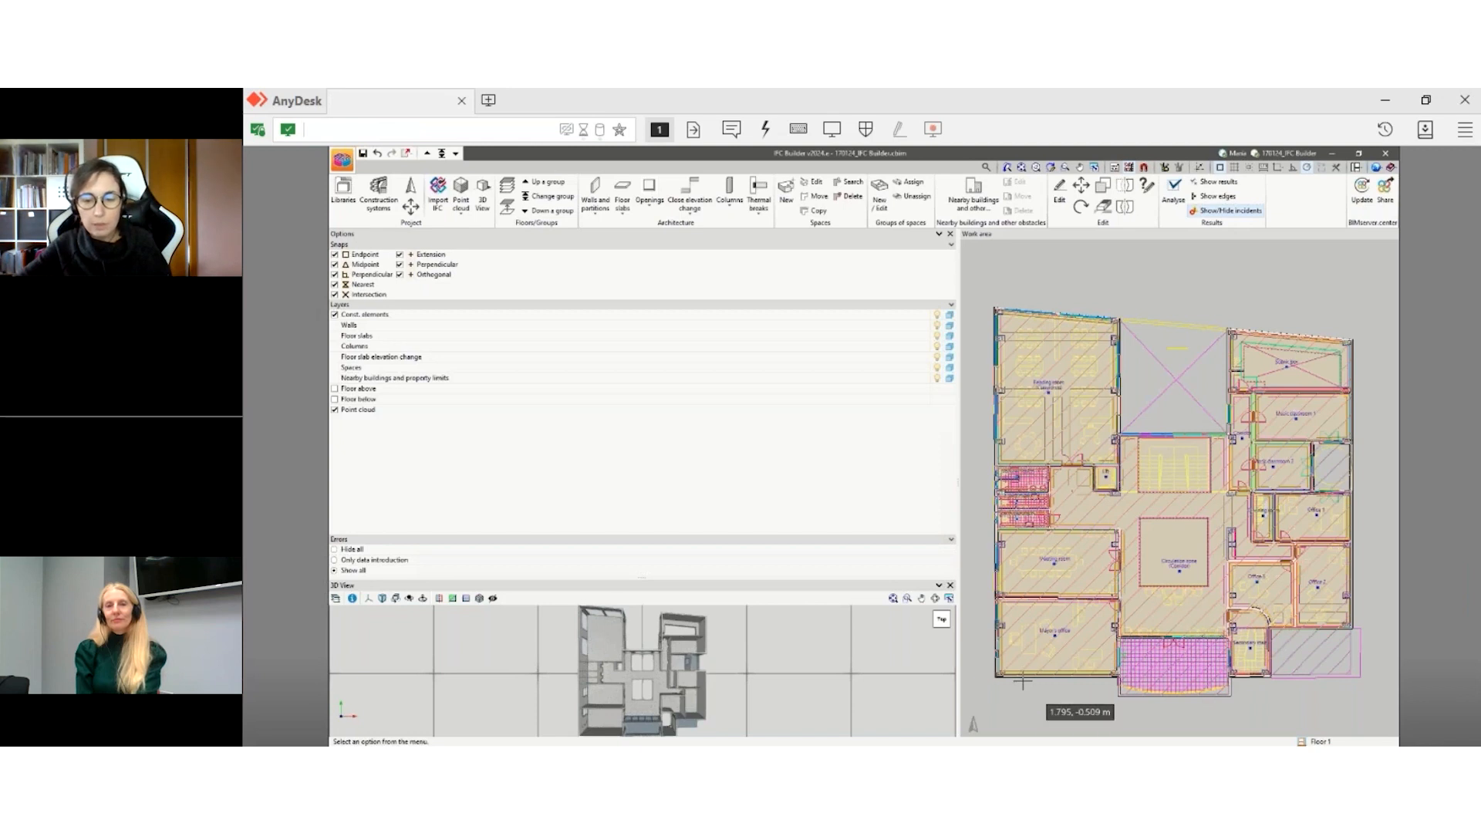
{"action": "scroll", "coordinate": [1021, 681], "scroll_direction": "up", "scroll_amount": 3}
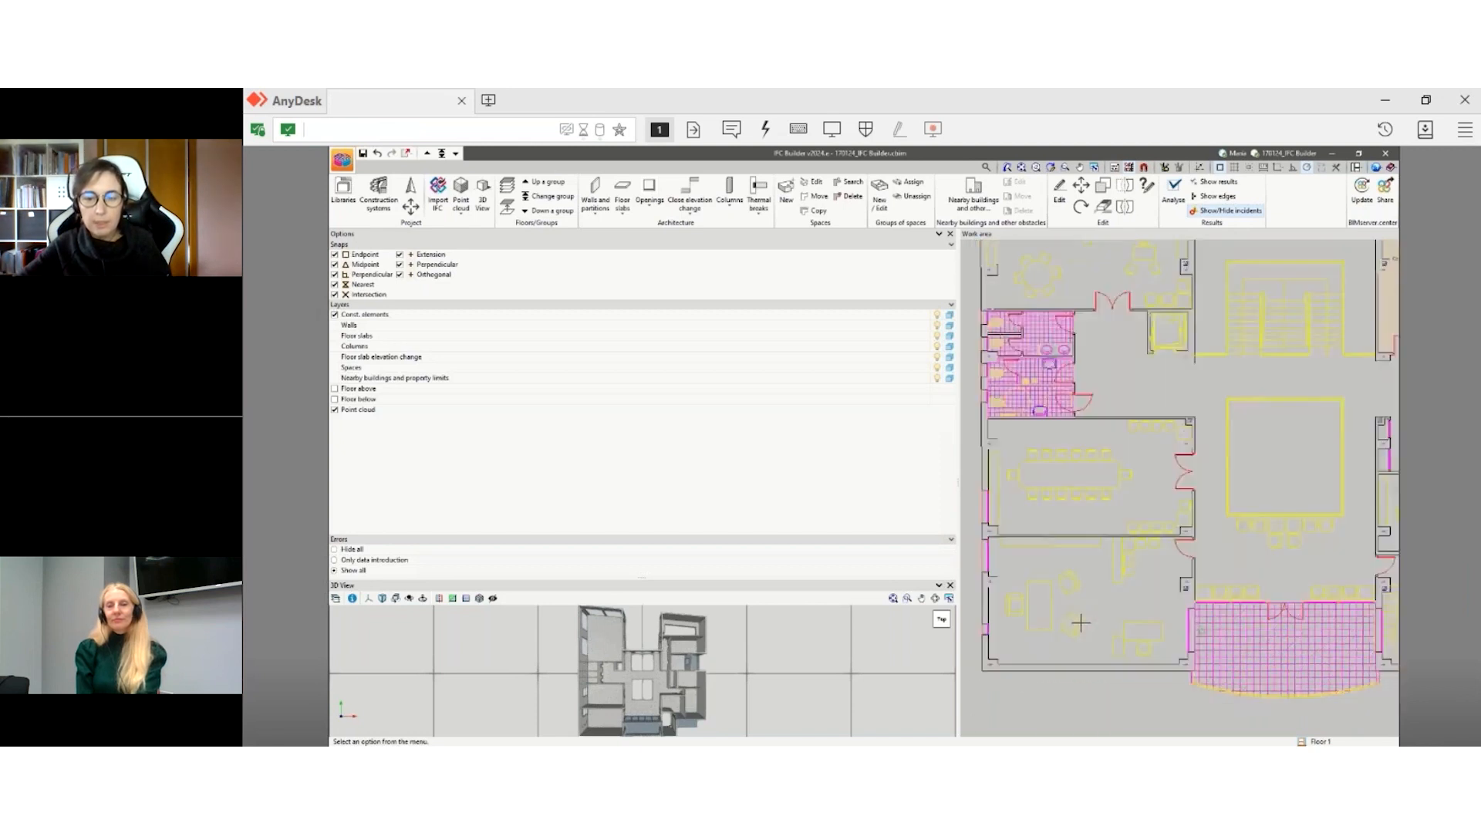
{"action": "left_click_drag", "start_coordinate": [836, 442], "coordinate": [754, 442]}
{"action": "scroll", "coordinate": [860, 655], "scroll_direction": "down", "scroll_amount": 3}
{"action": "scroll", "coordinate": [1018, 524], "scroll_direction": "up", "scroll_amount": 5}
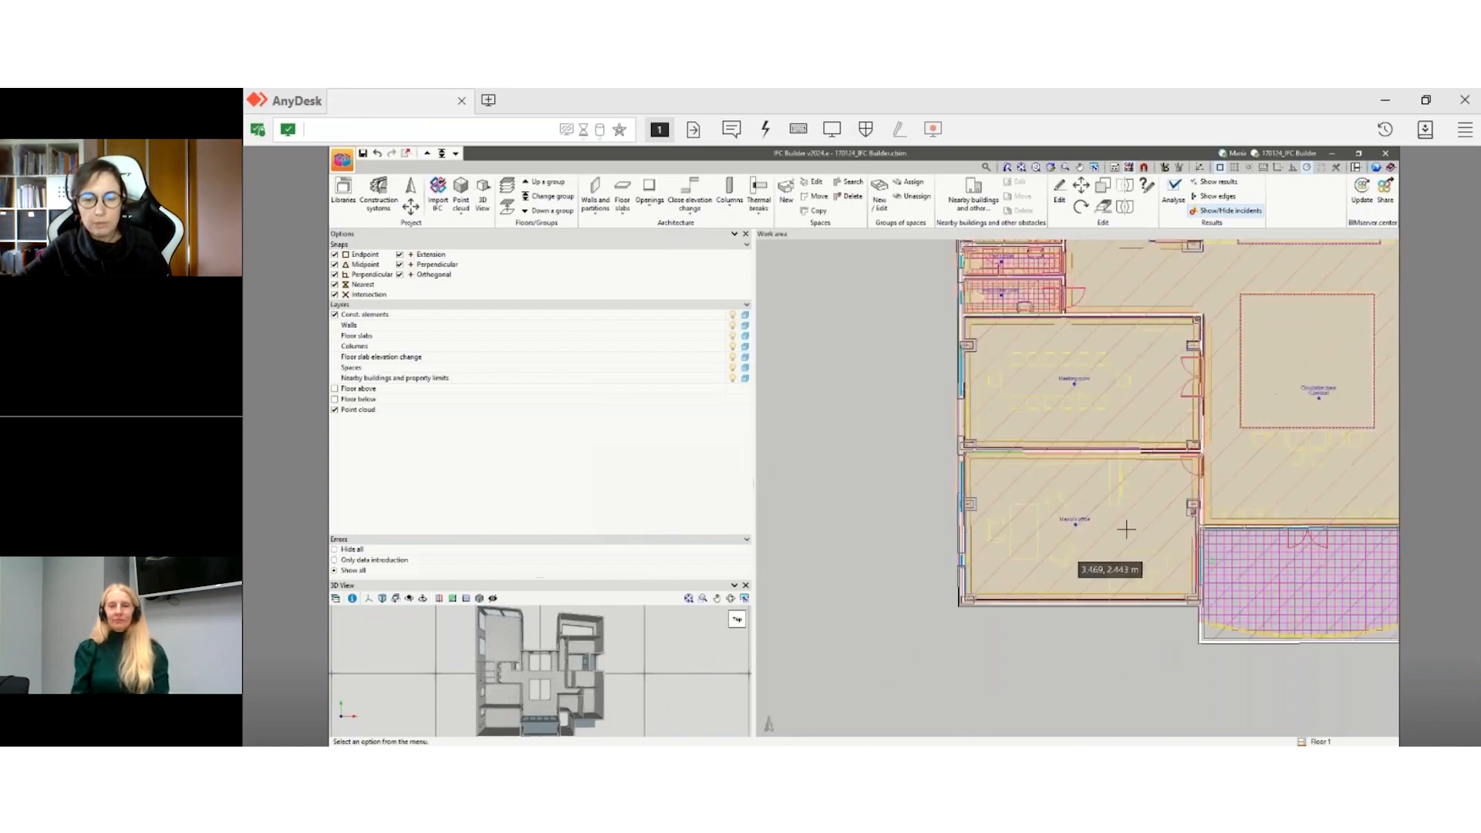
{"action": "scroll", "coordinate": [1099, 530], "scroll_direction": "up", "scroll_amount": 1}
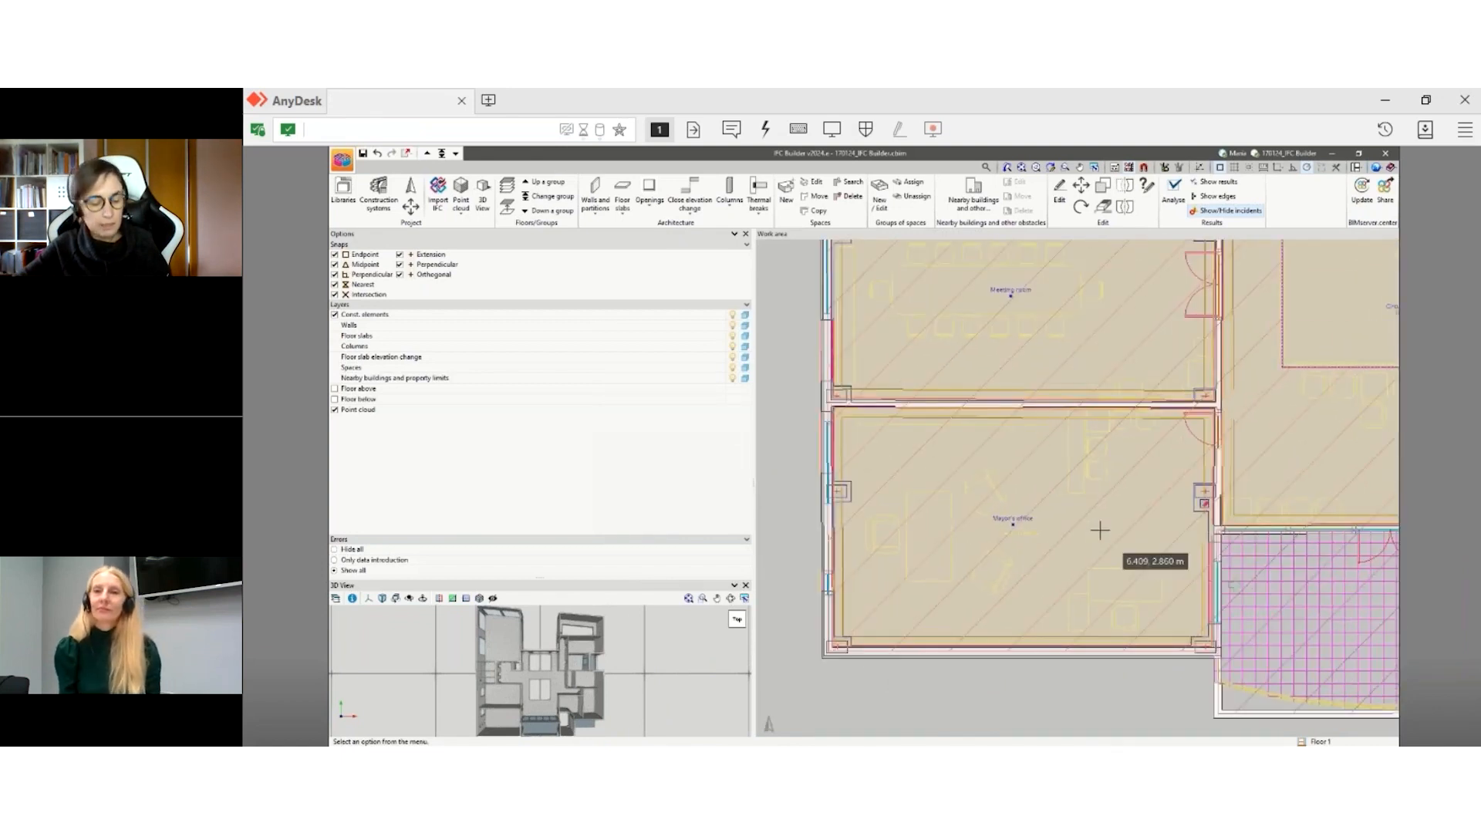
- Start a new floor slab thermal break in the mayor's office on Floor 1 and begin adding a thermal break type
{"action": "scroll", "coordinate": [1099, 530], "scroll_direction": "up", "scroll_amount": 1}
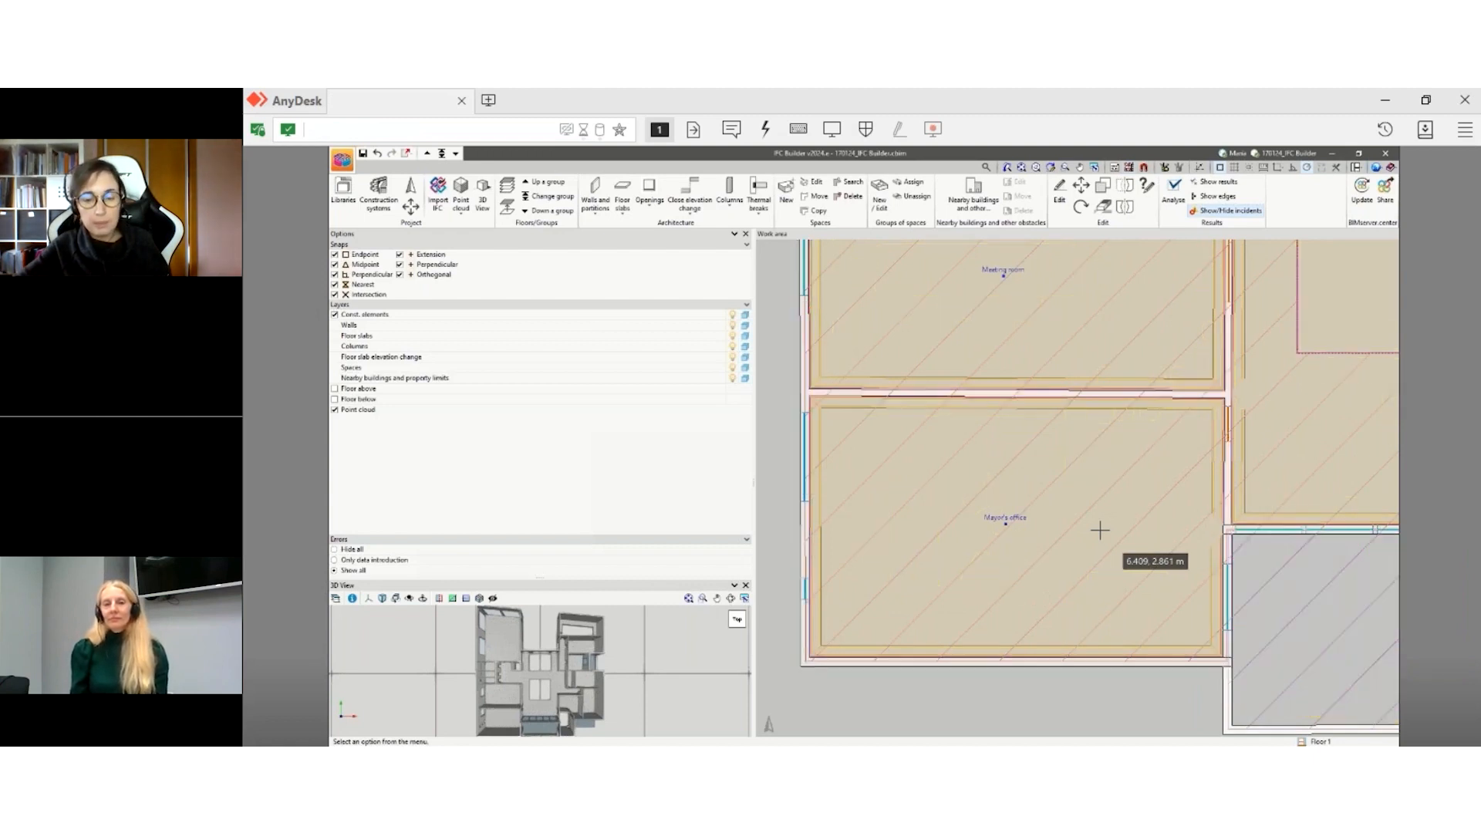
{"action": "scroll", "coordinate": [927, 643], "scroll_direction": "up", "scroll_amount": 1}
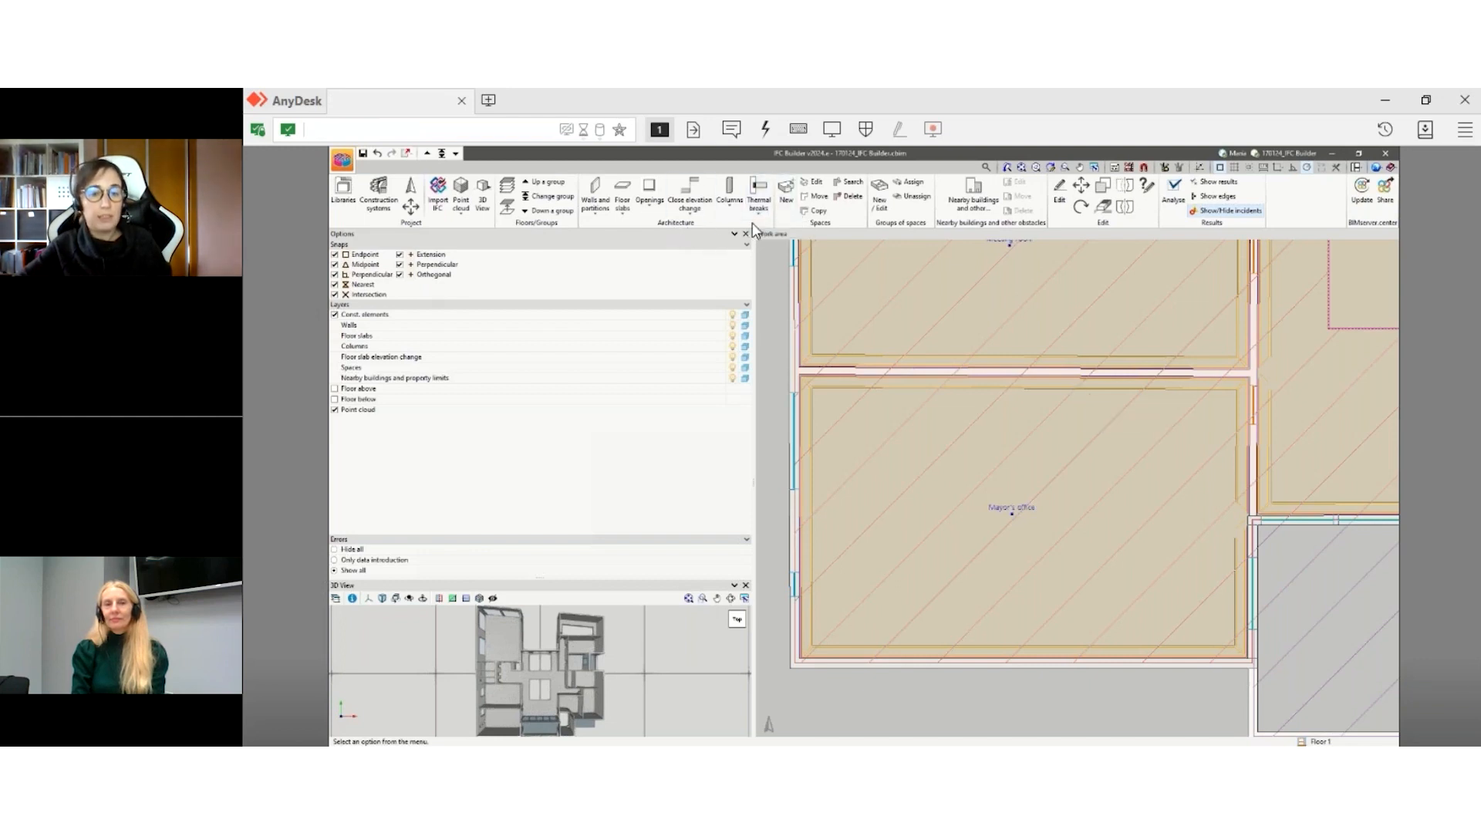
{"action": "left_click", "coordinate": [758, 192]}
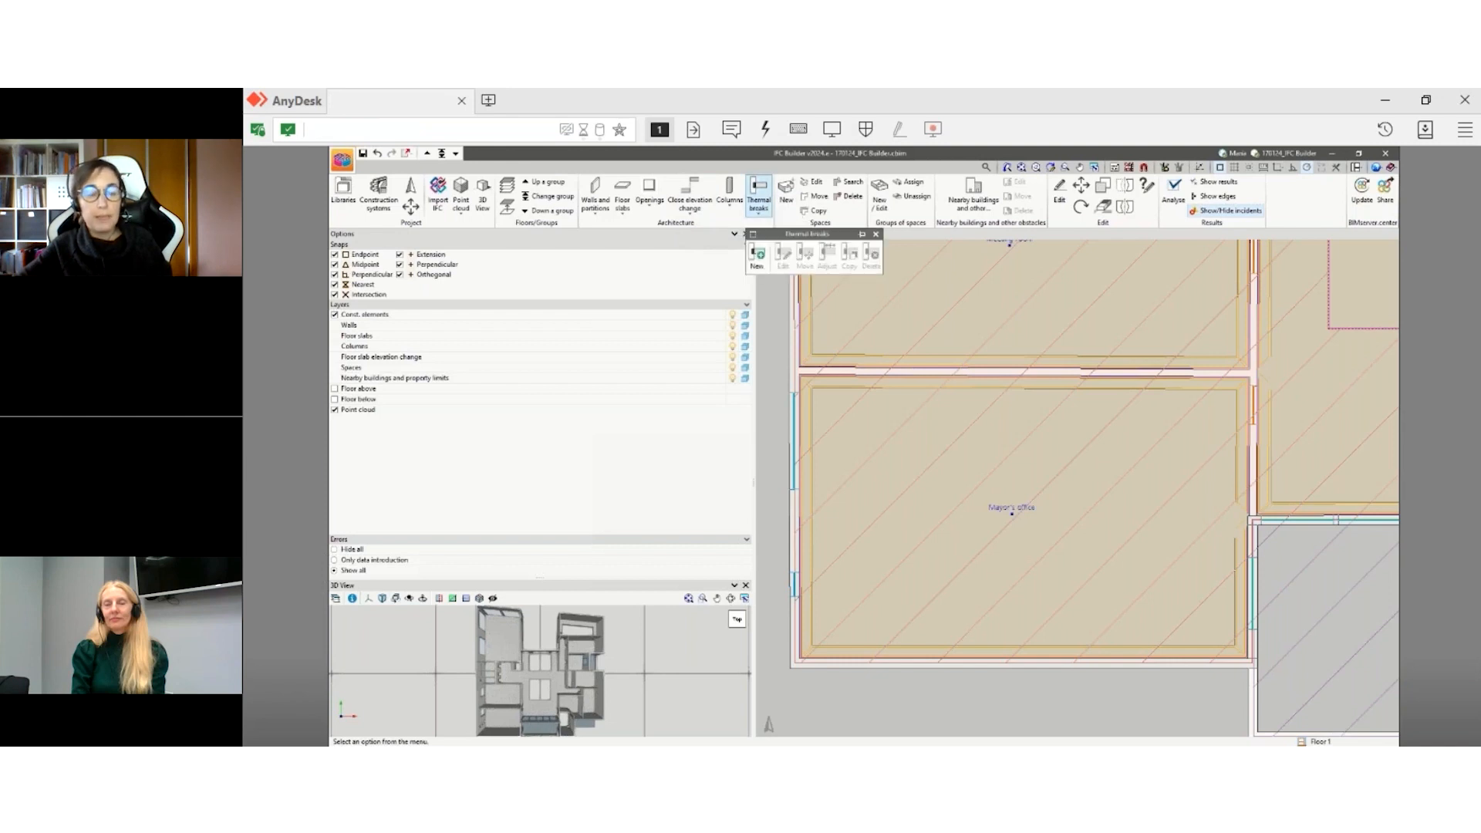
{"action": "left_click", "coordinate": [752, 254]}
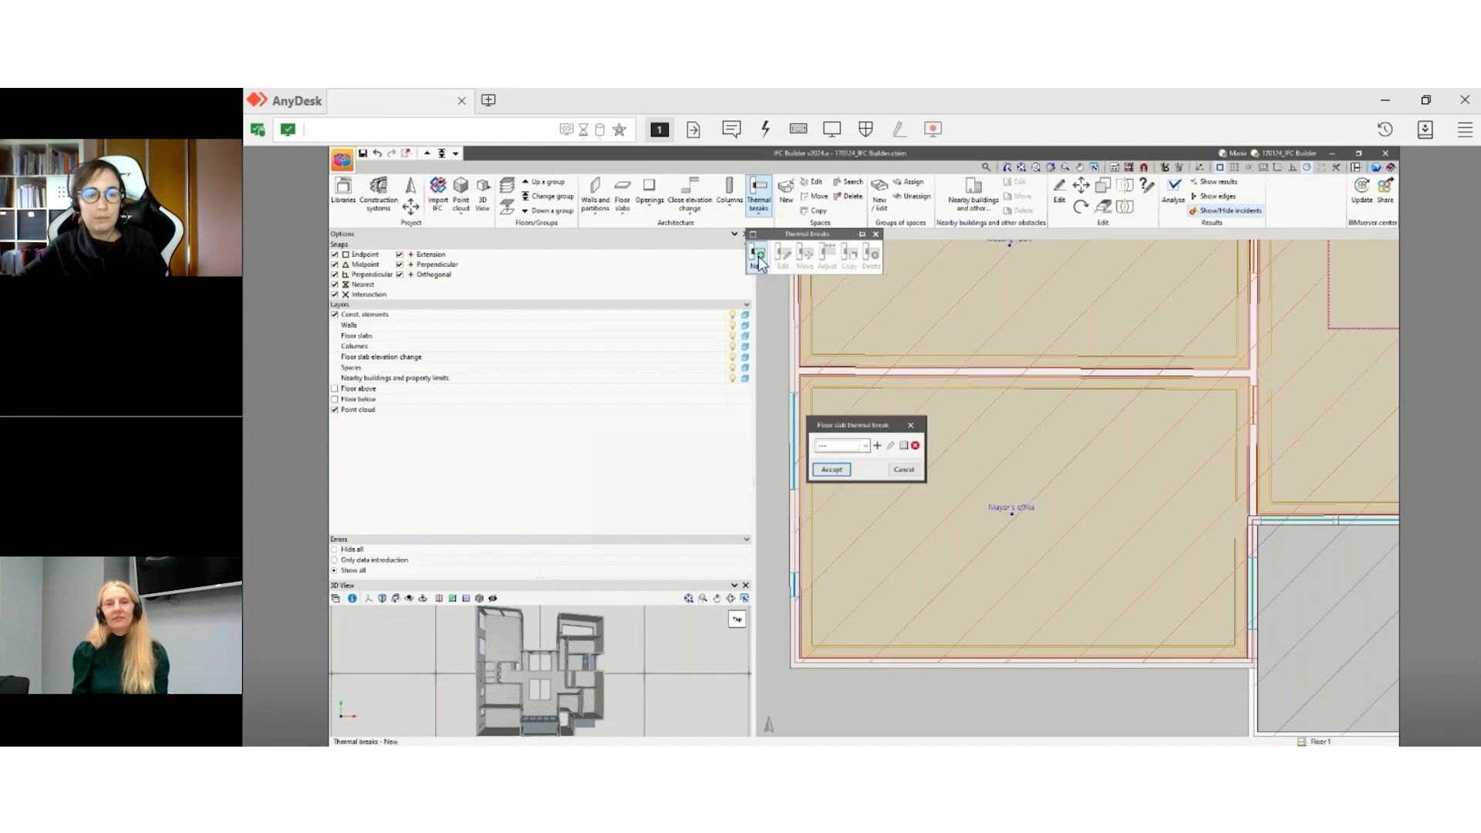
{"action": "left_click", "coordinate": [878, 446]}
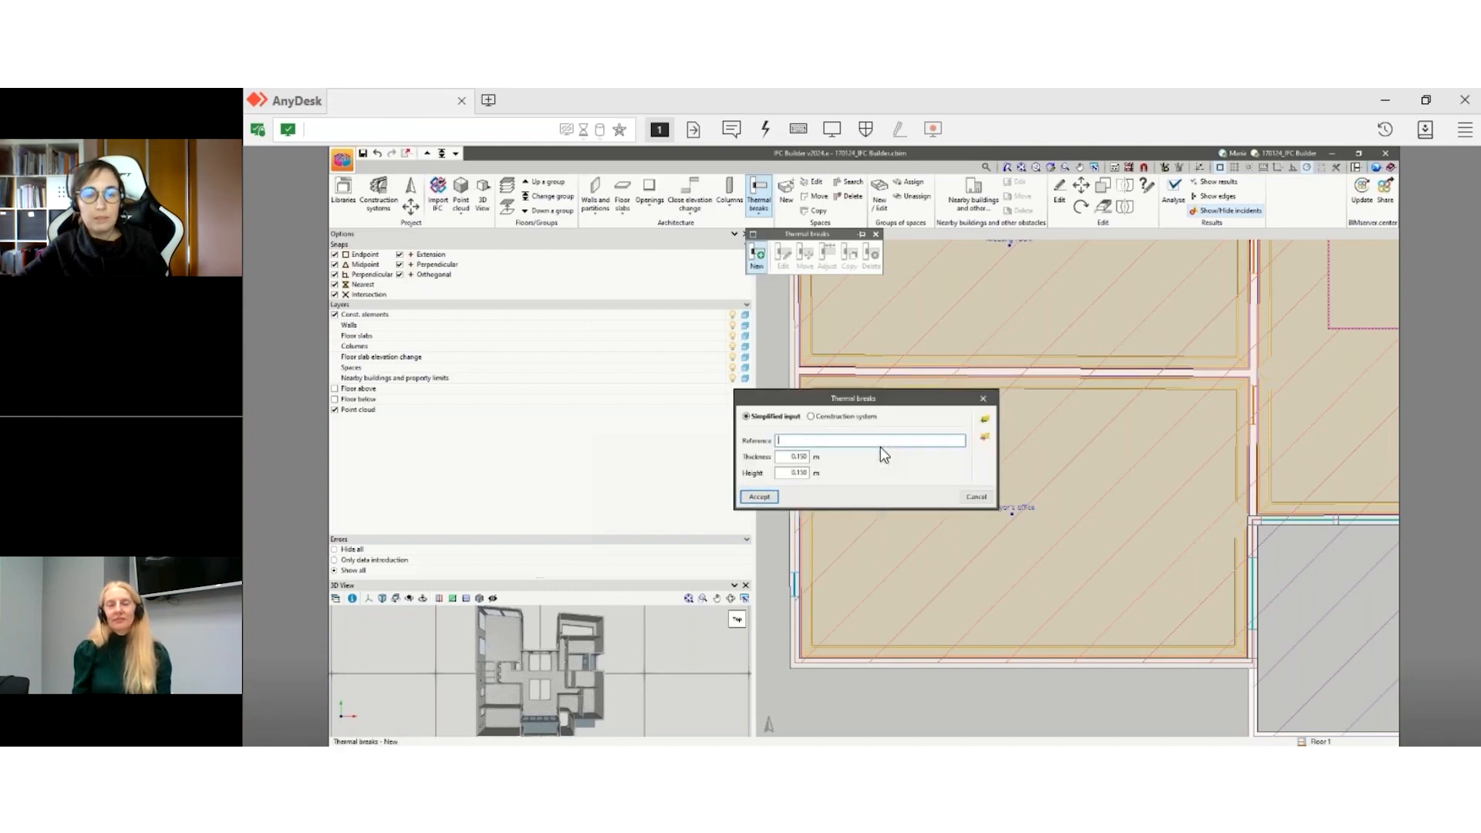
- Look at the construction system option for thermal breaks and the form for defining a new one, leaving both without saving
{"action": "left_click", "coordinate": [830, 416]}
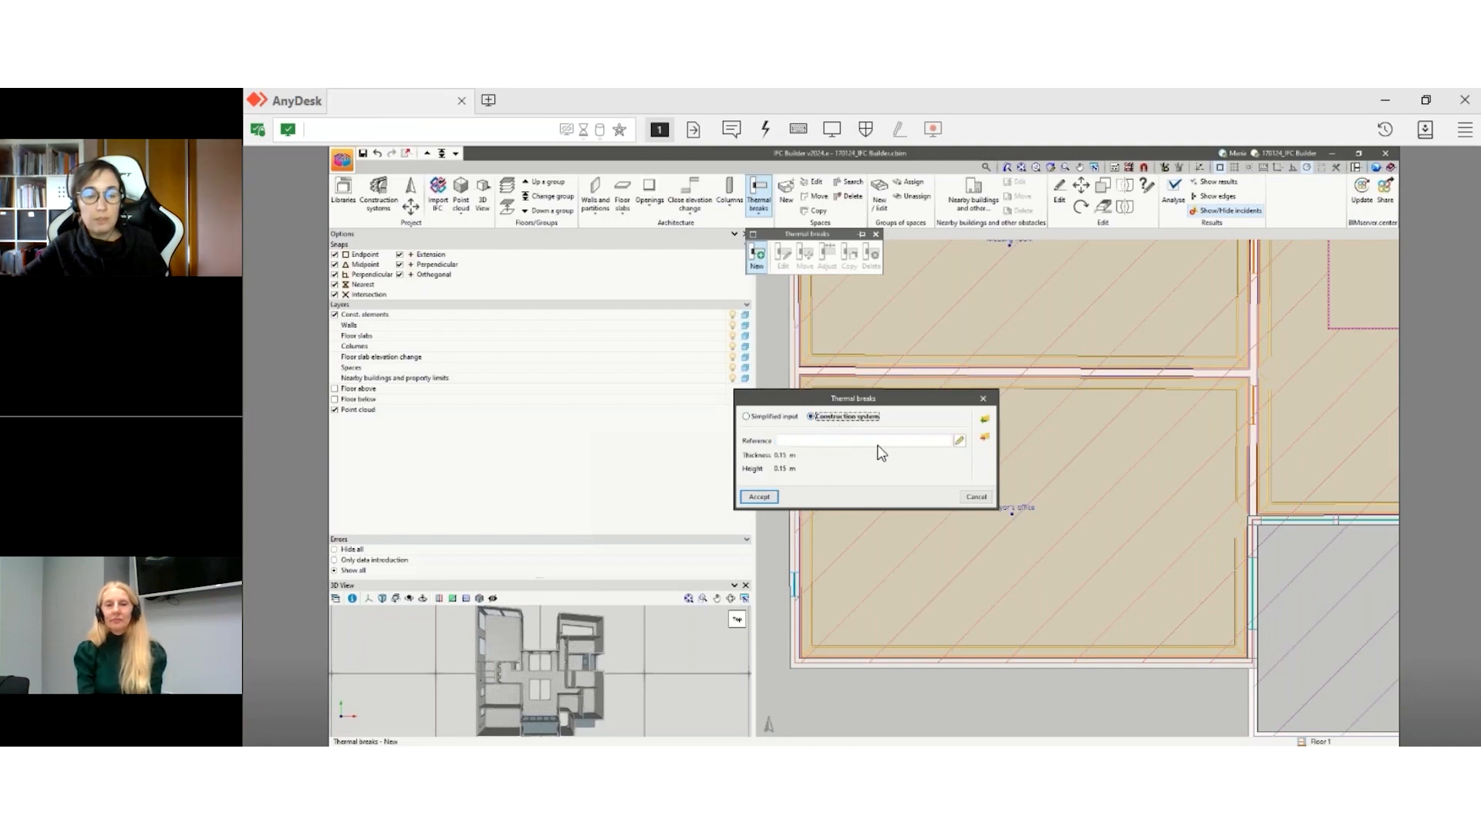
{"action": "left_click", "coordinate": [959, 441]}
{"action": "left_click", "coordinate": [549, 314]}
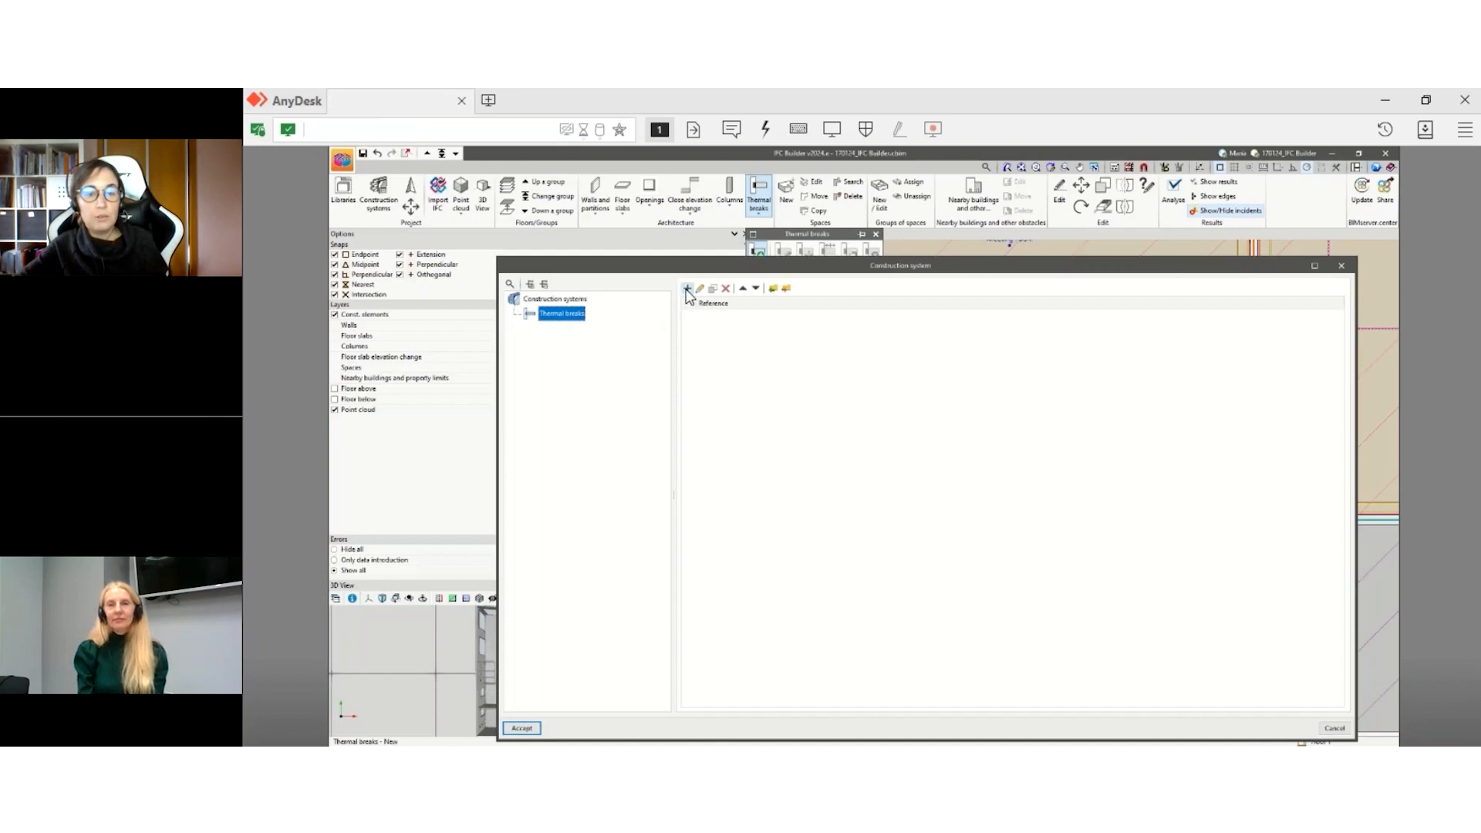
{"action": "left_click", "coordinate": [687, 289]}
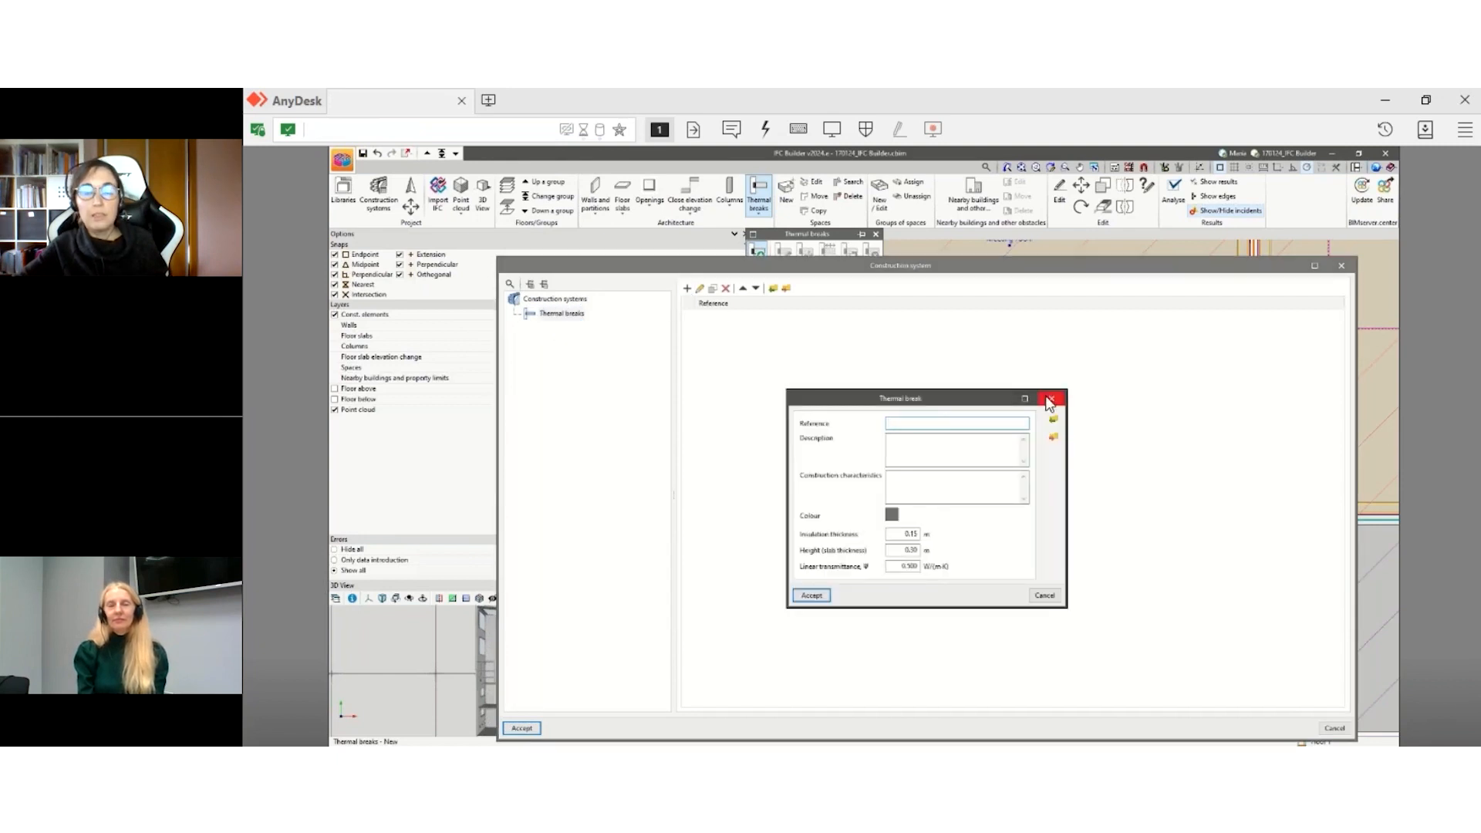
{"action": "left_click", "coordinate": [1051, 398]}
{"action": "left_click", "coordinate": [1341, 266]}
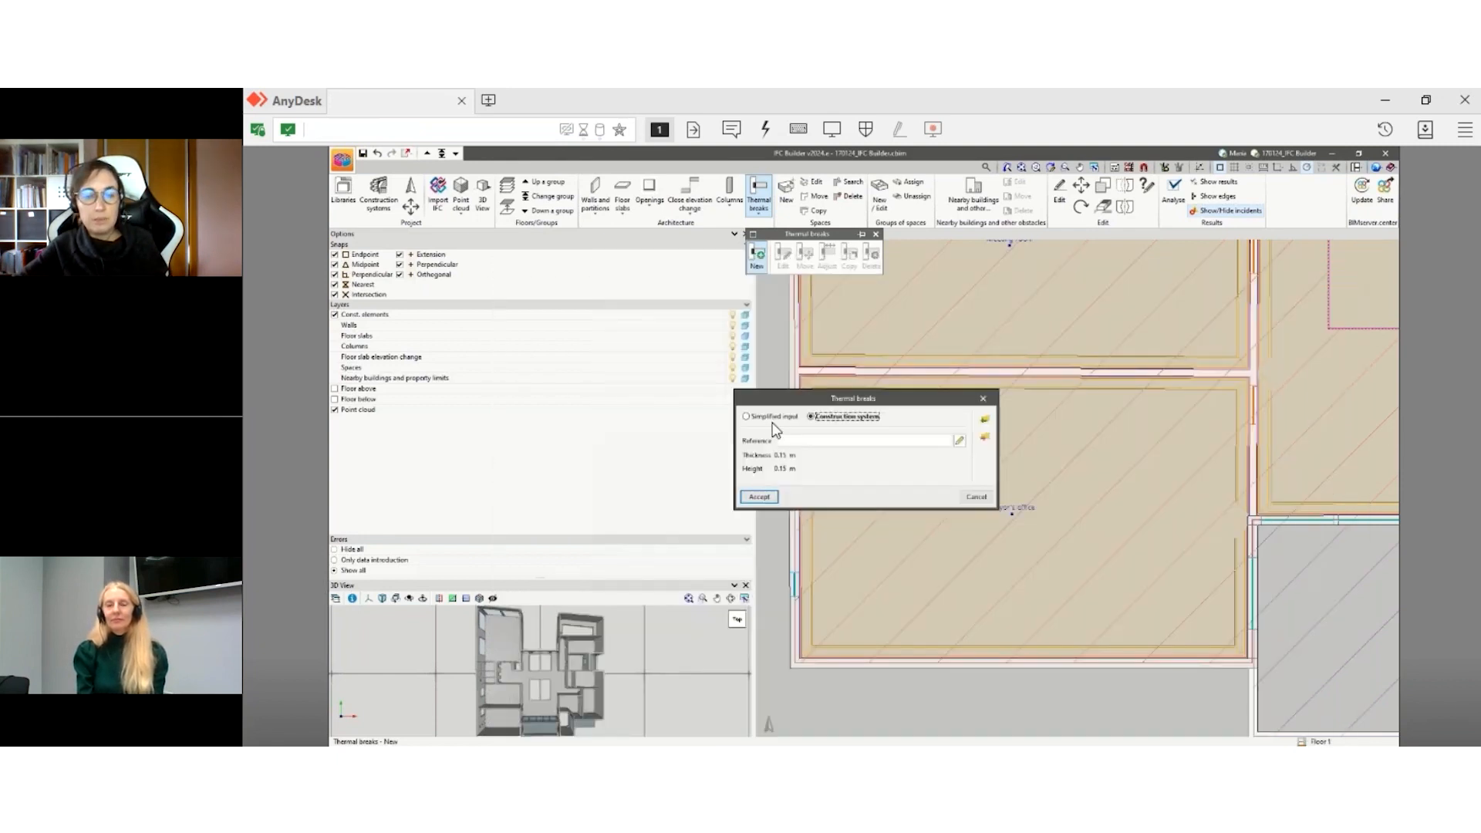
- Define the thermal break type by simplified input with the reference TB1 and accept it for placement
{"action": "left_click", "coordinate": [773, 417]}
{"action": "left_click", "coordinate": [794, 441]}
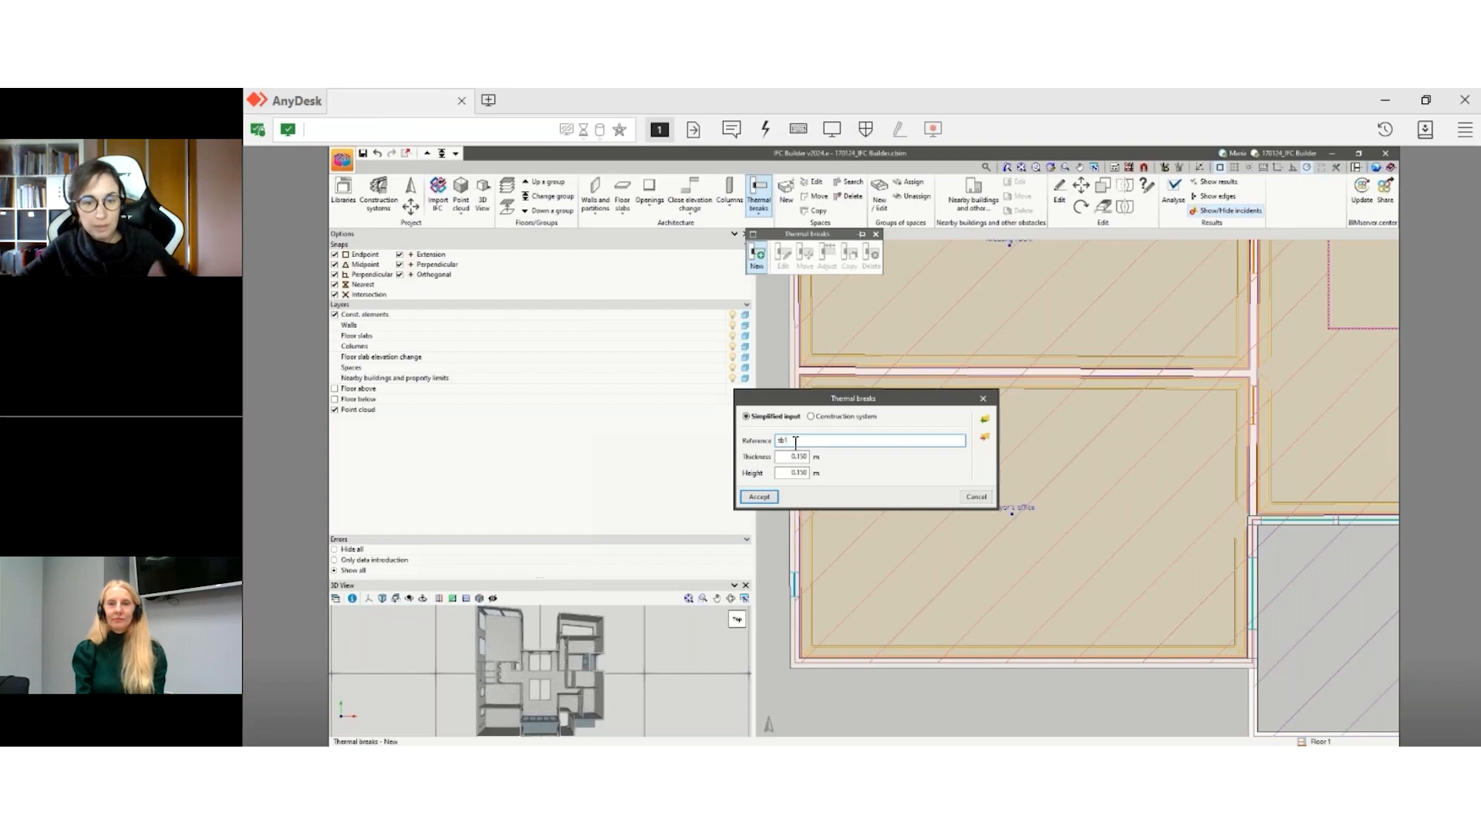
{"action": "left_click", "coordinate": [761, 498]}
{"action": "left_click", "coordinate": [831, 473]}
- Insert the TB1 thermal break along the full length of the exterior wall below the mayor's office, from corner to corner
{"action": "scroll", "coordinate": [799, 670], "scroll_direction": "up", "scroll_amount": 3}
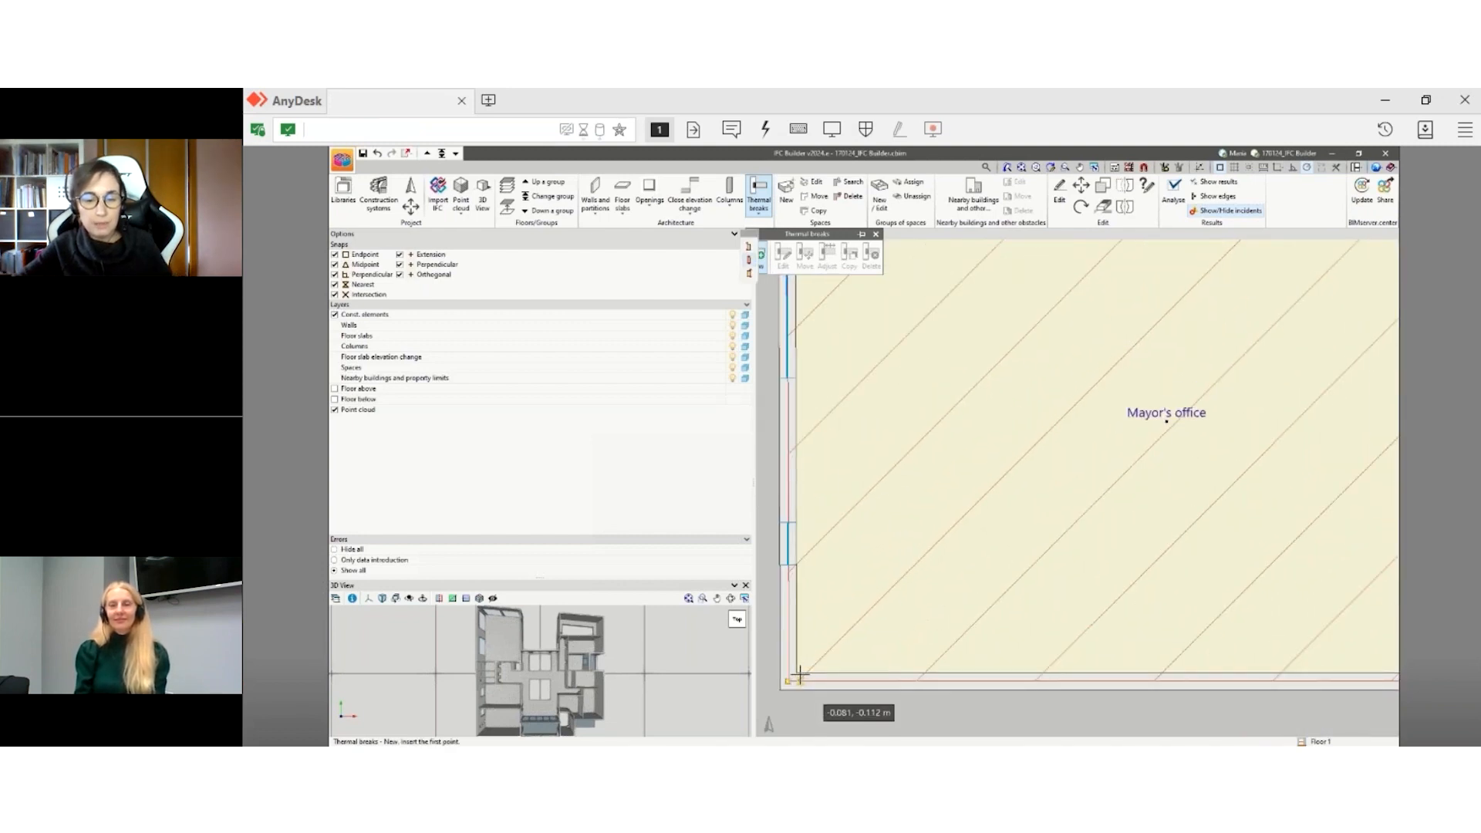
{"action": "scroll", "coordinate": [800, 674], "scroll_direction": "down", "scroll_amount": 1}
{"action": "left_click", "coordinate": [790, 679]}
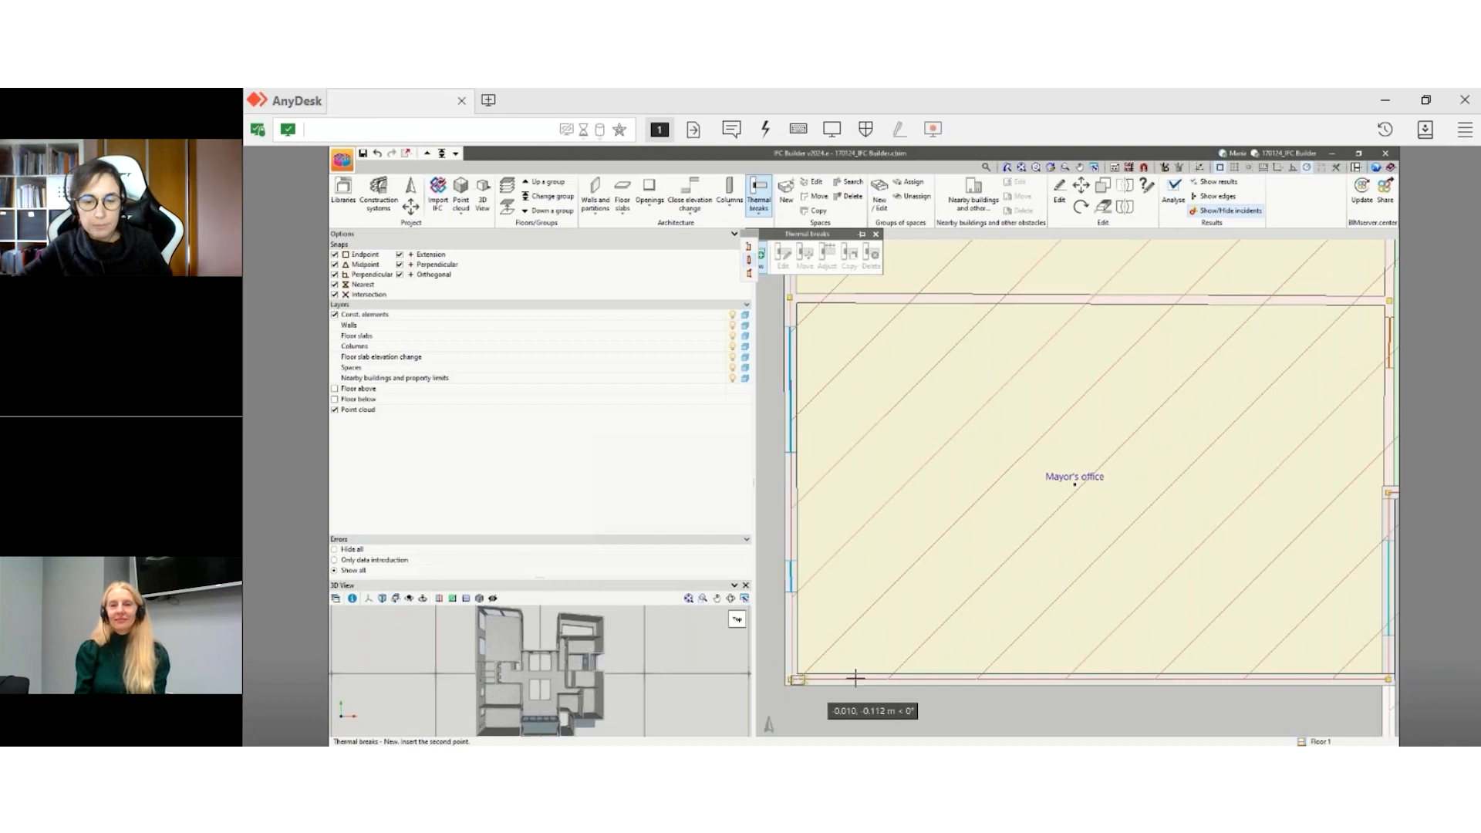
{"action": "scroll", "coordinate": [871, 678], "scroll_direction": "down", "scroll_amount": 2}
{"action": "scroll", "coordinate": [1174, 672], "scroll_direction": "up", "scroll_amount": 2}
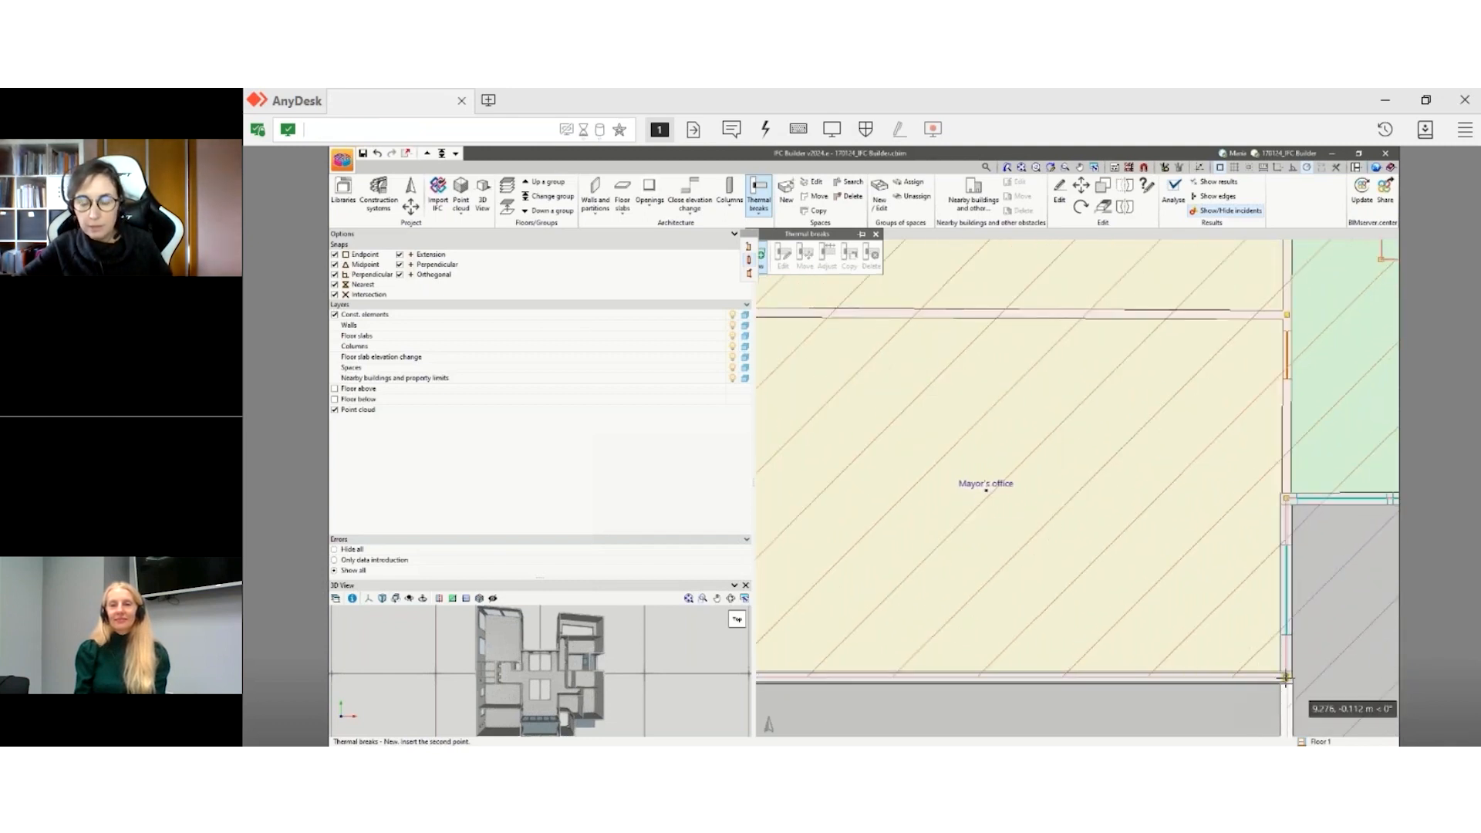
{"action": "left_click", "coordinate": [1284, 677]}
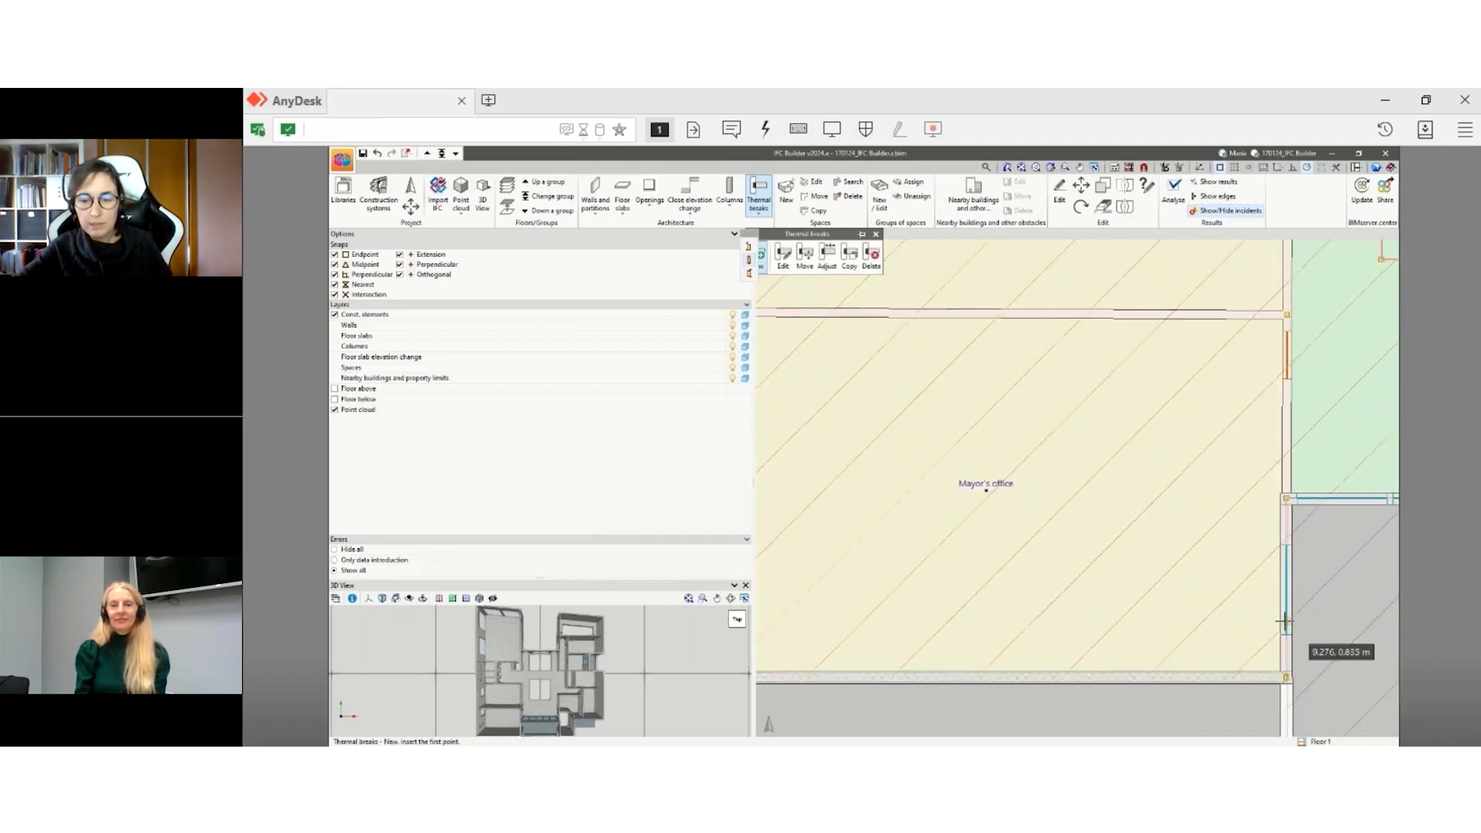
- Open the inserted thermal break for editing, view its type definition and leave it without changes
{"action": "scroll", "coordinate": [1284, 619], "scroll_direction": "down", "scroll_amount": 1}
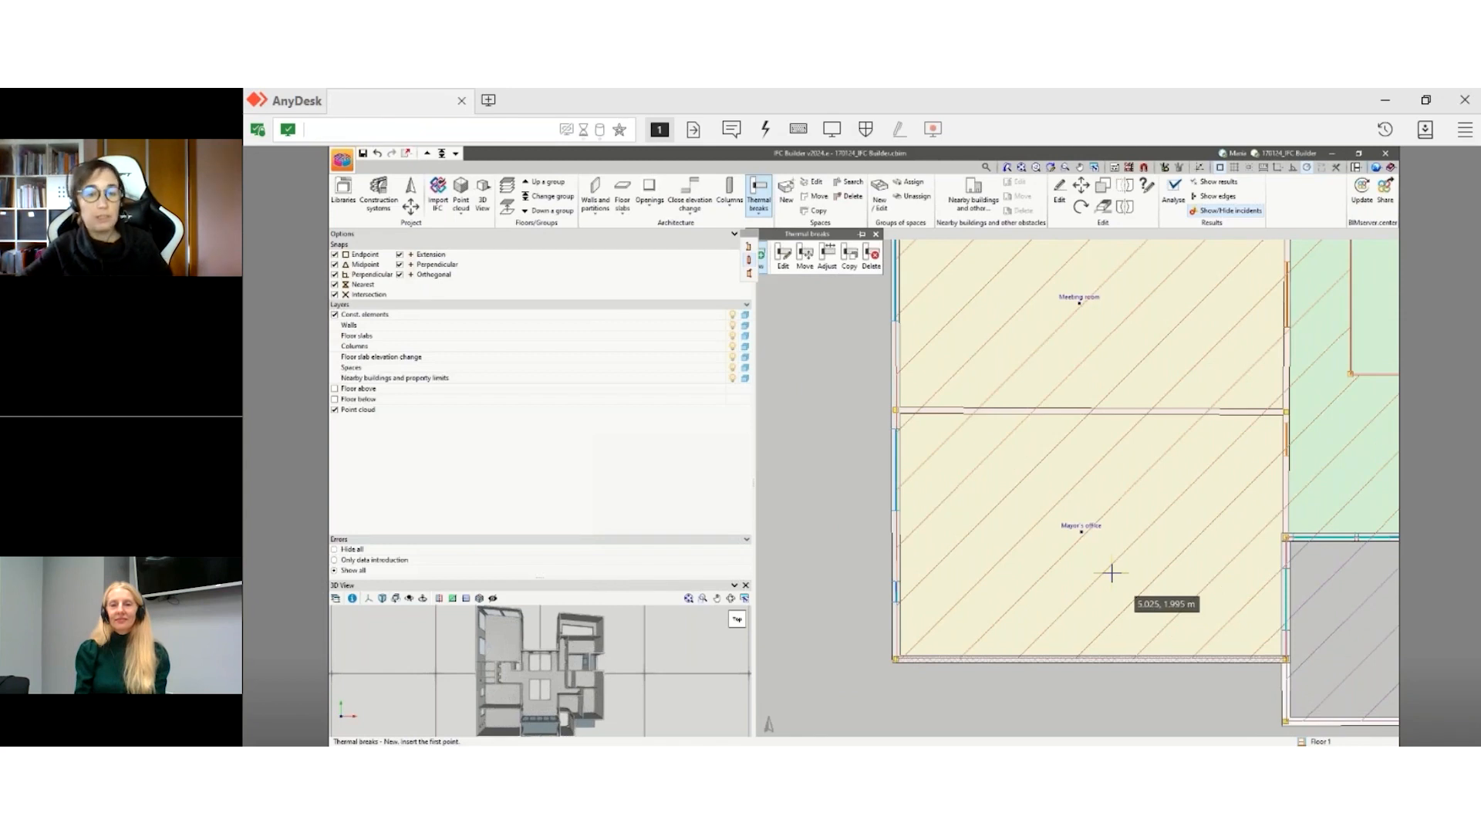
{"action": "scroll", "coordinate": [1111, 572], "scroll_direction": "up", "scroll_amount": 1}
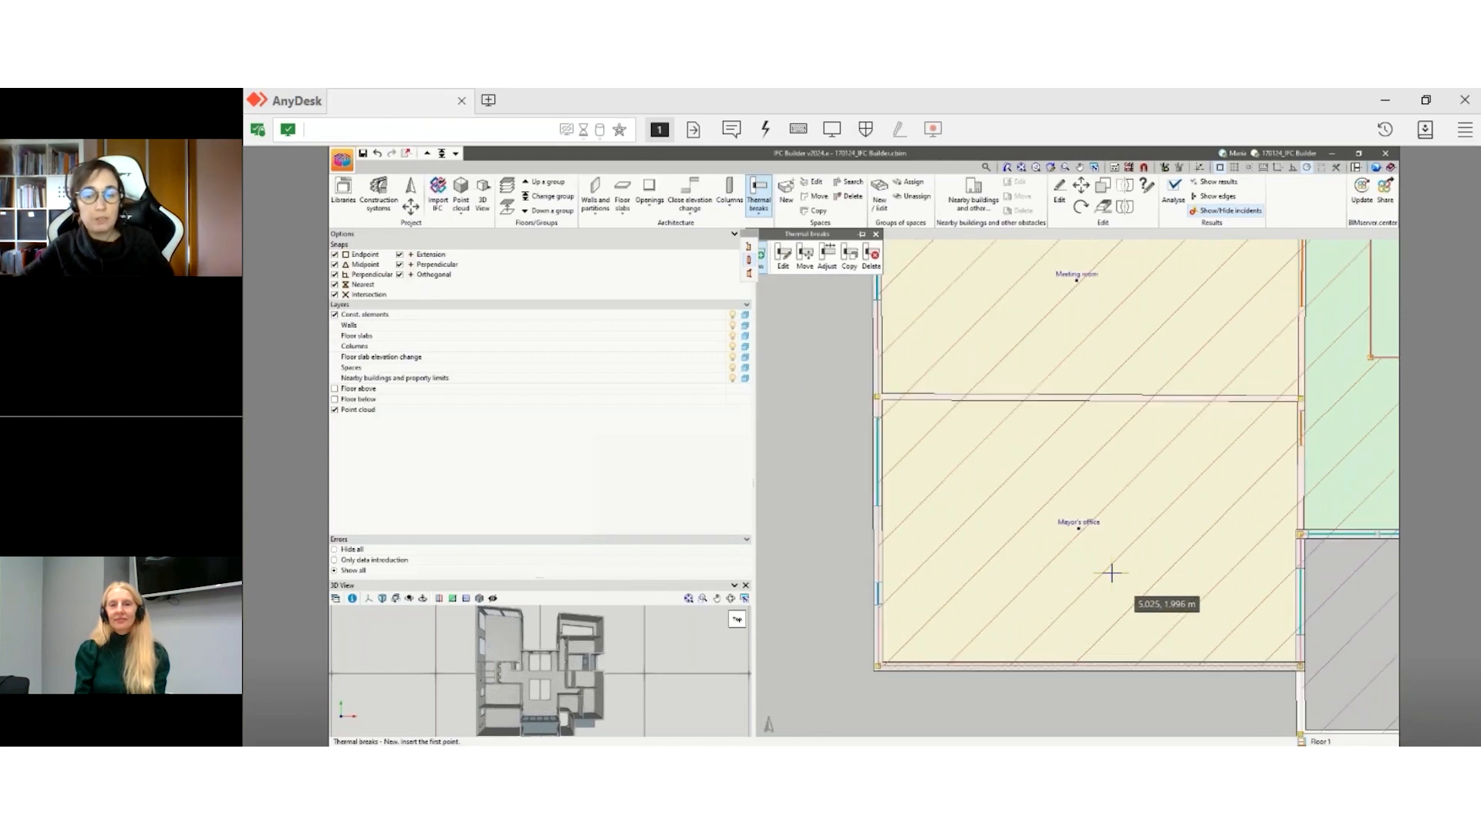
{"action": "scroll", "coordinate": [1112, 572], "scroll_direction": "up", "scroll_amount": 1}
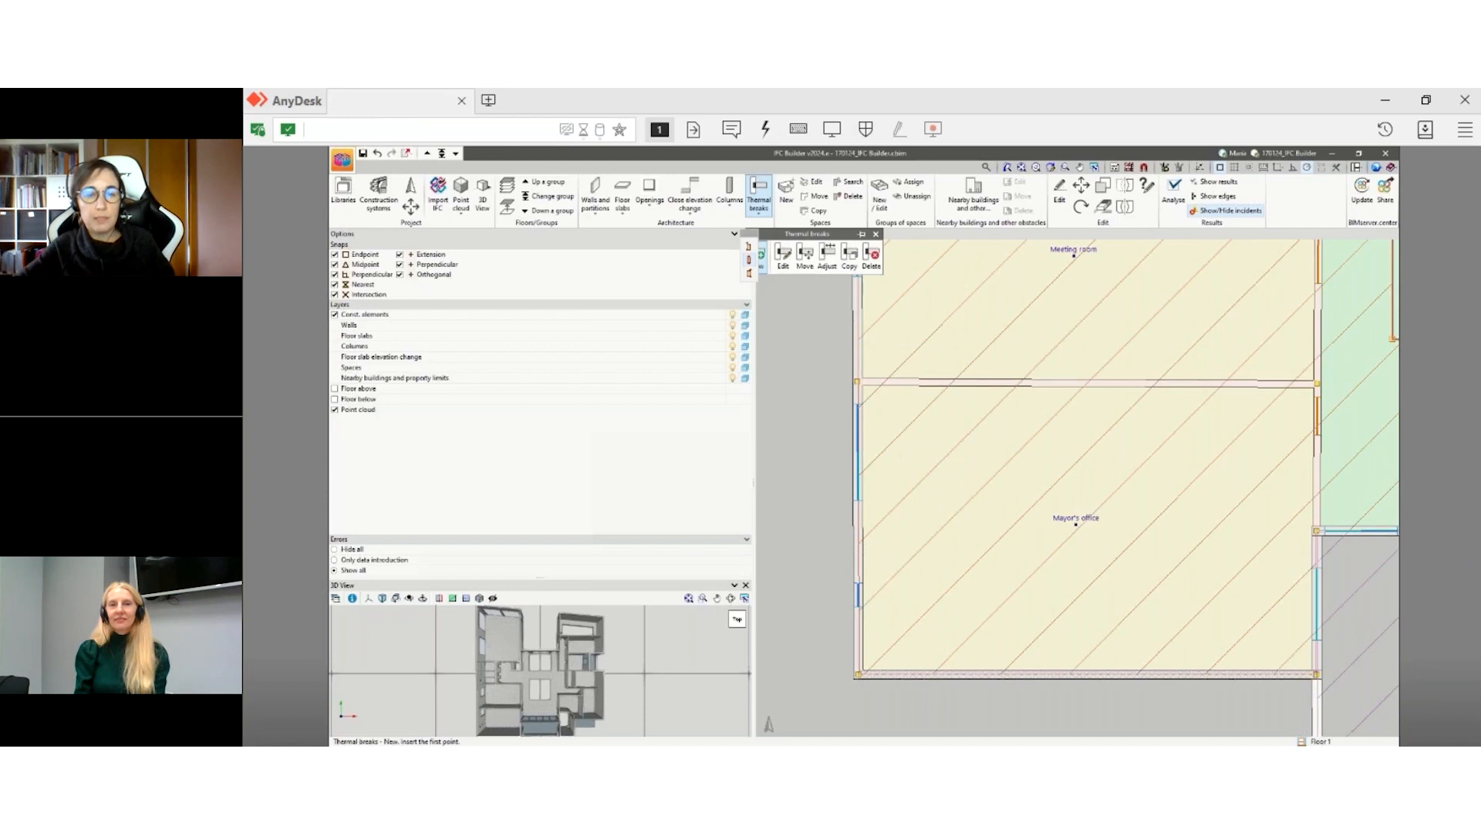
{"action": "left_click", "coordinate": [788, 257]}
{"action": "left_click", "coordinate": [937, 674]}
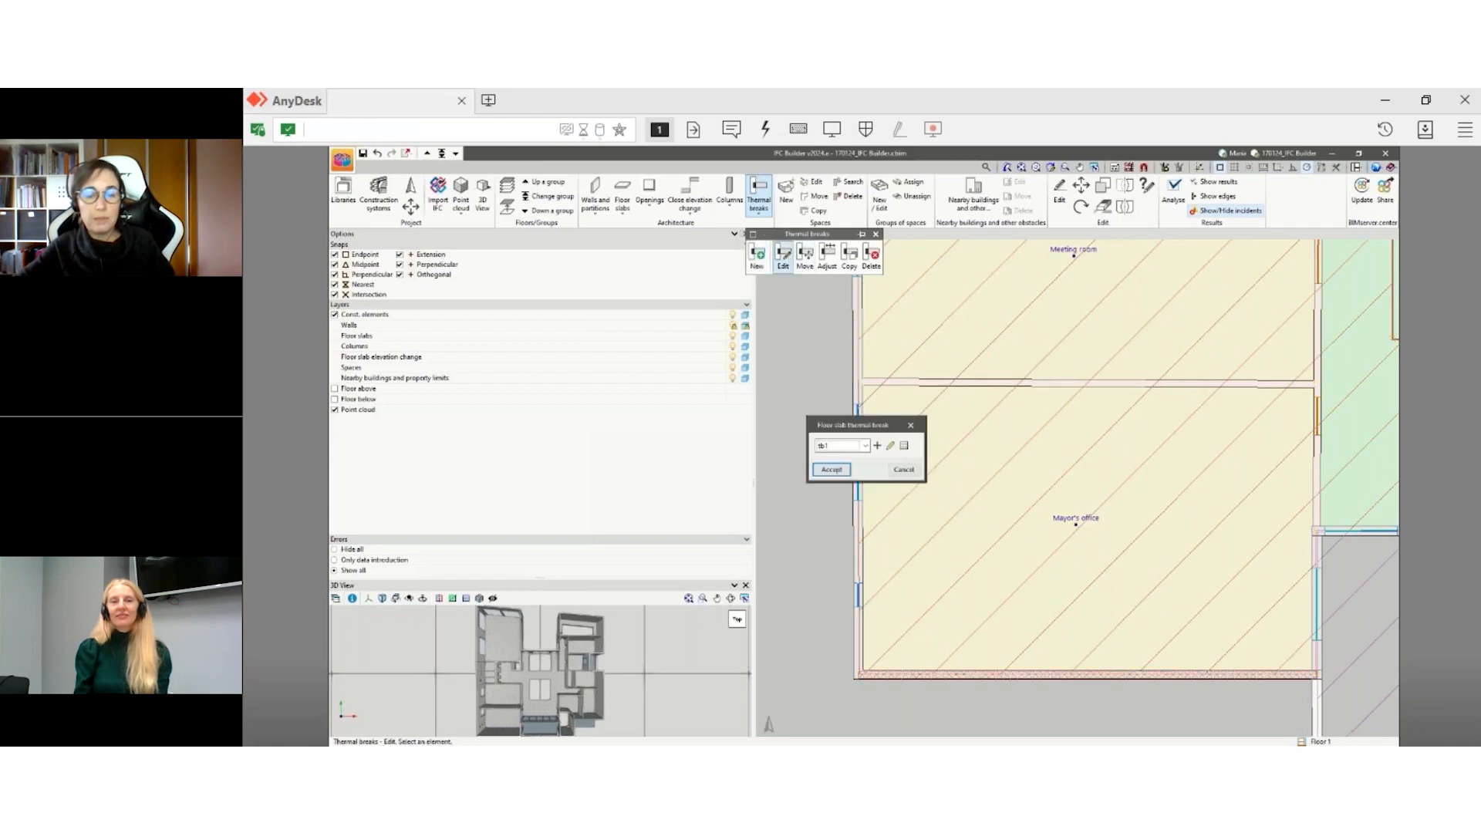
{"action": "left_click", "coordinate": [891, 446]}
{"action": "left_click", "coordinate": [980, 407]}
{"action": "left_click", "coordinate": [916, 425]}
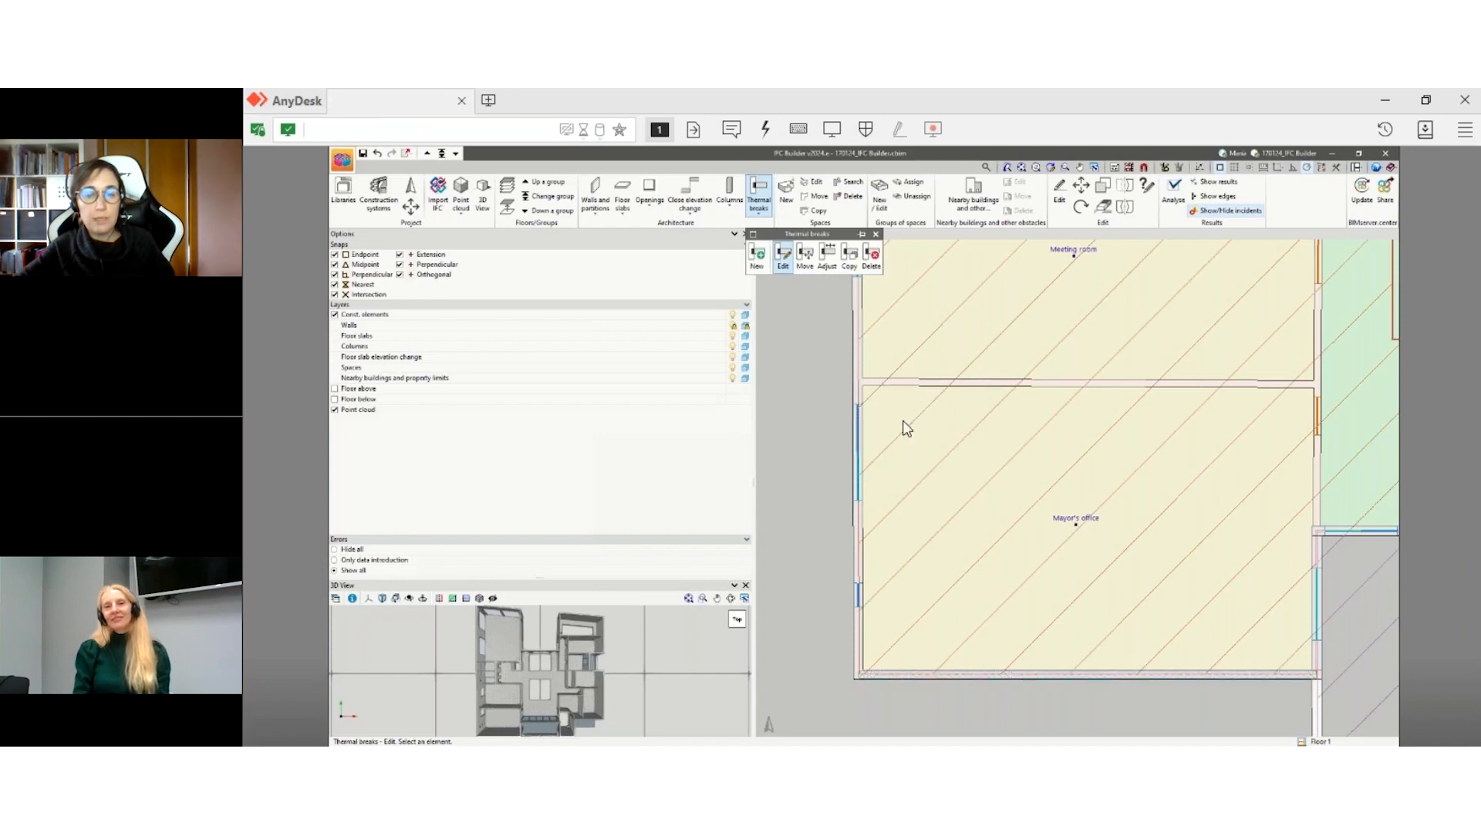
- Move the thermal break's west end inward along the wall to shorten it, and inspect the new end closely
{"action": "left_click", "coordinate": [804, 255]}
{"action": "scroll", "coordinate": [987, 738], "scroll_direction": "up", "scroll_amount": 1}
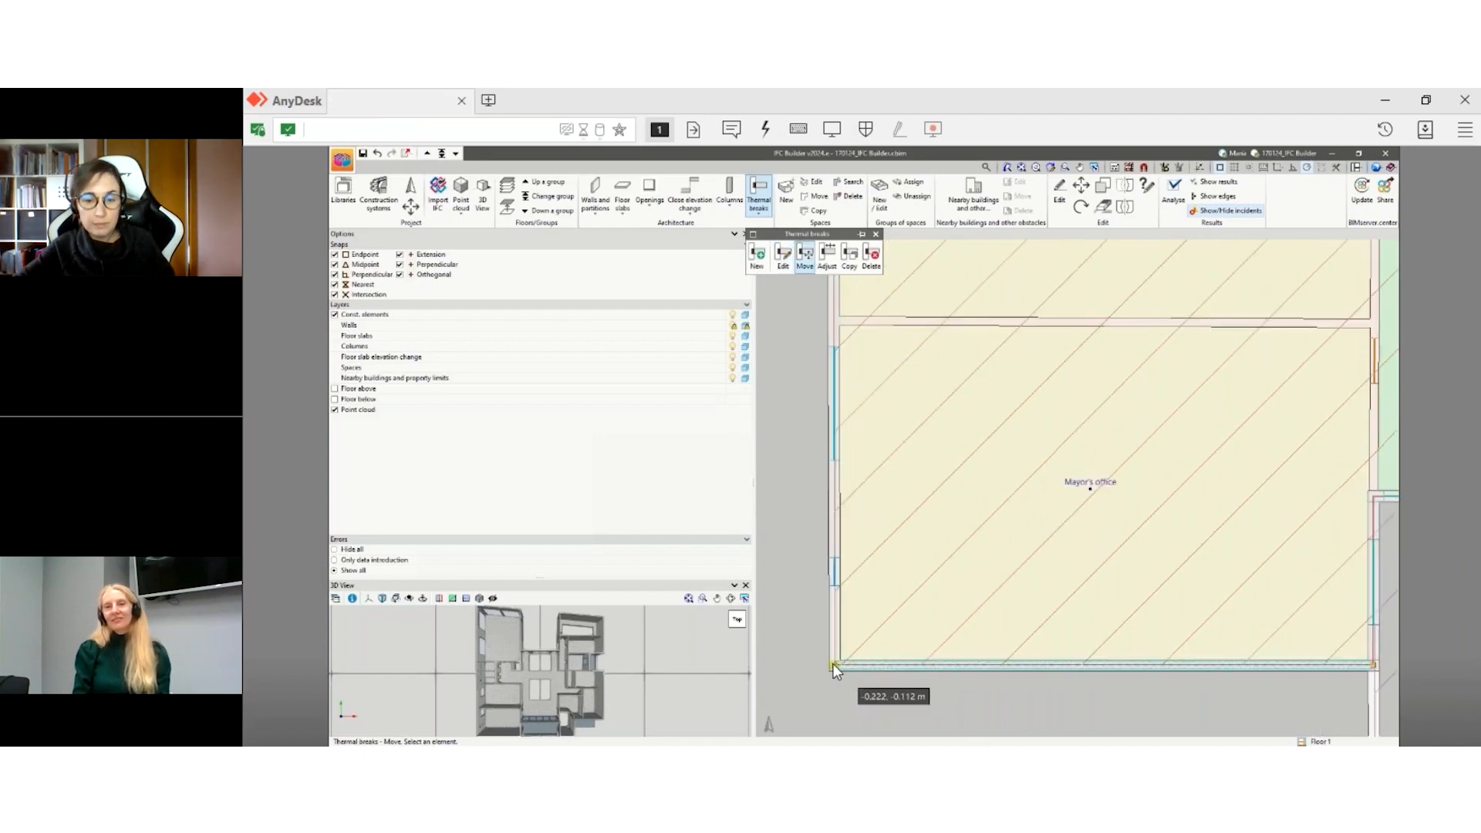
{"action": "scroll", "coordinate": [925, 664], "scroll_direction": "up", "scroll_amount": 5}
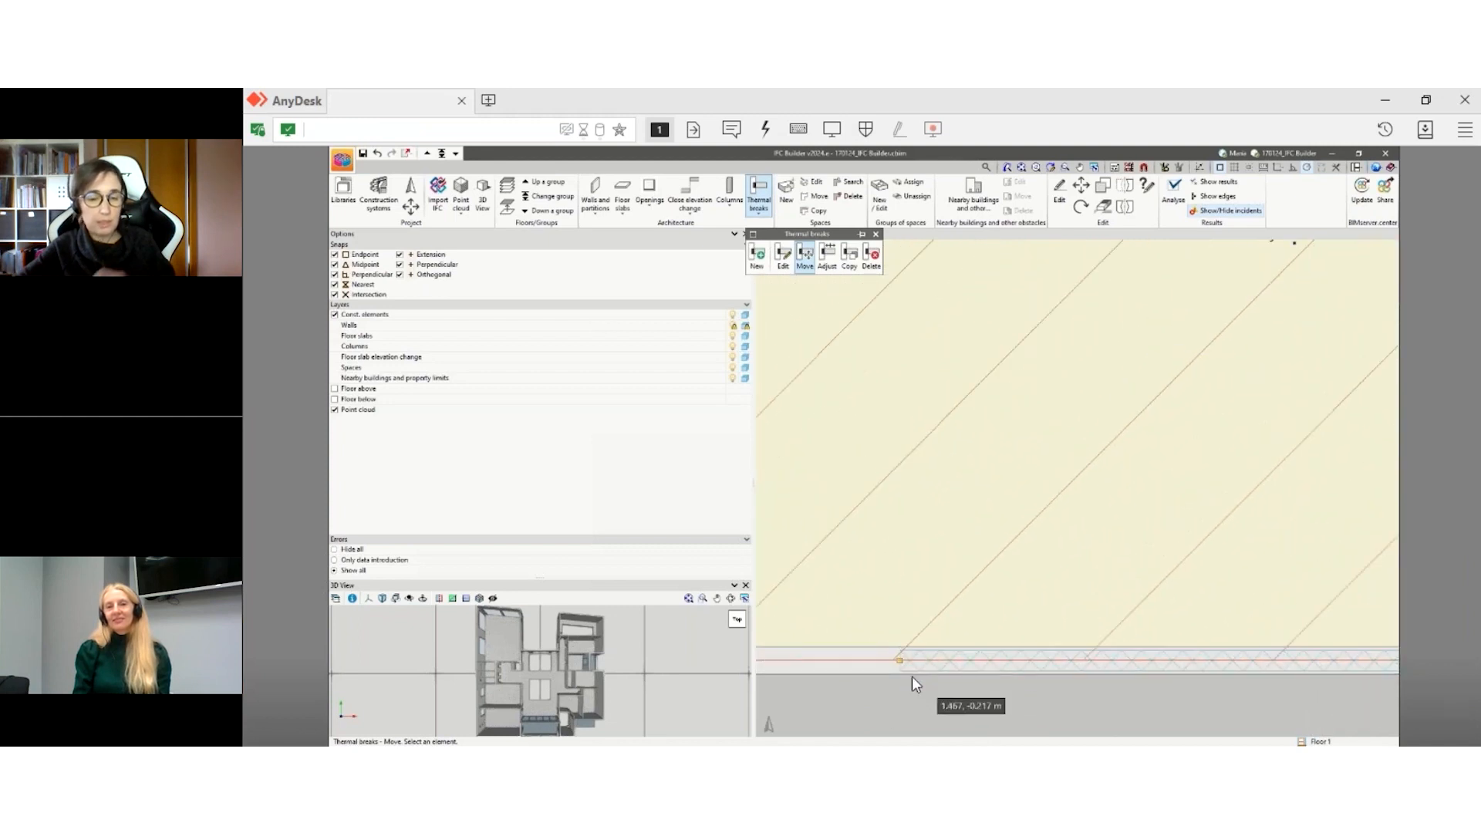
{"action": "scroll", "coordinate": [913, 677], "scroll_direction": "up", "scroll_amount": 4}
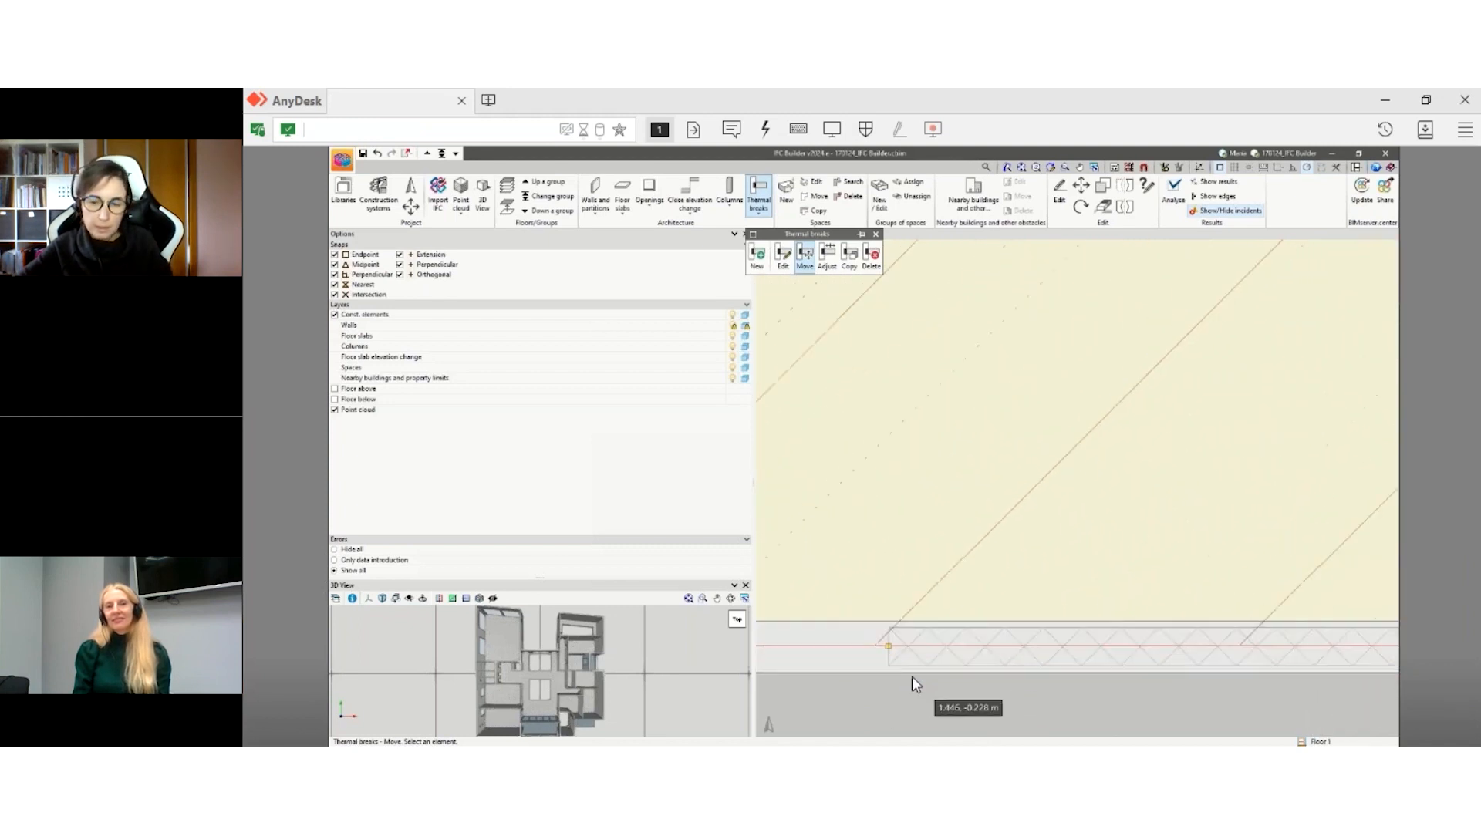
{"action": "scroll", "coordinate": [869, 645], "scroll_direction": "down", "scroll_amount": 3}
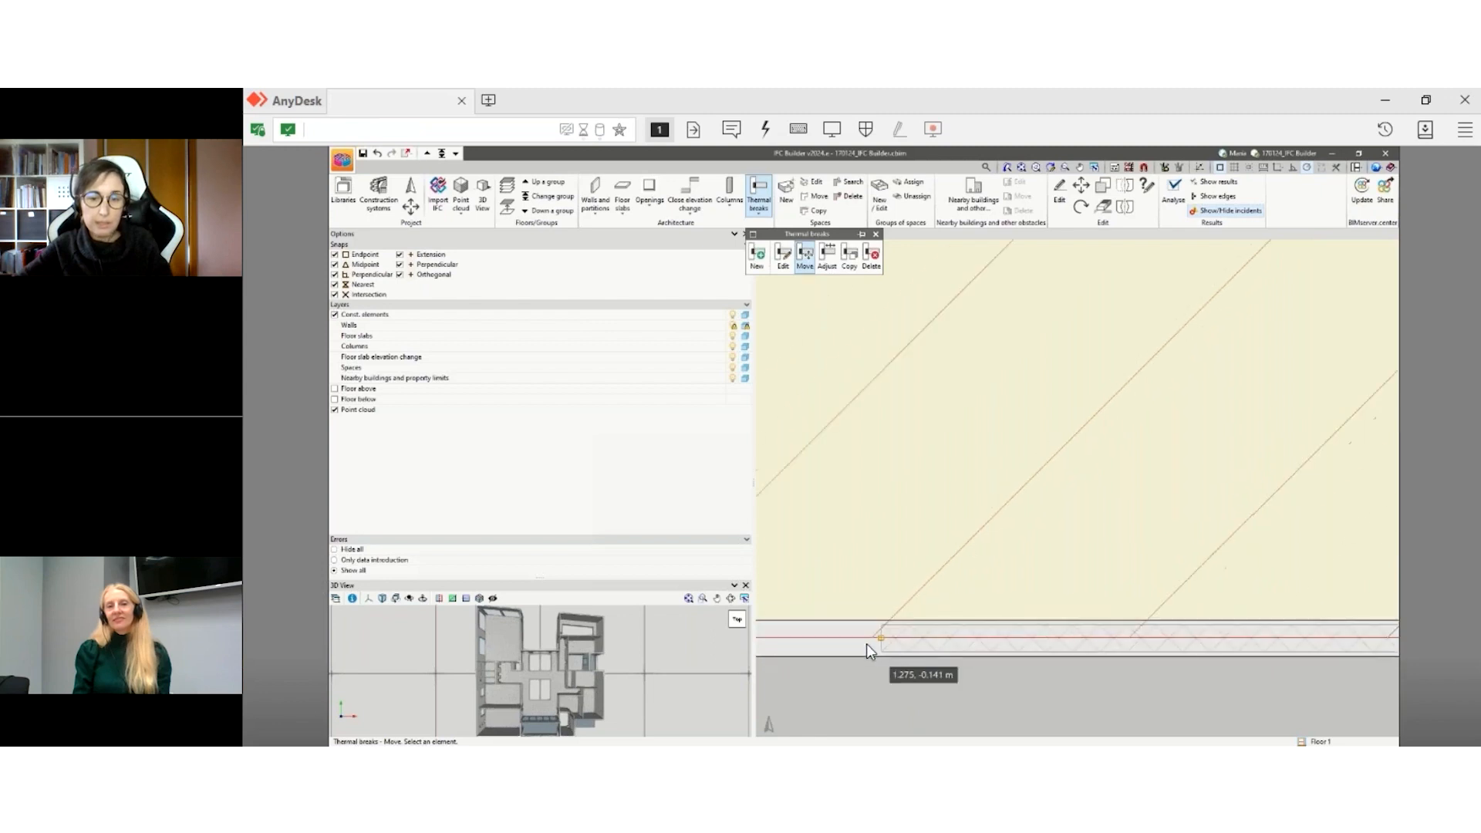
- Delete the thermal break from the wall below the mayor's office and save the job
{"action": "left_click", "coordinate": [871, 256]}
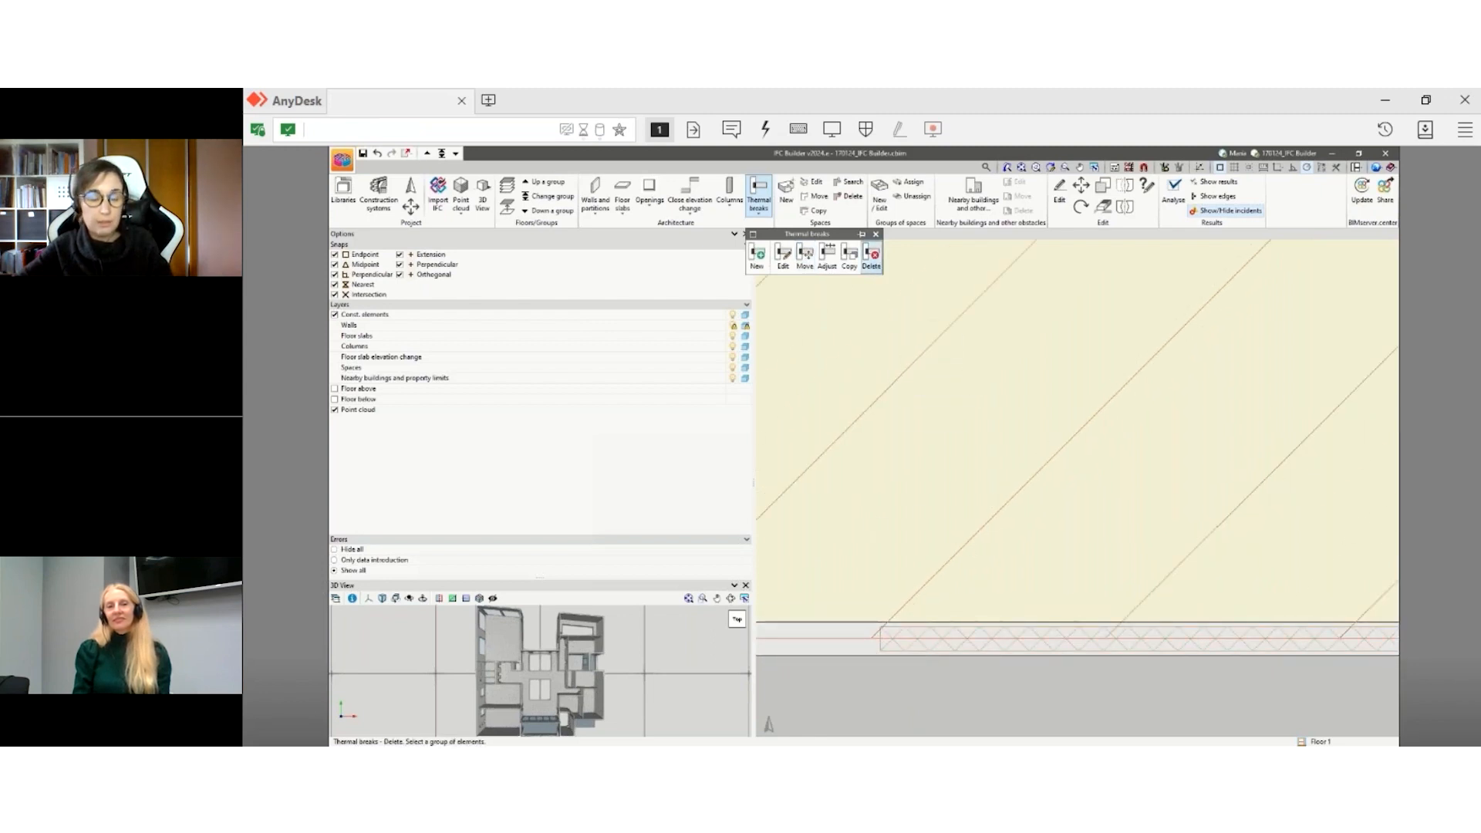
{"action": "right_click", "coordinate": [916, 640]}
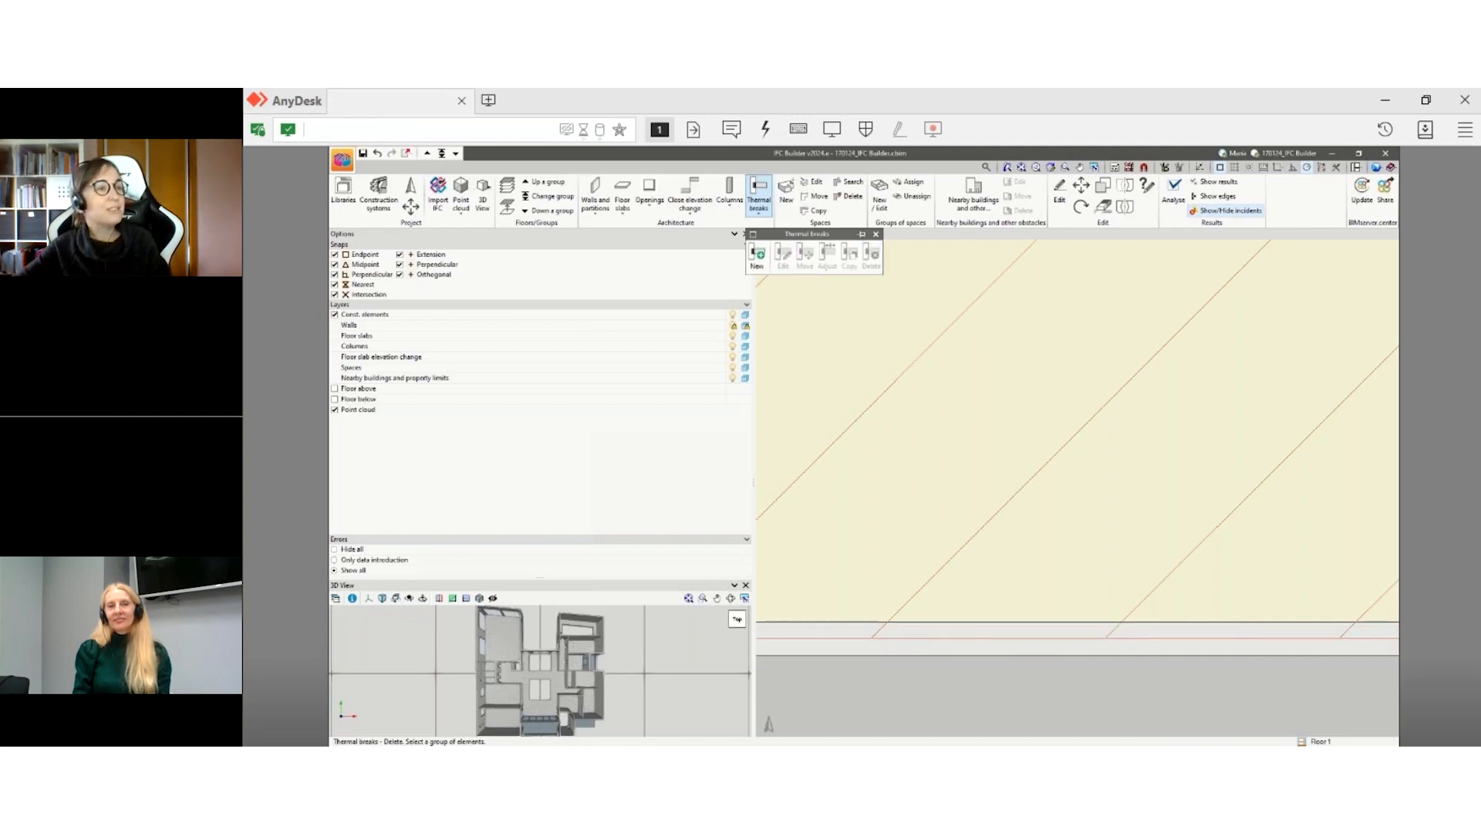
{"action": "scroll", "coordinate": [912, 637], "scroll_direction": "down", "scroll_amount": 3}
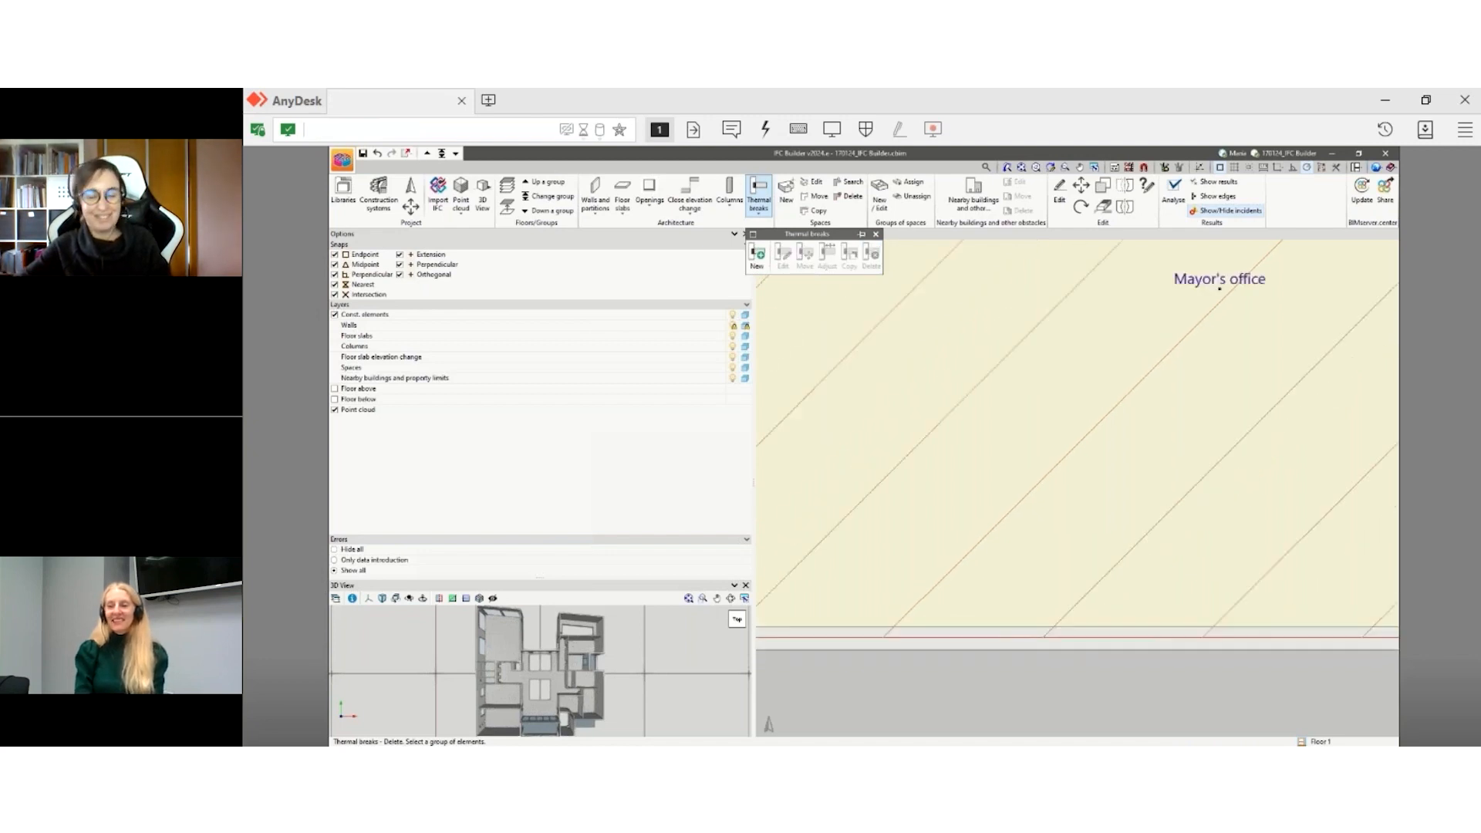
{"action": "scroll", "coordinate": [902, 644], "scroll_direction": "down", "scroll_amount": 2}
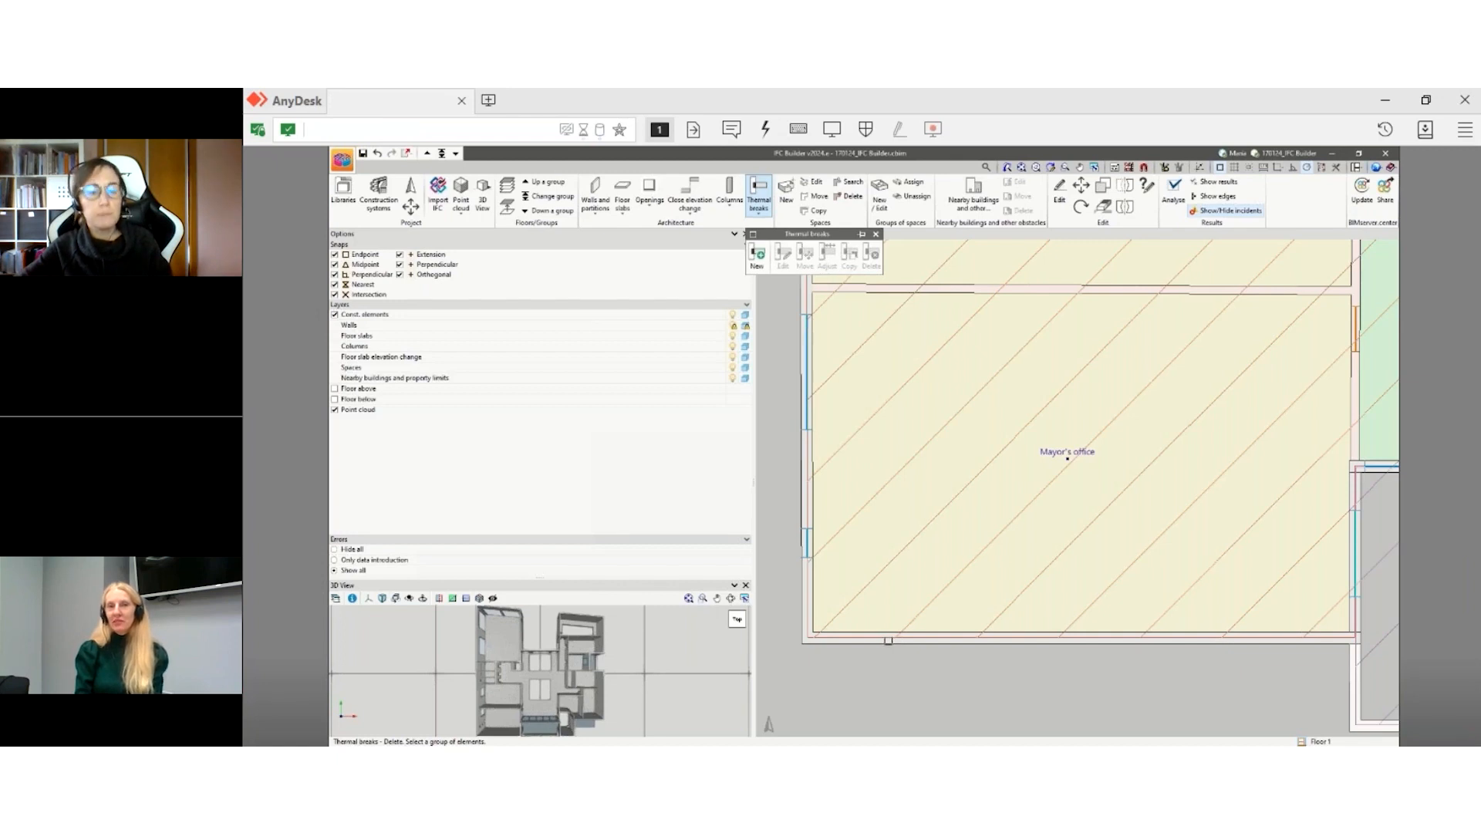
{"action": "scroll", "coordinate": [832, 678], "scroll_direction": "down", "scroll_amount": 2}
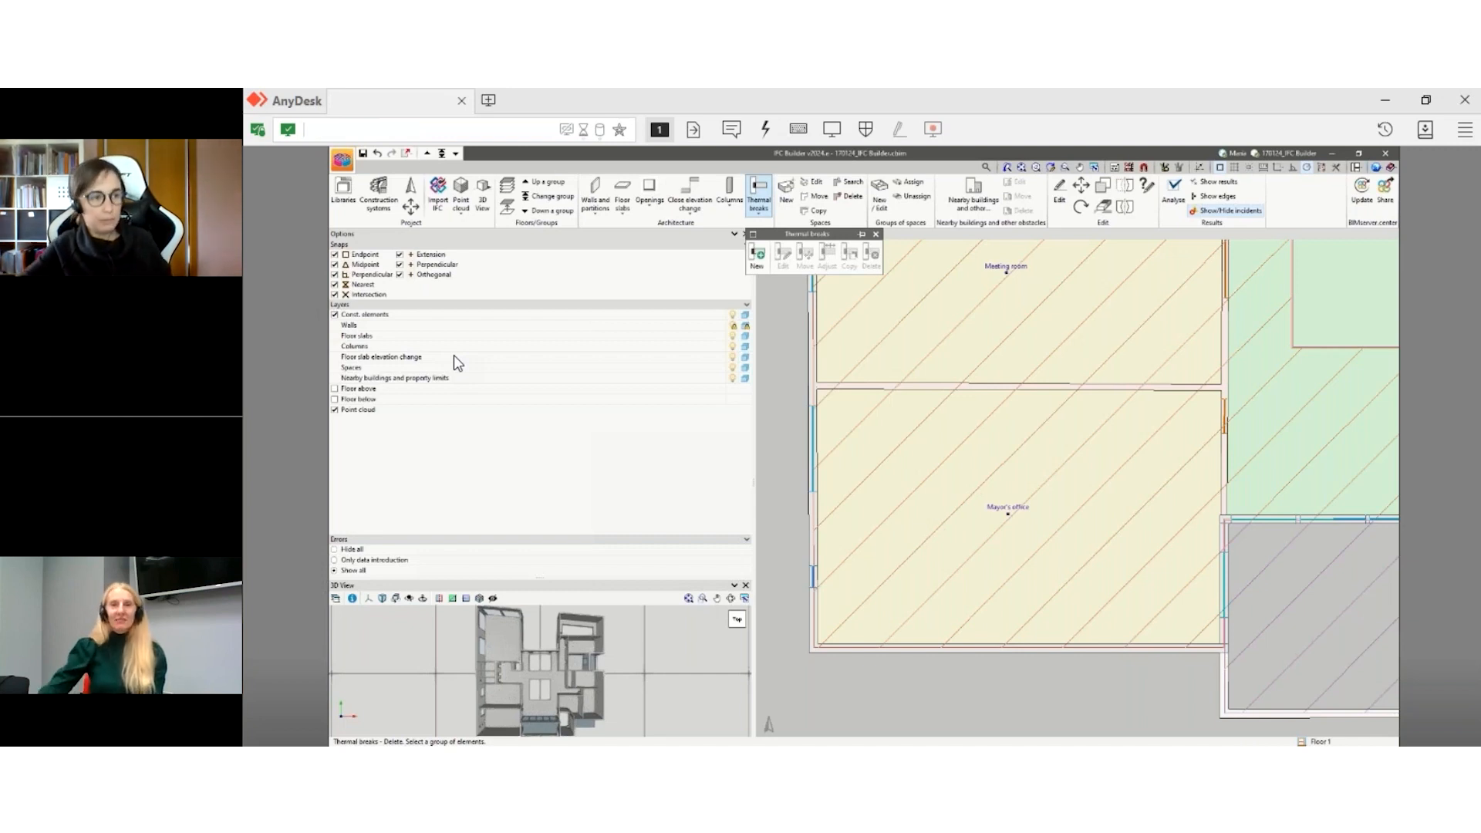
{"action": "left_click", "coordinate": [363, 154]}
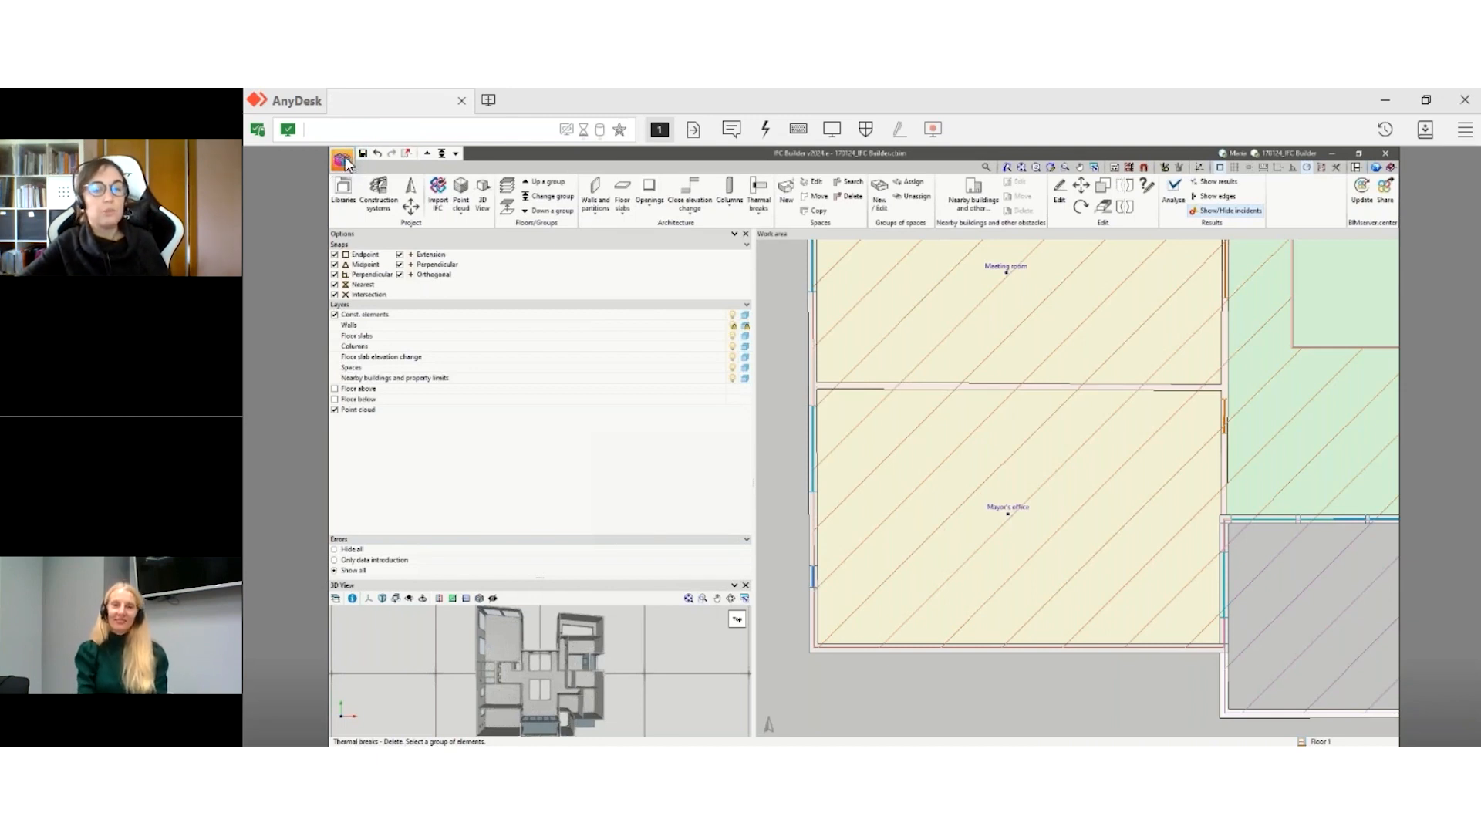
- Start a new job and set its file to FromTemplate in the folder 170124_IFC Builders latest enhancements and new interface
{"action": "left_click", "coordinate": [344, 162]}
{"action": "left_click", "coordinate": [390, 187]}
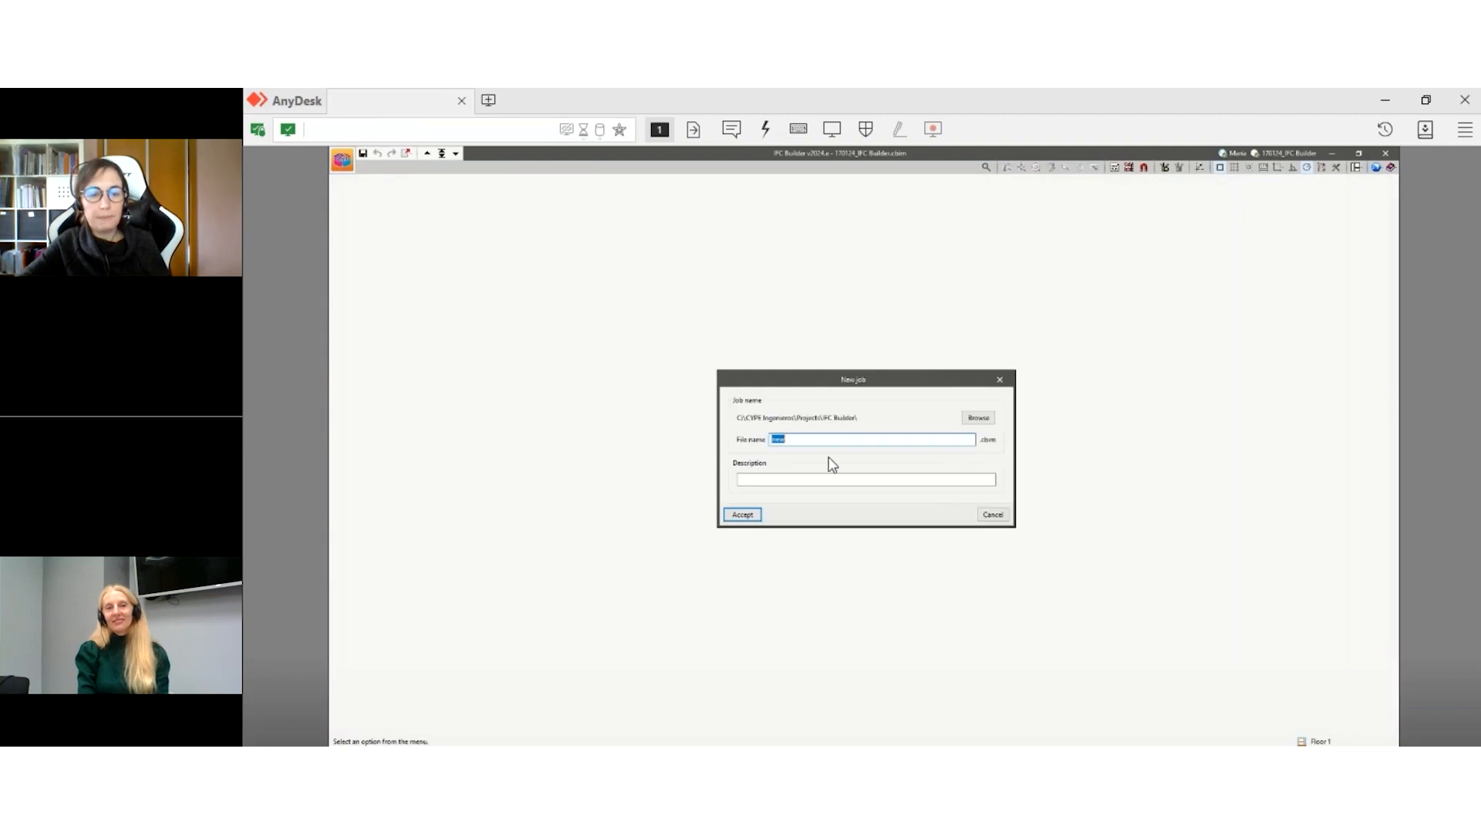
{"action": "left_click", "coordinate": [977, 418]}
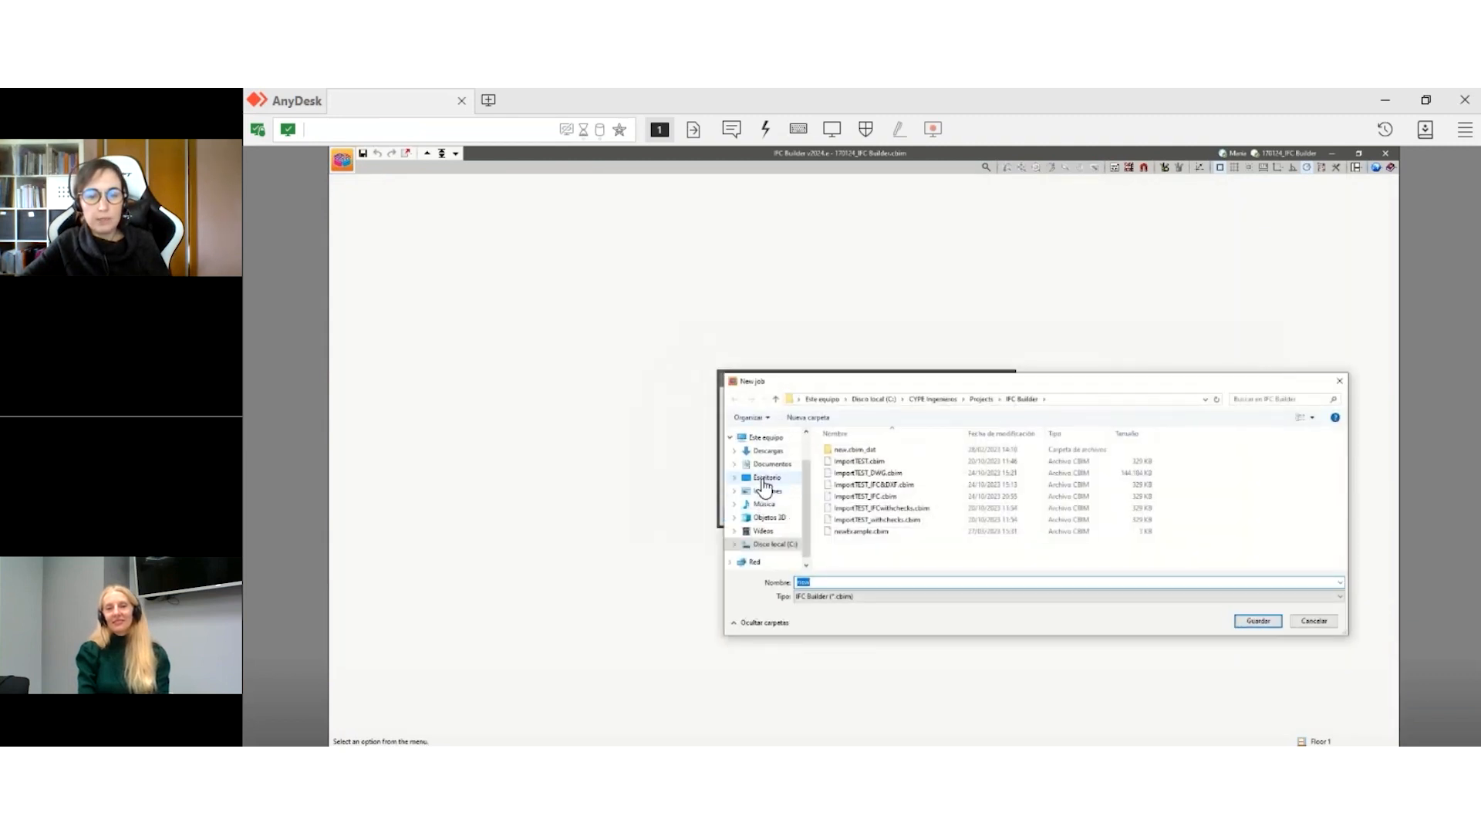
{"action": "left_click", "coordinate": [765, 480]}
{"action": "double_click", "coordinate": [869, 529]}
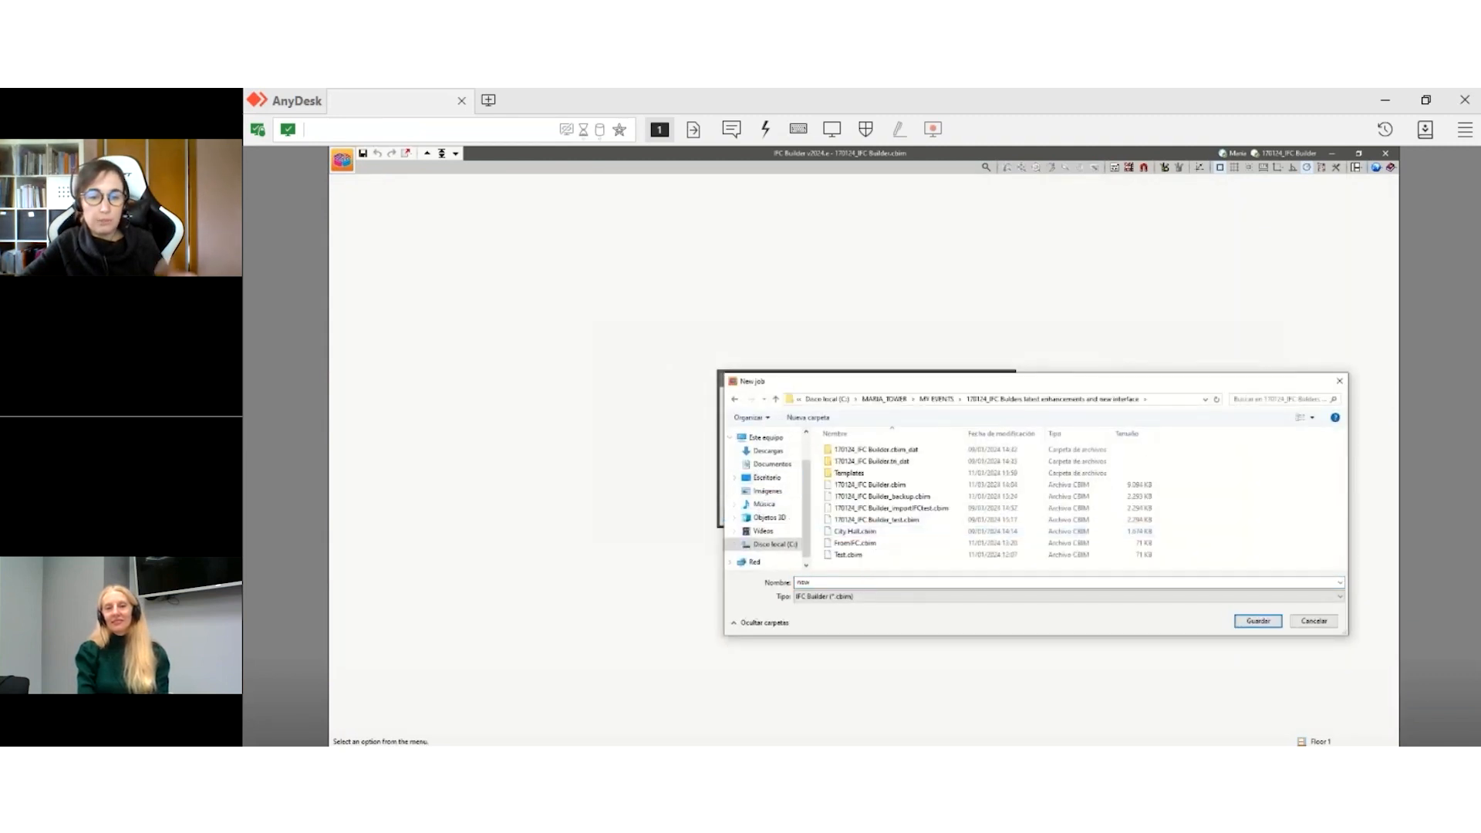
{"action": "double_click", "coordinate": [833, 584]}
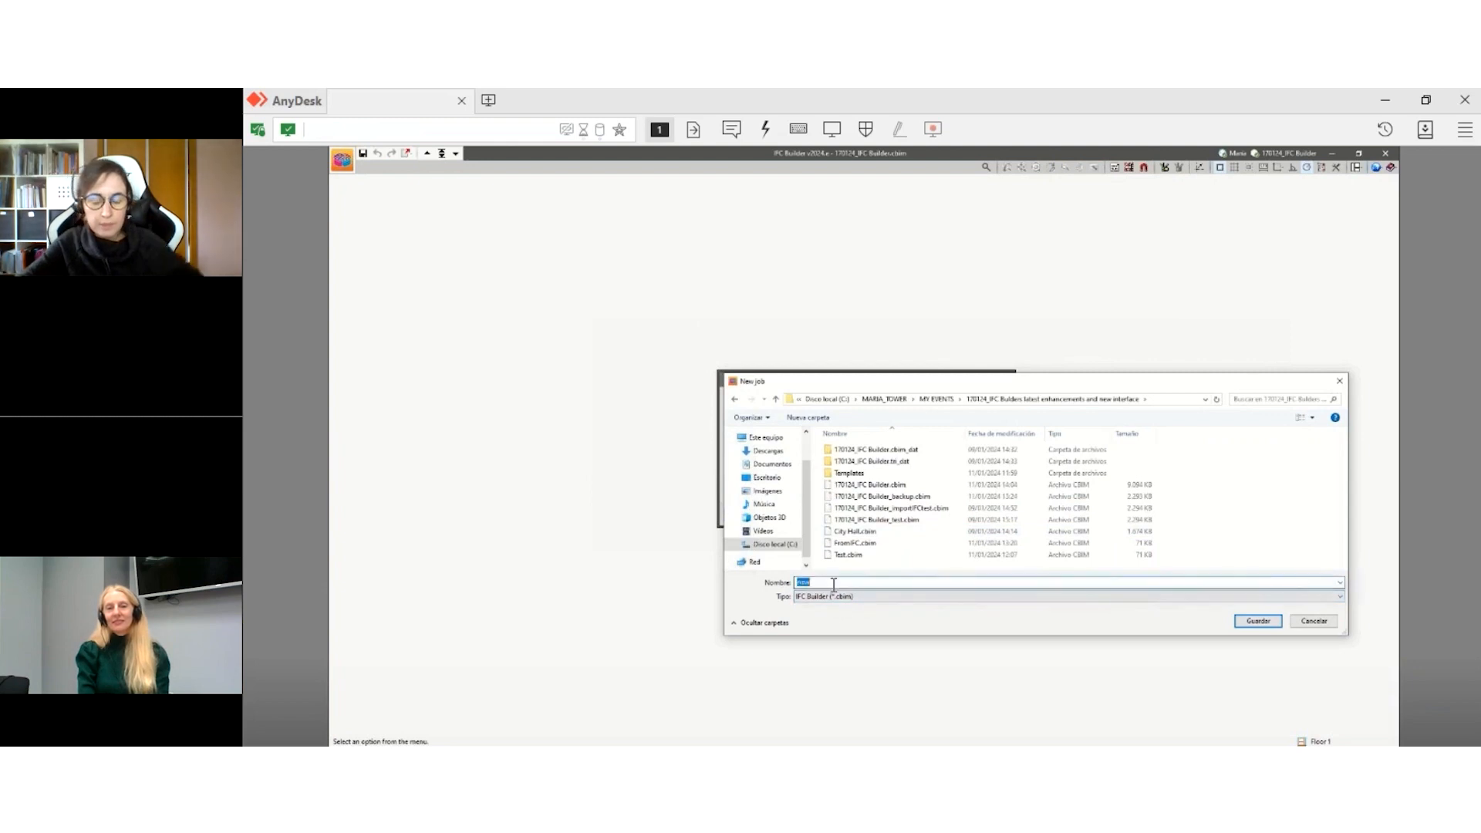
{"action": "type", "text": "From1"}
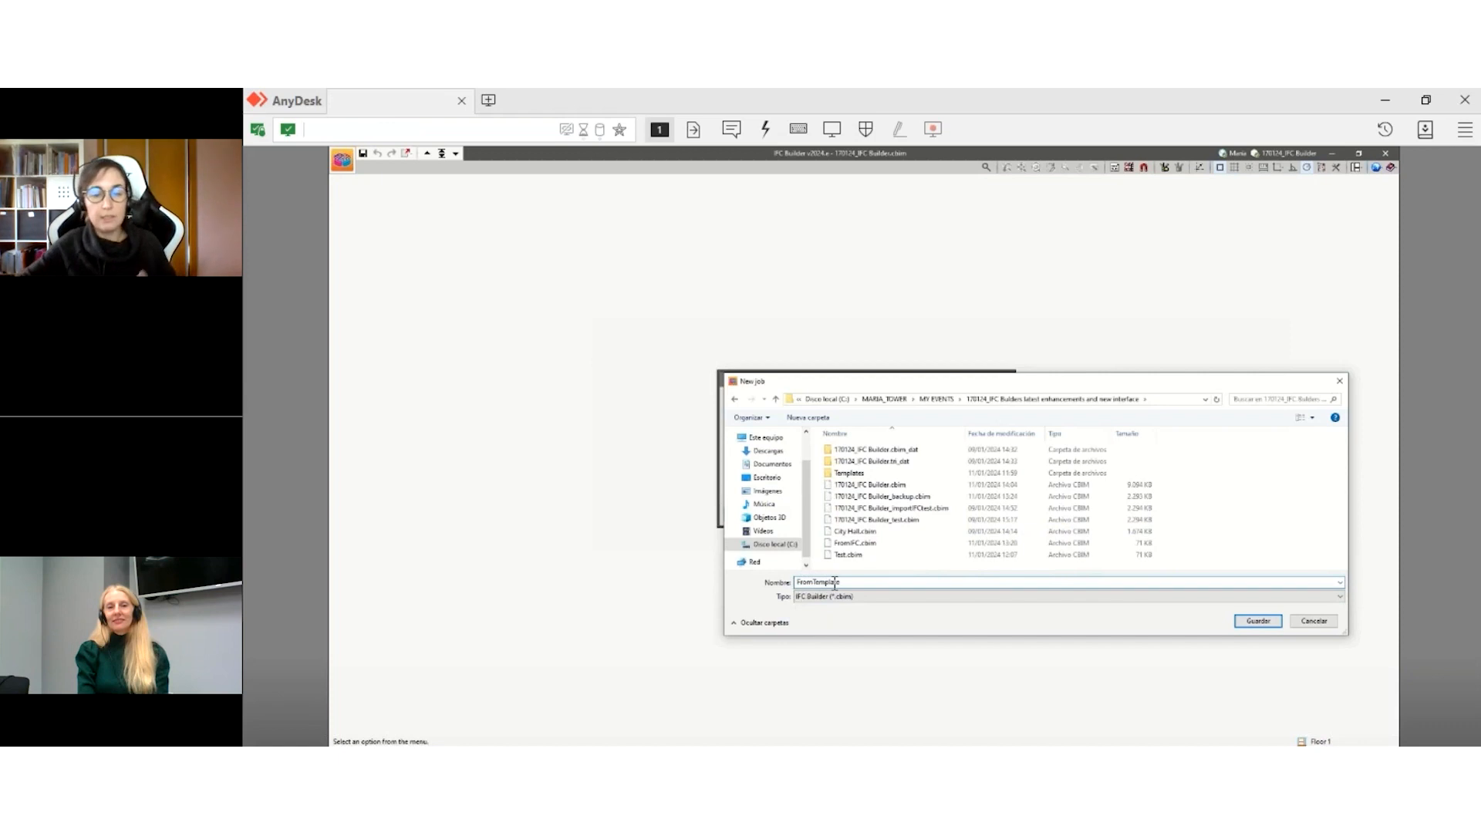
{"action": "left_click", "coordinate": [1255, 621]}
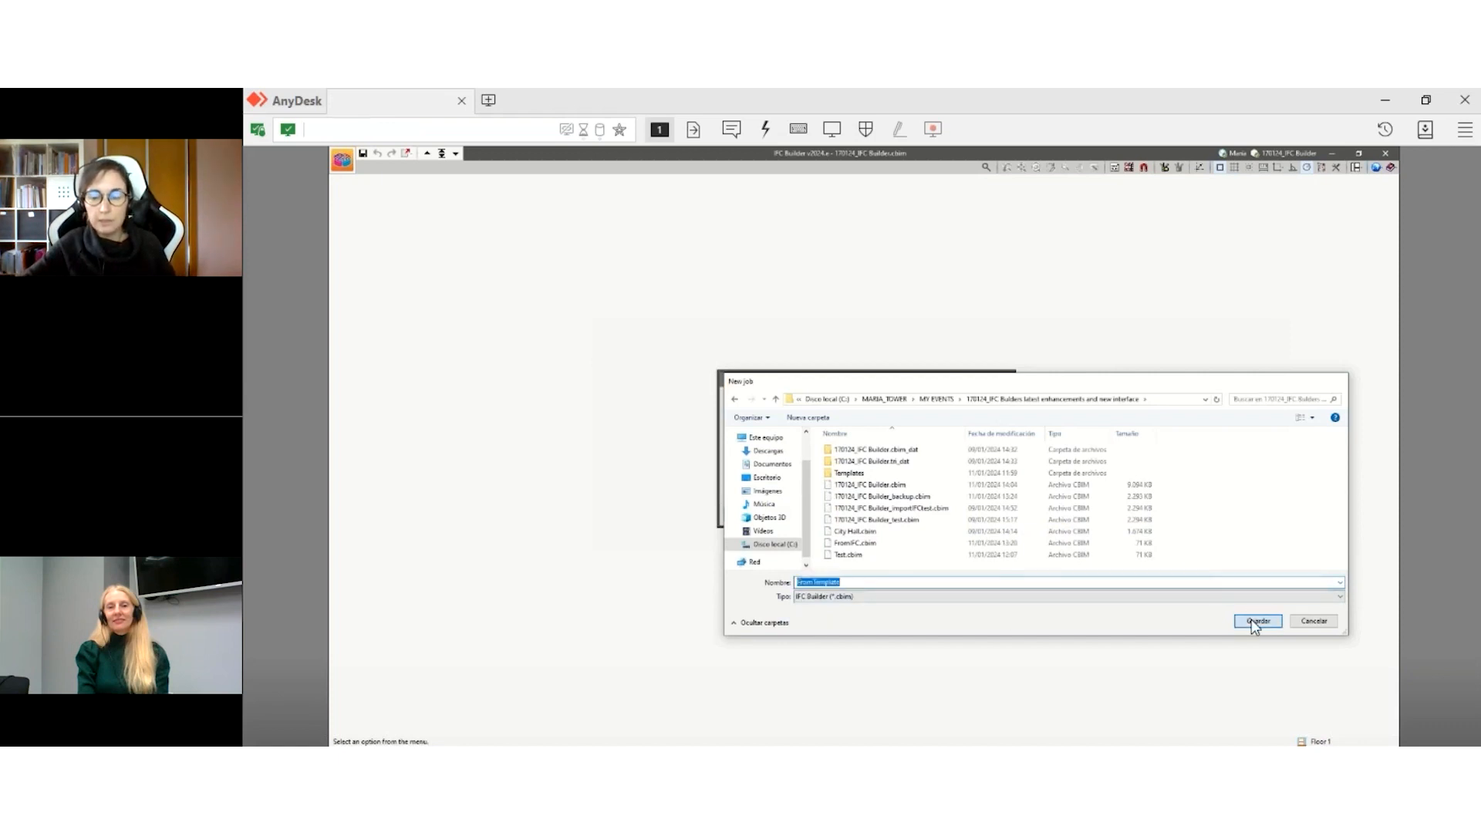
- Create the job as an empty job with a one-floor group Floor 1, 3.000 m high, above Ground floor, and skip the drawing templates
{"action": "left_click", "coordinate": [741, 516]}
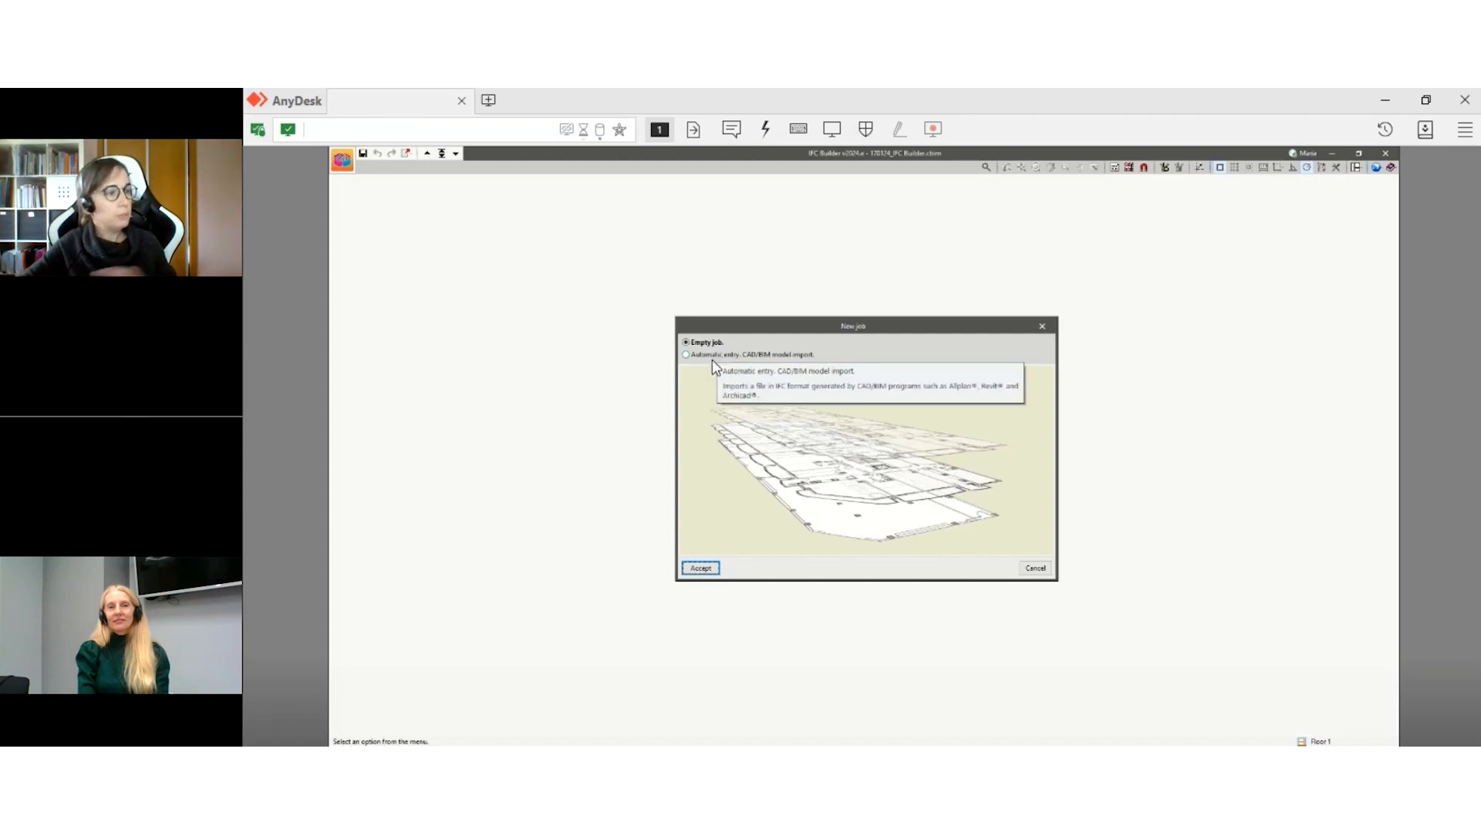
{"action": "left_click", "coordinate": [700, 568]}
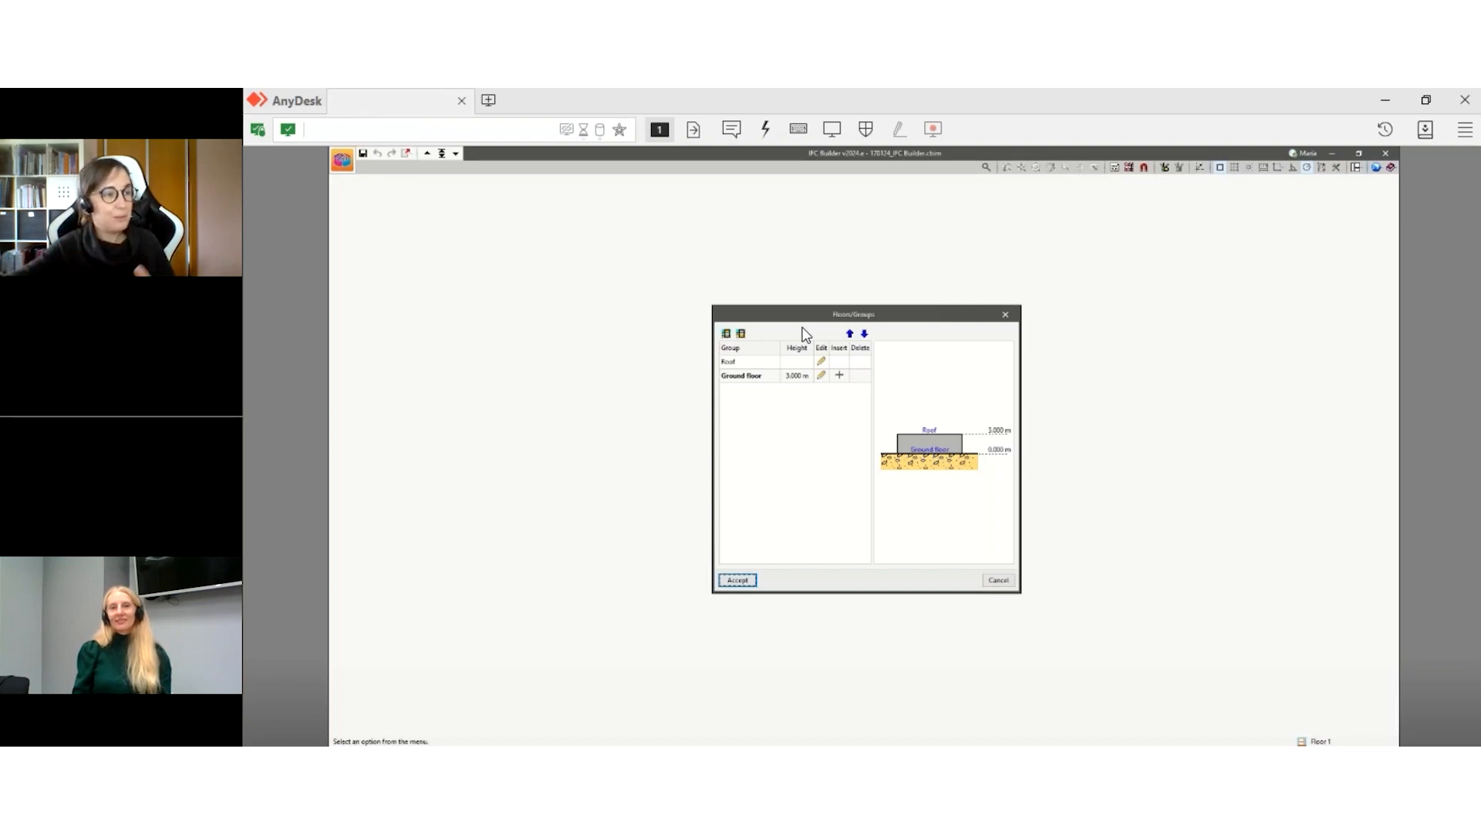
{"action": "left_click", "coordinate": [726, 333]}
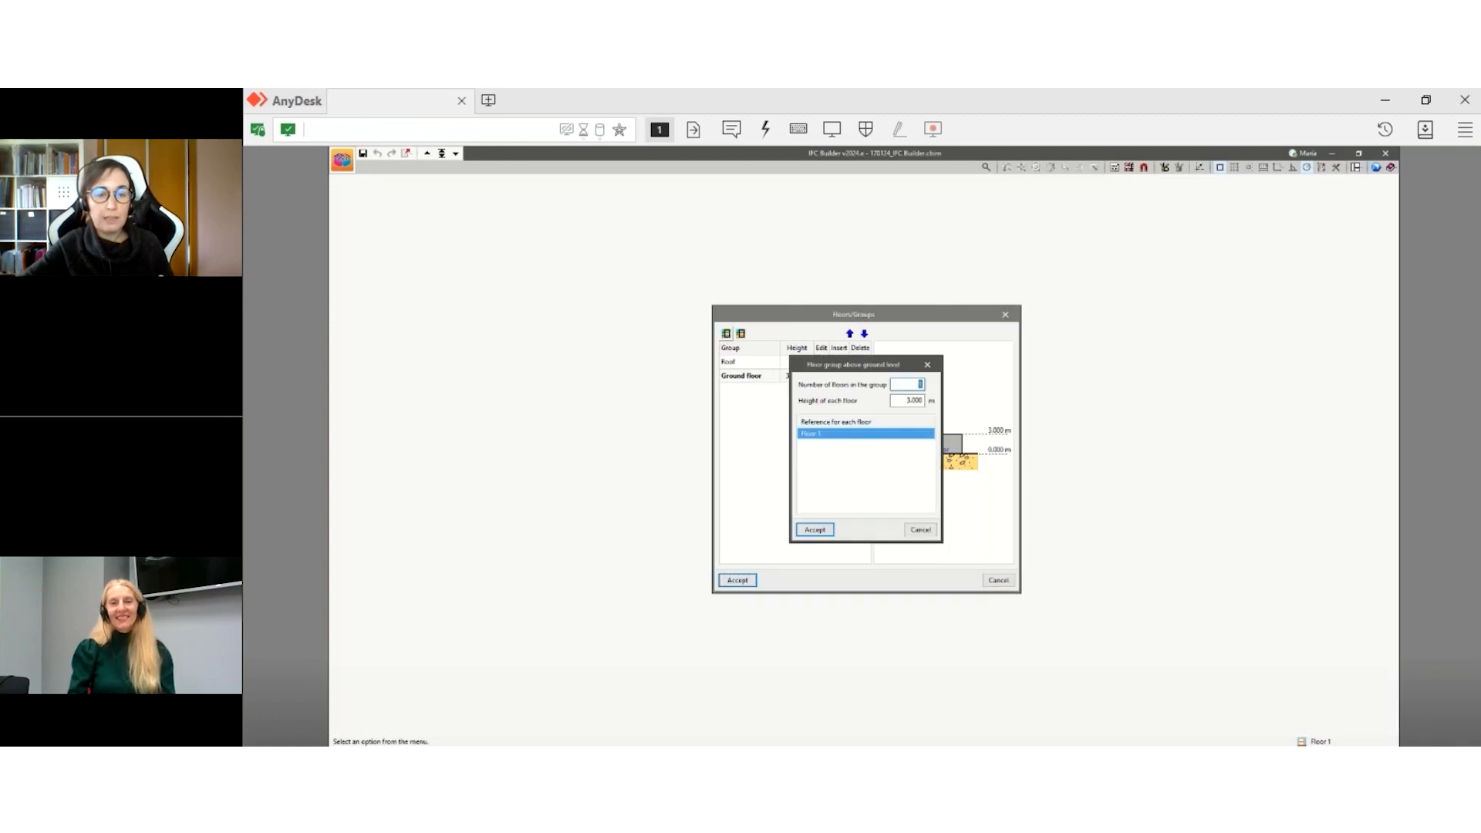
{"action": "left_click", "coordinate": [815, 529]}
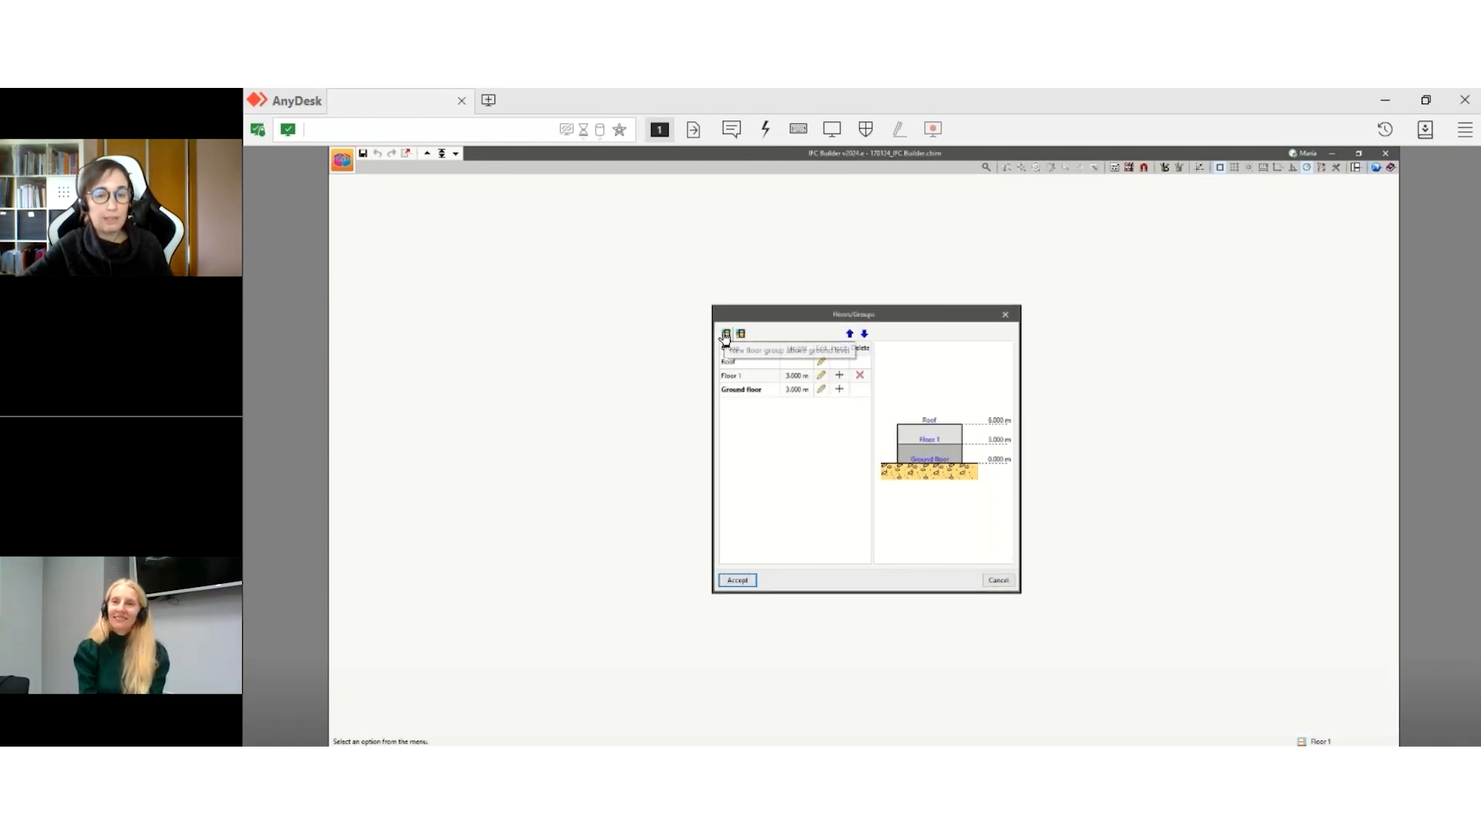
{"action": "left_click", "coordinate": [742, 584]}
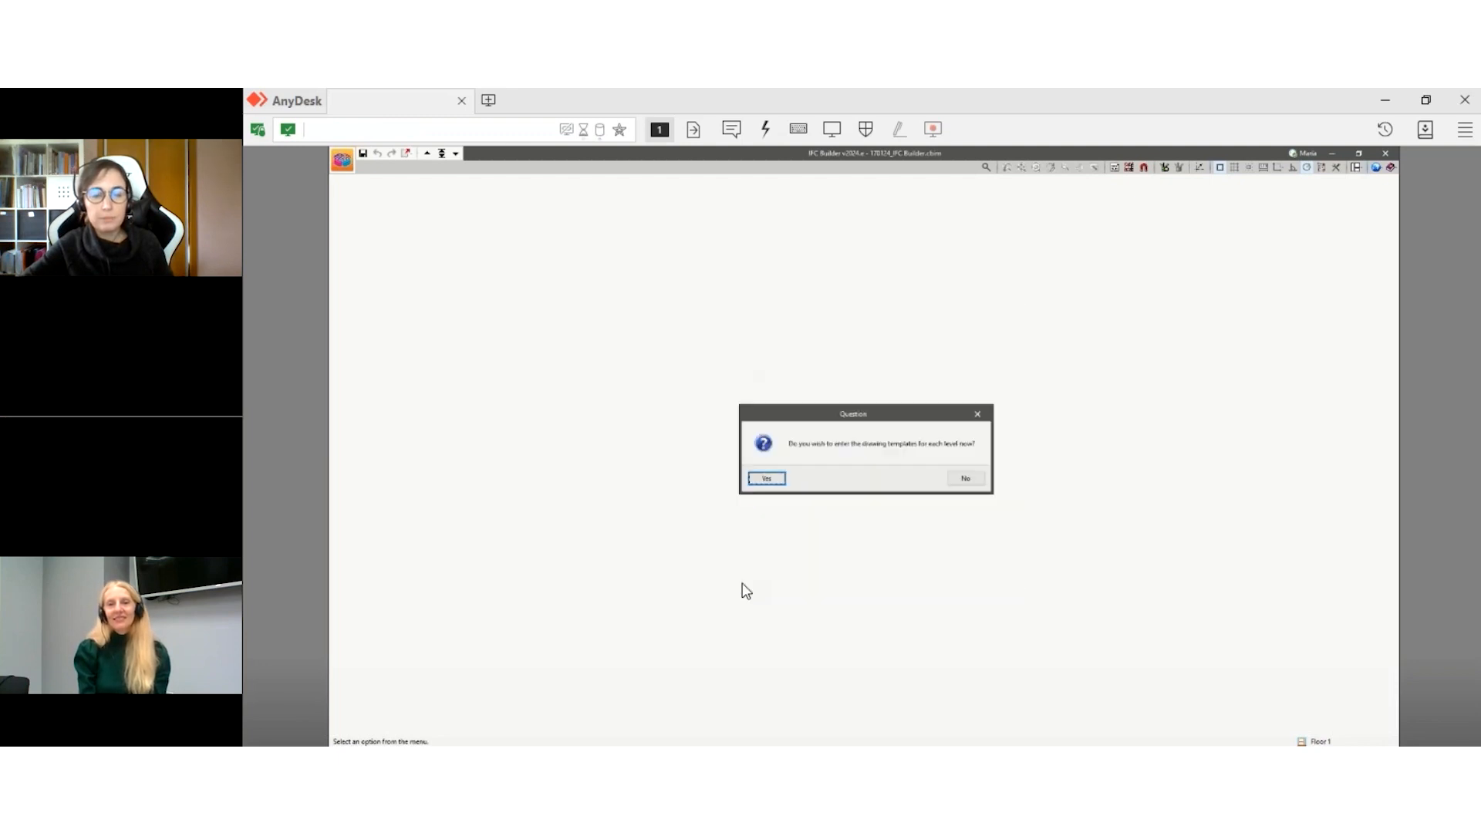
{"action": "left_click", "coordinate": [967, 480]}
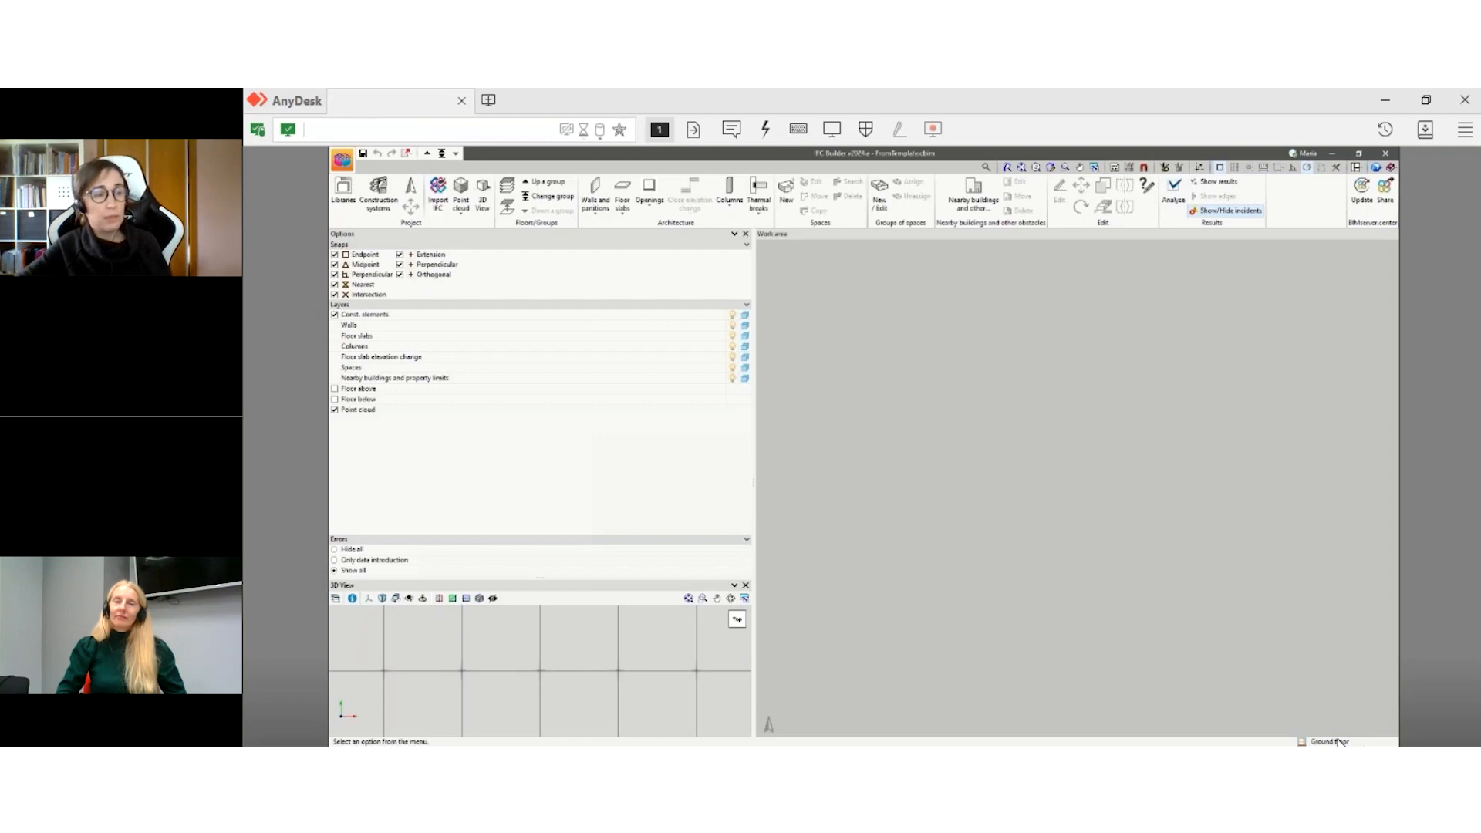
- Switch the current group to Floor 1 and return to Ground floor
{"action": "left_click", "coordinate": [546, 196]}
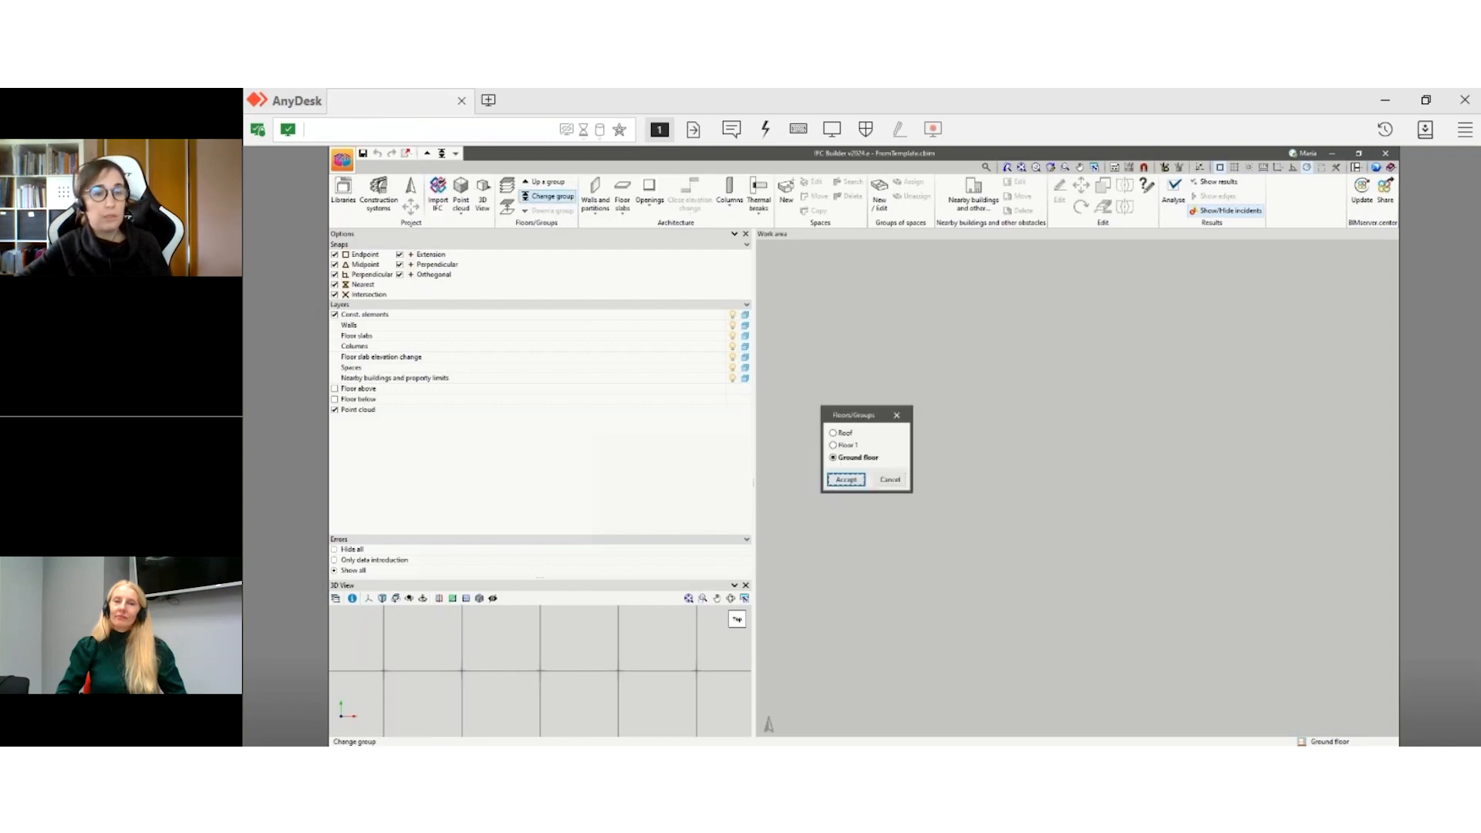
{"action": "left_click", "coordinate": [848, 446]}
{"action": "left_click", "coordinate": [846, 479]}
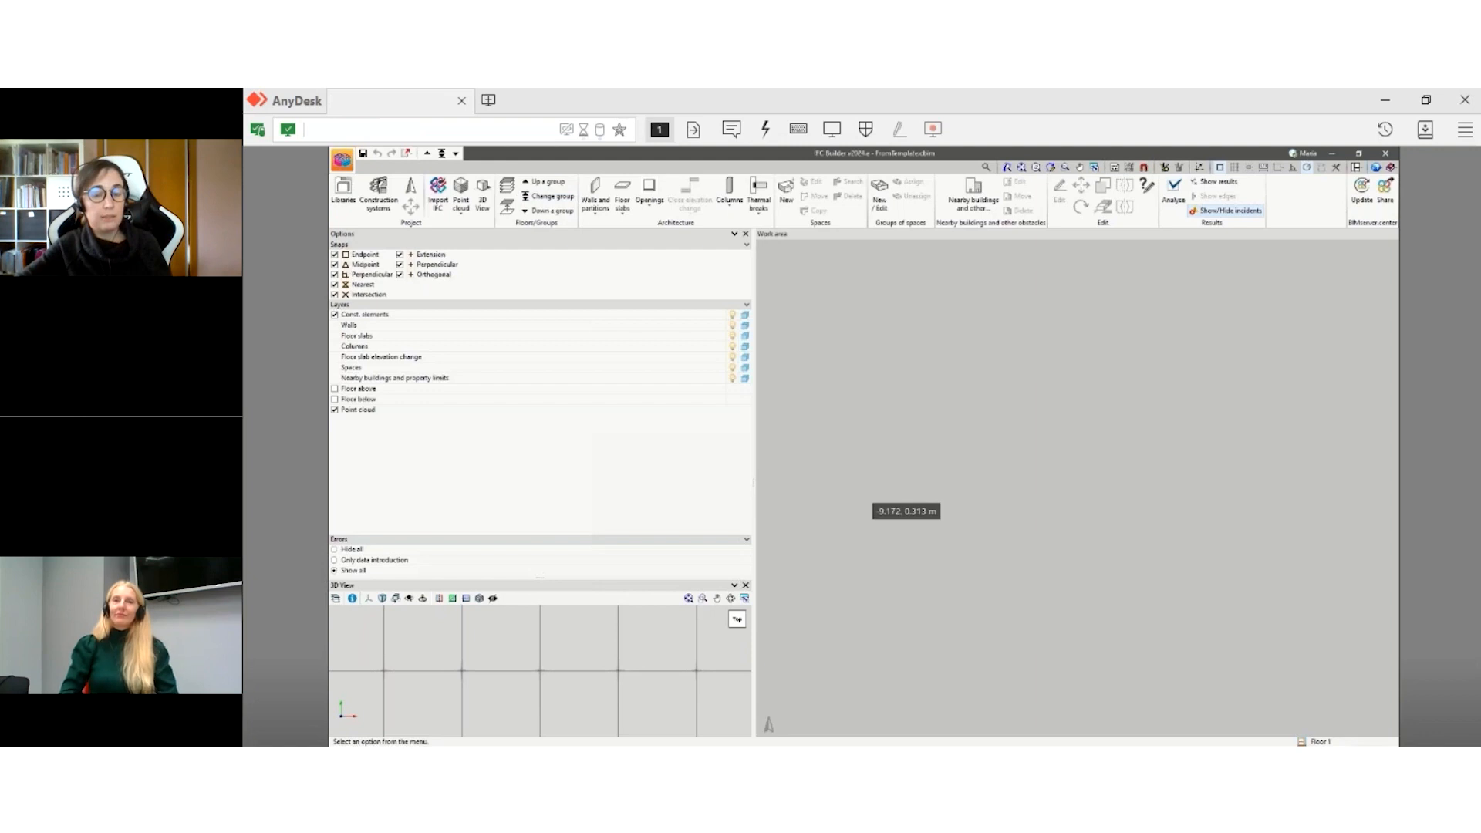
{"action": "left_click", "coordinate": [442, 154]}
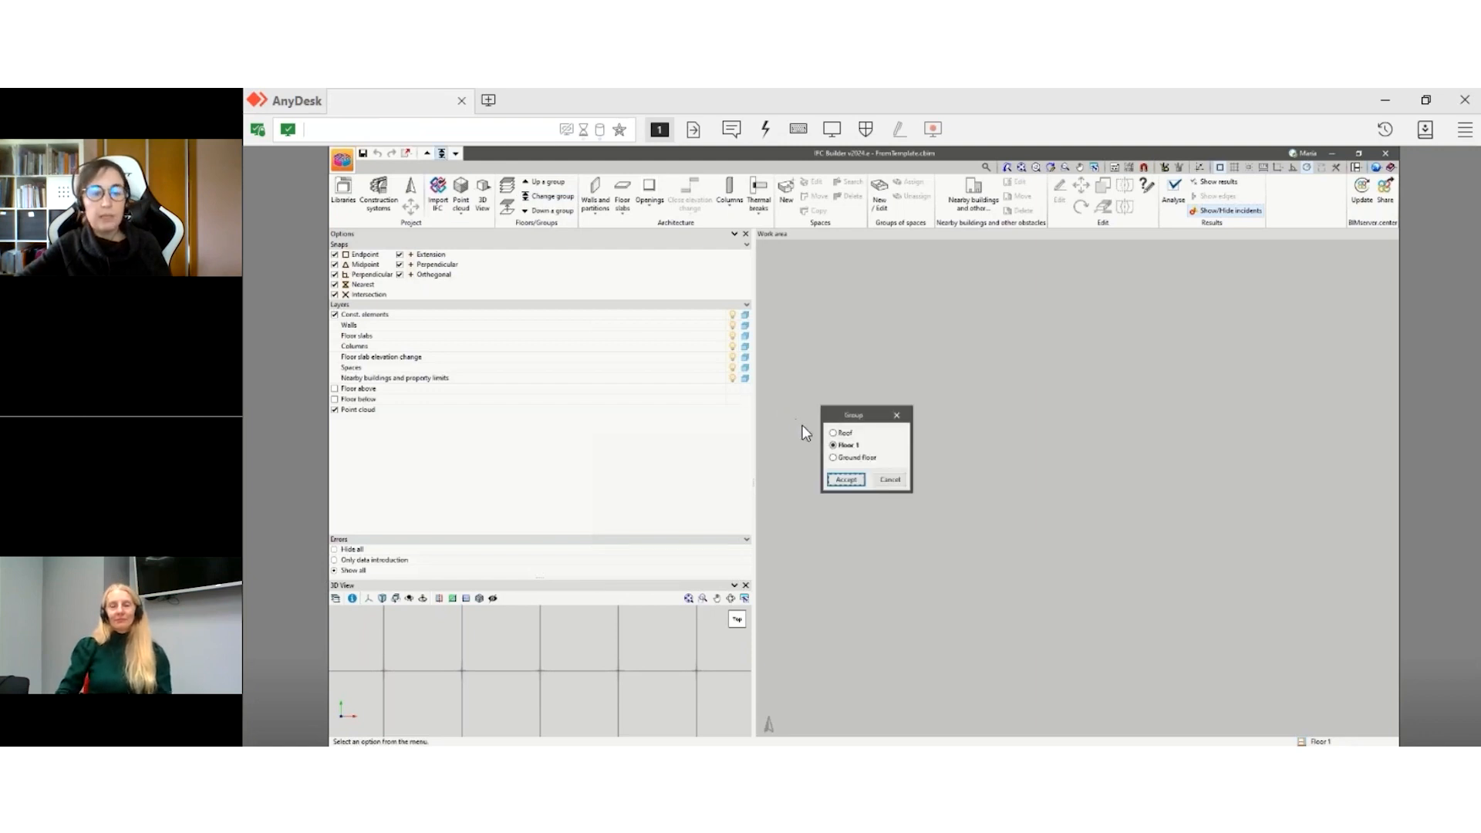
{"action": "left_click", "coordinate": [835, 456]}
{"action": "left_click", "coordinate": [846, 479]}
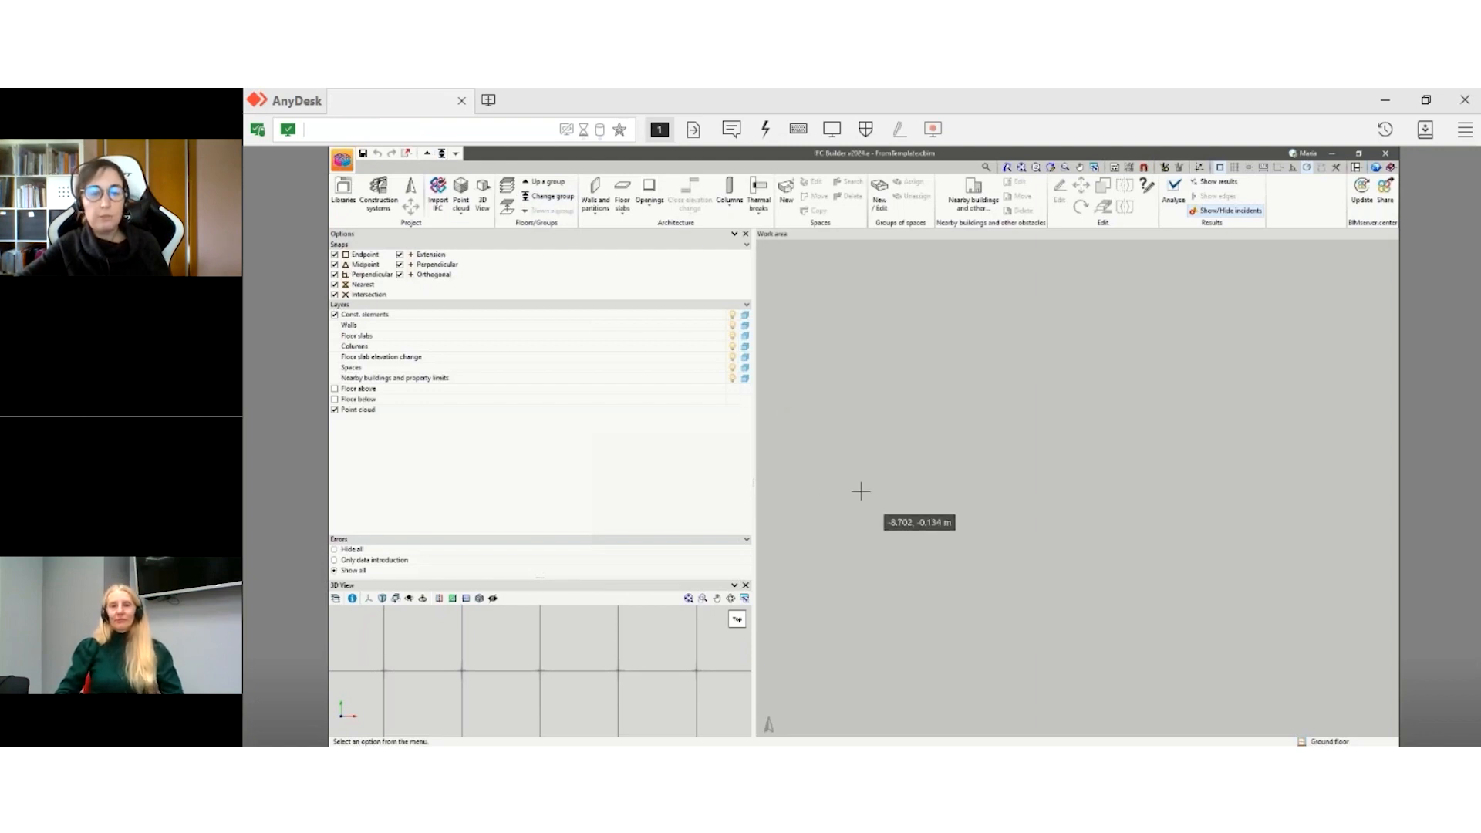
- Define a simplified external wall type with reference w1 and thickness 0.300 m, and select it for drawing
{"action": "left_click", "coordinate": [594, 193]}
{"action": "left_click", "coordinate": [592, 254]}
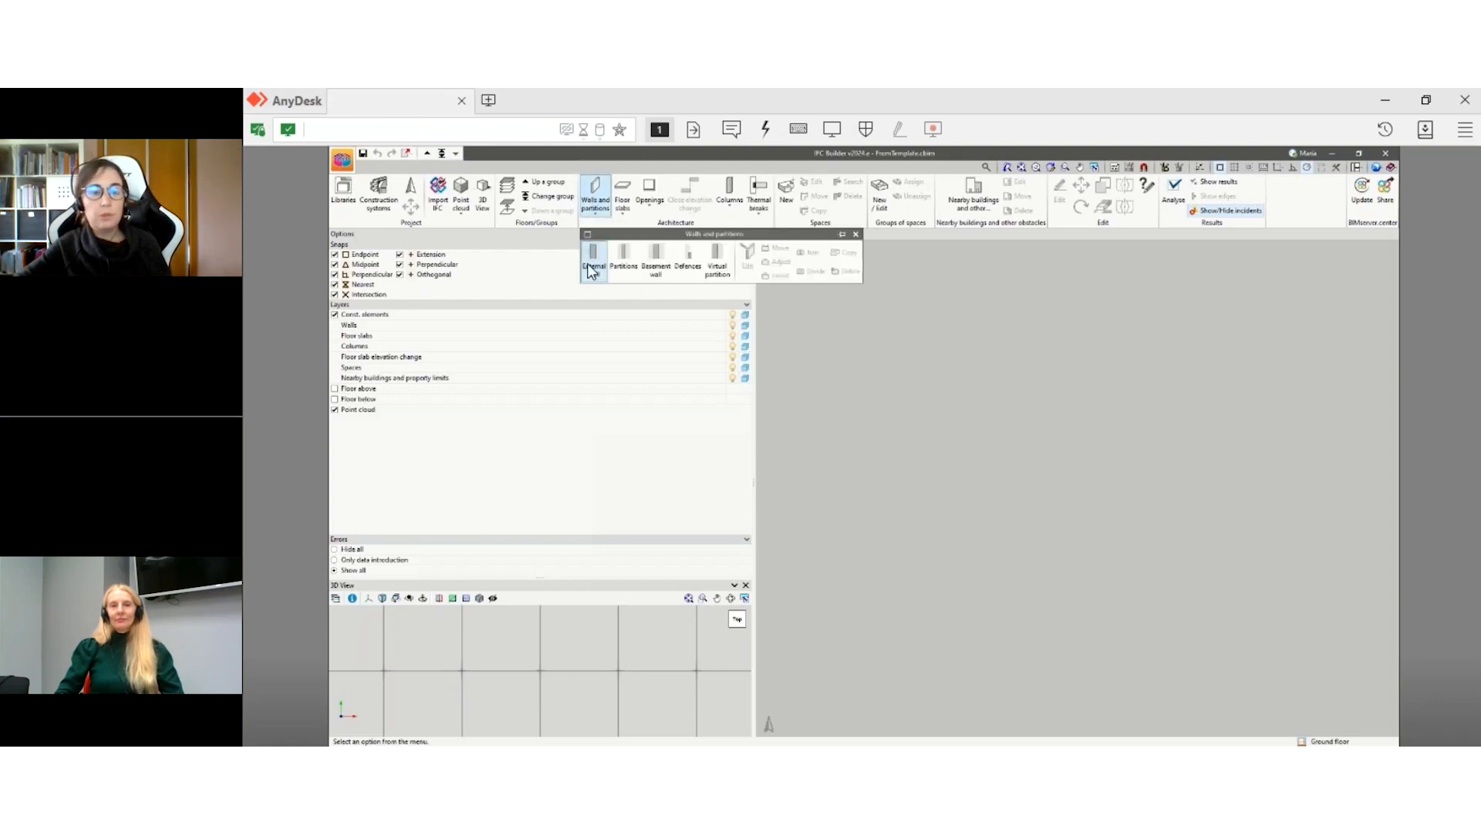
{"action": "left_click", "coordinate": [877, 445]}
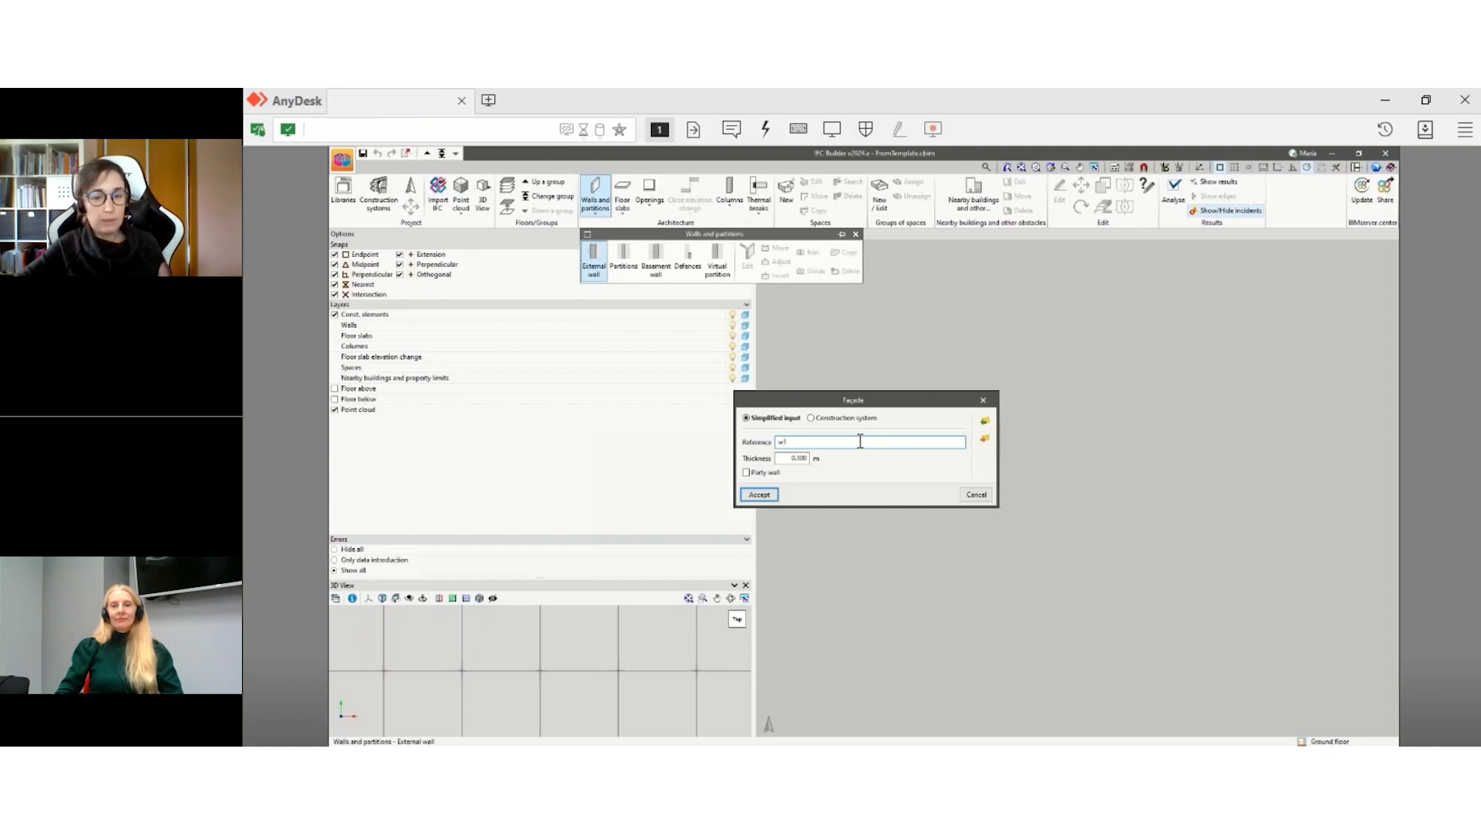
{"action": "left_click", "coordinate": [759, 495]}
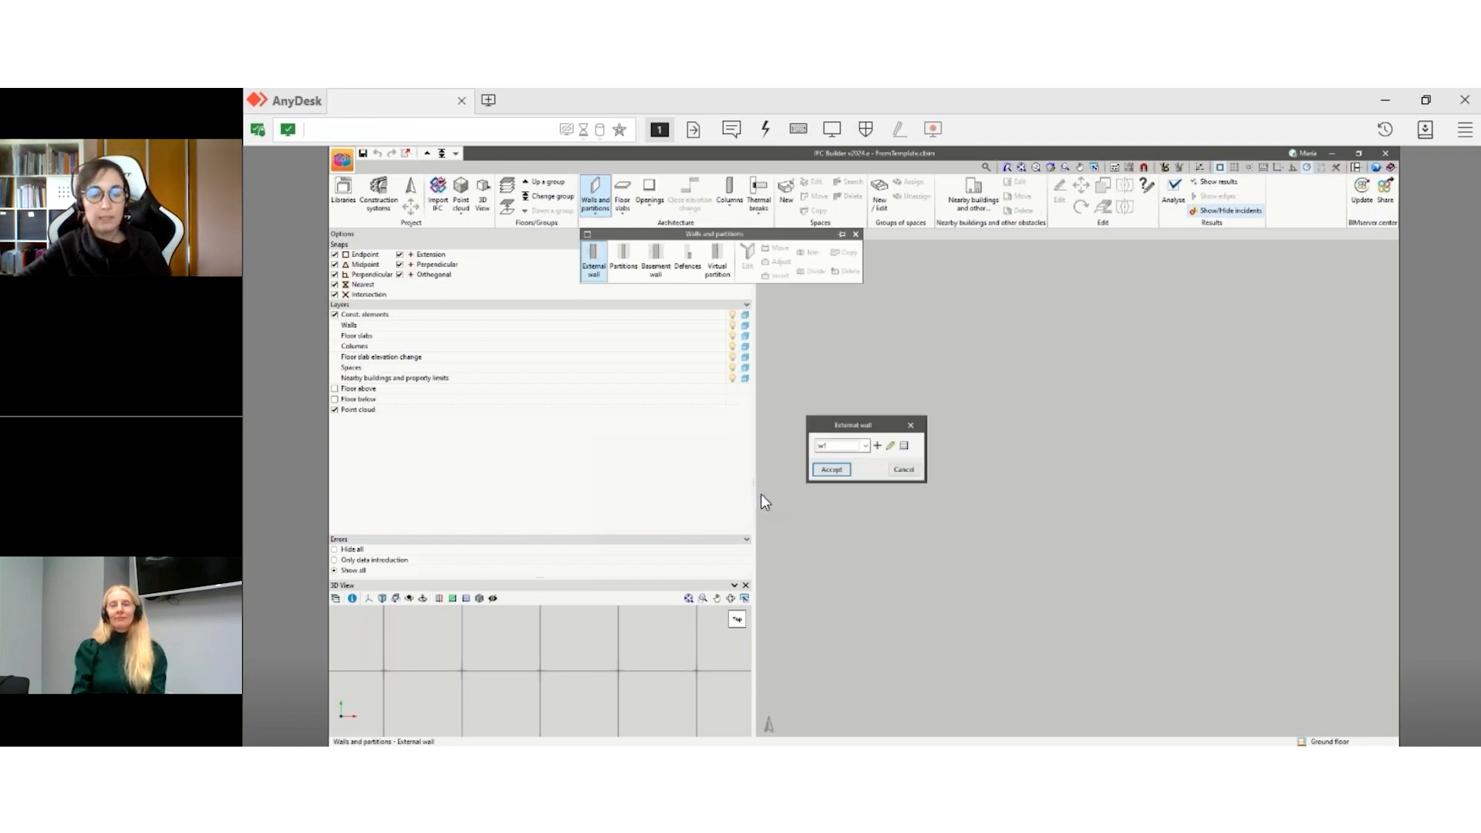
{"action": "left_click", "coordinate": [829, 469]}
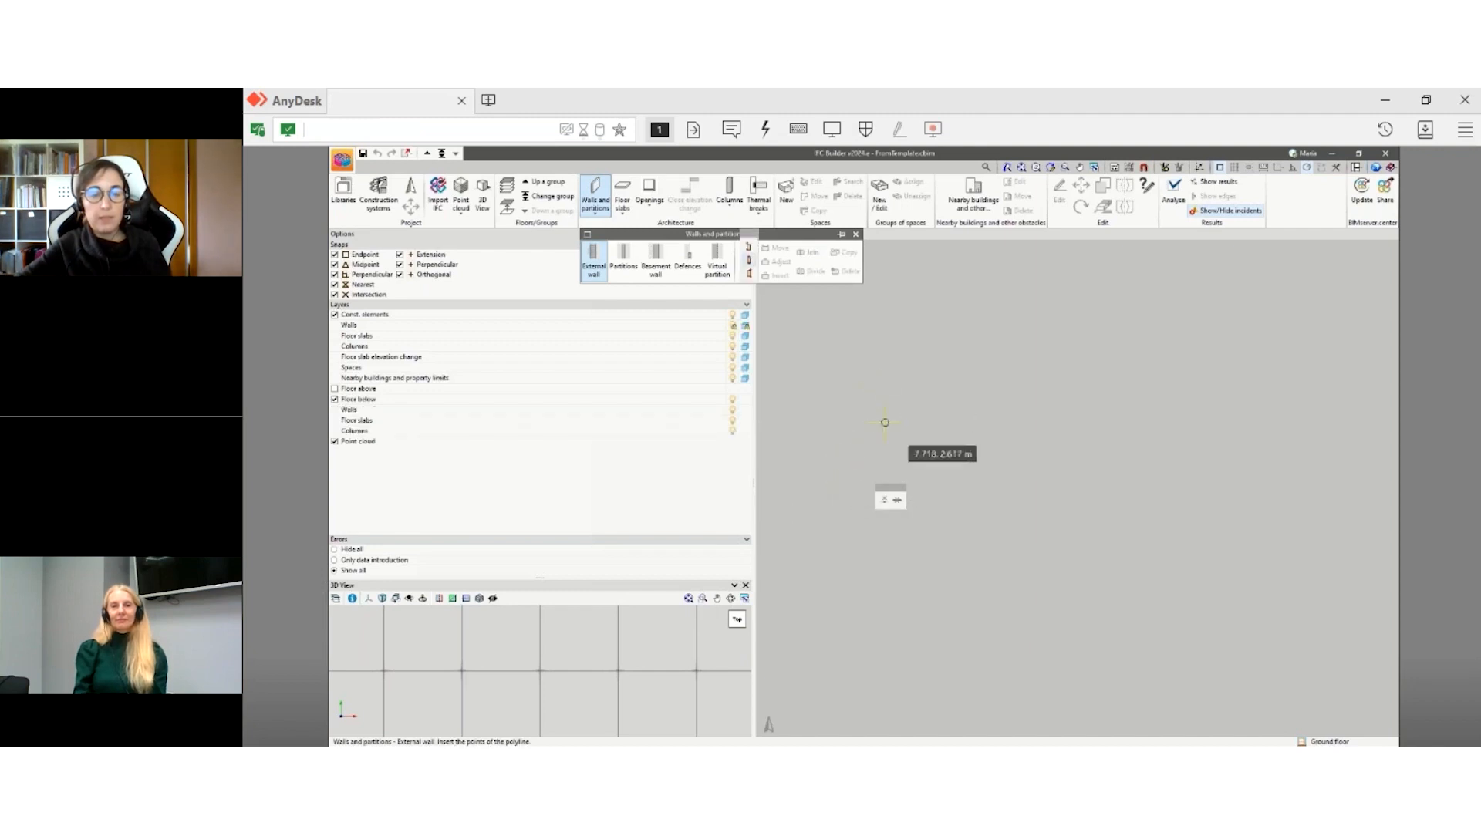
- Draw a closed square of w1 external walls on Ground floor with orthogonal drawing enabled
{"action": "left_click", "coordinate": [1287, 169]}
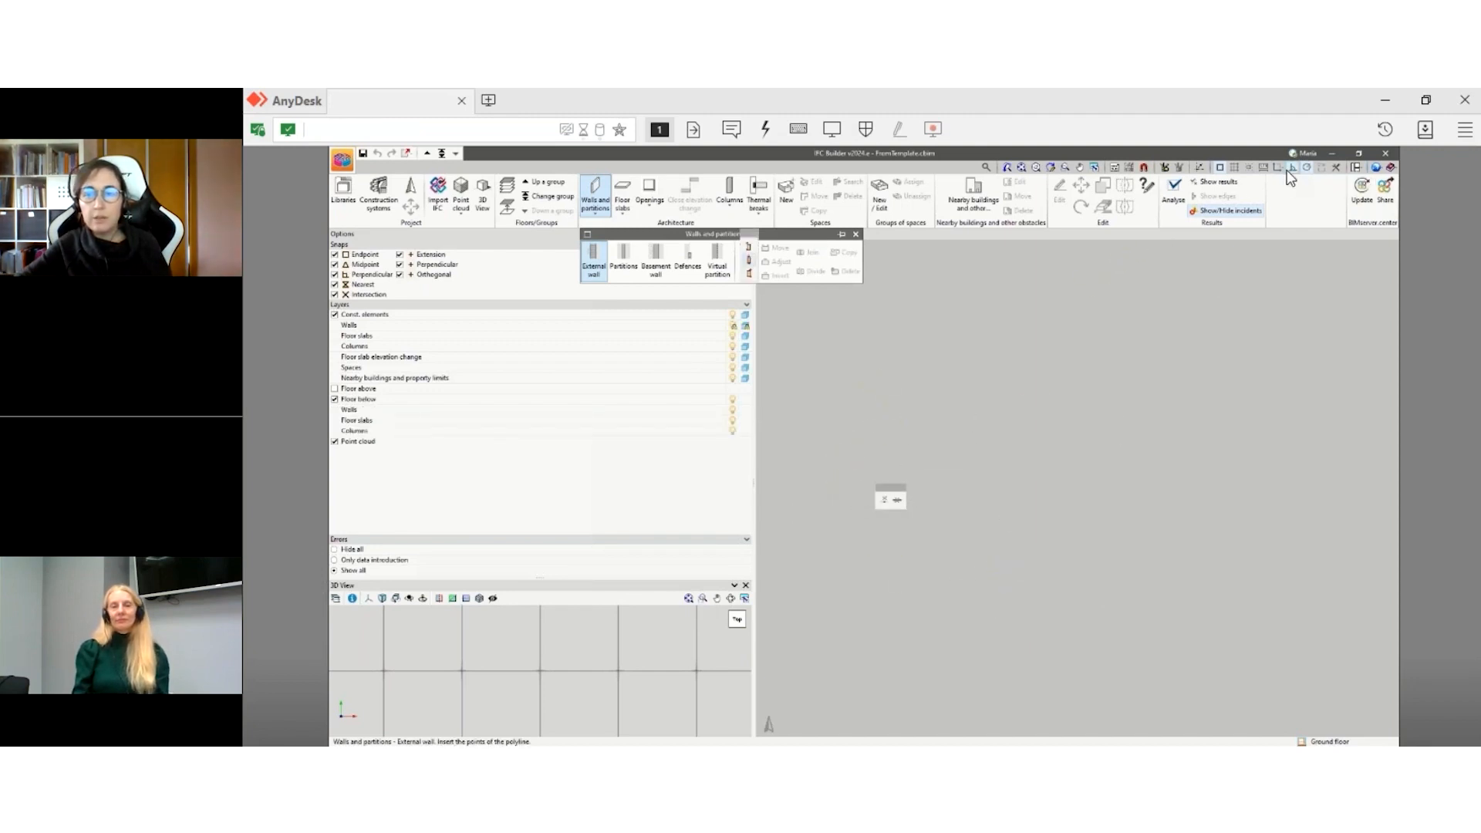
{"action": "left_click", "coordinate": [964, 409]}
{"action": "left_click", "coordinate": [964, 600]}
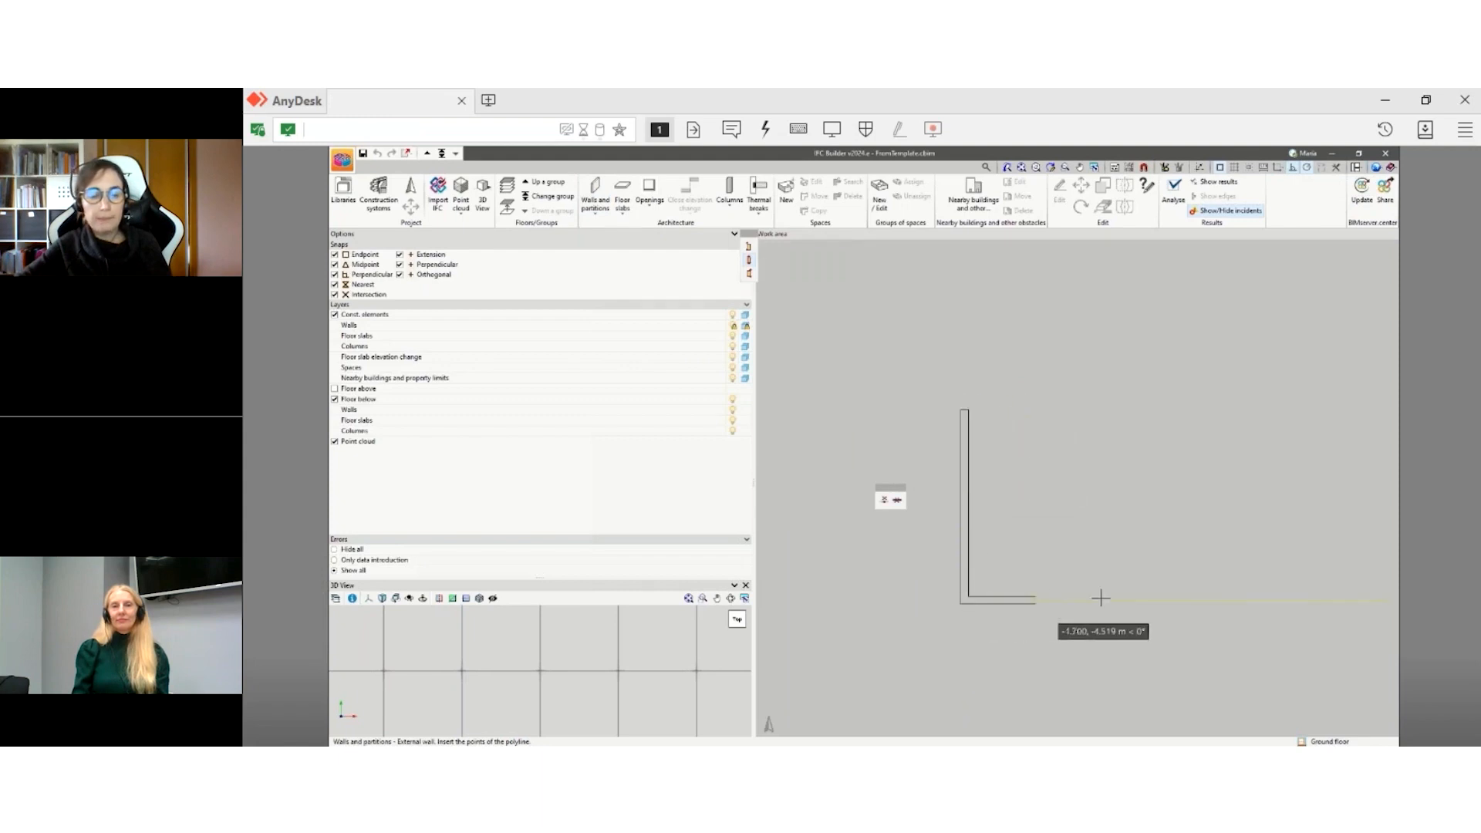
{"action": "left_click", "coordinate": [1155, 600]}
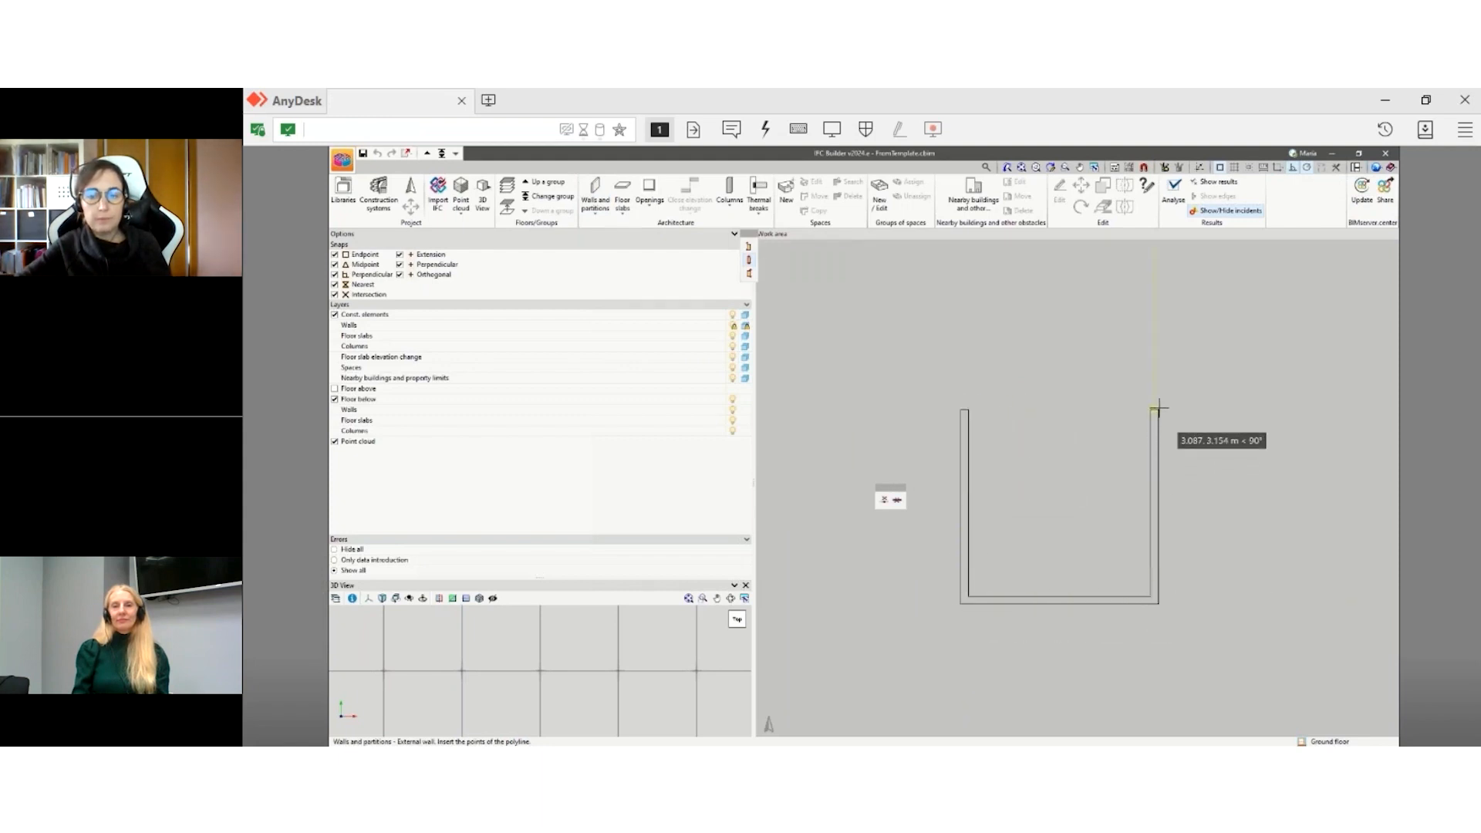
{"action": "left_click", "coordinate": [1155, 409]}
{"action": "left_click", "coordinate": [962, 408]}
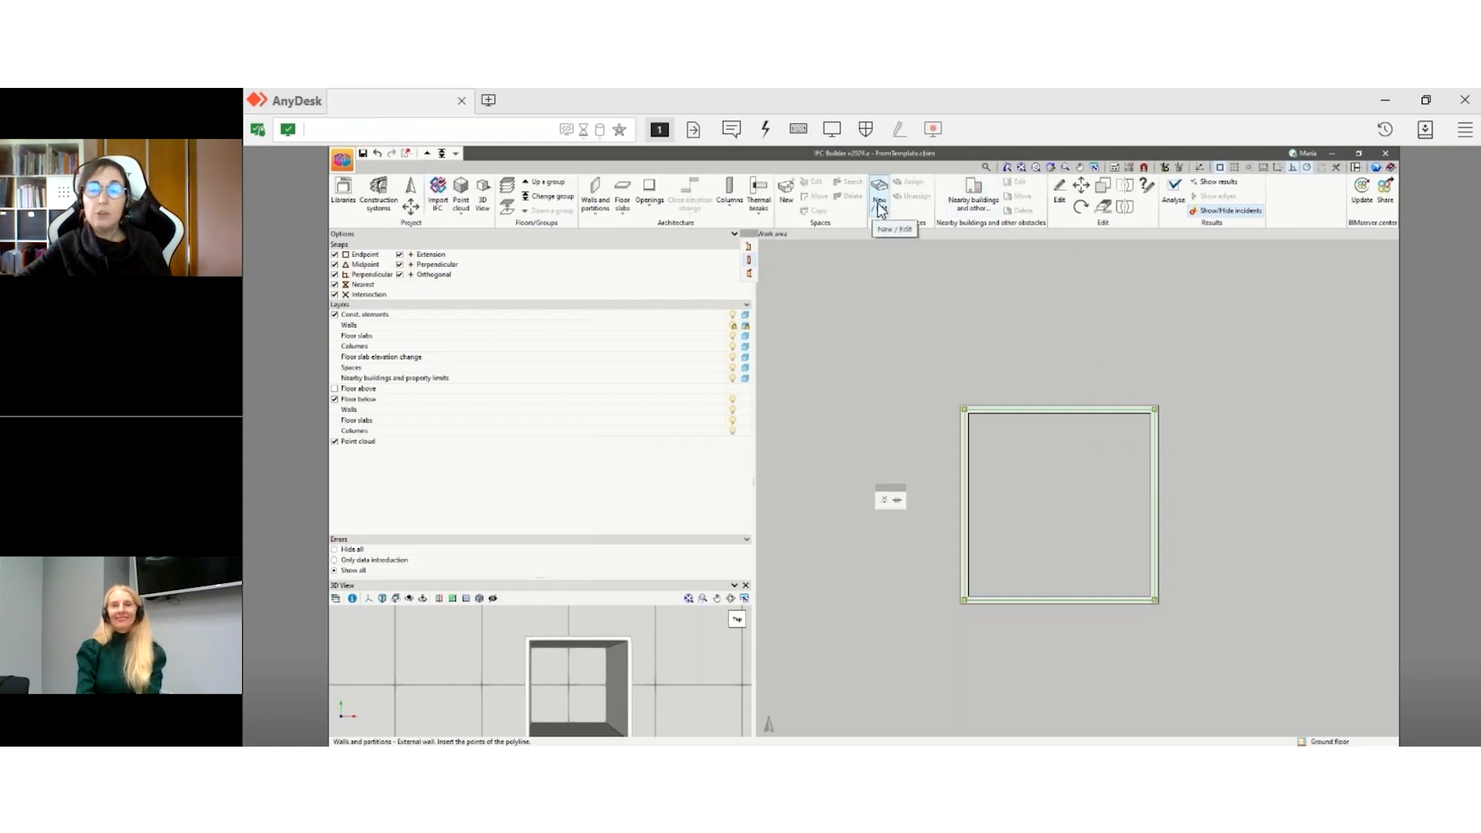
- Delete the whole square of external walls from Ground floor
{"action": "left_click", "coordinate": [595, 194]}
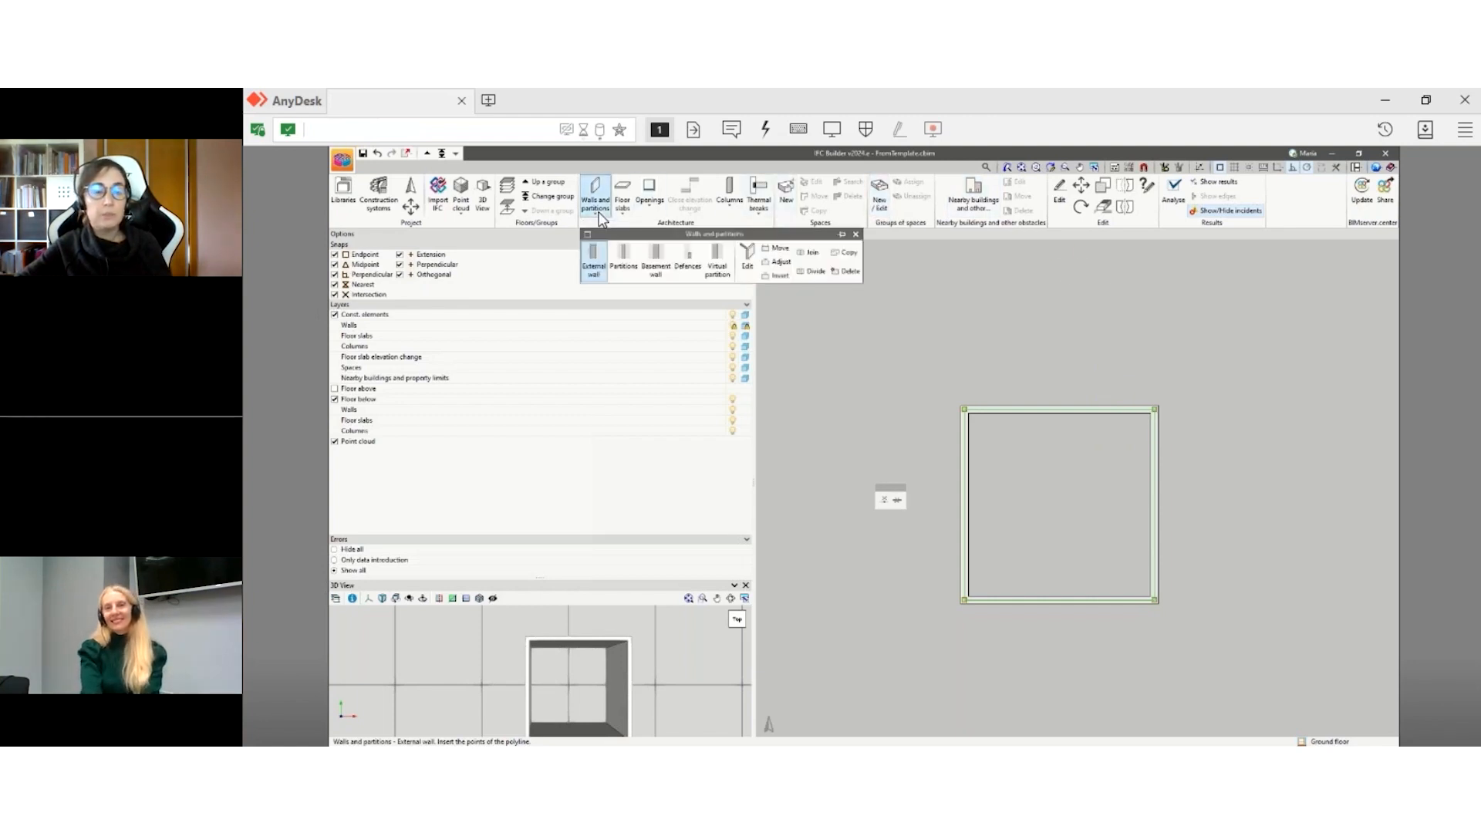
{"action": "left_click", "coordinate": [849, 271]}
{"action": "left_click_drag", "start_coordinate": [1243, 641], "coordinate": [884, 368]}
{"action": "right_click", "coordinate": [885, 368]}
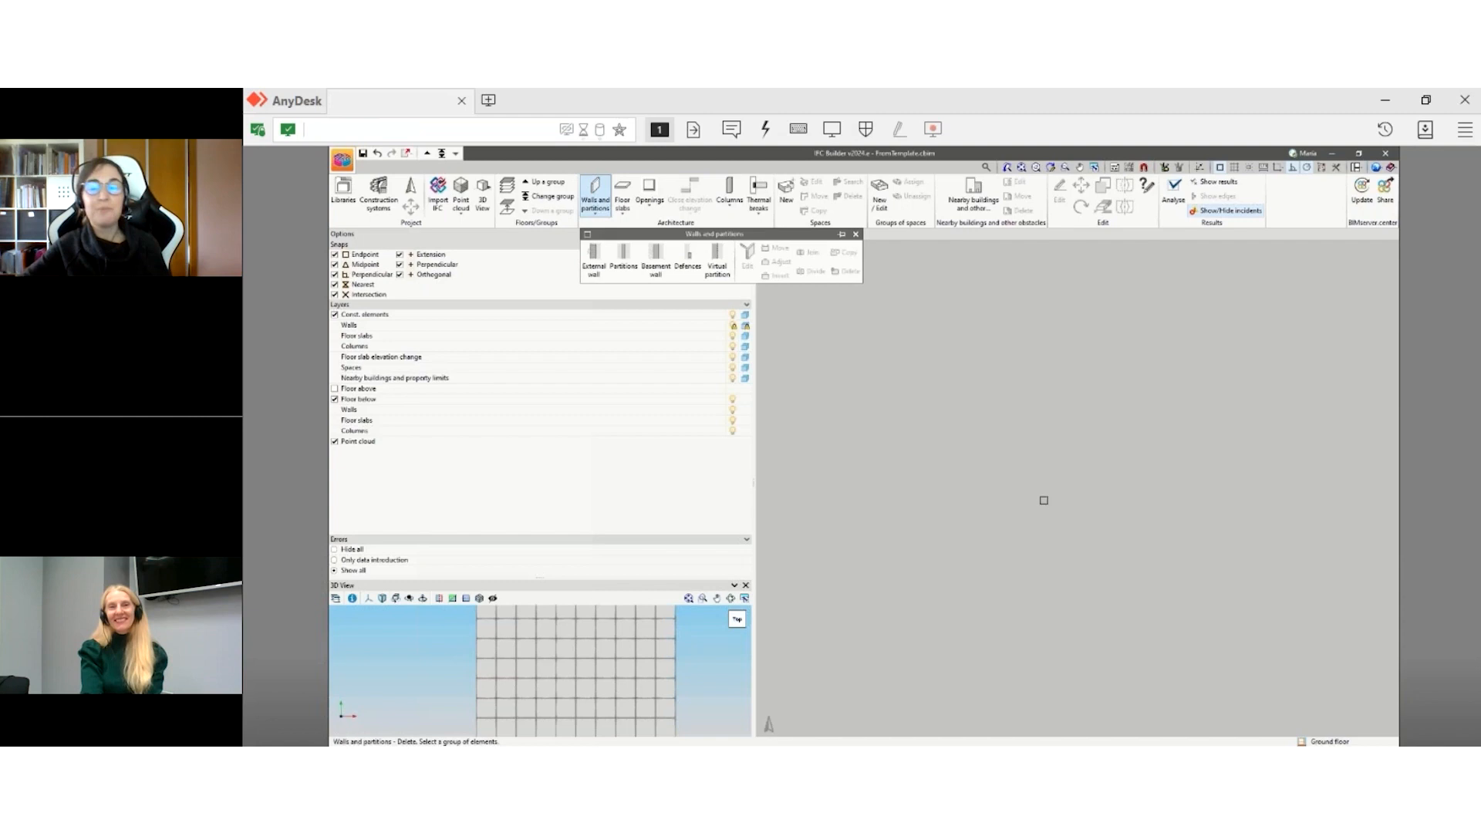
- Load CubeHouseFirstFloor.dxf, CubeHouseGroundFloor.dxf and CubeHouseRoof.dxf from the Templates folder as template views
{"action": "left_click", "coordinate": [1113, 165]}
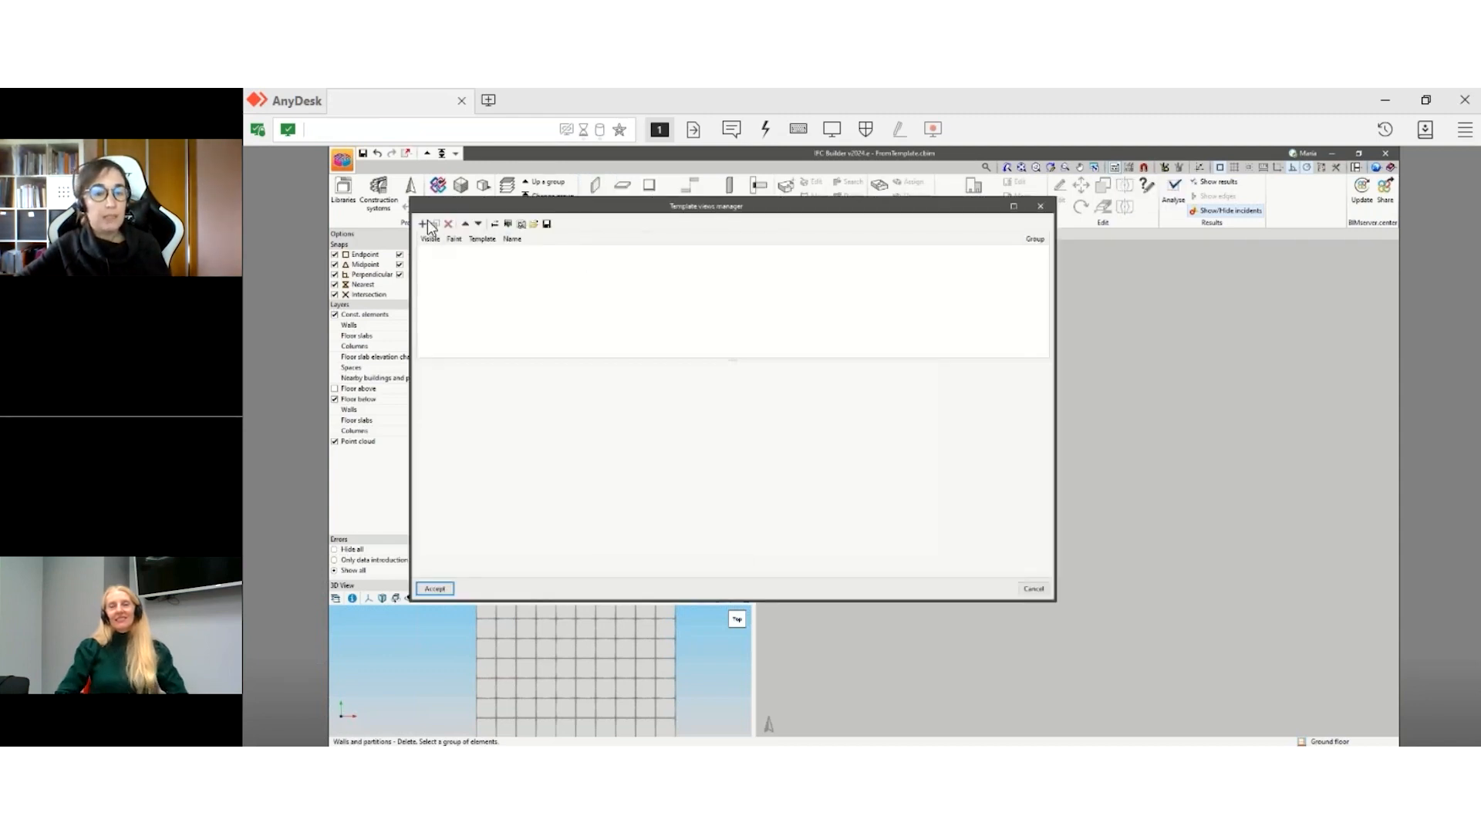
{"action": "left_click", "coordinate": [426, 221]}
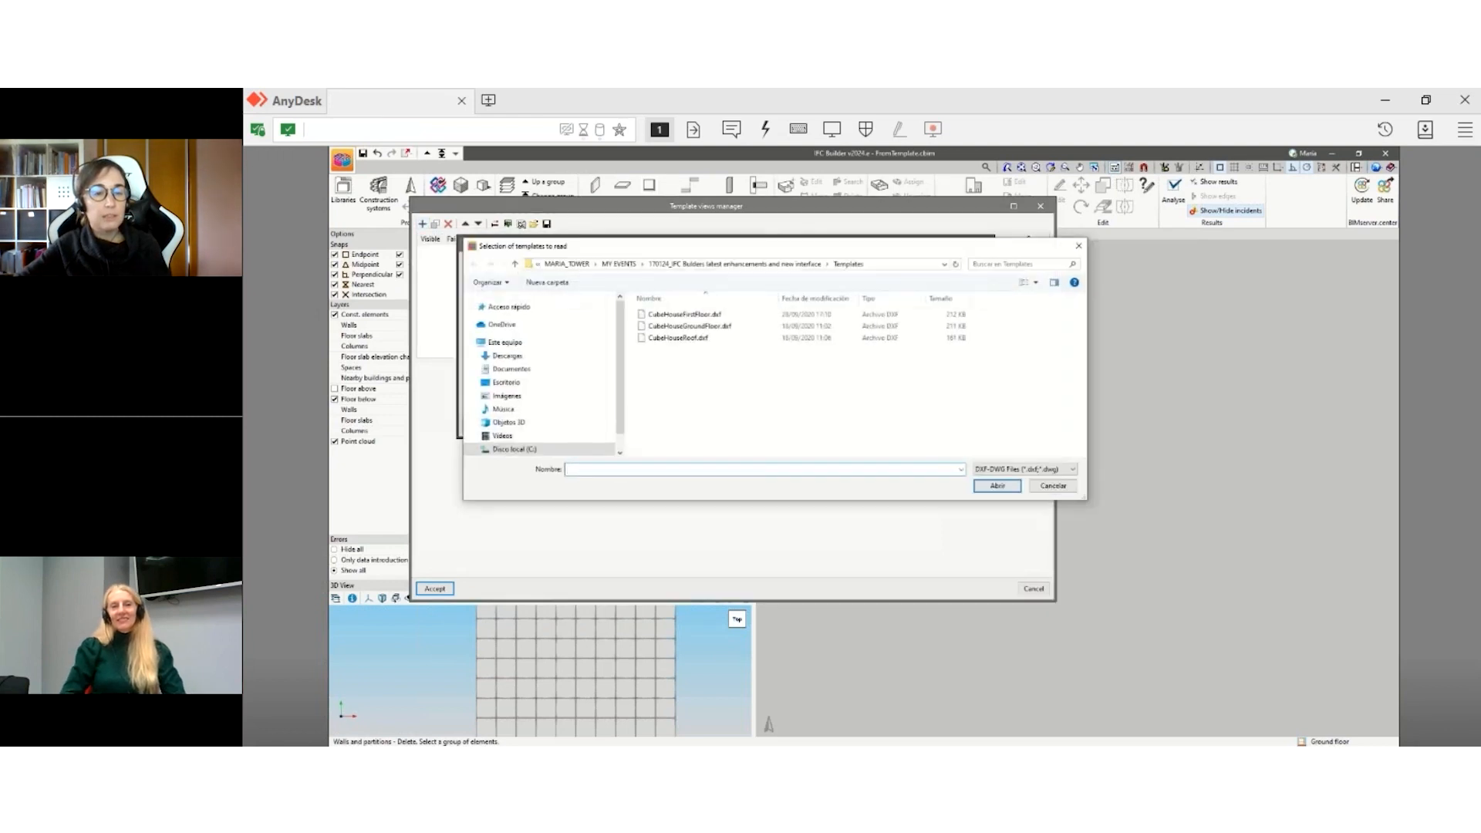
{"action": "left_click_drag", "start_coordinate": [750, 360], "coordinate": [665, 298]}
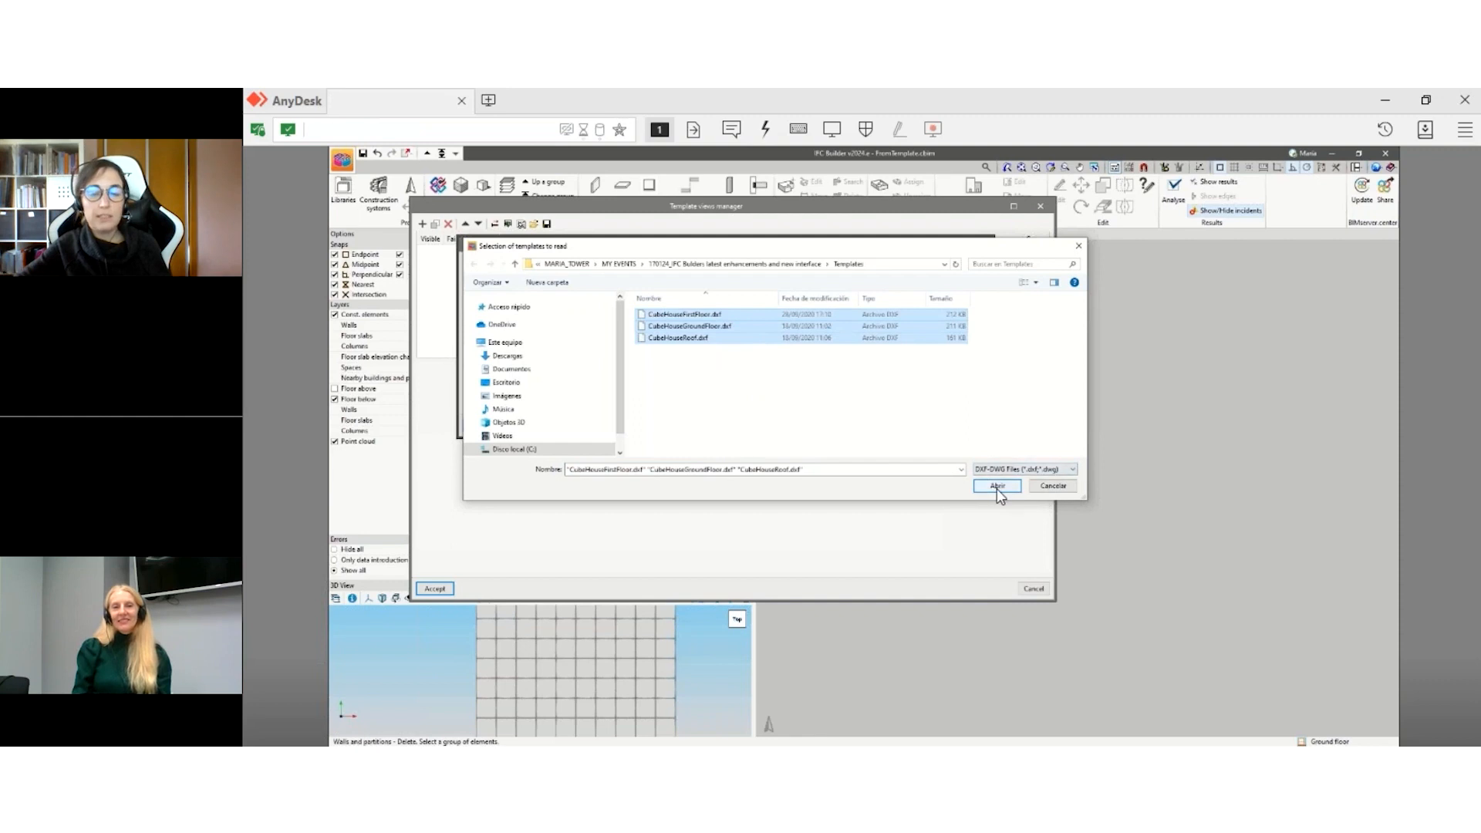
{"action": "left_click", "coordinate": [1068, 469]}
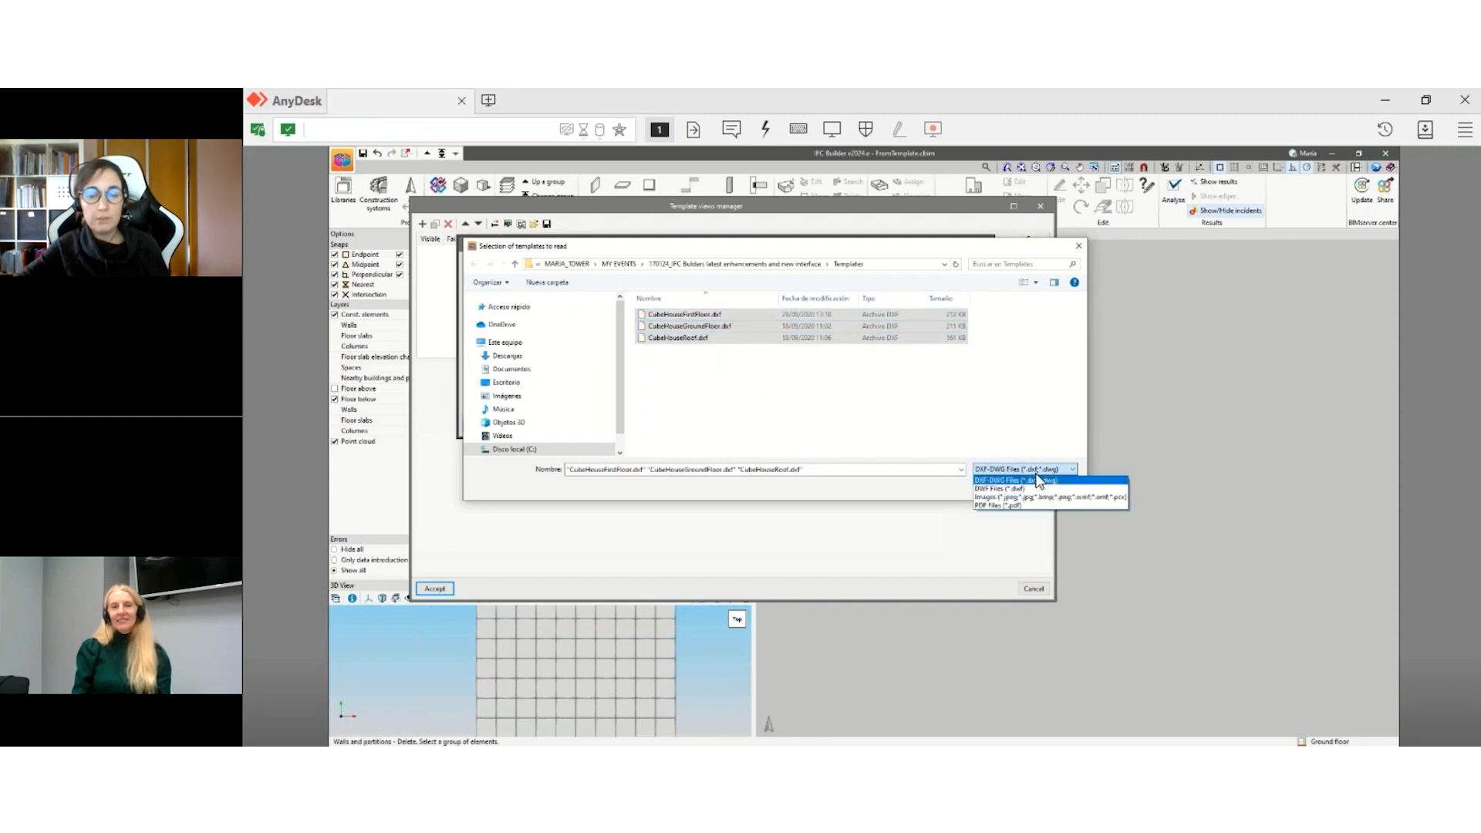
{"action": "left_click", "coordinate": [1037, 480]}
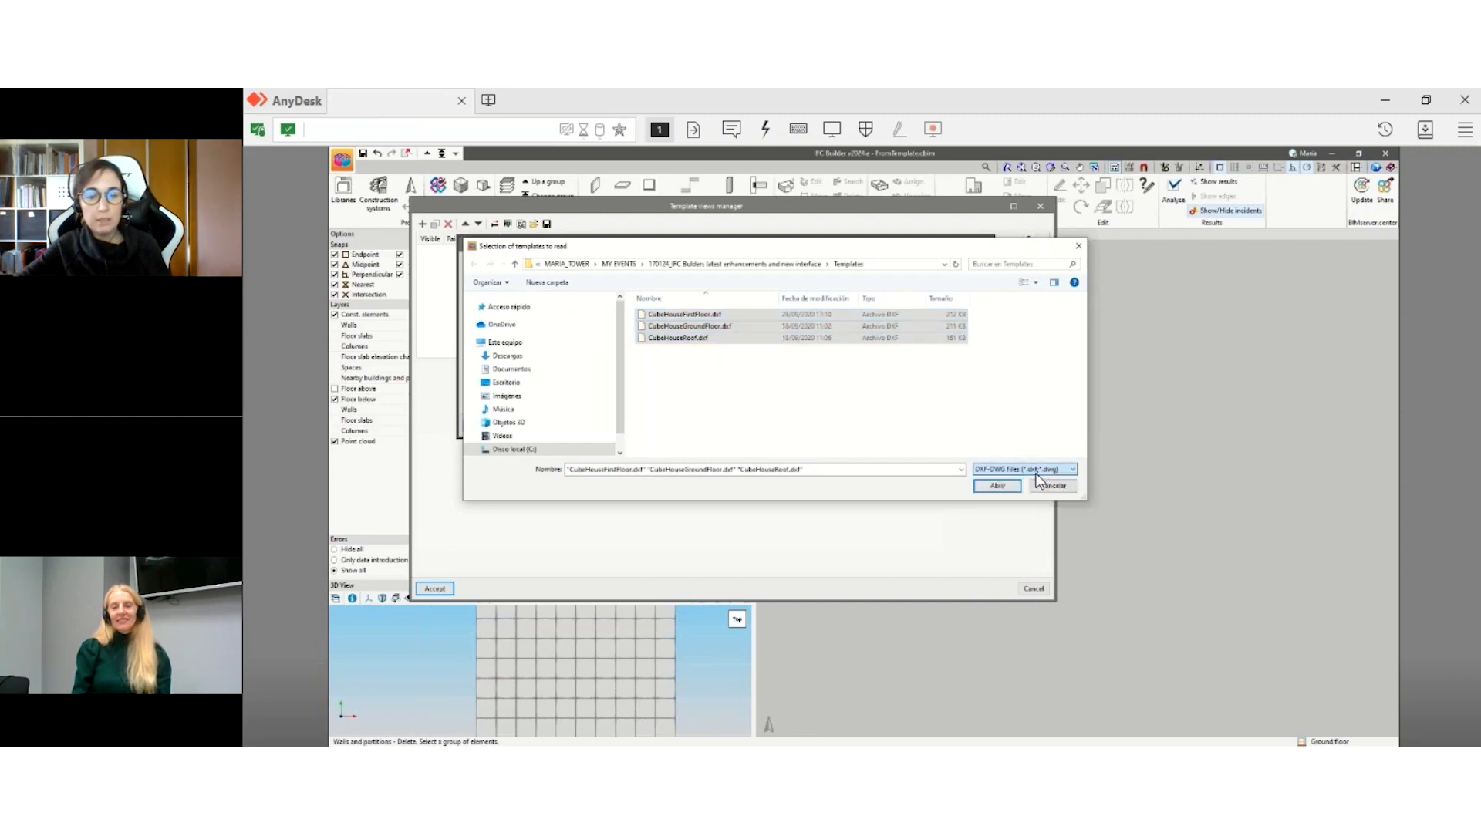
{"action": "left_click", "coordinate": [997, 486]}
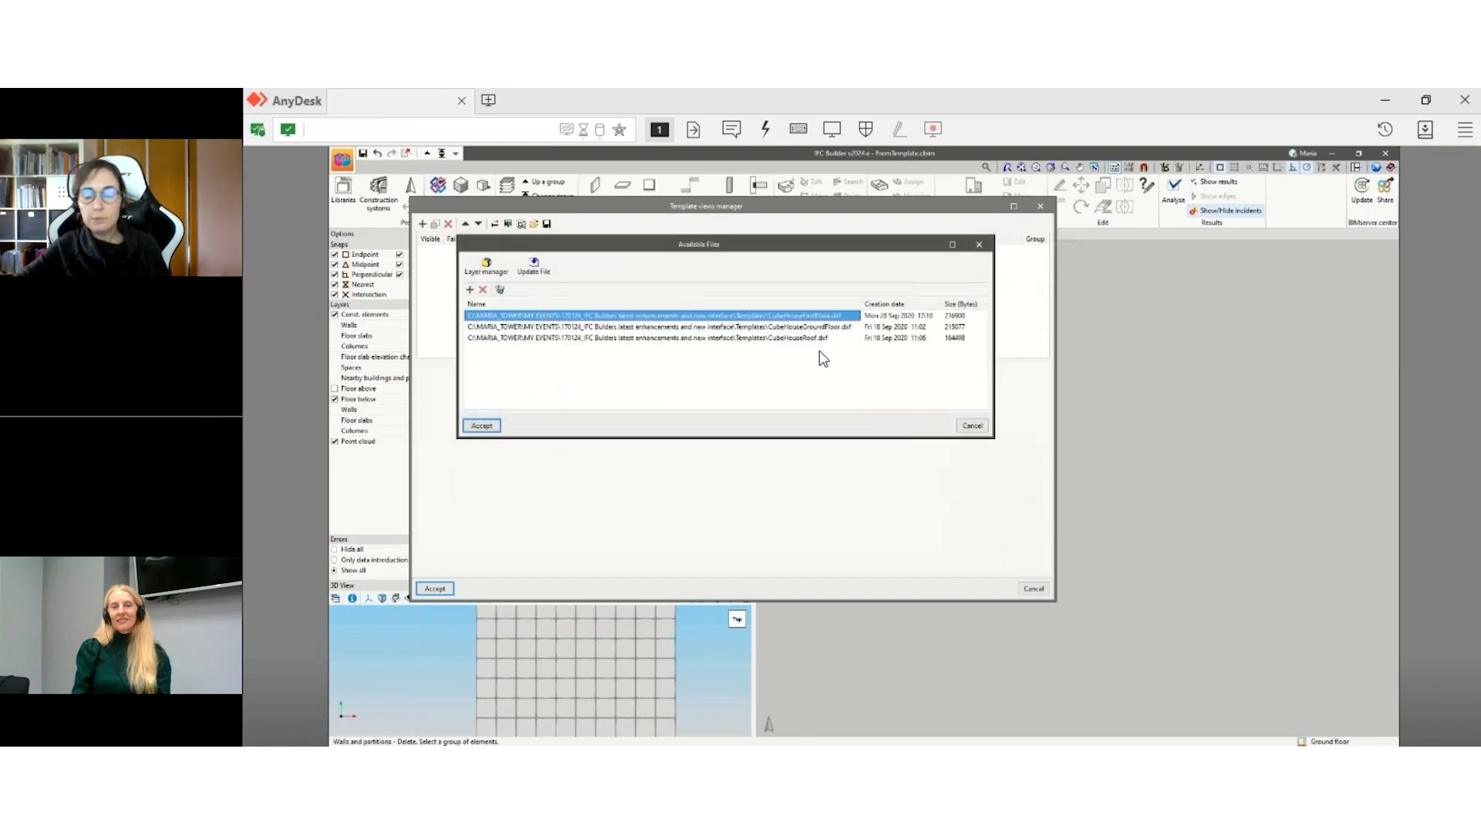
{"action": "left_click", "coordinate": [478, 428]}
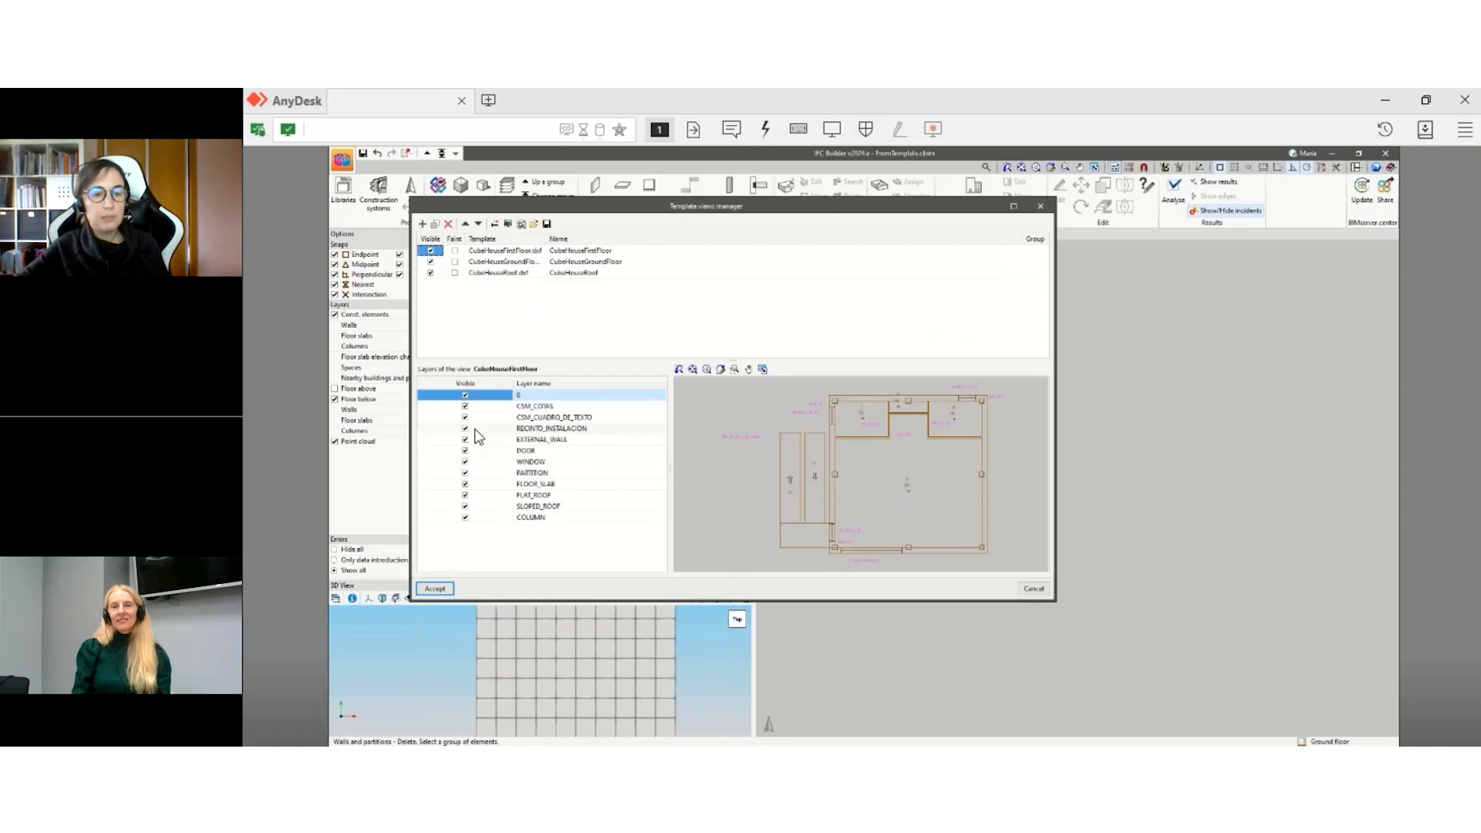
- Assign the template views to their groups: CubeHouseGroundFloor to Ground floor, CubeHouseFirstFloor to Floor 1 and CubeHouseRoof to Roof
{"action": "left_click", "coordinate": [480, 273]}
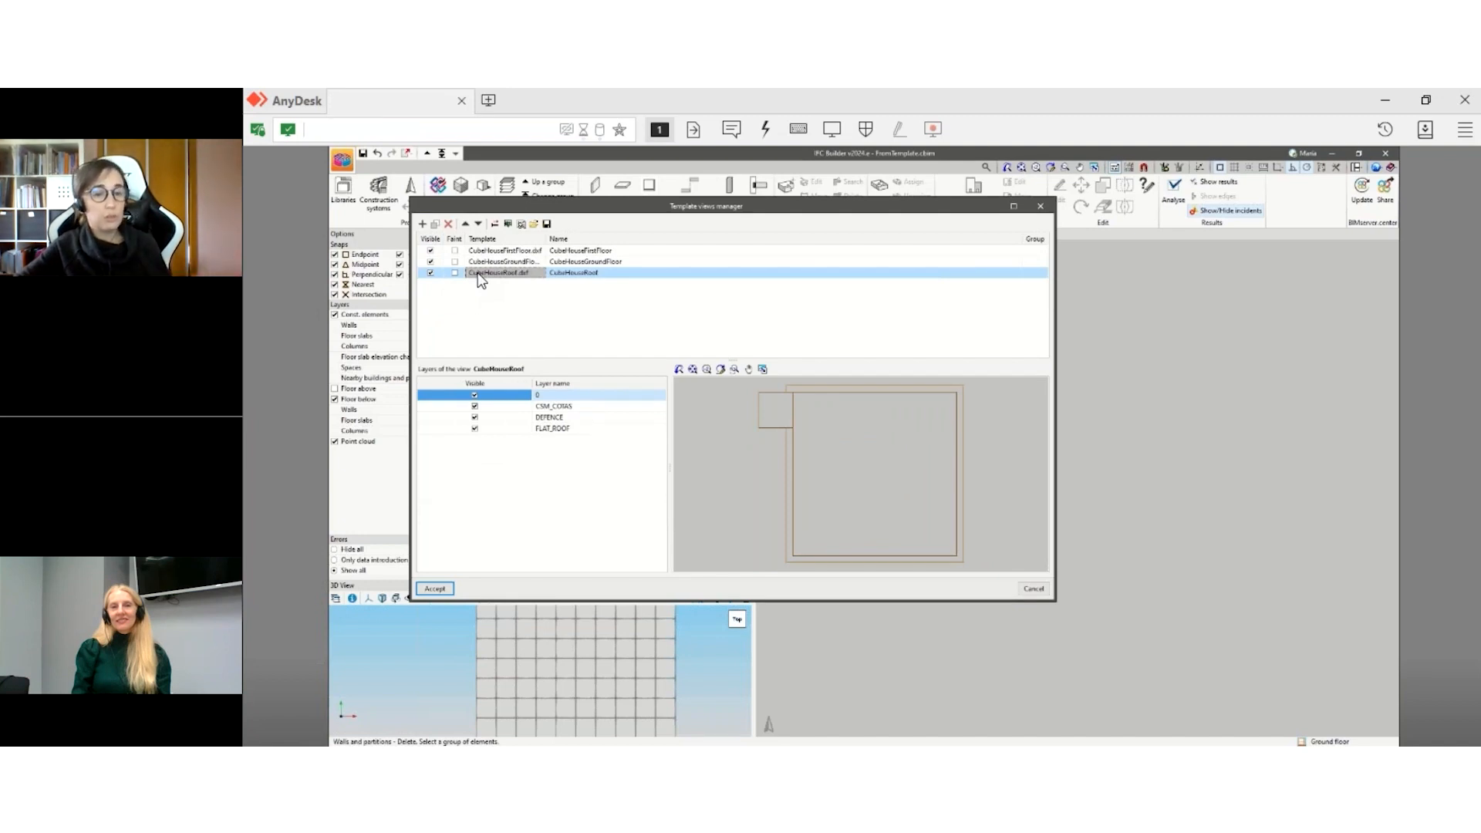
{"action": "left_click", "coordinate": [508, 224]}
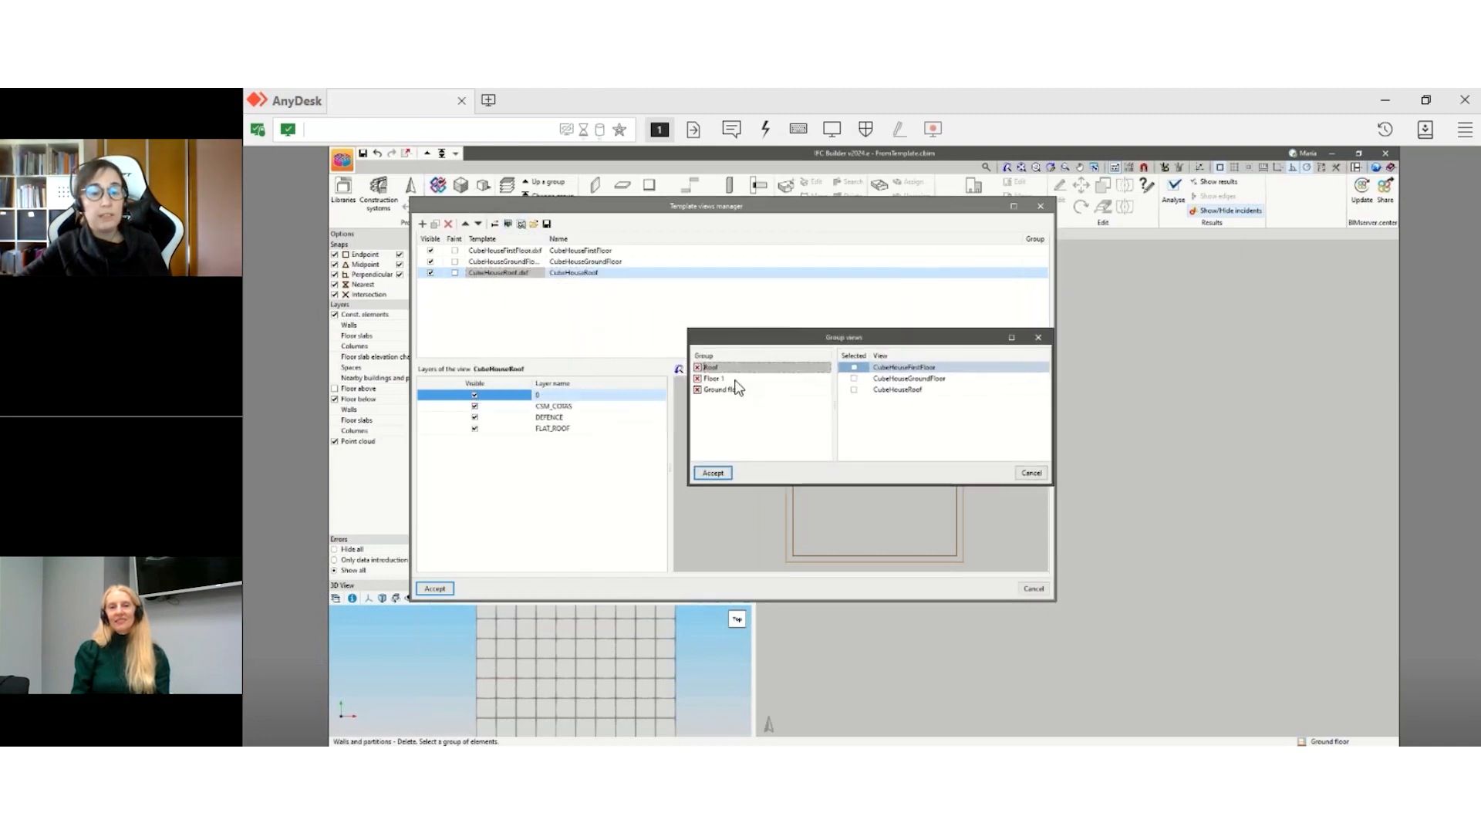
{"action": "left_click", "coordinate": [705, 390]}
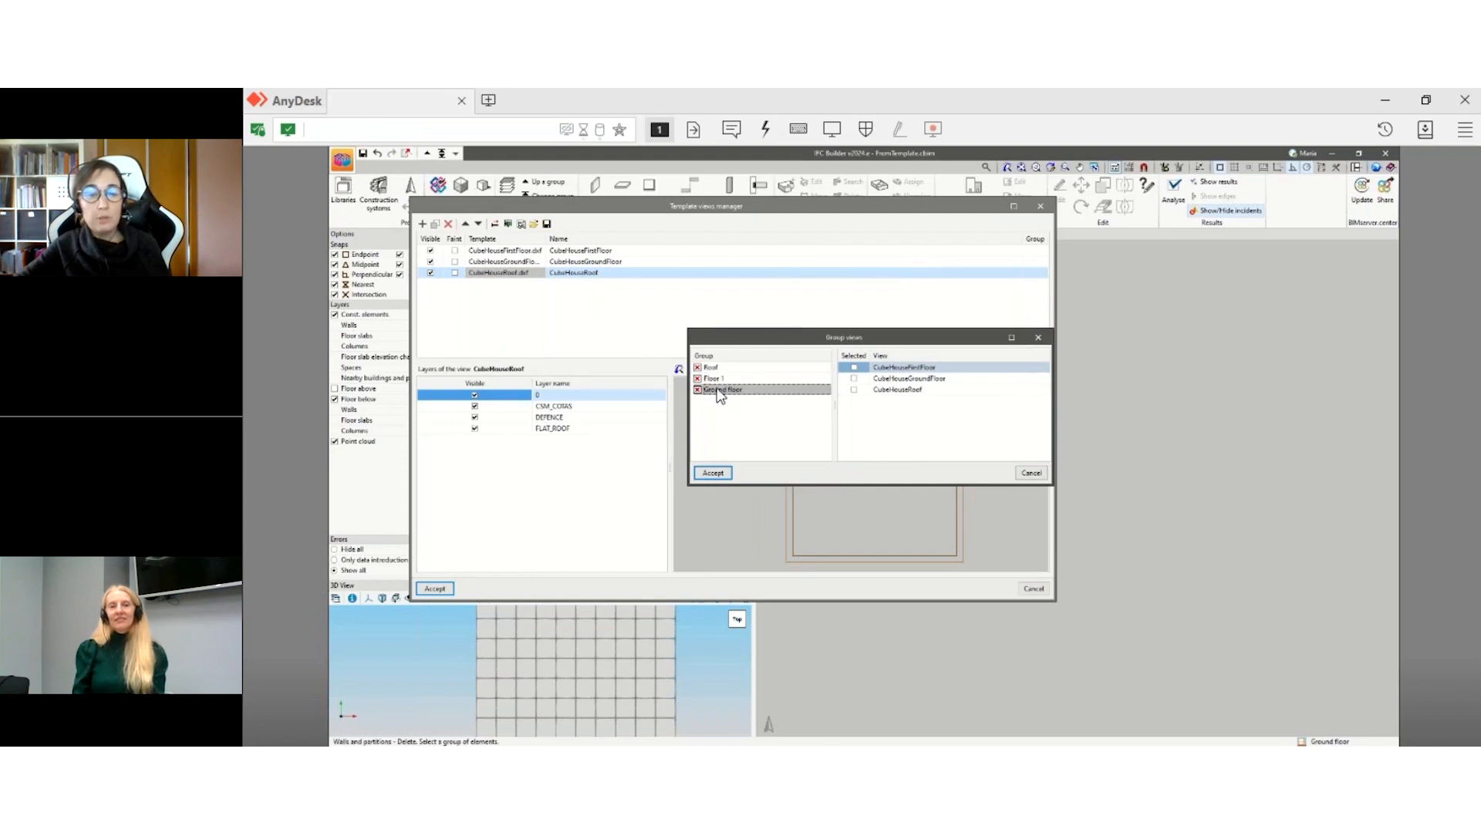
{"action": "left_click", "coordinate": [861, 380]}
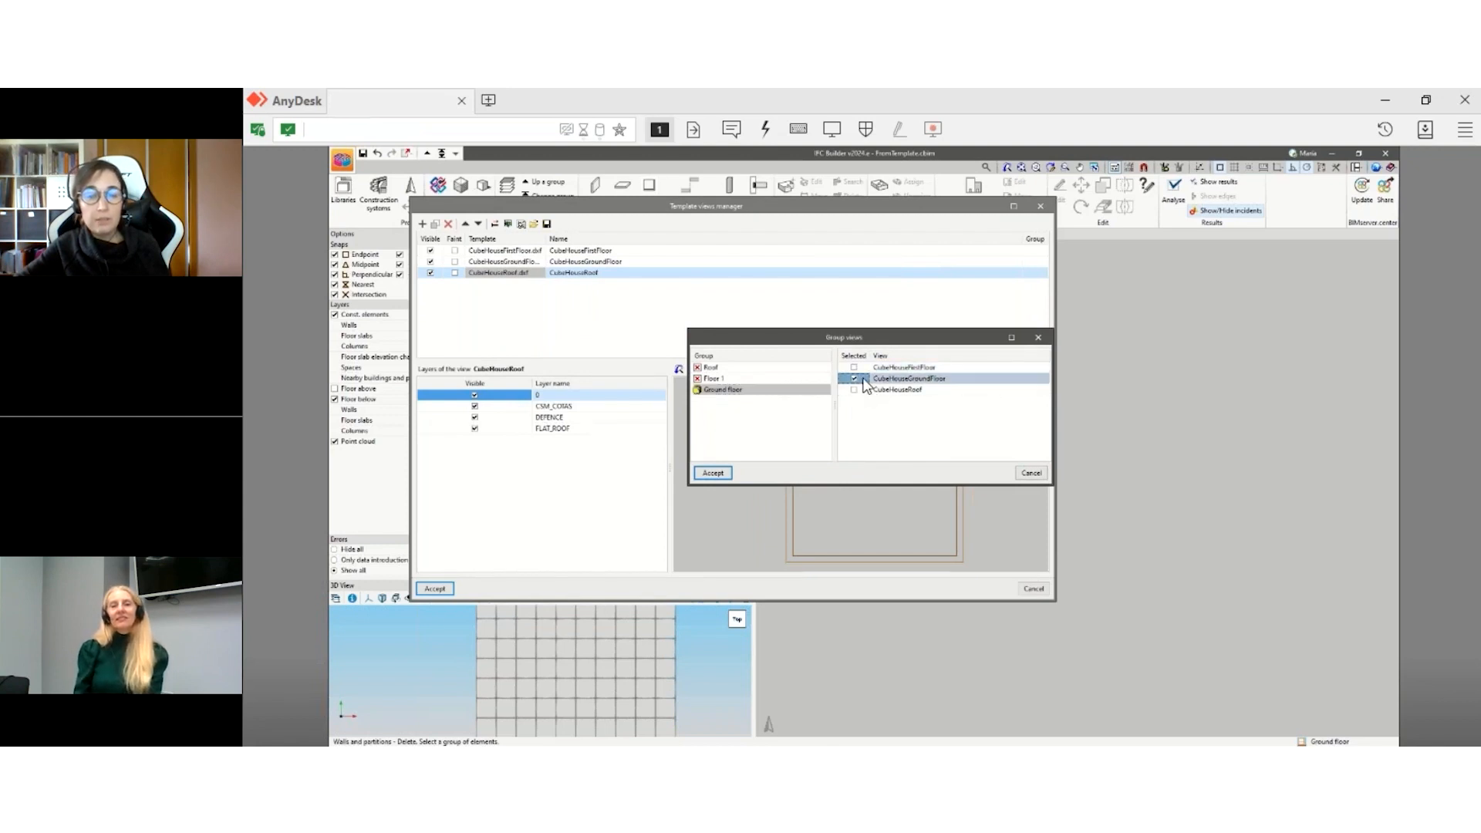
{"action": "left_click", "coordinate": [699, 379]}
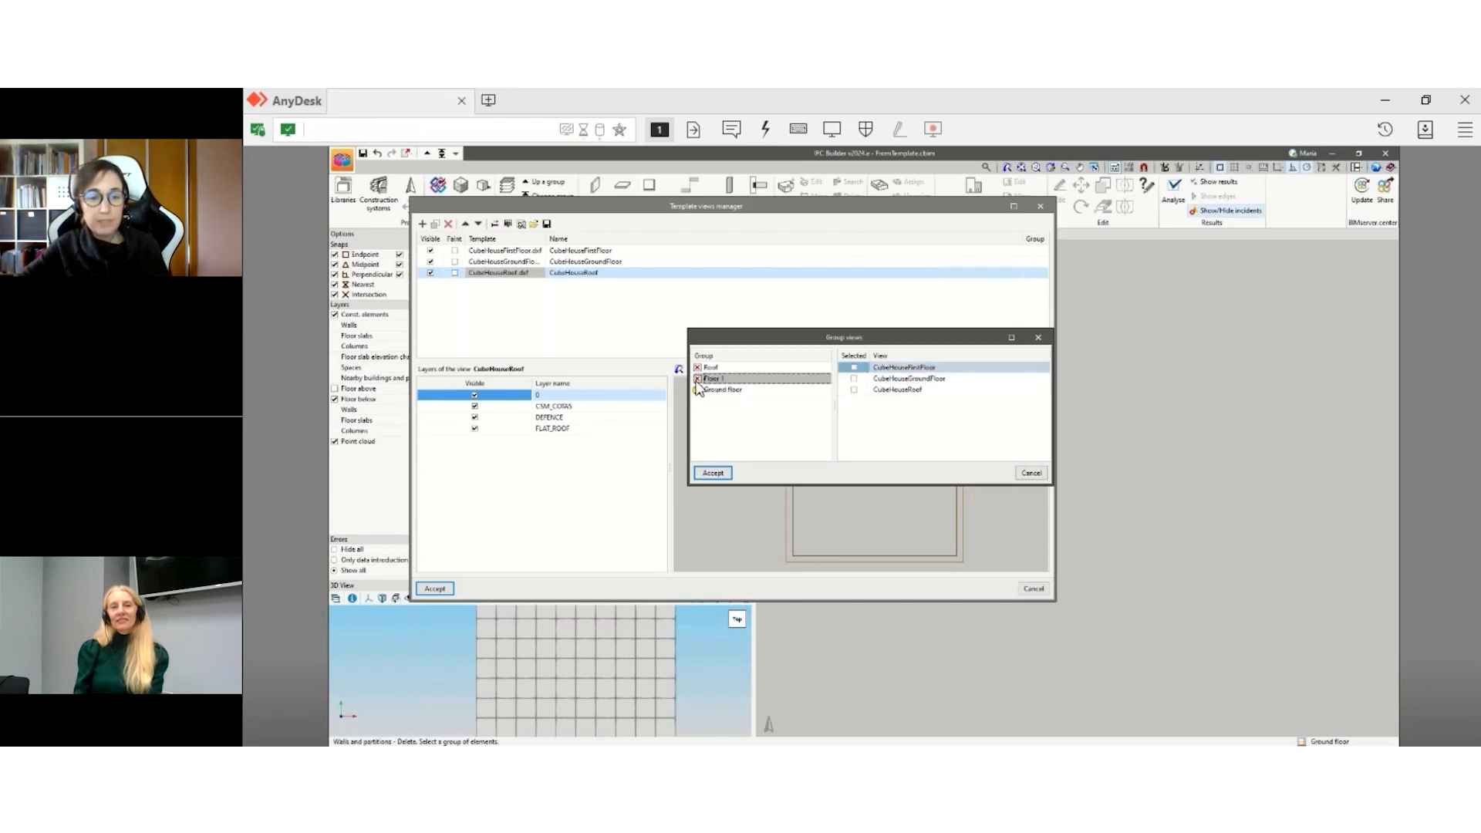
{"action": "left_click", "coordinate": [856, 369]}
{"action": "left_click", "coordinate": [721, 368]}
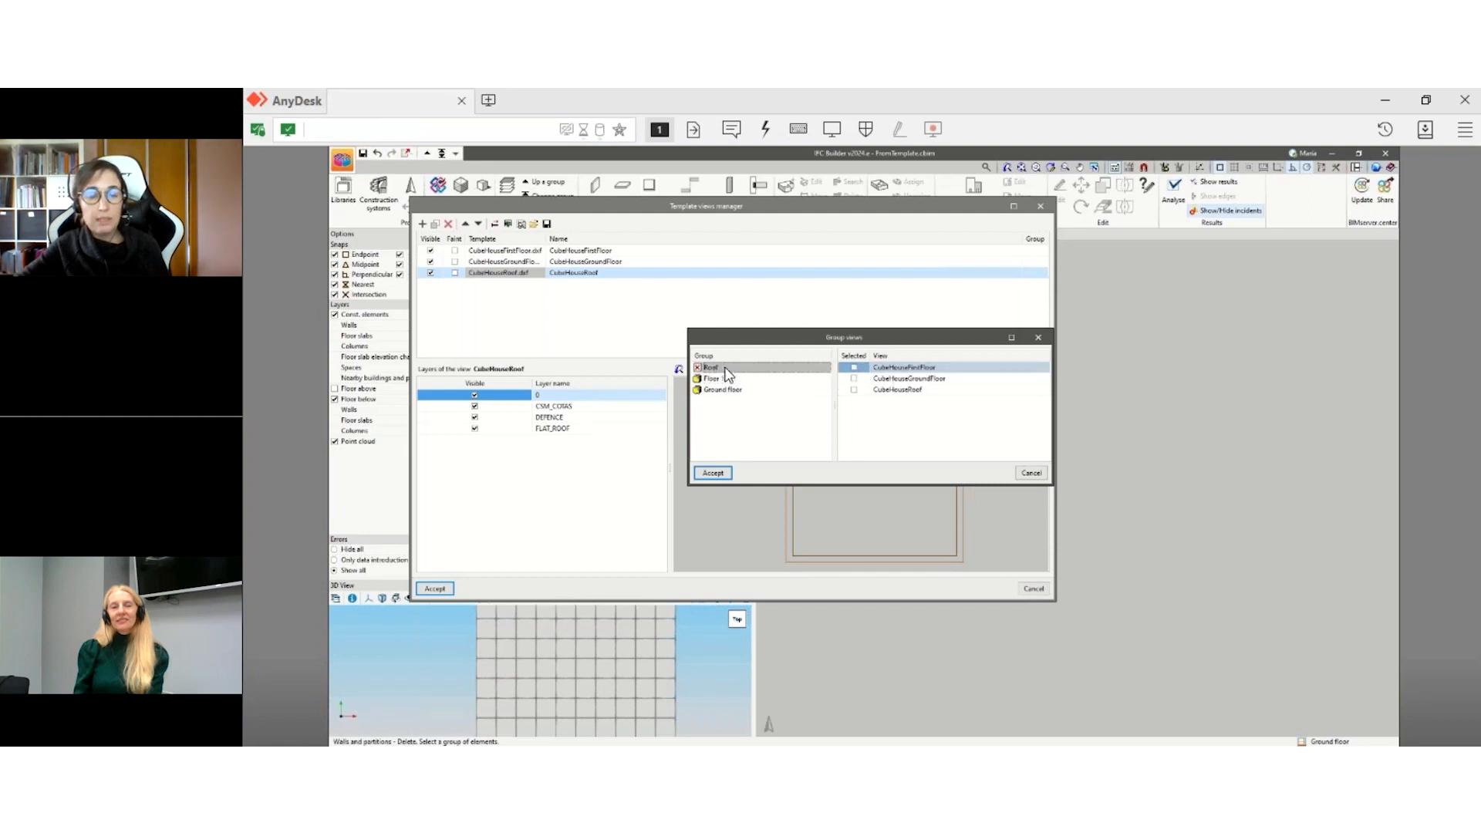
{"action": "left_click", "coordinate": [854, 389]}
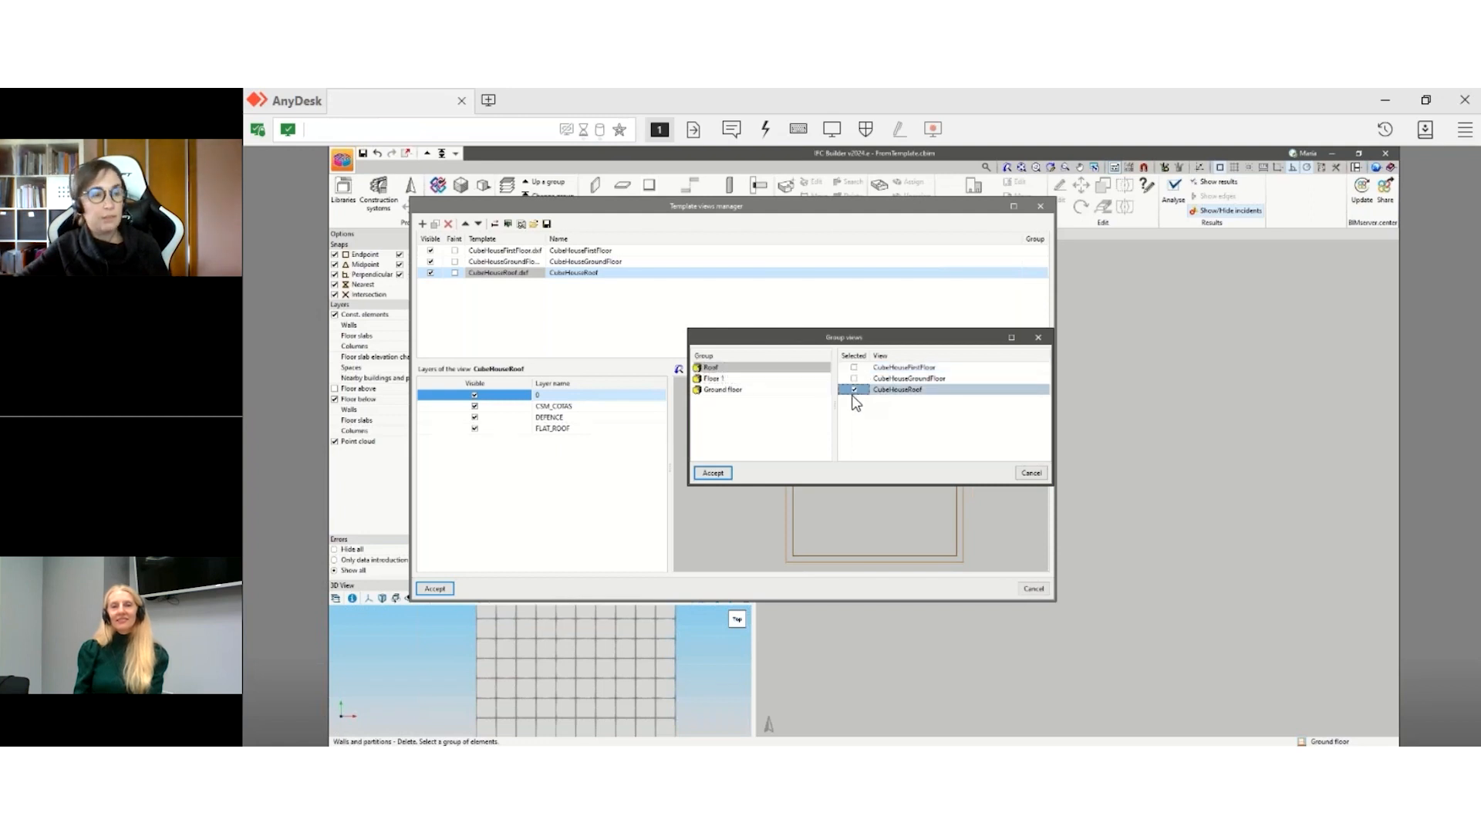
{"action": "left_click", "coordinate": [713, 473]}
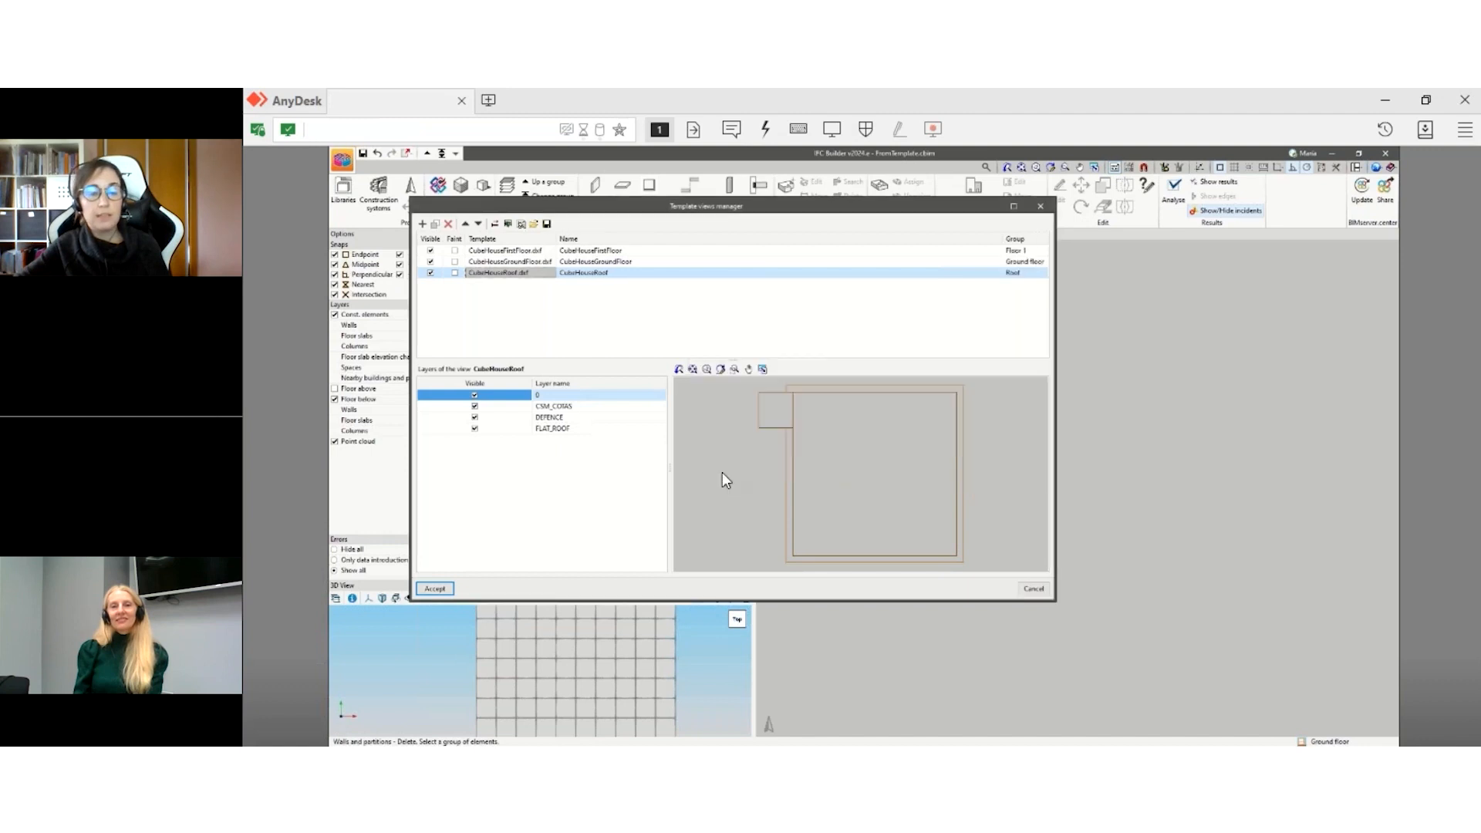
- Accept the template view assignments and check the templates by switching to Roof and back down to Ground floor
{"action": "left_click", "coordinate": [434, 588]}
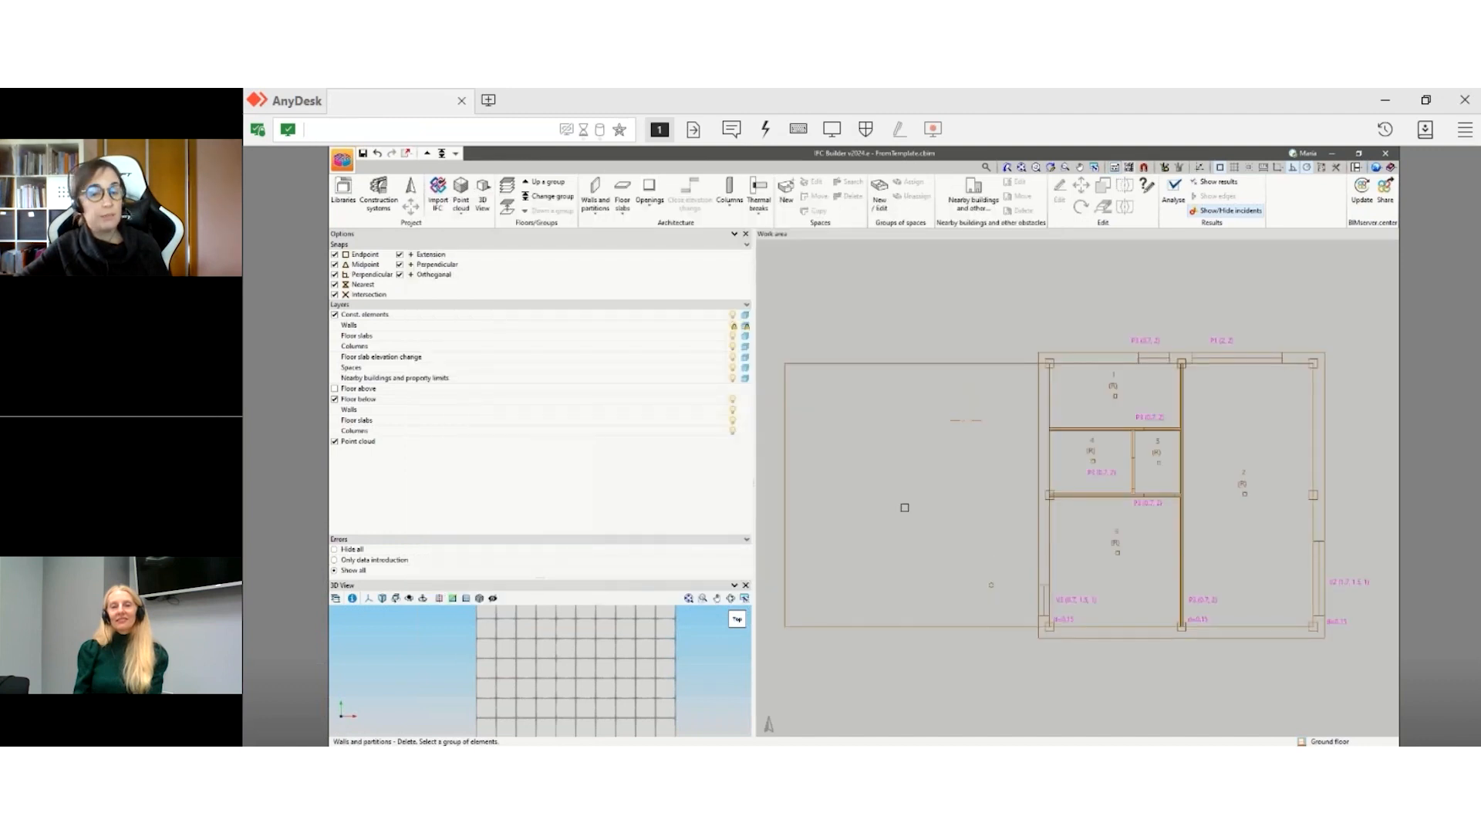
{"action": "left_click", "coordinate": [540, 197]}
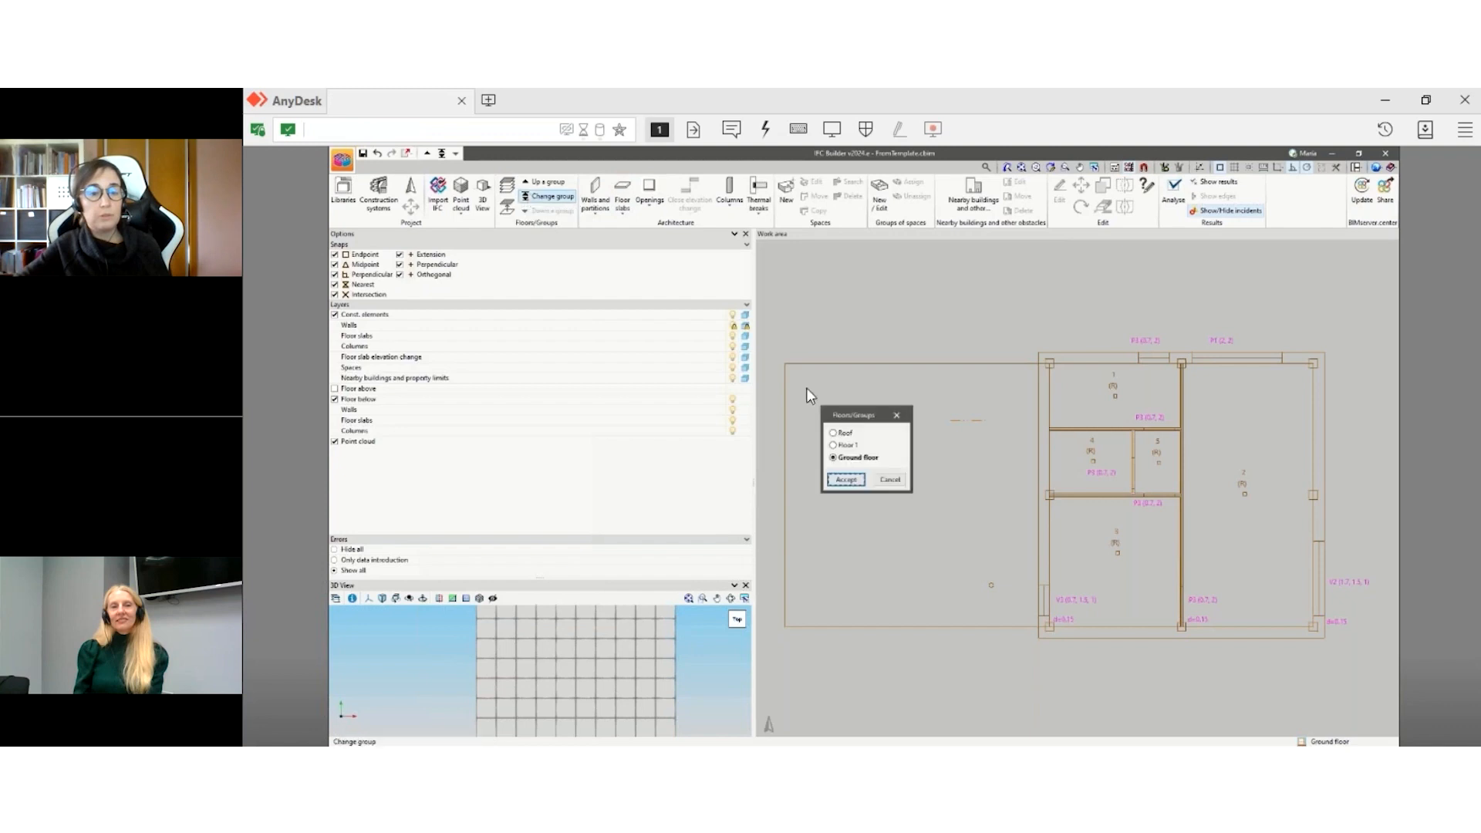
{"action": "left_click", "coordinate": [833, 432]}
{"action": "left_click", "coordinate": [846, 479]}
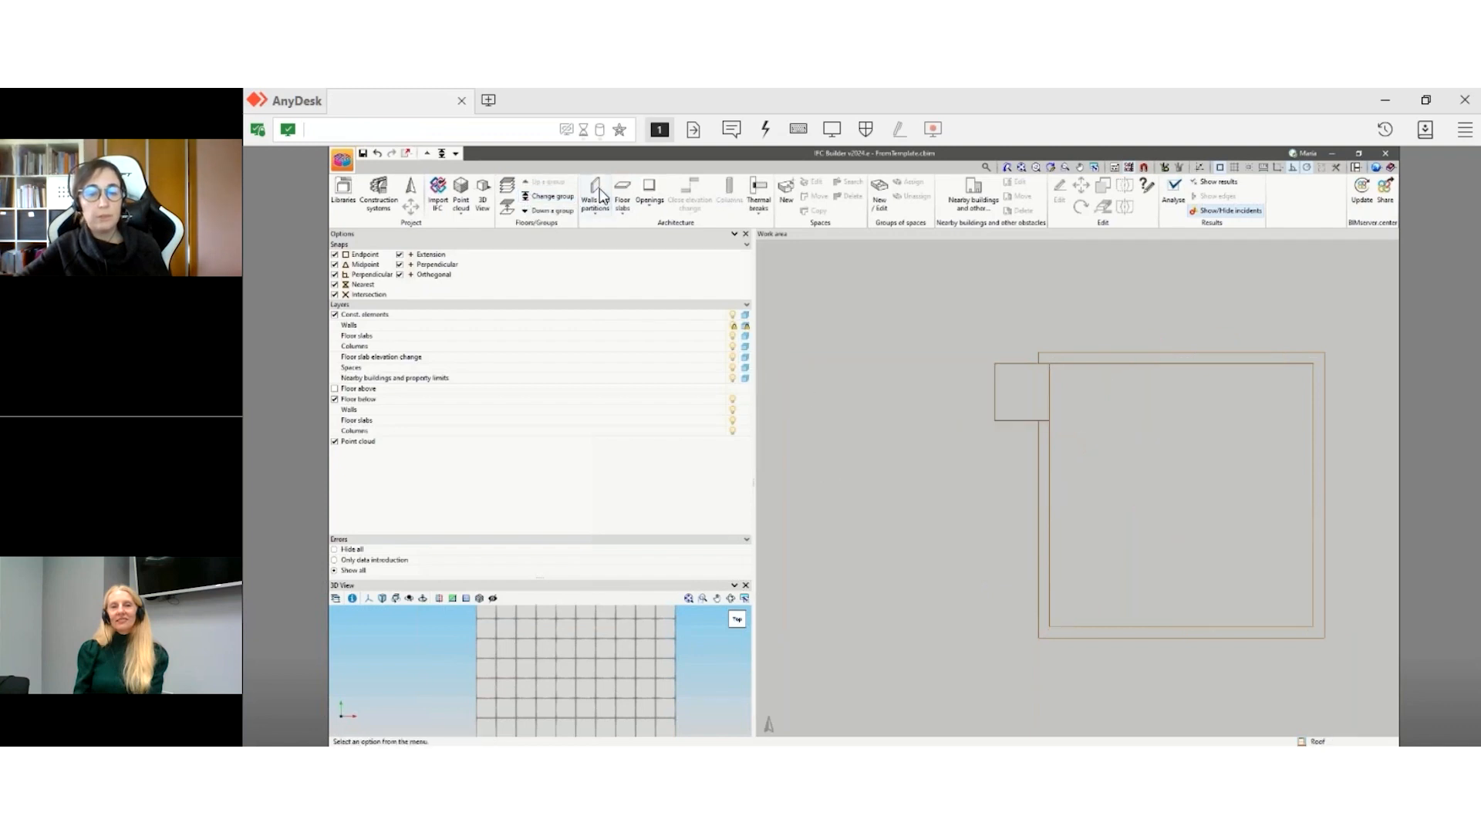
{"action": "left_click", "coordinate": [535, 211]}
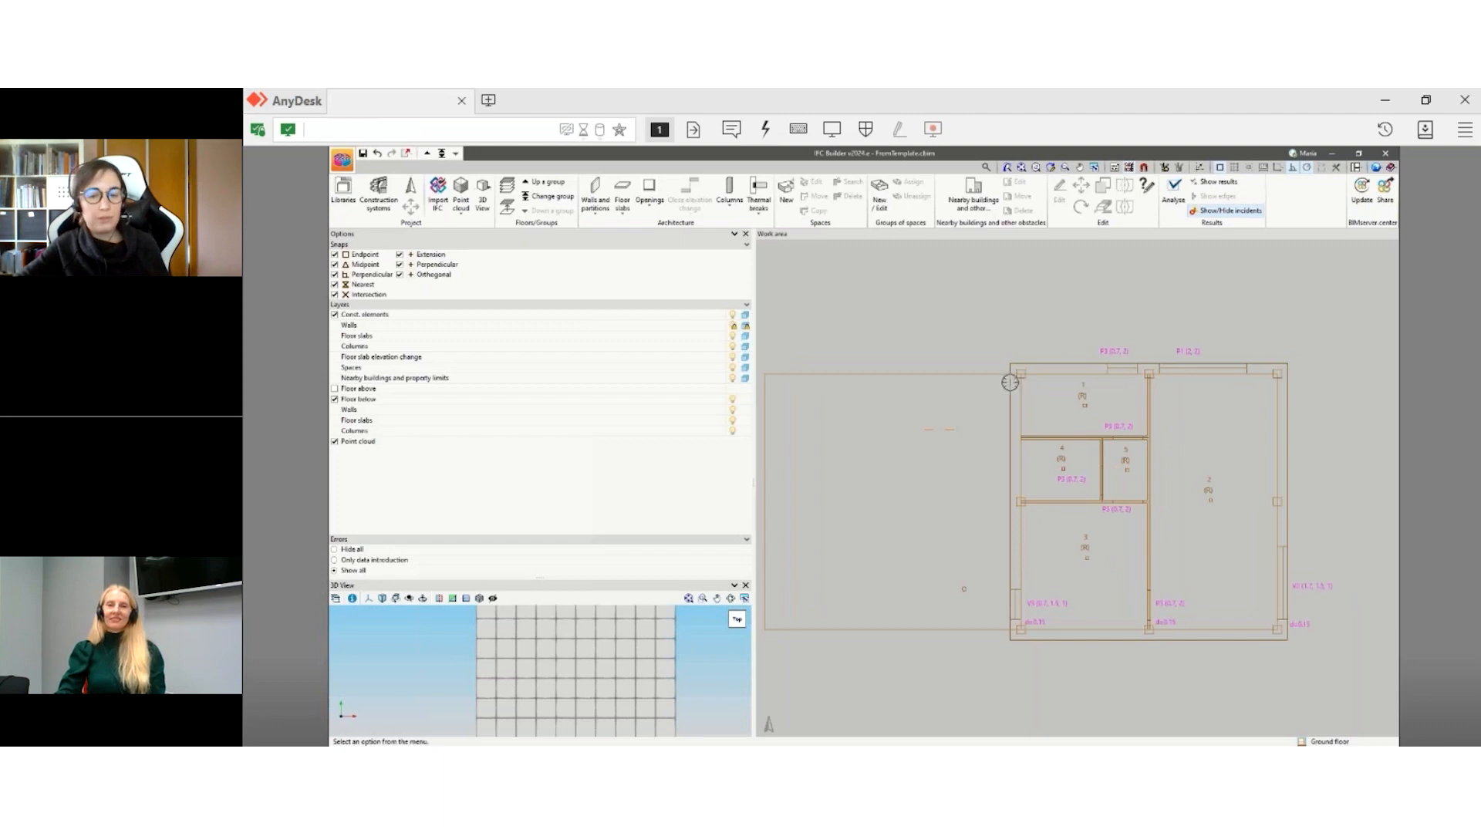
{"action": "scroll", "coordinate": [1274, 379], "scroll_direction": "up", "scroll_amount": 1}
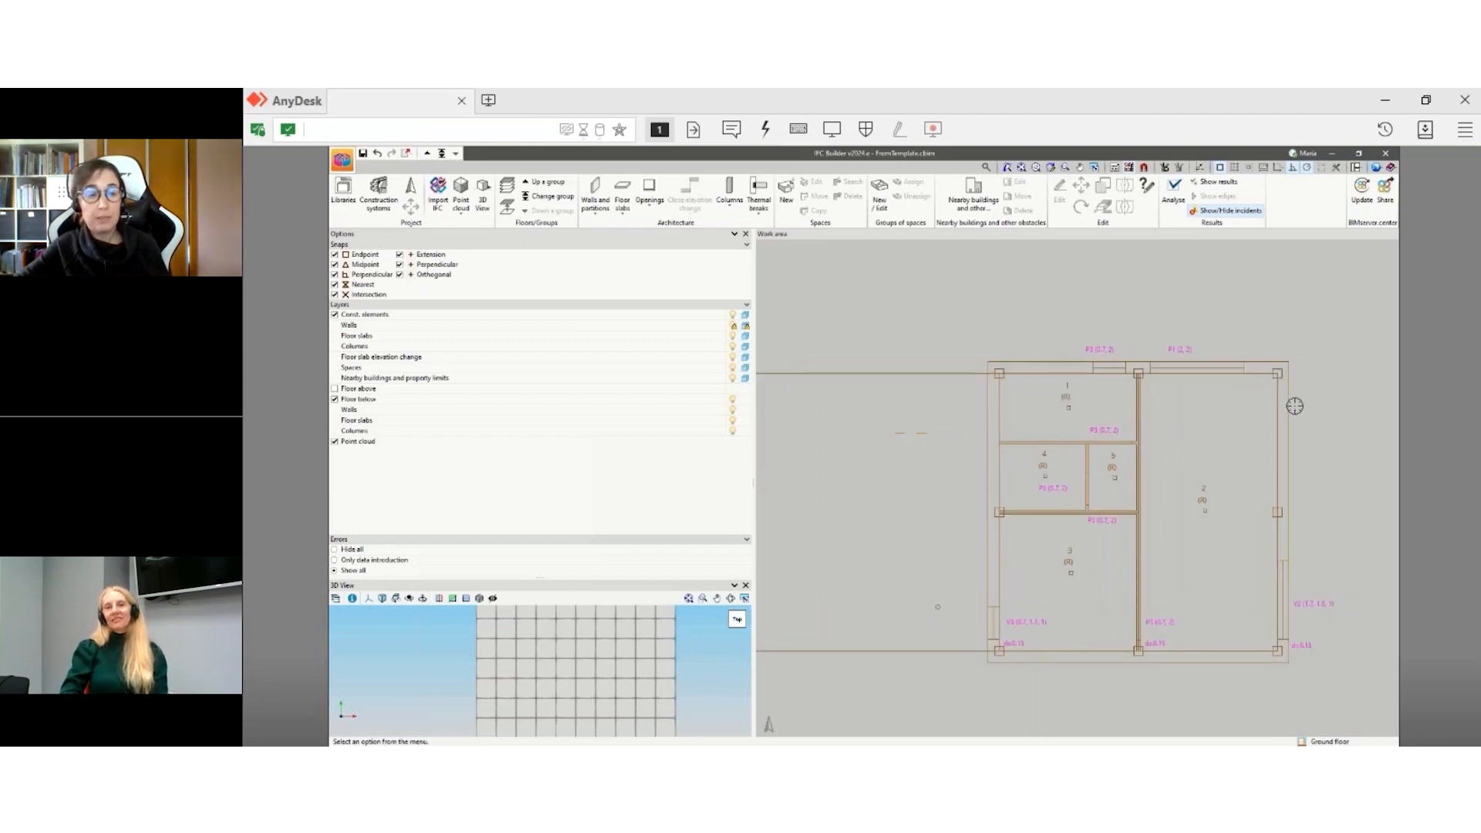
{"action": "scroll", "coordinate": [1311, 604], "scroll_direction": "up", "scroll_amount": 1}
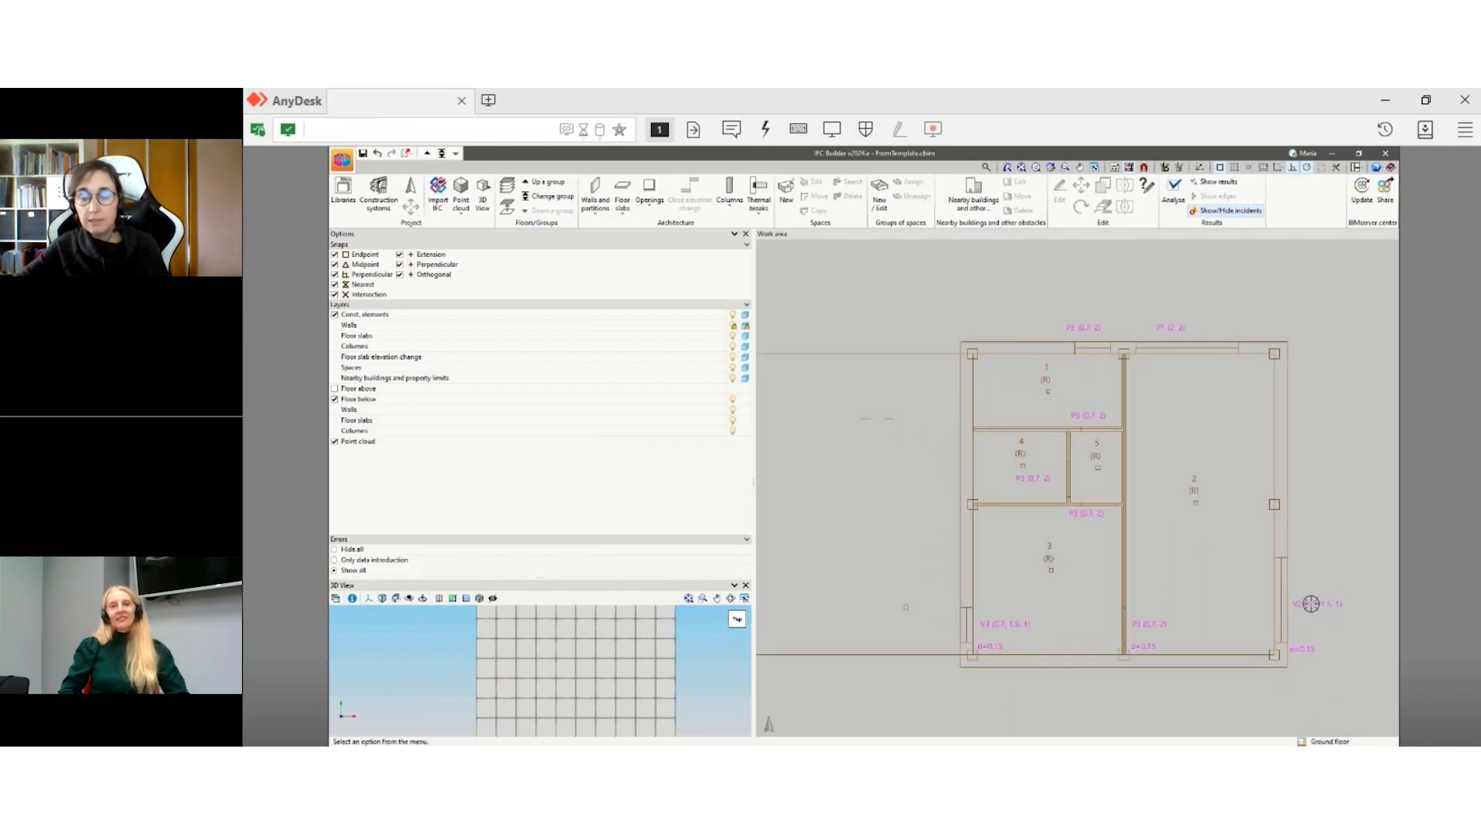
- Review the object snap settings and activate the template object snaps
{"action": "left_click", "coordinate": [1219, 167]}
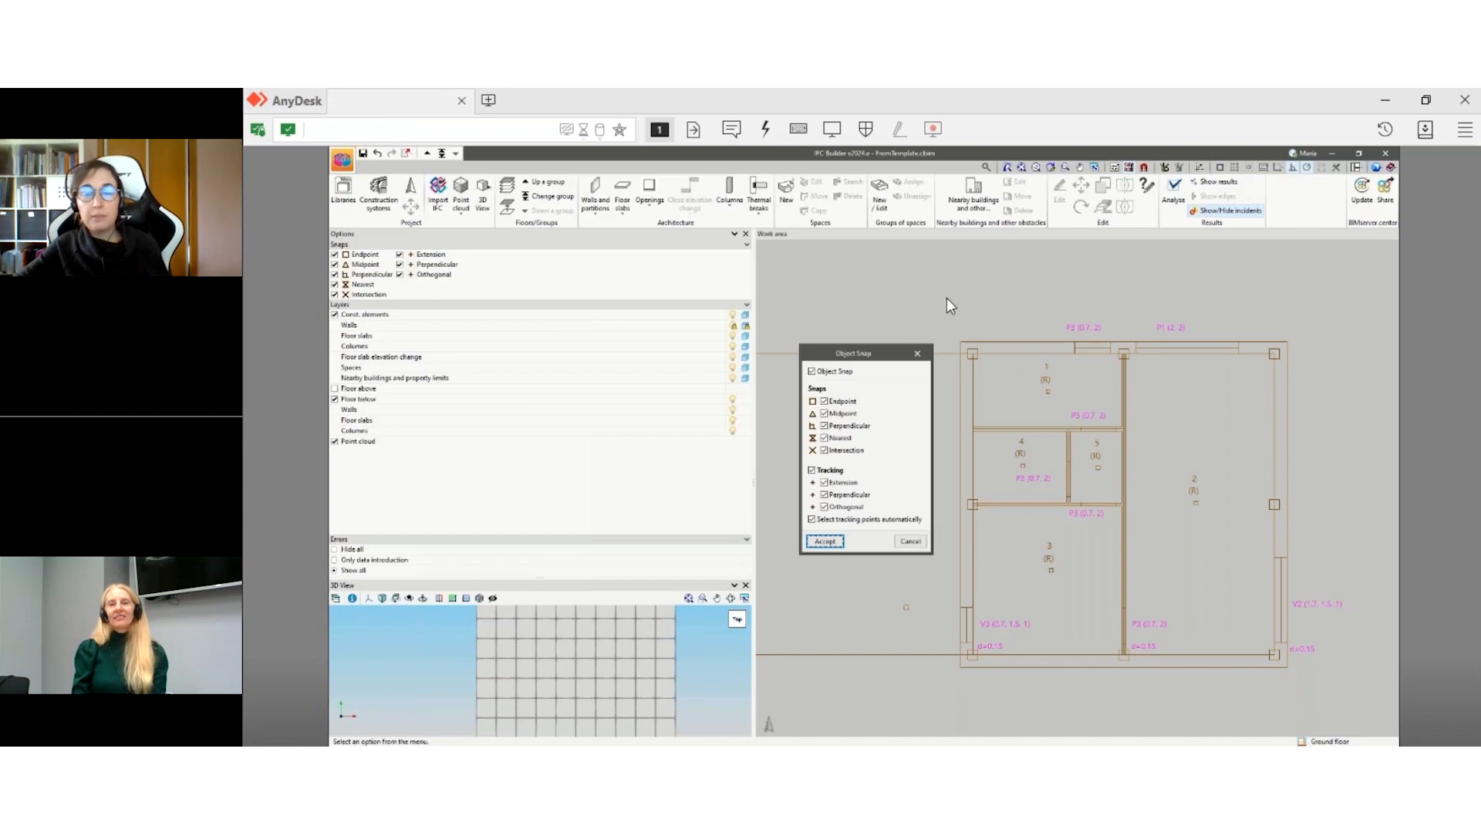
{"action": "left_click", "coordinate": [824, 541]}
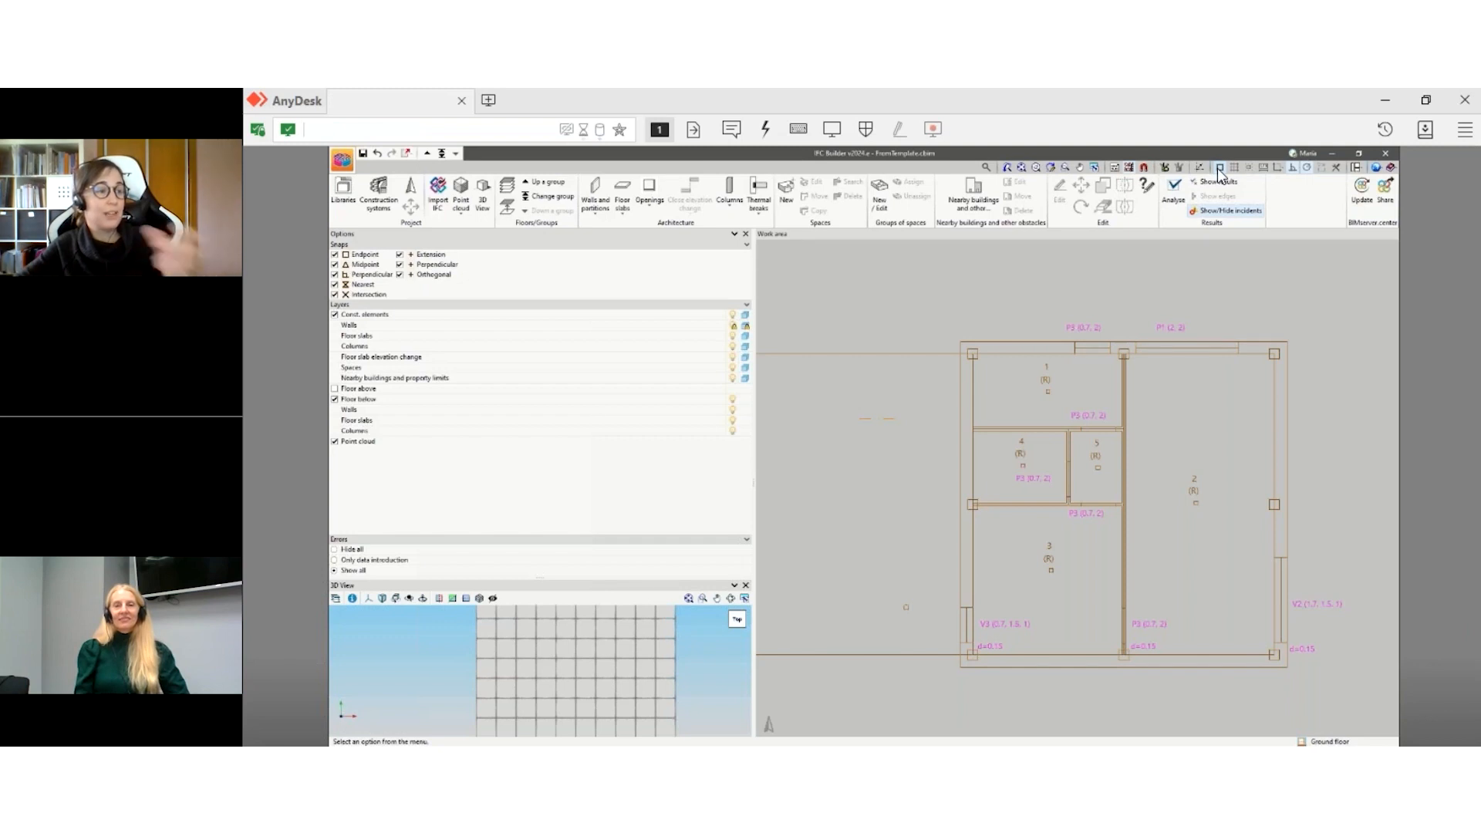
{"action": "left_click", "coordinate": [1142, 169]}
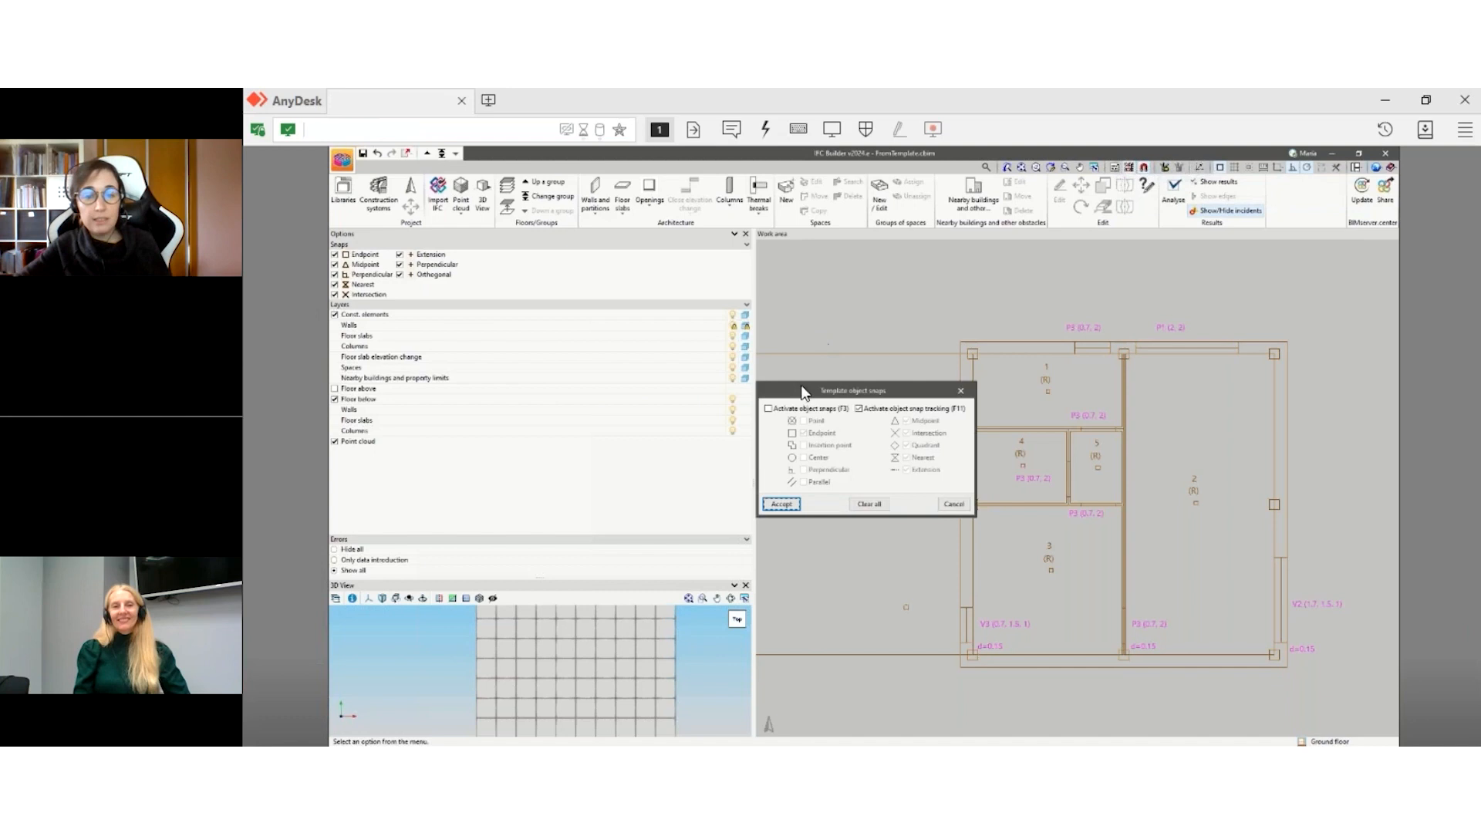
{"action": "left_click", "coordinate": [768, 409]}
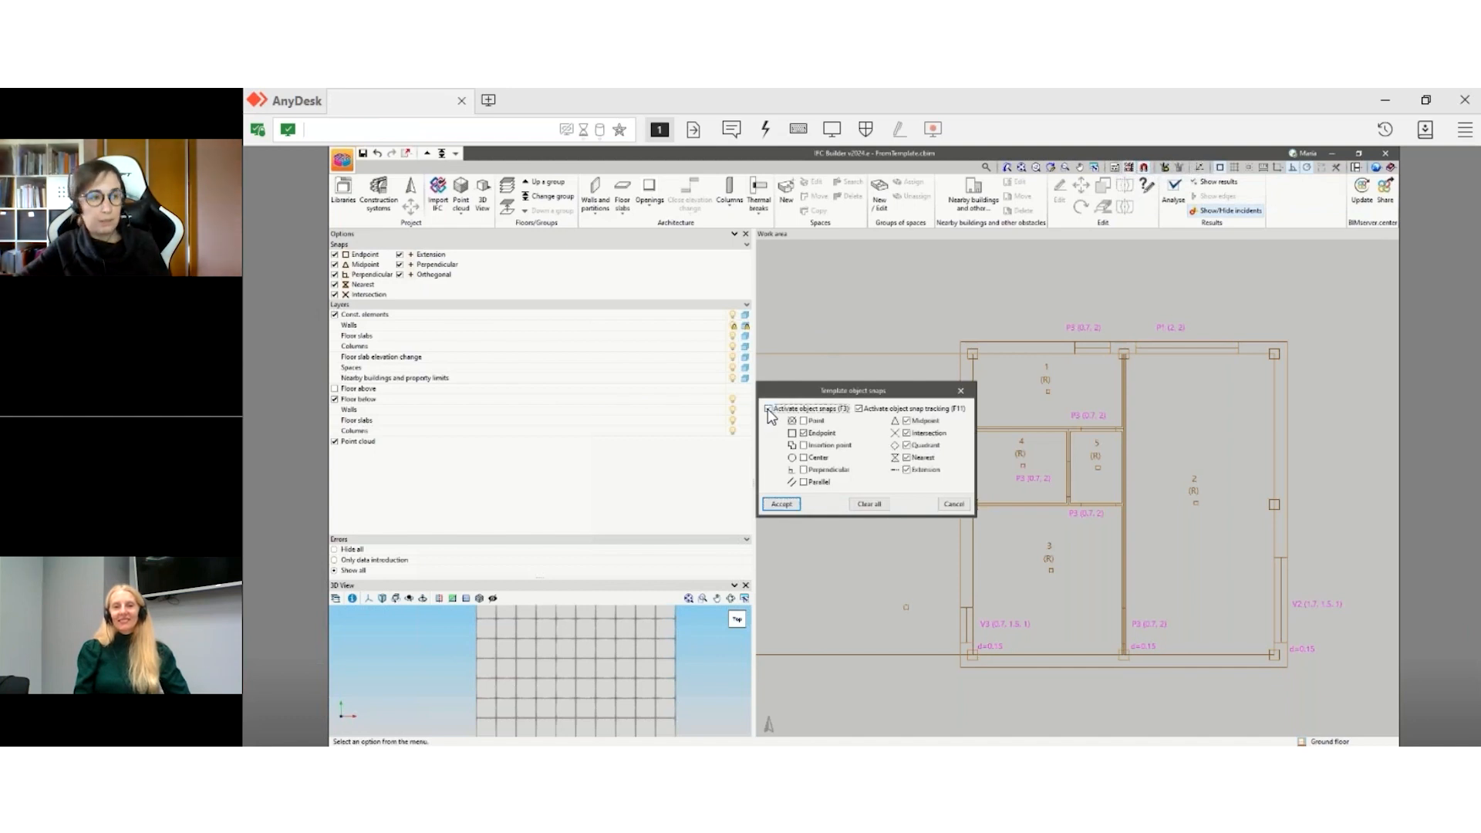
{"action": "left_click", "coordinate": [781, 504]}
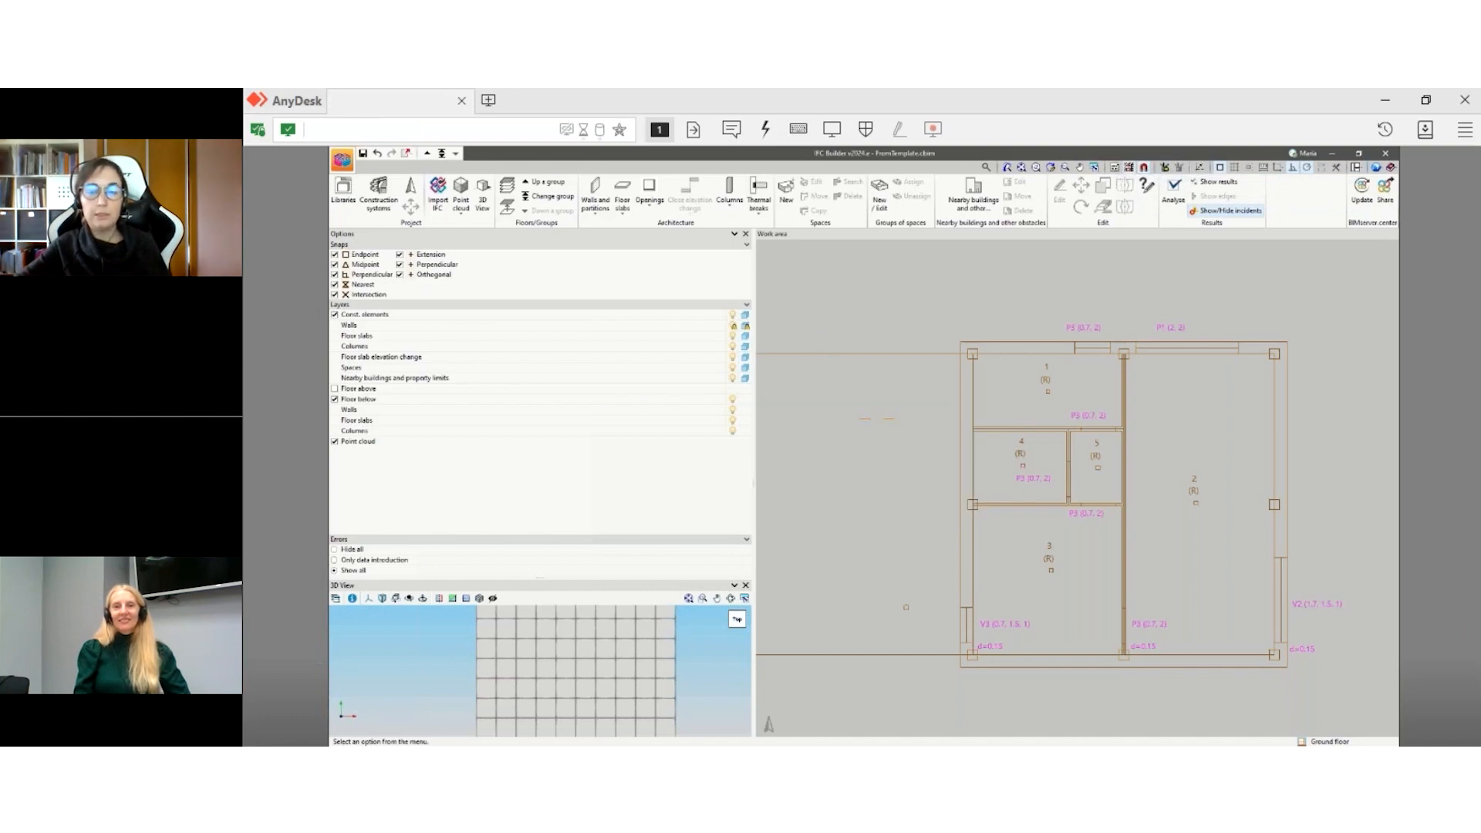
- Choose external wall type w1 for drawing and set its insertion line along one edge of the wall
{"action": "left_click", "coordinate": [601, 216]}
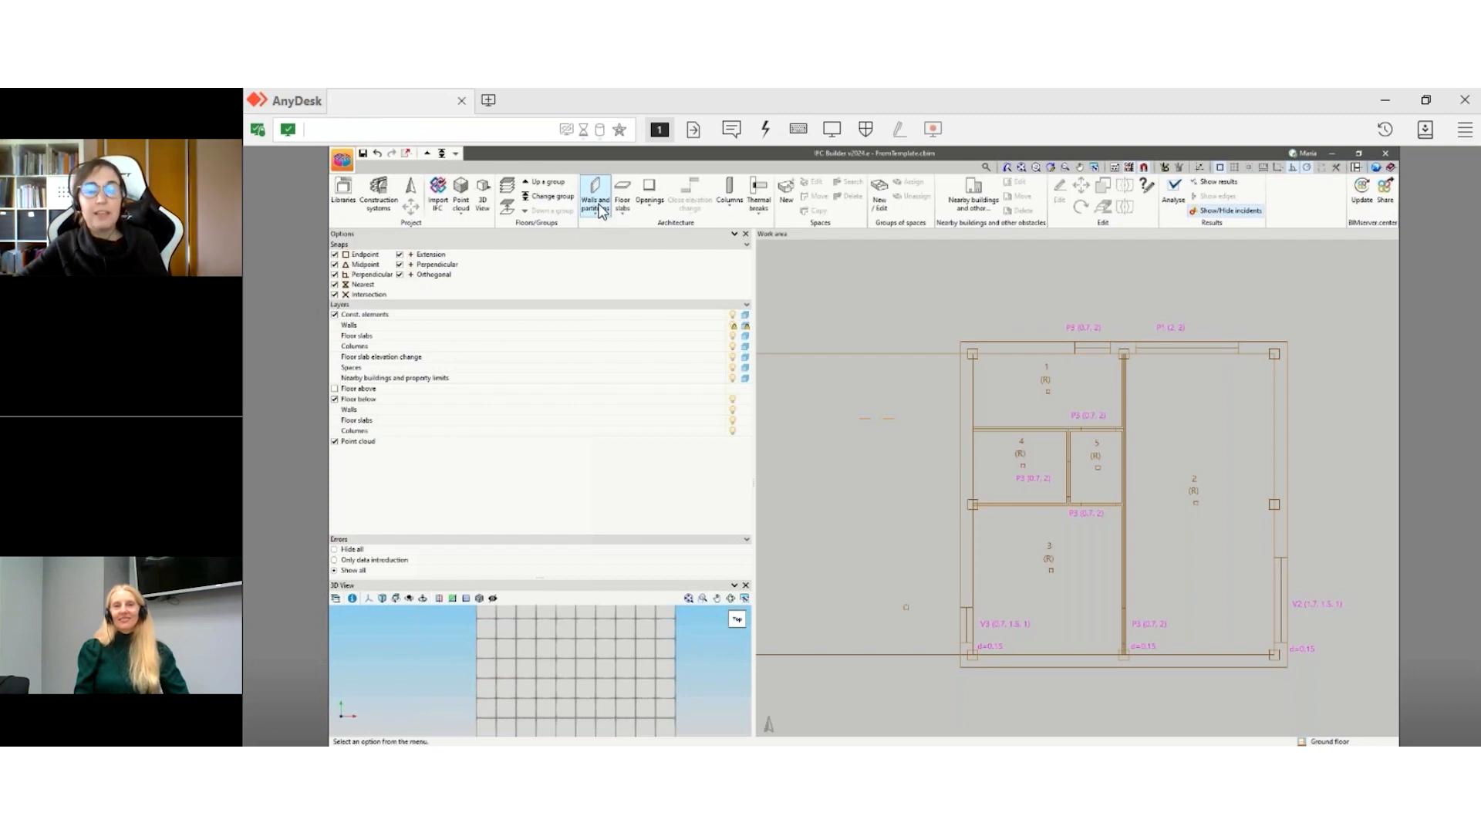
{"action": "left_click", "coordinate": [600, 211]}
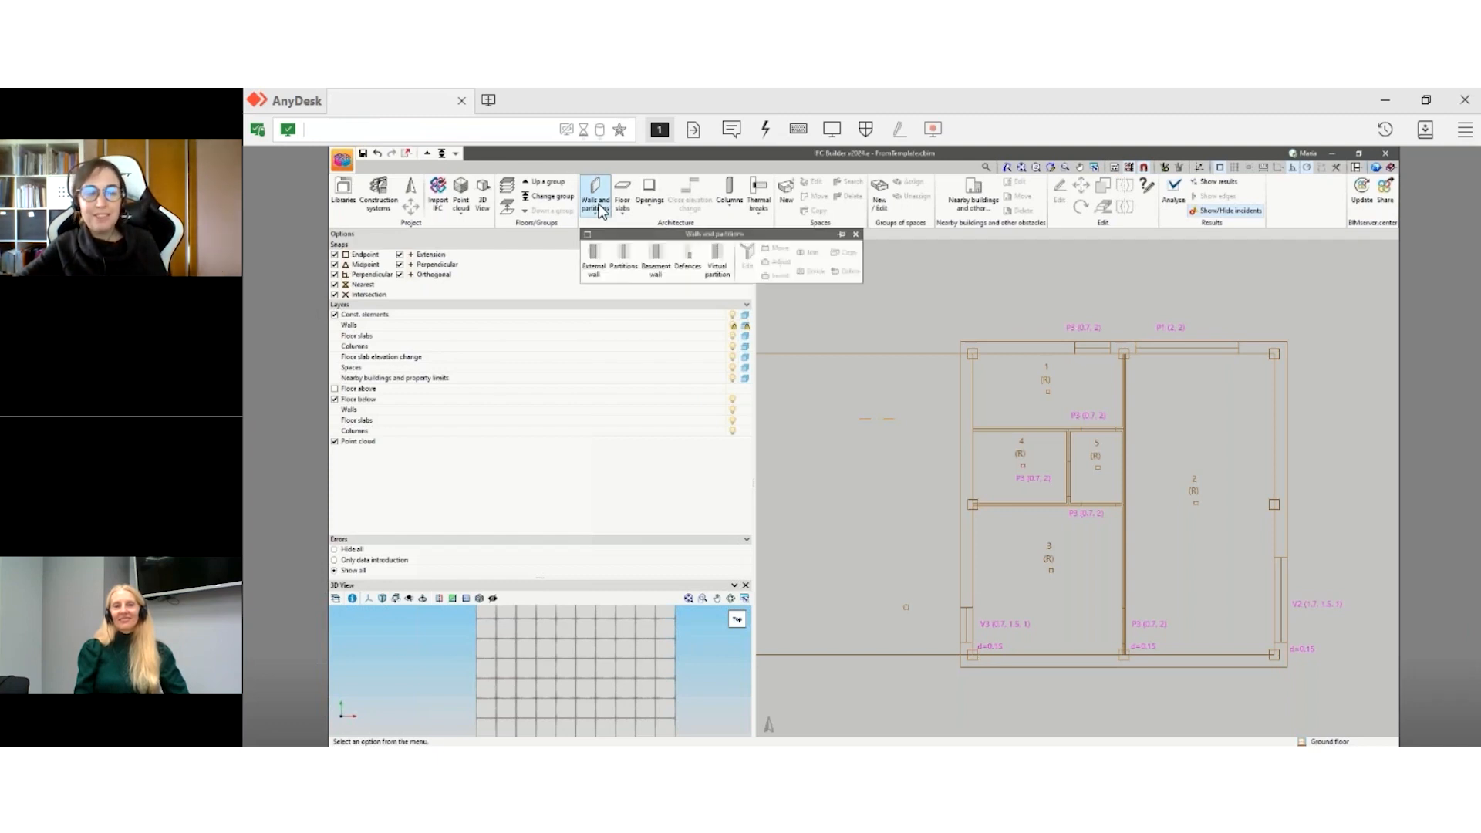
{"action": "left_click", "coordinate": [595, 268]}
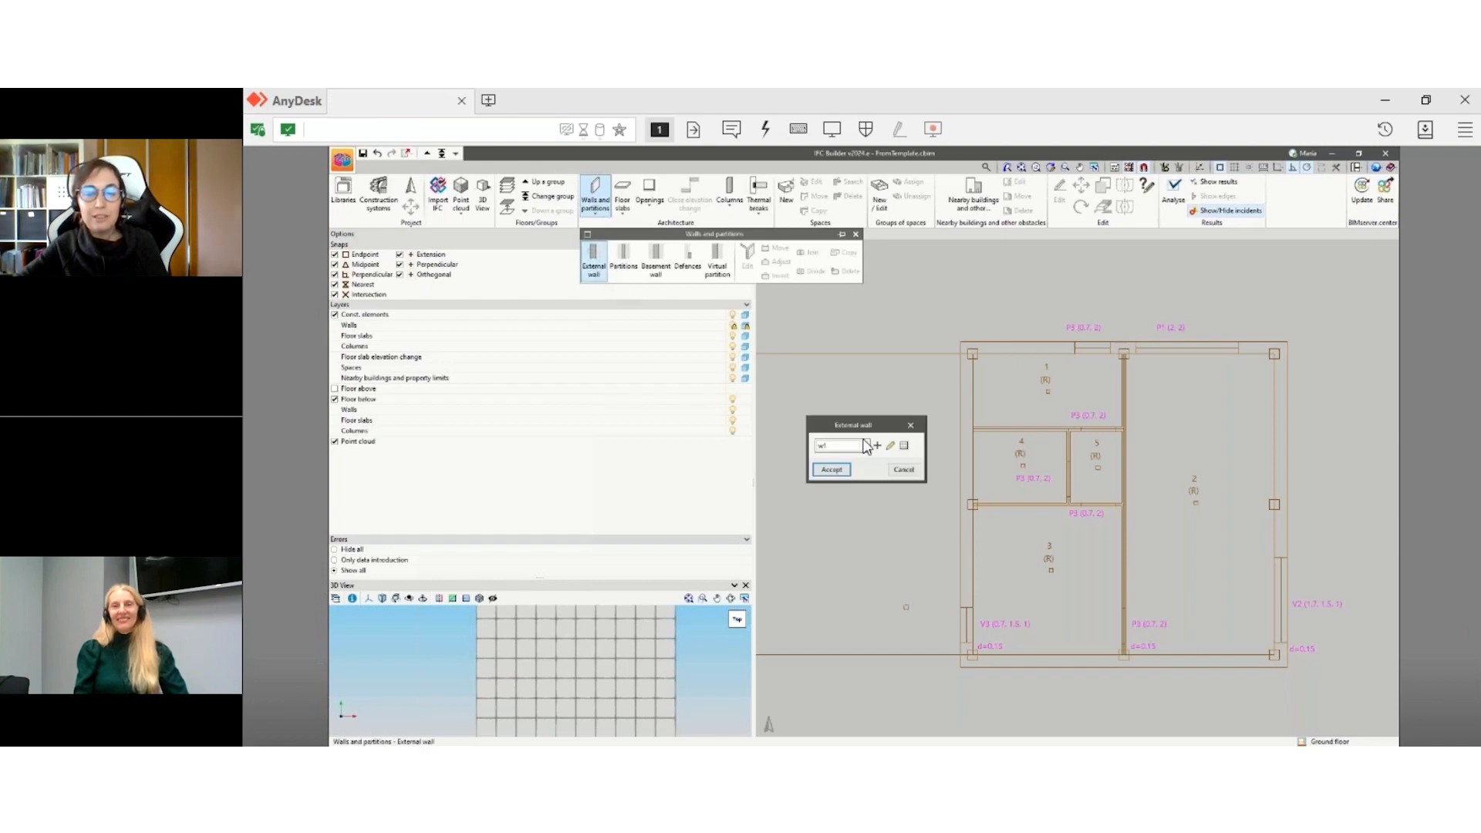
{"action": "left_click", "coordinate": [828, 469]}
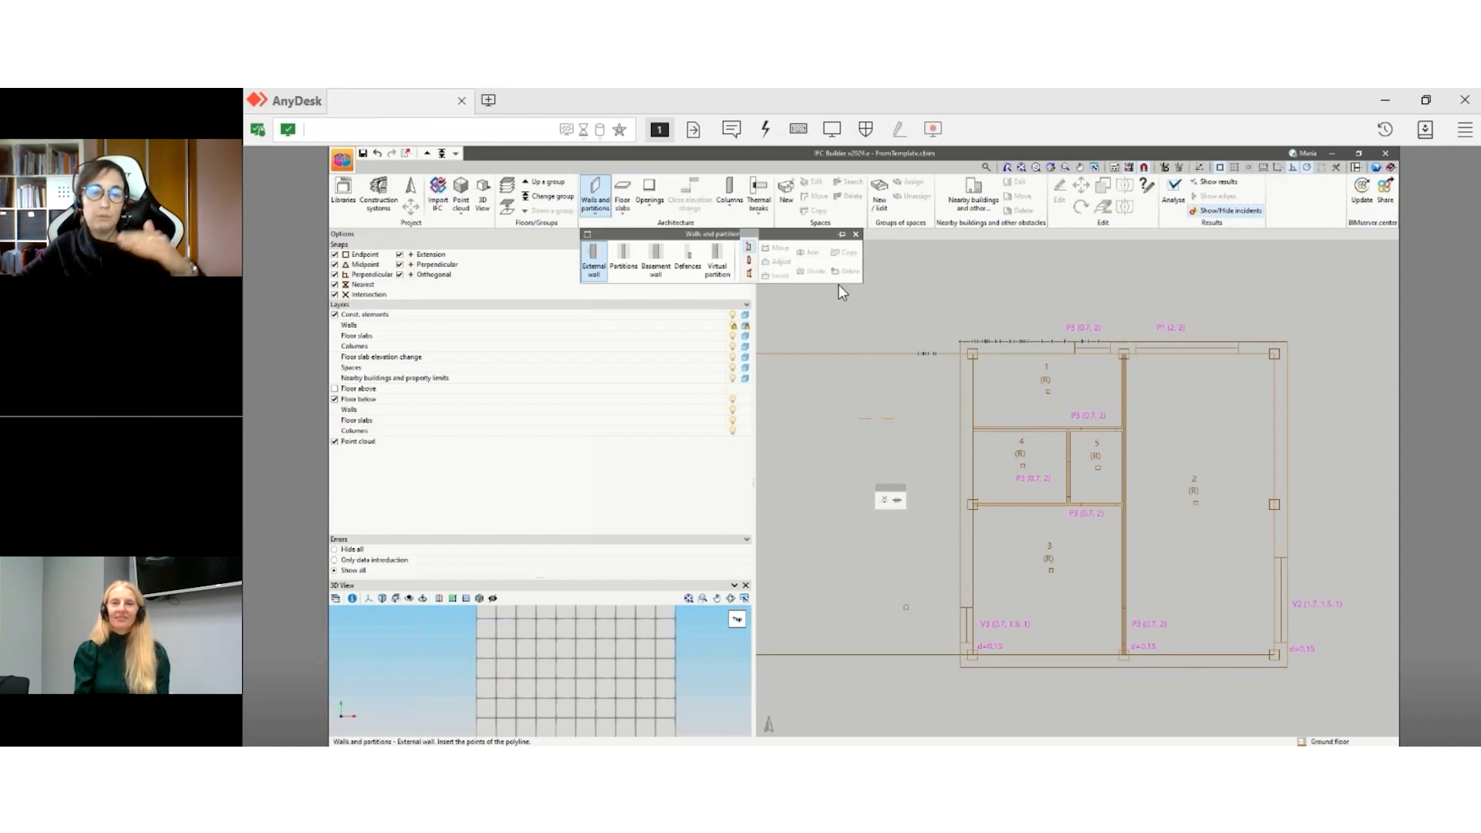
{"action": "scroll", "coordinate": [969, 343], "scroll_direction": "up", "scroll_amount": 4}
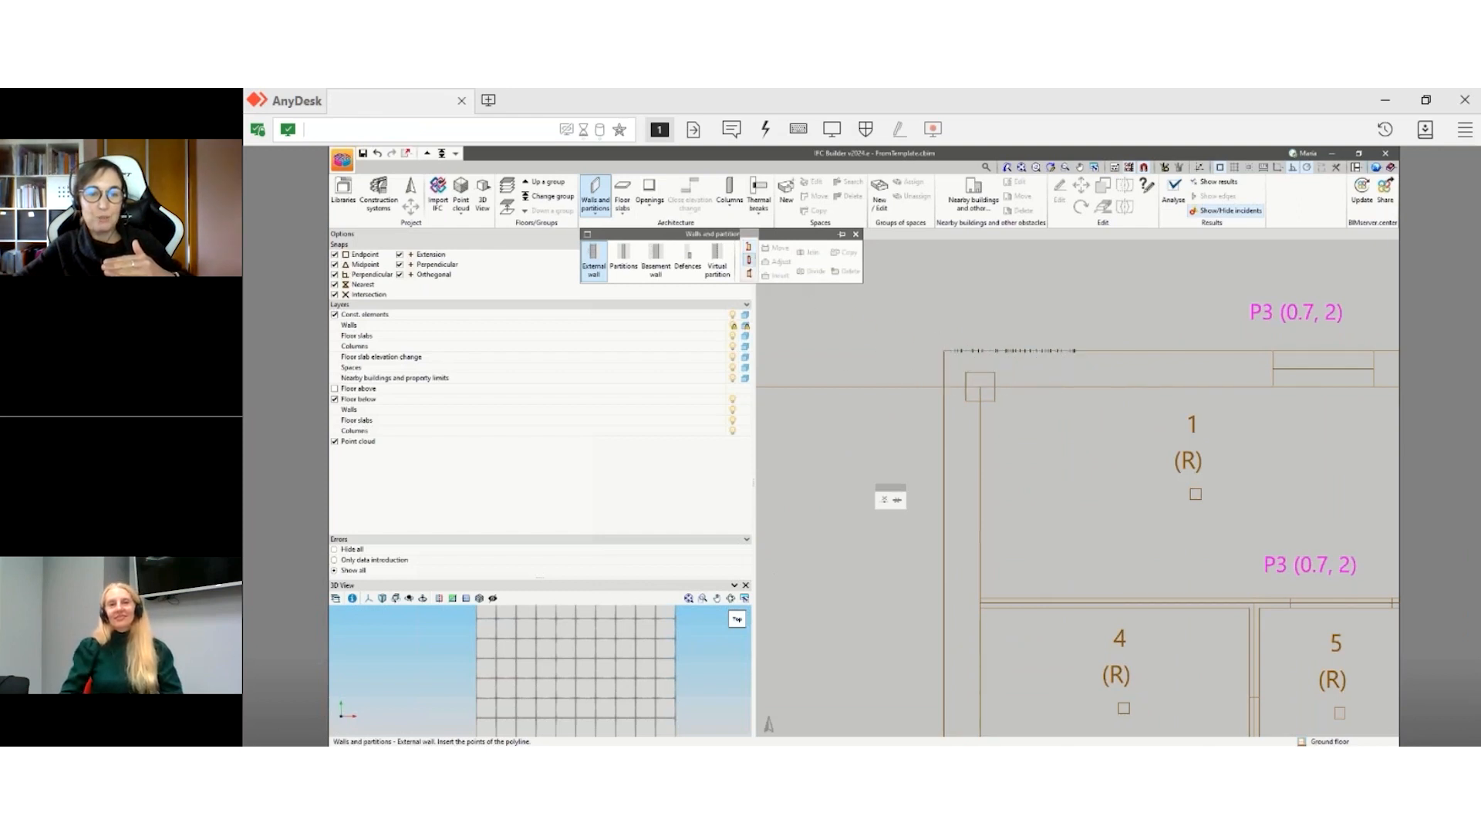
{"action": "left_click", "coordinate": [748, 272]}
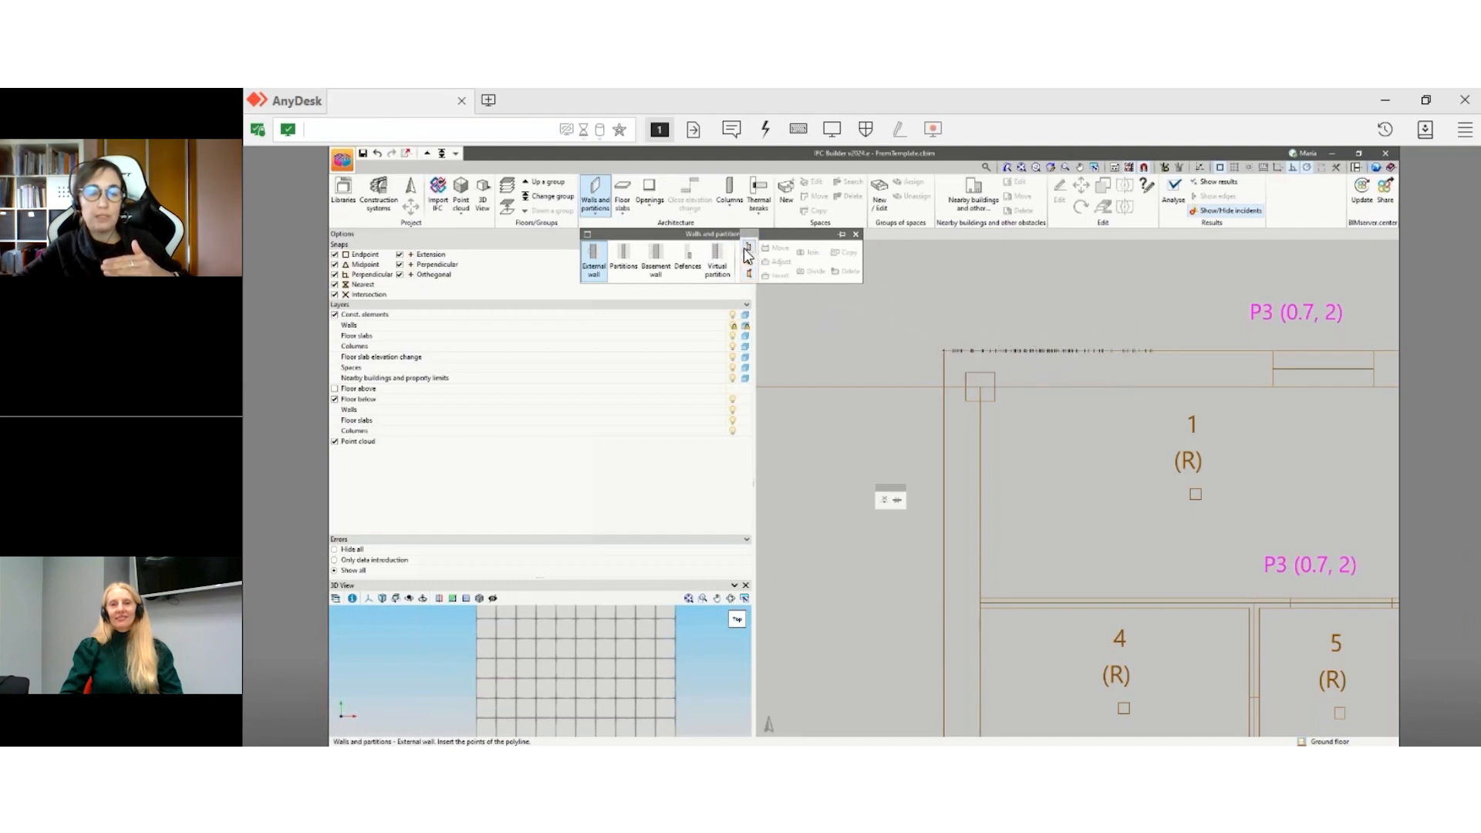
- Trace the outer outline of the Ground floor template with a closed square of w1 external walls, about 6.5 m per side
{"action": "scroll", "coordinate": [965, 375], "scroll_direction": "up", "scroll_amount": 1}
{"action": "scroll", "coordinate": [966, 376], "scroll_direction": "up", "scroll_amount": 1}
{"action": "scroll", "coordinate": [920, 330], "scroll_direction": "up", "scroll_amount": 3}
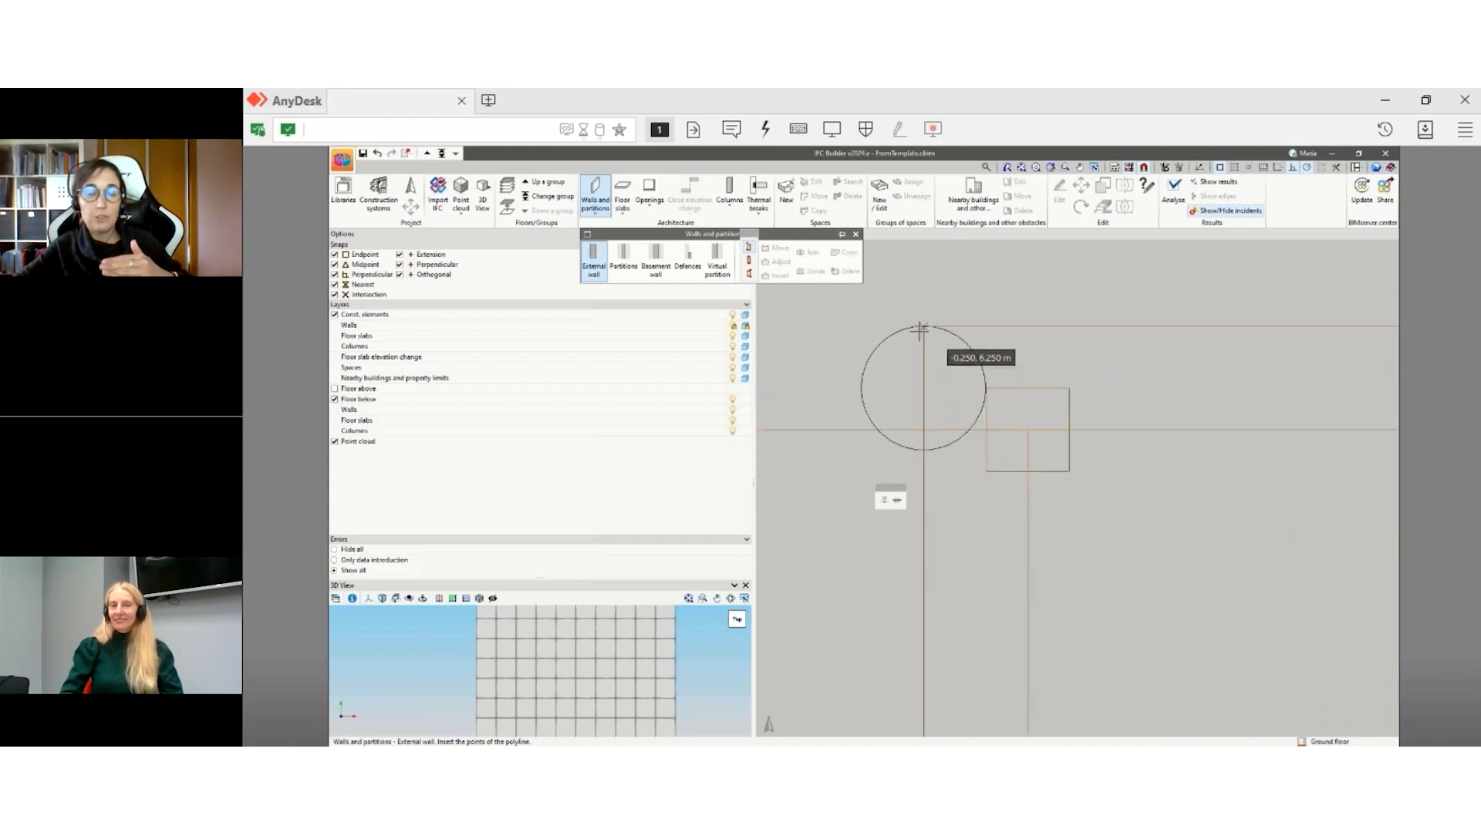
{"action": "left_click", "coordinate": [924, 324]}
{"action": "scroll", "coordinate": [855, 381], "scroll_direction": "down", "scroll_amount": 1}
{"action": "scroll", "coordinate": [825, 401], "scroll_direction": "down", "scroll_amount": 4}
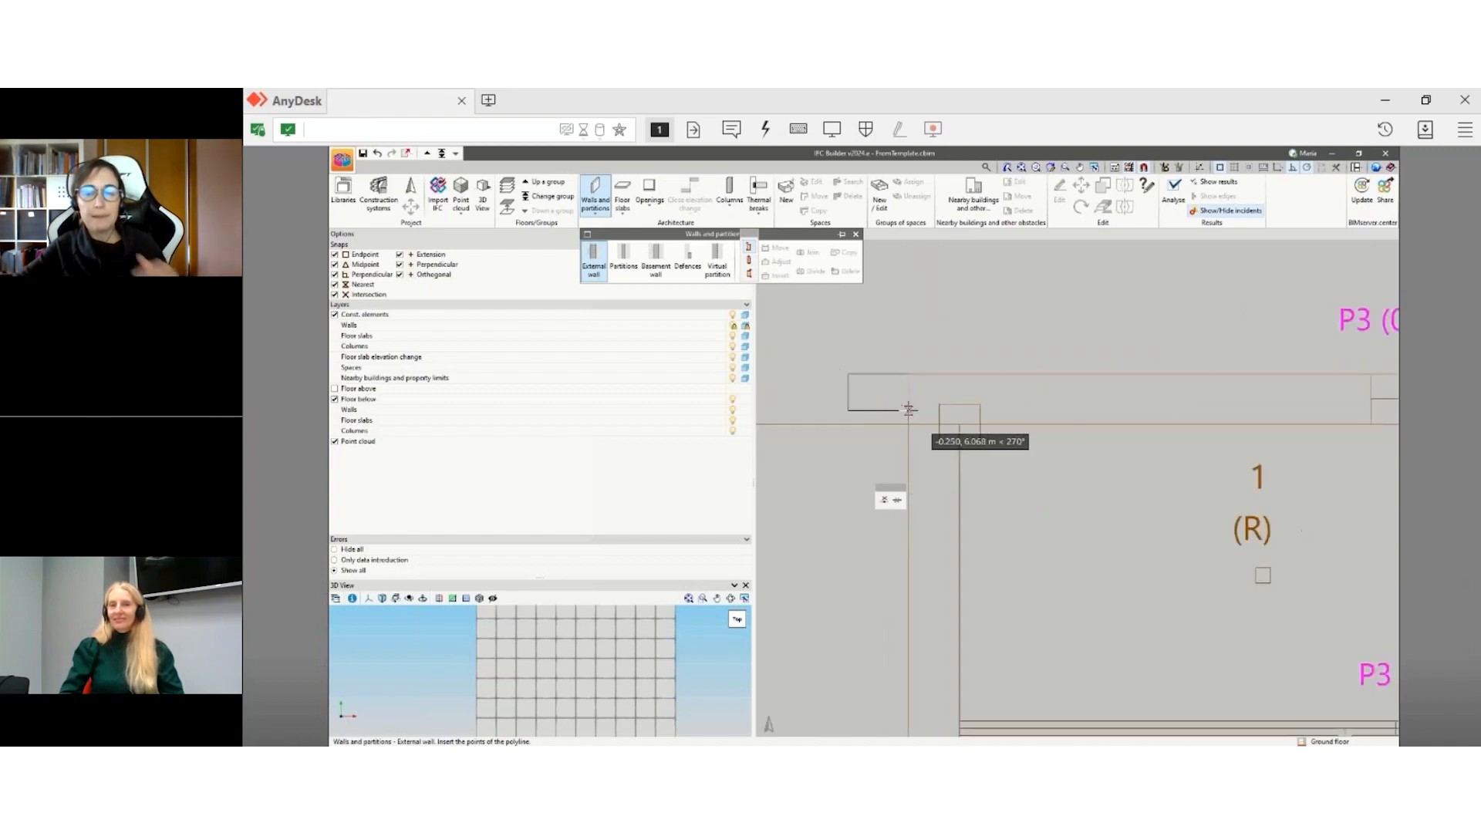
{"action": "scroll", "coordinate": [1036, 396], "scroll_direction": "up", "scroll_amount": 3}
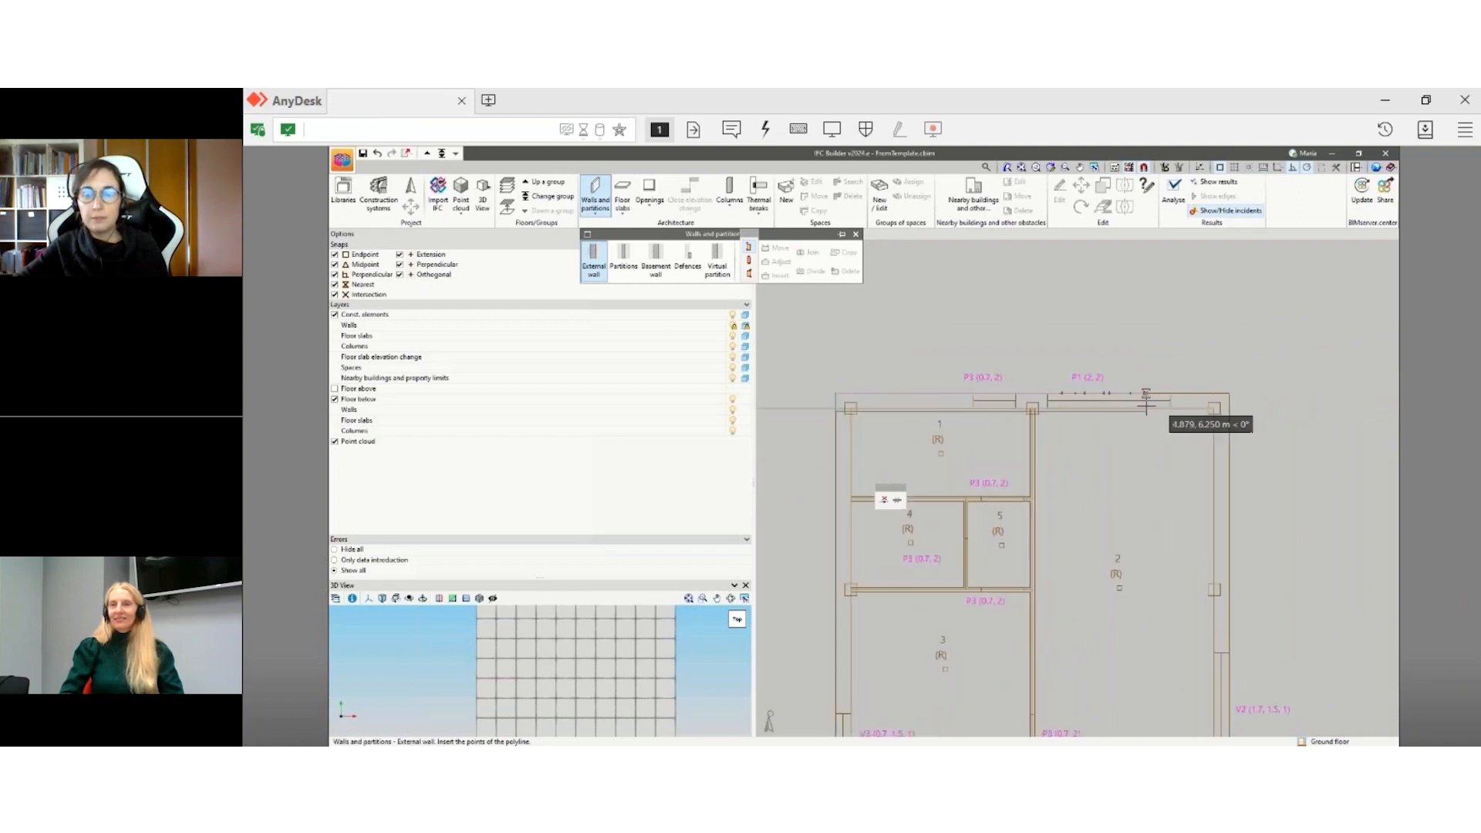
{"action": "left_click", "coordinate": [1282, 413]}
{"action": "scroll", "coordinate": [1287, 386], "scroll_direction": "down", "scroll_amount": 4}
{"action": "scroll", "coordinate": [1287, 620], "scroll_direction": "up", "scroll_amount": 5}
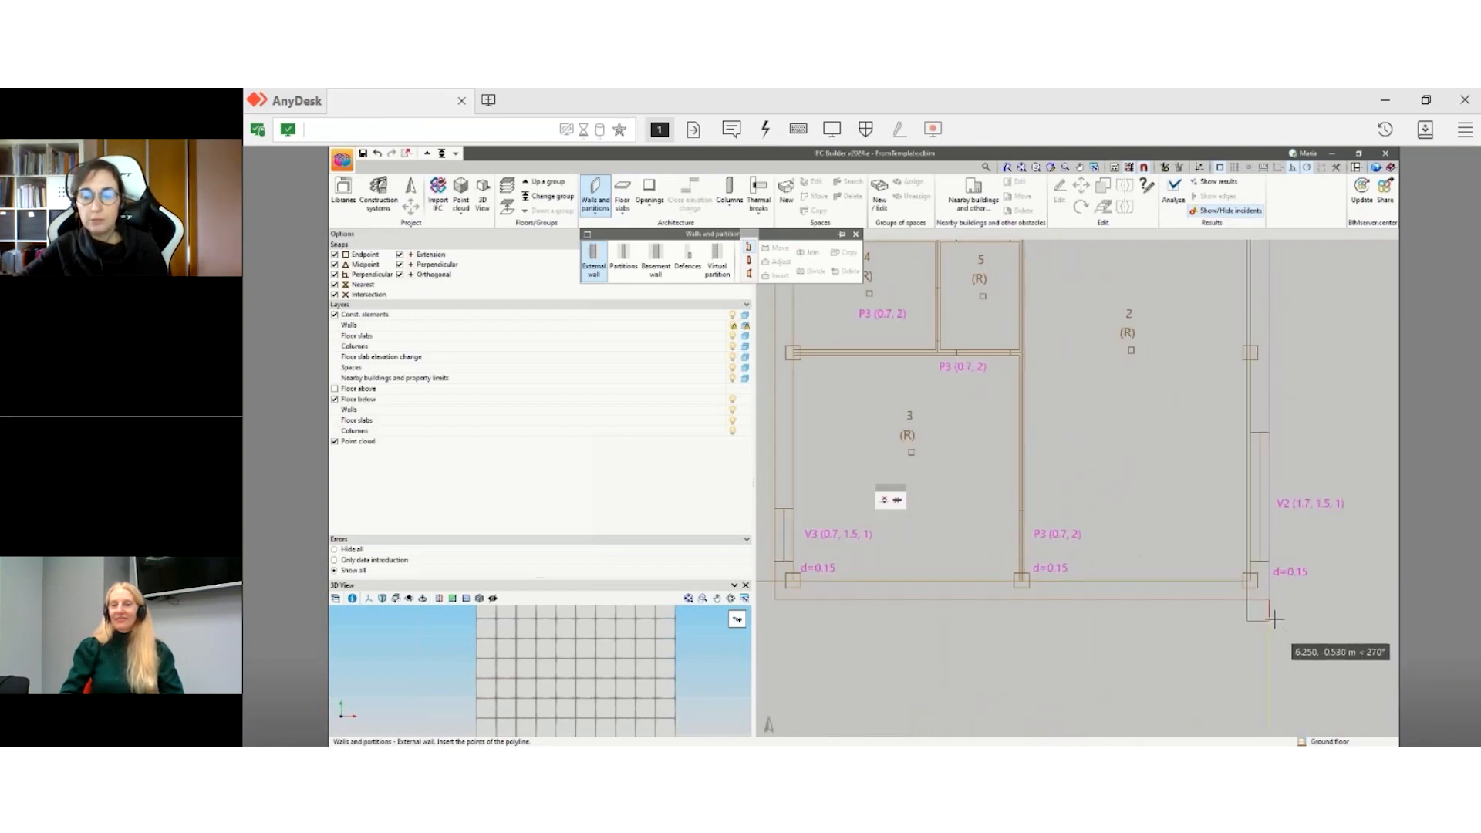
{"action": "left_click", "coordinate": [1273, 599]}
{"action": "scroll", "coordinate": [1293, 605], "scroll_direction": "down", "scroll_amount": 3}
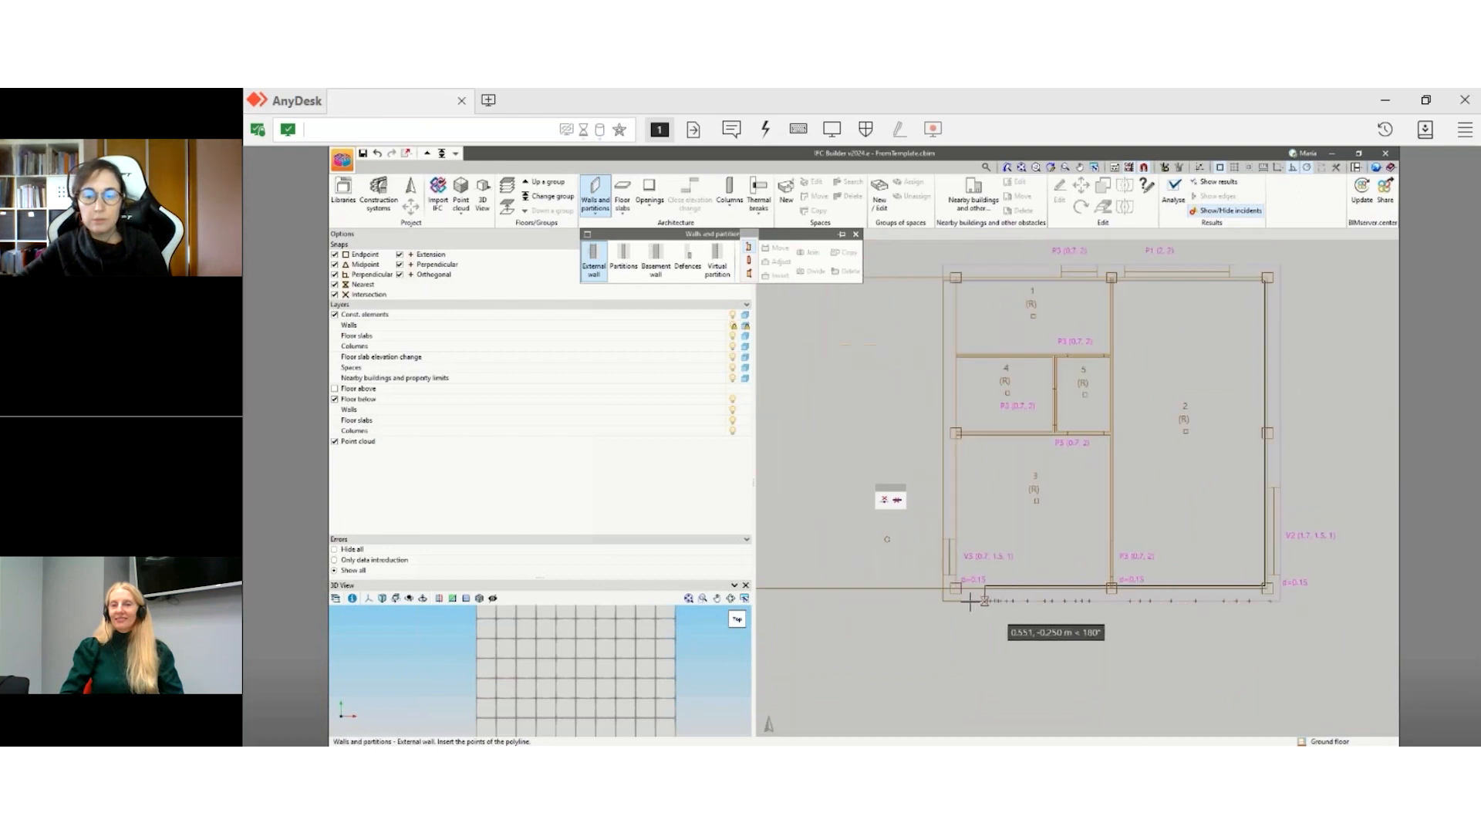
{"action": "left_click", "coordinate": [944, 599]}
{"action": "scroll", "coordinate": [936, 340], "scroll_direction": "up", "scroll_amount": 5}
{"action": "left_click", "coordinate": [935, 335]}
{"action": "scroll", "coordinate": [932, 455], "scroll_direction": "down", "scroll_amount": 4}
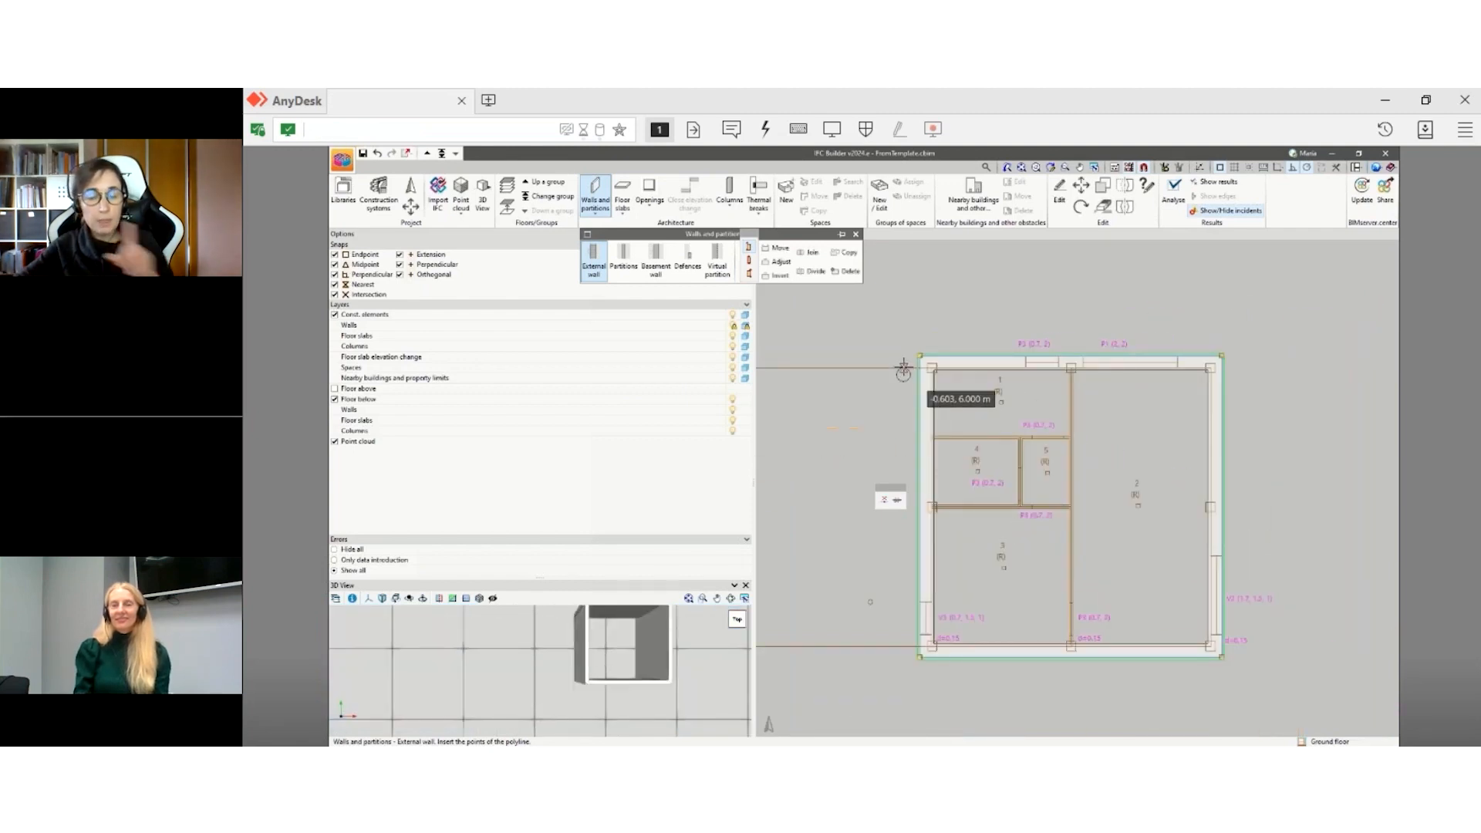
- Adjust the Ground floor external walls so their thickness lies outside the template's outer line
{"action": "scroll", "coordinate": [903, 371], "scroll_direction": "up", "scroll_amount": 5}
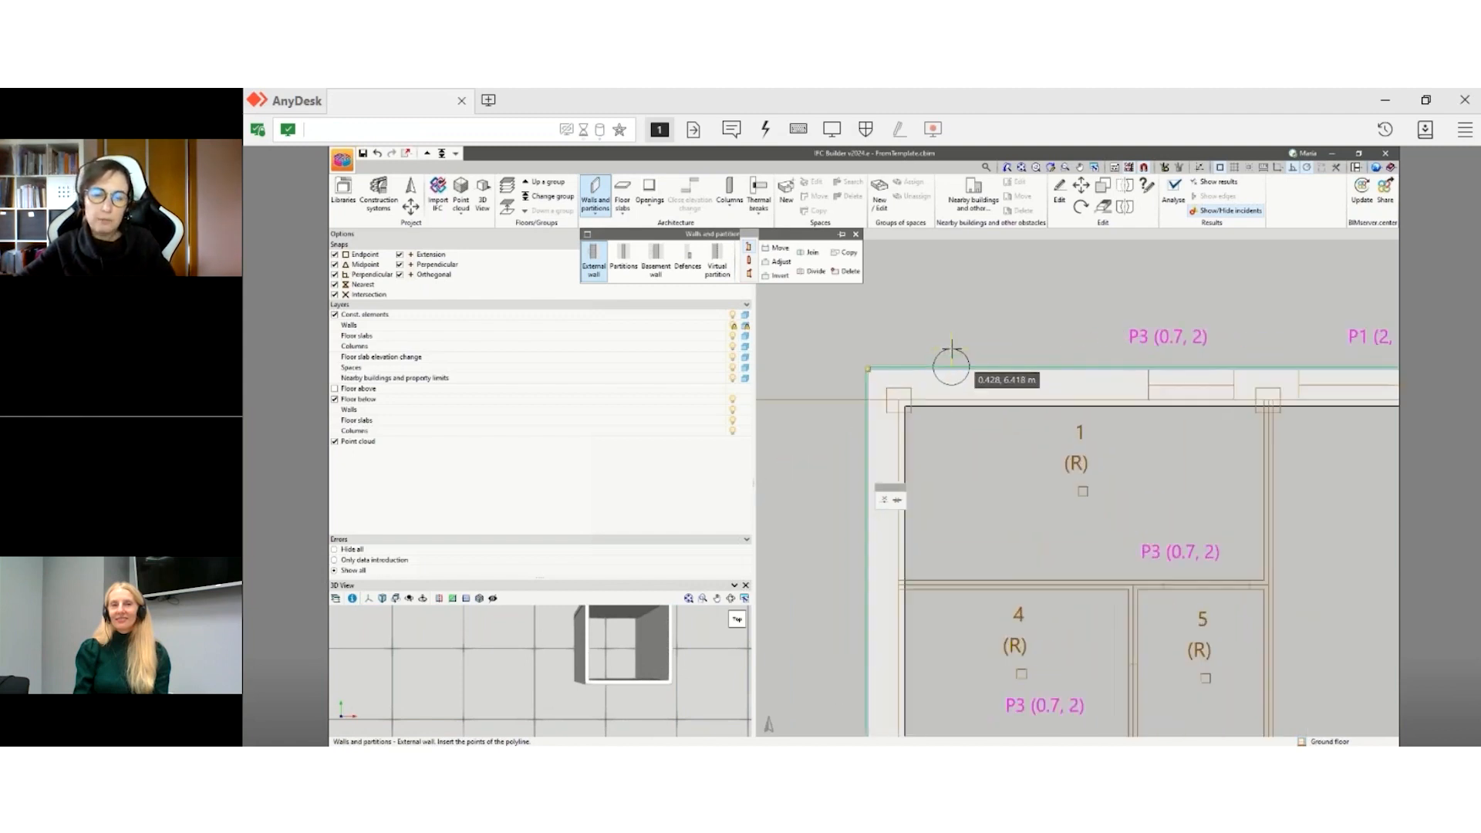
{"action": "scroll", "coordinate": [951, 354], "scroll_direction": "down", "scroll_amount": 2}
{"action": "scroll", "coordinate": [942, 430], "scroll_direction": "up", "scroll_amount": 5}
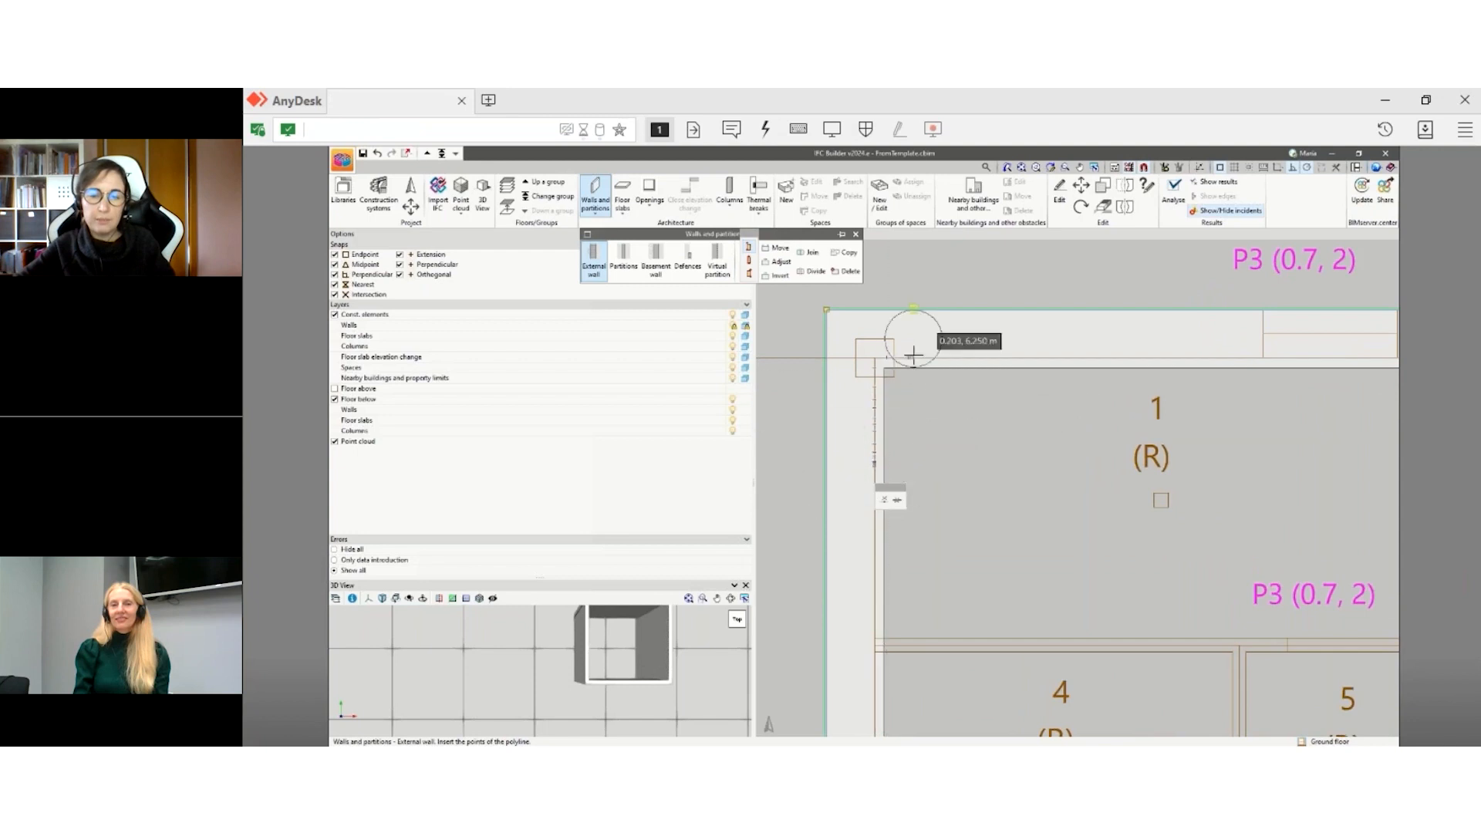
{"action": "scroll", "coordinate": [910, 350], "scroll_direction": "down", "scroll_amount": 1}
{"action": "scroll", "coordinate": [941, 373], "scroll_direction": "down", "scroll_amount": 5}
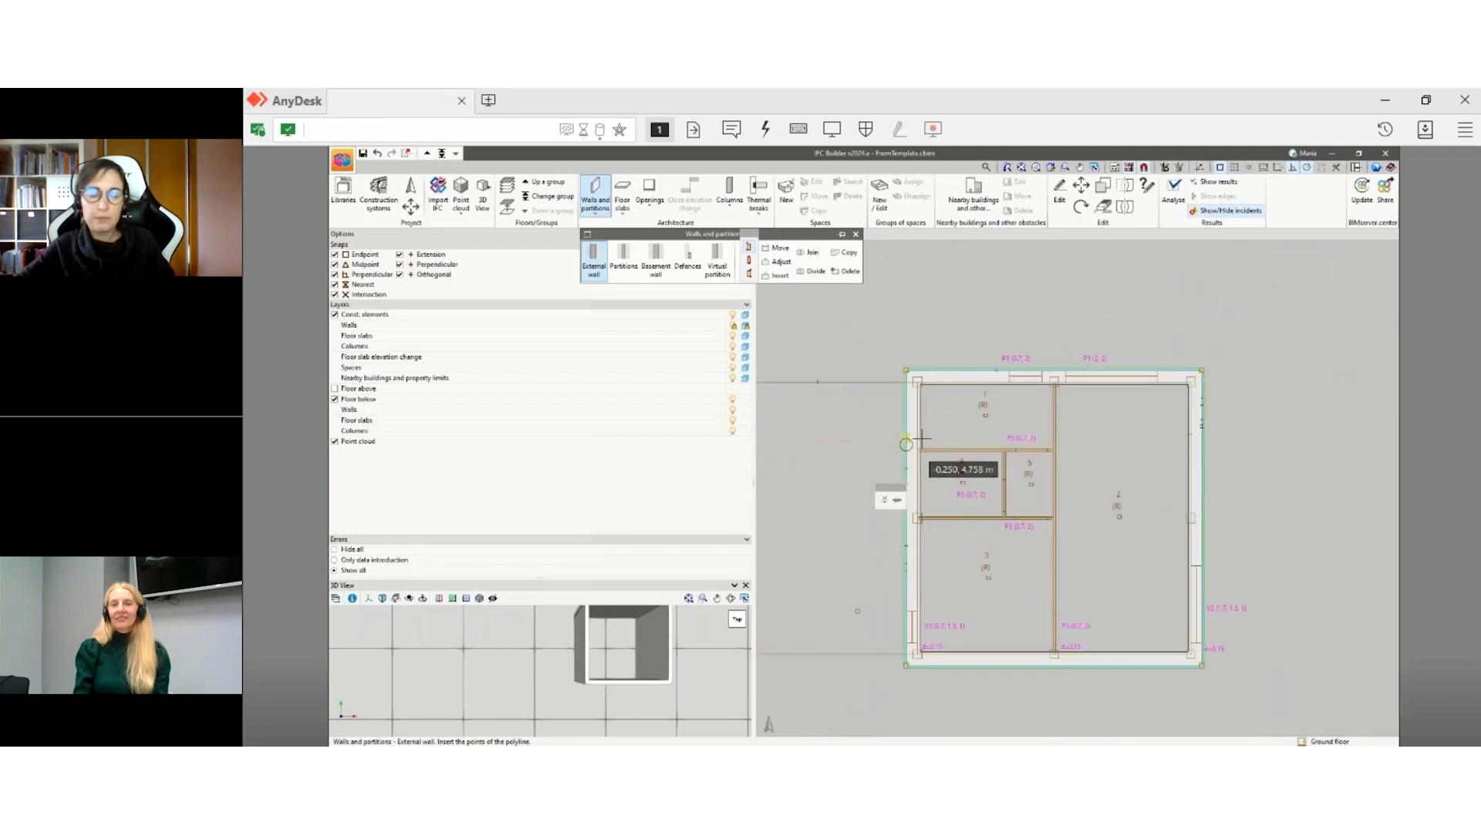
{"action": "scroll", "coordinate": [914, 444], "scroll_direction": "up", "scroll_amount": 1}
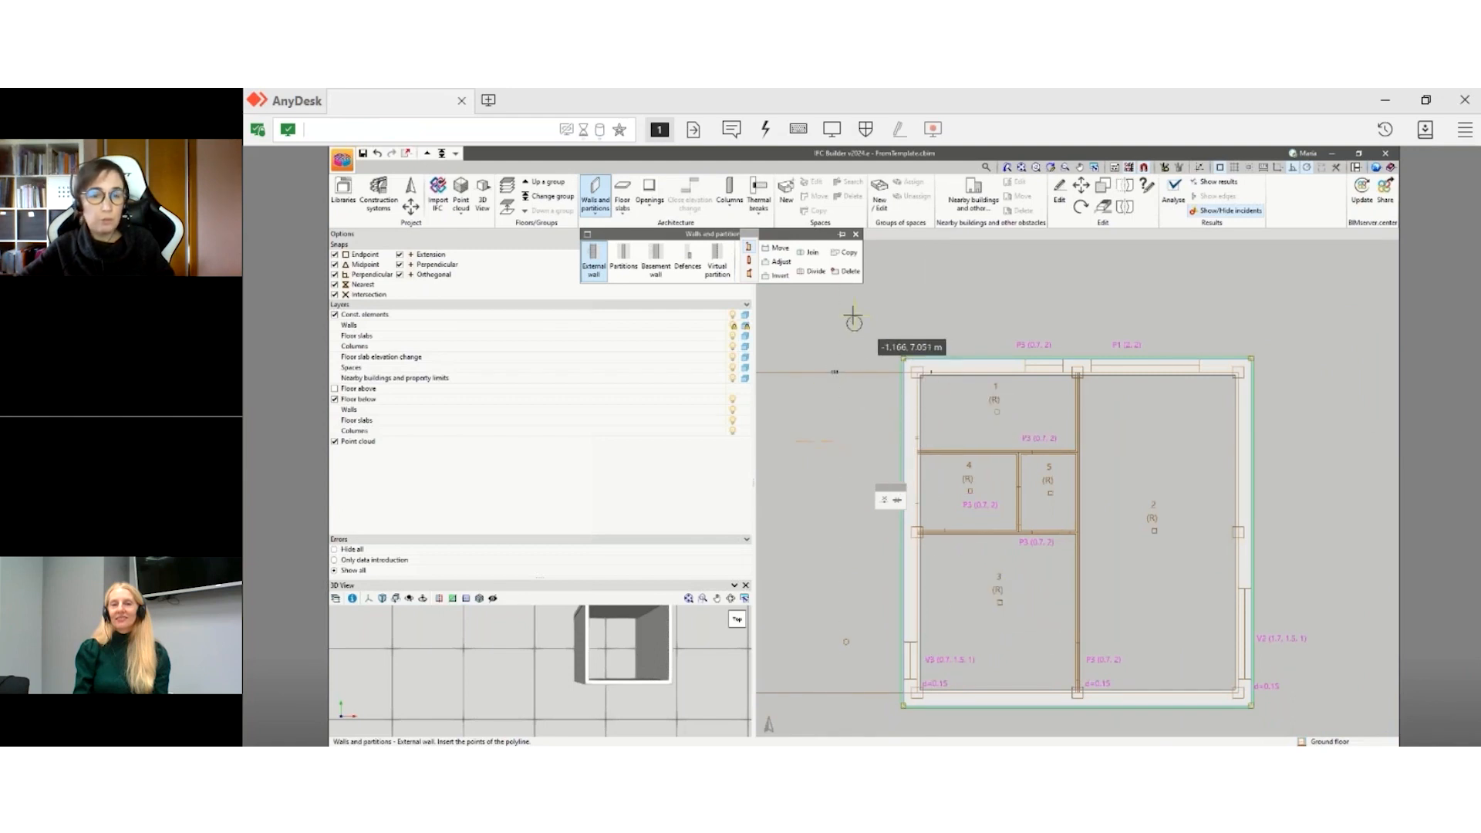
{"action": "left_click", "coordinate": [781, 263]}
{"action": "scroll", "coordinate": [988, 366], "scroll_direction": "up", "scroll_amount": 1}
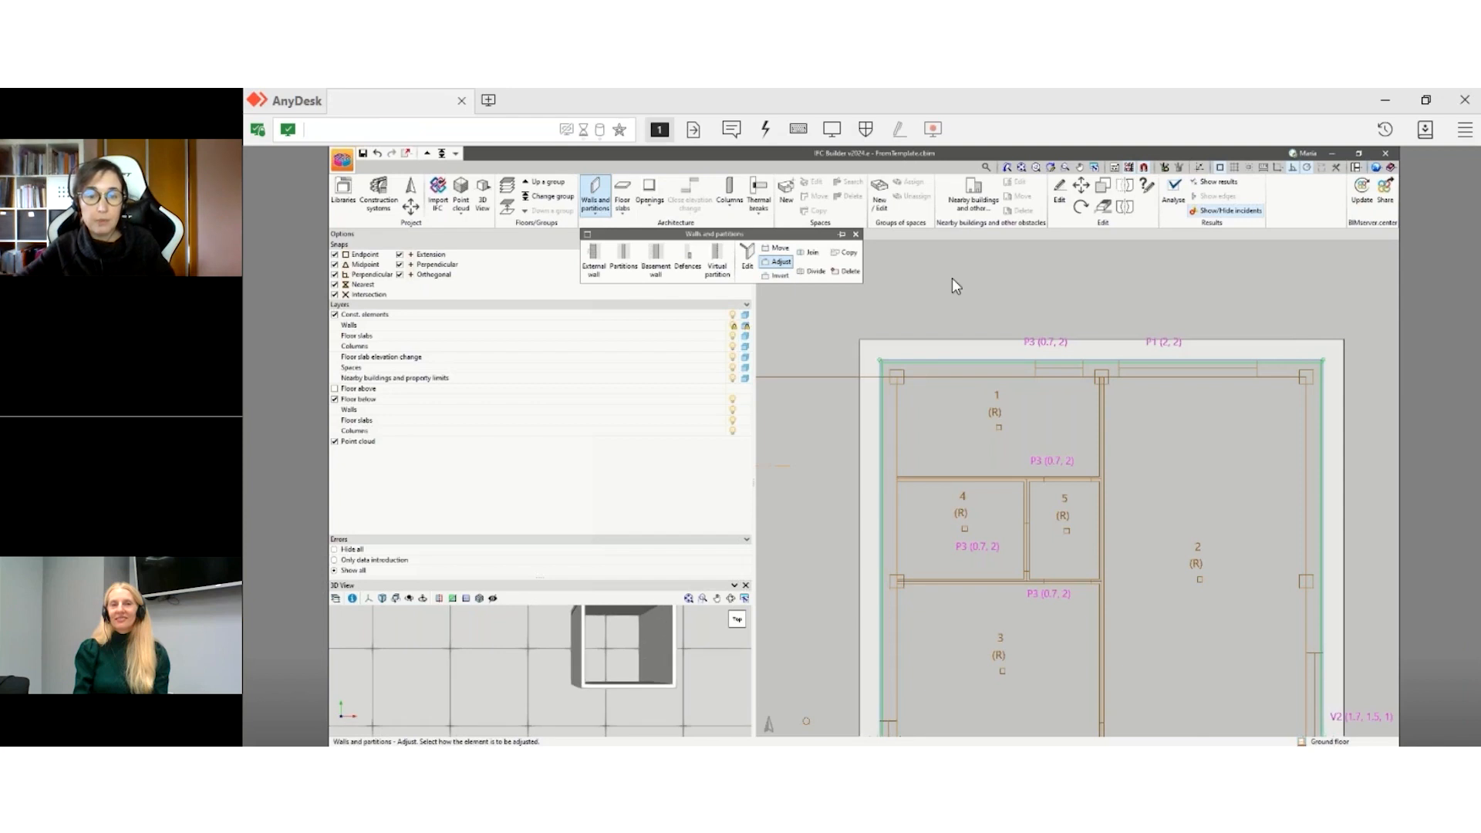
{"action": "scroll", "coordinate": [953, 284], "scroll_direction": "down", "scroll_amount": 1}
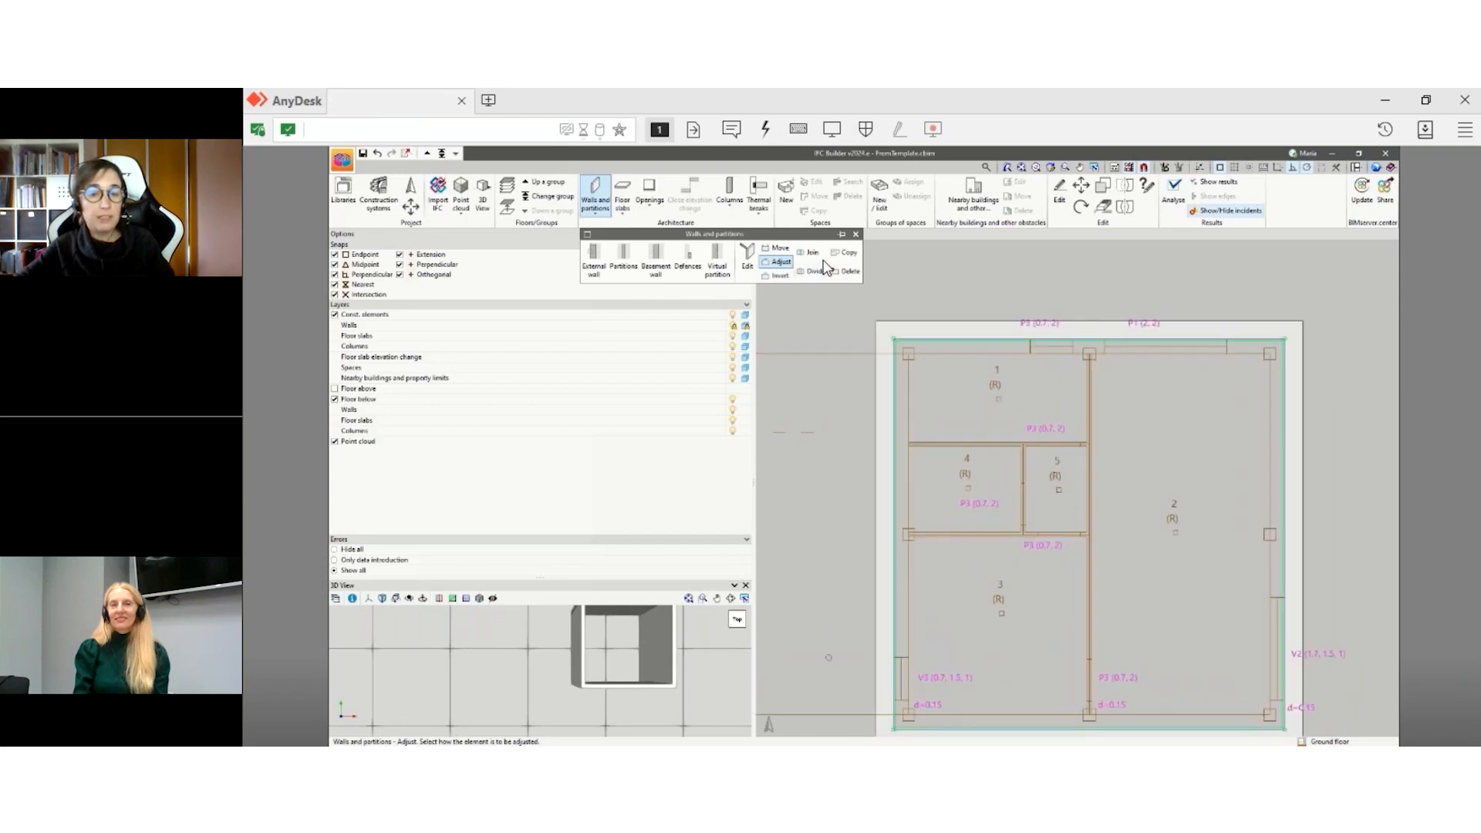
- Disable orthogonal drawing and move the upper-left external wall corner onto the centre of the upper-left column
{"action": "left_click", "coordinate": [775, 249]}
{"action": "scroll", "coordinate": [913, 345], "scroll_direction": "up", "scroll_amount": 3}
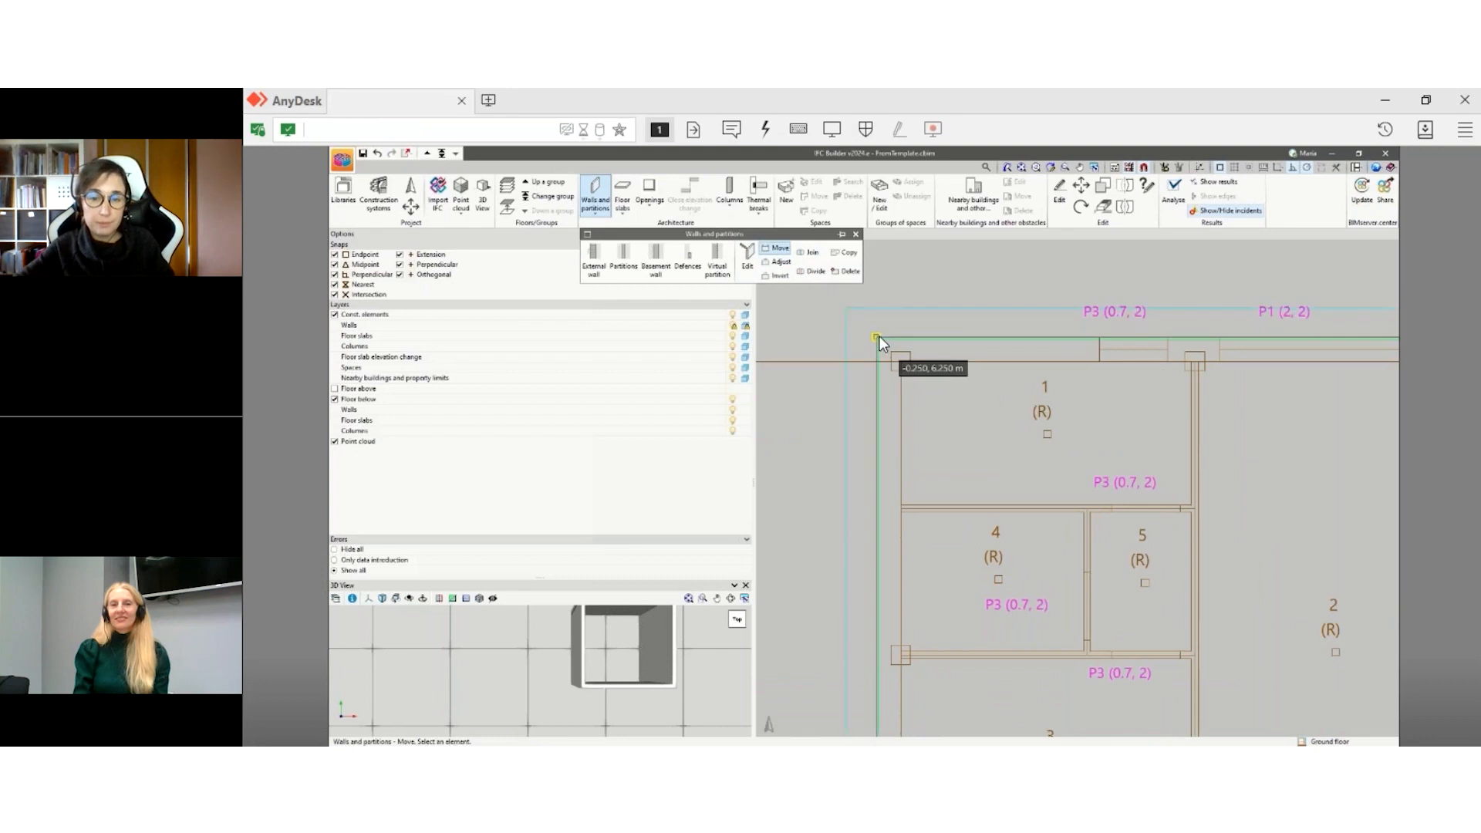
{"action": "left_click", "coordinate": [877, 336]}
{"action": "scroll", "coordinate": [899, 351], "scroll_direction": "up", "scroll_amount": 2}
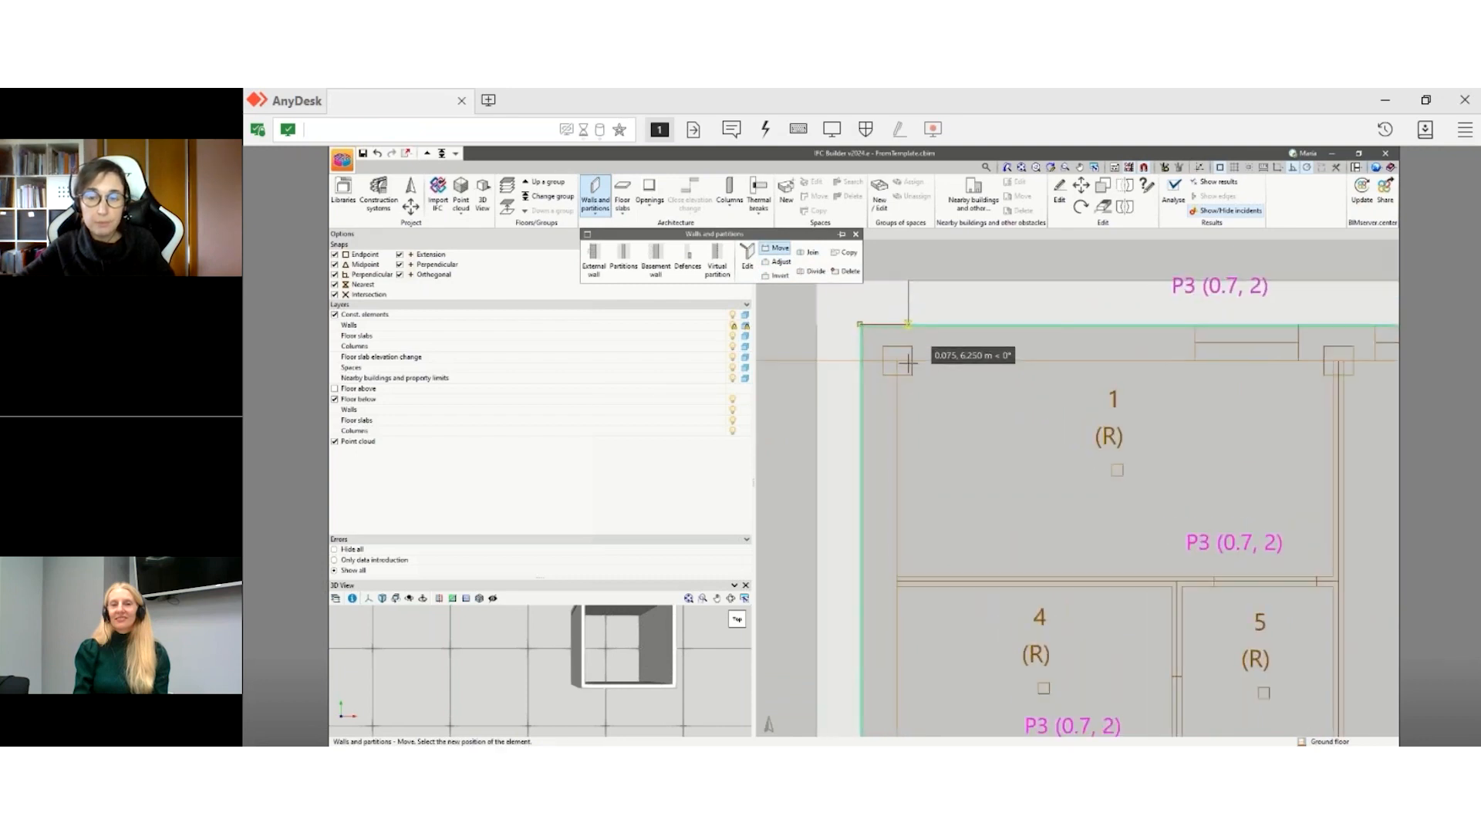
{"action": "scroll", "coordinate": [907, 363], "scroll_direction": "up", "scroll_amount": 2}
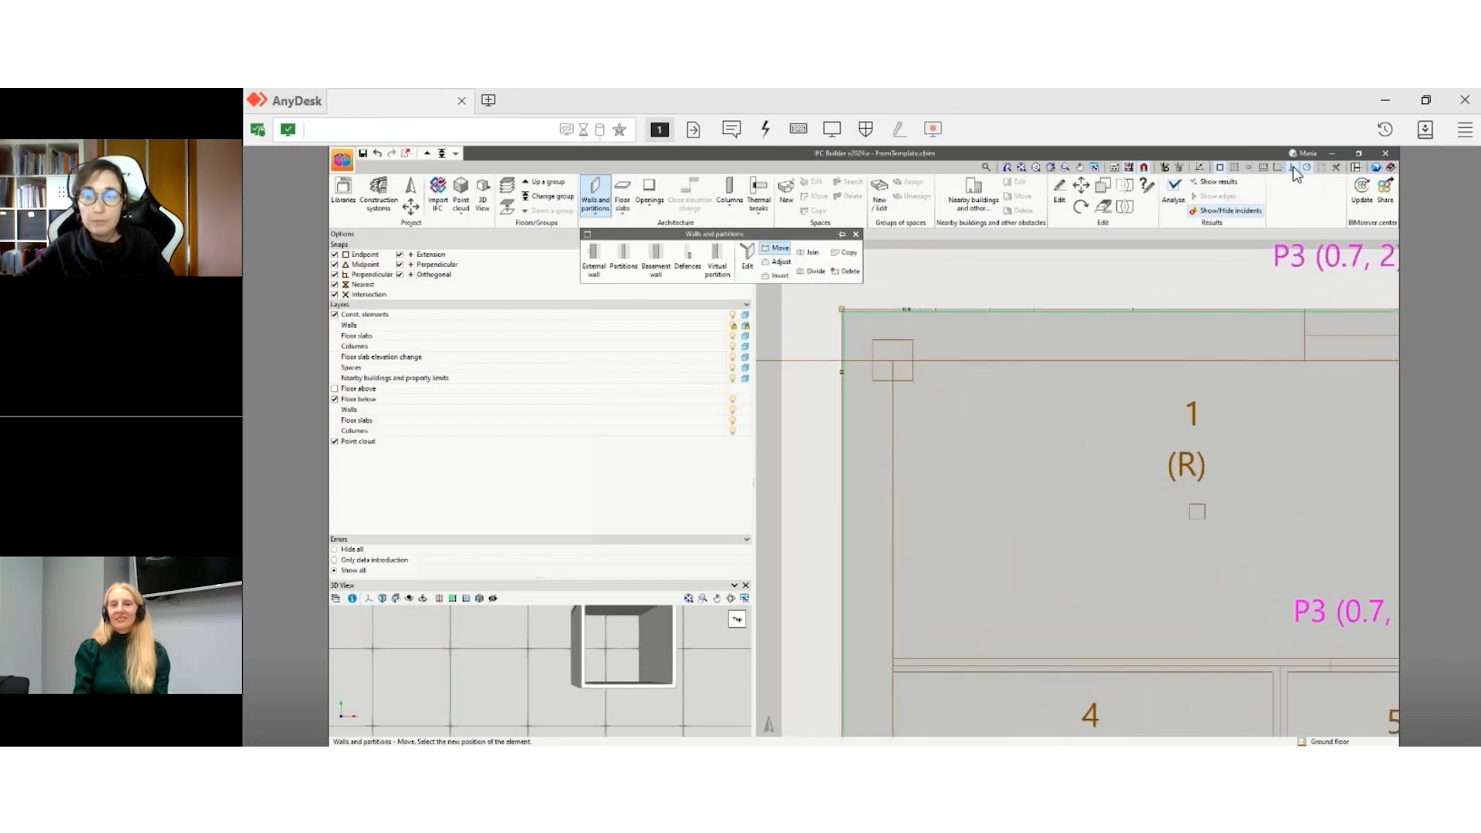
{"action": "left_click", "coordinate": [892, 360]}
{"action": "scroll", "coordinate": [836, 430], "scroll_direction": "down", "scroll_amount": 4}
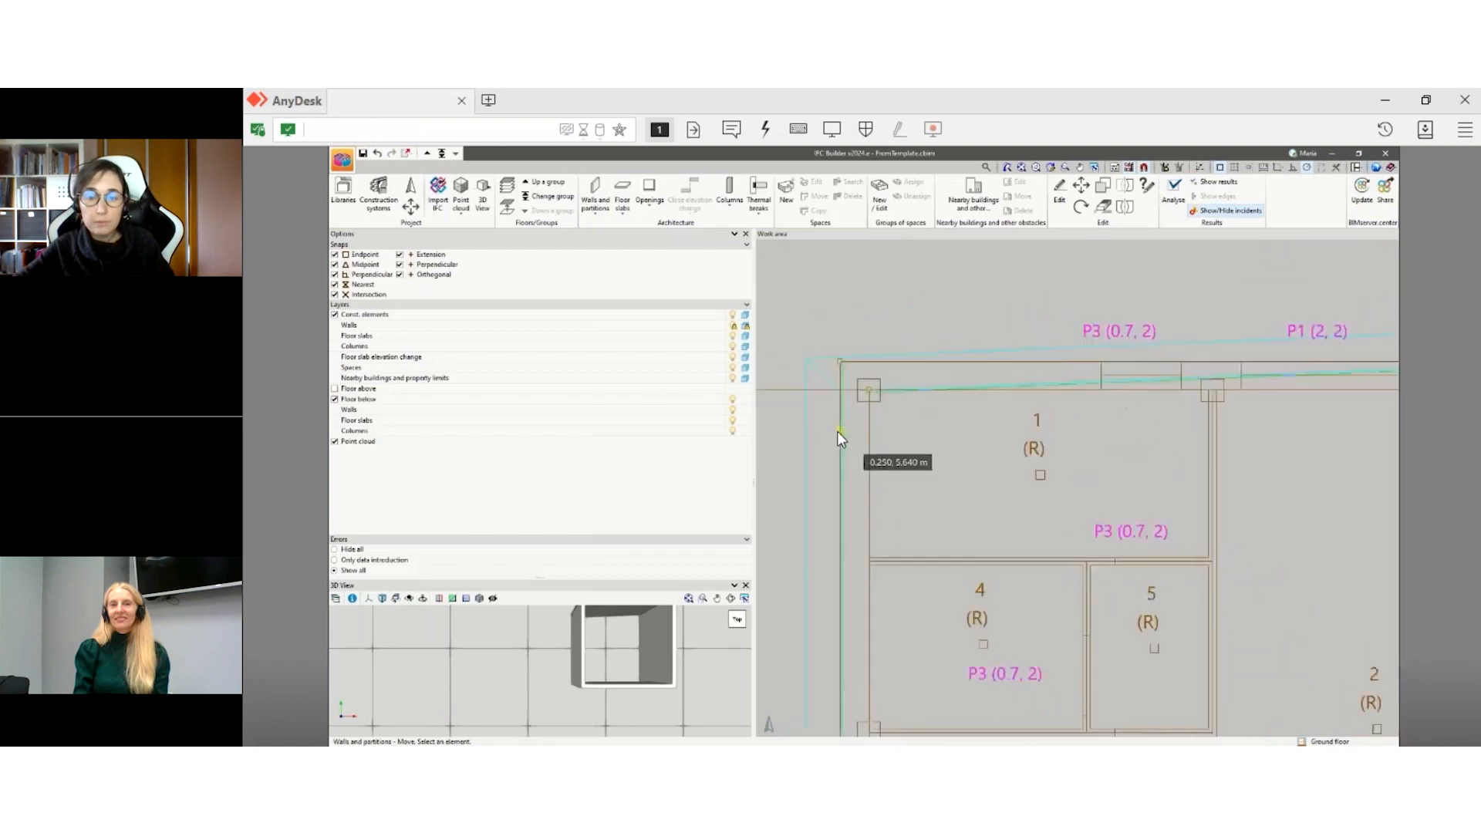
- Move the upper-right and lower-right external wall corners onto the centres of their corner columns in the Ground floor template
{"action": "scroll", "coordinate": [1238, 419], "scroll_direction": "down", "scroll_amount": 4}
{"action": "scroll", "coordinate": [1327, 404], "scroll_direction": "up", "scroll_amount": 4}
{"action": "left_click", "coordinate": [1296, 403]}
{"action": "left_click", "coordinate": [1276, 418]}
{"action": "scroll", "coordinate": [1285, 336], "scroll_direction": "down", "scroll_amount": 4}
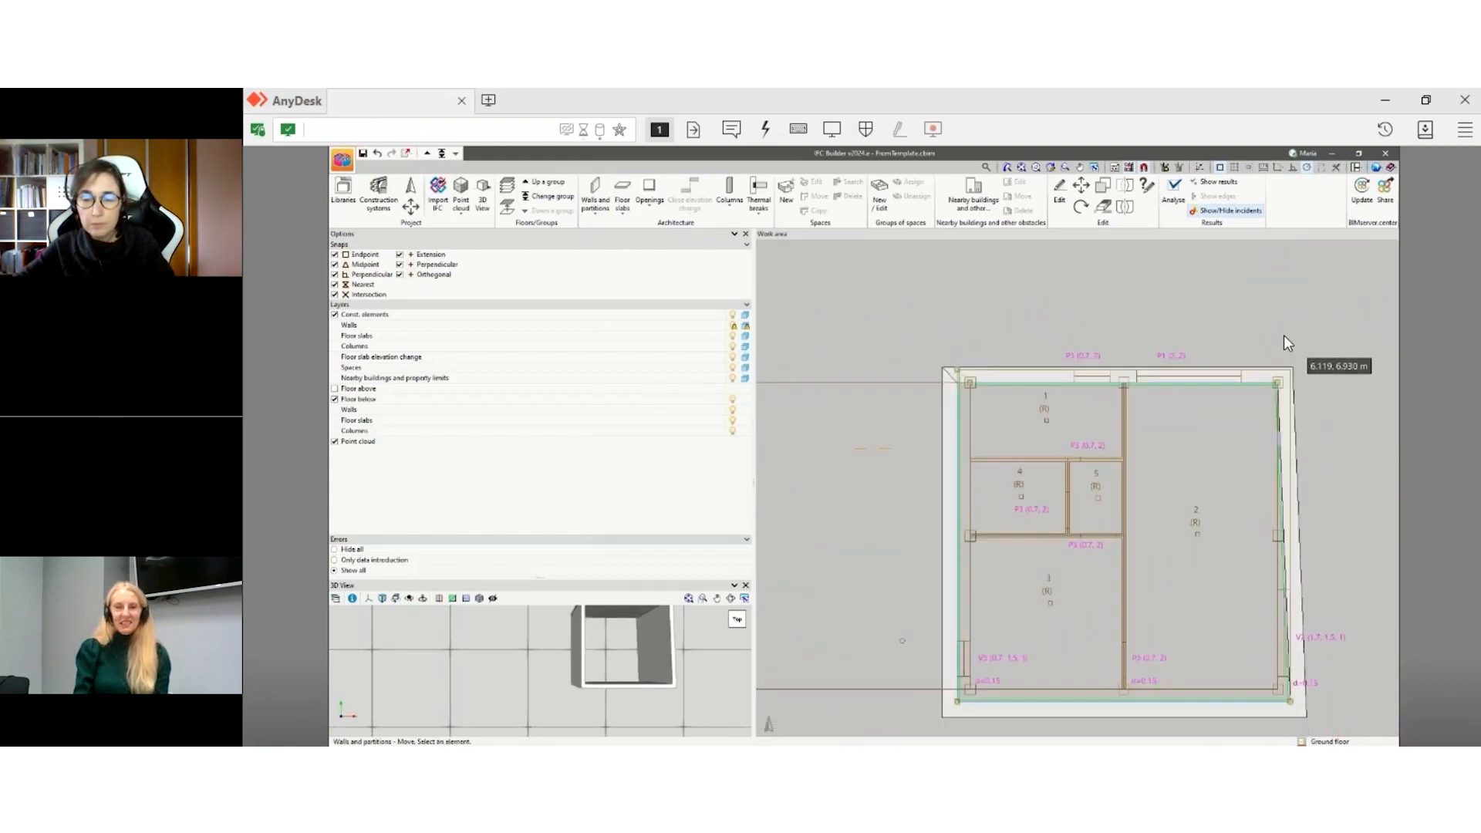
{"action": "scroll", "coordinate": [1276, 640], "scroll_direction": "up", "scroll_amount": 4}
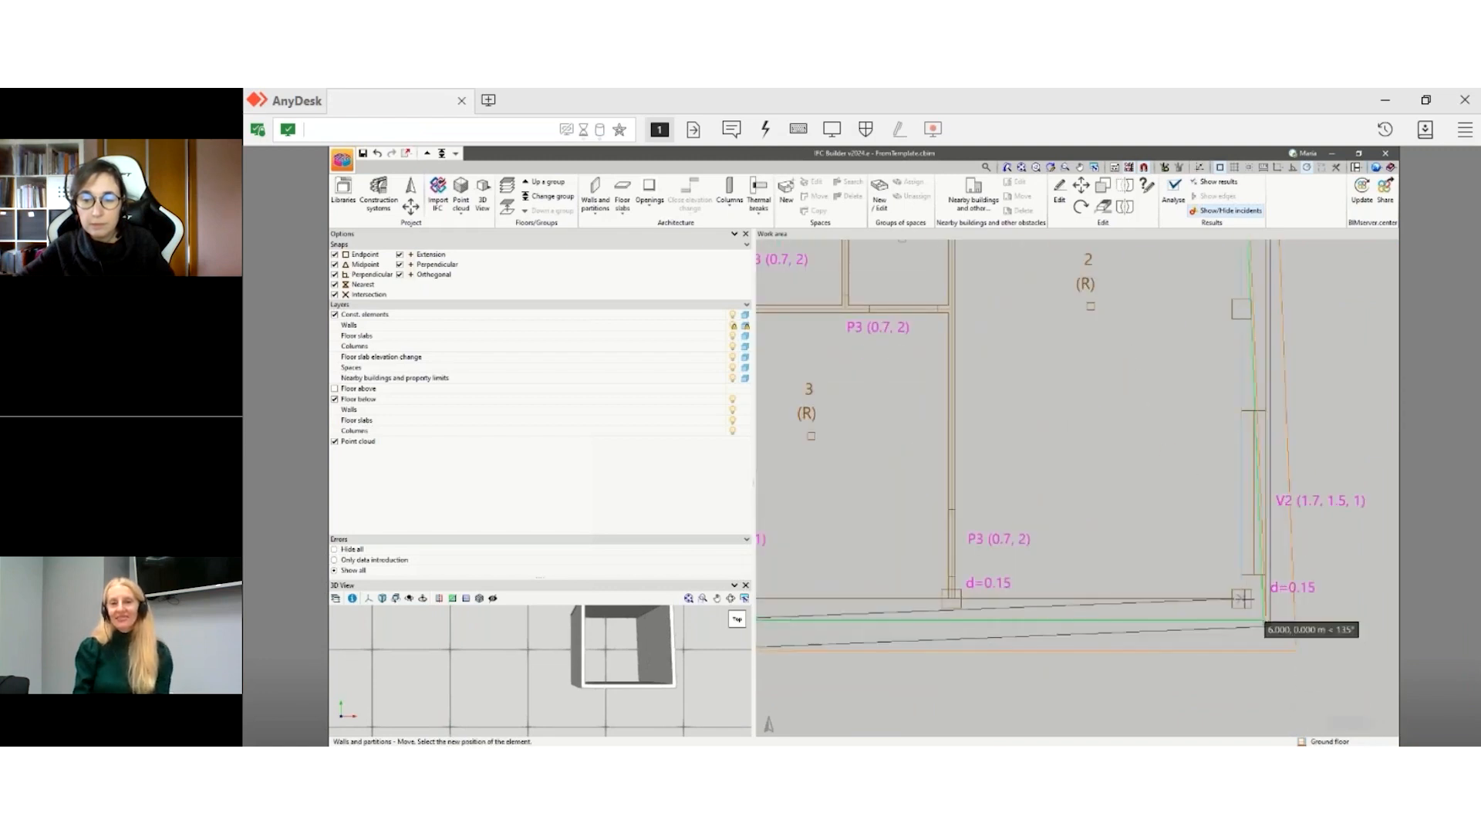
{"action": "scroll", "coordinate": [1331, 609], "scroll_direction": "down", "scroll_amount": 4}
- Move the lower-left external wall corner onto its column centre and align the remaining upper-left wall end with the upper-left column centre
{"action": "scroll", "coordinate": [968, 612], "scroll_direction": "up", "scroll_amount": 4}
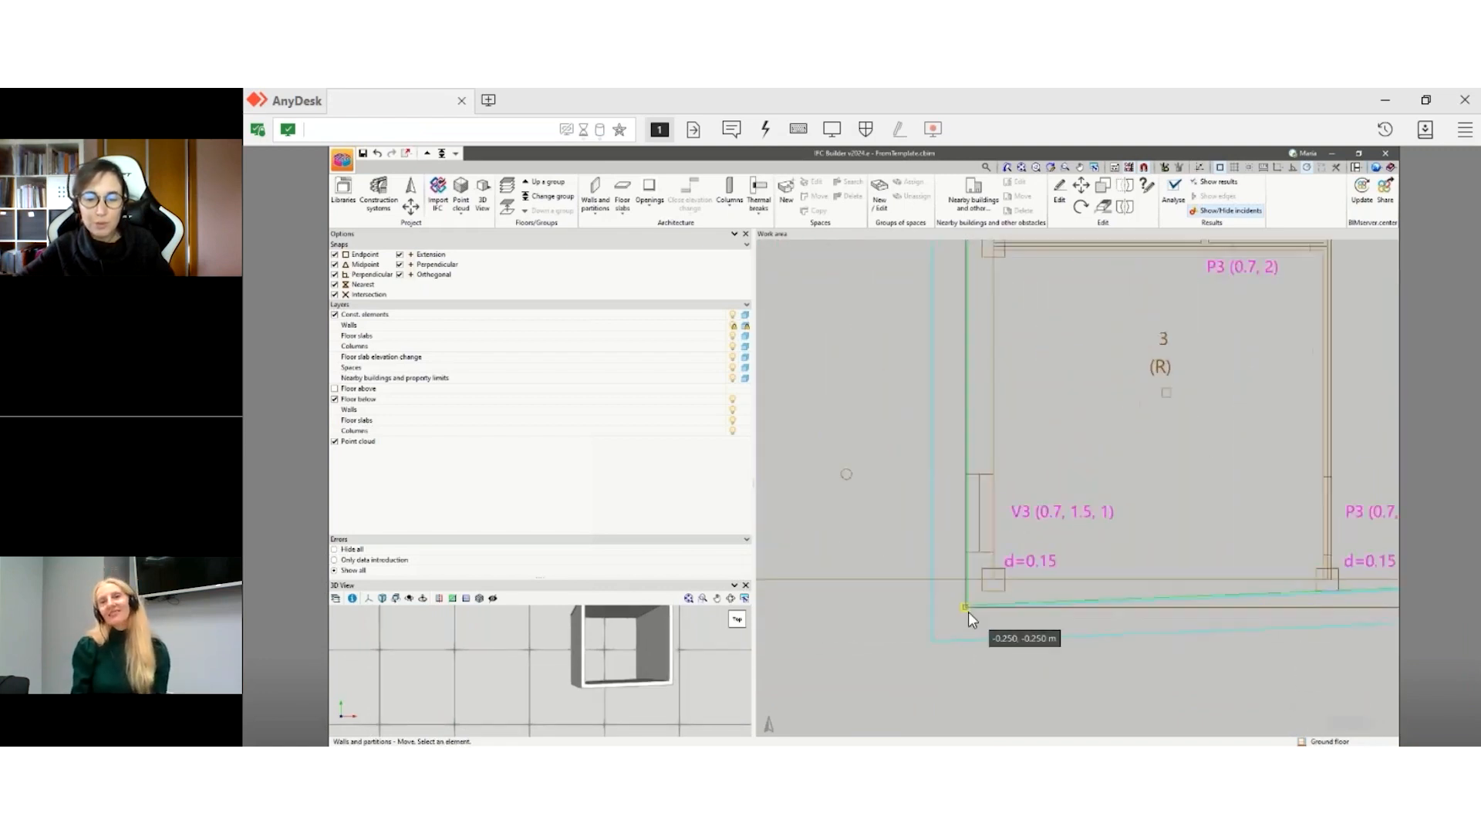
{"action": "left_click", "coordinate": [966, 605]}
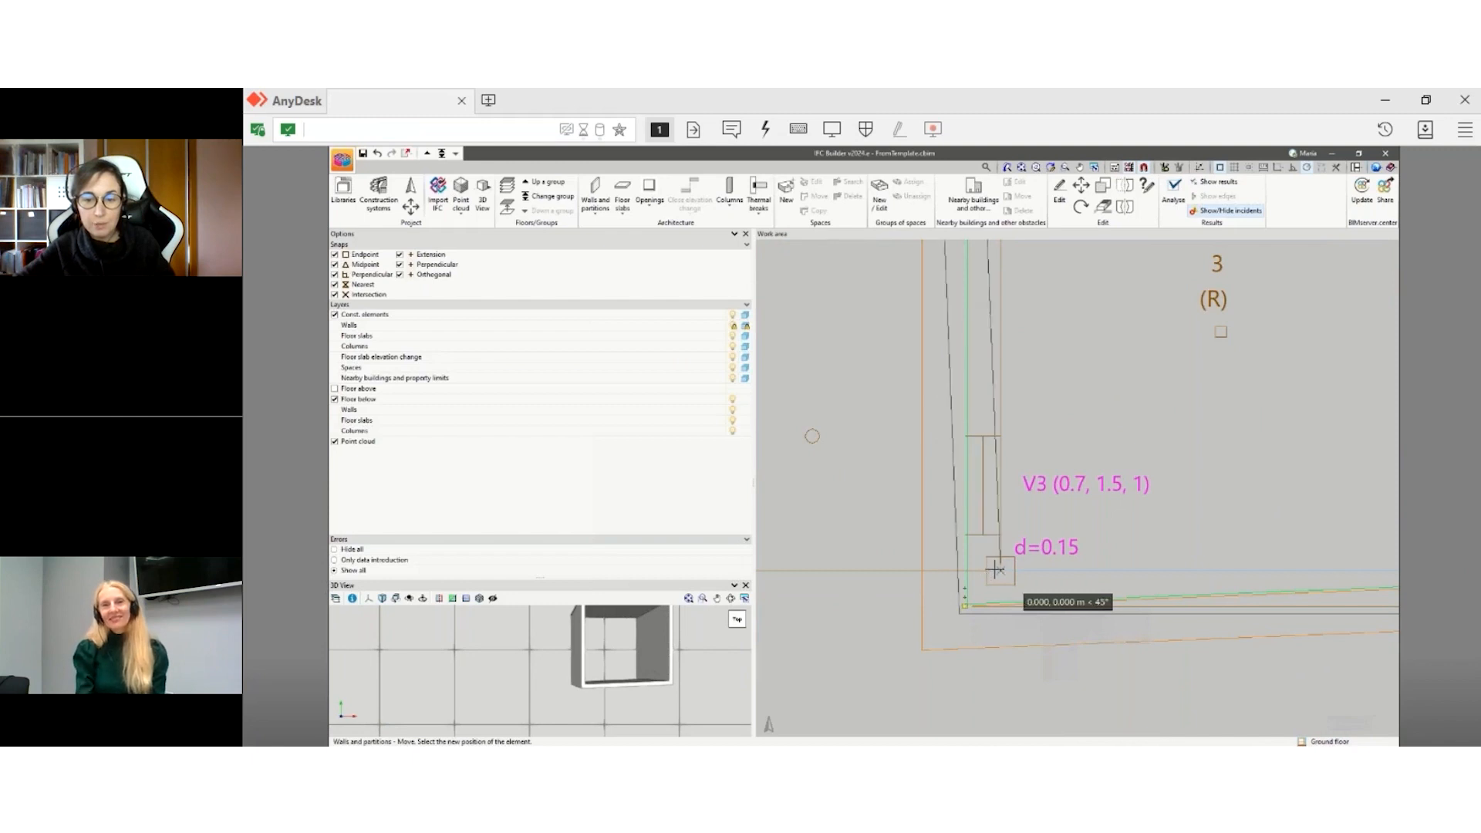
{"action": "left_click", "coordinate": [1000, 569]}
{"action": "scroll", "coordinate": [1018, 673], "scroll_direction": "down", "scroll_amount": 4}
{"action": "scroll", "coordinate": [1058, 318], "scroll_direction": "up", "scroll_amount": 4}
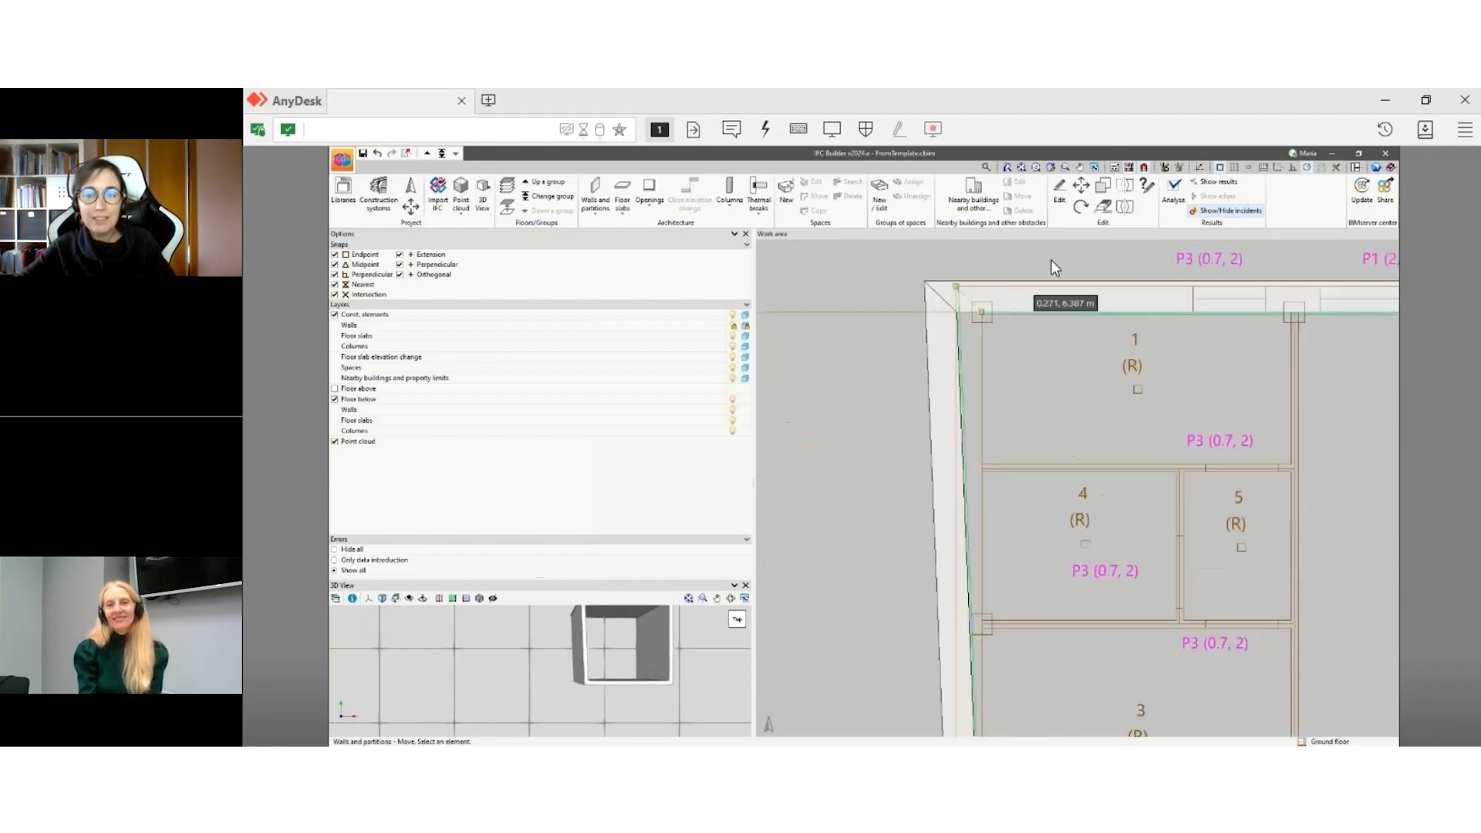
{"action": "left_click", "coordinate": [906, 299]}
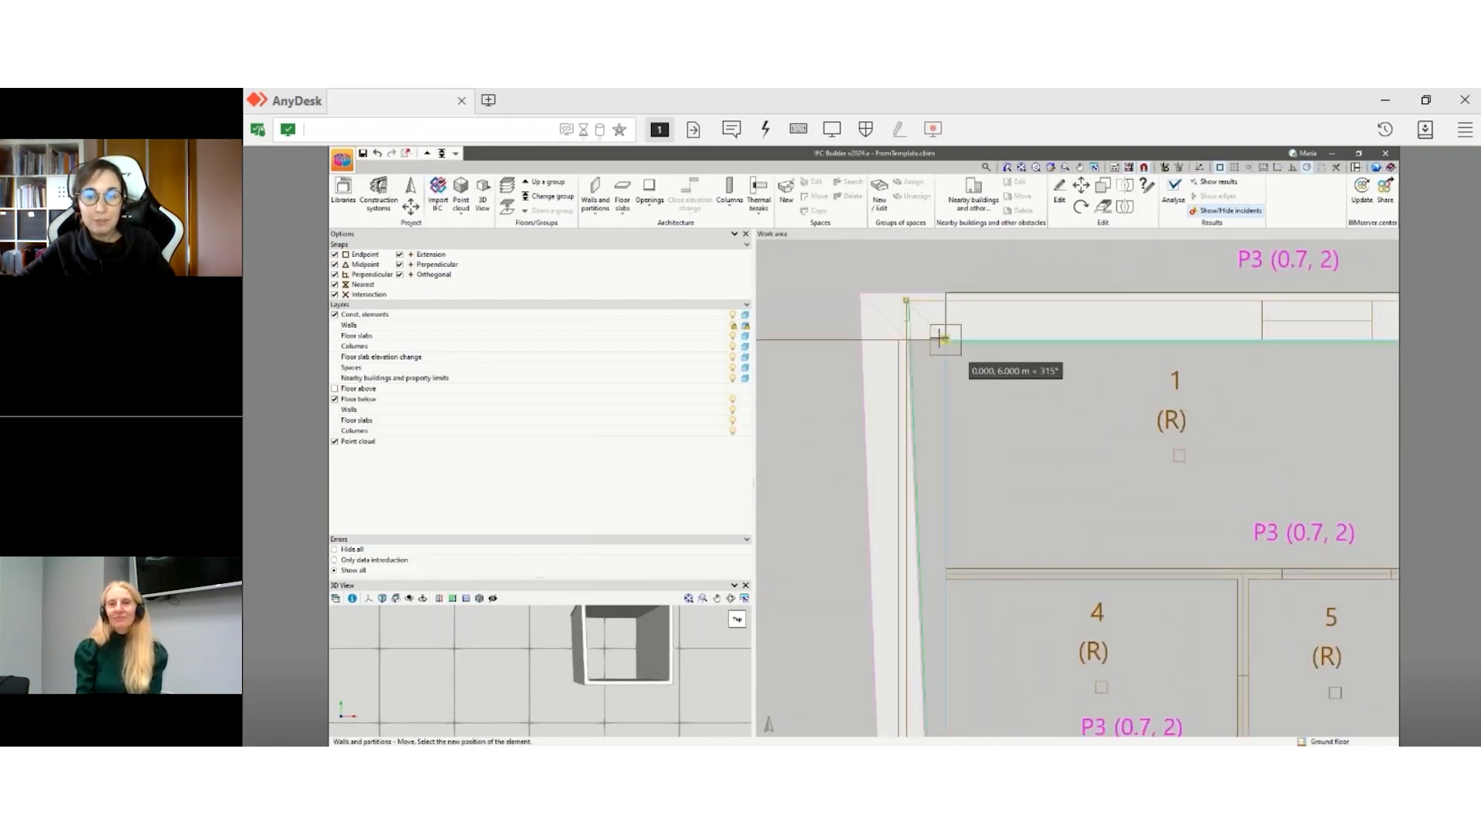
{"action": "left_click", "coordinate": [940, 337]}
{"action": "scroll", "coordinate": [967, 359], "scroll_direction": "down", "scroll_amount": 4}
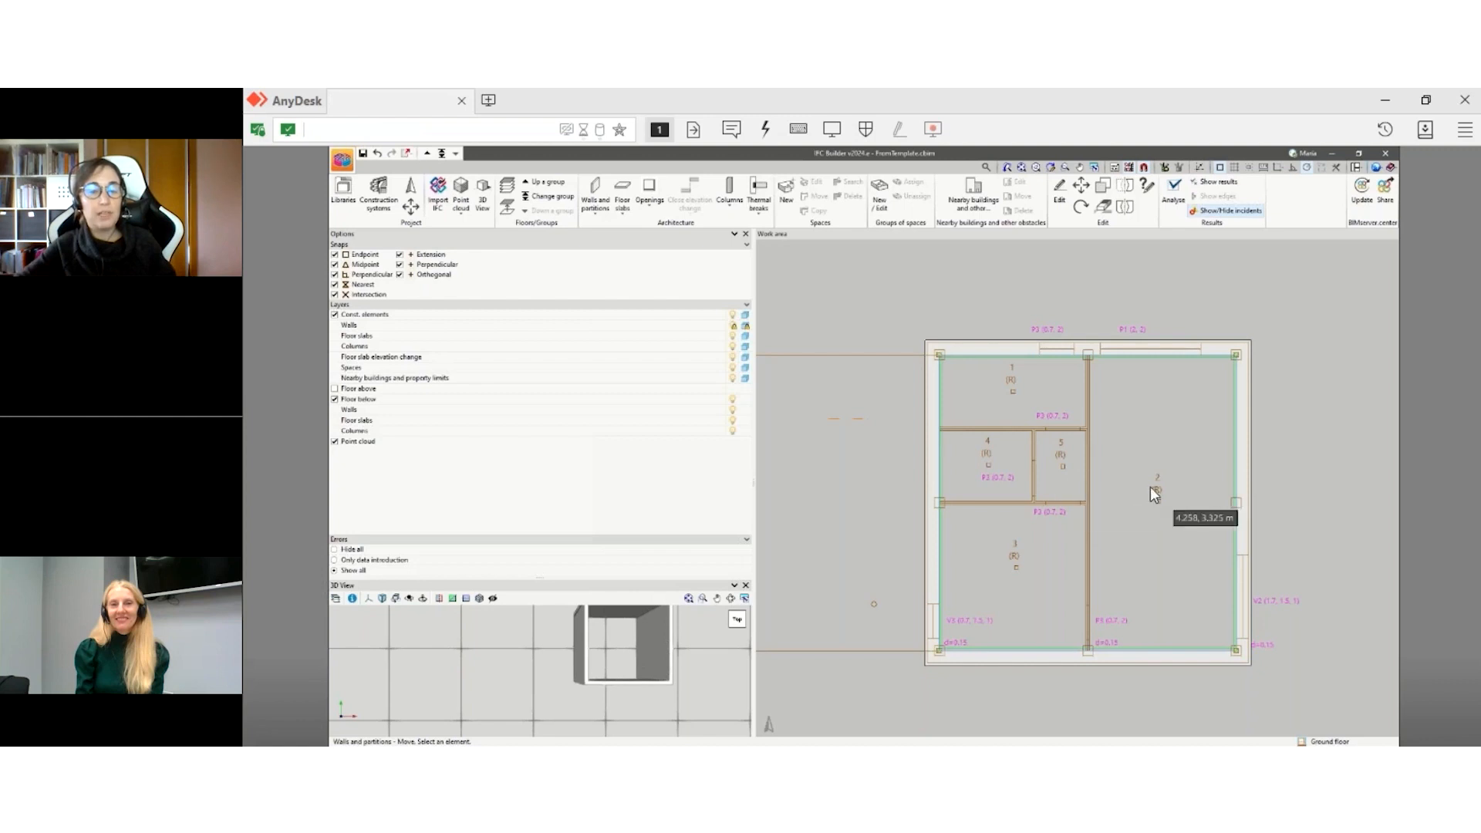
- Create a simplified-input screed type with reference S1 and choose it for drawing
{"action": "left_click", "coordinate": [621, 203]}
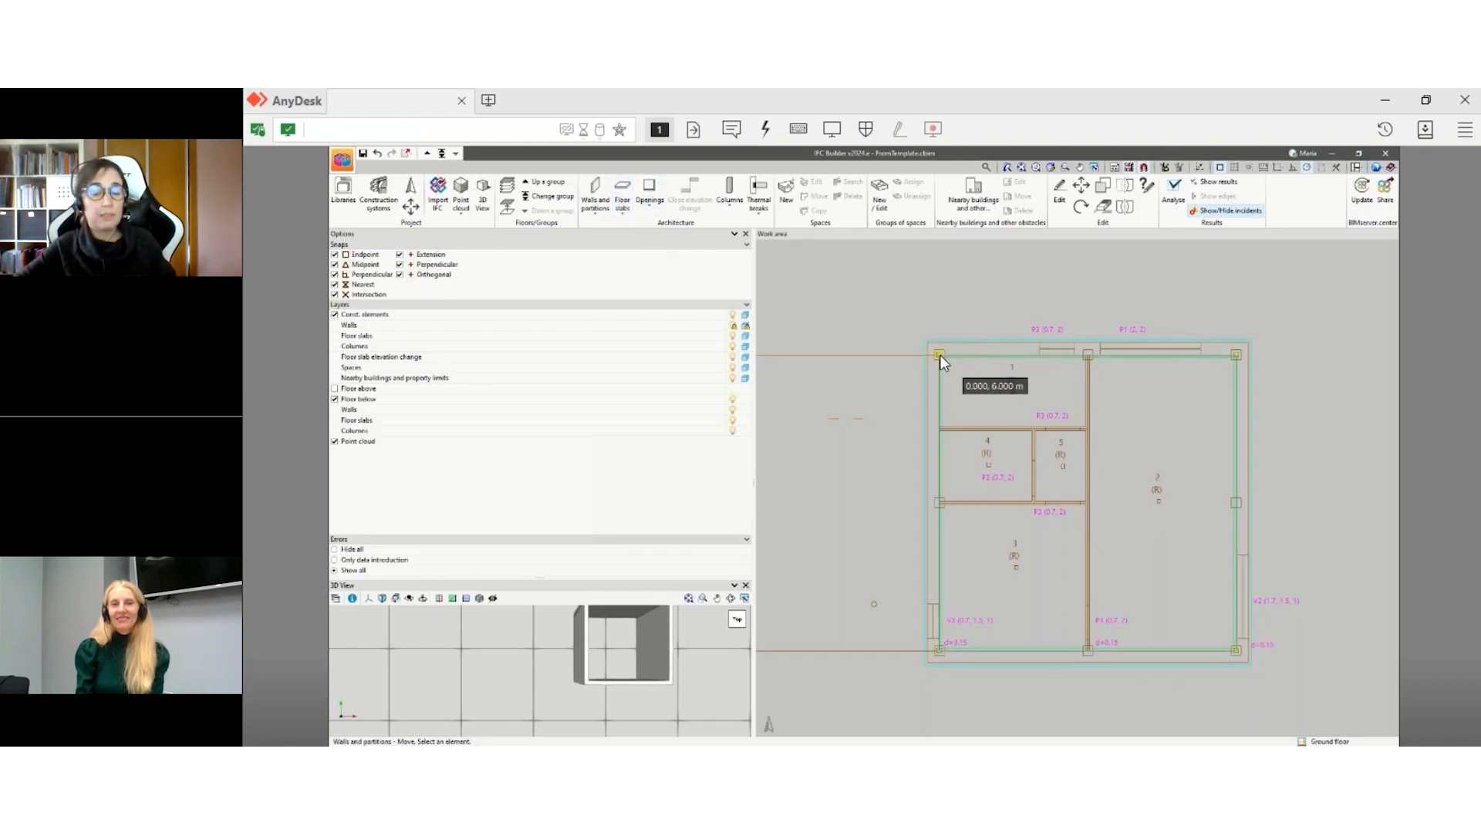
{"action": "left_click", "coordinate": [939, 354]}
{"action": "left_click", "coordinate": [622, 205]}
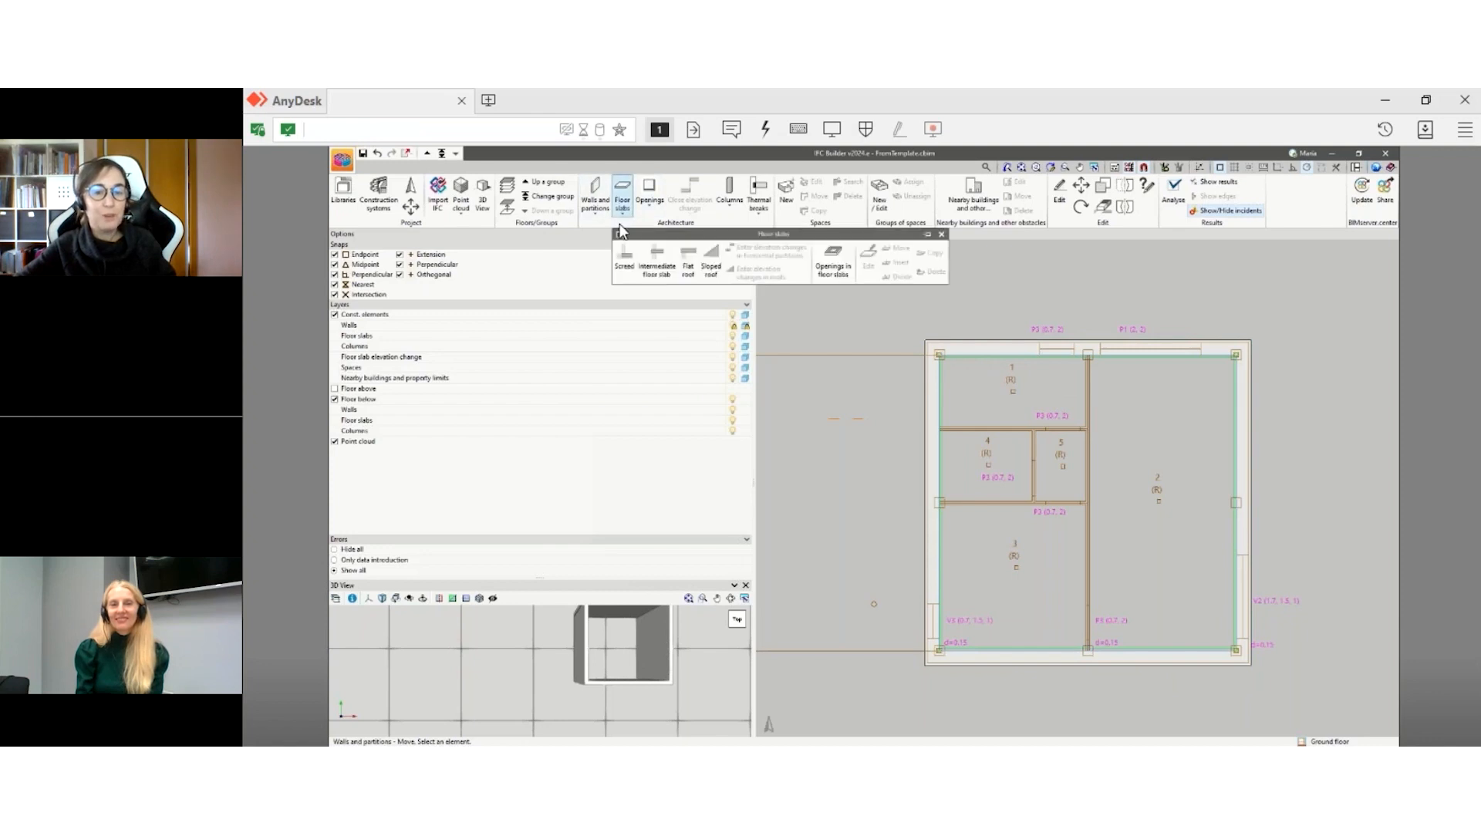
{"action": "left_click", "coordinate": [624, 258]}
{"action": "left_click", "coordinate": [878, 446]}
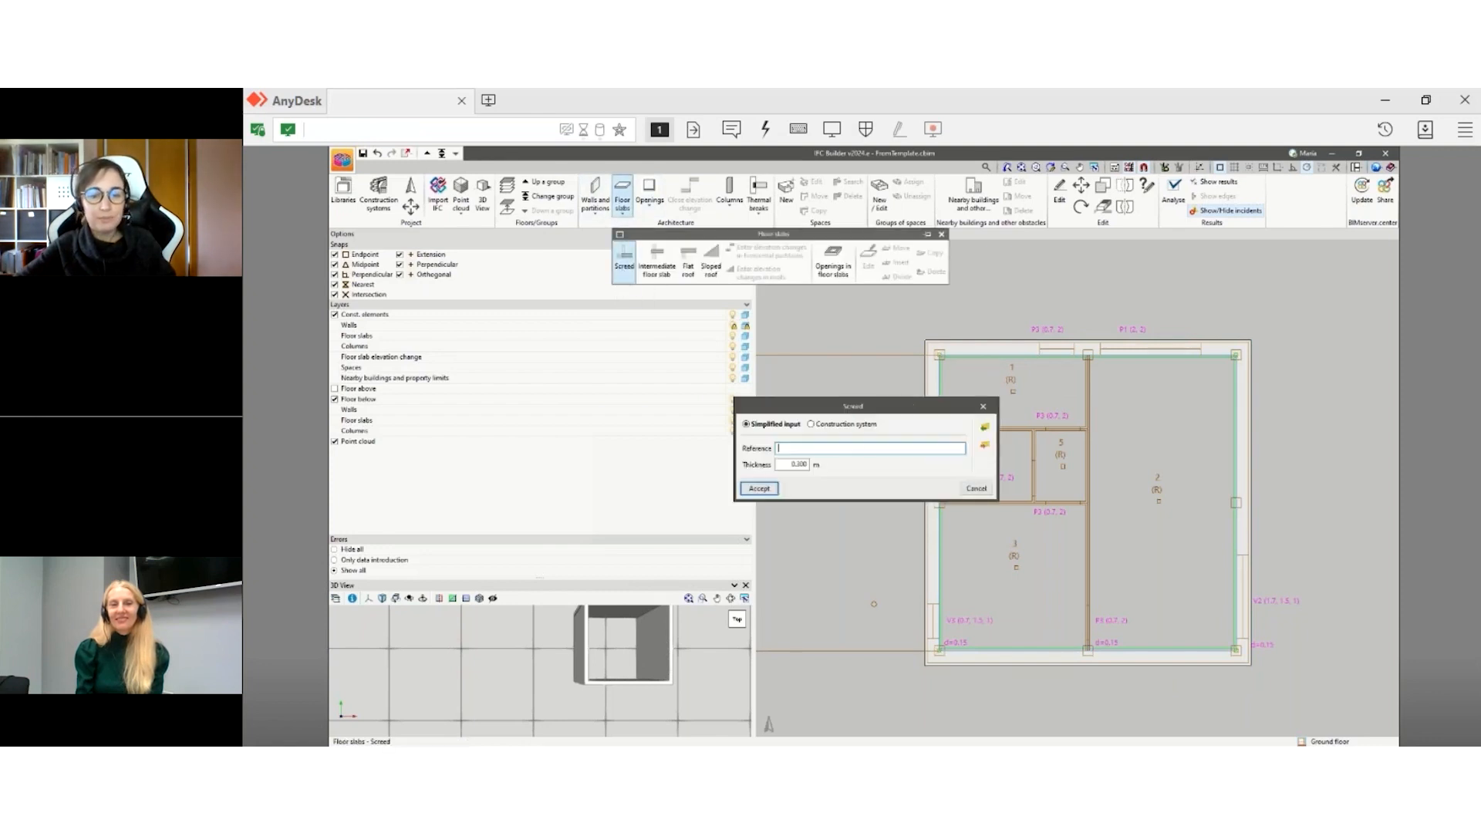
{"action": "type", "text": "S1"}
{"action": "left_click", "coordinate": [759, 489]}
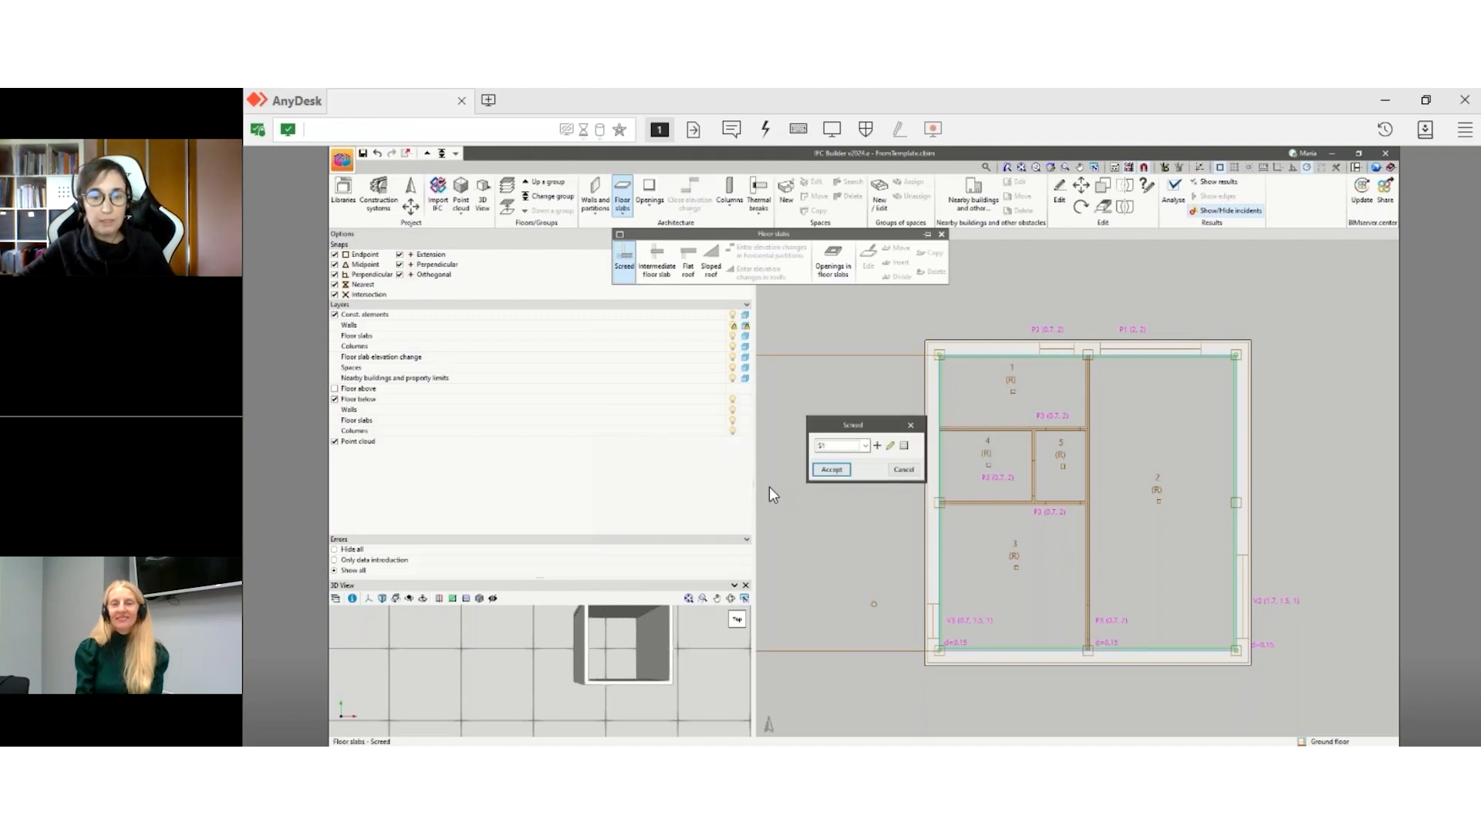
{"action": "left_click", "coordinate": [830, 470]}
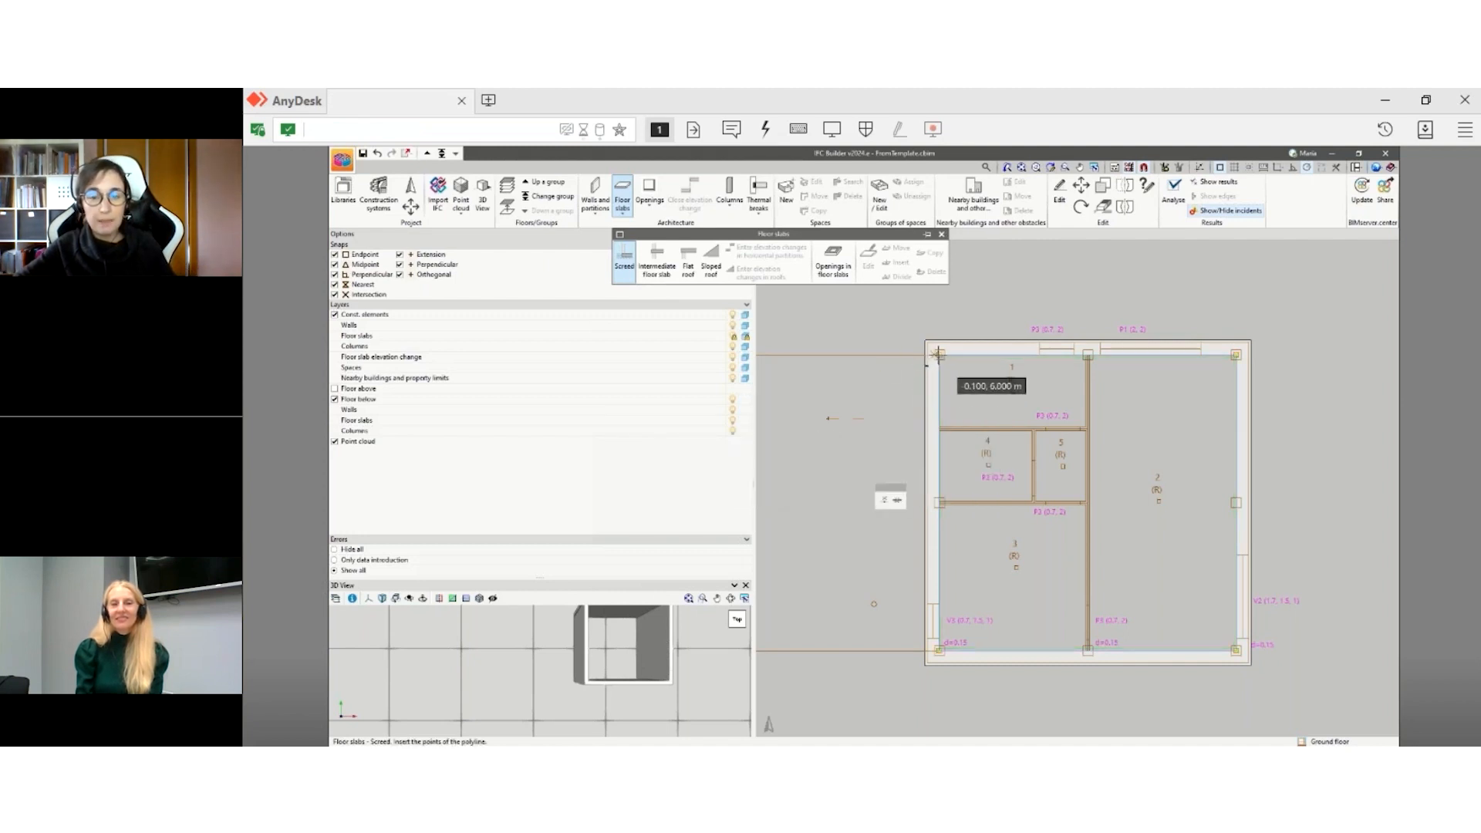
- Draw the S1 screed as a closed square about 6 m per side through the four corner column centres
{"action": "left_click", "coordinate": [940, 354]}
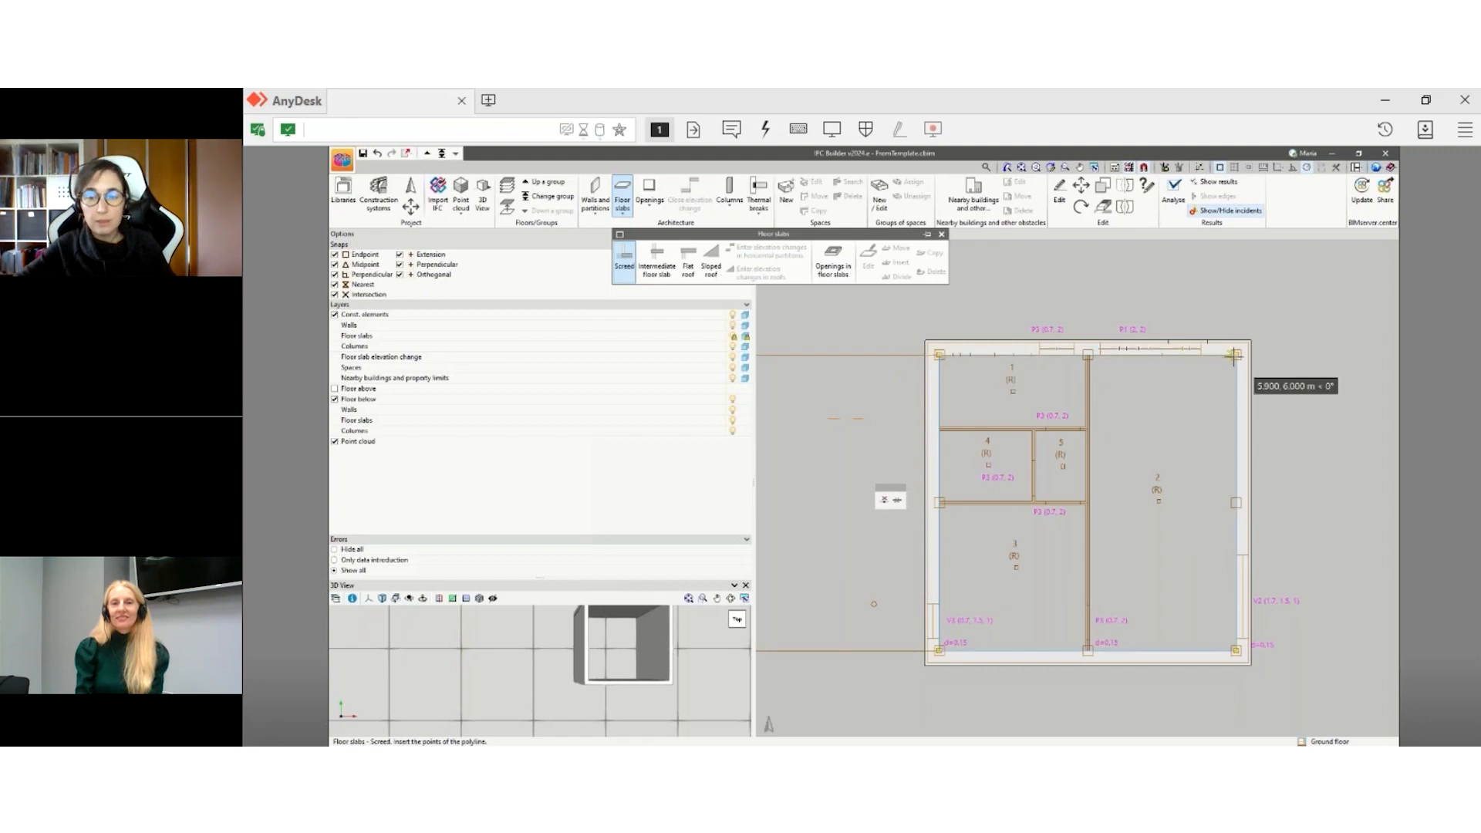
{"action": "left_click", "coordinate": [1235, 355]}
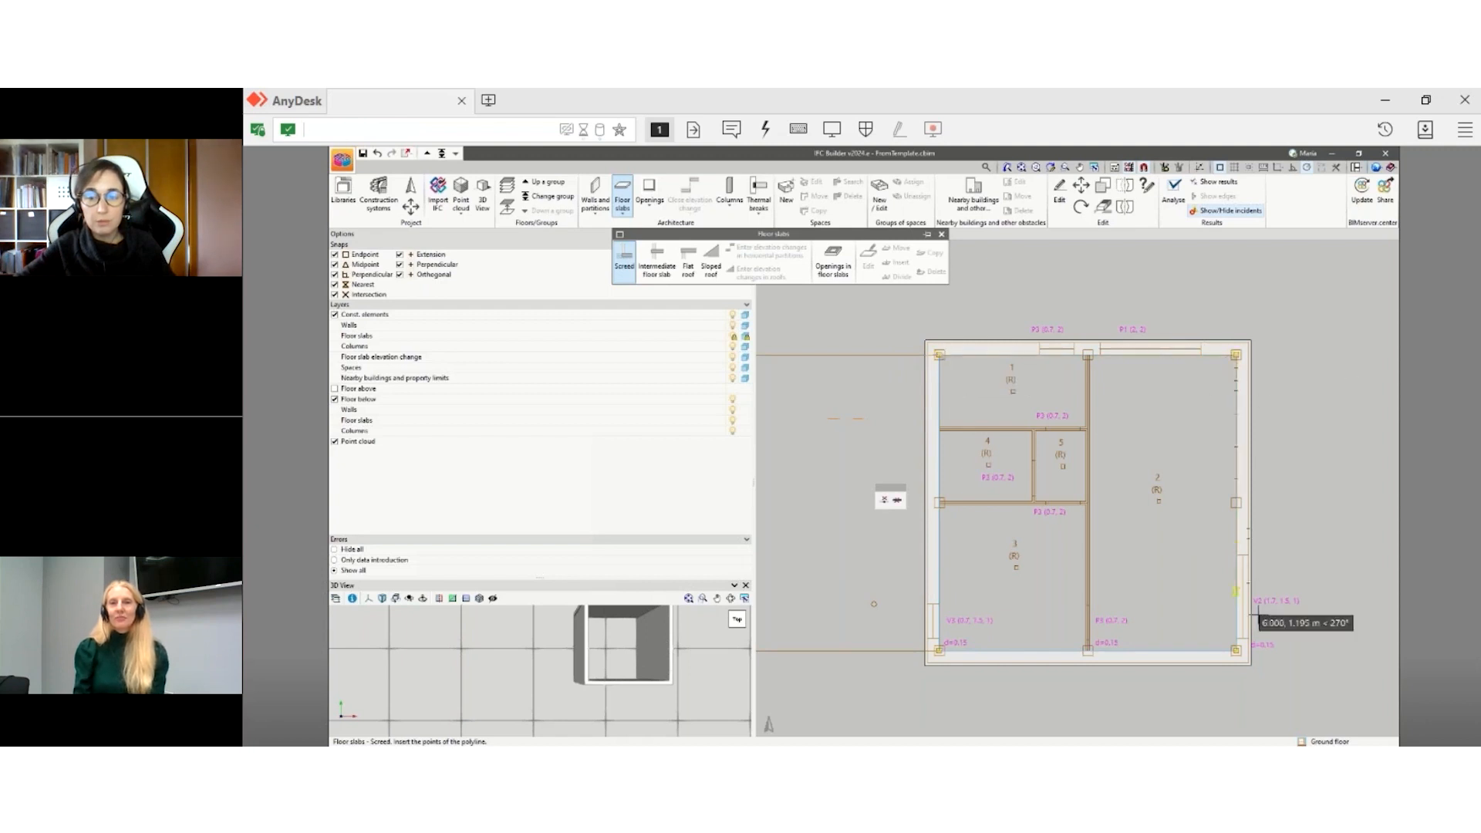
{"action": "left_click", "coordinate": [1235, 651]}
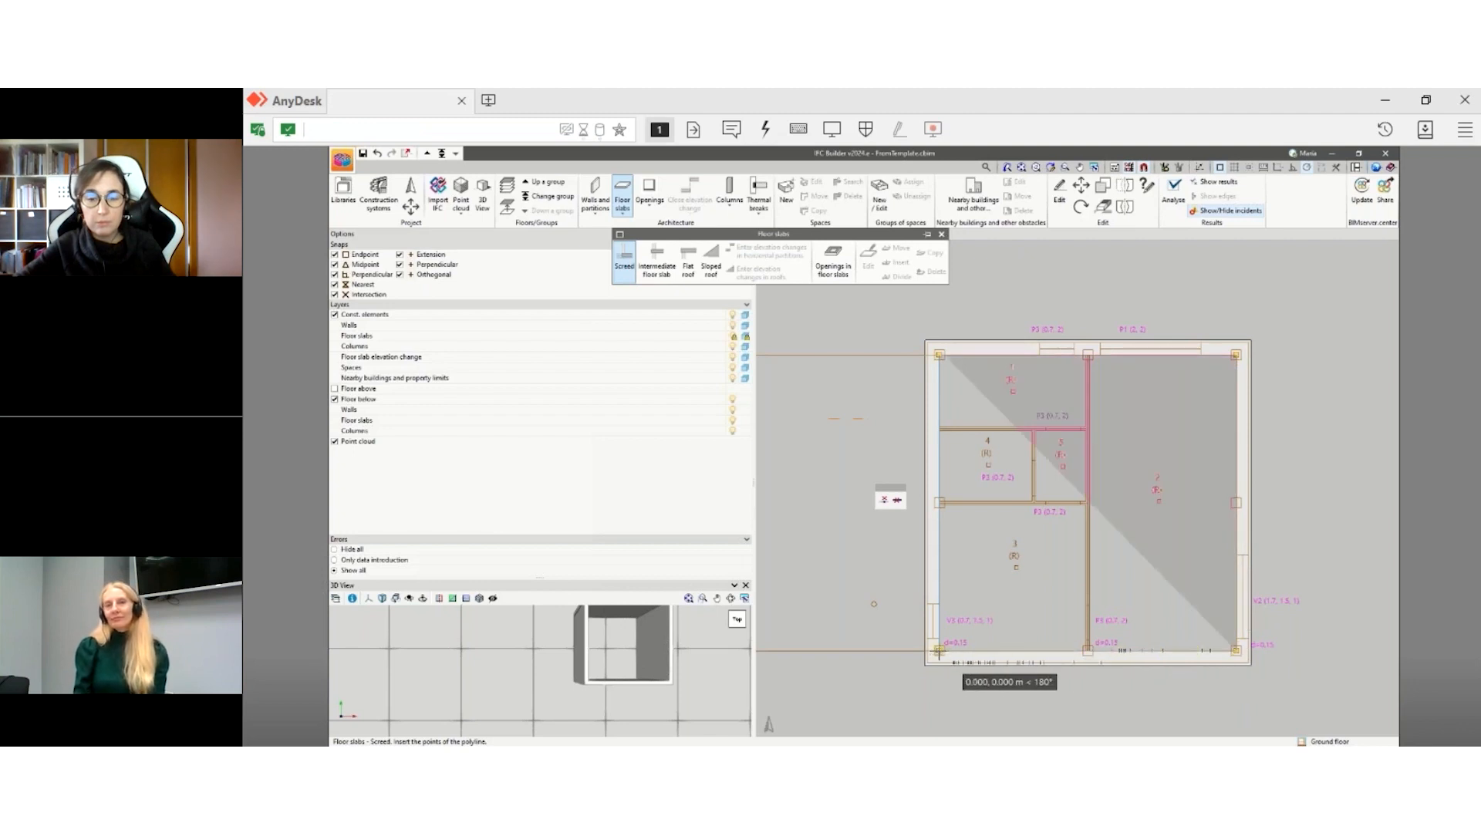
{"action": "left_click", "coordinate": [938, 650]}
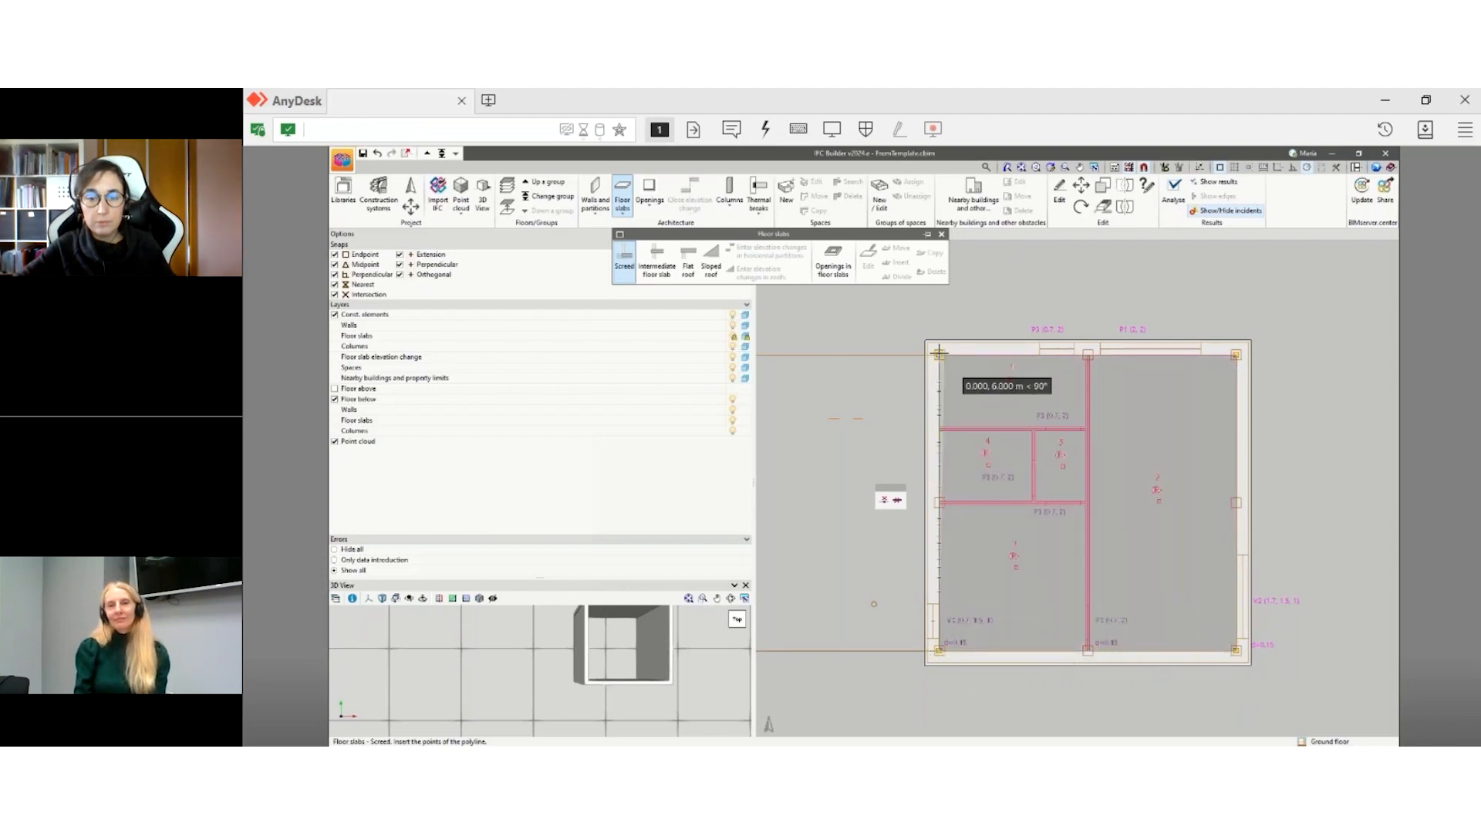
{"action": "left_click", "coordinate": [938, 354]}
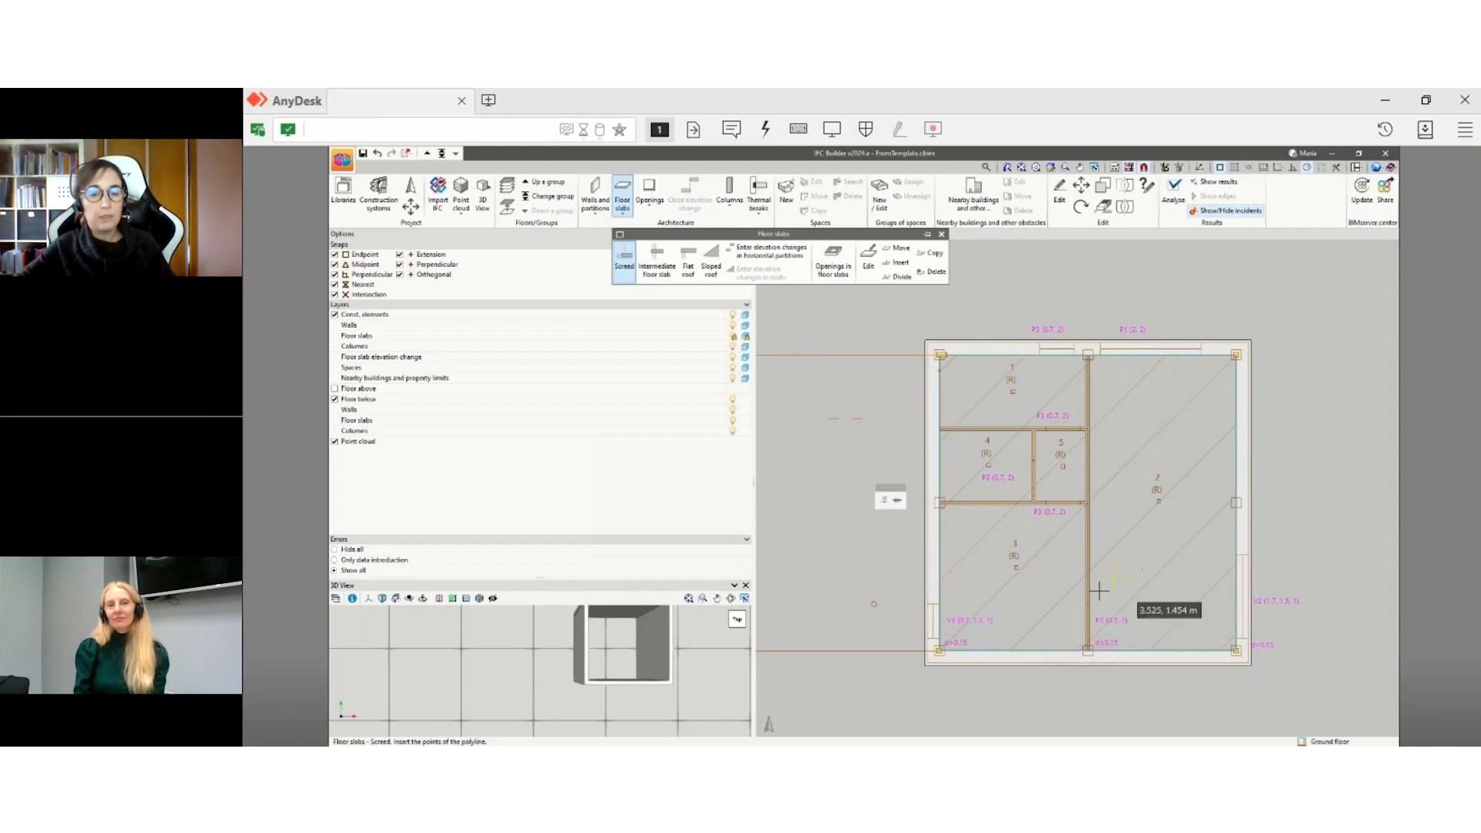
{"action": "scroll", "coordinate": [1099, 591], "scroll_direction": "down", "scroll_amount": 2}
{"action": "scroll", "coordinate": [1186, 499], "scroll_direction": "up", "scroll_amount": 1}
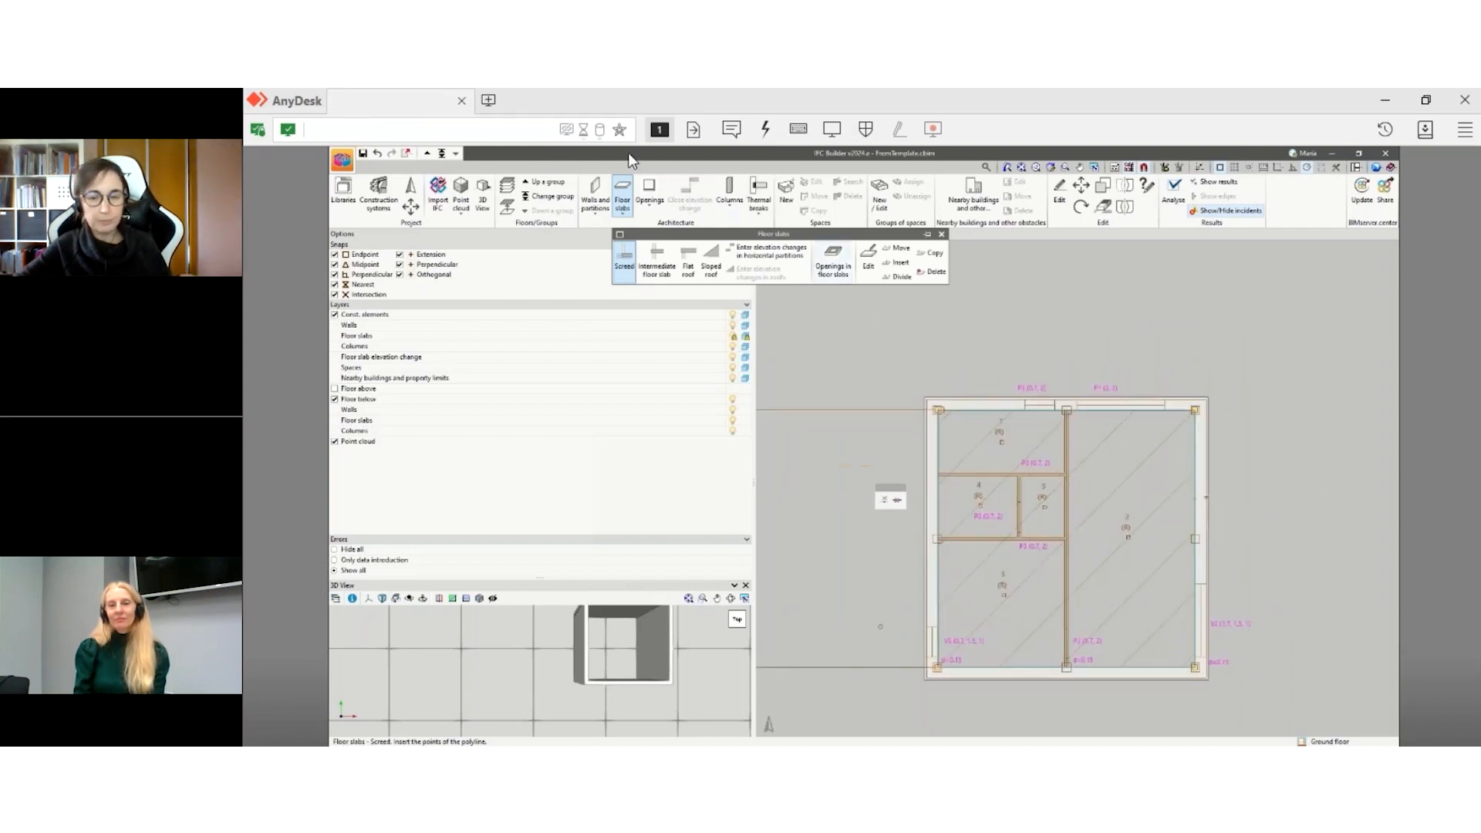
- View all floors of the model in a 3D view, then close that view
{"action": "left_click", "coordinate": [482, 193]}
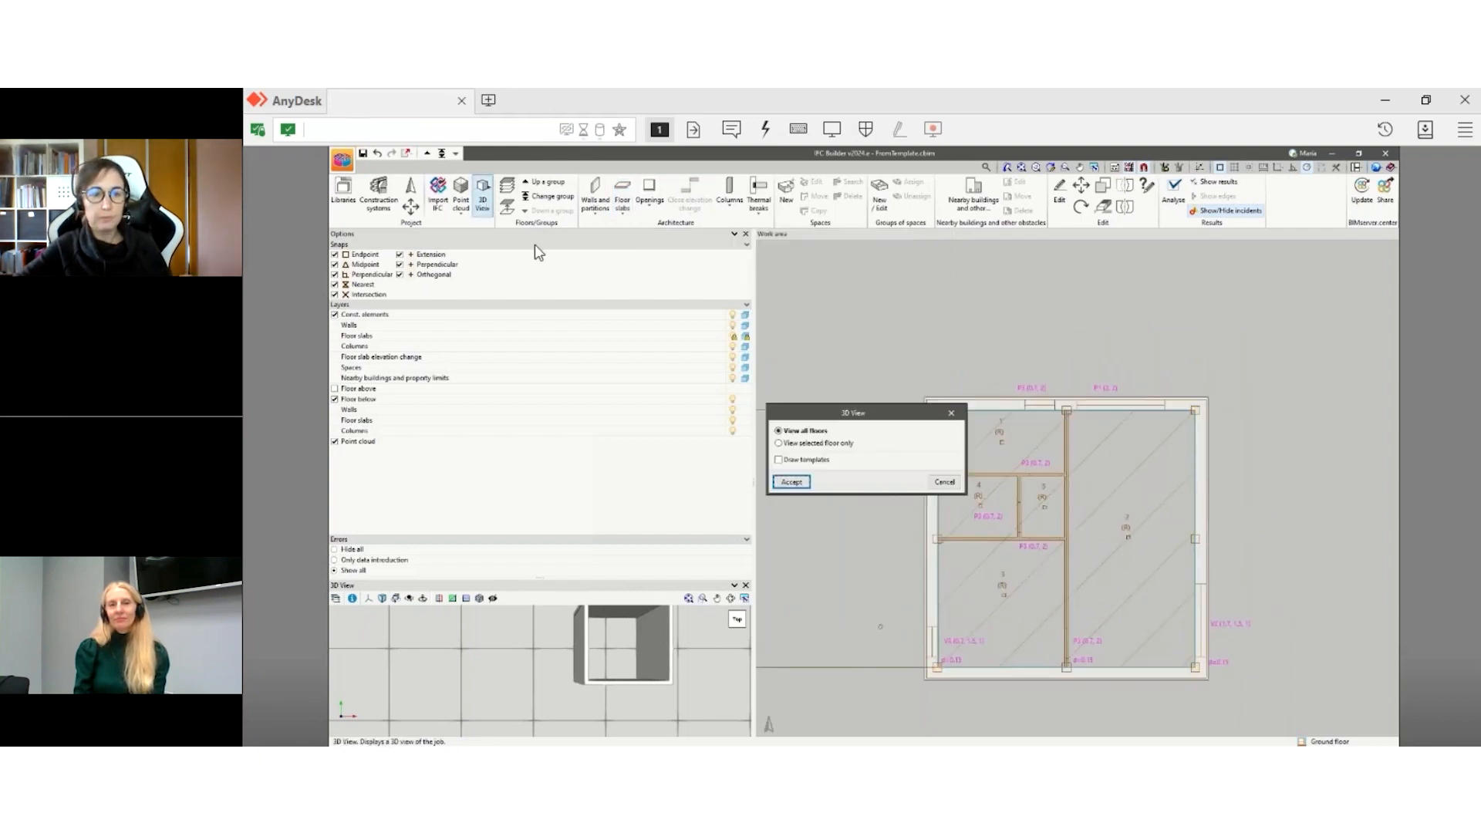
{"action": "left_click", "coordinate": [791, 485]}
{"action": "middle_click_drag", "start_coordinate": [793, 484], "coordinate": [1037, 266]}
{"action": "left_click", "coordinate": [1056, 252]}
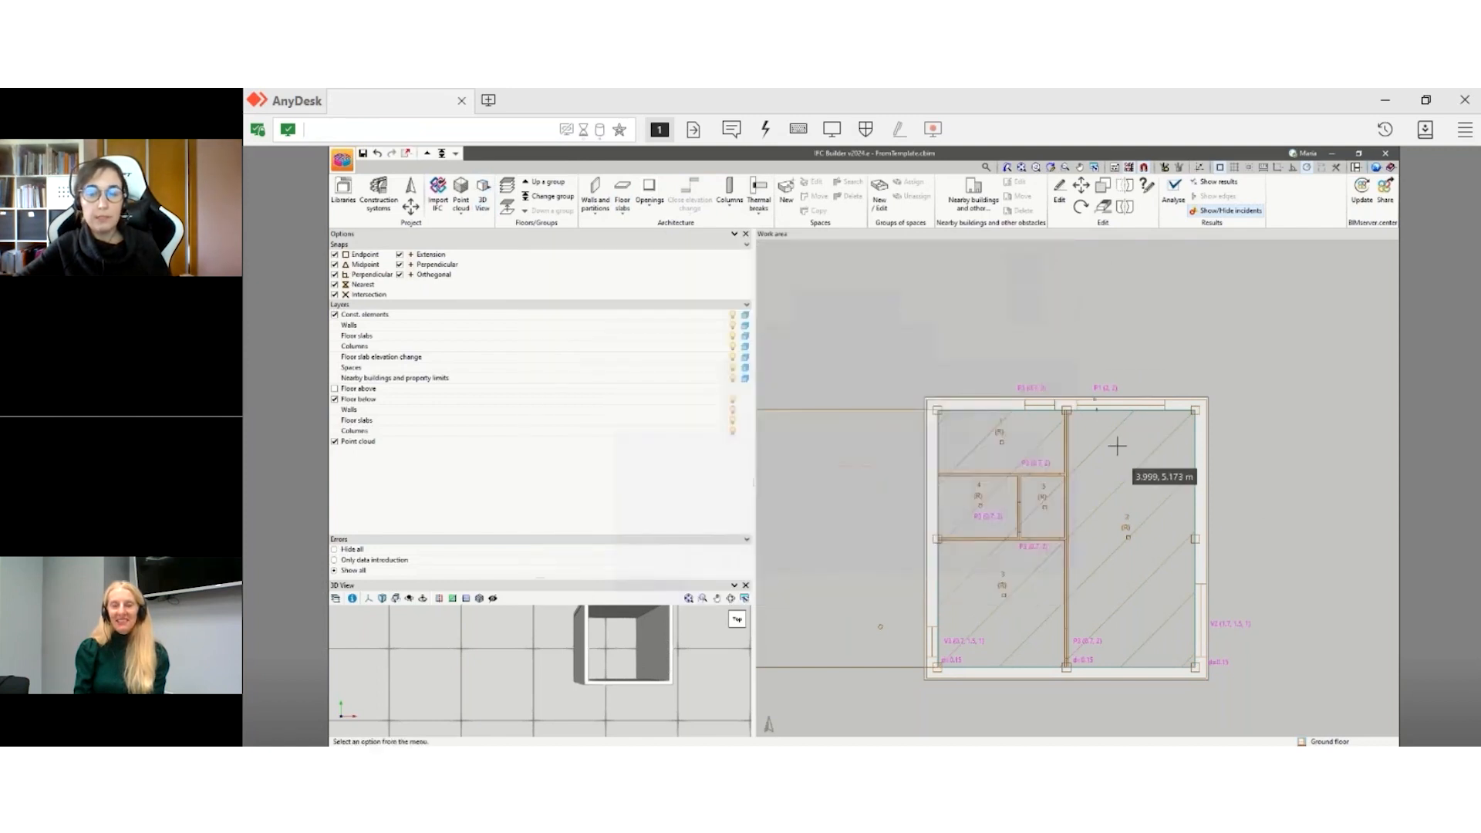
- Create a simplified-input partition type with reference P1 and choose it for drawing
{"action": "scroll", "coordinate": [1095, 554], "scroll_direction": "up", "scroll_amount": 1}
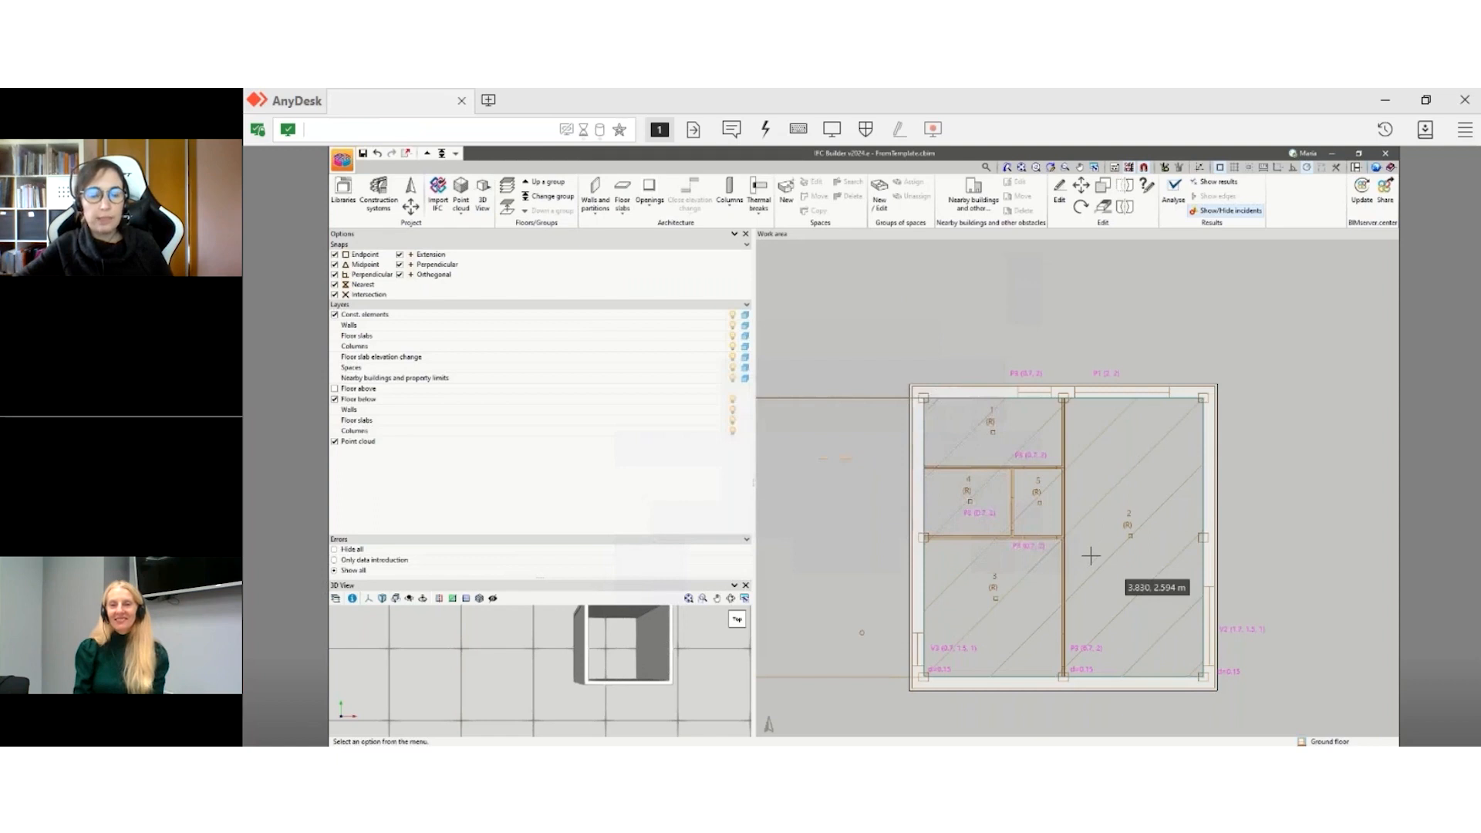
{"action": "left_click", "coordinate": [591, 202]}
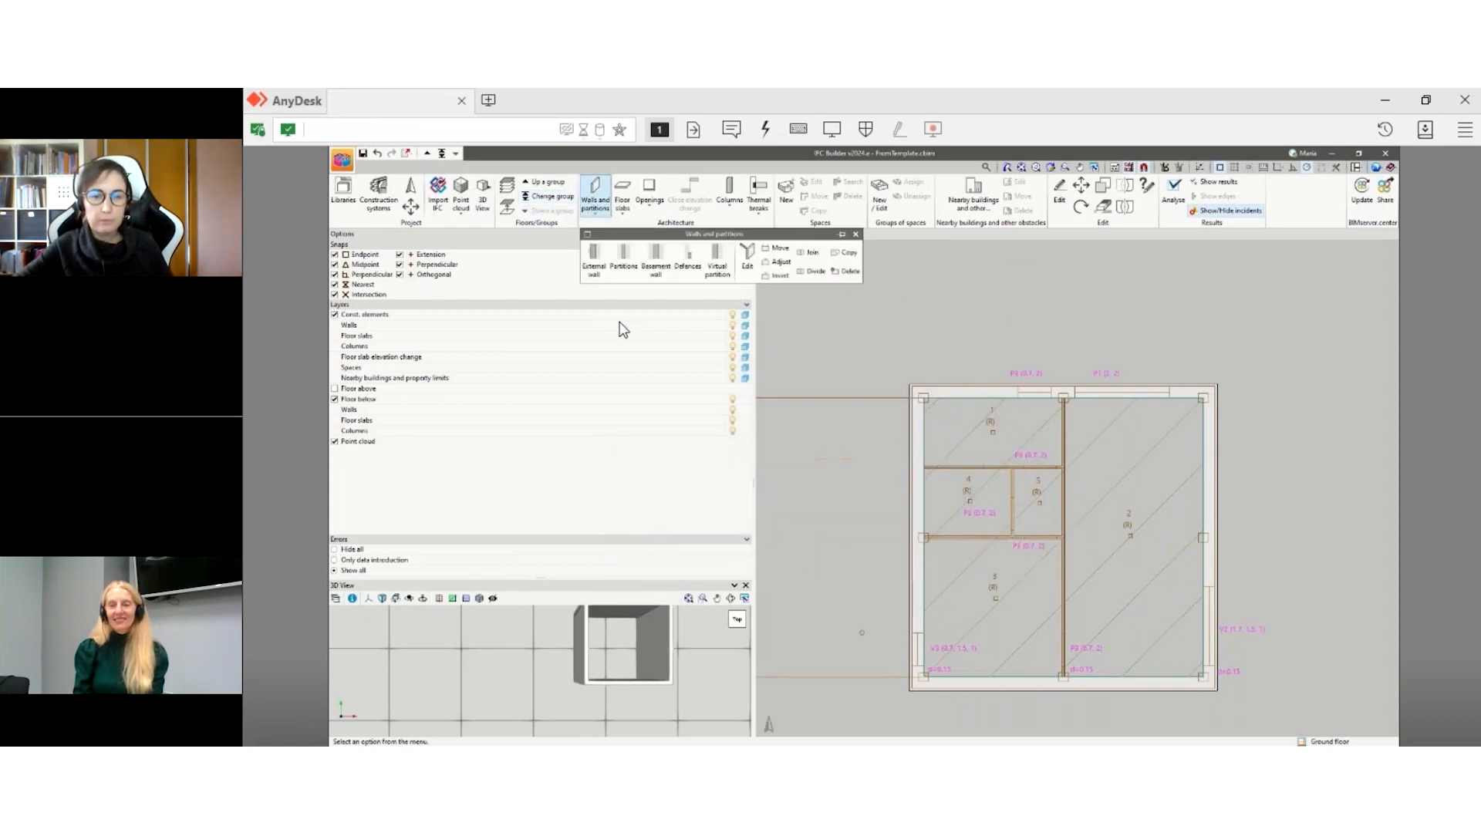
{"action": "left_click", "coordinate": [626, 266]}
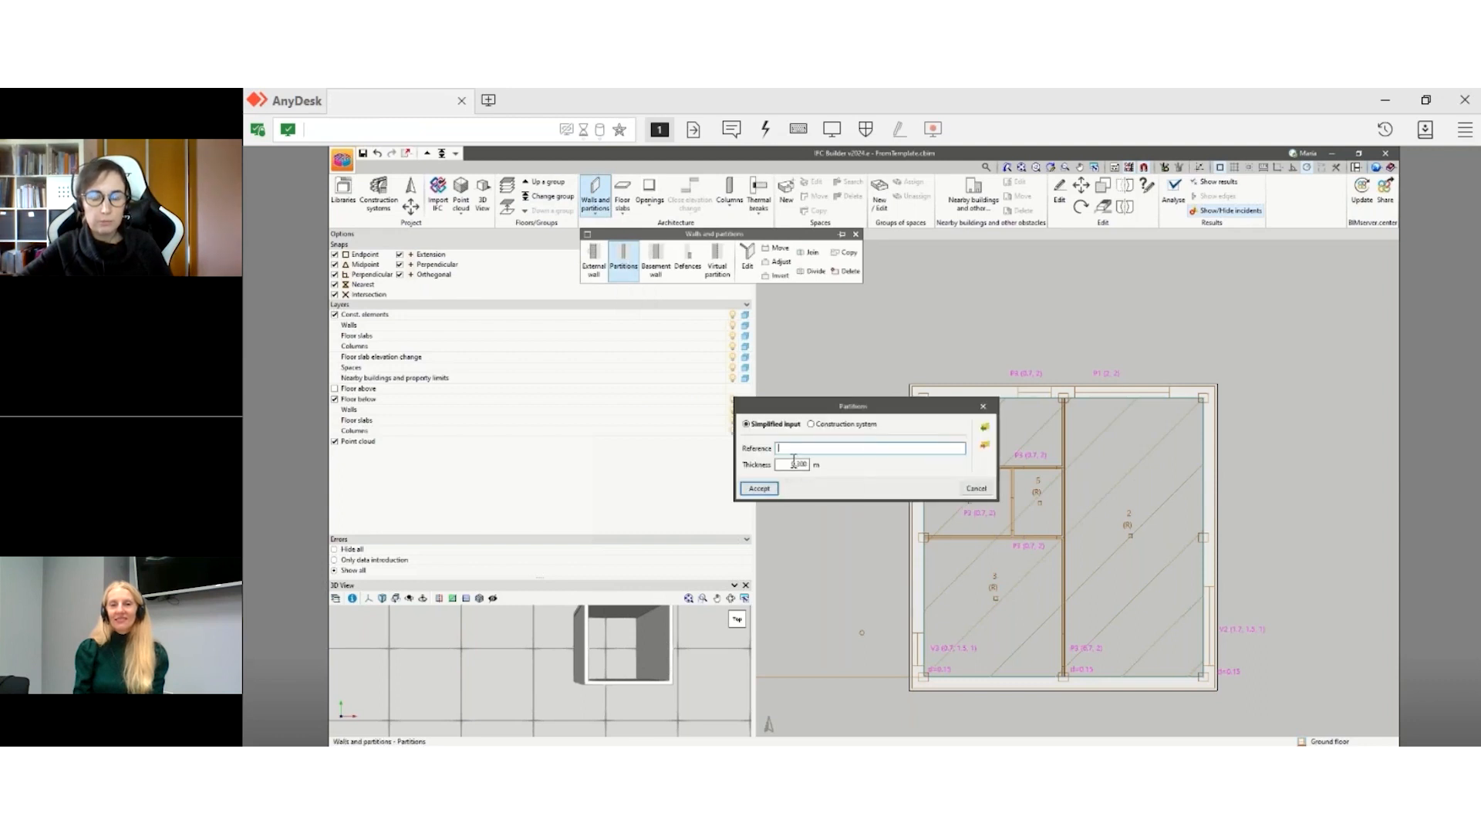
{"action": "type", "text": "P1"}
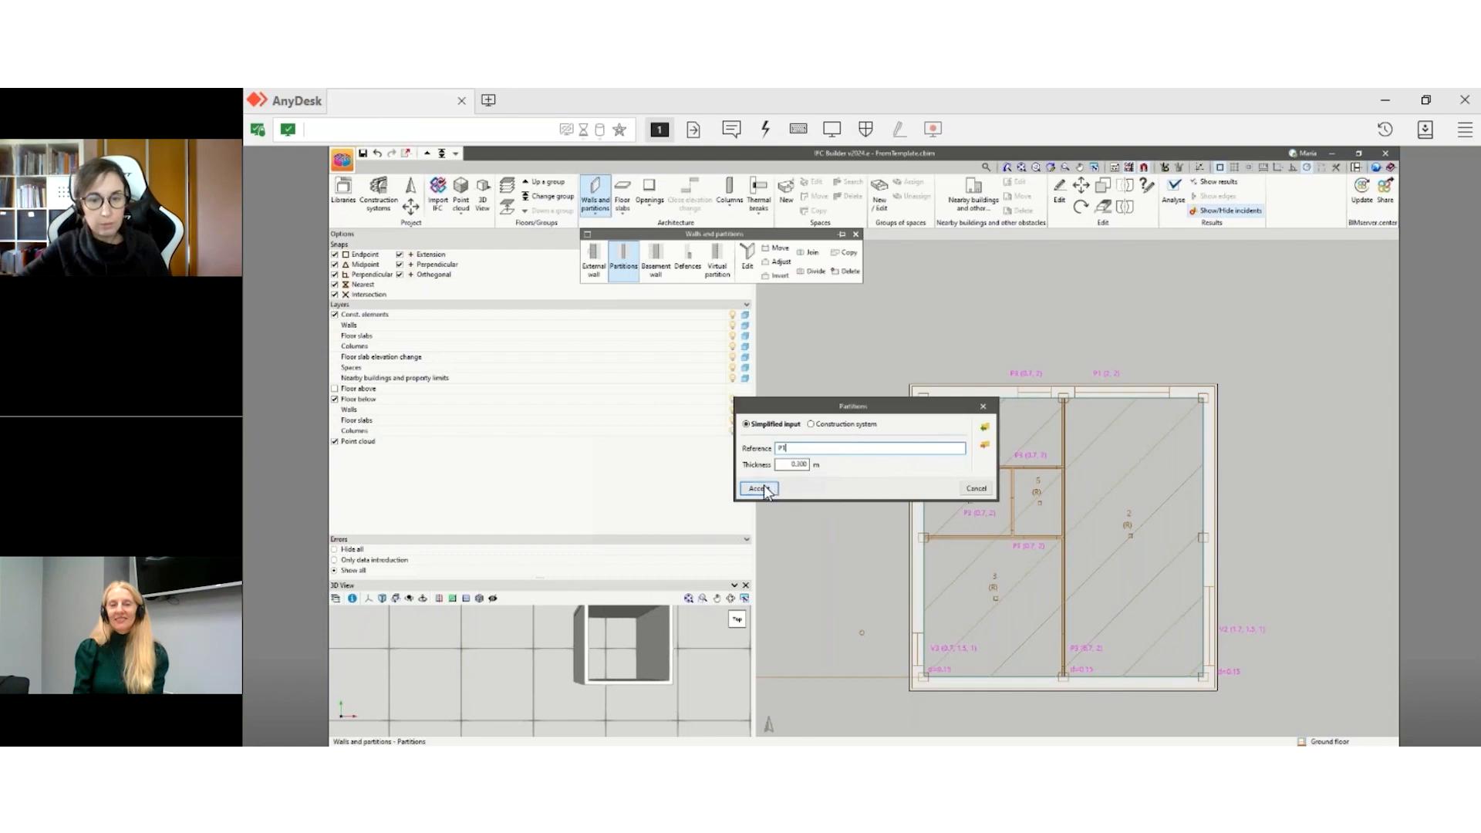
{"action": "left_click", "coordinate": [764, 489]}
{"action": "left_click", "coordinate": [839, 472]}
- Set the thickness of partition type P1 to 0.15 m
{"action": "scroll", "coordinate": [1095, 680], "scroll_direction": "up", "scroll_amount": 6}
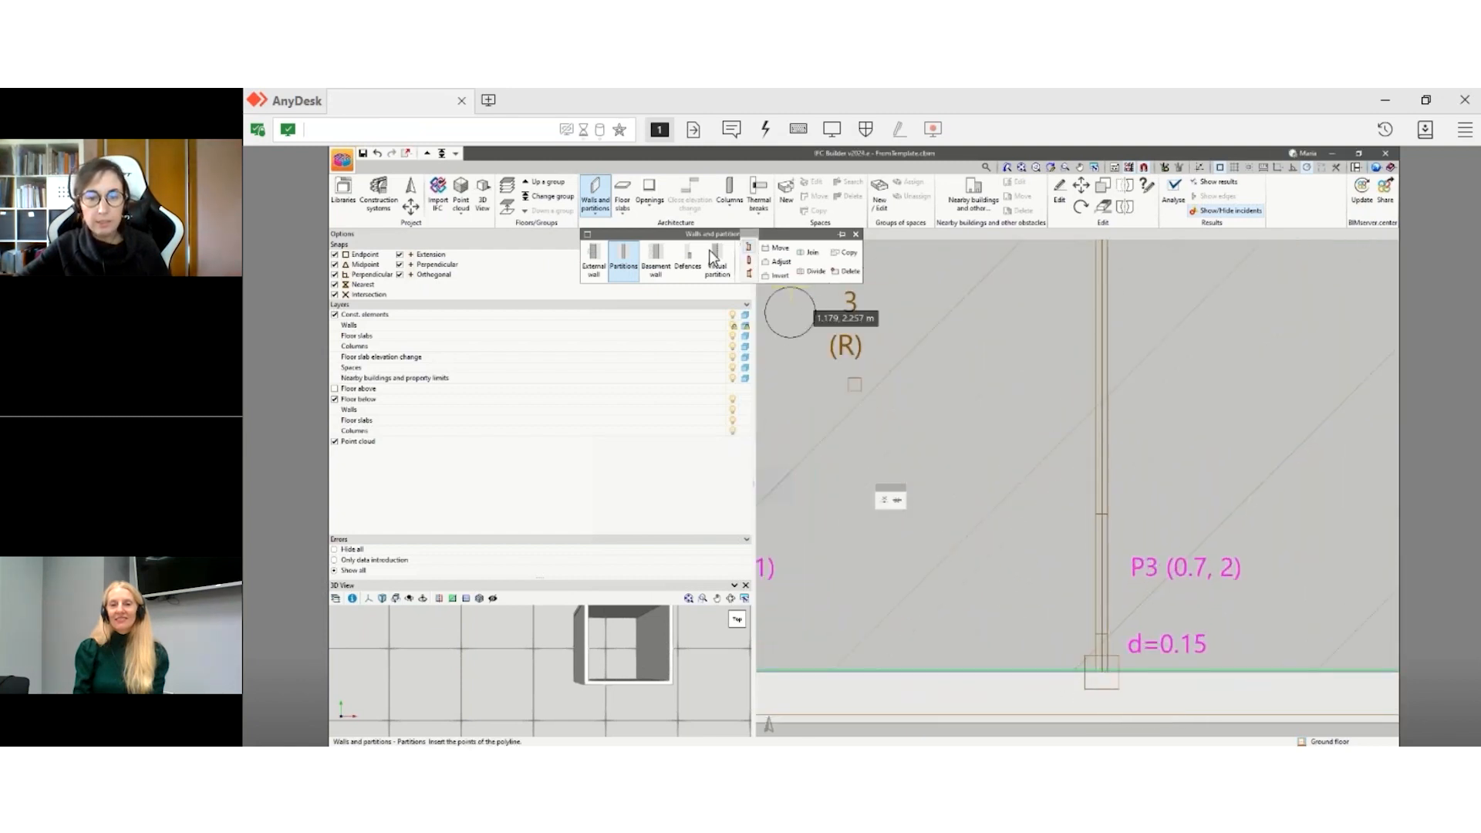
{"action": "scroll", "coordinate": [1050, 546], "scroll_direction": "down", "scroll_amount": 4}
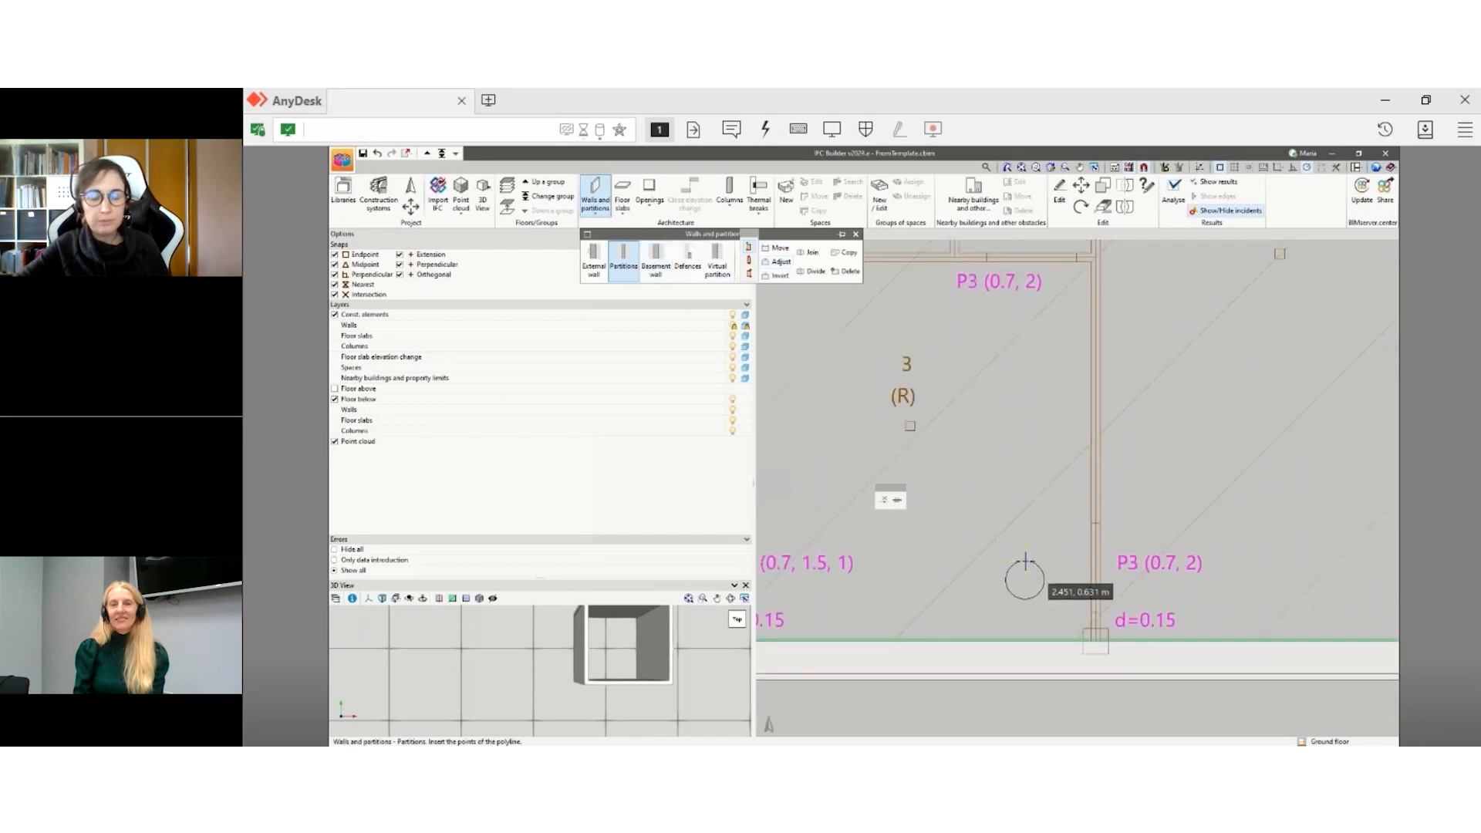
{"action": "right_click", "coordinate": [1158, 504]}
{"action": "left_click", "coordinate": [890, 445]}
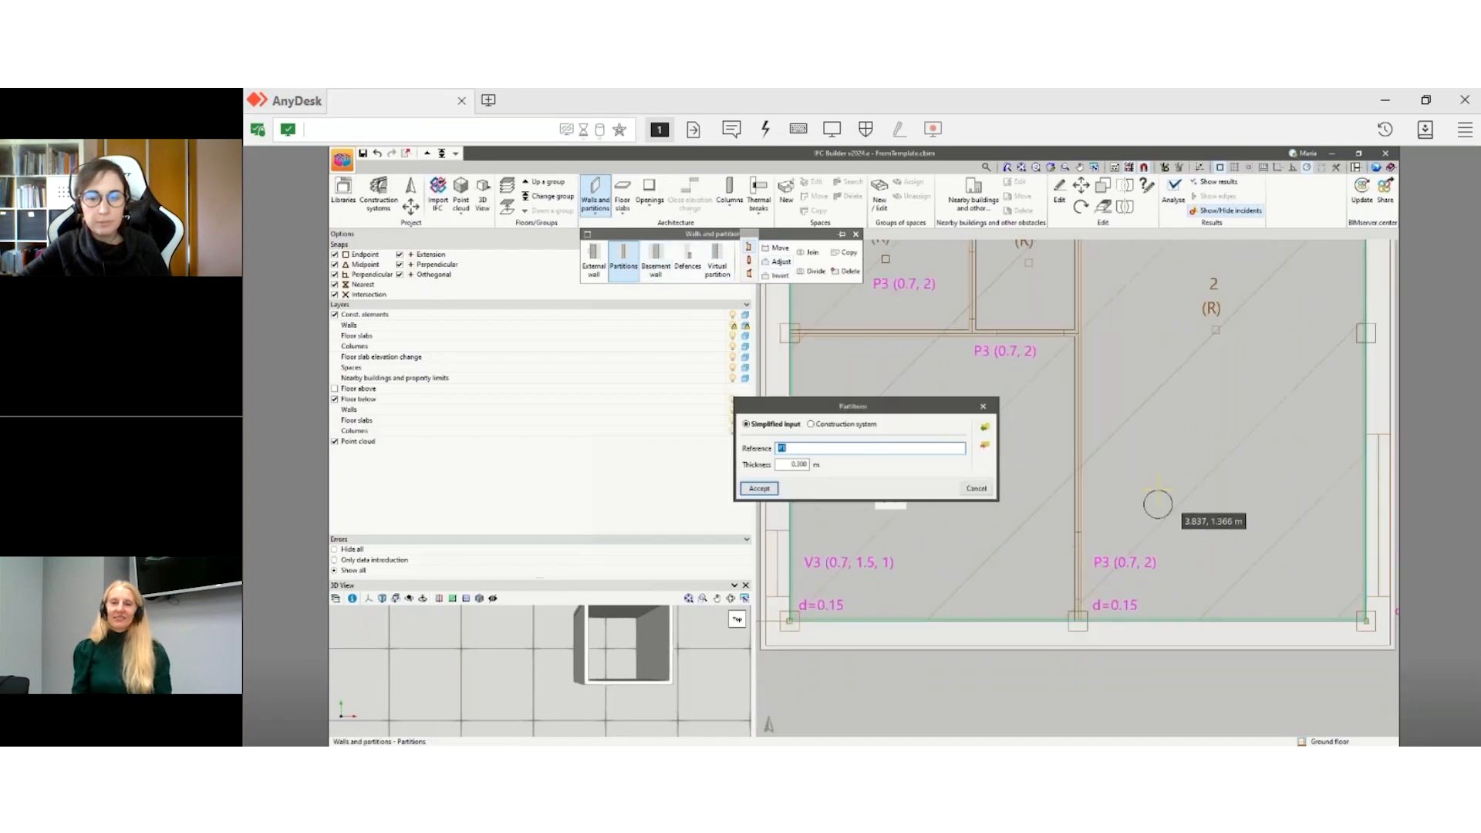
{"action": "double_click", "coordinate": [798, 464]}
{"action": "type", "text": "0.15"}
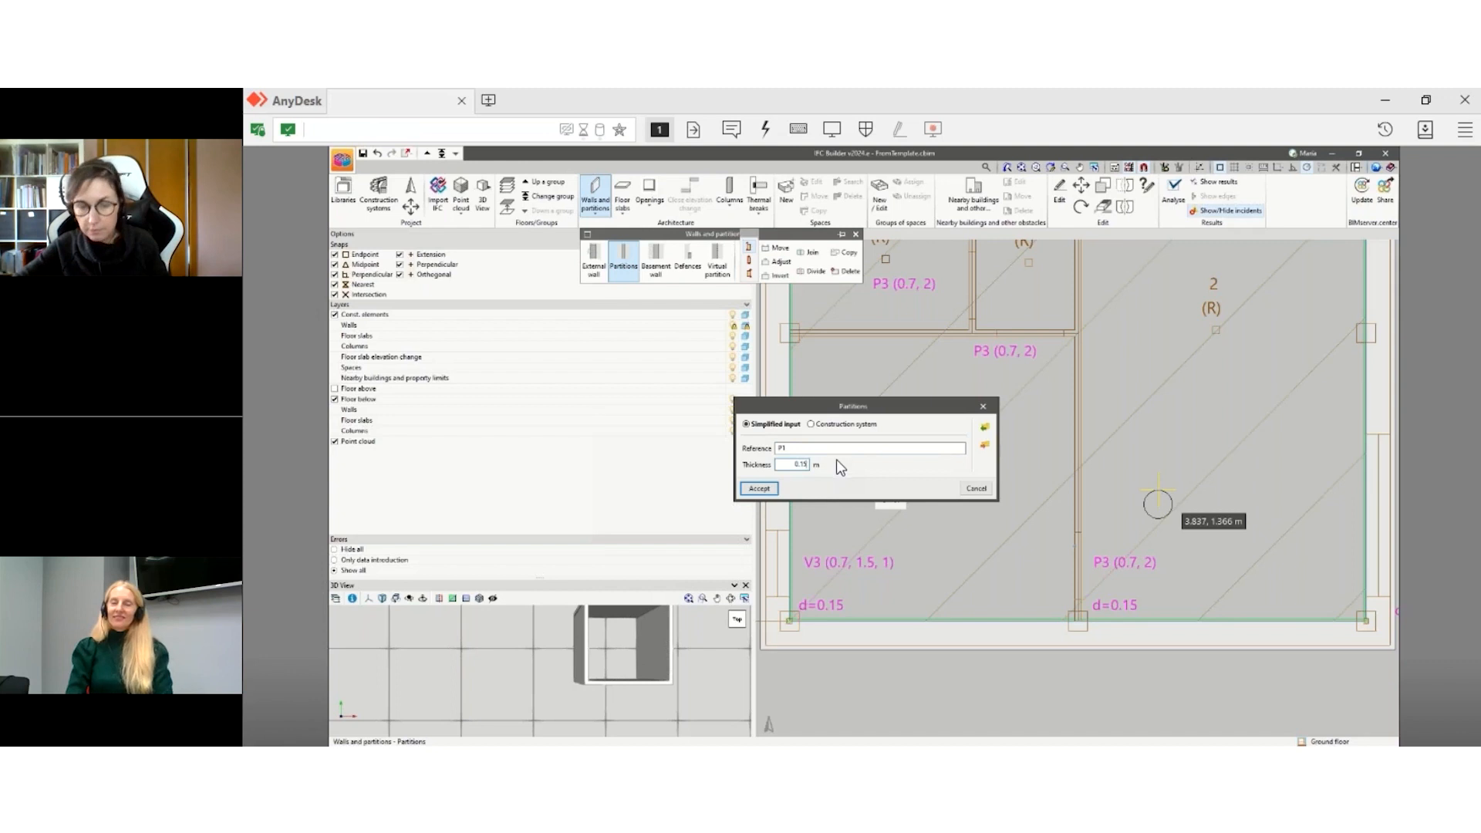
{"action": "left_click", "coordinate": [760, 492]}
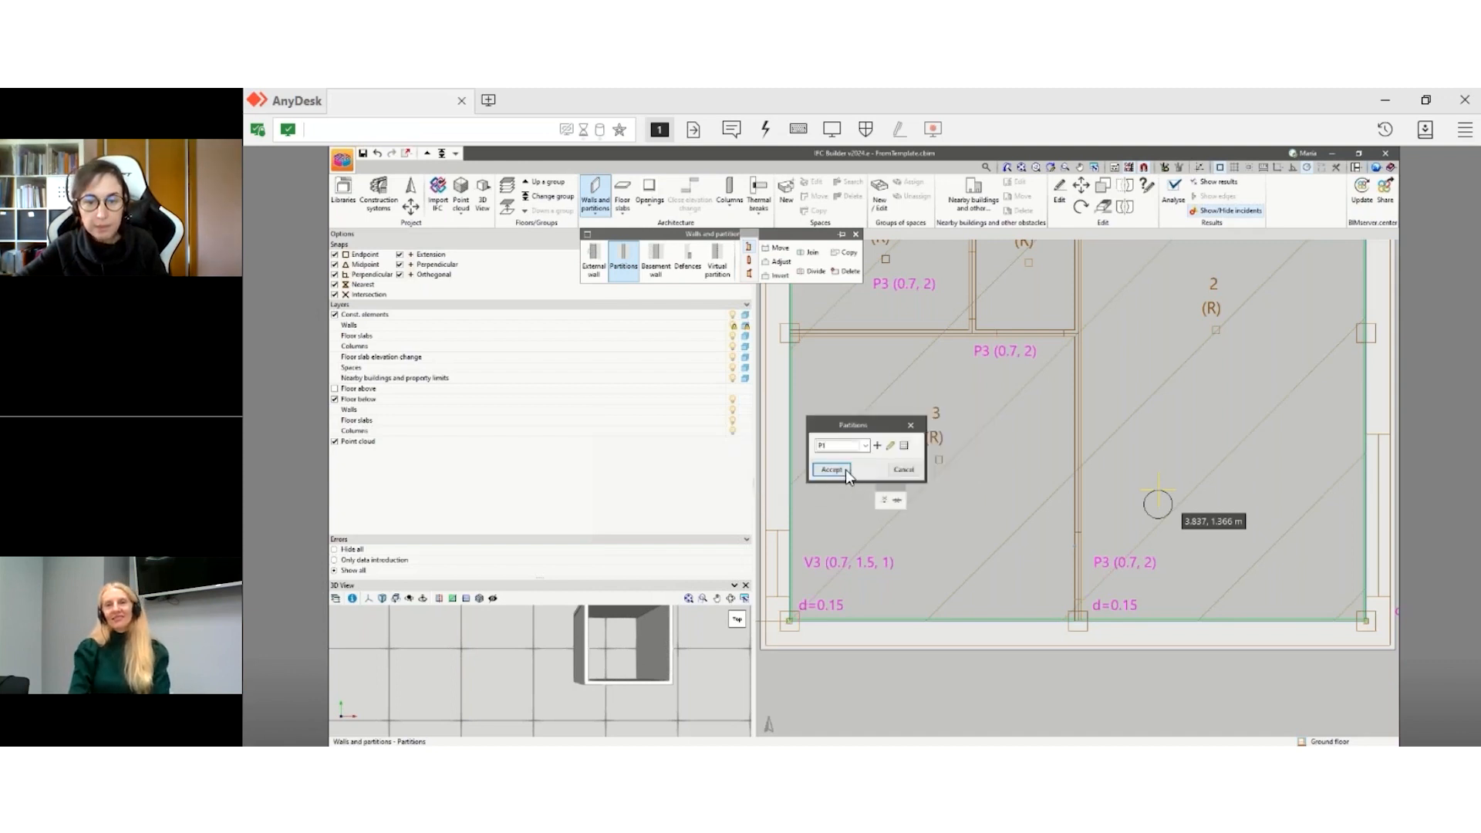
- Enable orthogonal drawing and draw a P1 partition about 6 m long along the central template wall, from the lower middle column to the upper one
{"action": "scroll", "coordinate": [1111, 606], "scroll_direction": "up", "scroll_amount": 3}
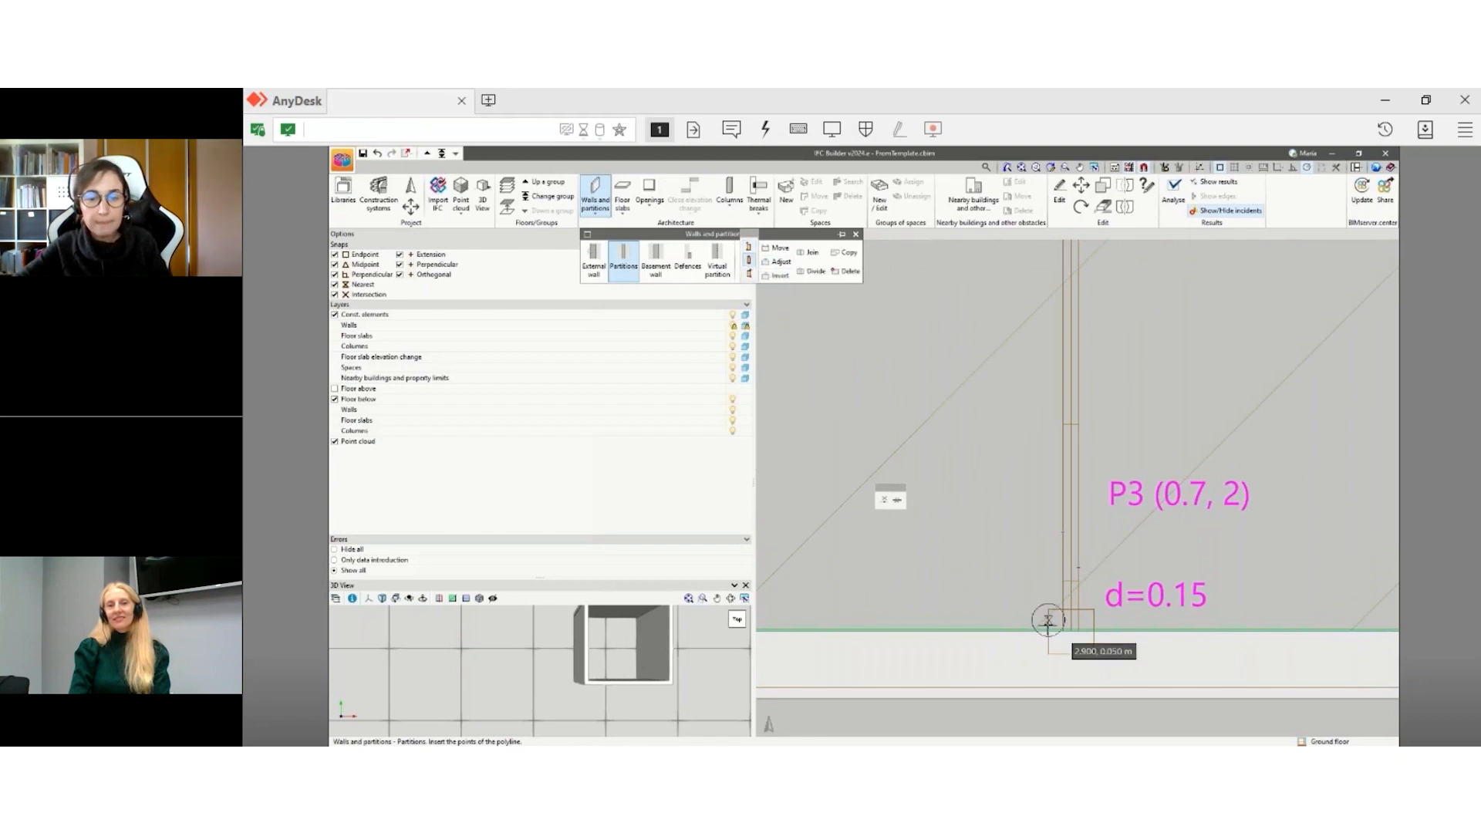
{"action": "scroll", "coordinate": [1069, 641], "scroll_direction": "up", "scroll_amount": 2}
{"action": "scroll", "coordinate": [1070, 641], "scroll_direction": "up", "scroll_amount": 1}
{"action": "left_click", "coordinate": [1079, 612]}
{"action": "scroll", "coordinate": [1061, 700], "scroll_direction": "down", "scroll_amount": 6}
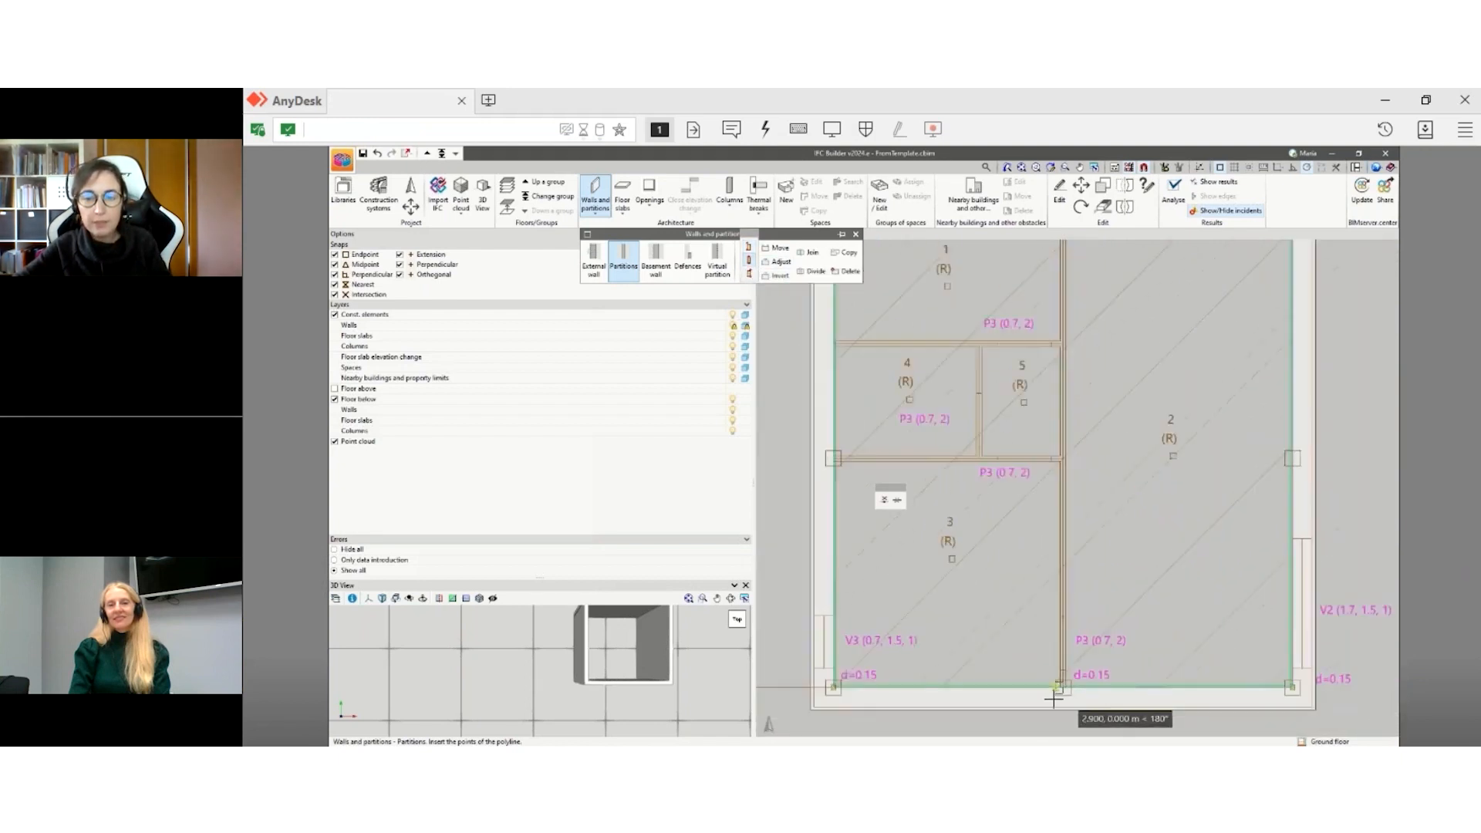
{"action": "scroll", "coordinate": [1052, 344], "scroll_direction": "up", "scroll_amount": 4}
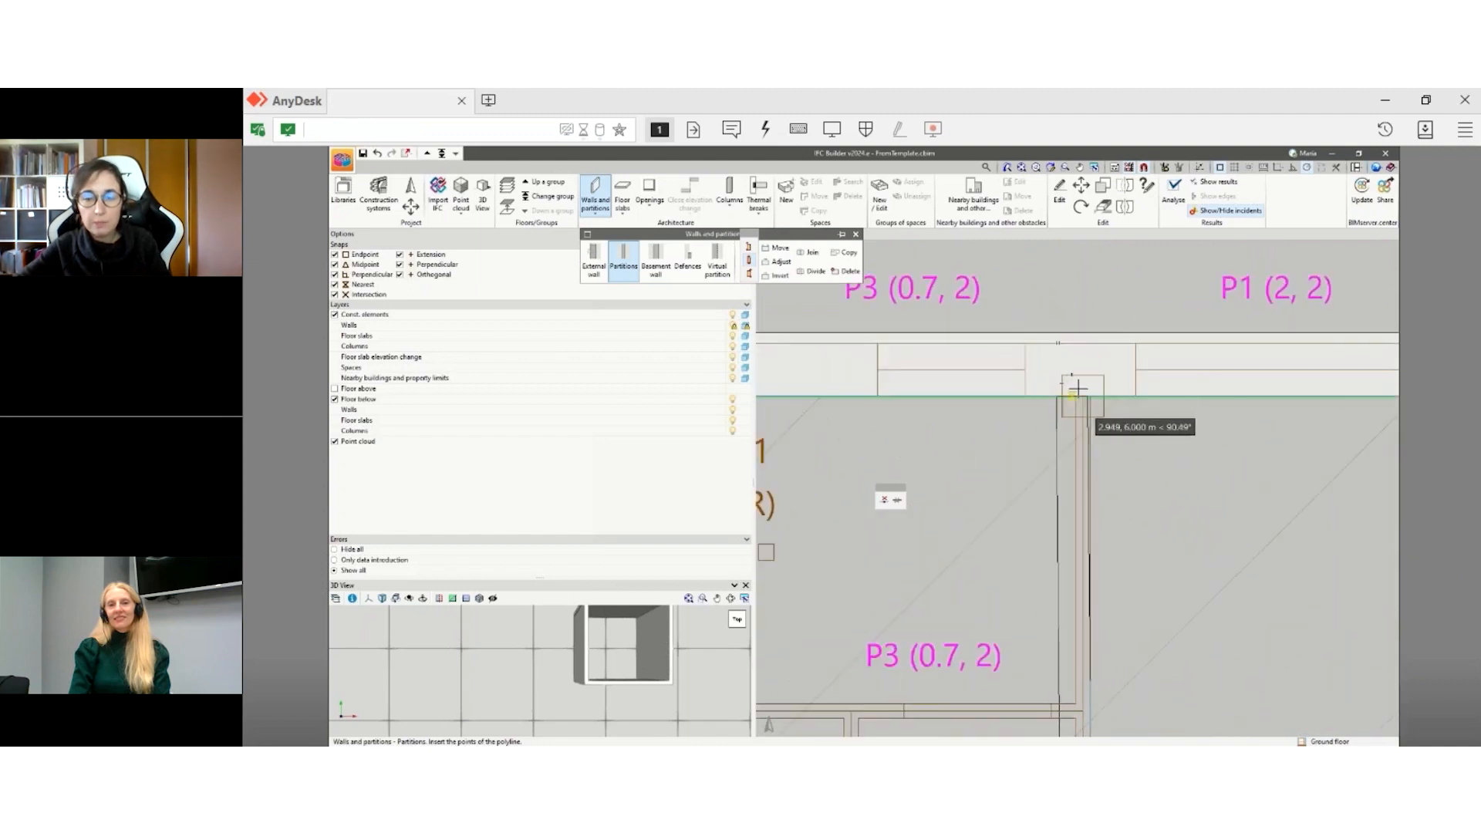
{"action": "scroll", "coordinate": [1080, 386], "scroll_direction": "up", "scroll_amount": 3}
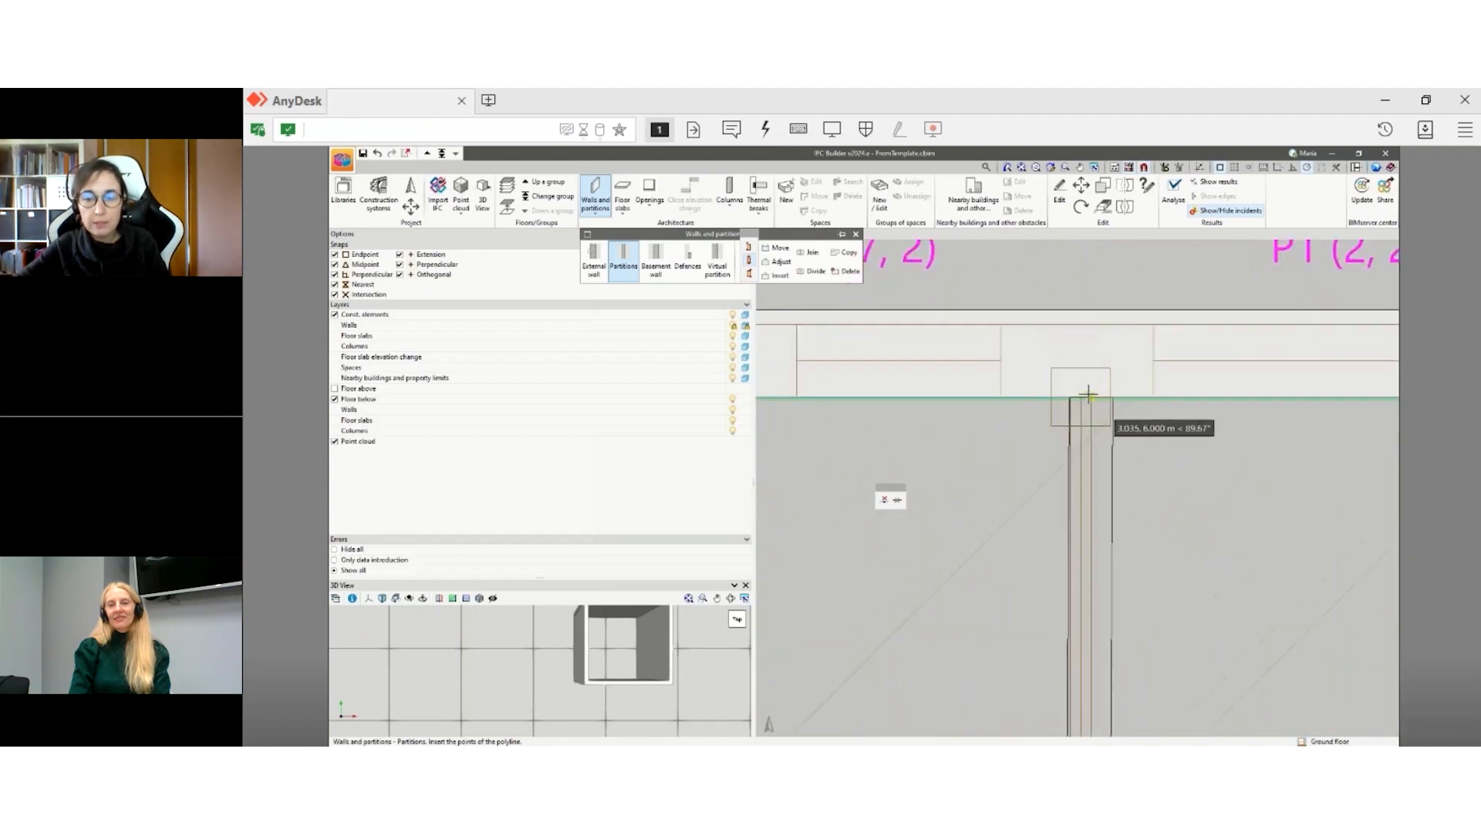
{"action": "left_click", "coordinate": [1292, 167]}
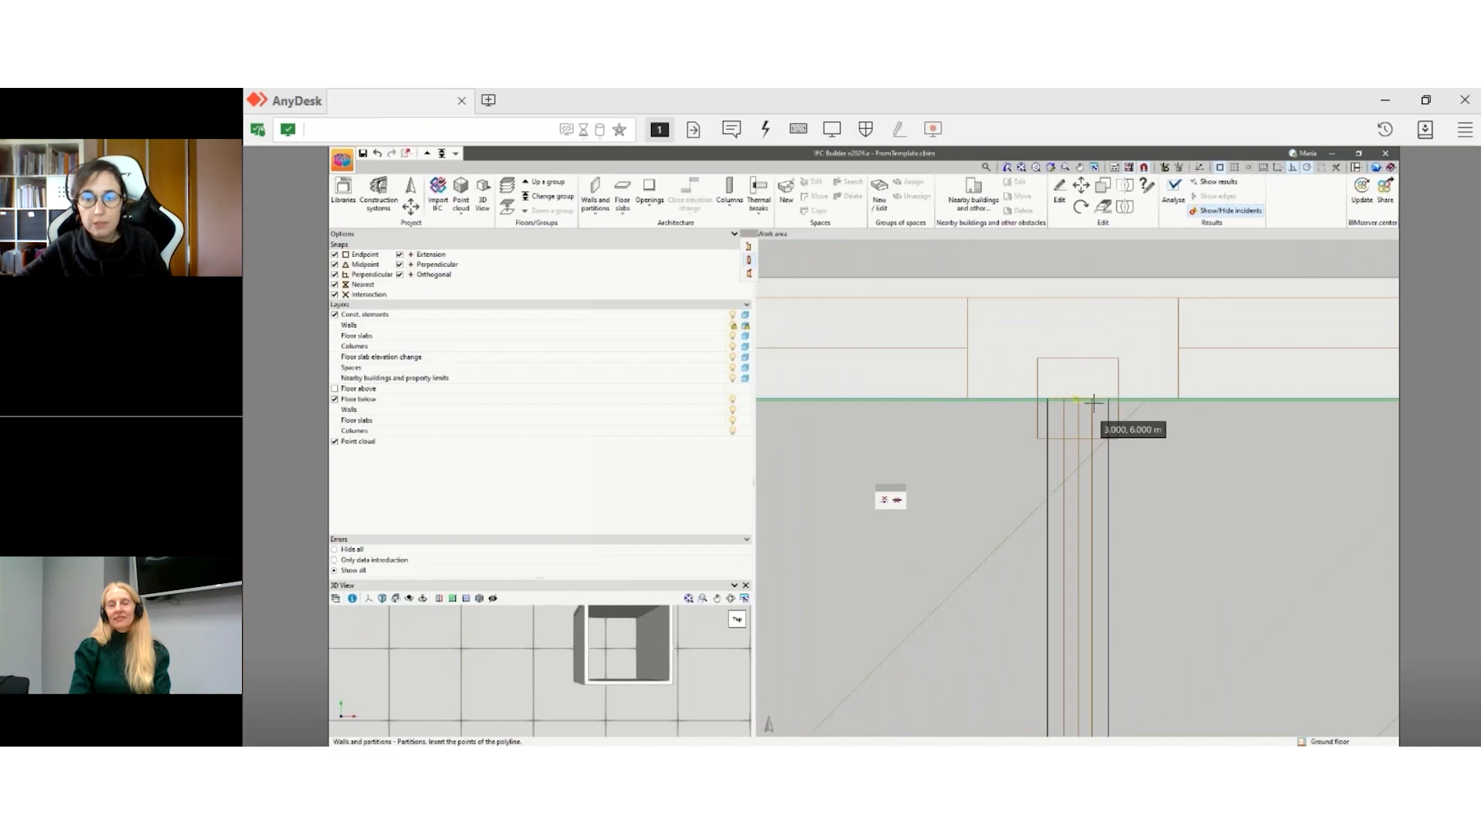
{"action": "scroll", "coordinate": [1107, 340], "scroll_direction": "down", "scroll_amount": 6}
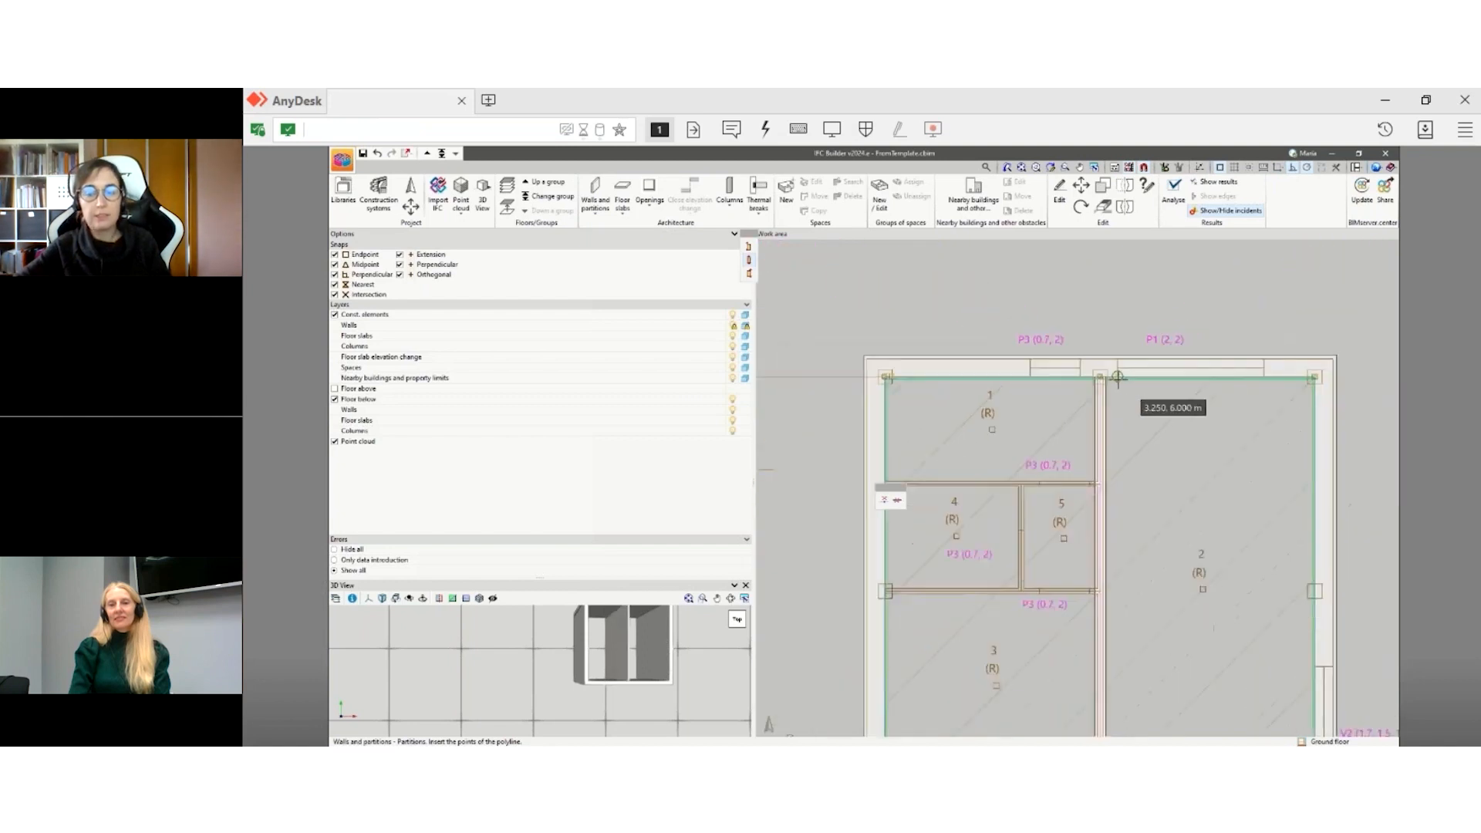
- Hide the drawing templates, create a space type with reference S1 and choose it for the new spaces
{"action": "scroll", "coordinate": [1112, 307], "scroll_direction": "down", "scroll_amount": 2}
{"action": "key", "text": "F4"}
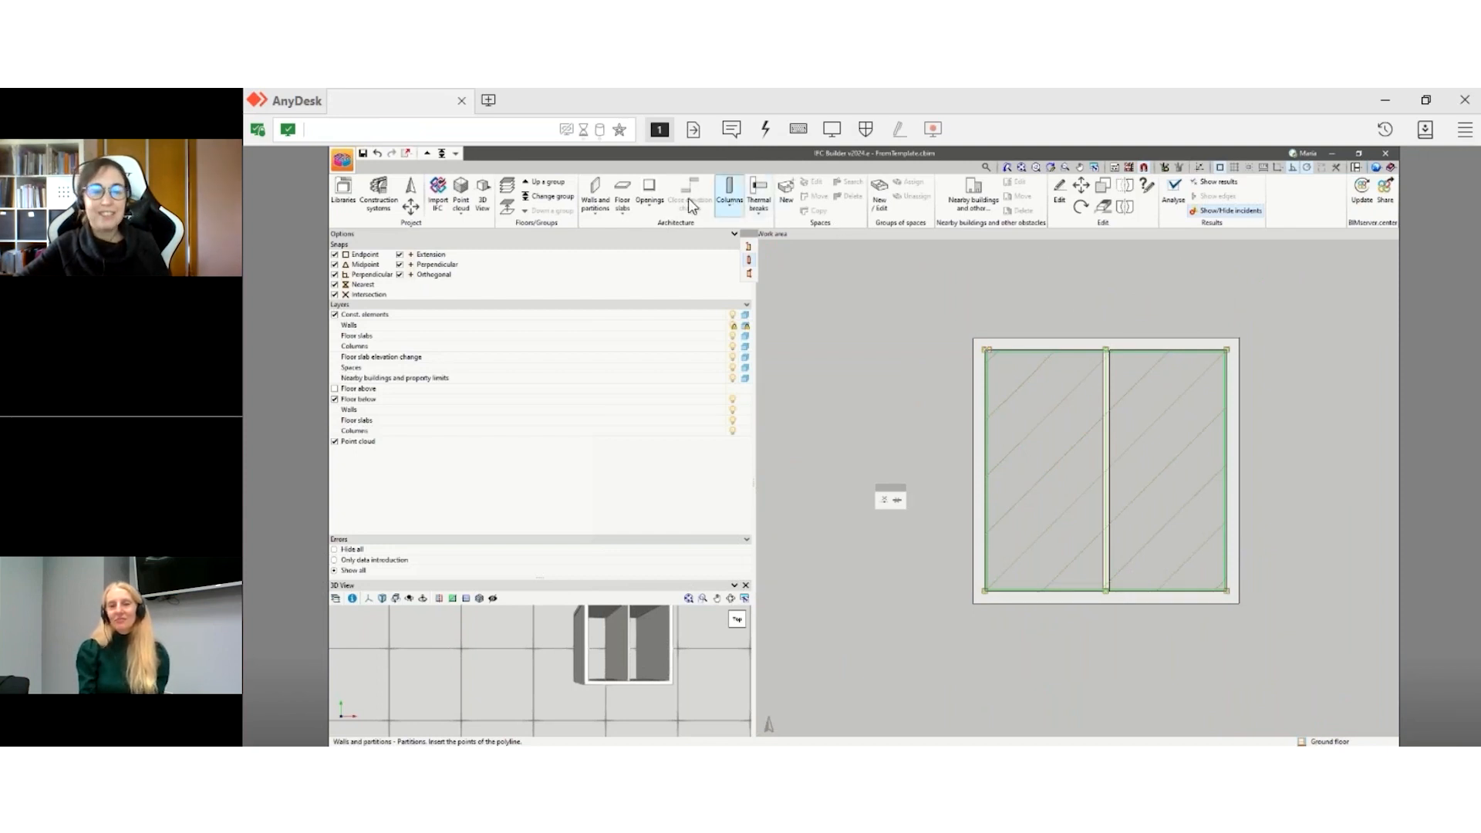
{"action": "left_click", "coordinate": [786, 193]}
{"action": "left_click", "coordinate": [877, 445]}
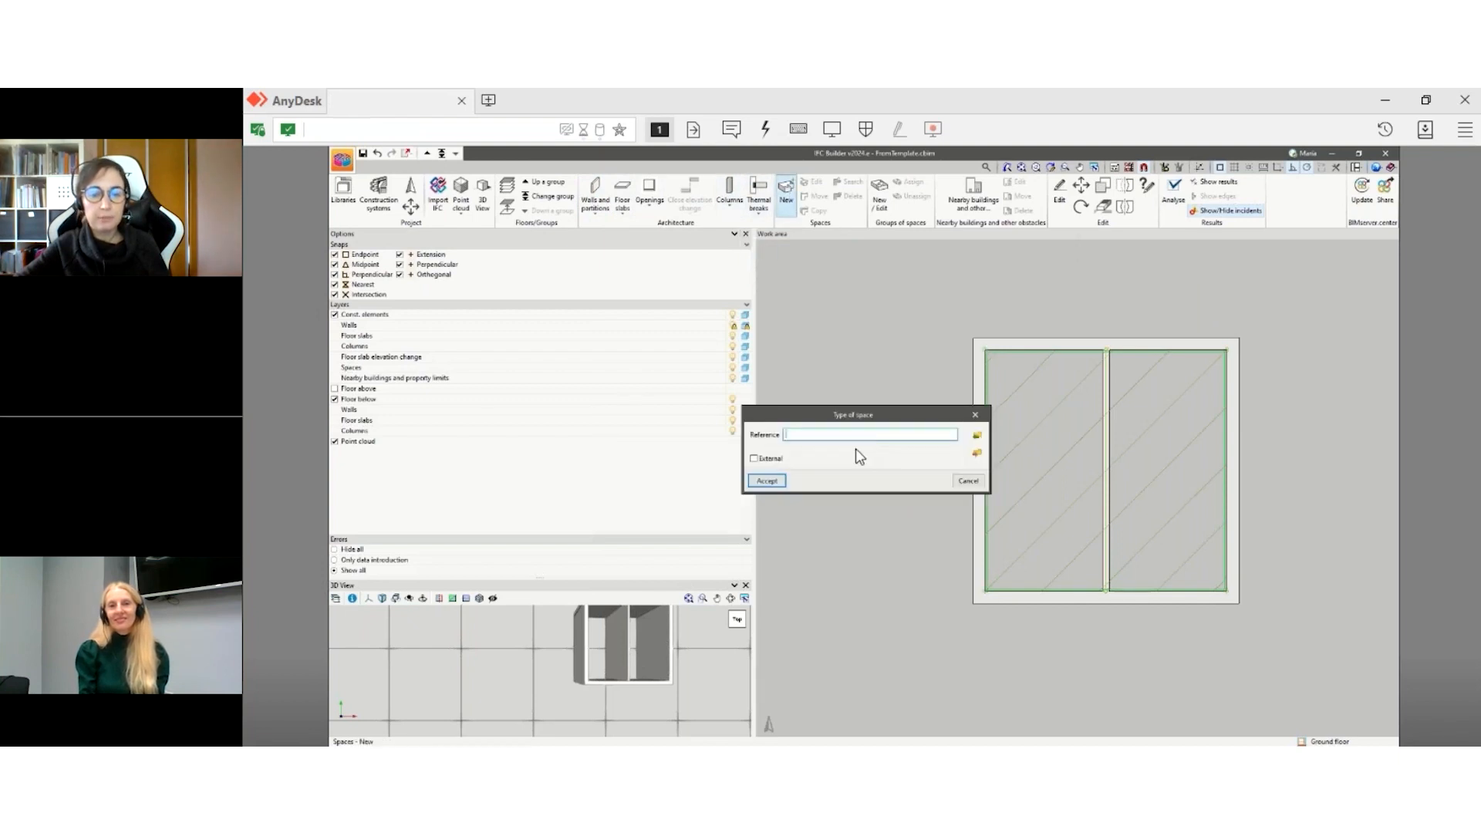
{"action": "type", "text": "S1"}
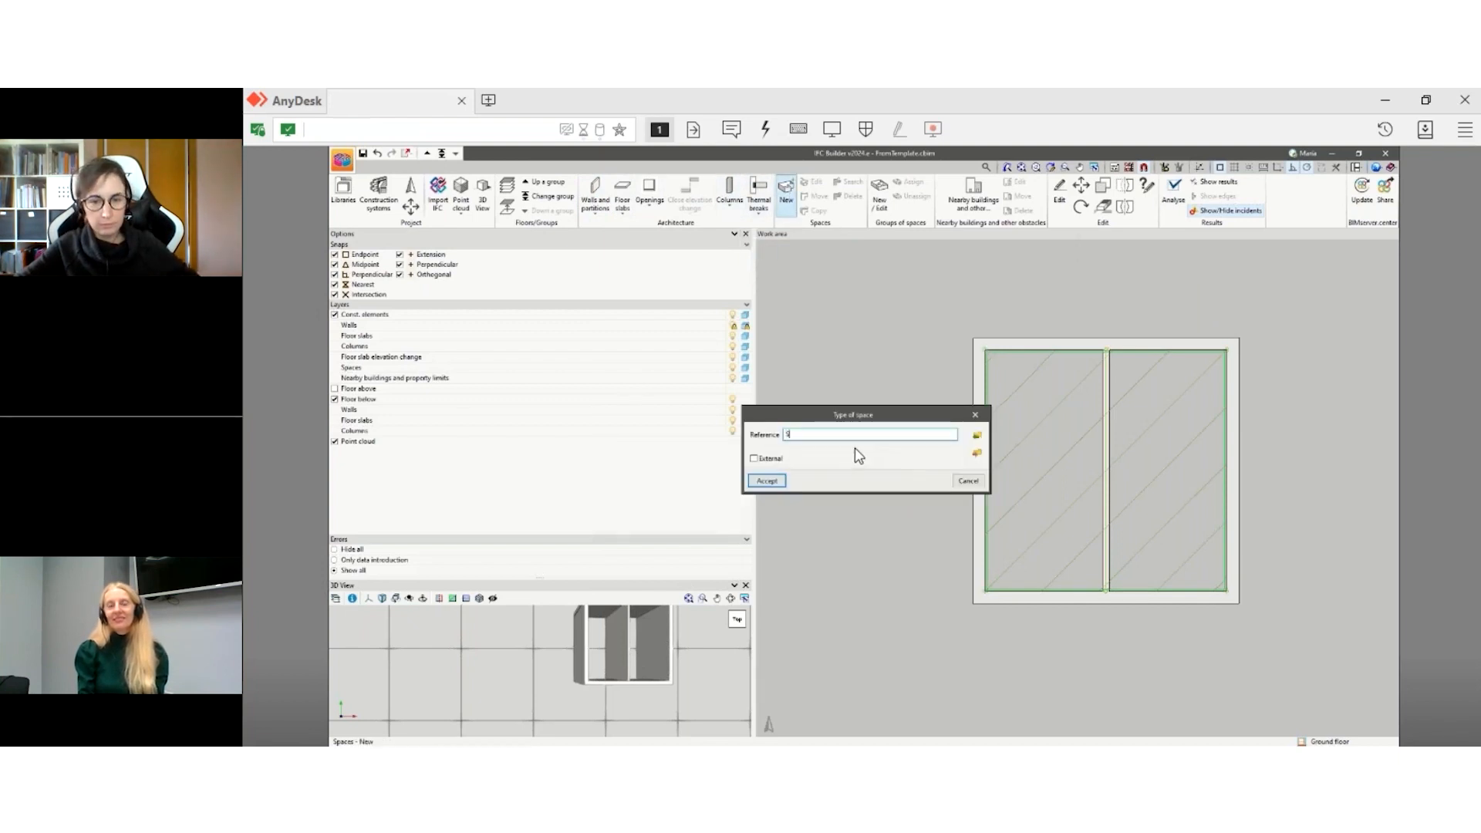
{"action": "left_click", "coordinate": [767, 480]}
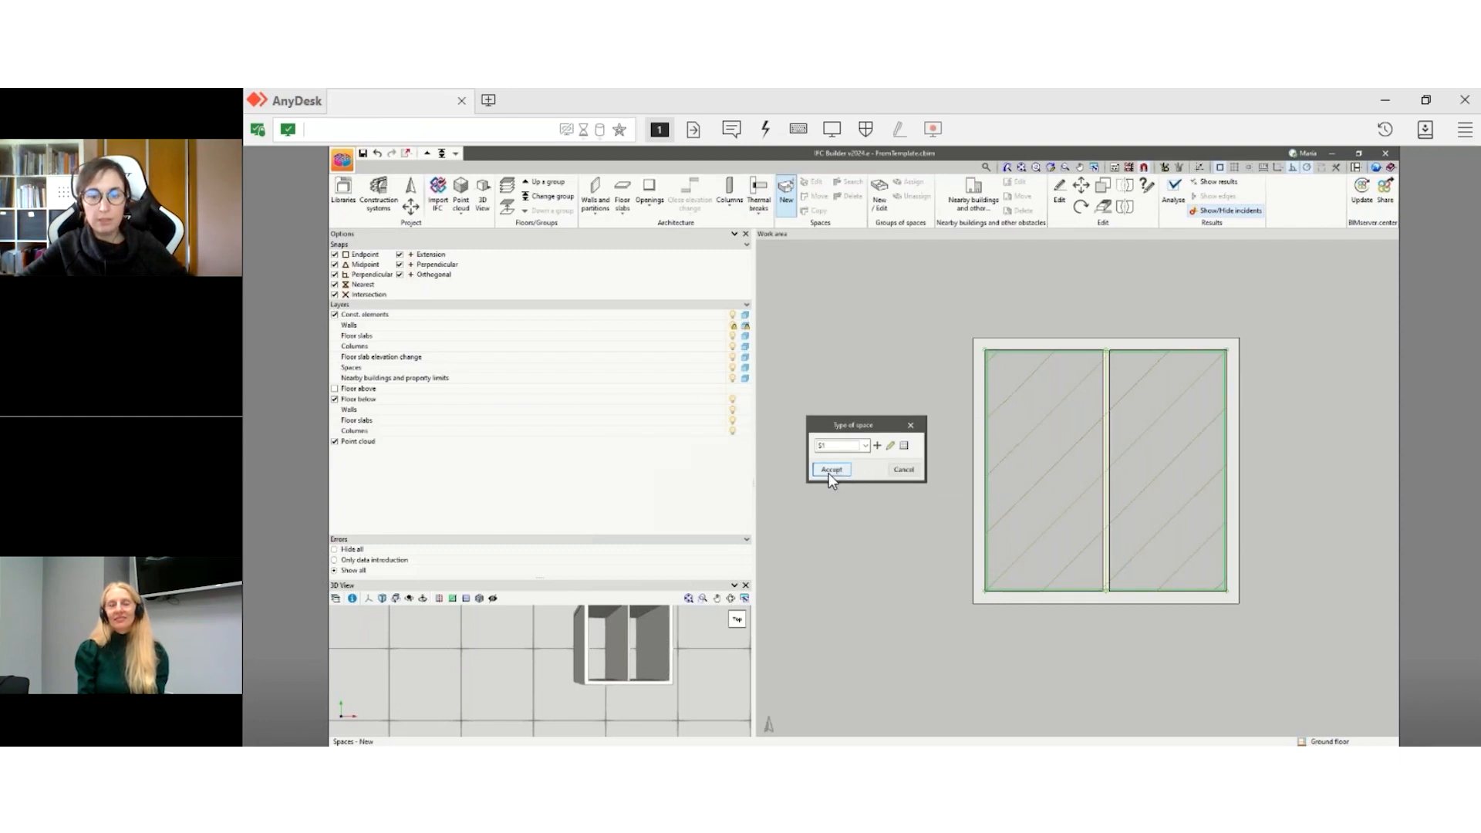
{"action": "left_click", "coordinate": [831, 469]}
- Insert two spaces of type S1 on the Ground floor: S1 in the left room and S2 in the right room
{"action": "left_click", "coordinate": [1031, 458]}
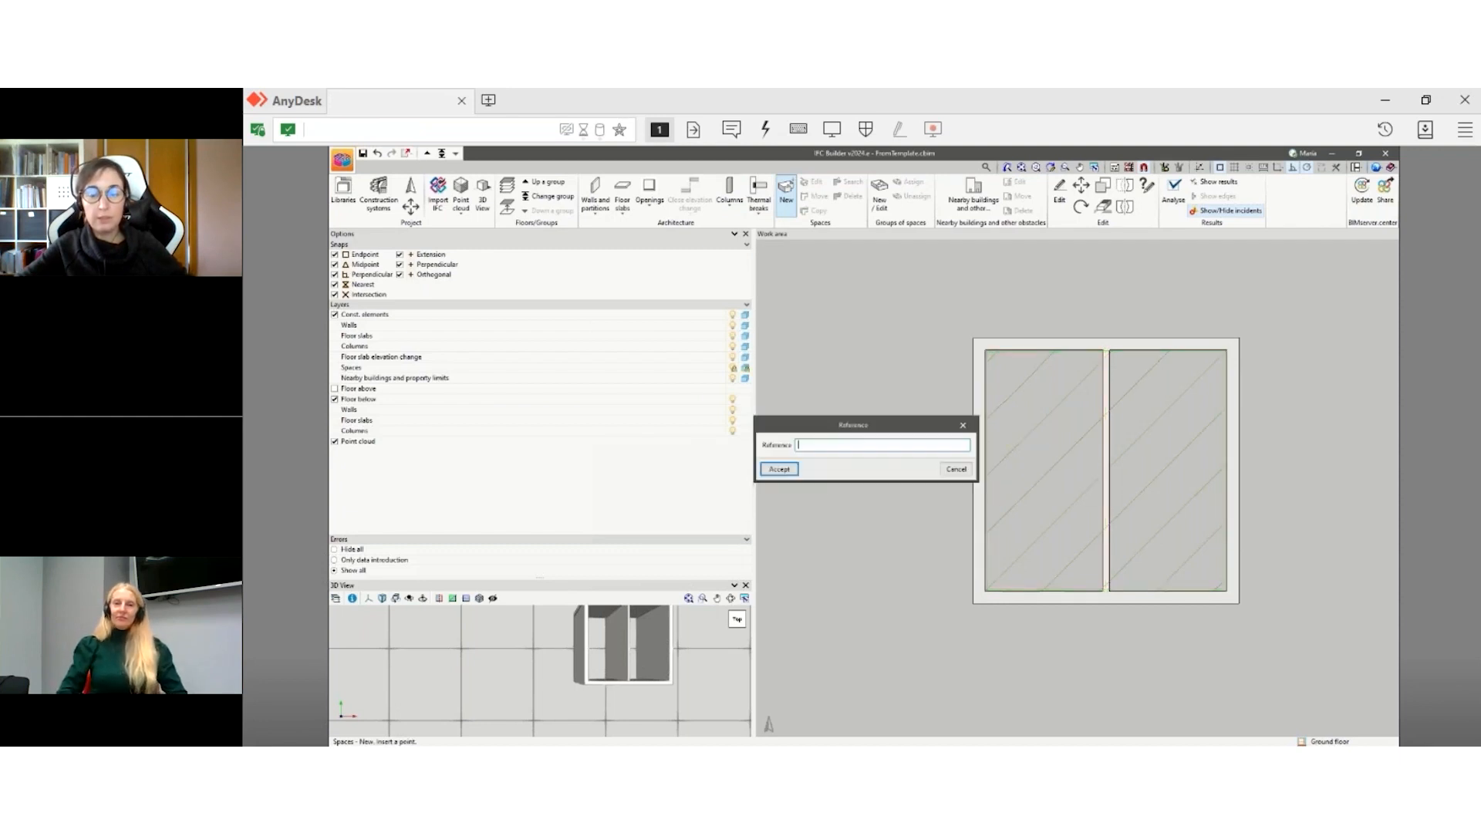
{"action": "type", "text": "S1"}
{"action": "left_click", "coordinate": [779, 469]}
{"action": "scroll", "coordinate": [1036, 461], "scroll_direction": "up", "scroll_amount": 4}
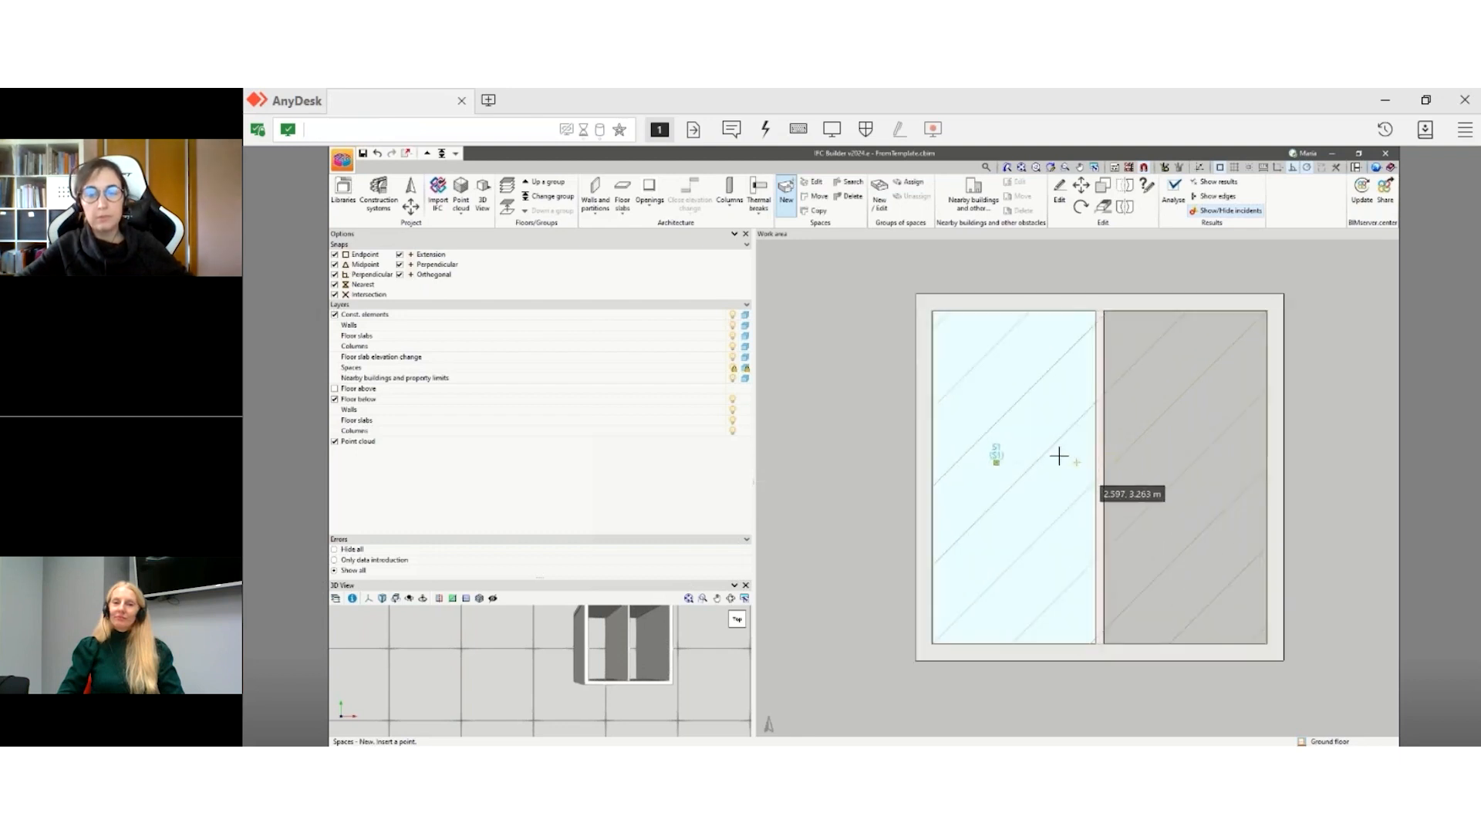
{"action": "scroll", "coordinate": [1035, 461], "scroll_direction": "down", "scroll_amount": 1}
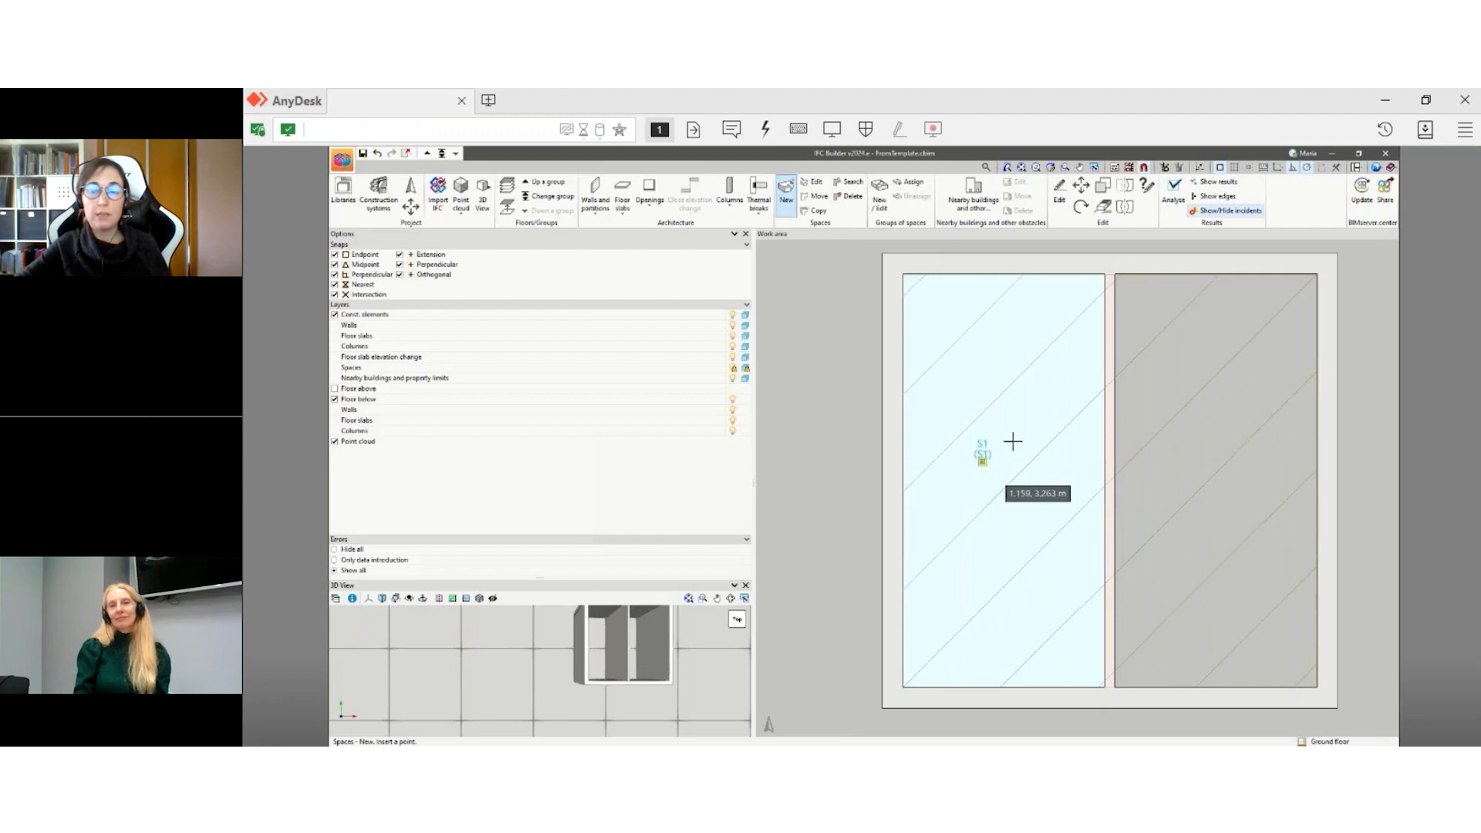
{"action": "left_click", "coordinate": [1197, 457]}
{"action": "left_click", "coordinate": [783, 468]}
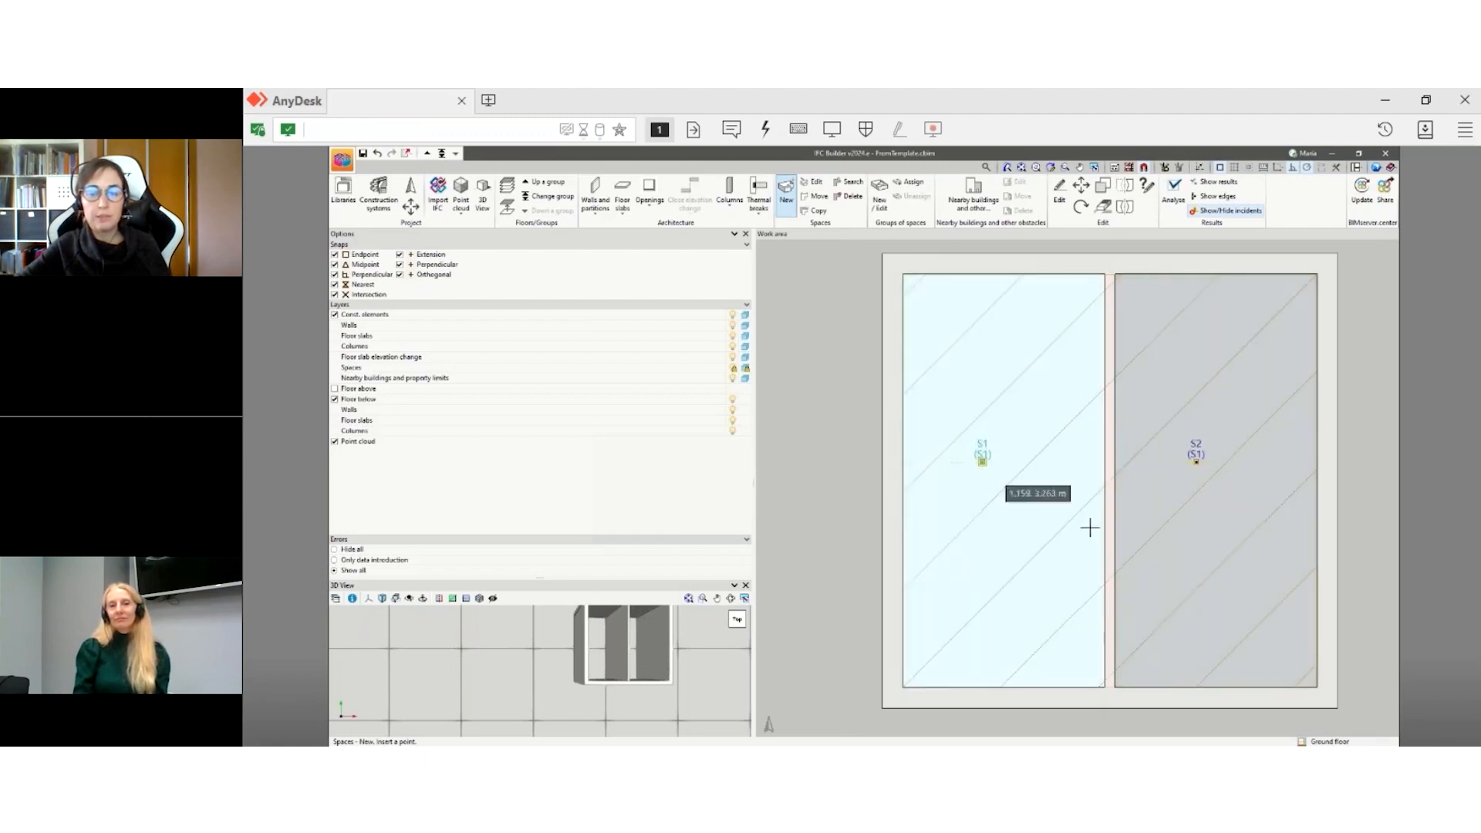
{"action": "scroll", "coordinate": [1088, 525], "scroll_direction": "down", "scroll_amount": 2}
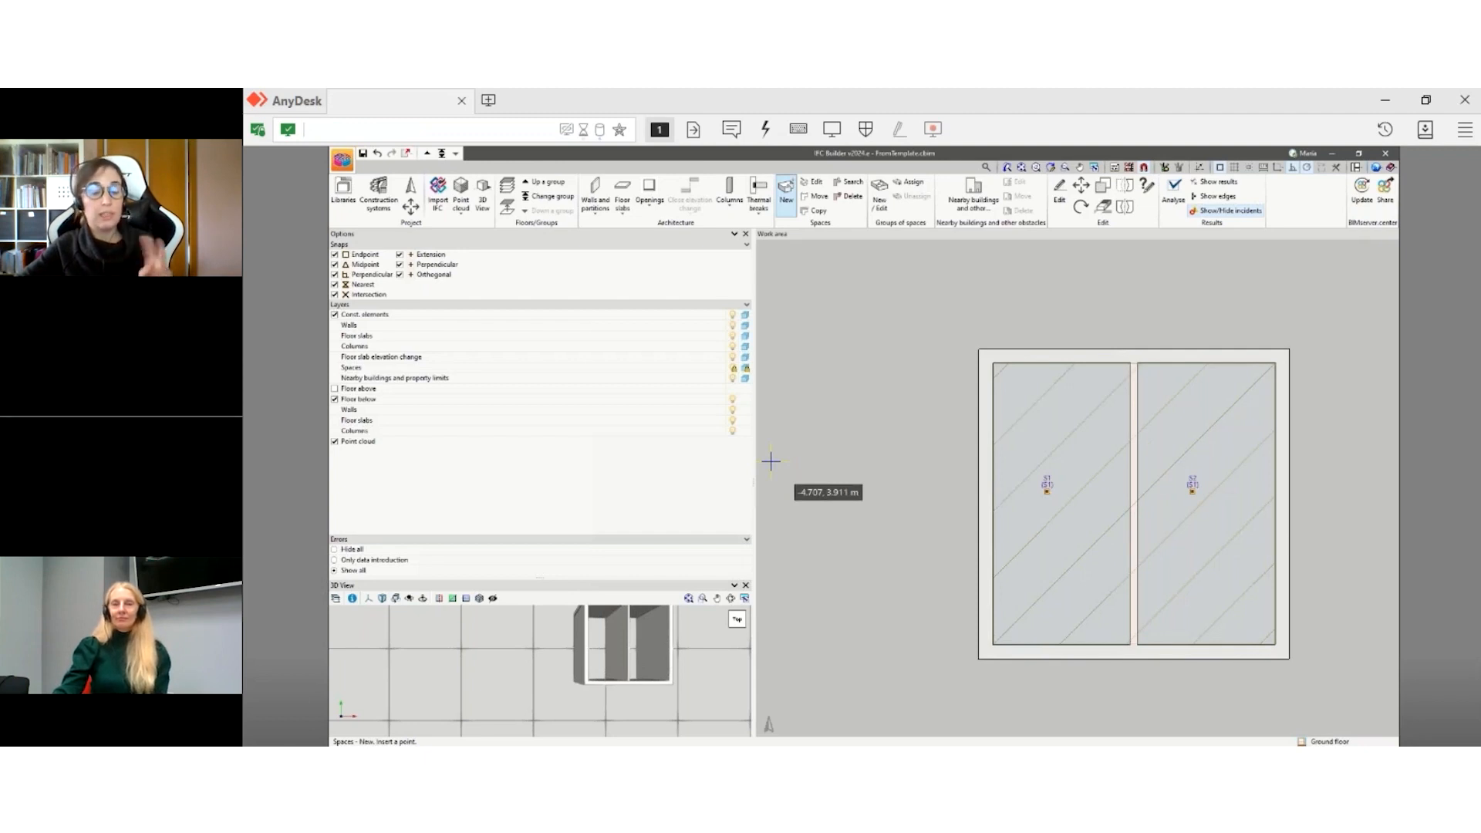
{"action": "scroll", "coordinate": [1194, 500], "scroll_direction": "up", "scroll_amount": 2}
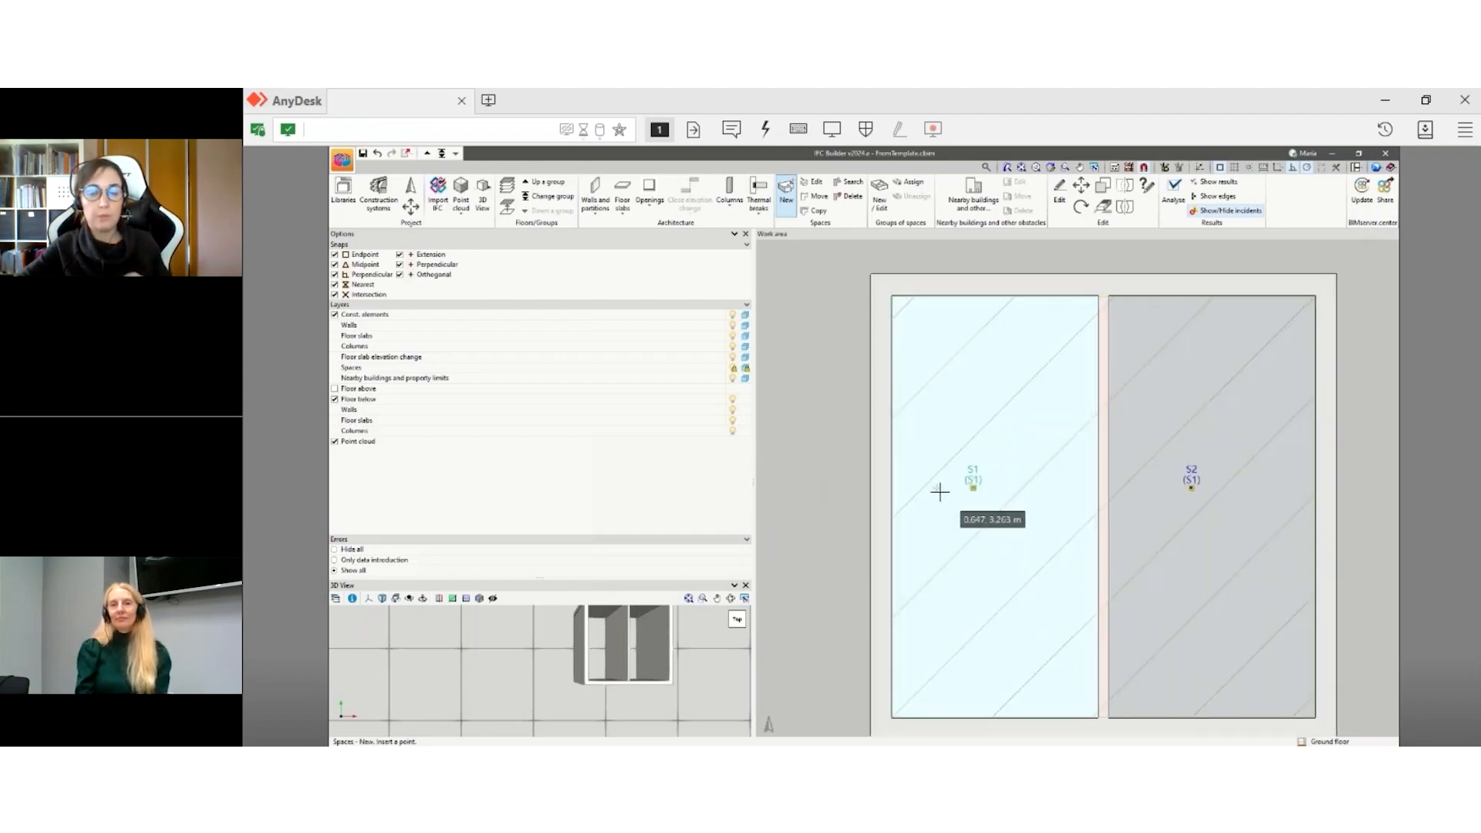
{"action": "scroll", "coordinate": [935, 489], "scroll_direction": "down", "scroll_amount": 2}
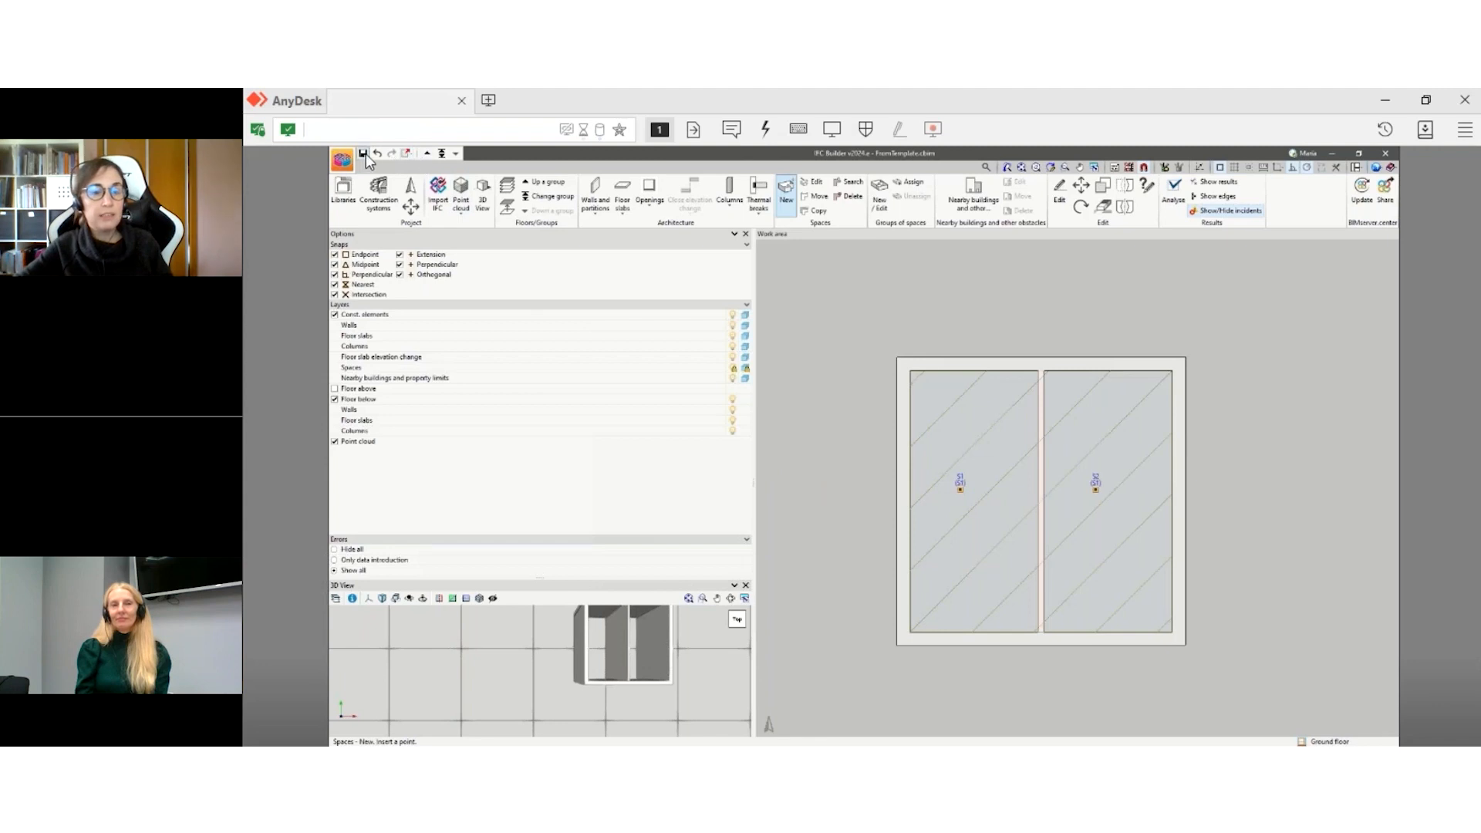
- Go up to Floor 1 and copy all element types from the Ground floor group into it
{"action": "left_click", "coordinate": [427, 155]}
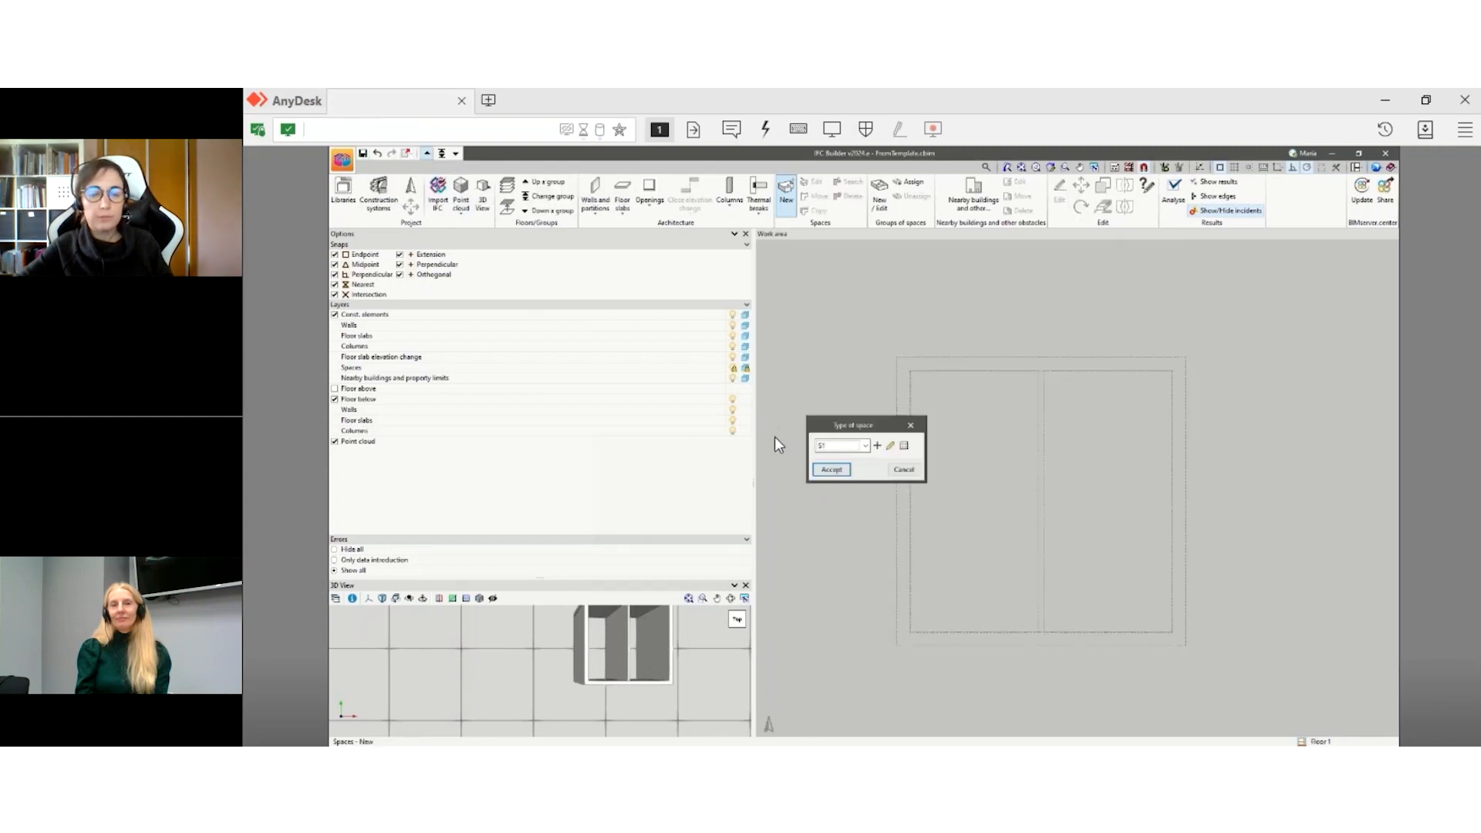
{"action": "left_click", "coordinate": [910, 426]}
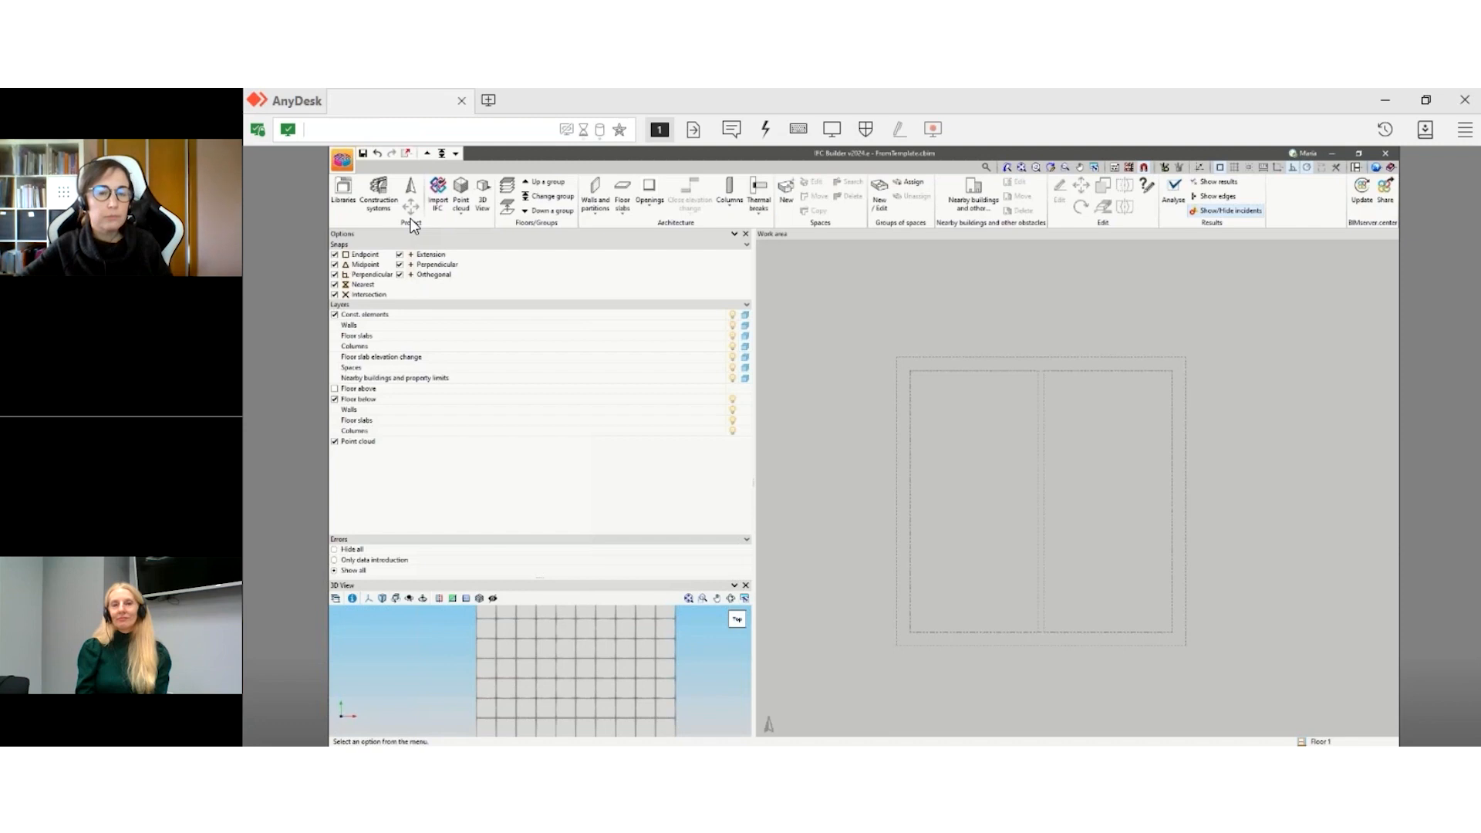
{"action": "left_click", "coordinate": [506, 207]}
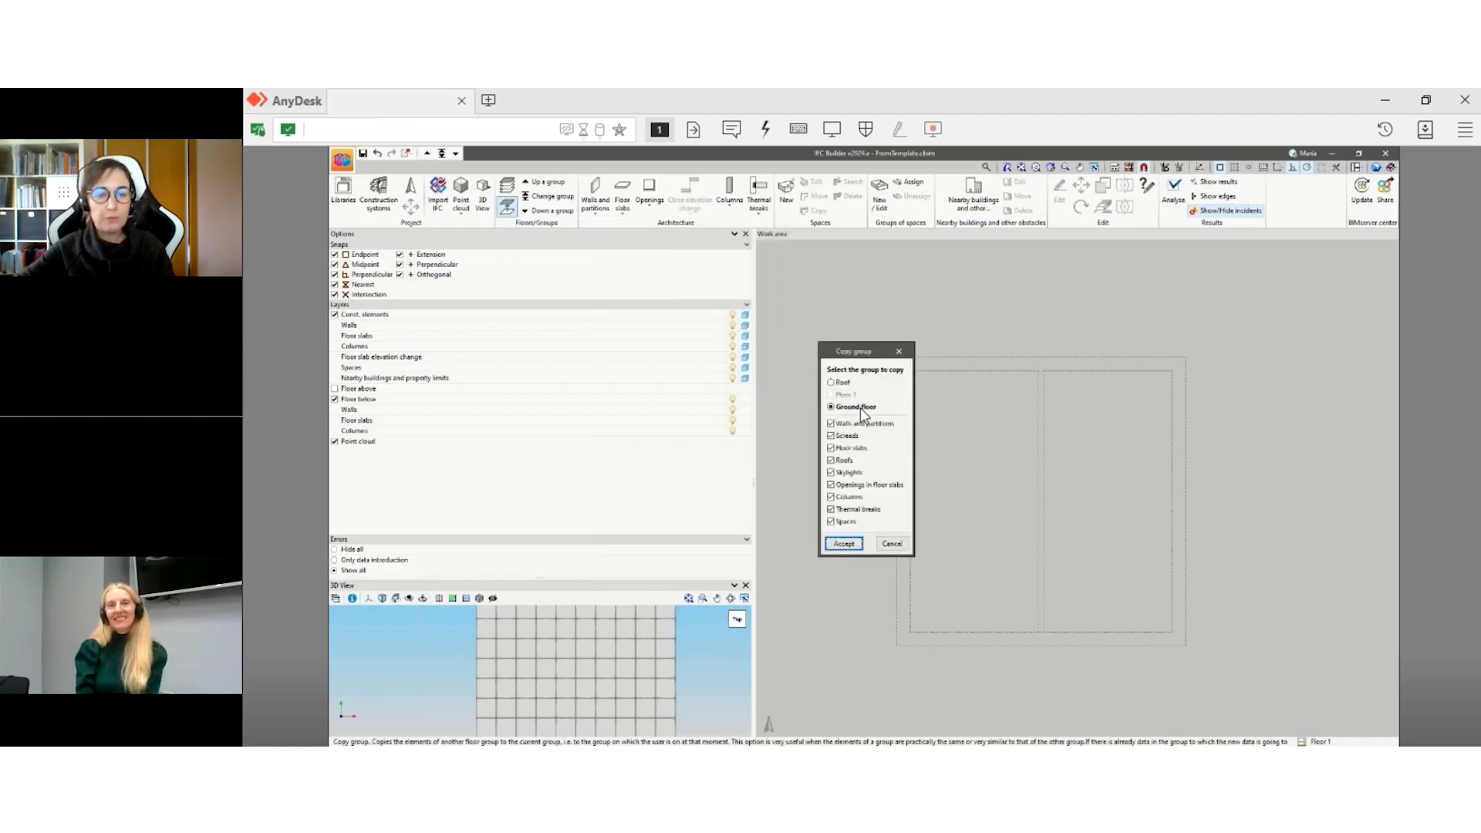
{"action": "left_click", "coordinate": [845, 544]}
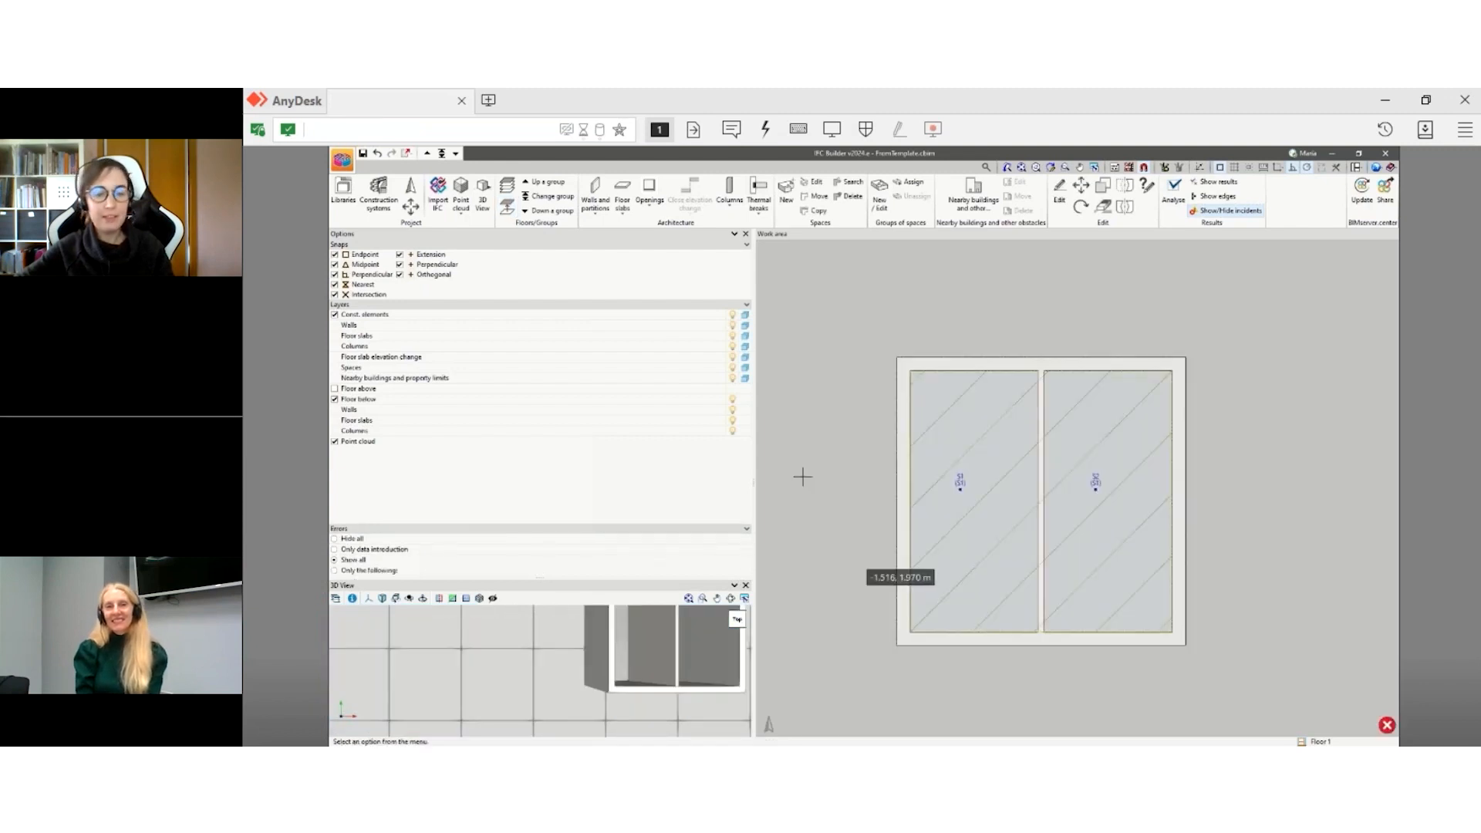
- Examine the incidents flagged on Floor 1 and the Ground floor, then return to Floor 1
{"action": "scroll", "coordinate": [960, 403], "scroll_direction": "up", "scroll_amount": 1}
{"action": "mouse_move", "coordinate": [1388, 730]}
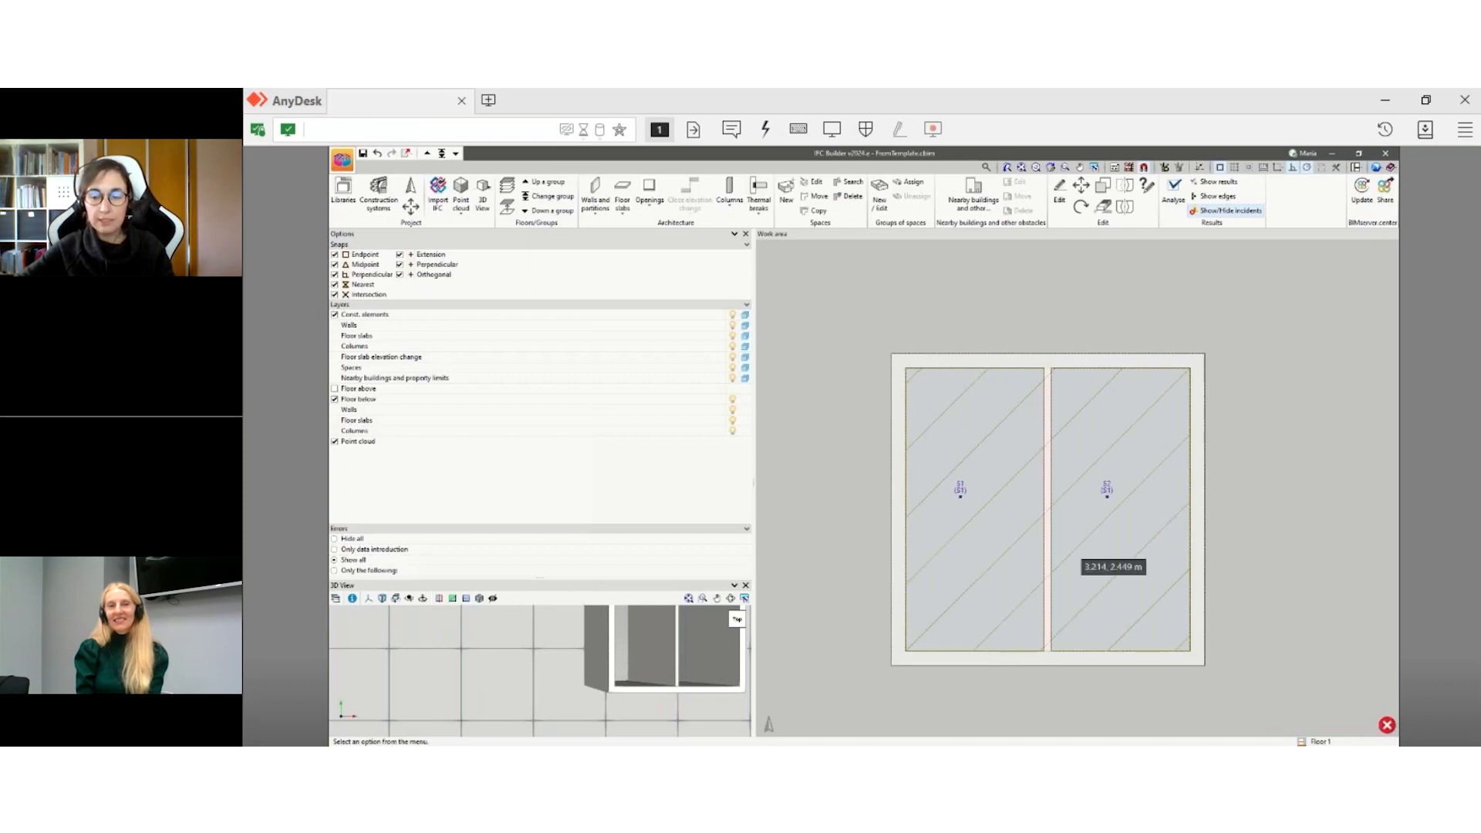
{"action": "left_click", "coordinate": [455, 155]}
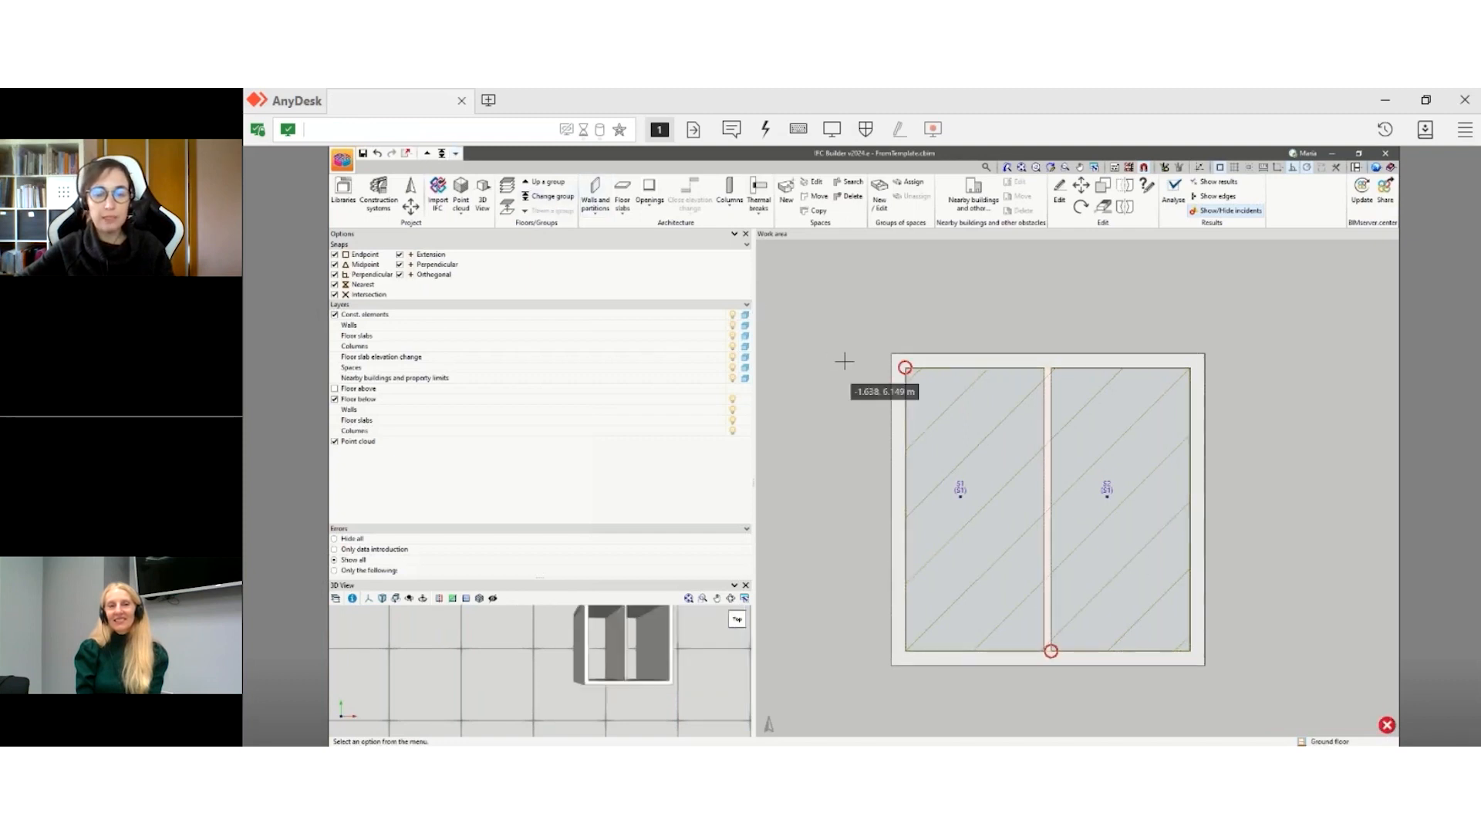
{"action": "mouse_move", "coordinate": [905, 367]}
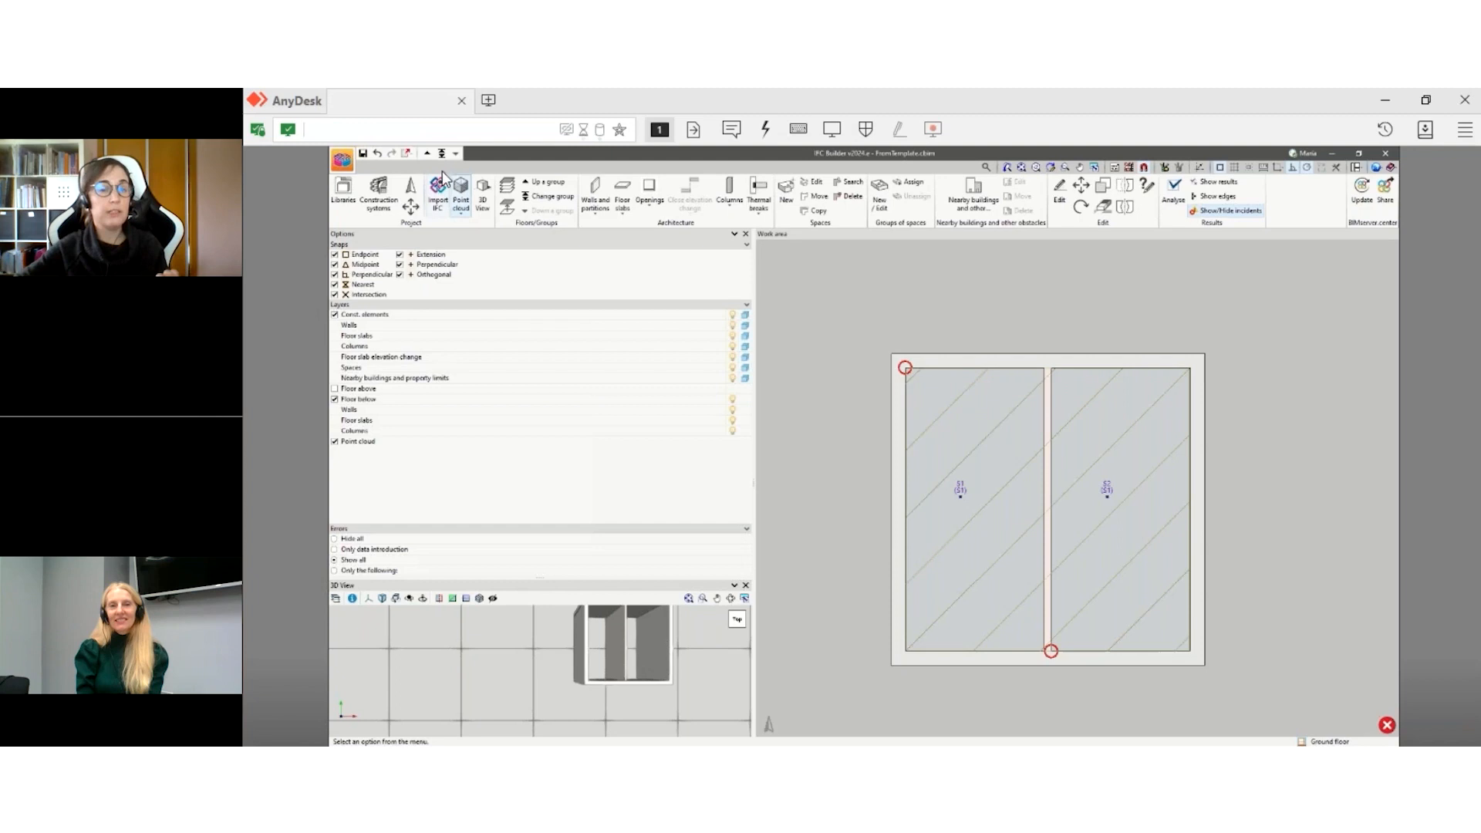
{"action": "left_click", "coordinate": [426, 153]}
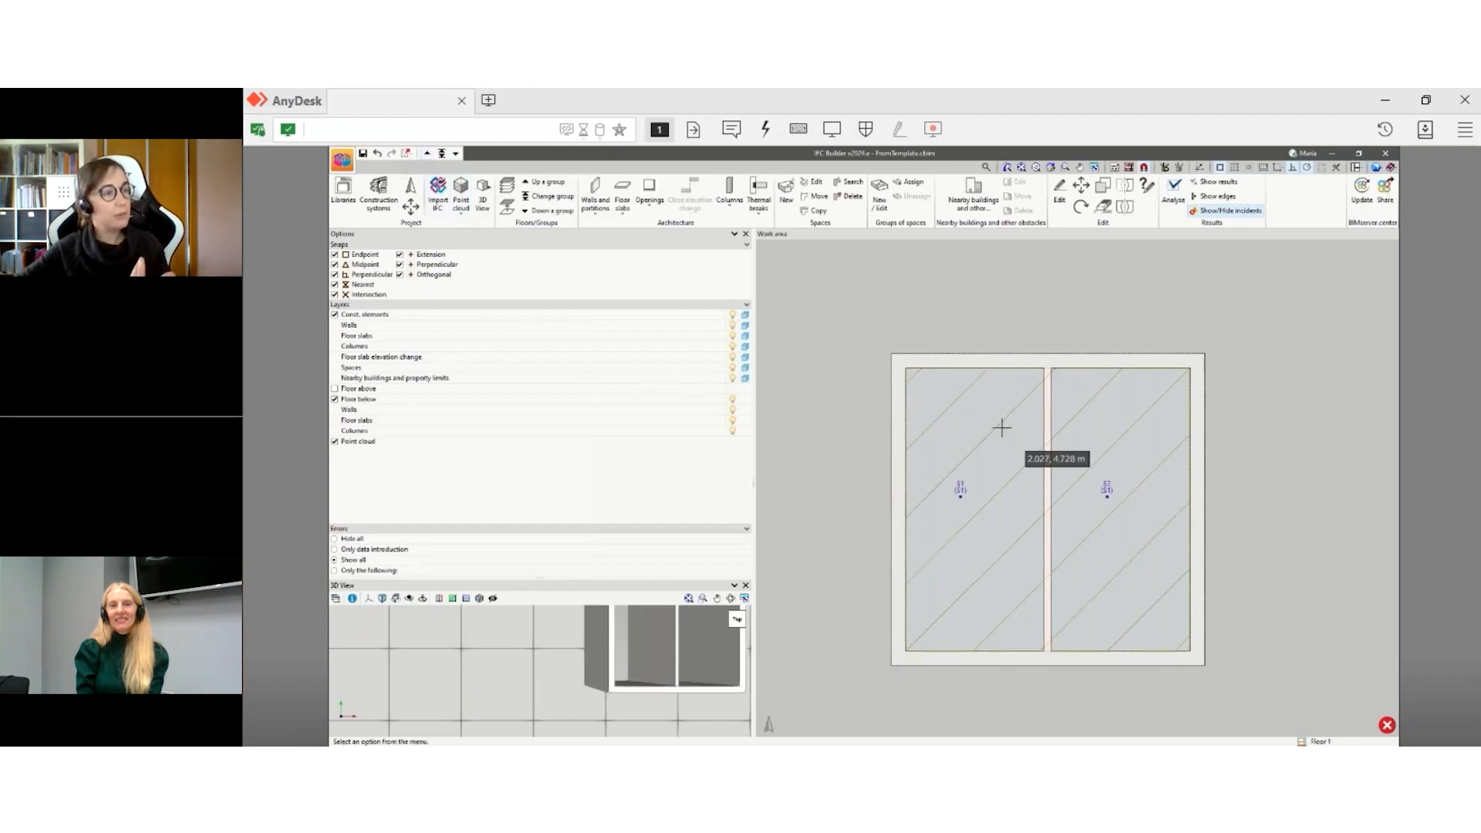
- Change the copied Floor 1 screed to an intermediate floor slab, using a new simplified-input slab type 0.3 m thick
{"action": "scroll", "coordinate": [1001, 428], "scroll_direction": "up", "scroll_amount": 1}
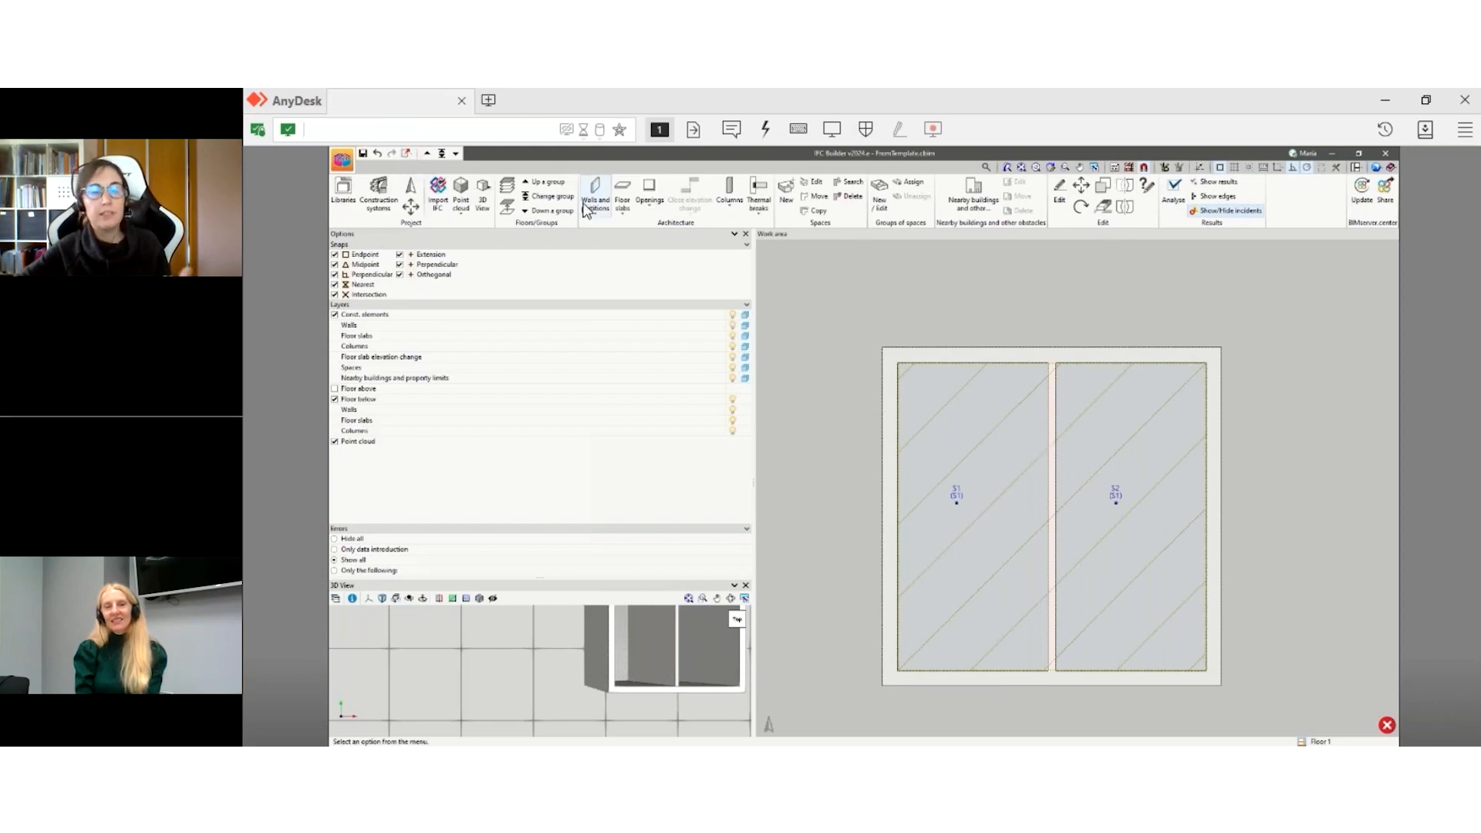
{"action": "left_click", "coordinate": [625, 205]}
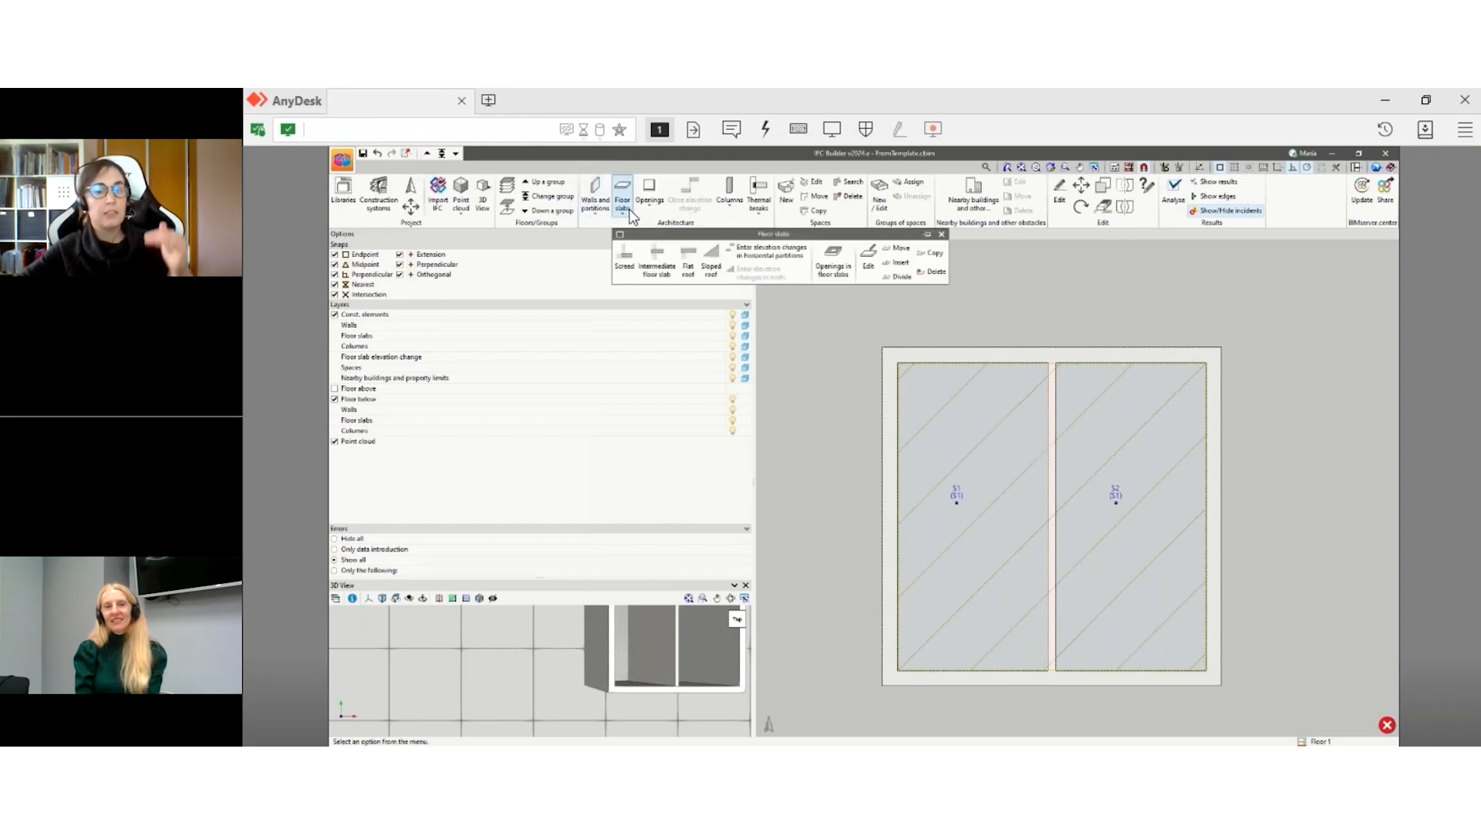
{"action": "left_click", "coordinate": [633, 257]}
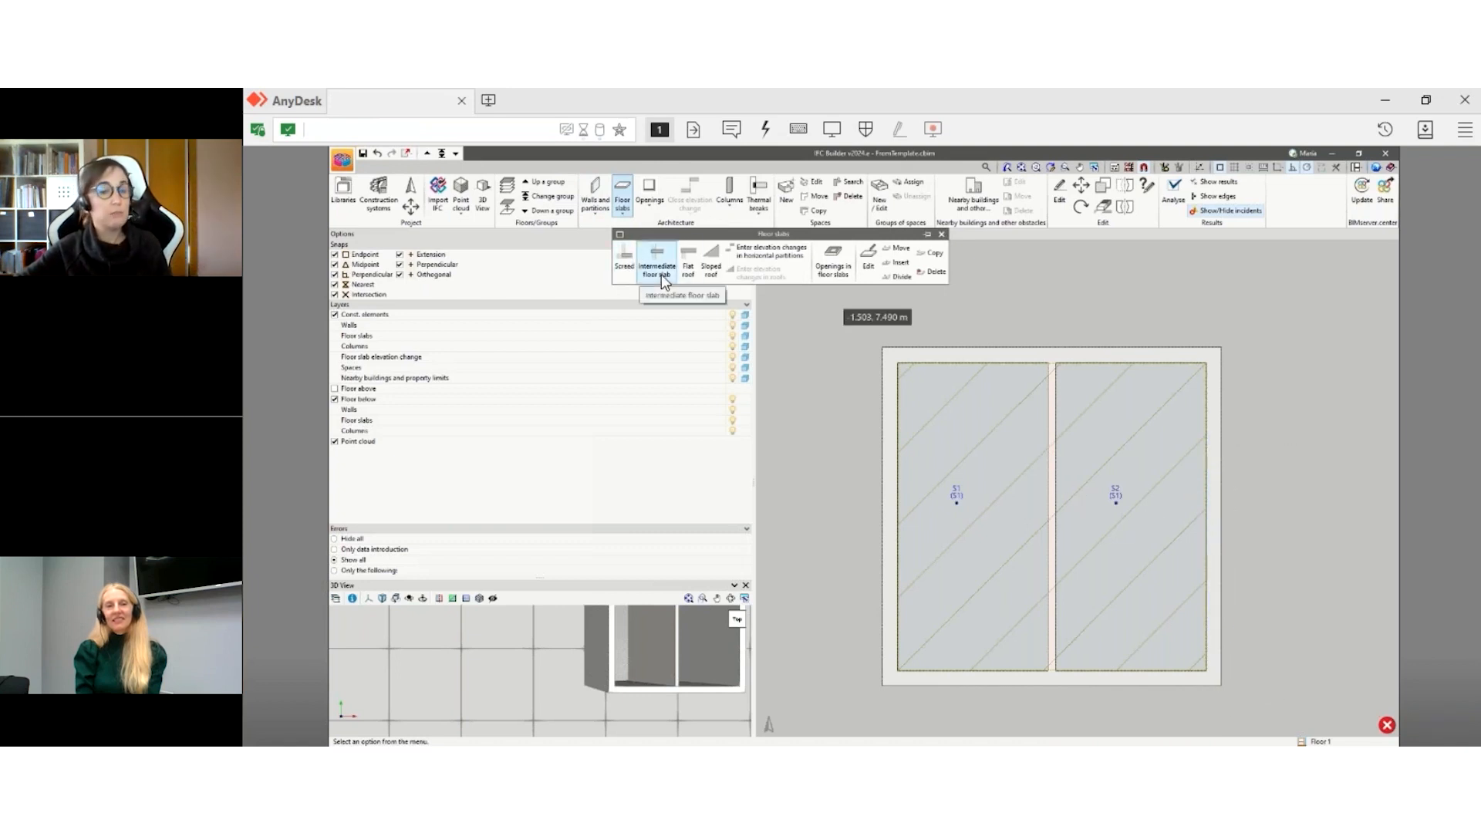
{"action": "left_click", "coordinate": [869, 269]}
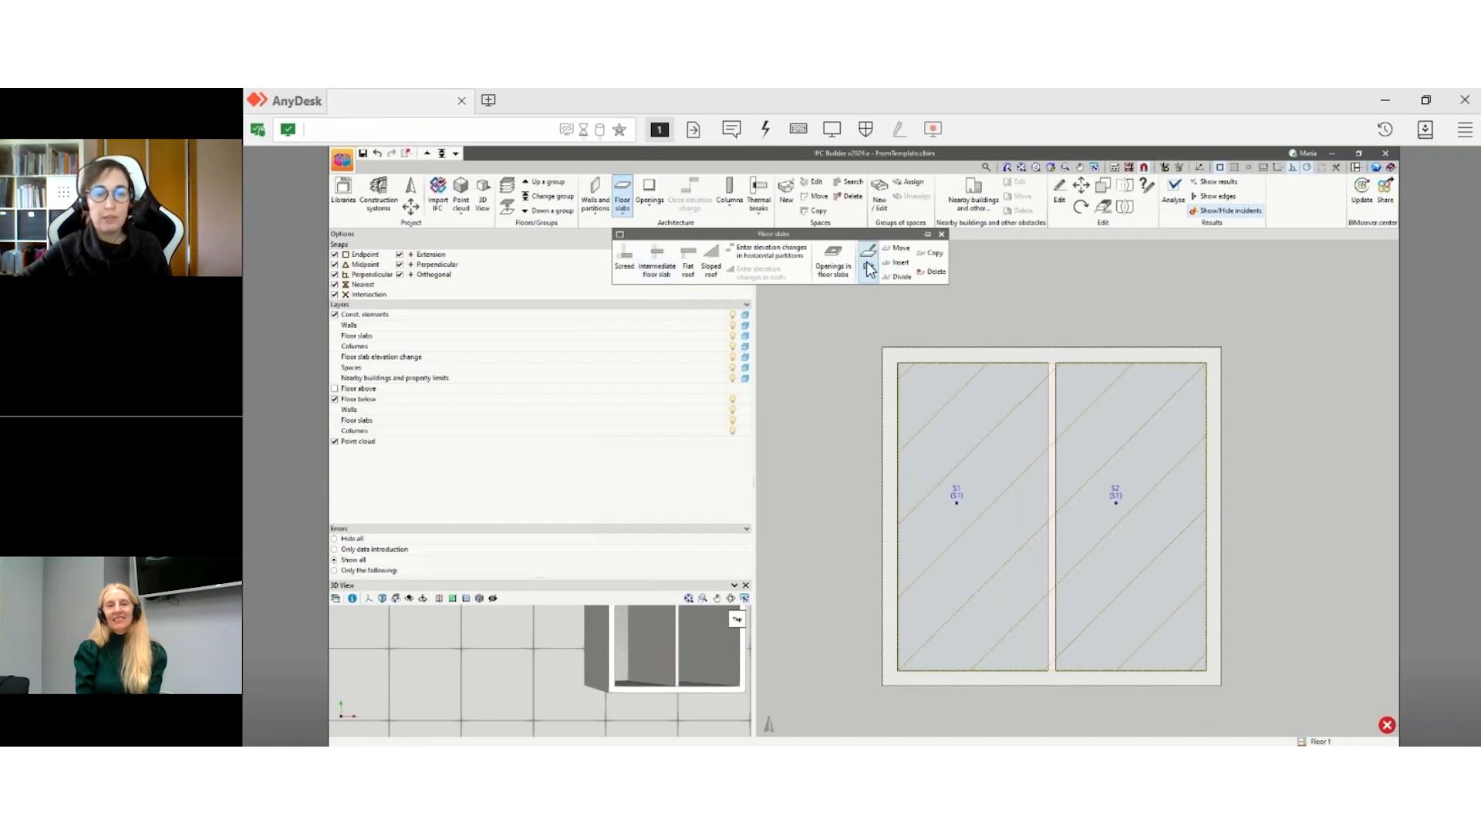
{"action": "left_click", "coordinate": [912, 369]}
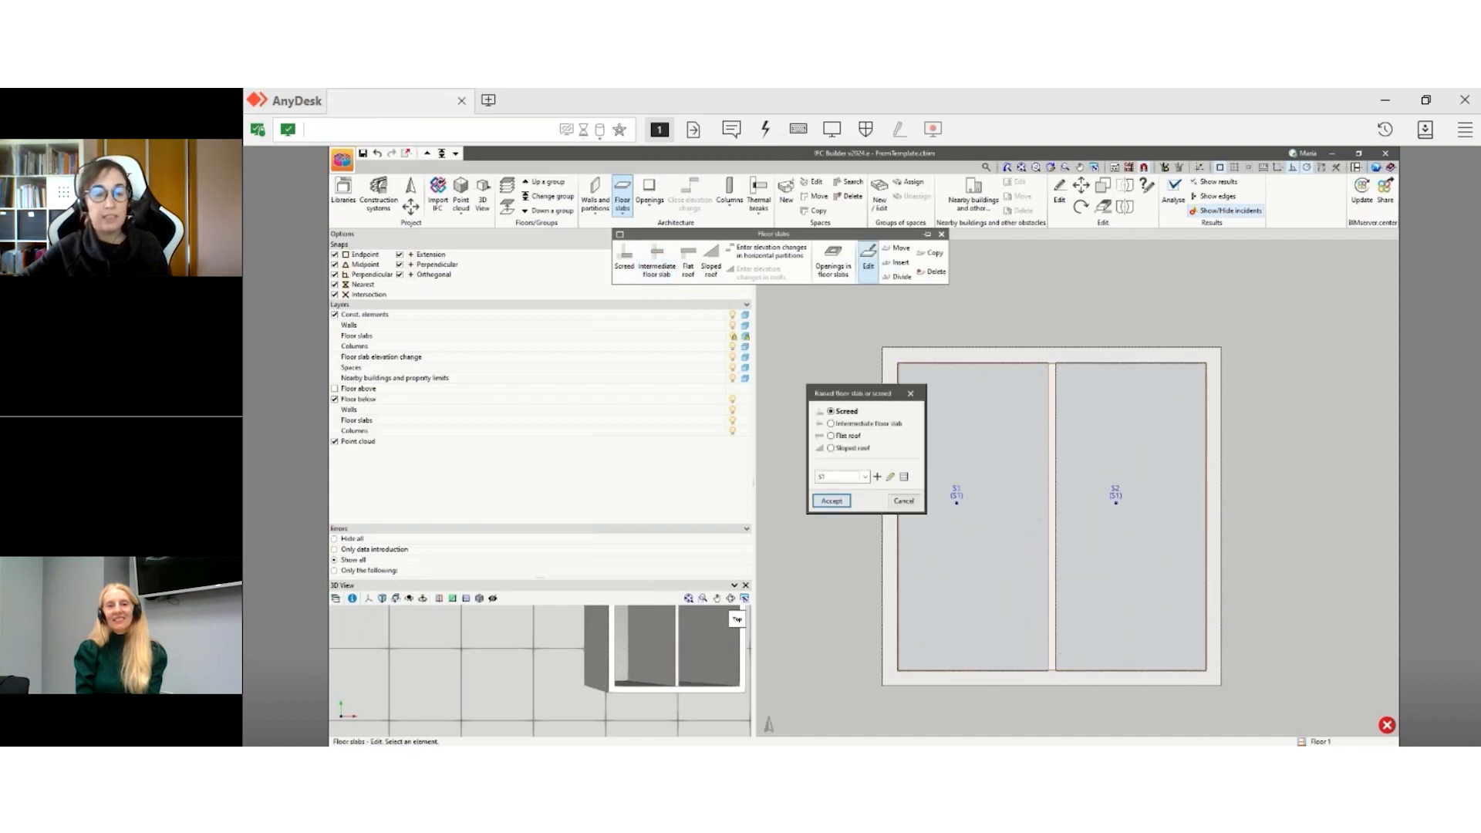
{"action": "left_click", "coordinate": [855, 427]}
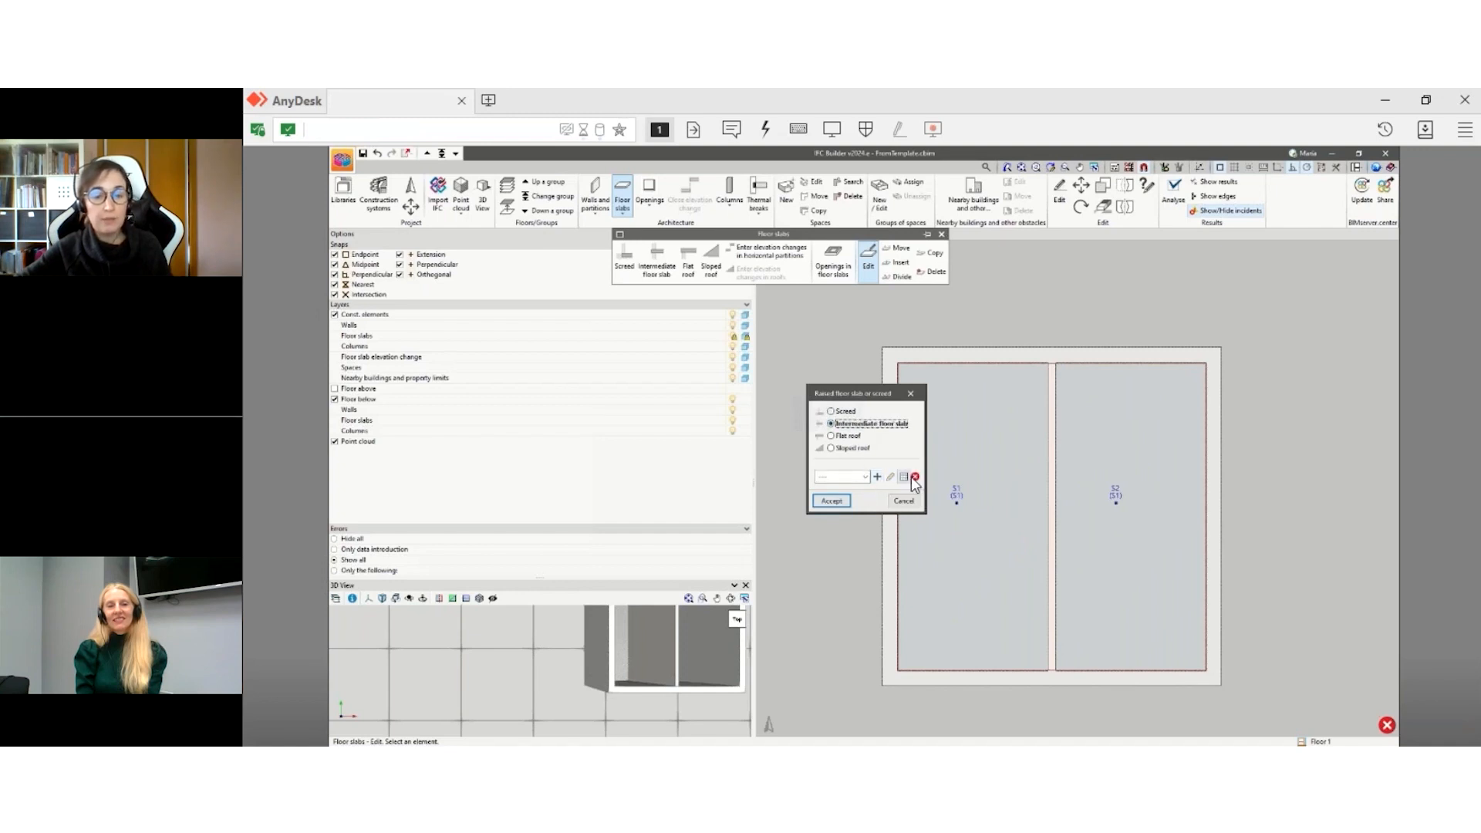
{"action": "left_click", "coordinate": [878, 477]}
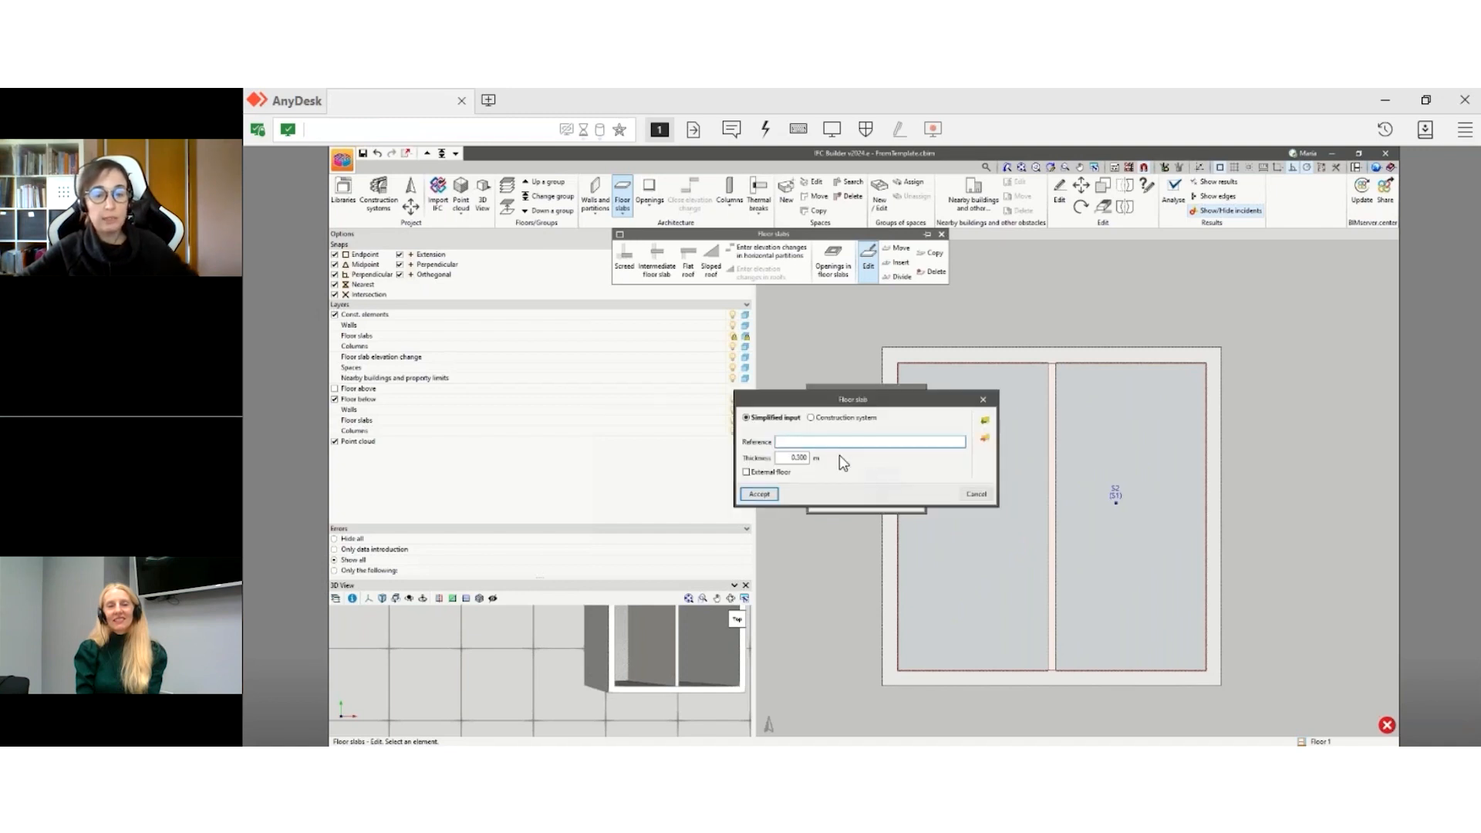
{"action": "left_click", "coordinate": [759, 494]}
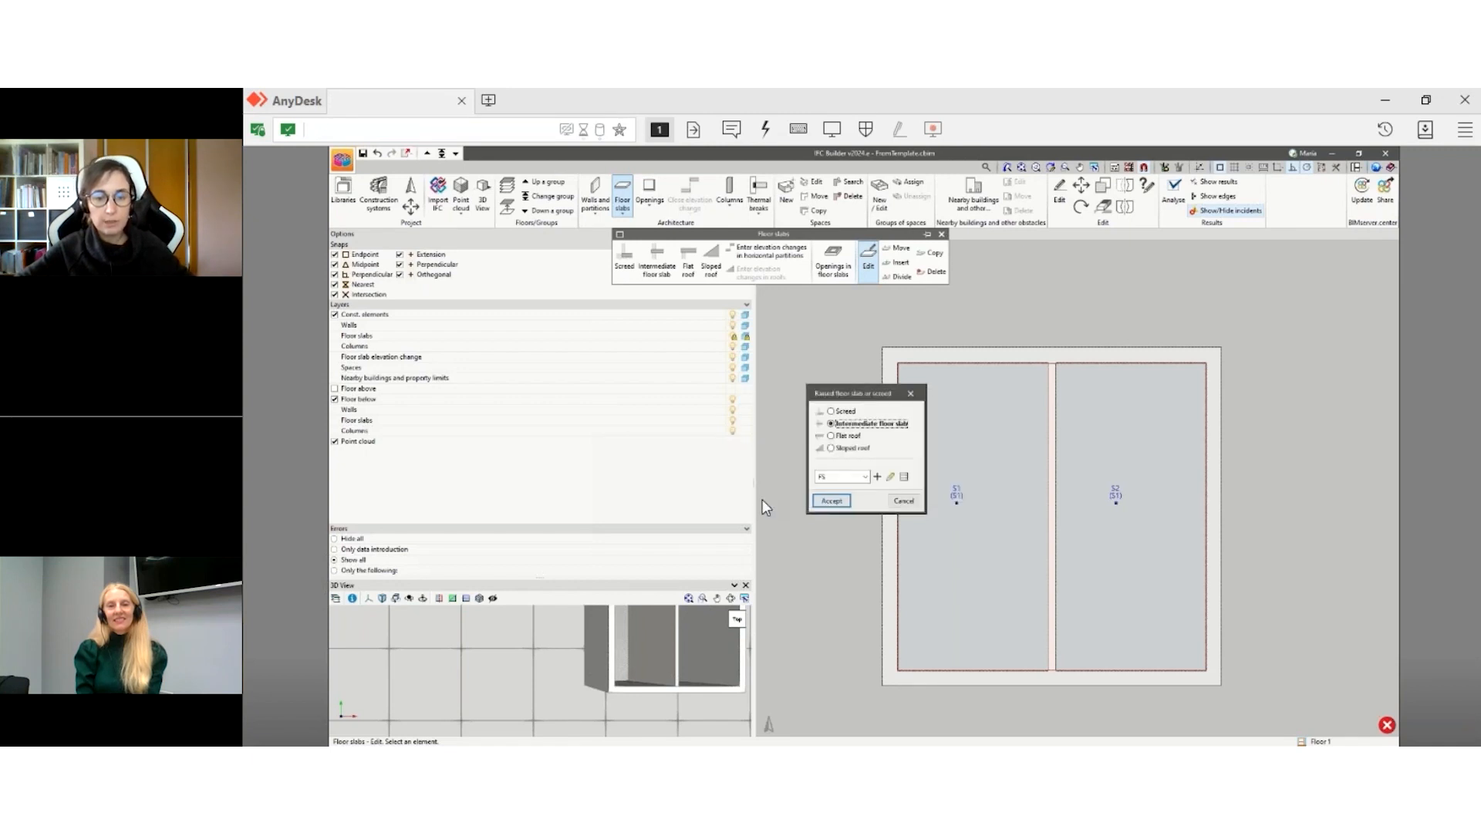
{"action": "left_click", "coordinate": [830, 501]}
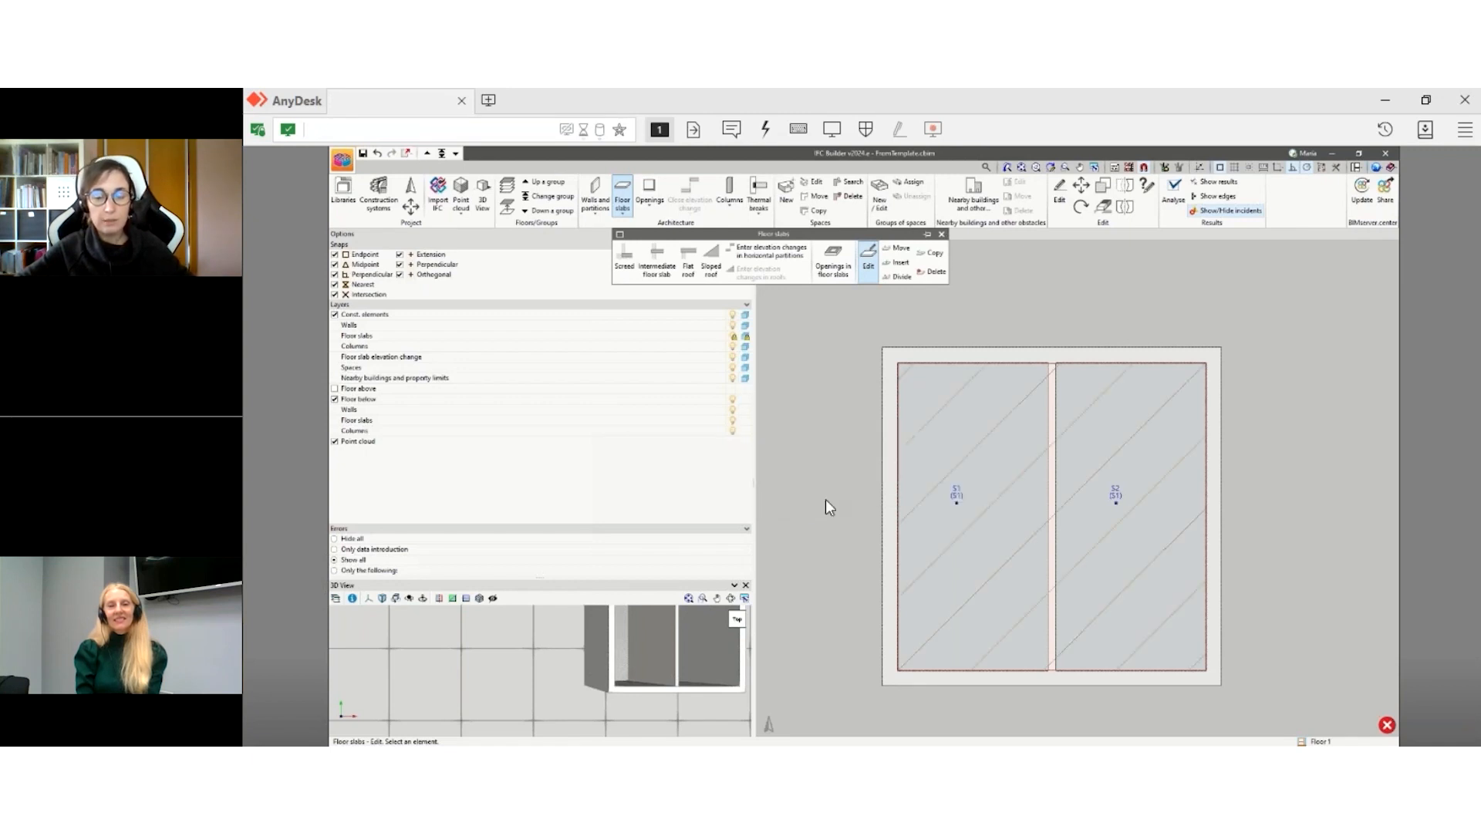
{"action": "left_click", "coordinate": [1174, 193]}
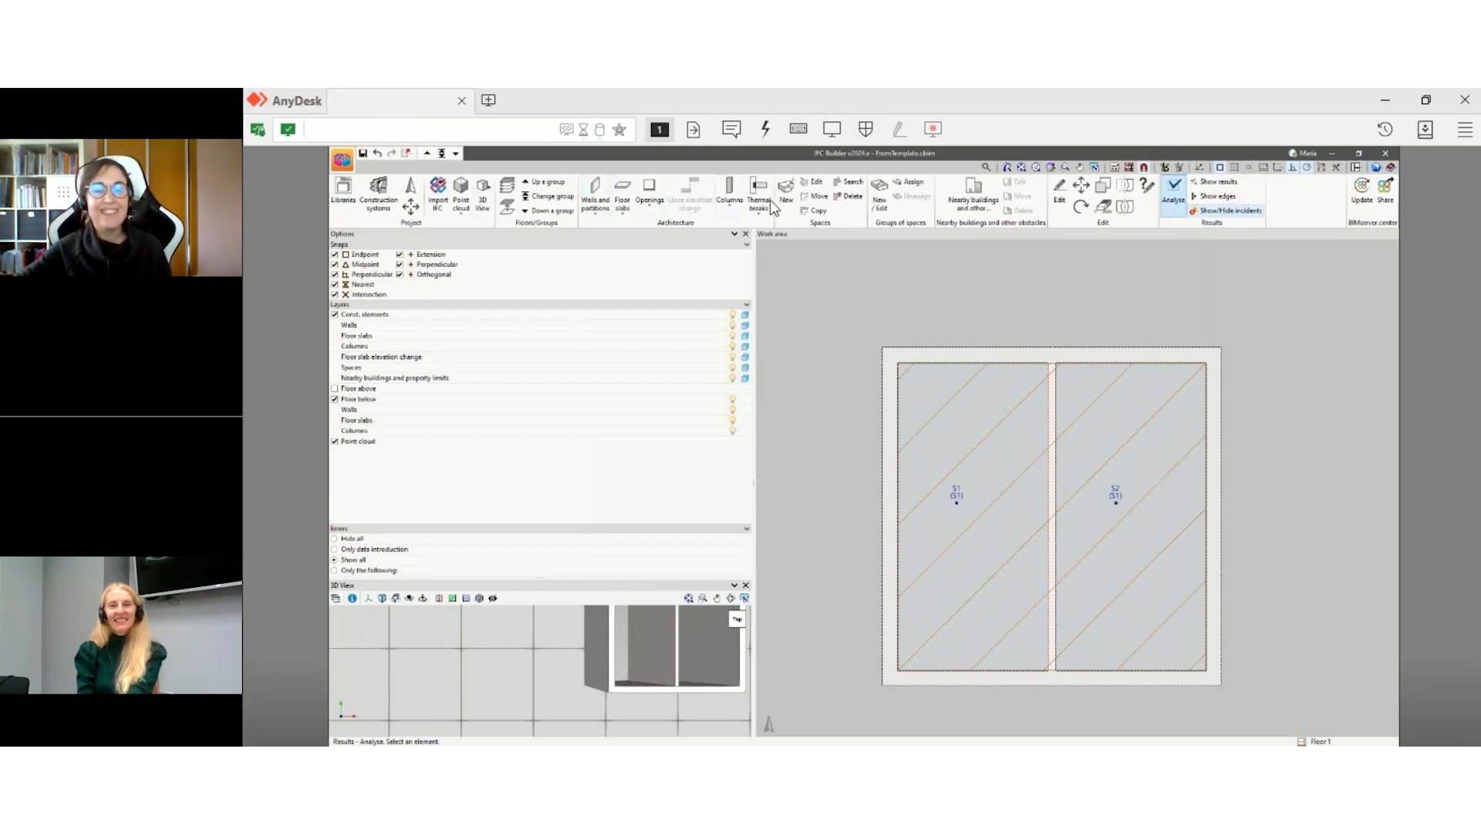
- Rename the Floor 1 spaces as S3 in the left room and S4 in the right room
{"action": "left_click", "coordinate": [816, 185]}
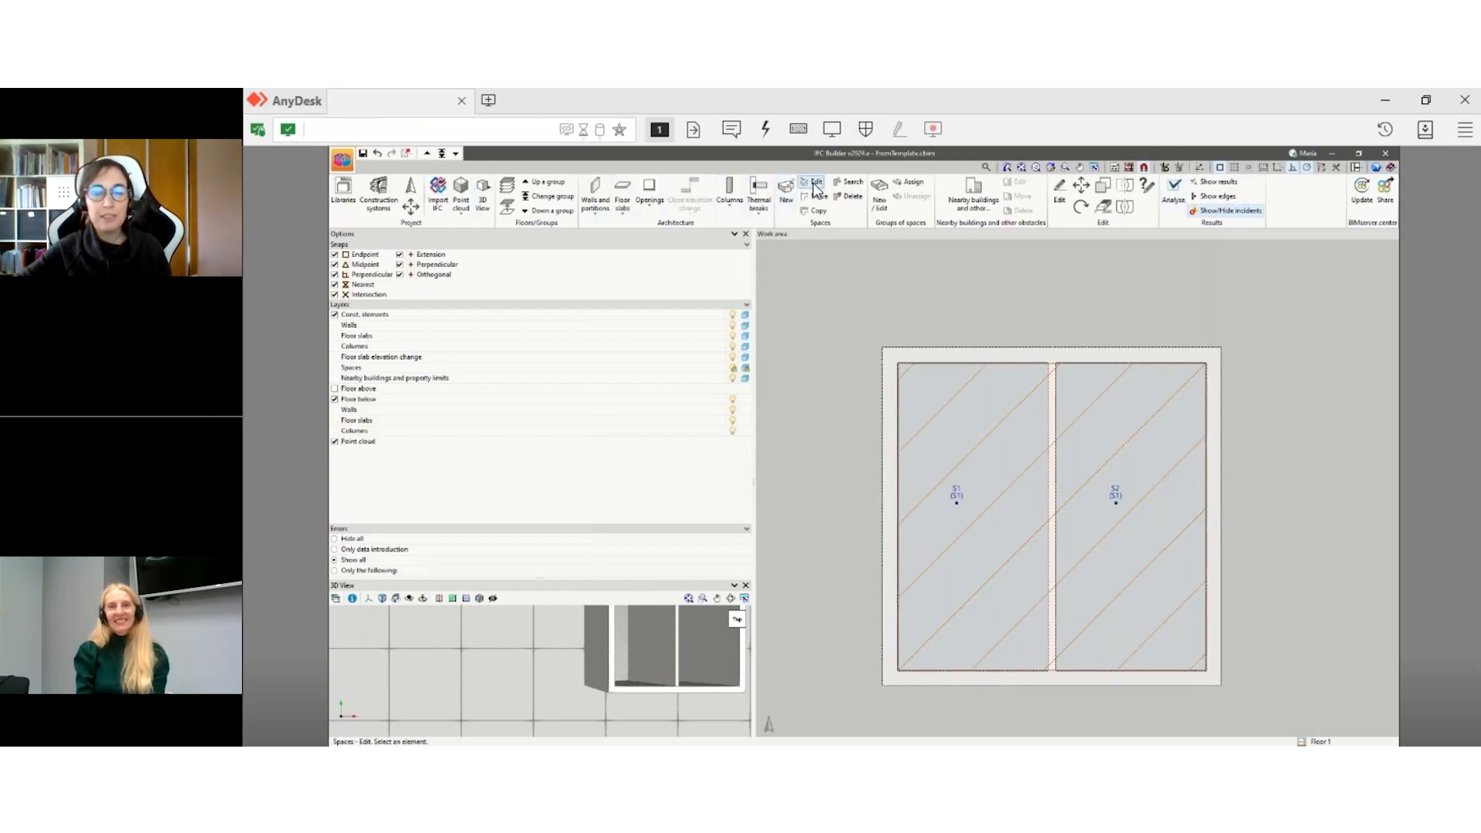
{"action": "left_click", "coordinate": [965, 543]}
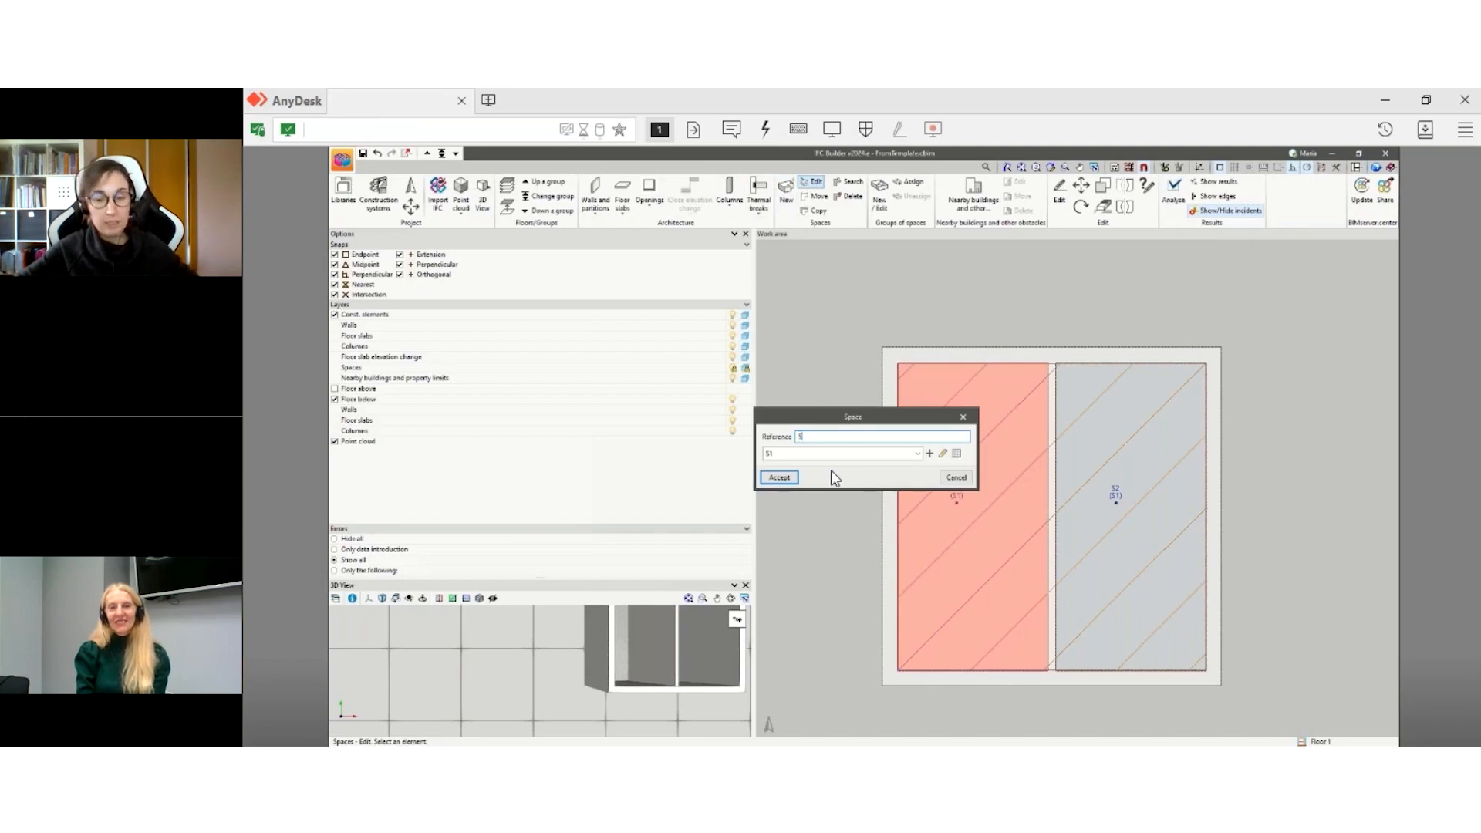
{"action": "left_click", "coordinate": [779, 477]}
{"action": "left_click", "coordinate": [1126, 540]}
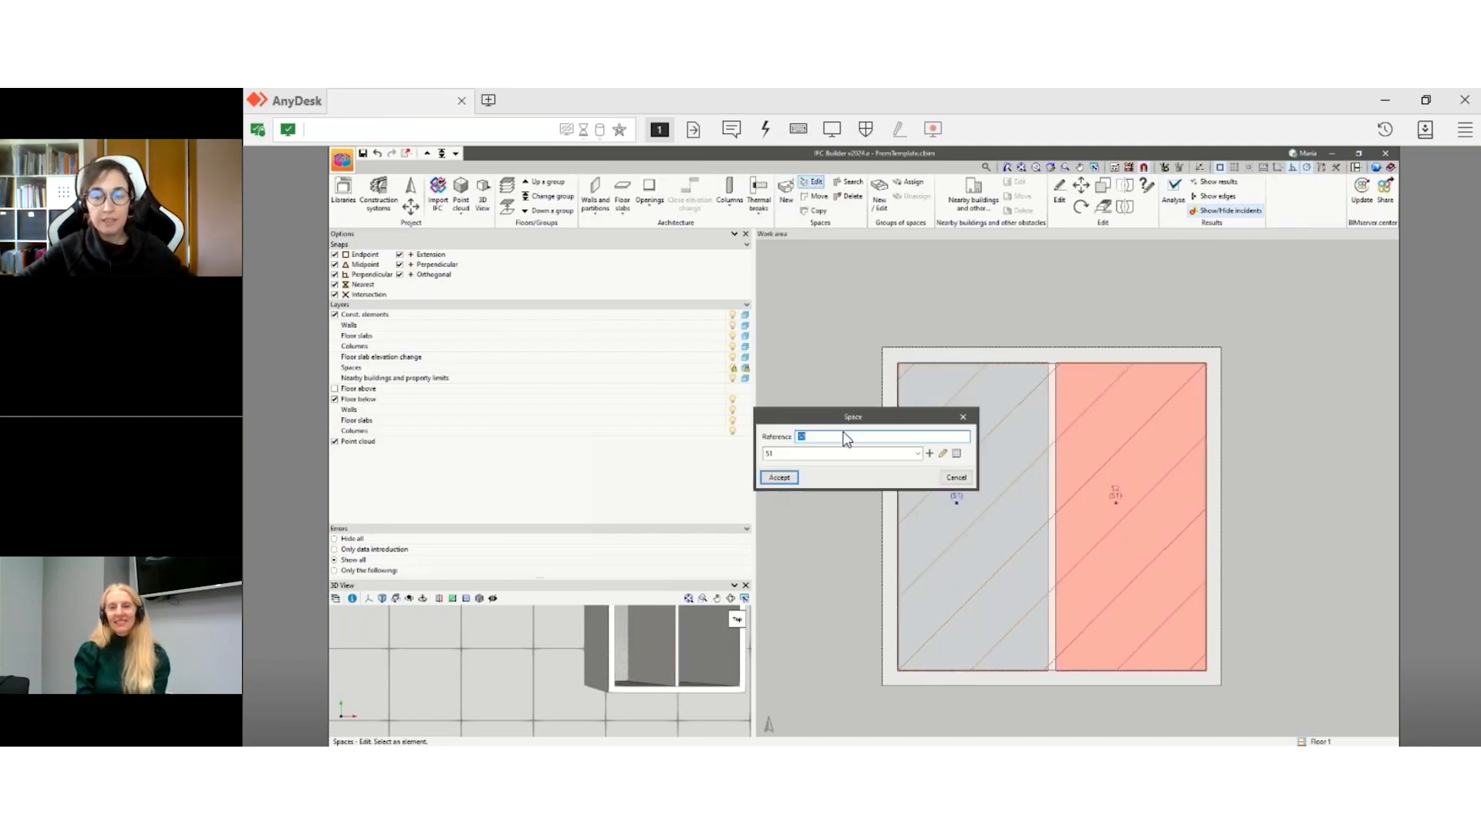
{"action": "left_click", "coordinate": [779, 476]}
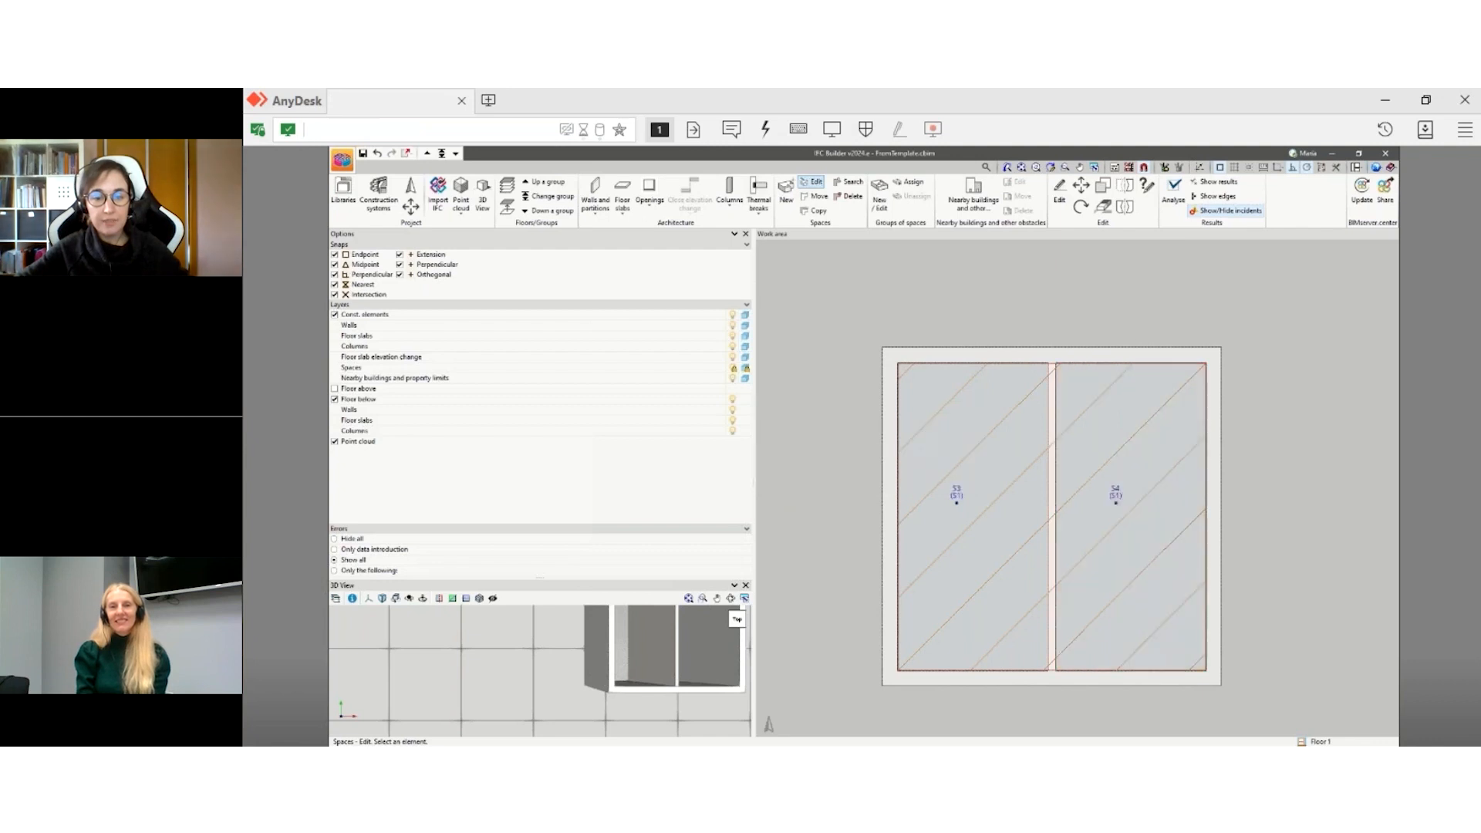
- Go up to the Roof group and create a simplified-input flat roof type FlatRoof1, 0.3 m thick
{"action": "scroll", "coordinate": [1188, 524], "scroll_direction": "down", "scroll_amount": 3}
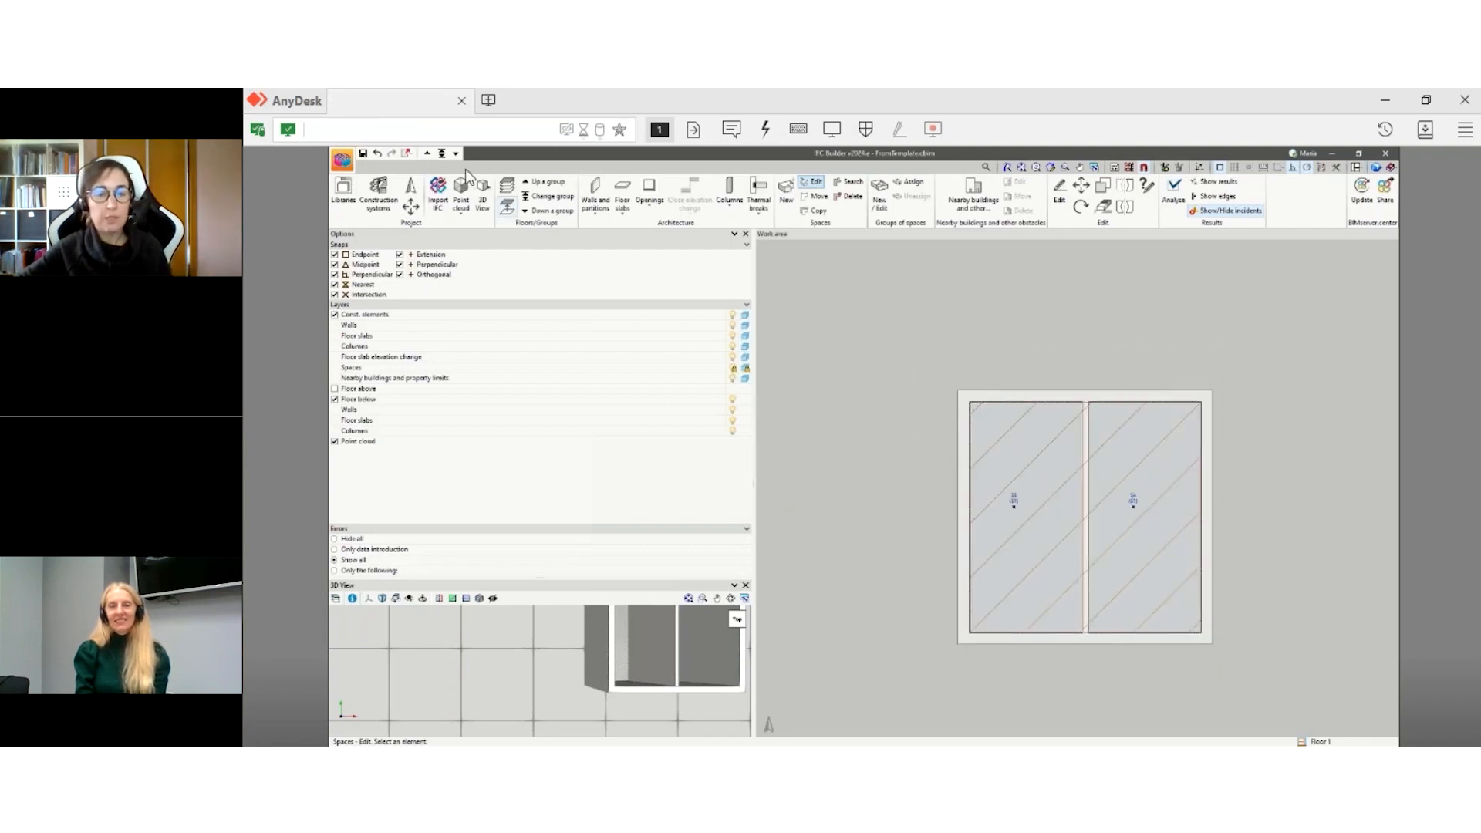
{"action": "left_click", "coordinate": [426, 155]}
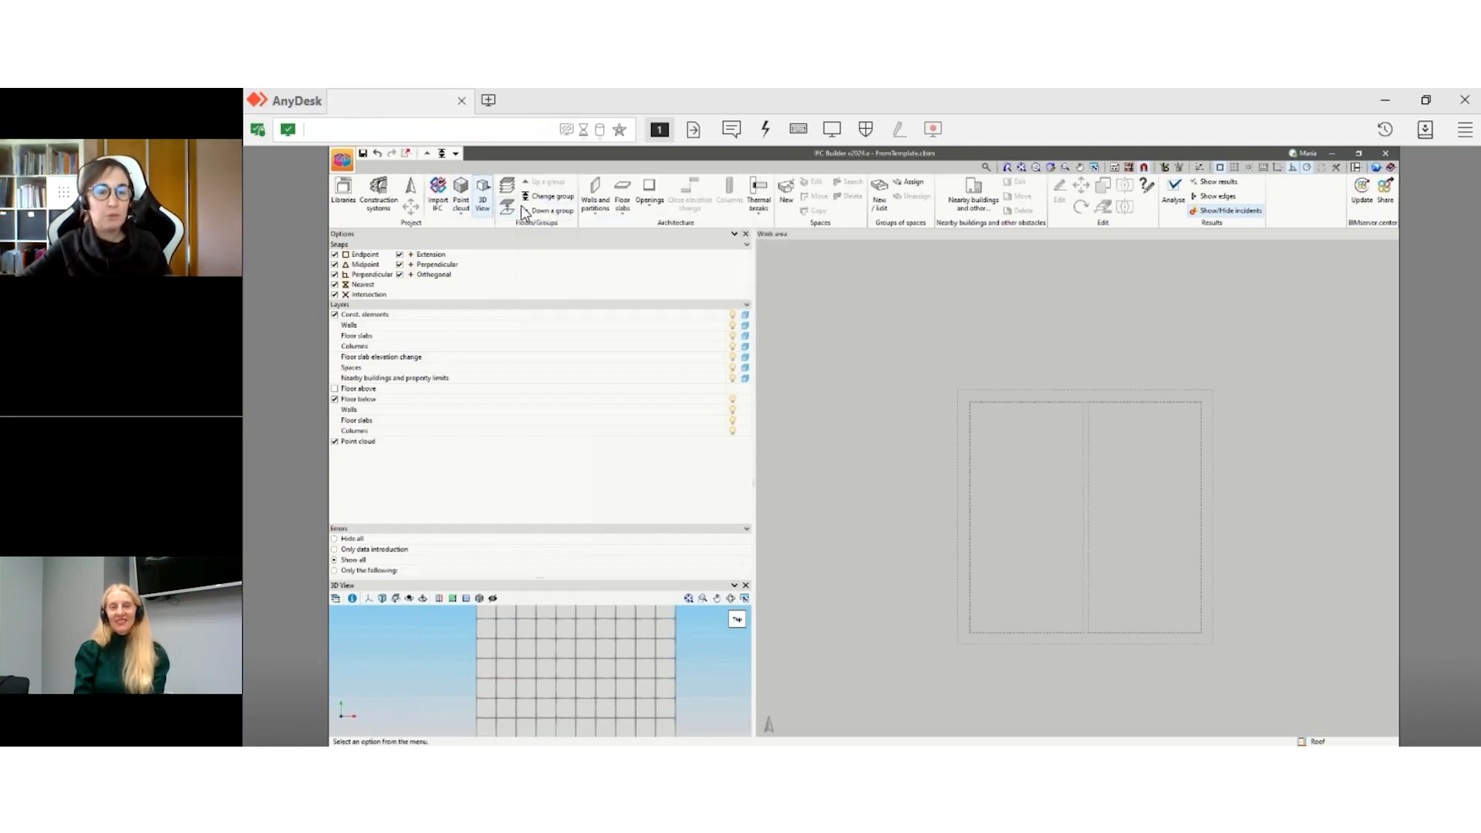
{"action": "left_click", "coordinate": [623, 202]}
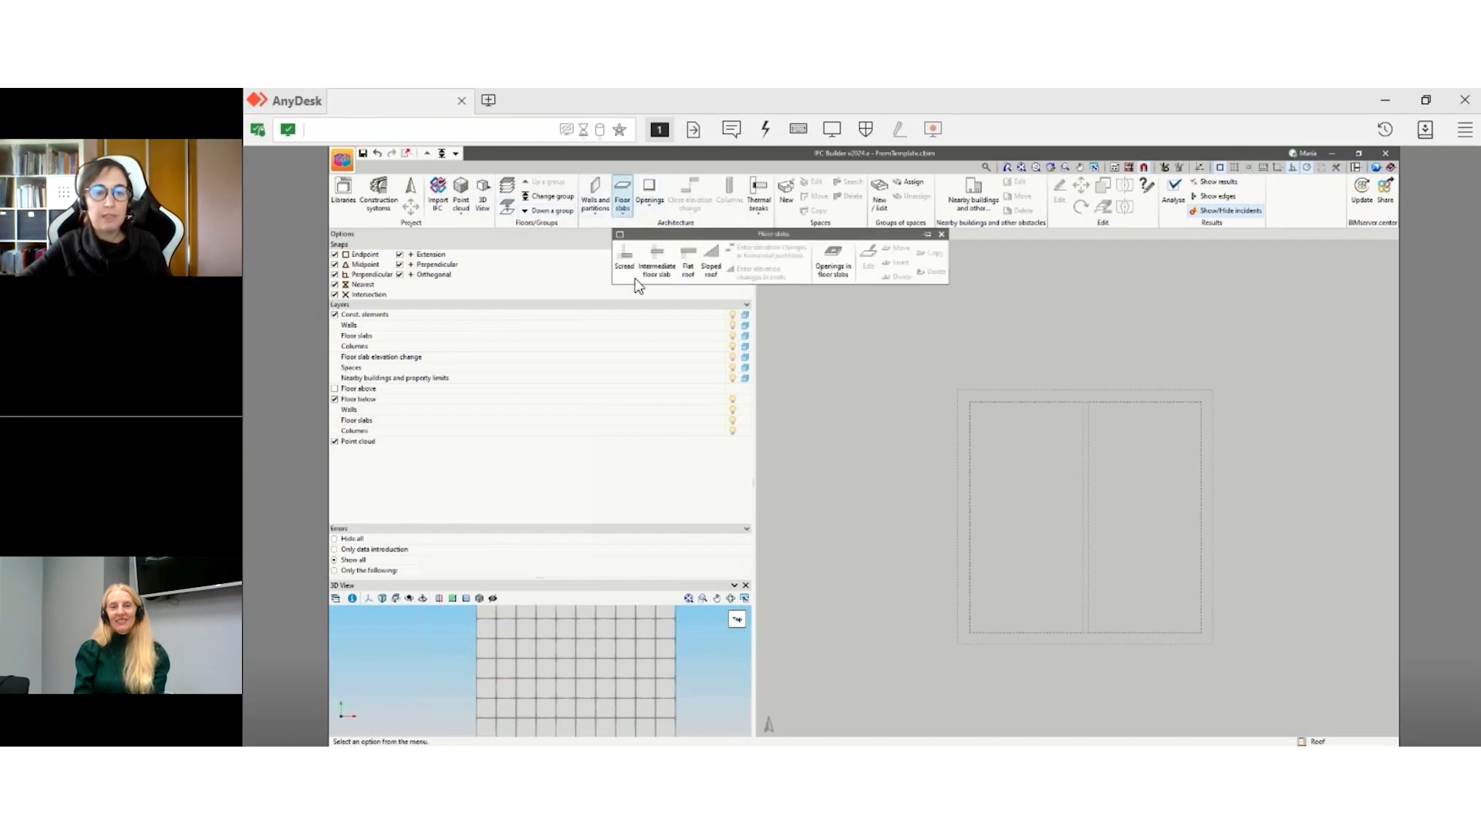
{"action": "left_click", "coordinate": [686, 273]}
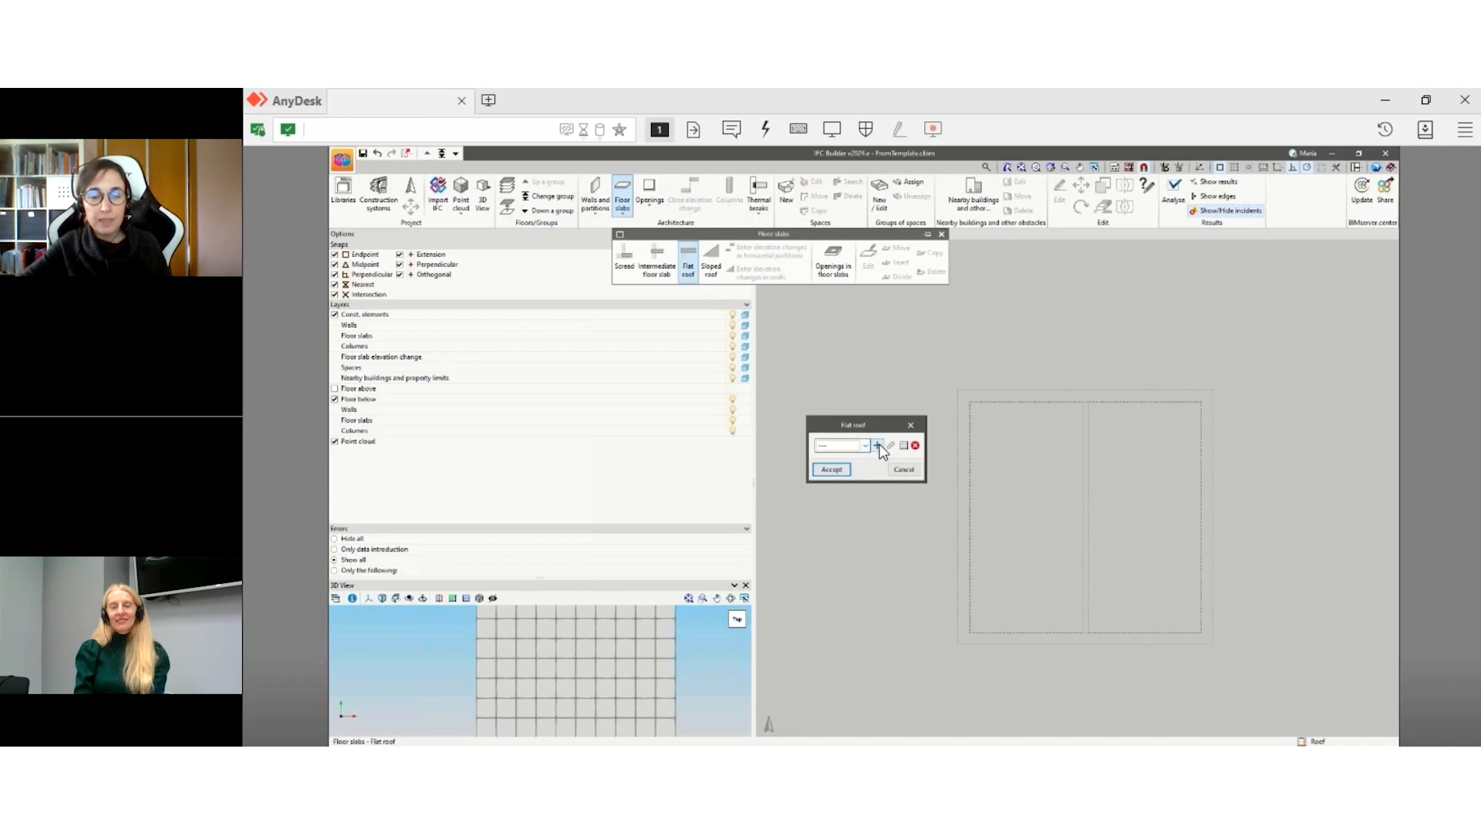
{"action": "left_click", "coordinate": [878, 445]}
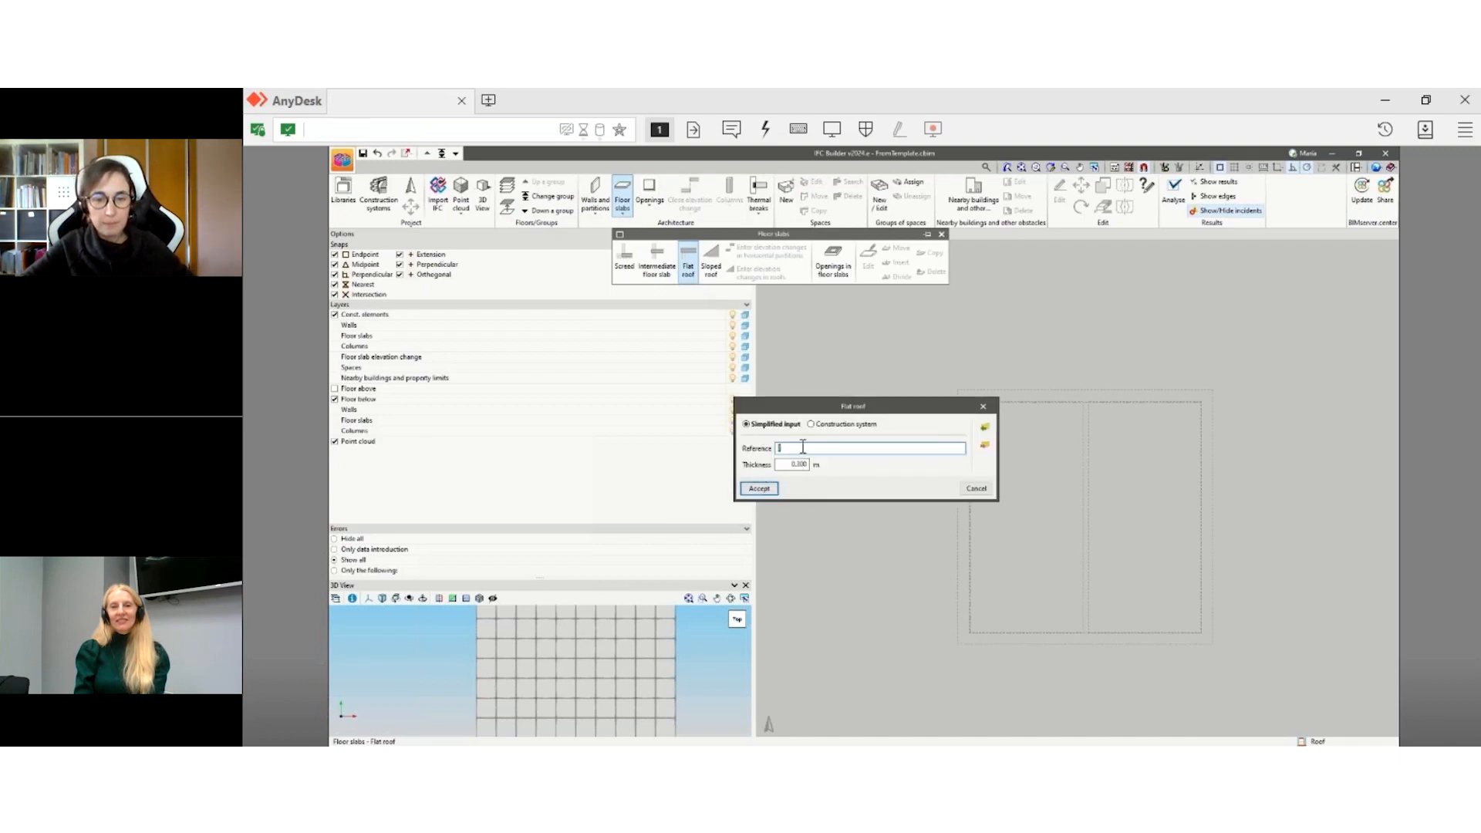
{"action": "type", "text": "lat"}
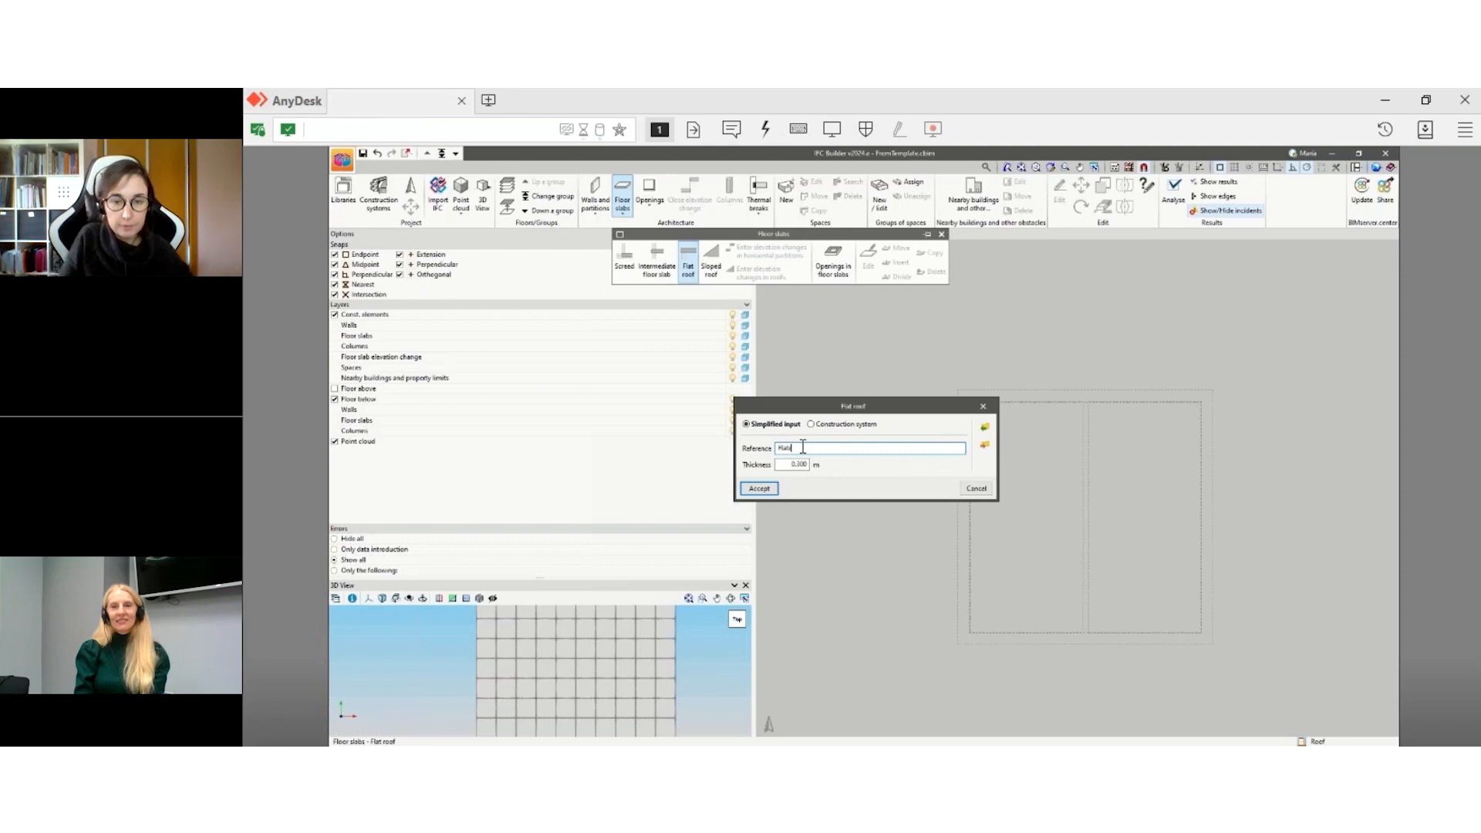
{"action": "type", "text": "Roof1"}
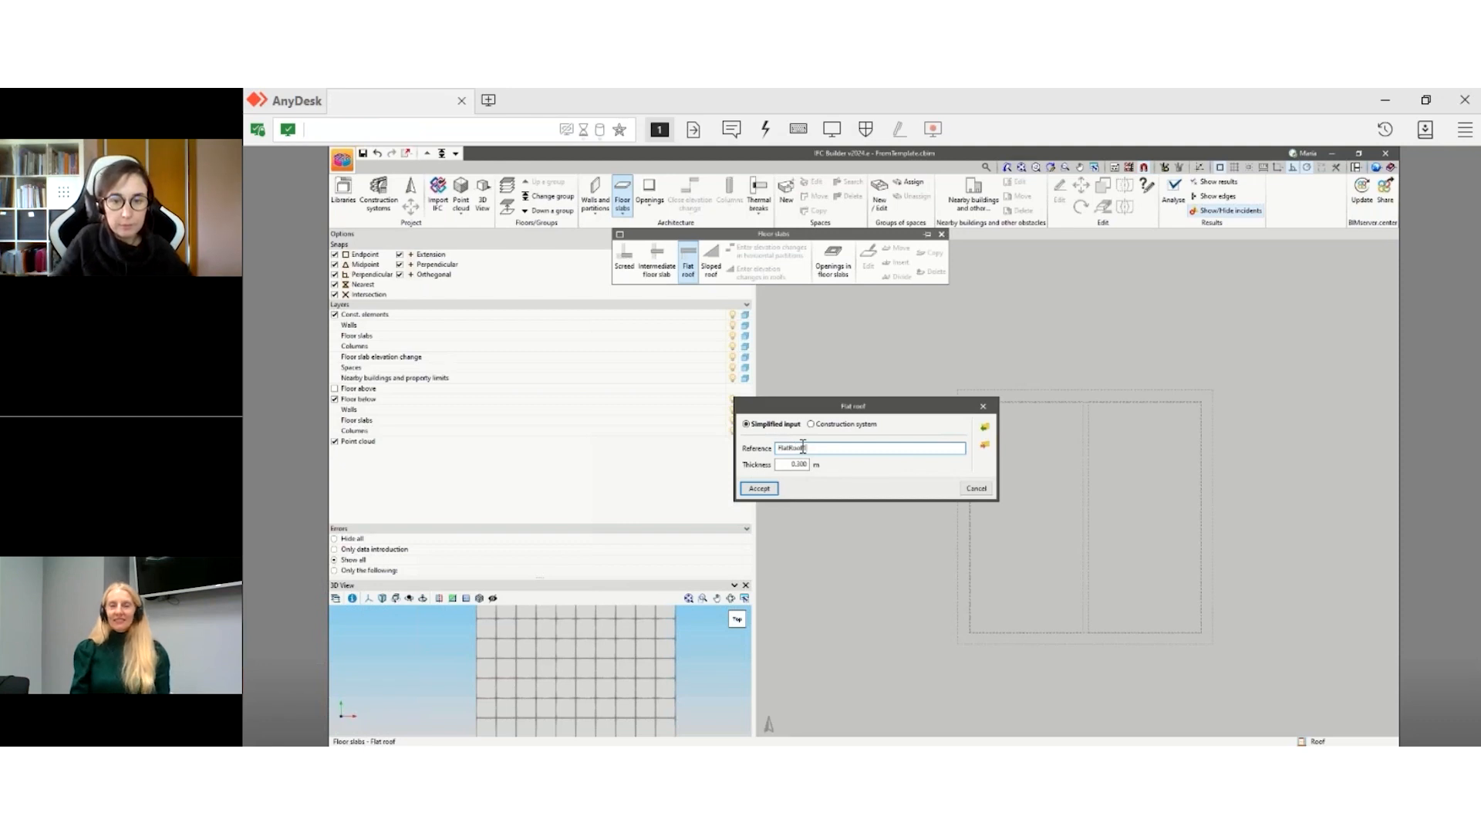
{"action": "left_click", "coordinate": [768, 492]}
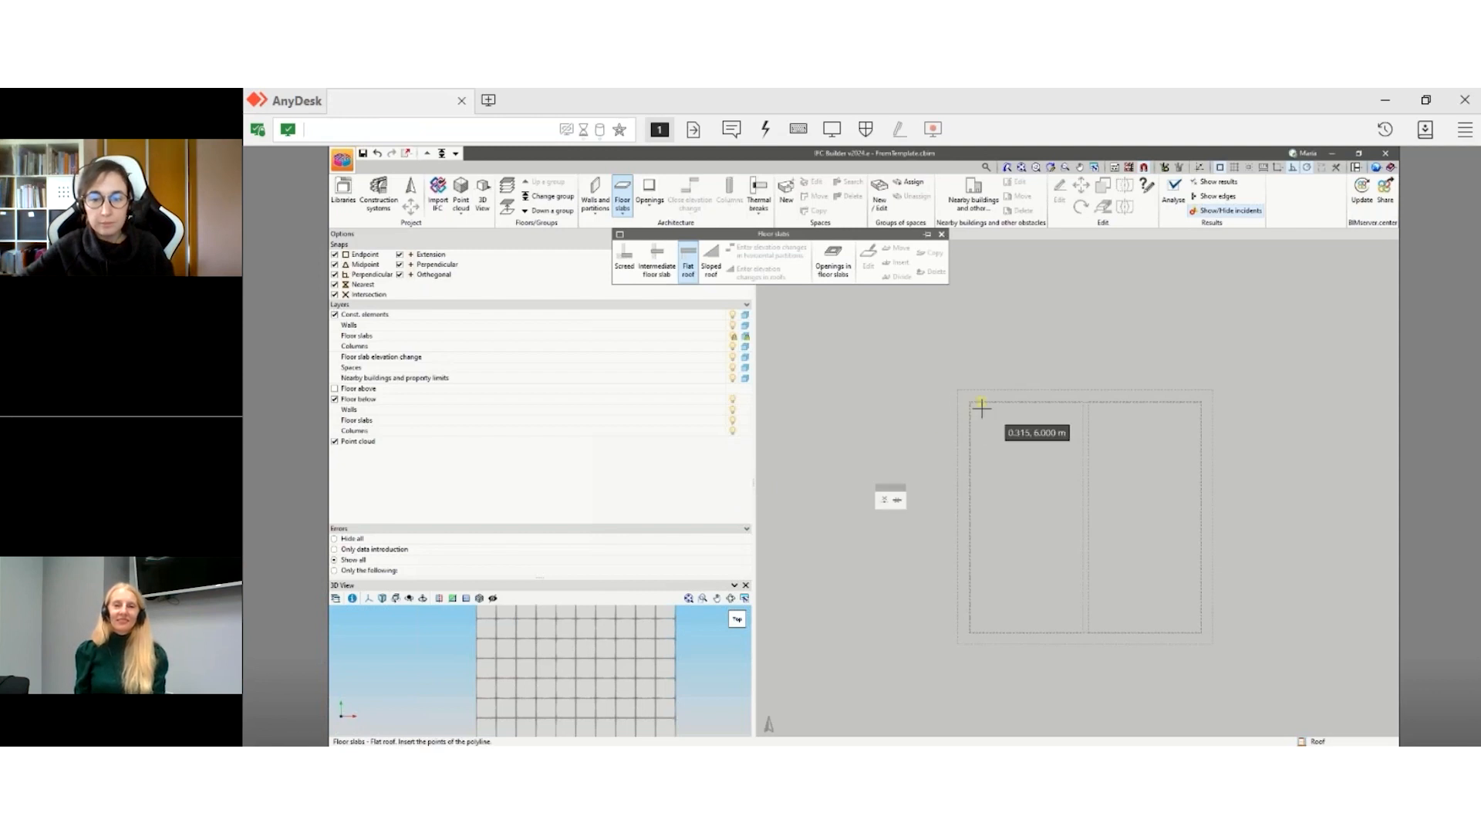
- Draw the flat roof as a 6 by 6 m square through the four inner wall corners of the floor below
{"action": "scroll", "coordinate": [960, 400], "scroll_direction": "up", "scroll_amount": 2}
{"action": "left_click", "coordinate": [958, 398]}
{"action": "scroll", "coordinate": [959, 398], "scroll_direction": "down", "scroll_amount": 1}
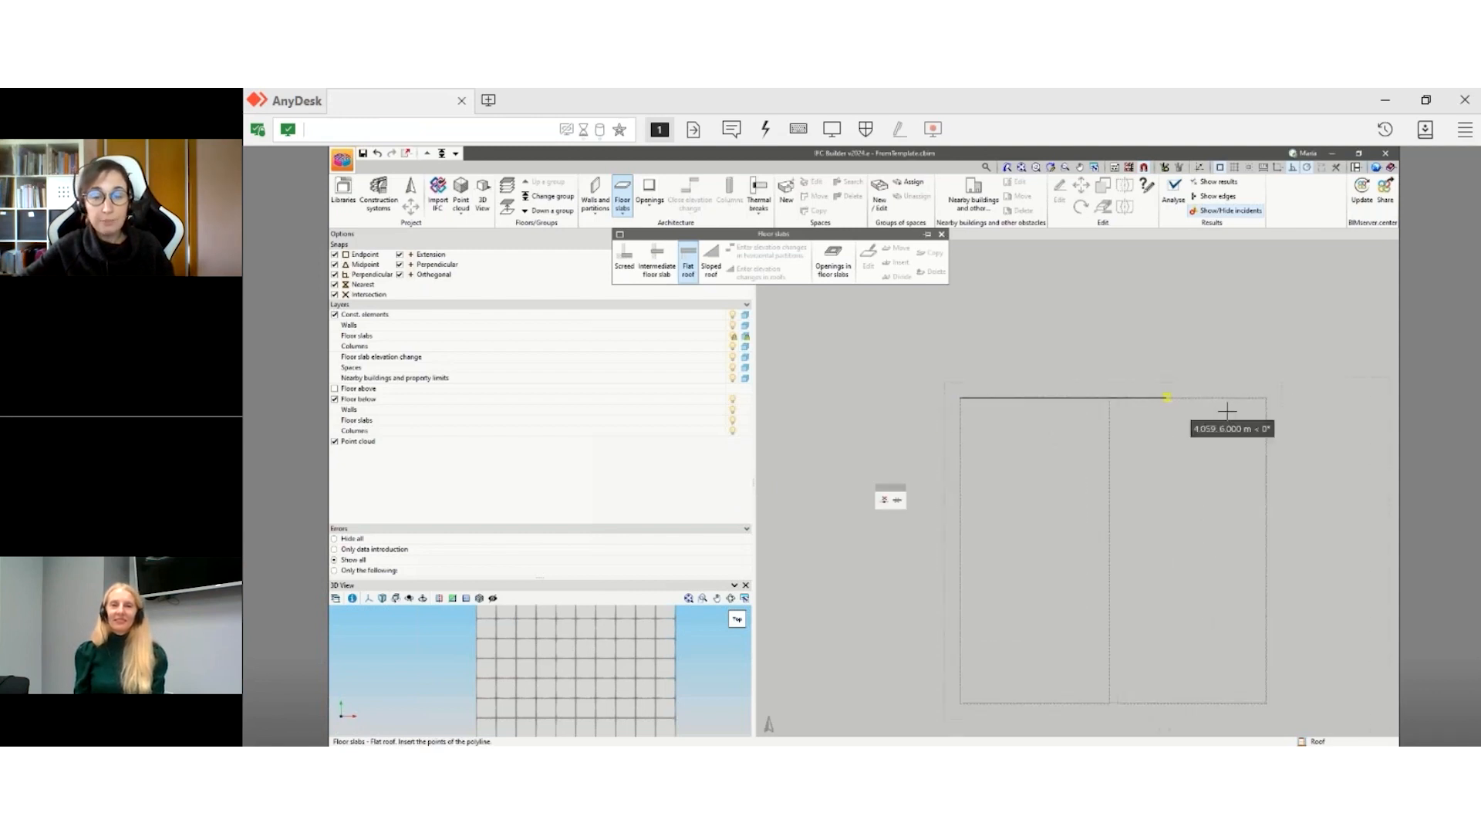
{"action": "left_click", "coordinate": [1266, 398]}
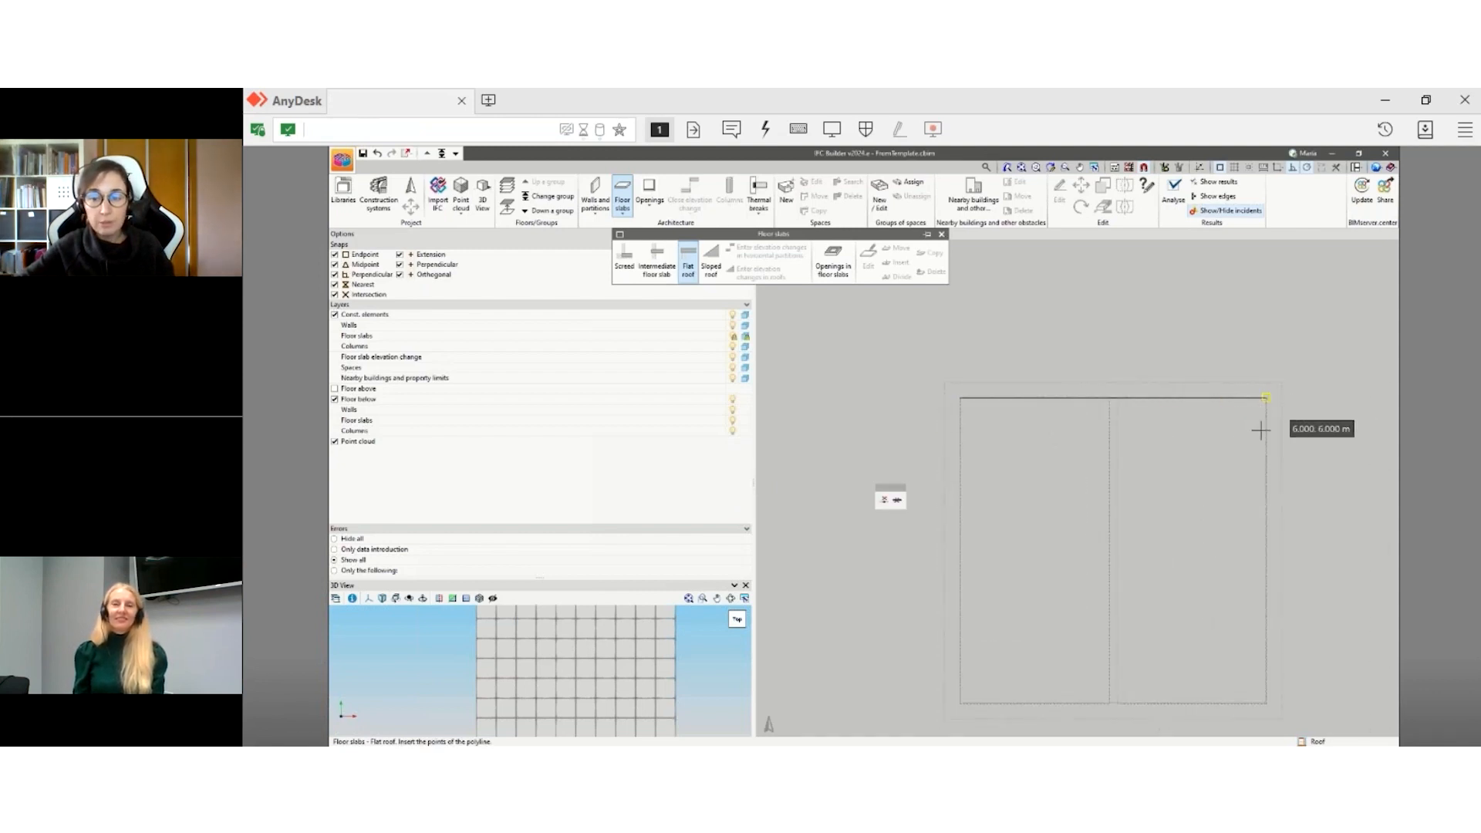
{"action": "left_click", "coordinate": [1251, 700]}
{"action": "left_click", "coordinate": [964, 701]}
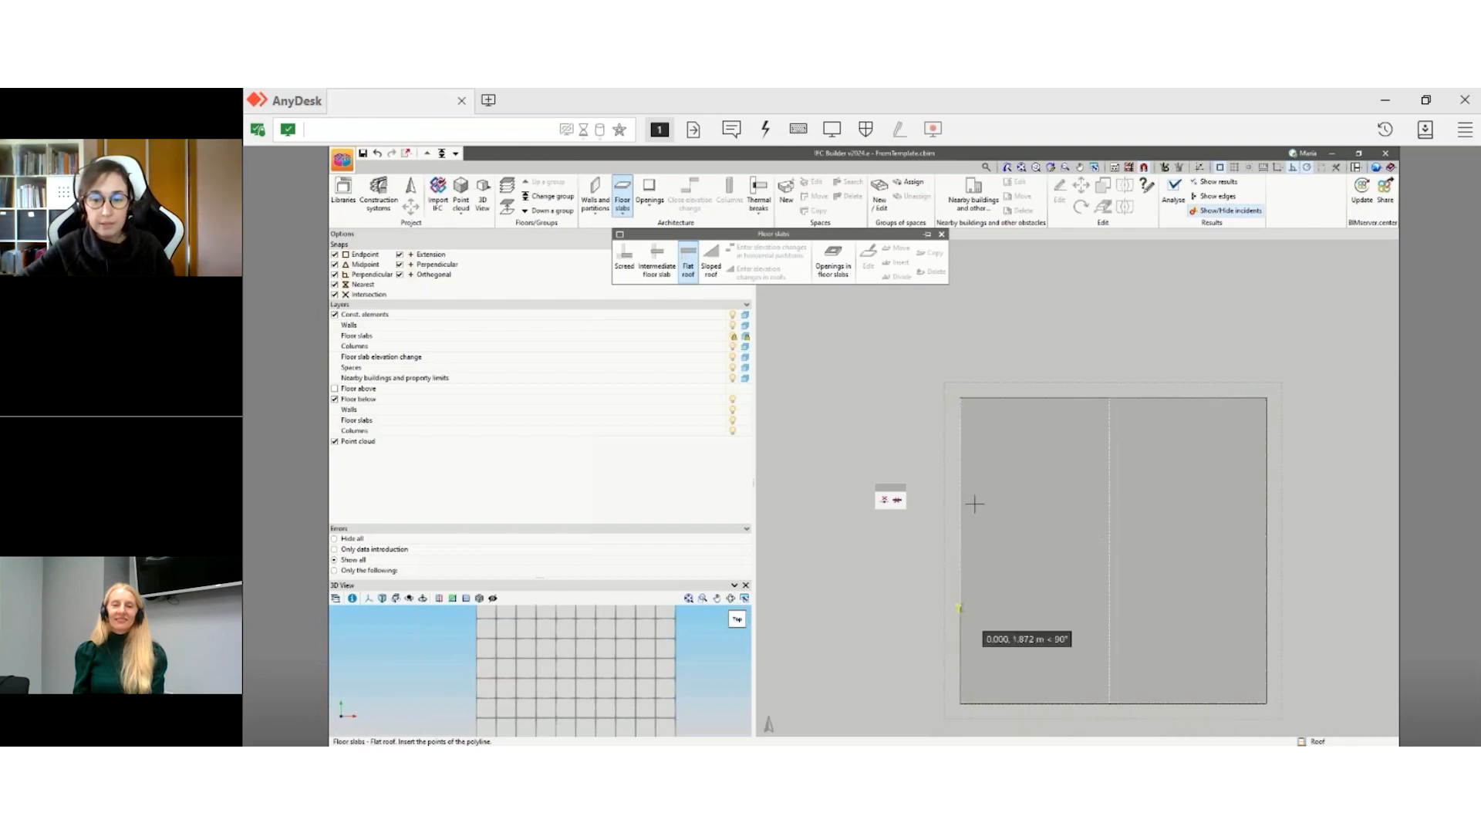
{"action": "left_click", "coordinate": [959, 398]}
{"action": "scroll", "coordinate": [1022, 532], "scroll_direction": "down", "scroll_amount": 2}
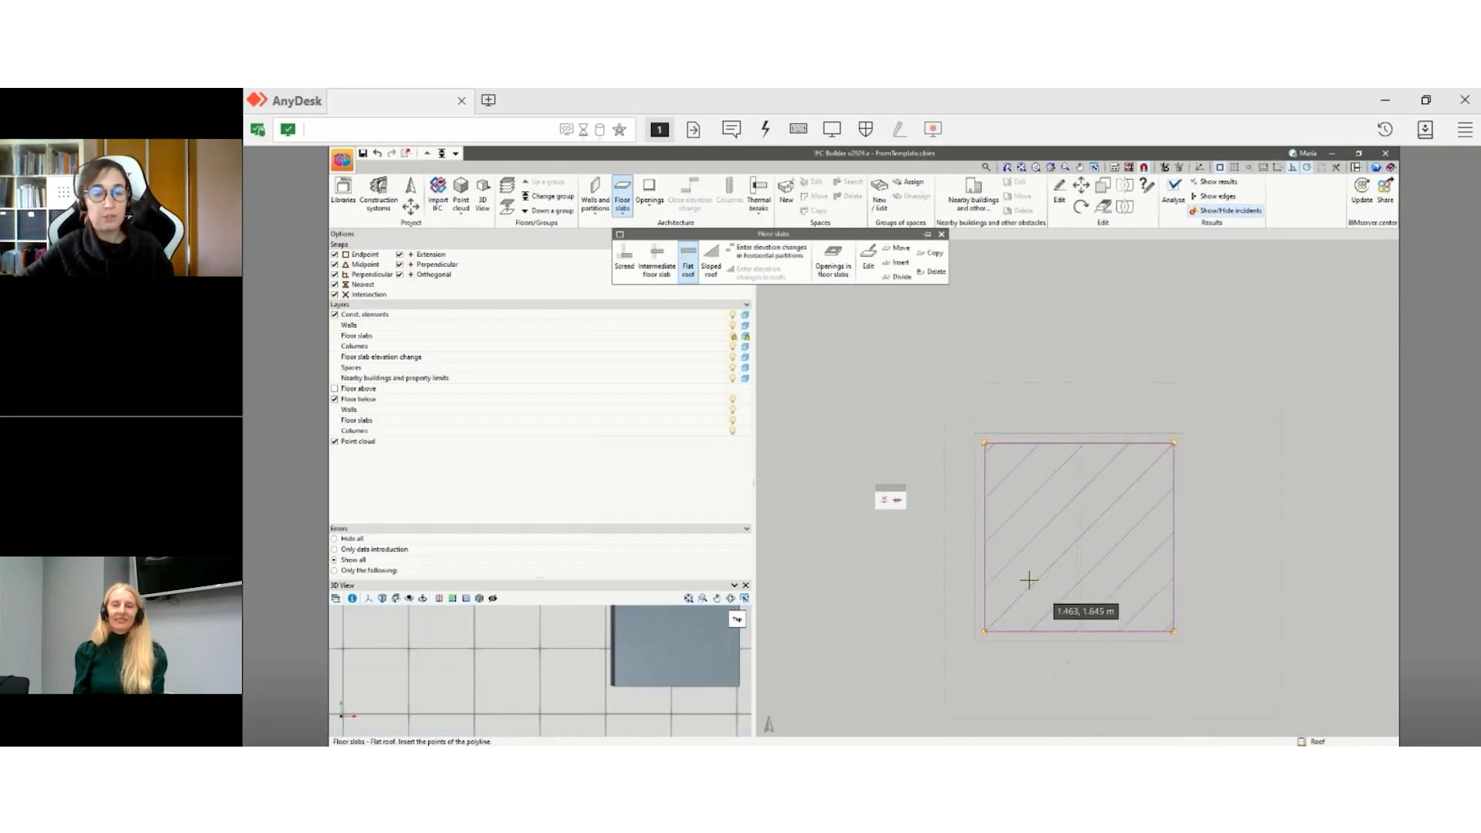
- Inspect all floors of the building in the 3D view, then go back down to Floor 1
{"action": "left_click", "coordinate": [483, 195]}
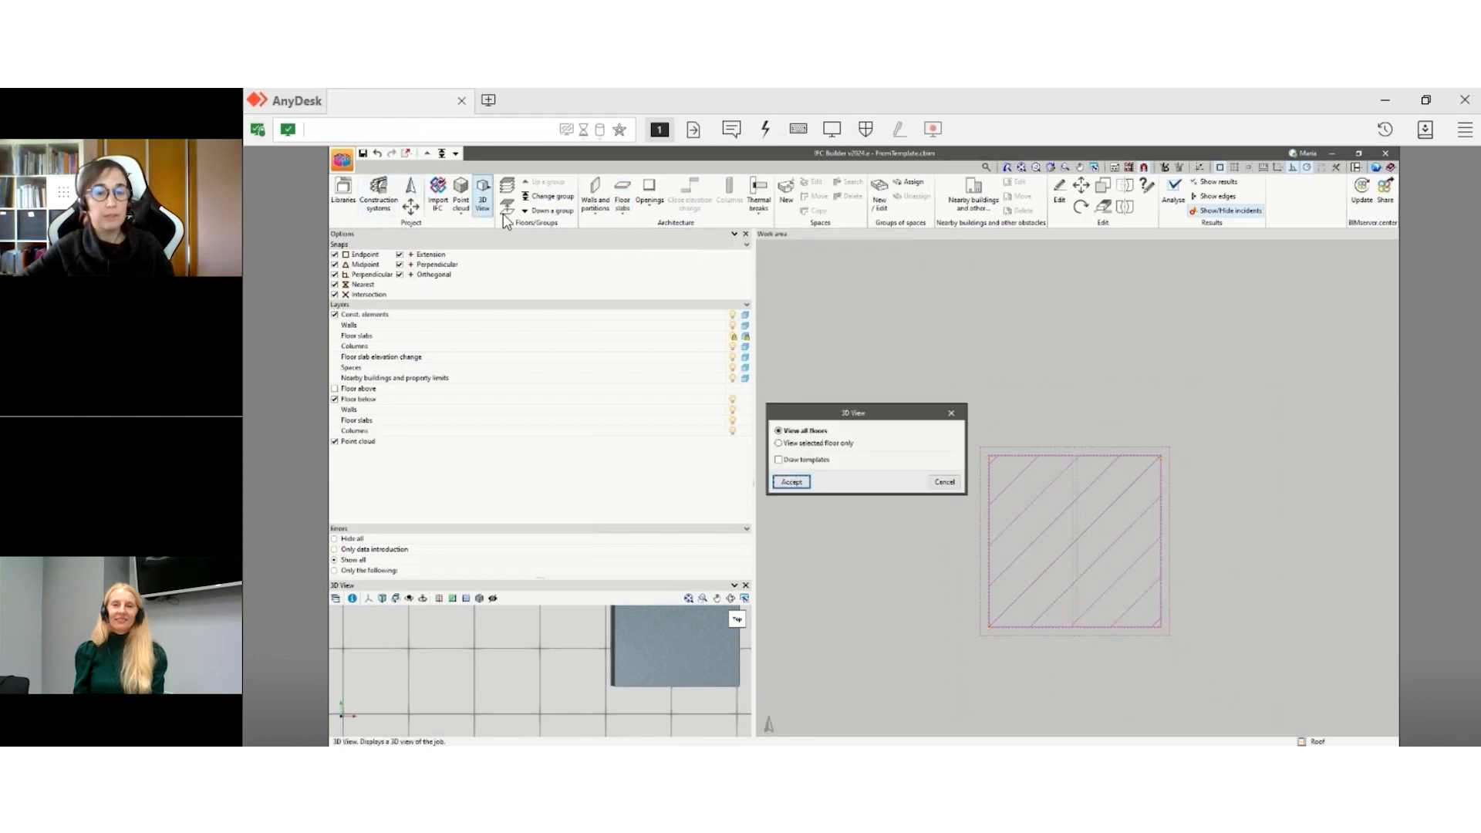
{"action": "left_click", "coordinate": [791, 481]}
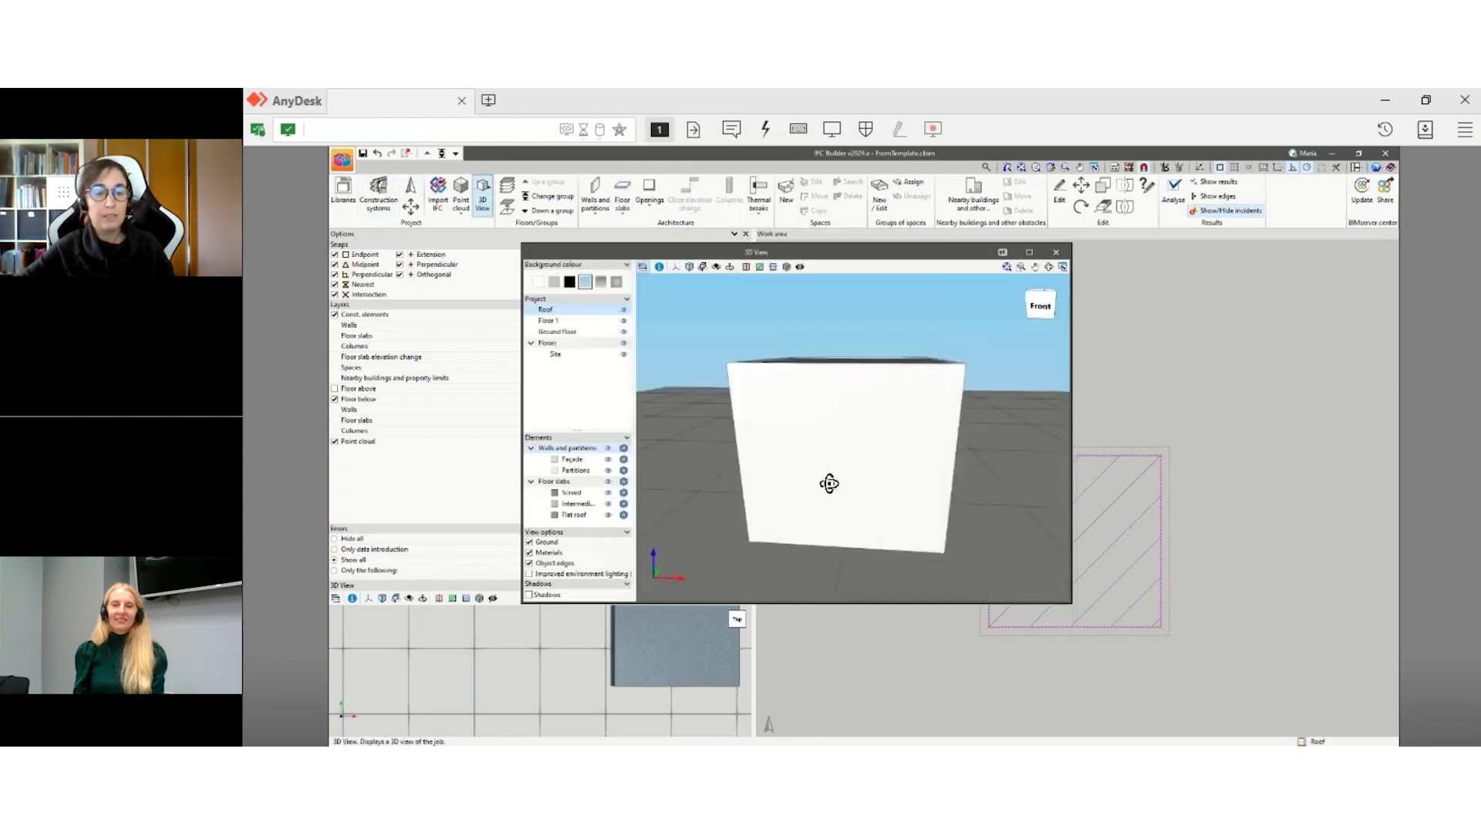
{"action": "left_click", "coordinate": [1056, 252]}
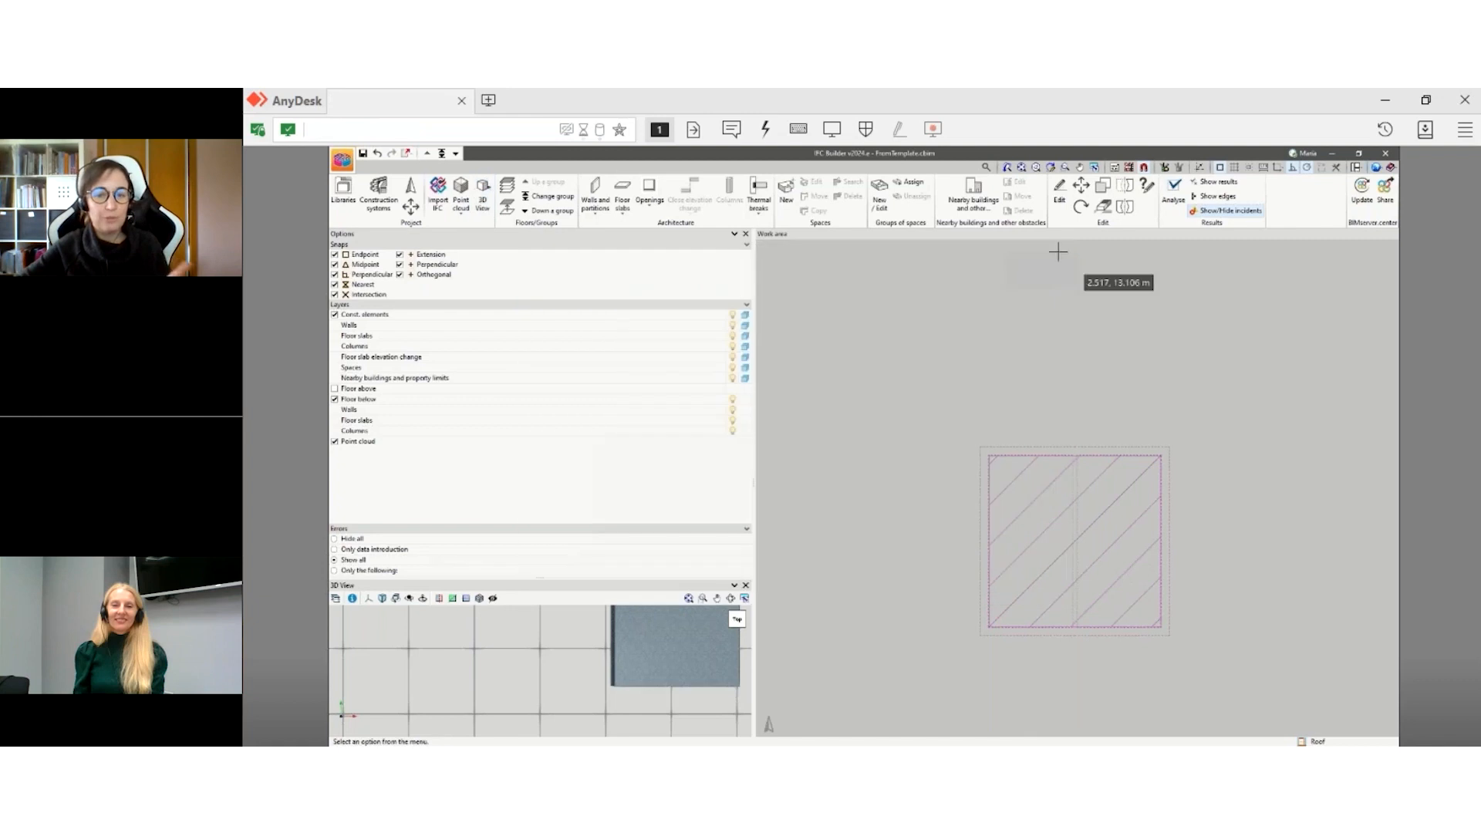
{"action": "left_click", "coordinate": [455, 153]}
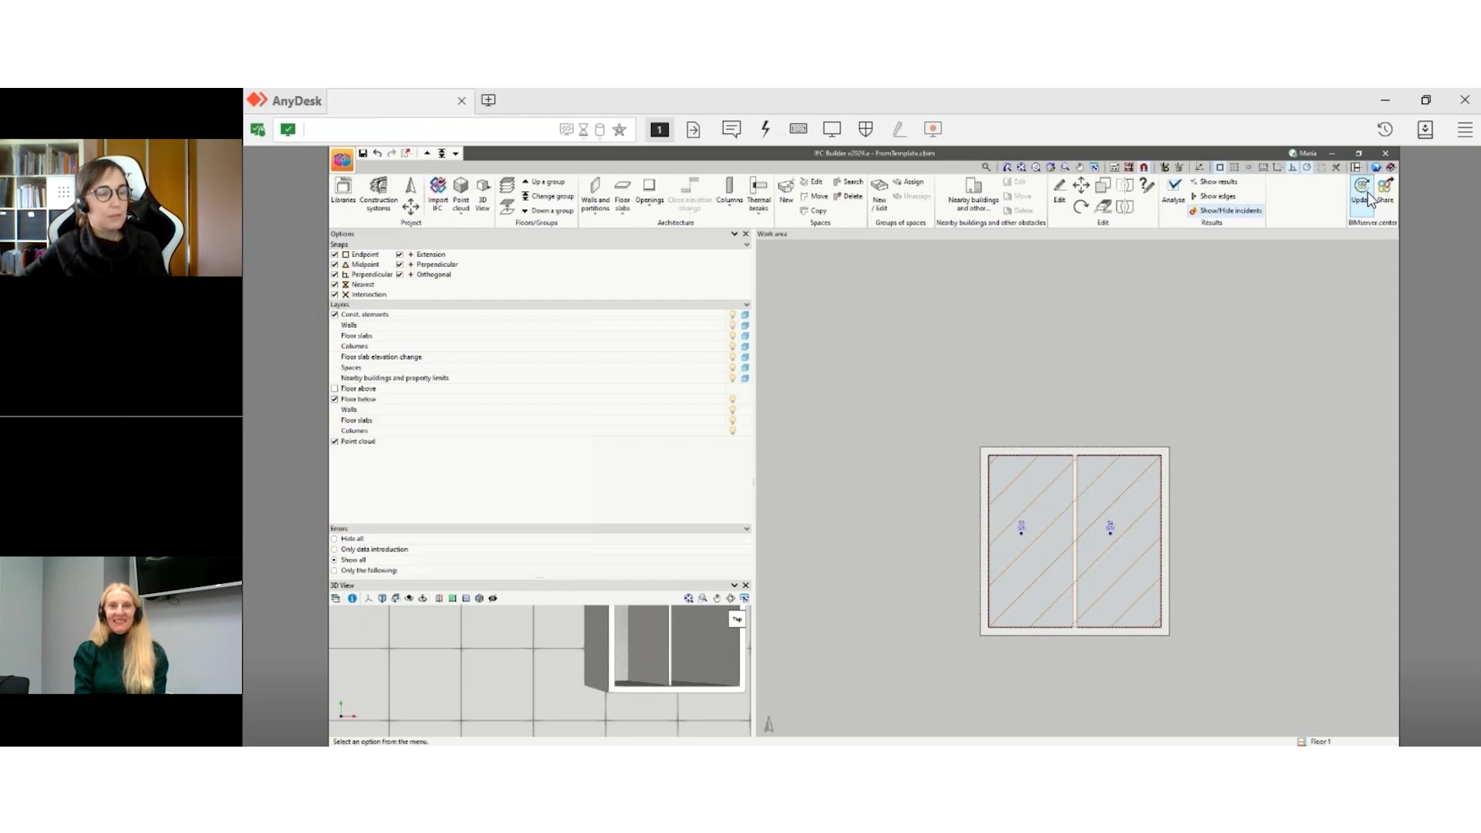
{"action": "scroll", "coordinate": [1051, 615], "scroll_direction": "up", "scroll_amount": 2}
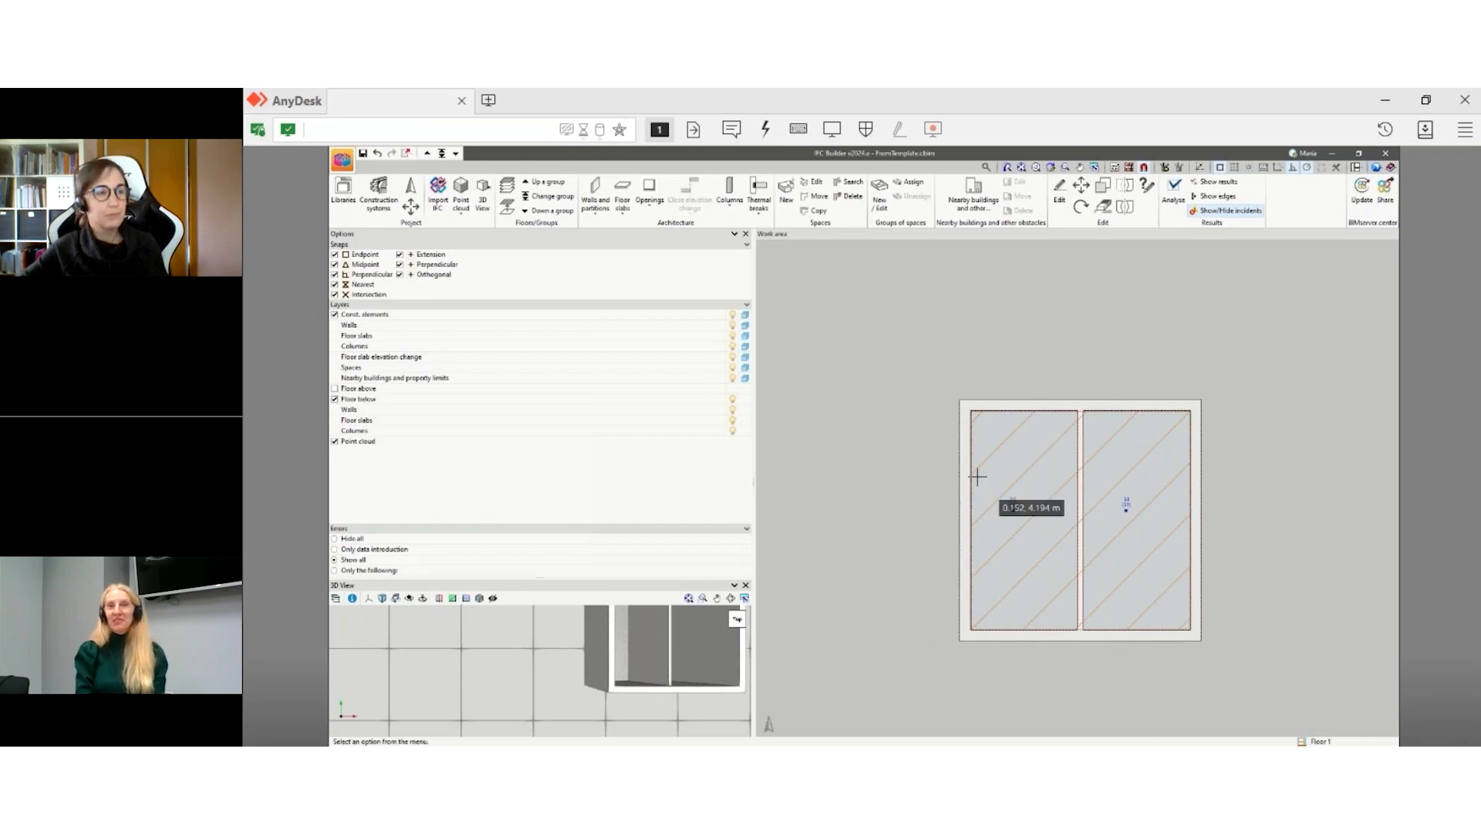
- Switch to the Edge browser and bring up the IFC Builder page of the BIMserver.center Store
{"action": "left_click", "coordinate": [1334, 156]}
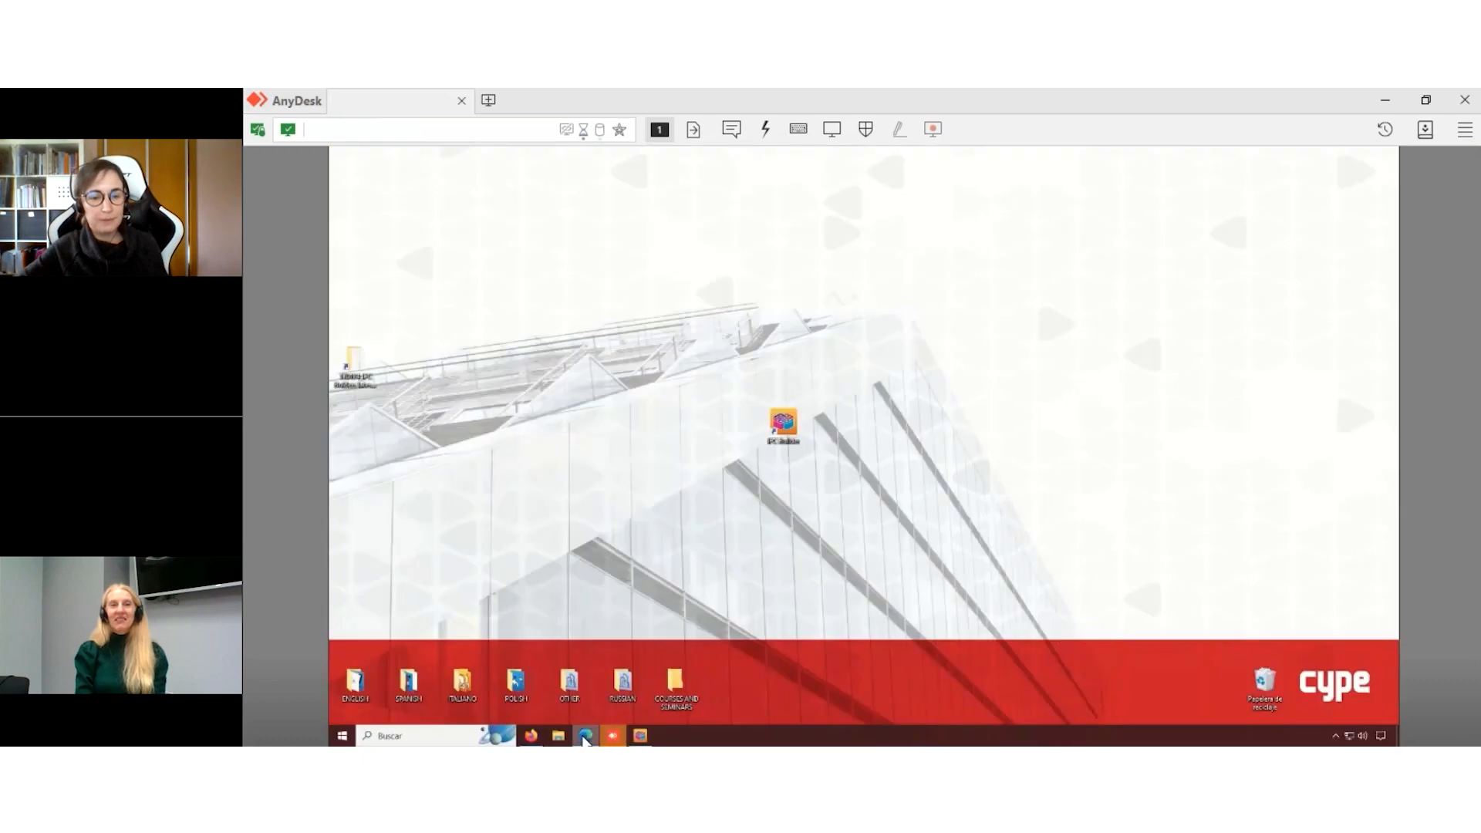
{"action": "left_click", "coordinate": [585, 734]}
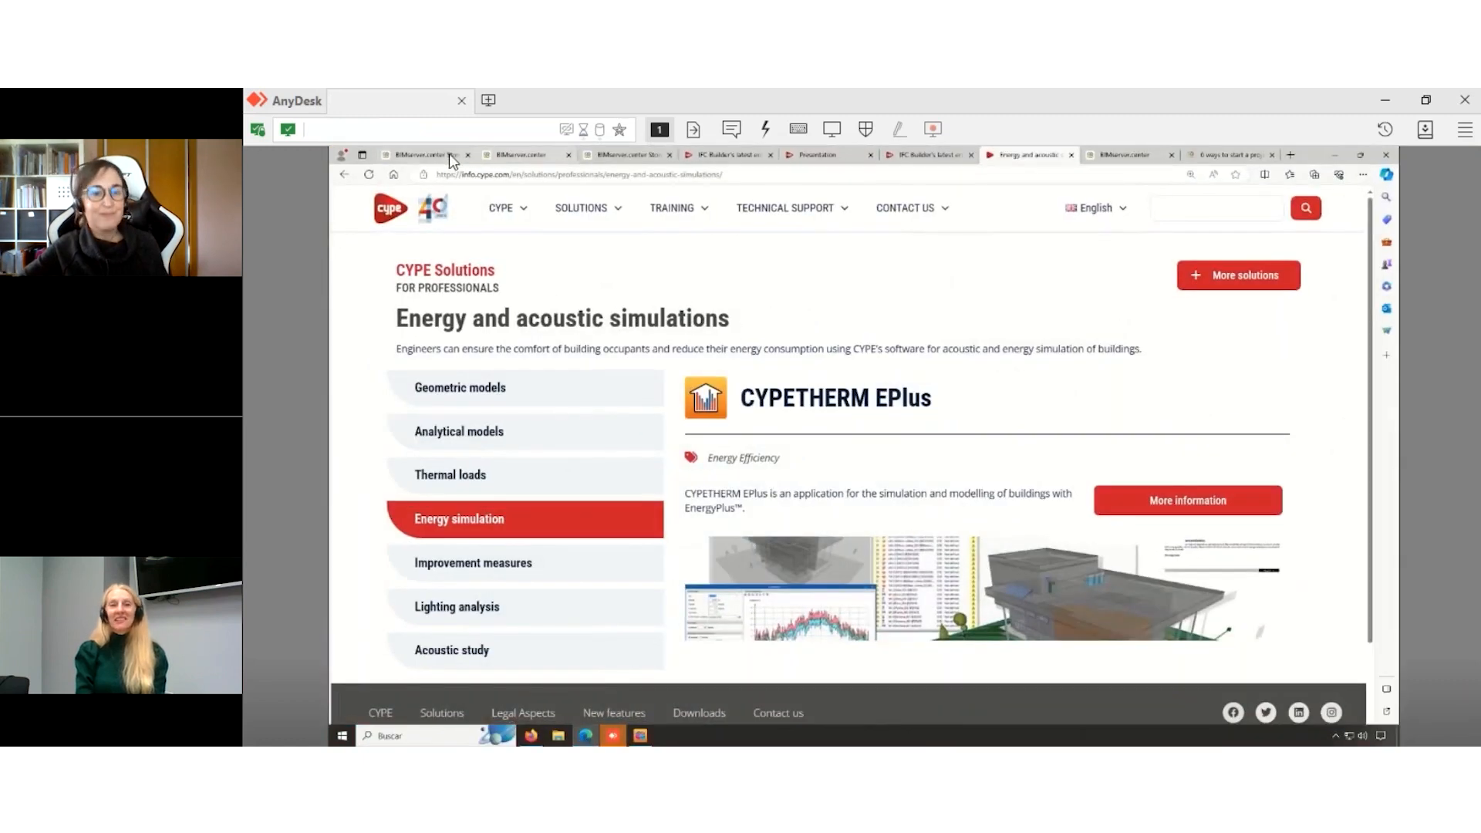
{"action": "left_click", "coordinate": [428, 155]}
{"action": "left_click", "coordinate": [975, 257]}
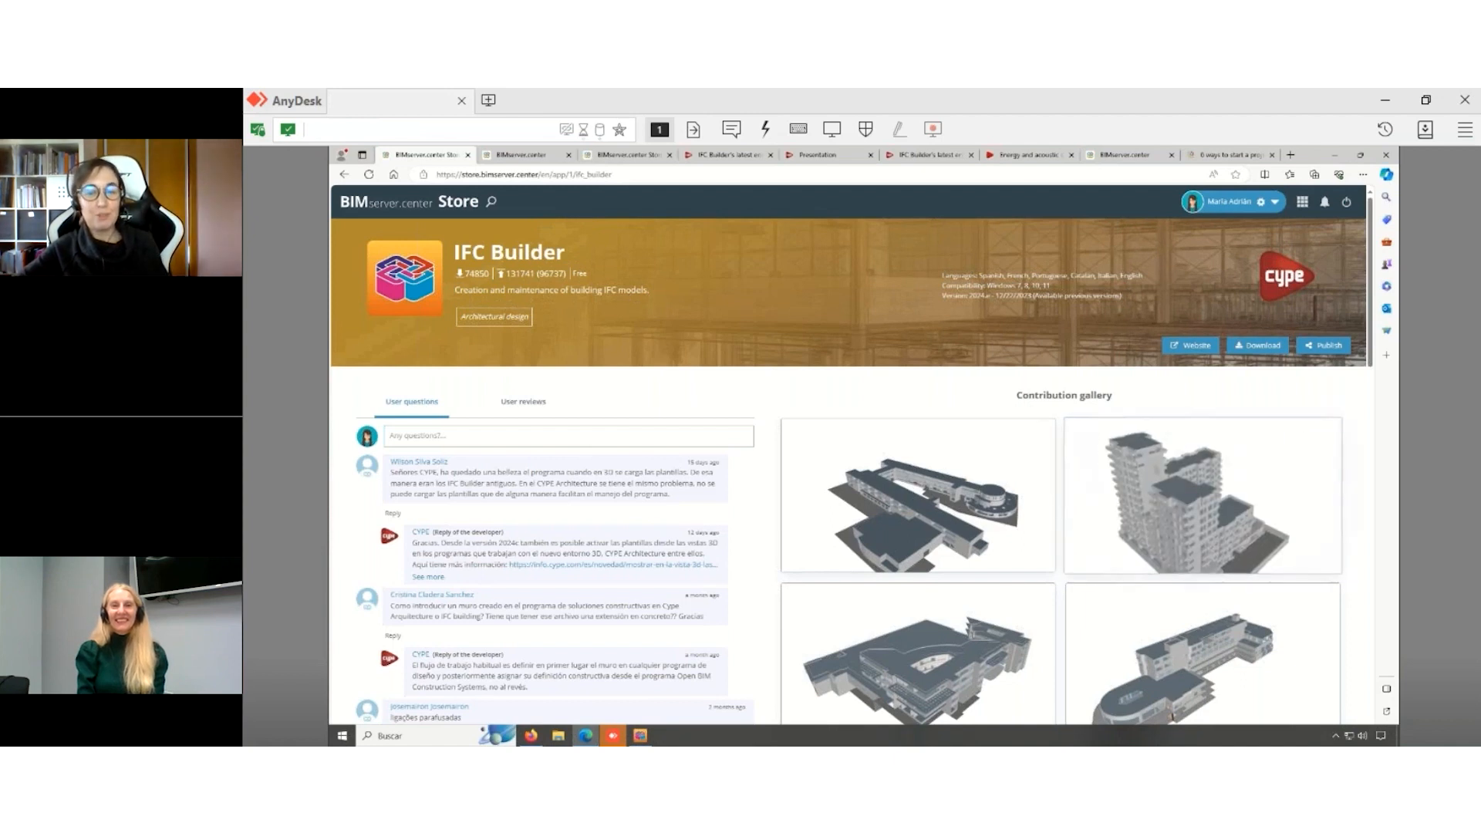
- Examine the user questions and the contribution gallery on the IFC Builder store page, then return to its beginning
{"action": "scroll", "coordinate": [1342, 473], "scroll_direction": "down", "scroll_amount": 2}
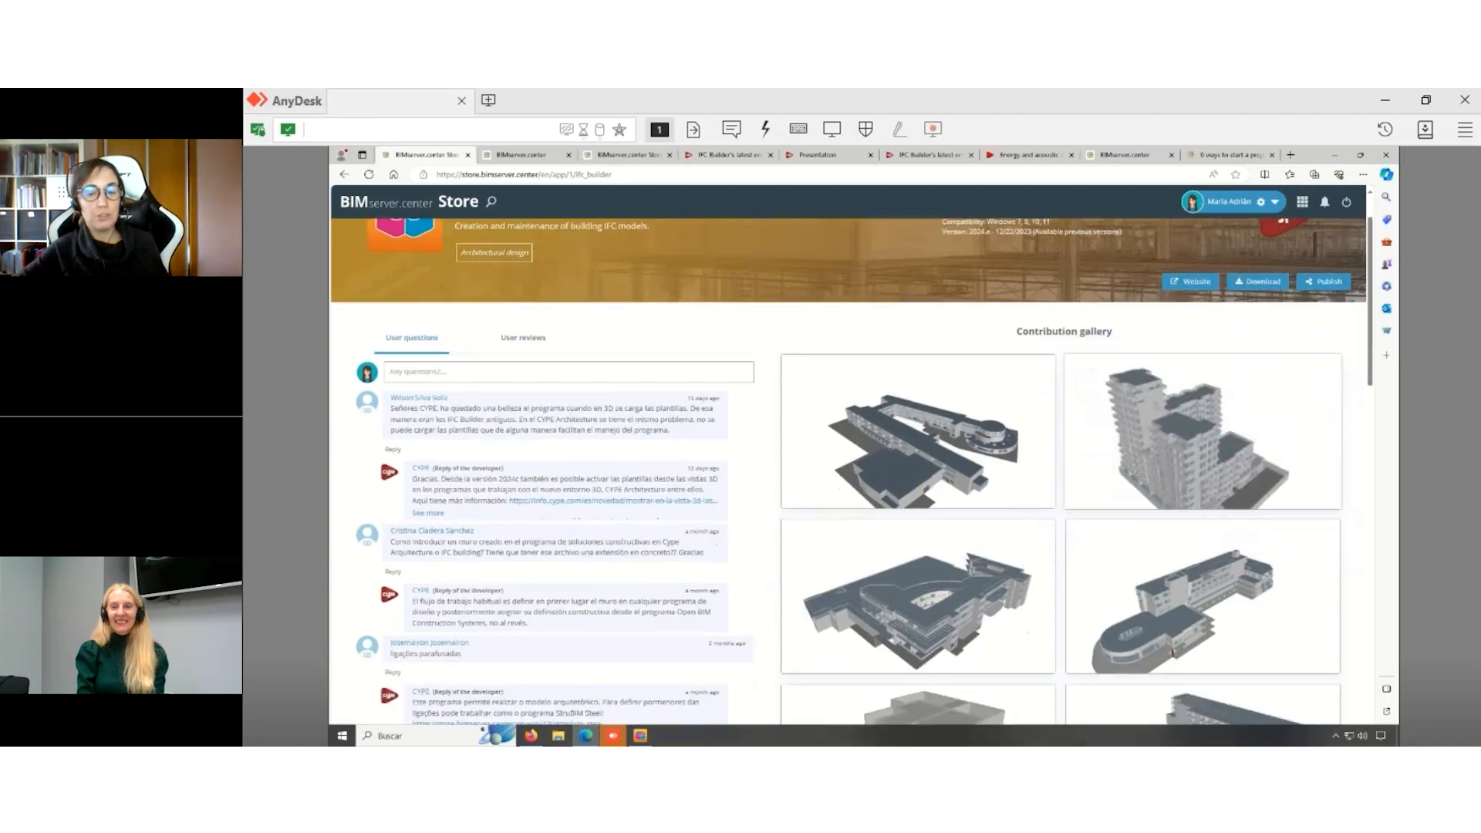
{"action": "scroll", "coordinate": [849, 478], "scroll_direction": "down", "scroll_amount": 4}
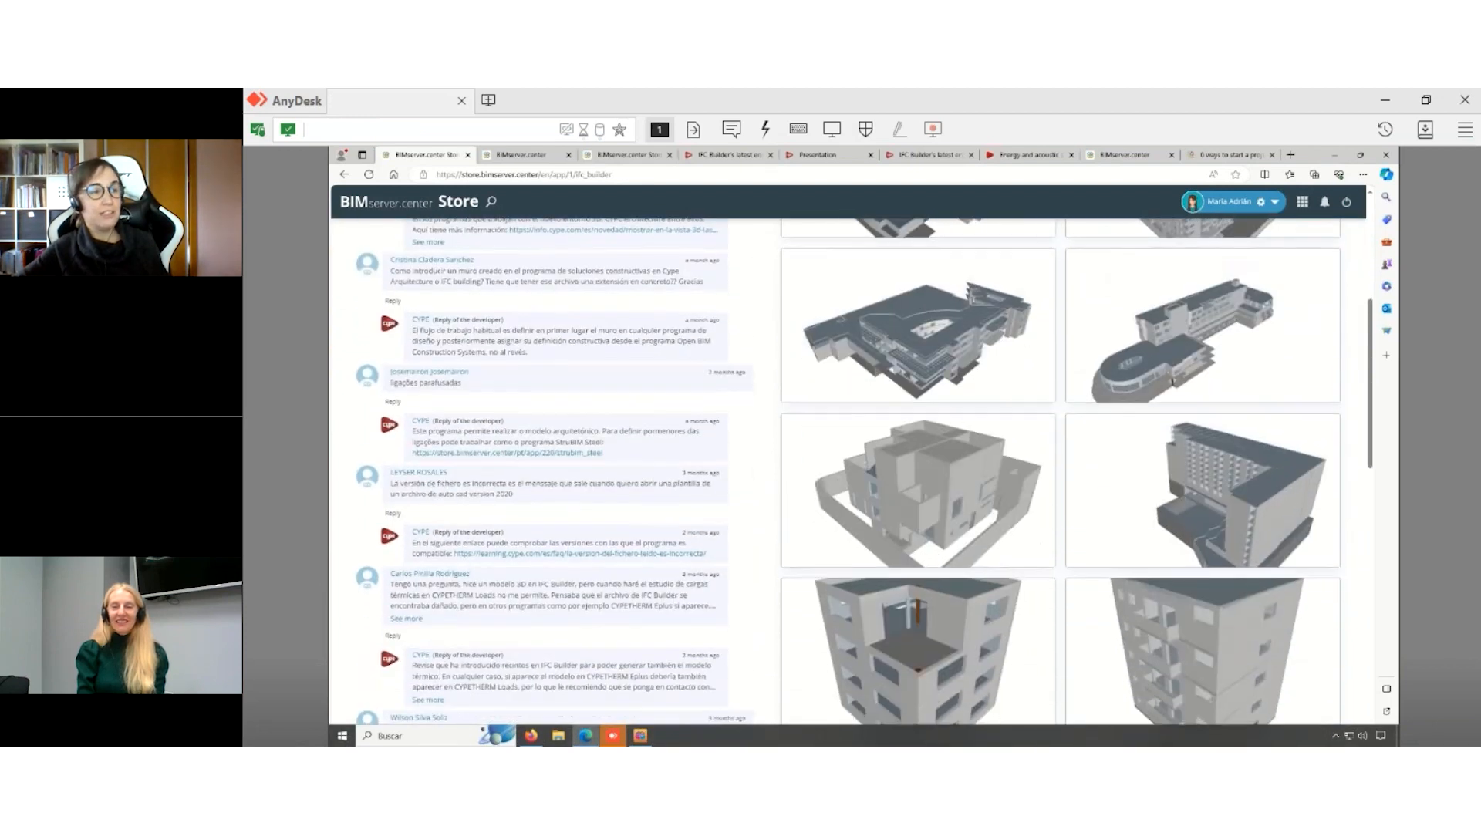
{"action": "scroll", "coordinate": [848, 478], "scroll_direction": "down", "scroll_amount": 10}
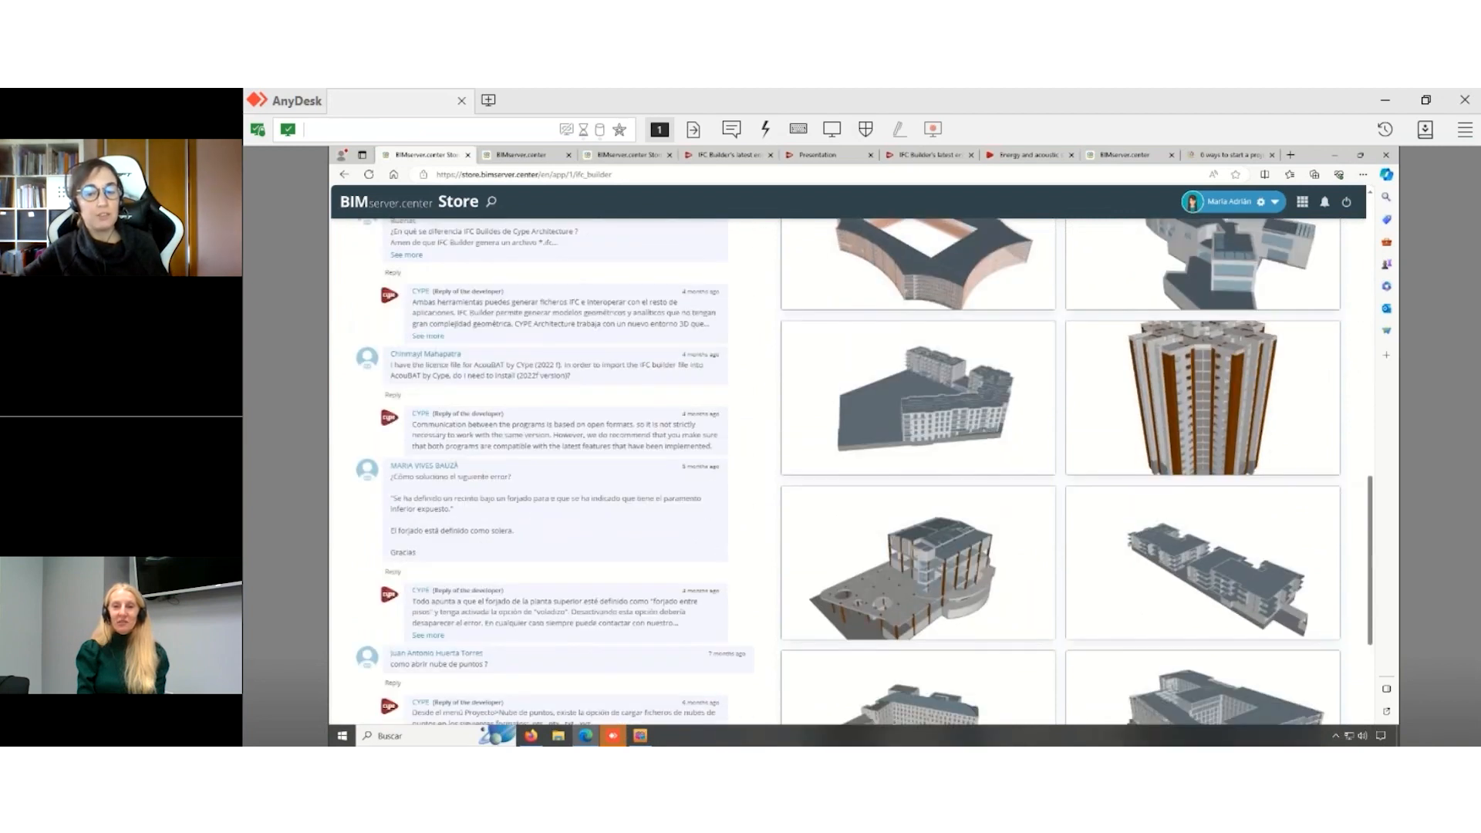
{"action": "scroll", "coordinate": [848, 478], "scroll_direction": "down", "scroll_amount": 3}
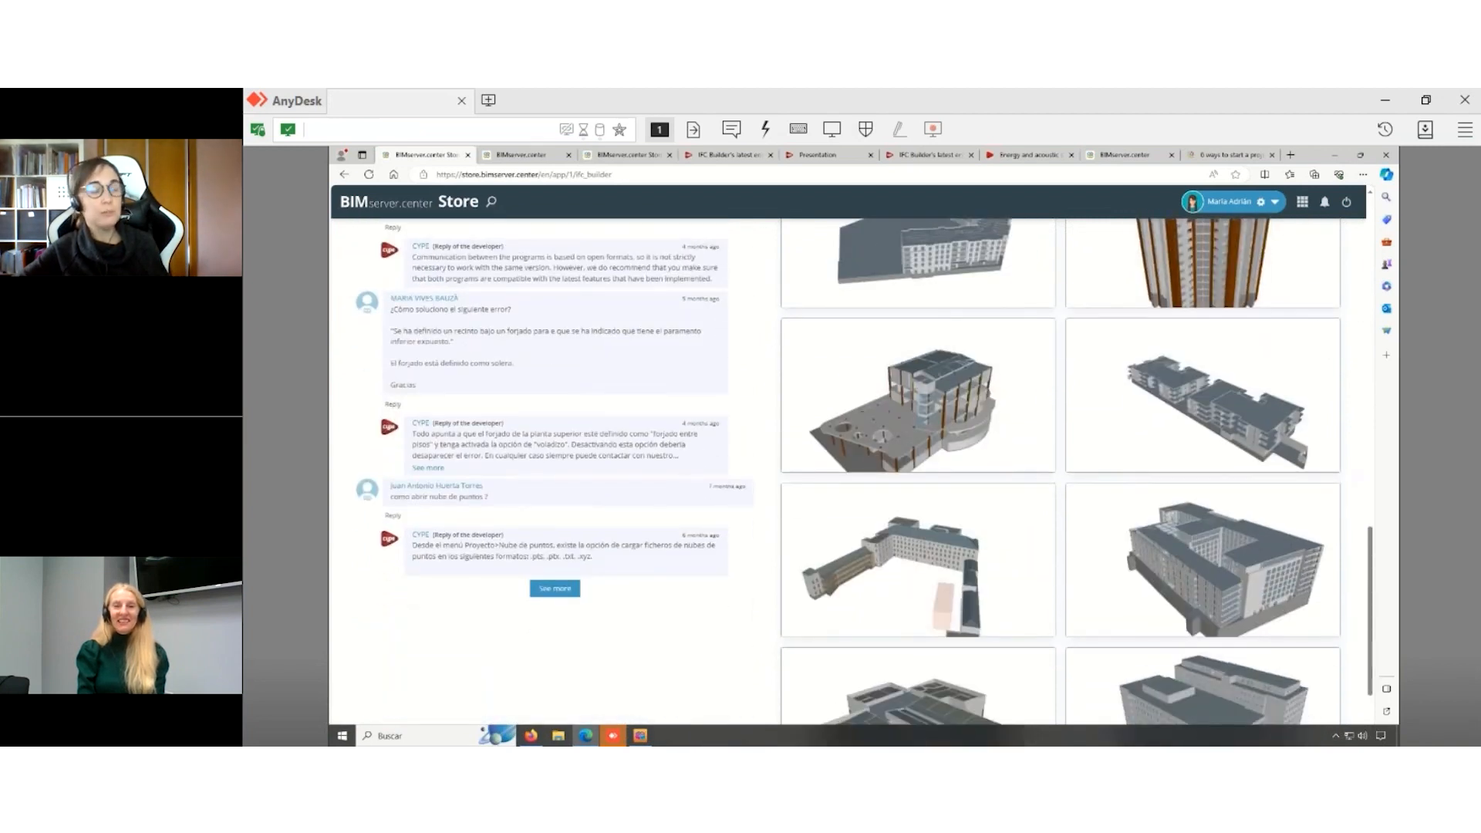
{"action": "scroll", "coordinate": [849, 478], "scroll_direction": "down", "scroll_amount": 1}
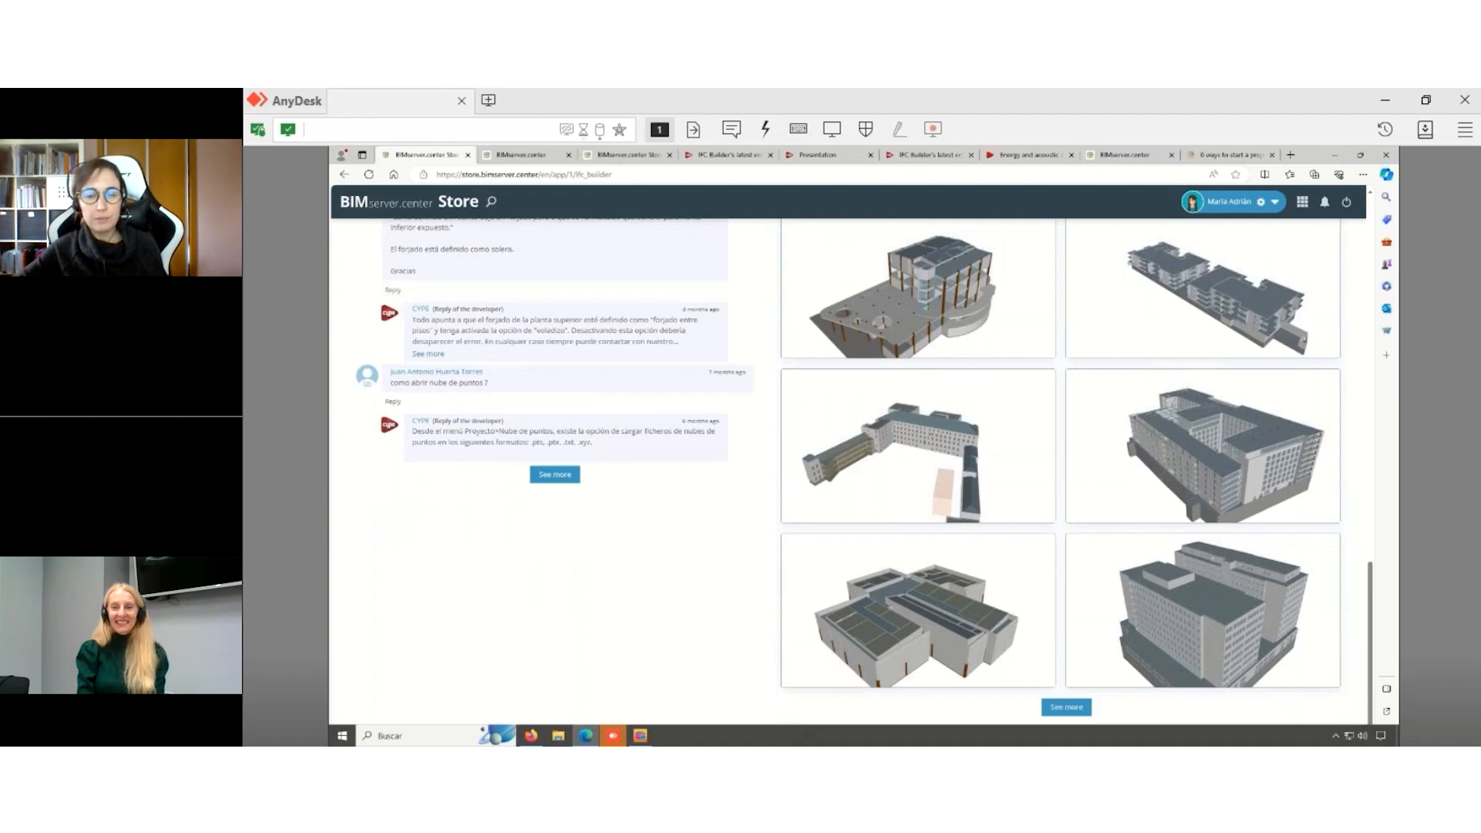
{"action": "scroll", "coordinate": [848, 478], "scroll_direction": "up", "scroll_amount": 1}
{"action": "scroll", "coordinate": [848, 479], "scroll_direction": "up", "scroll_amount": 15}
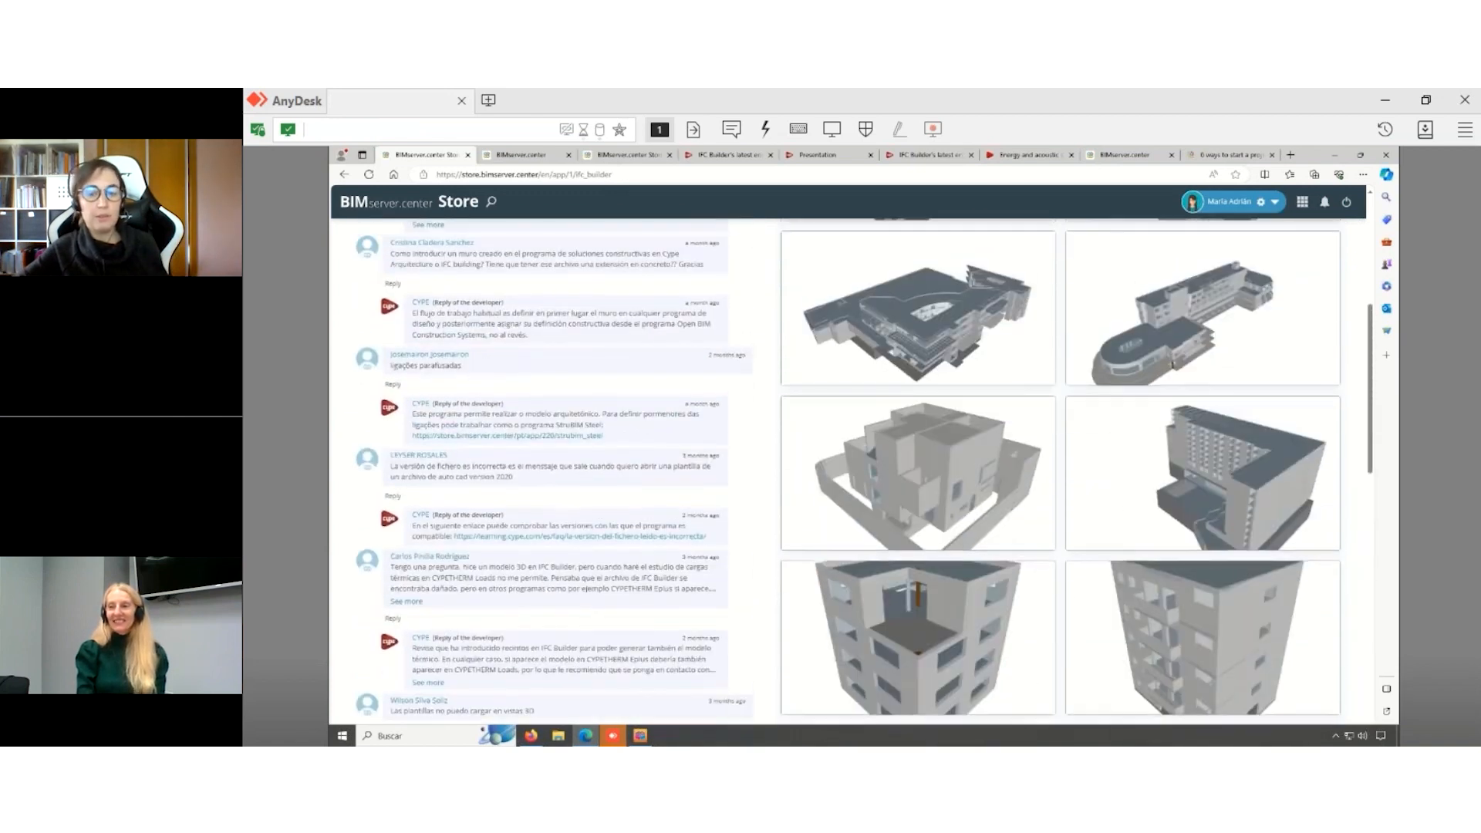
{"action": "scroll", "coordinate": [848, 479], "scroll_direction": "up", "scroll_amount": 1}
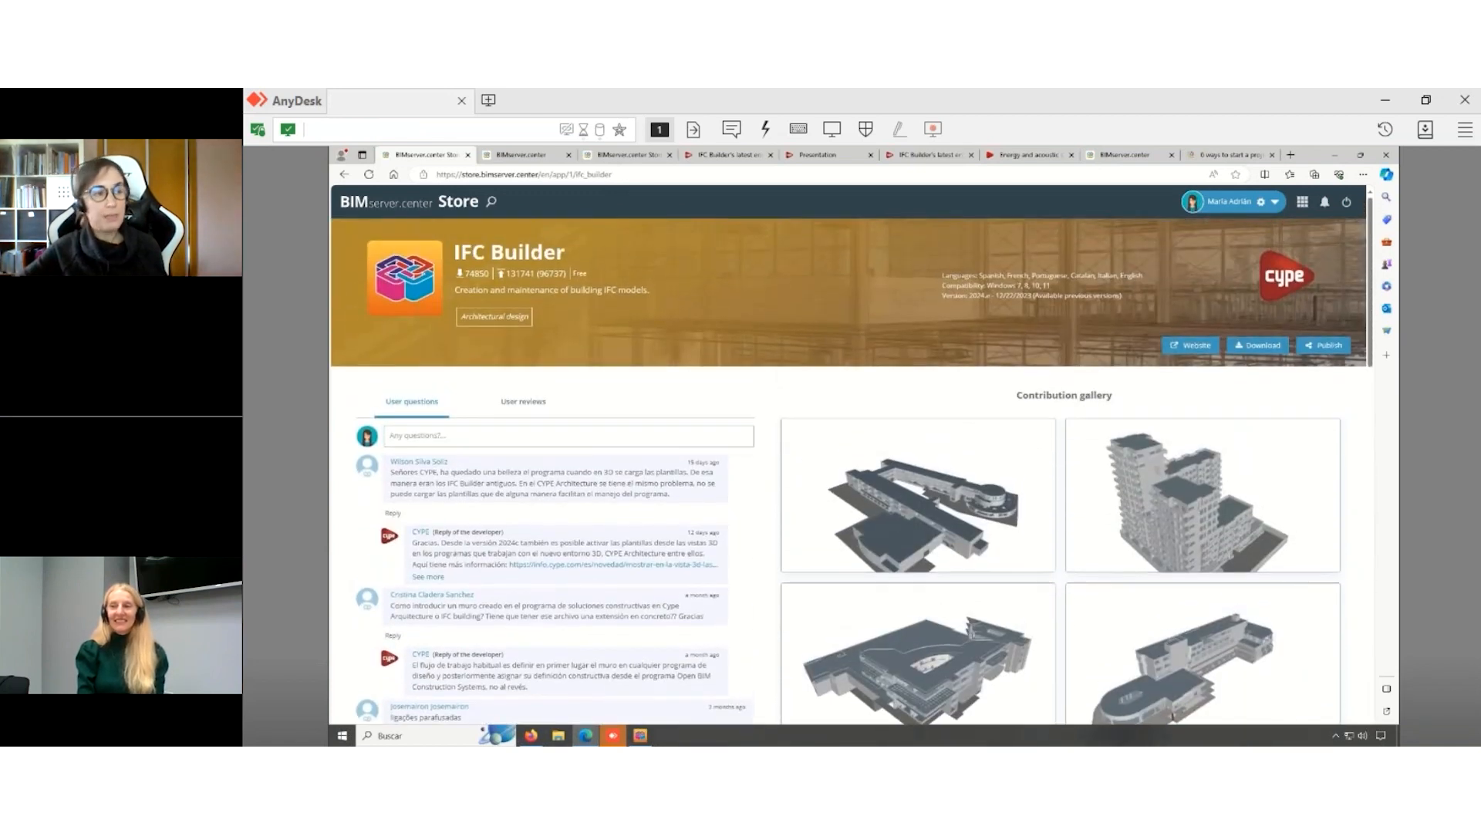